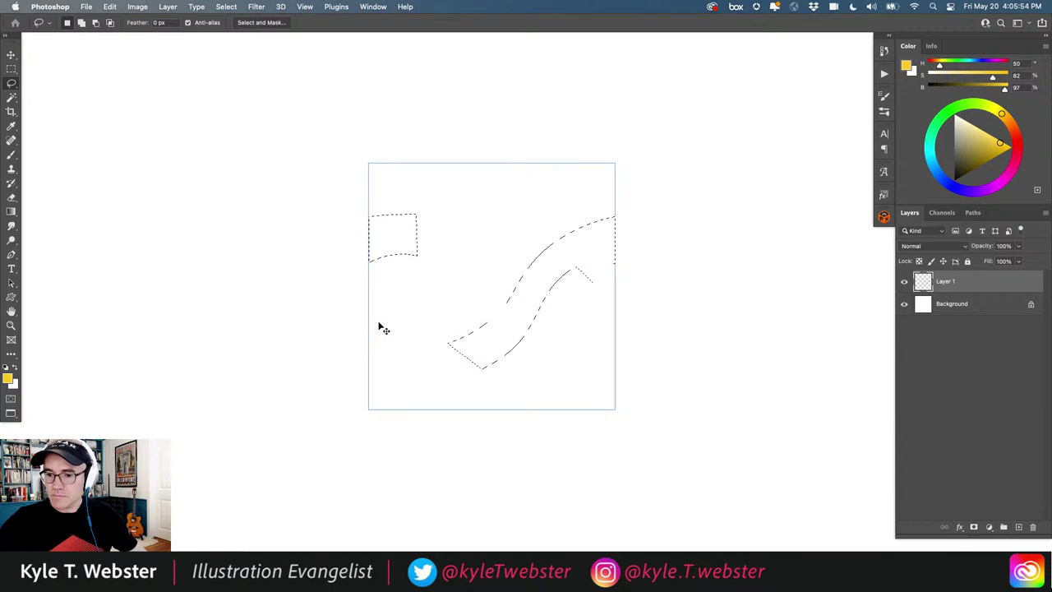
key(super+Tab)
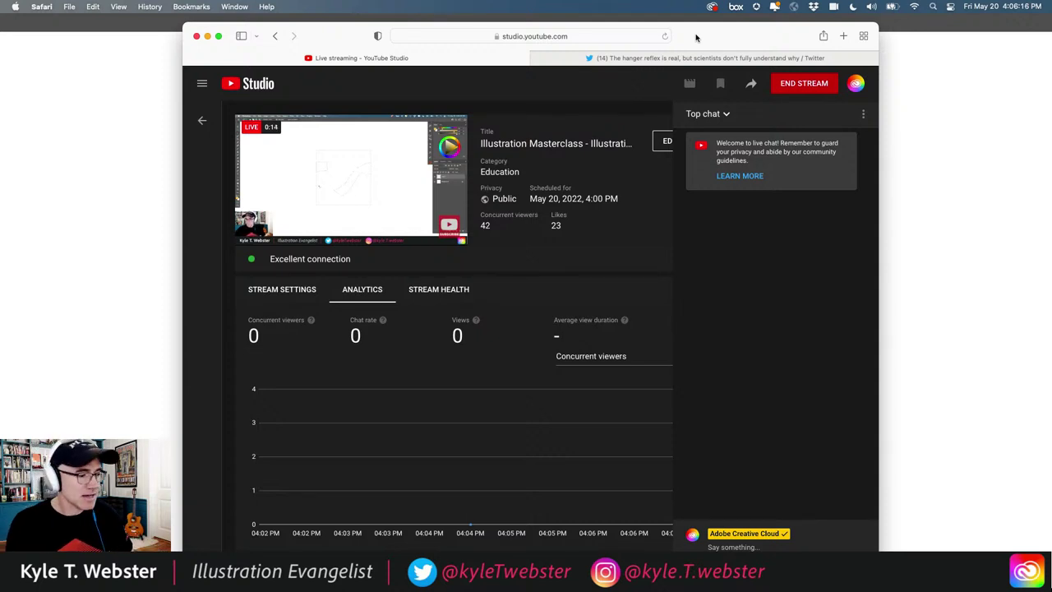
key(super+Tab)
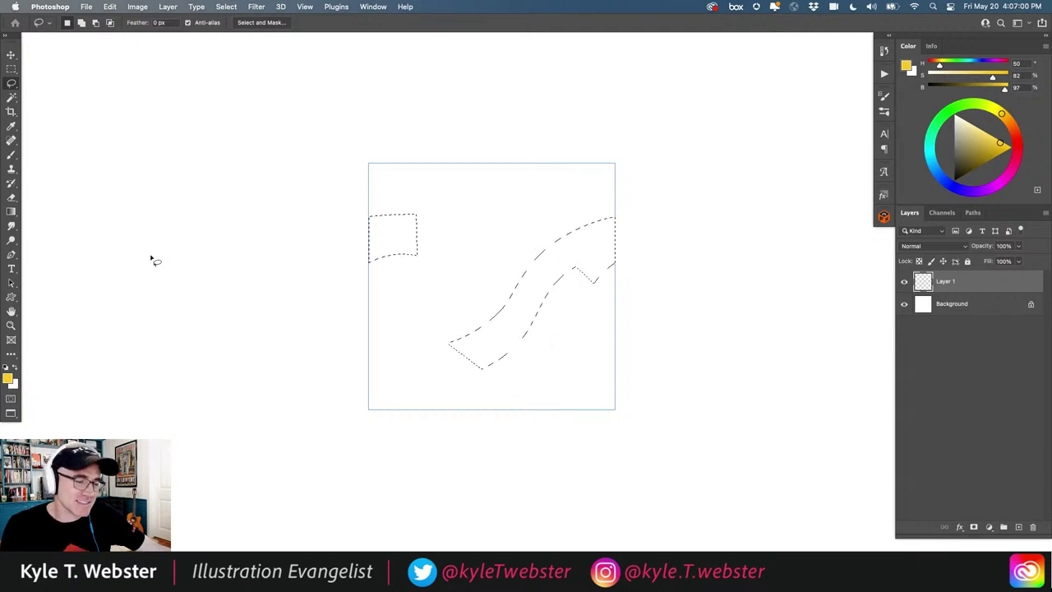
- Clear the leftover selection and turn off Pattern Preview for the blank canvas
click(150, 257)
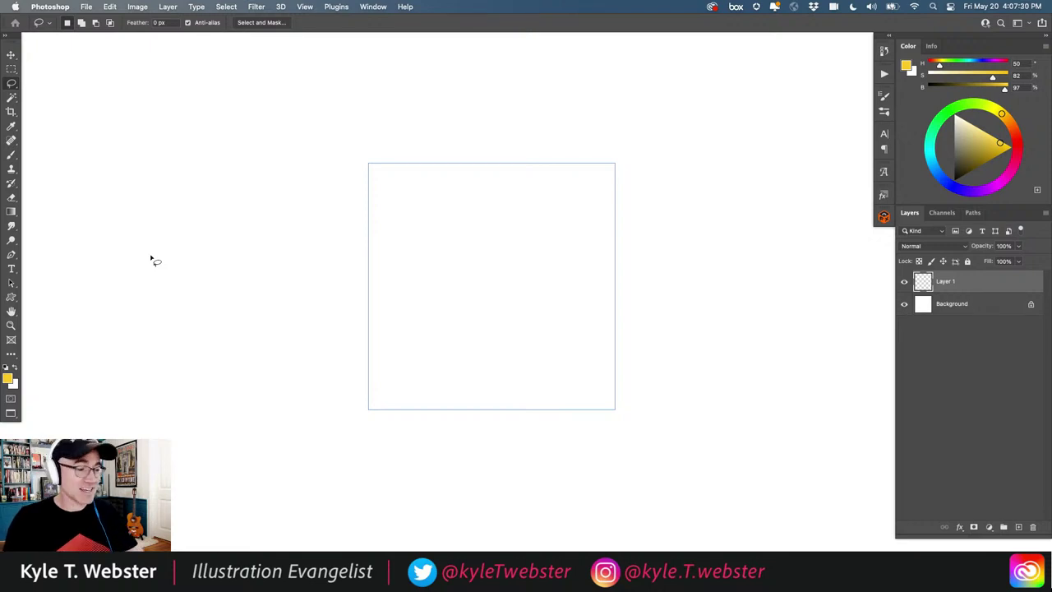
click(304, 6)
click(307, 186)
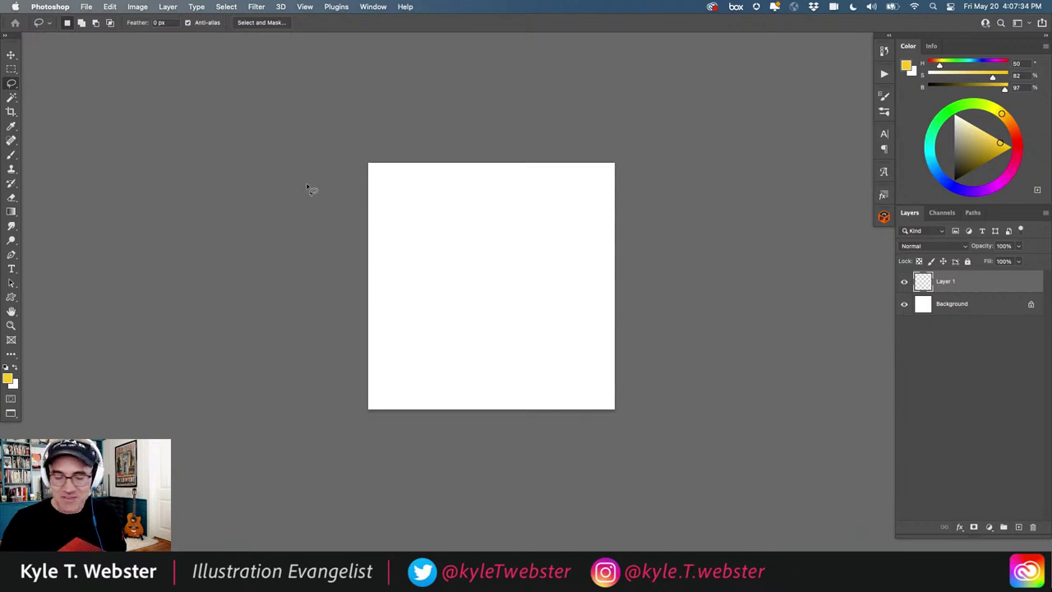
- Add a new layer above Layer 1 and ready the Brush tool with the default black and white colours
scroll(475, 340, up, 1)
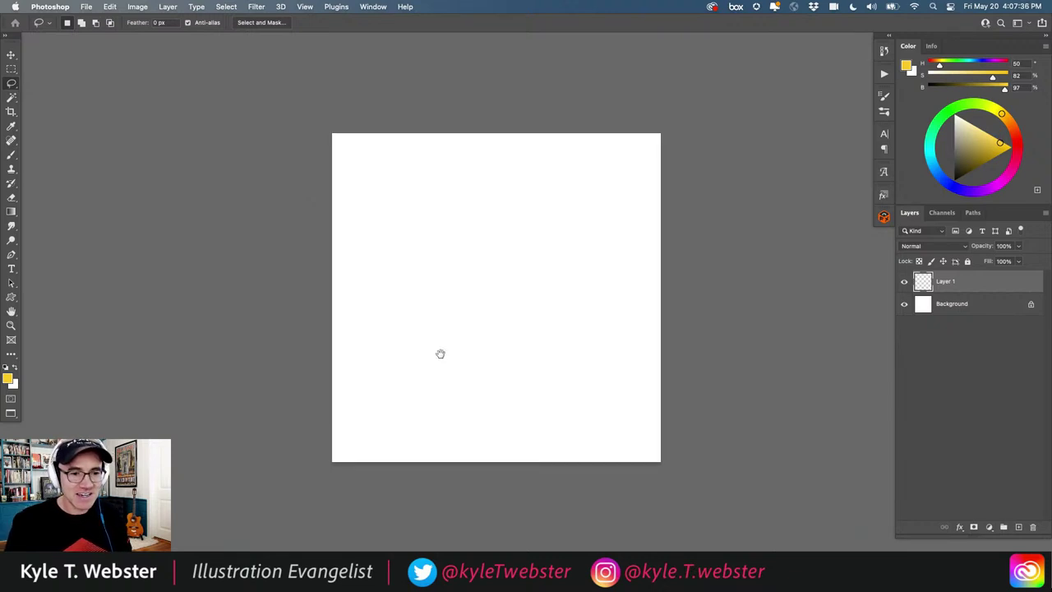
click(1019, 527)
key(b)
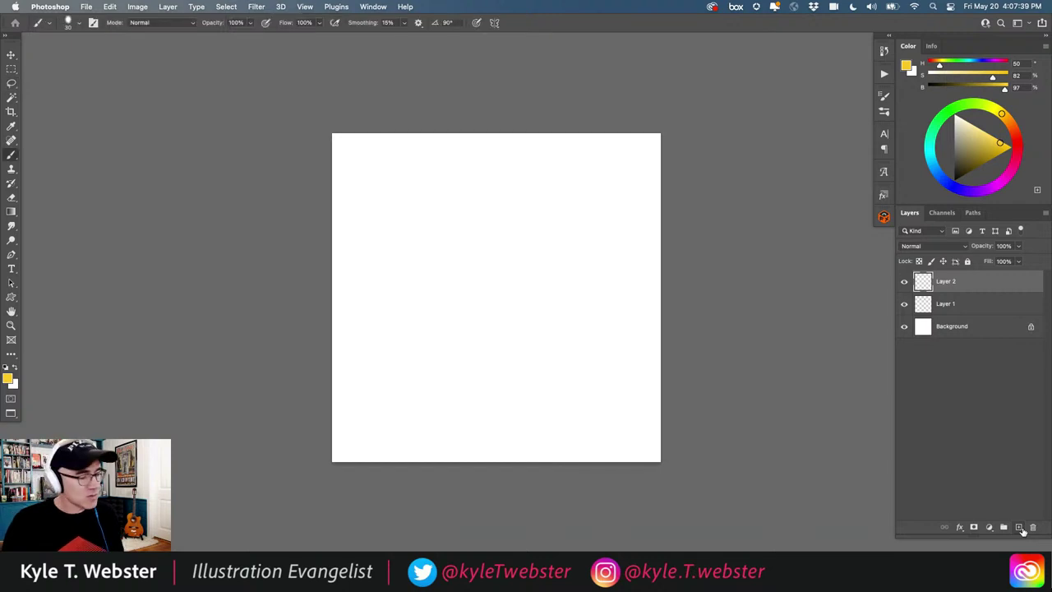
click(6, 367)
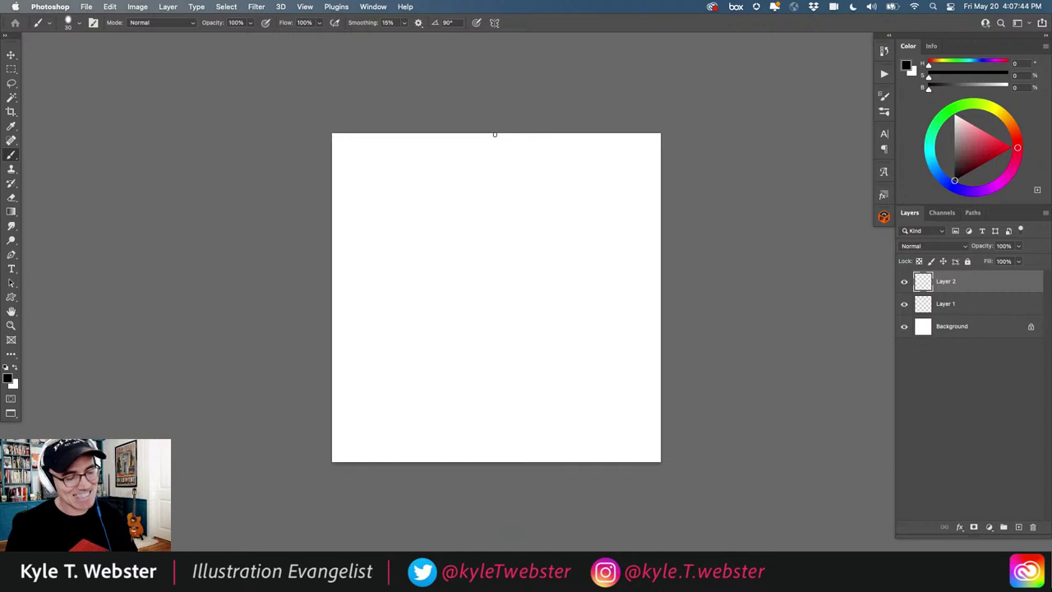
- Draw a cartoon head outline in the middle of the canvas with round eyes, pupils, a nose and a toothy grin
mouse_move(550, 231)
mouse_down()
mouse_move(439, 203)
mouse_move(418, 309)
mouse_move(525, 399)
mouse_move(573, 292)
mouse_move(551, 271)
mouse_up()
mouse_move(482, 261)
mouse_down()
mouse_move(469, 290)
mouse_move(510, 302)
mouse_move(530, 289)
mouse_move(480, 326)
mouse_move(548, 335)
mouse_up()
mouse_move(491, 342)
mouse_down()
mouse_move(544, 330)
mouse_move(502, 347)
mouse_up()
mouse_move(518, 319)
mouse_down()
mouse_move(521, 356)
mouse_move(531, 319)
mouse_up()
drag(471, 278, 474, 280)
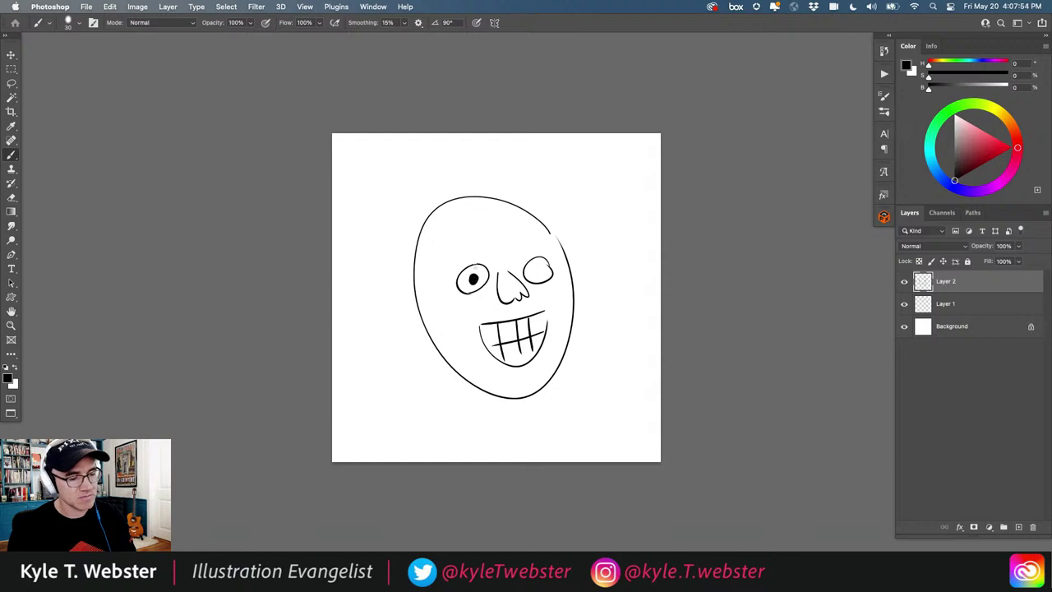
drag(537, 273, 535, 272)
- Add two ears, a jagged hair fringe and thick eyebrows to the cartoon face
drag(420, 301, 426, 332)
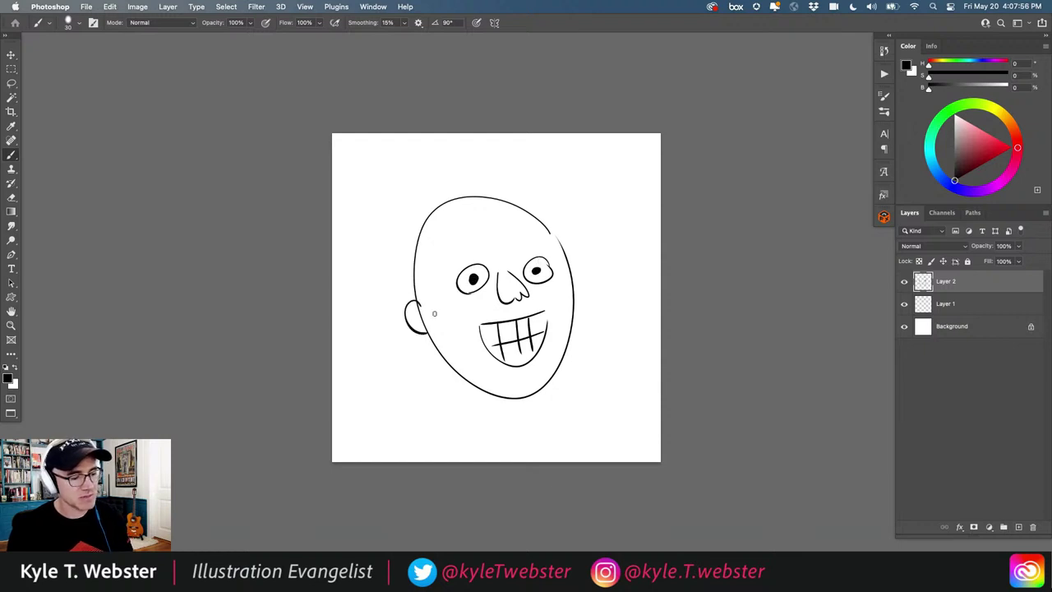
drag(569, 269, 575, 297)
mouse_move(484, 204)
mouse_down()
mouse_move(497, 255)
mouse_move(444, 283)
mouse_move(425, 313)
mouse_up()
mouse_move(517, 212)
mouse_down()
mouse_move(545, 250)
mouse_move(516, 252)
mouse_move(548, 245)
mouse_up()
drag(485, 254, 455, 260)
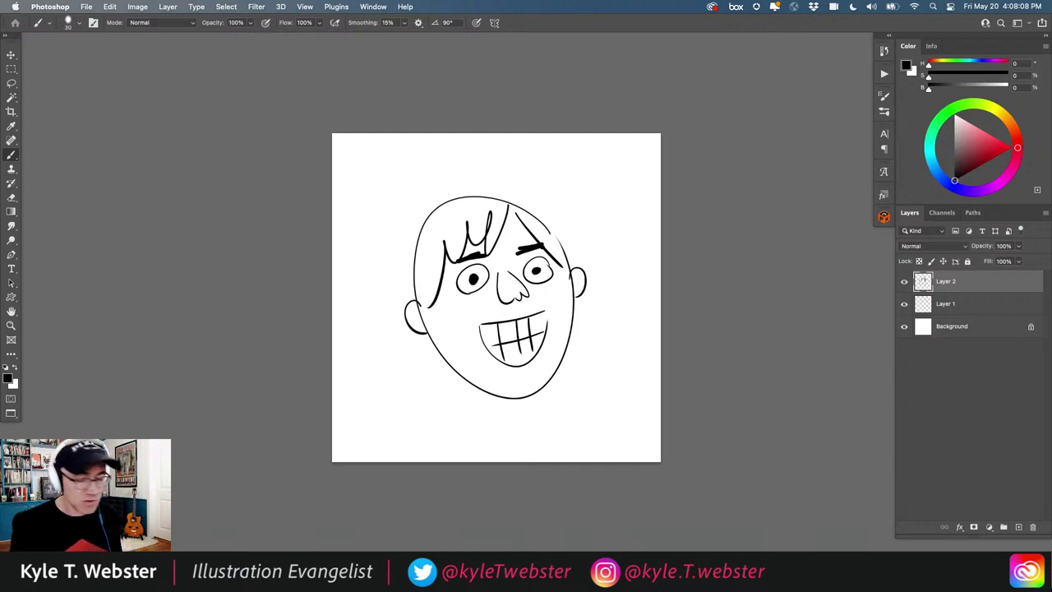
- Show the rulers and place a vertical and a horizontal guide through the canvas centre
key(super+r)
drag(26, 419, 530, 450)
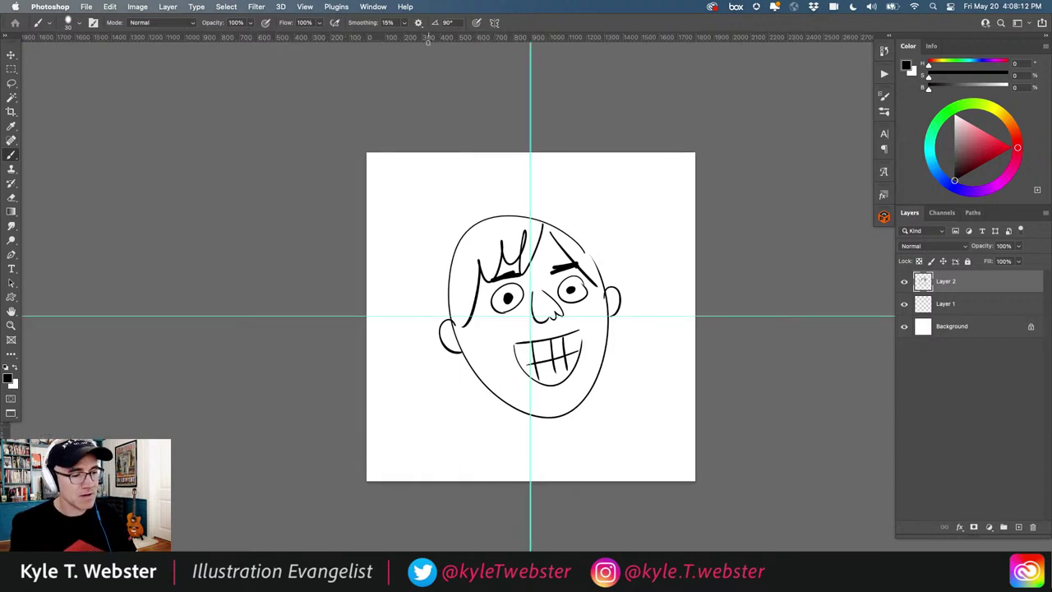
drag(428, 39, 393, 317)
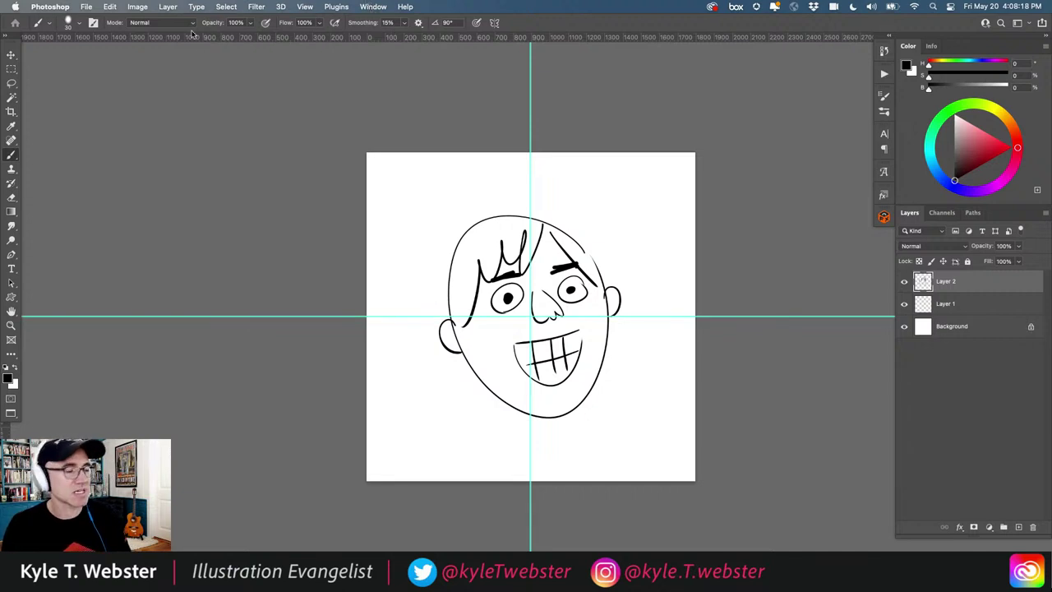
- Clear the existing guides and place new horizontal and vertical guides crossing at the canvas centre
click(303, 7)
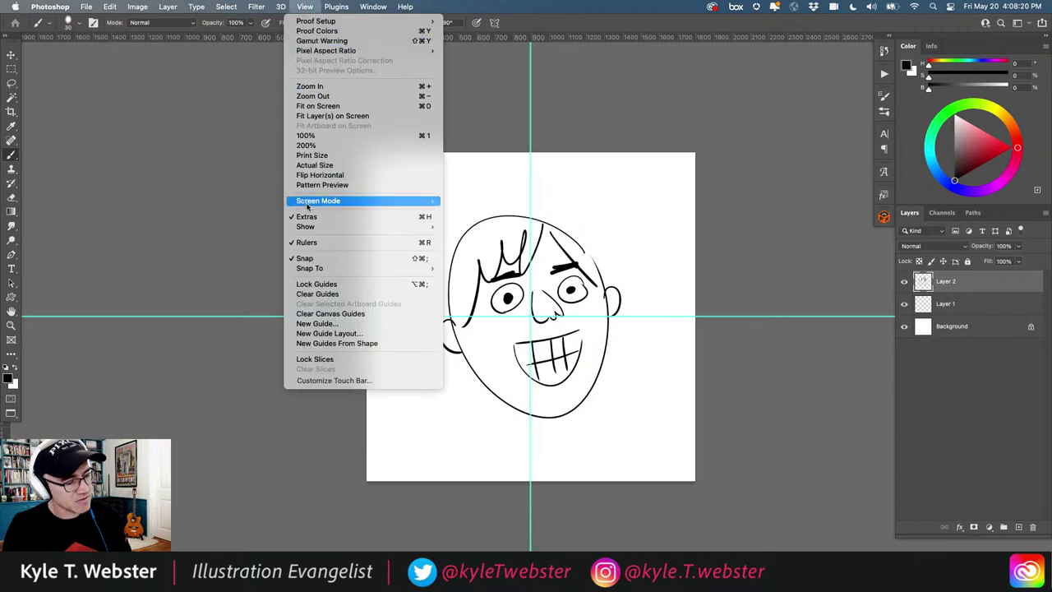
click(303, 285)
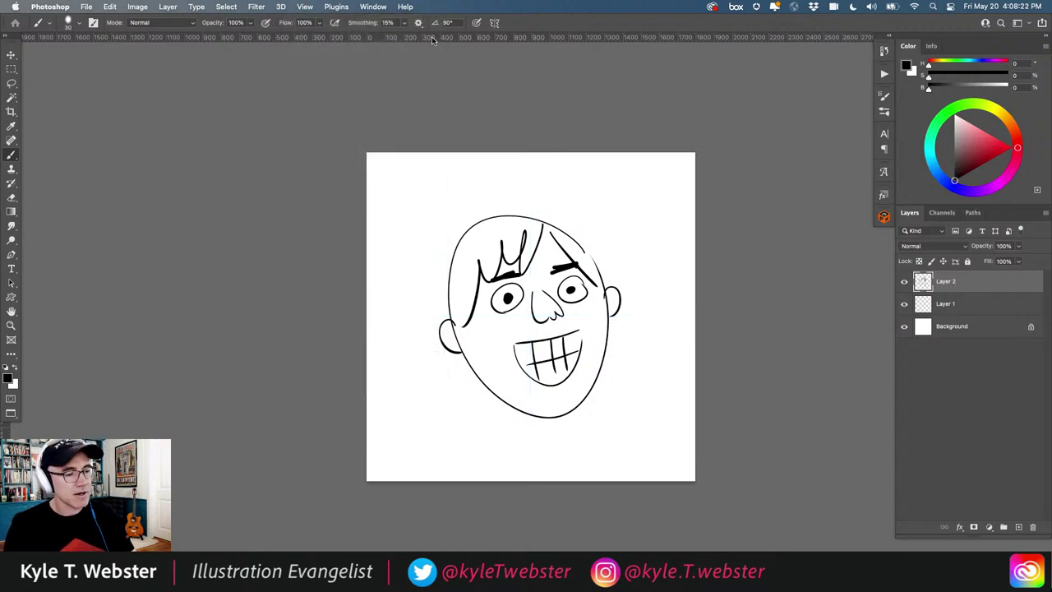
drag(432, 36, 406, 316)
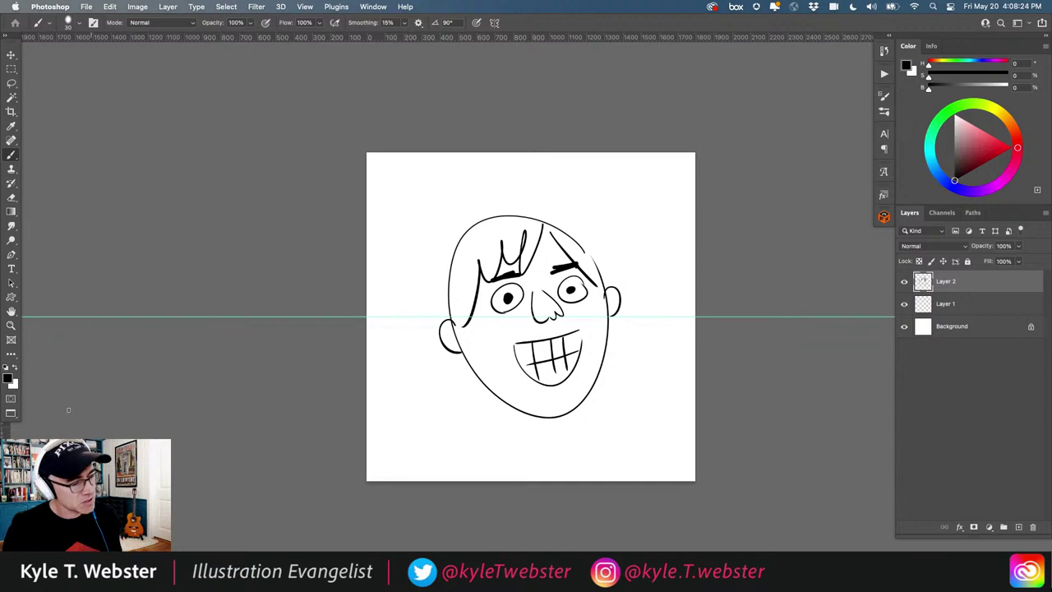
drag(23, 411, 533, 446)
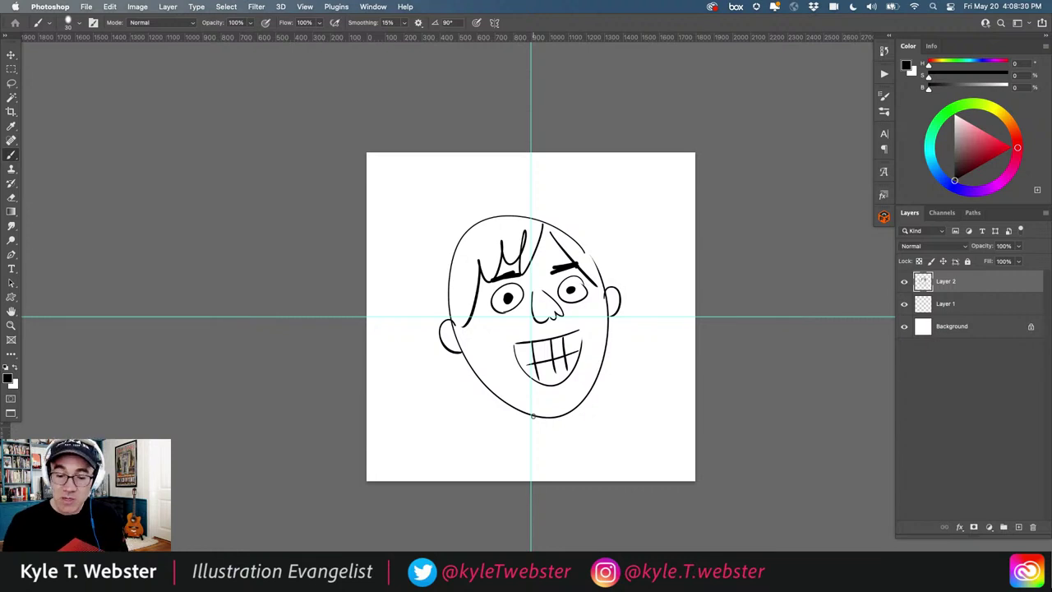
- Copy the face's upper-left quarter, bounded by the guides, to a new layer and move it into the canvas's lower-right corner
key(m)
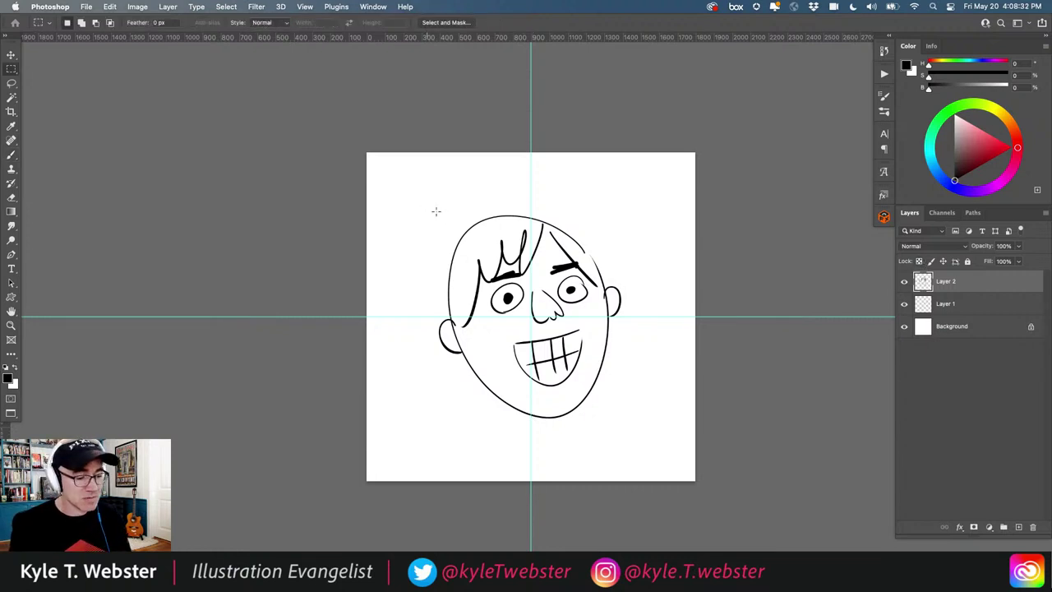
drag(416, 199, 530, 315)
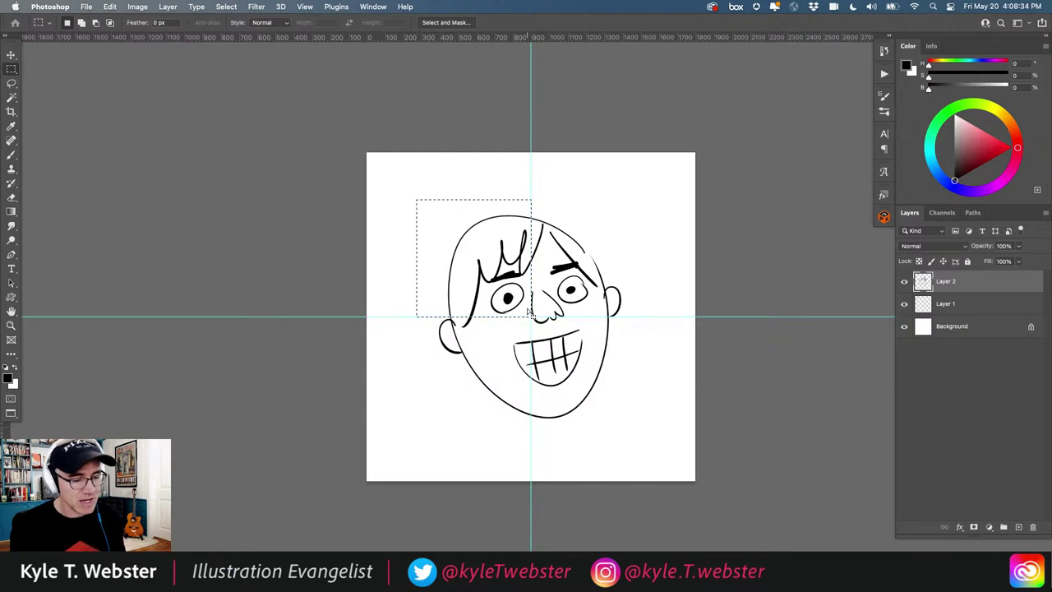
key(super+j)
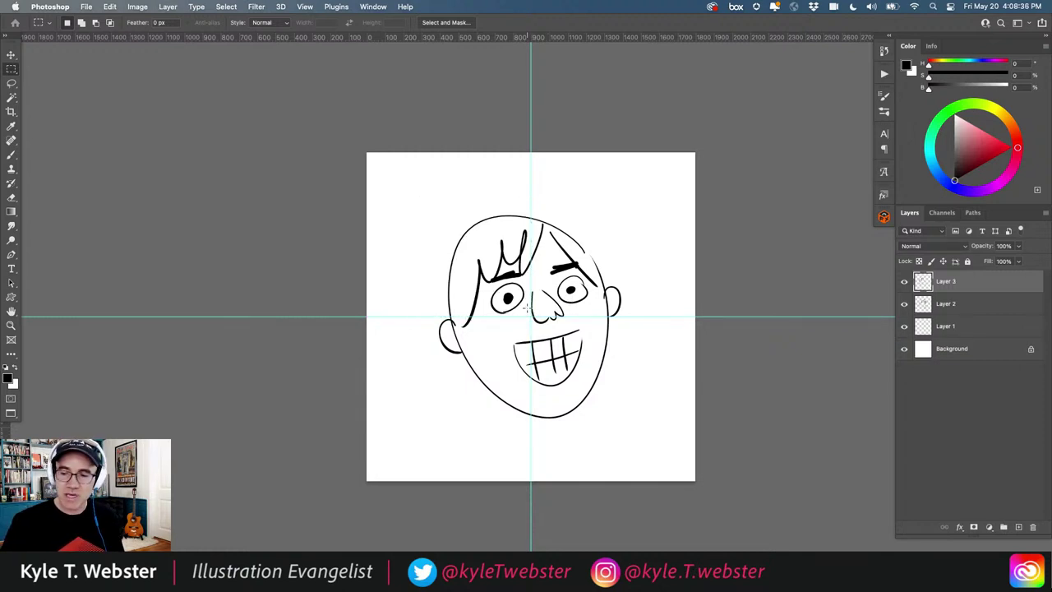
key(v)
drag(471, 272, 639, 429)
- Copy the face's upper-right quarter from Layer 2 to a new layer and move it into the canvas's lower-left corner
key(m)
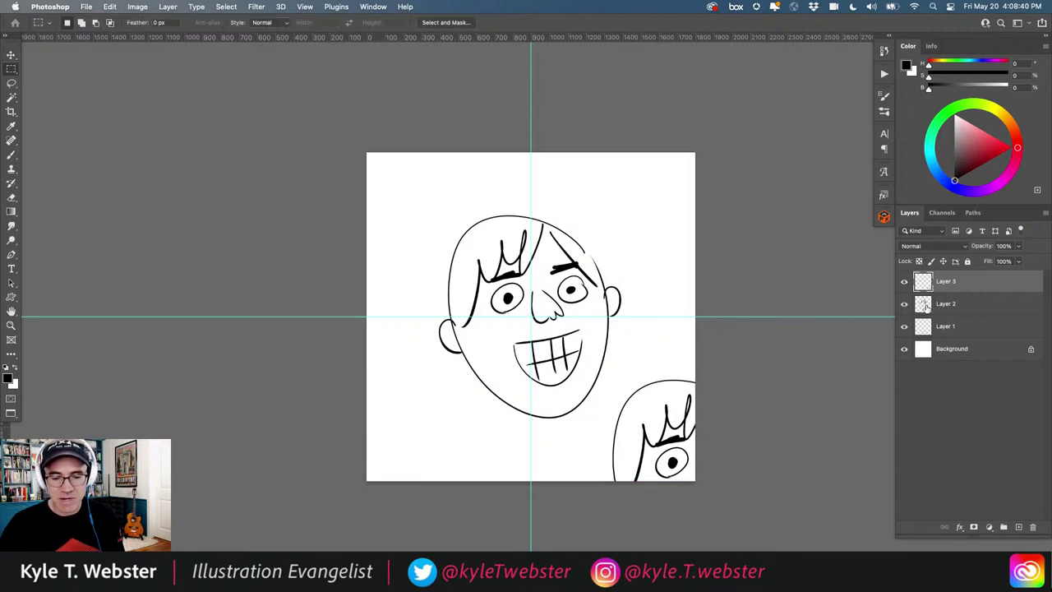
click(926, 306)
drag(532, 196, 643, 312)
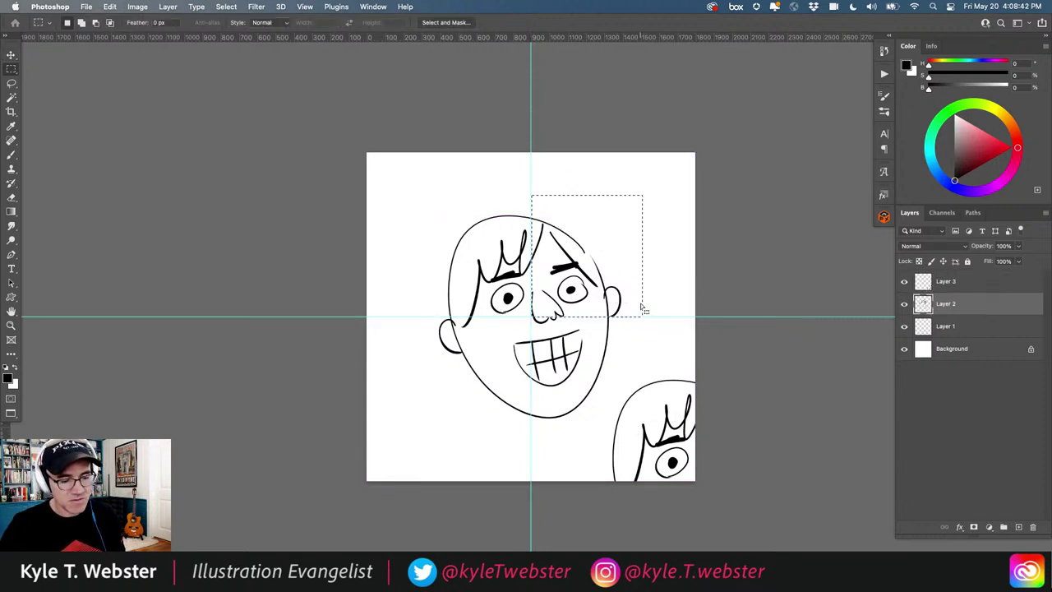
key(super+j)
key(v)
drag(526, 281, 392, 429)
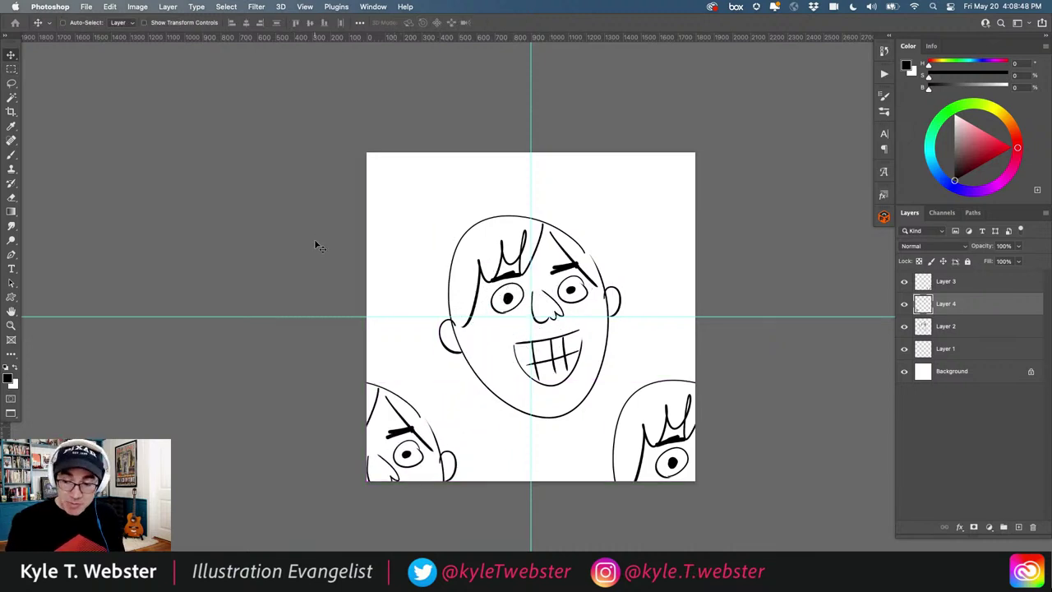
- Copy the face's lower-left quarter from Layer 2 to a new layer and move it into the canvas's upper-right corner
key(m)
key(alt+bracketleft)
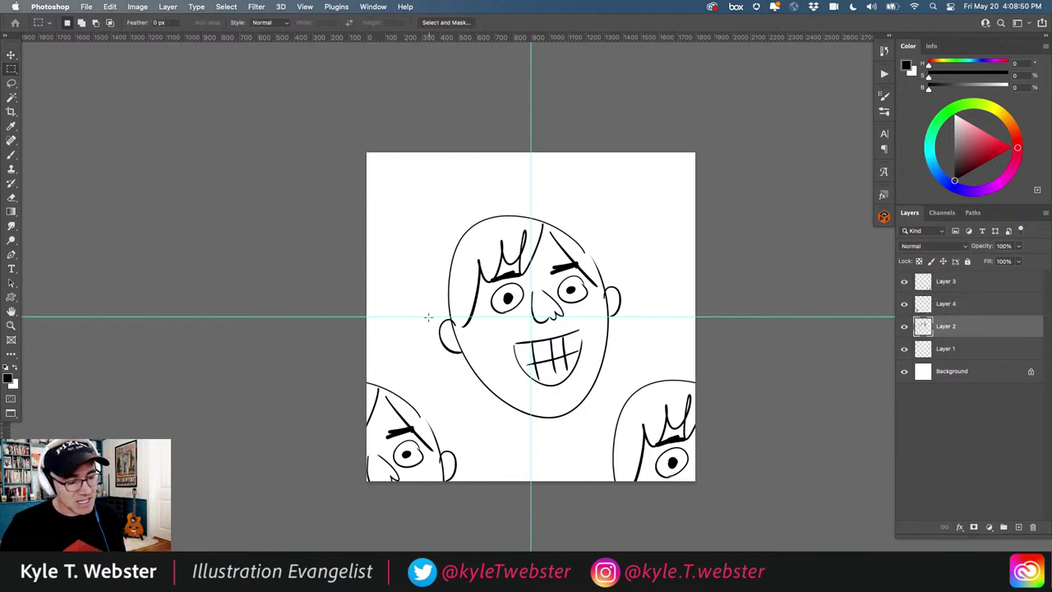
drag(427, 316, 533, 424)
key(v)
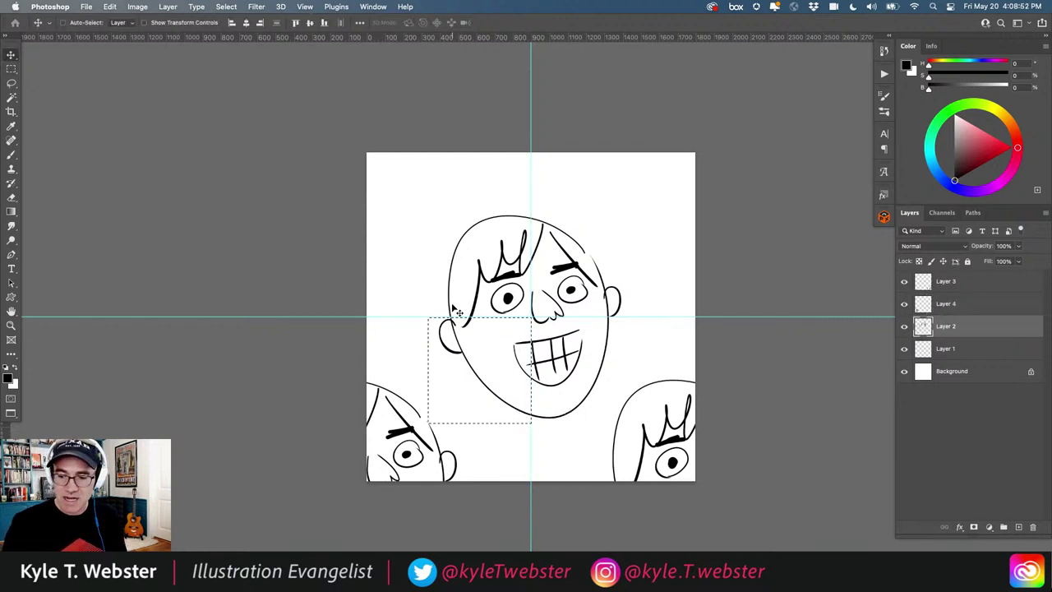
key(super+j)
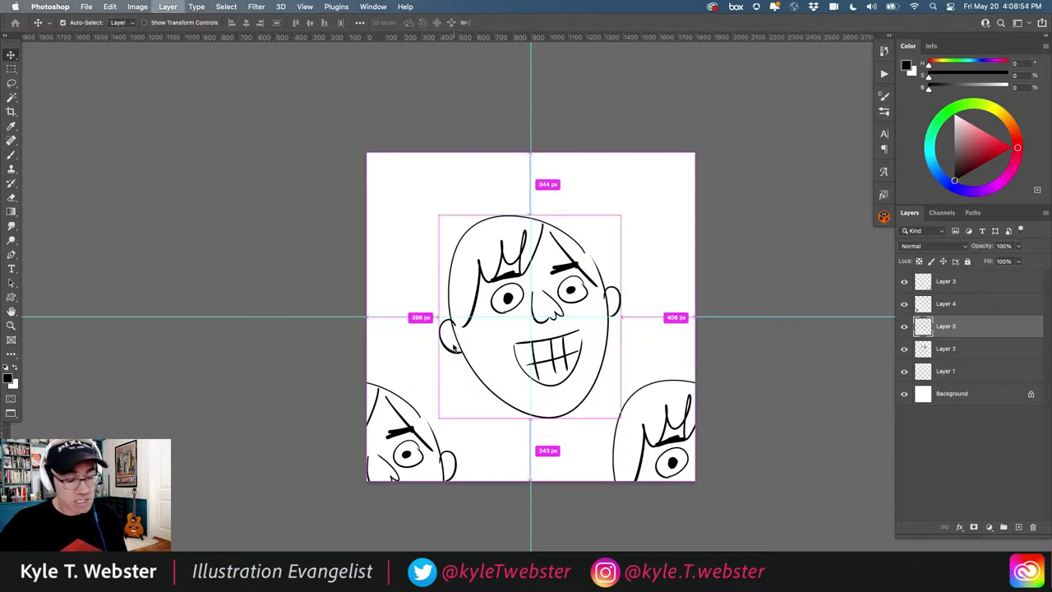
drag(471, 361, 631, 199)
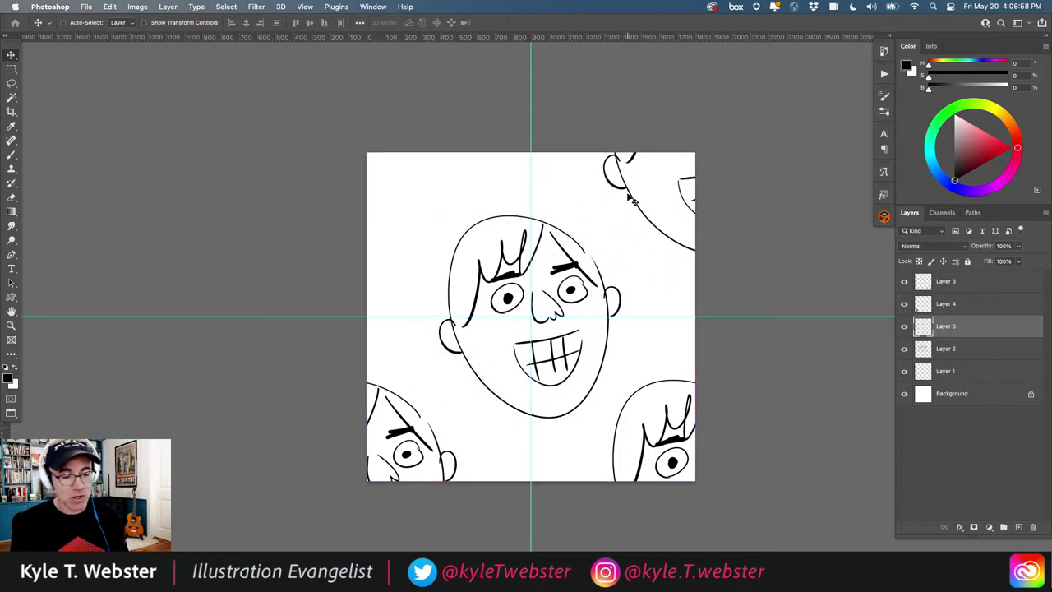
- Copy the face's lower-right quarter from Layer 2 to a new layer and move it into the canvas's upper-left corner
click(929, 352)
key(m)
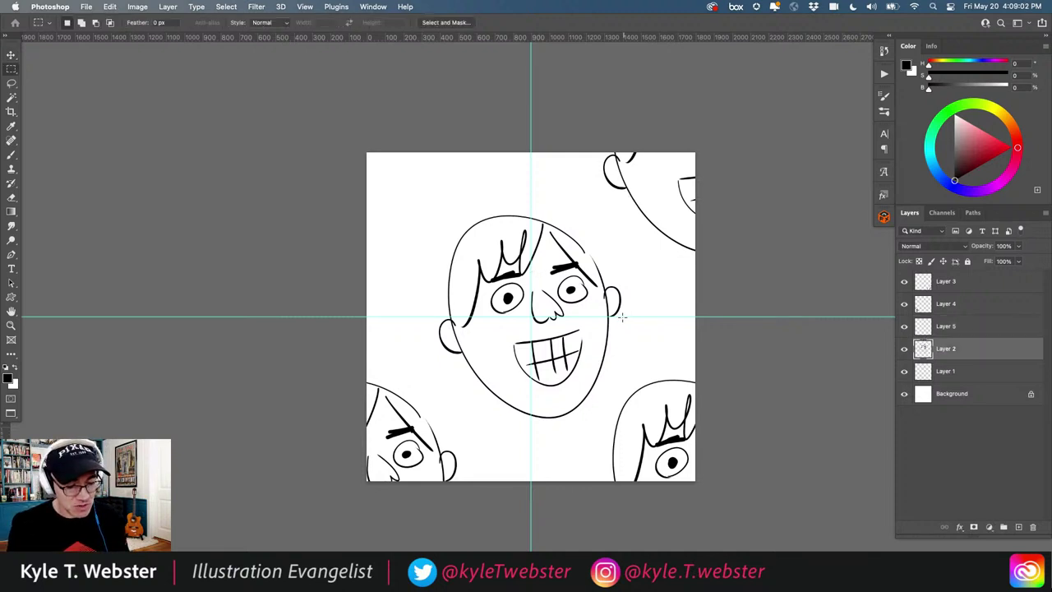
drag(620, 317, 531, 423)
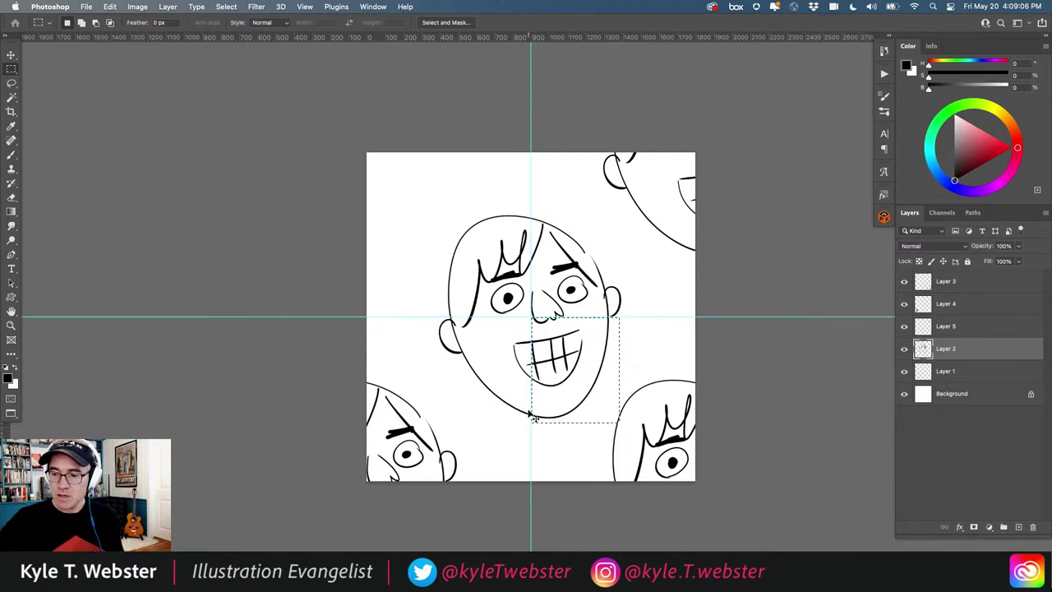
key(ctrl+j)
key(v)
drag(578, 352, 573, 344)
drag(528, 314, 389, 166)
drag(387, 212, 374, 198)
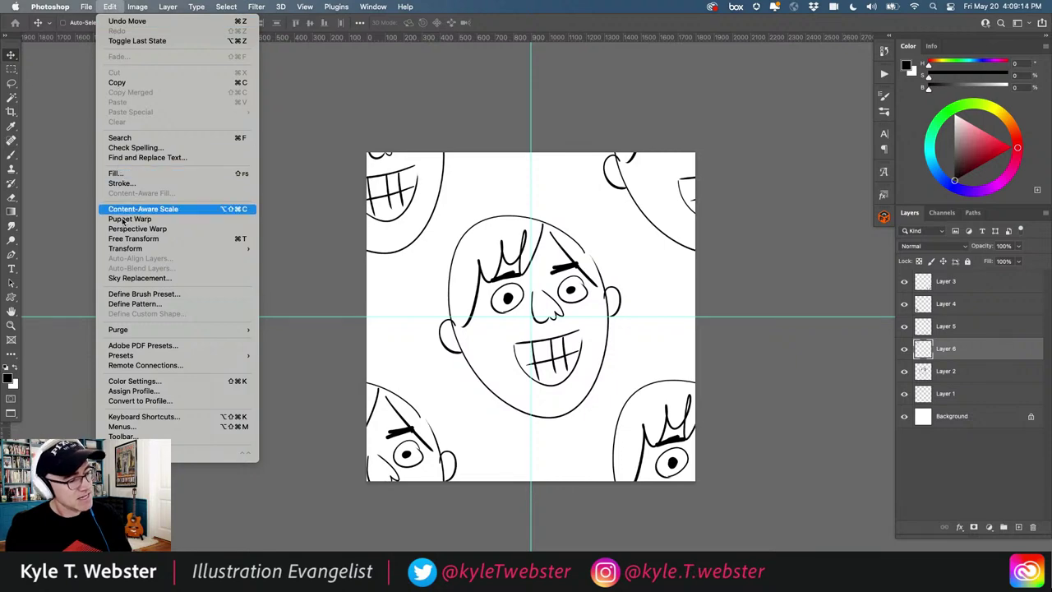
- Define the finished face tile as a pattern, keeping the suggested name
click(128, 304)
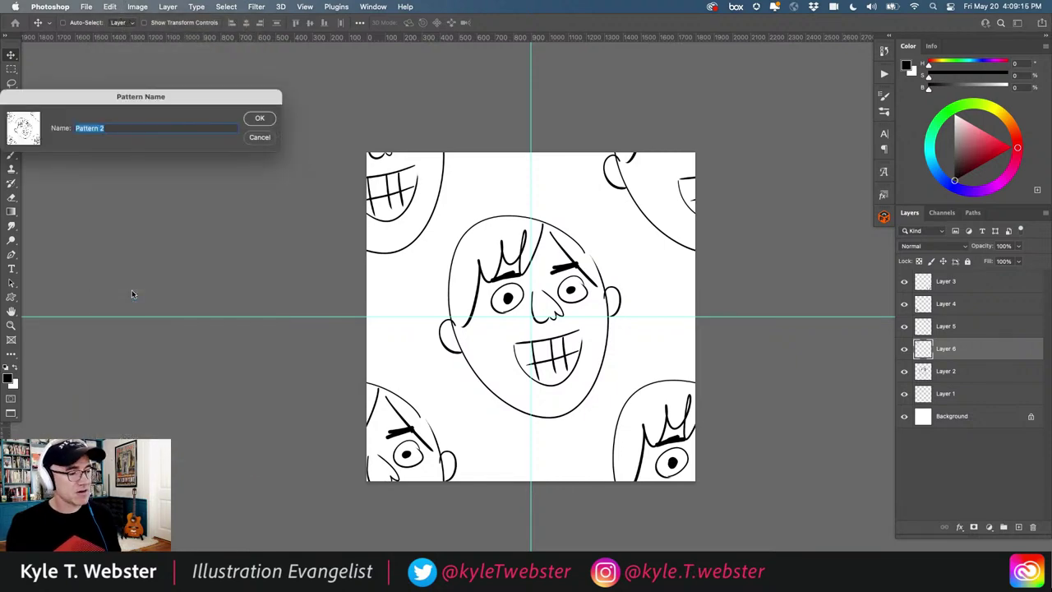
click(254, 120)
- Switch to the other open document, fill its entire face-patterned background with white and add a new empty layer
key(ctrl+Tab)
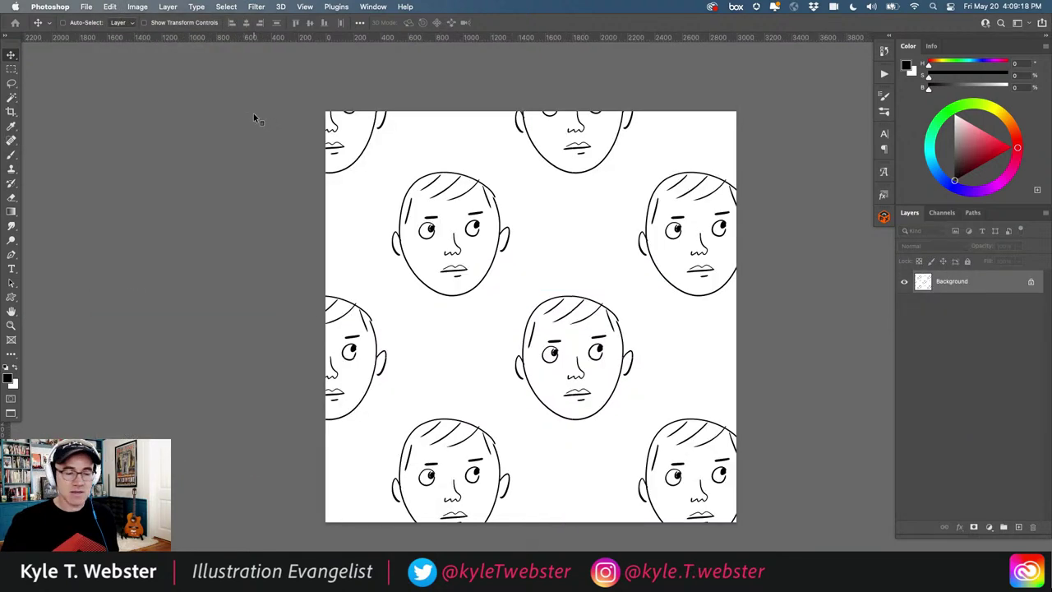
key(super+a)
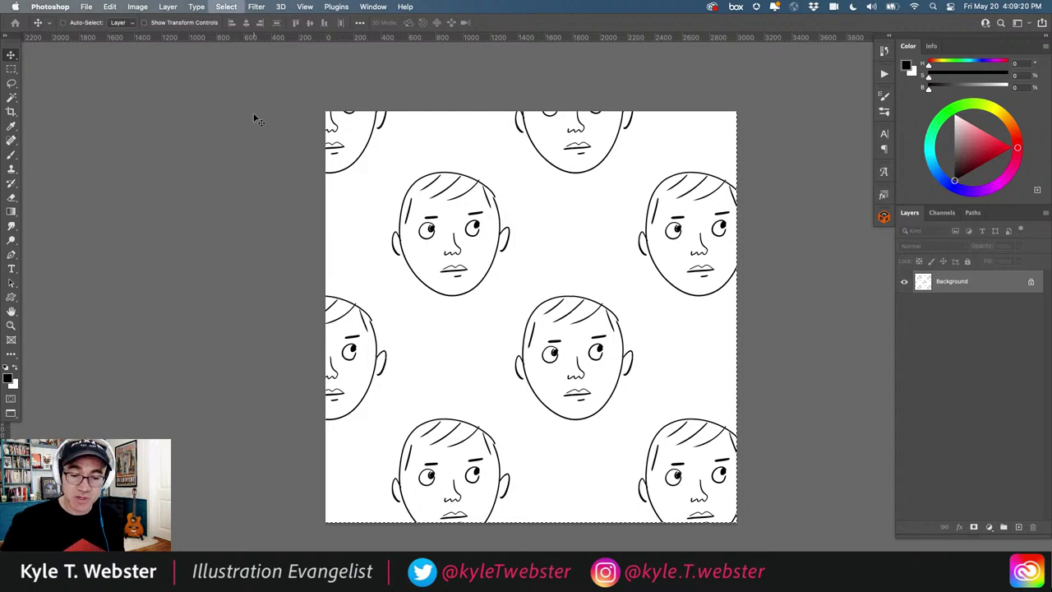
key(shift+BackSpace)
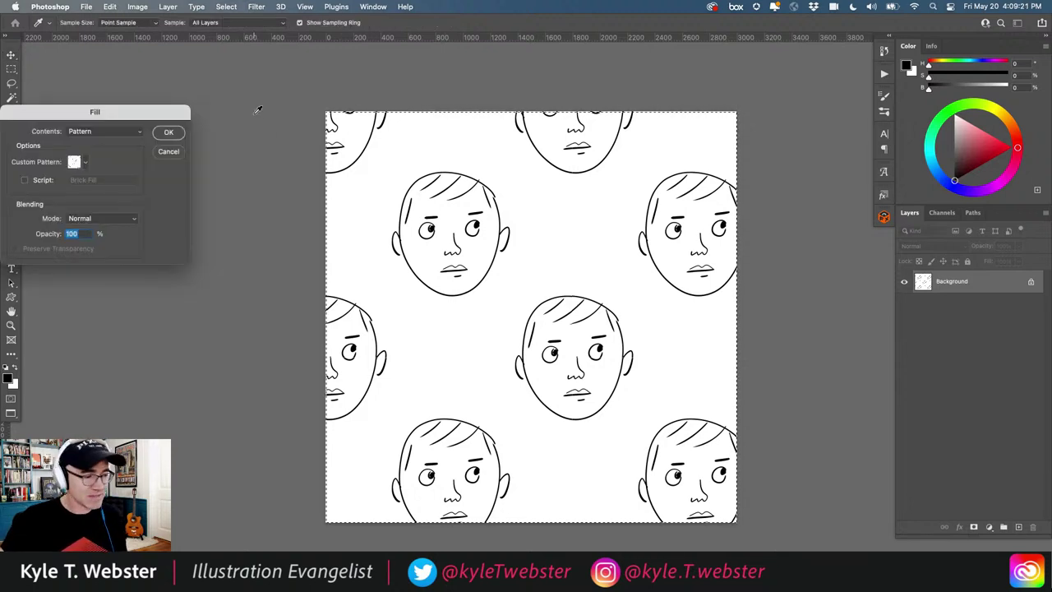
click(176, 156)
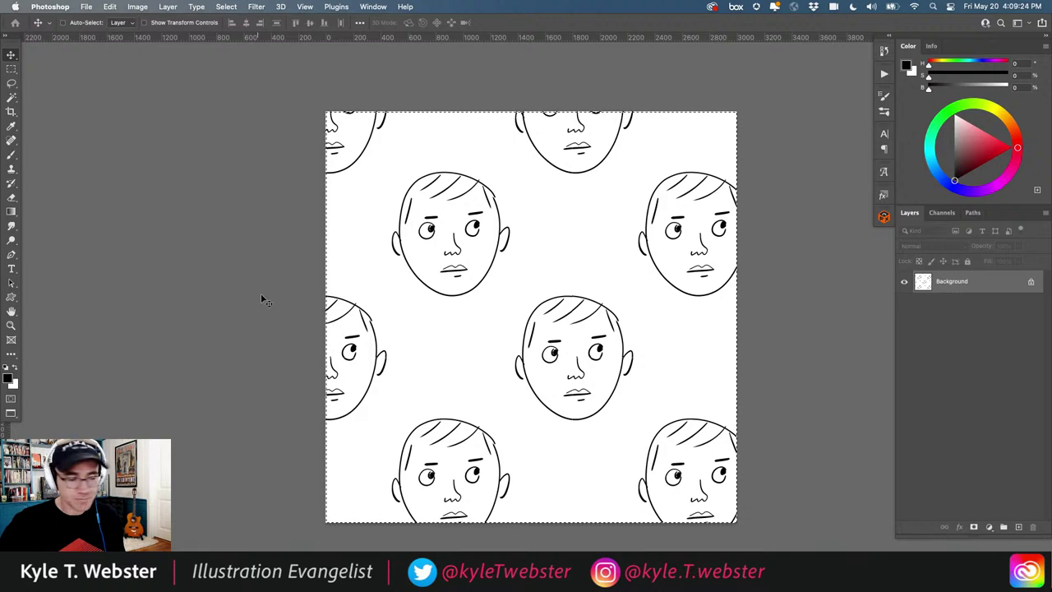
key(super+BackSpace)
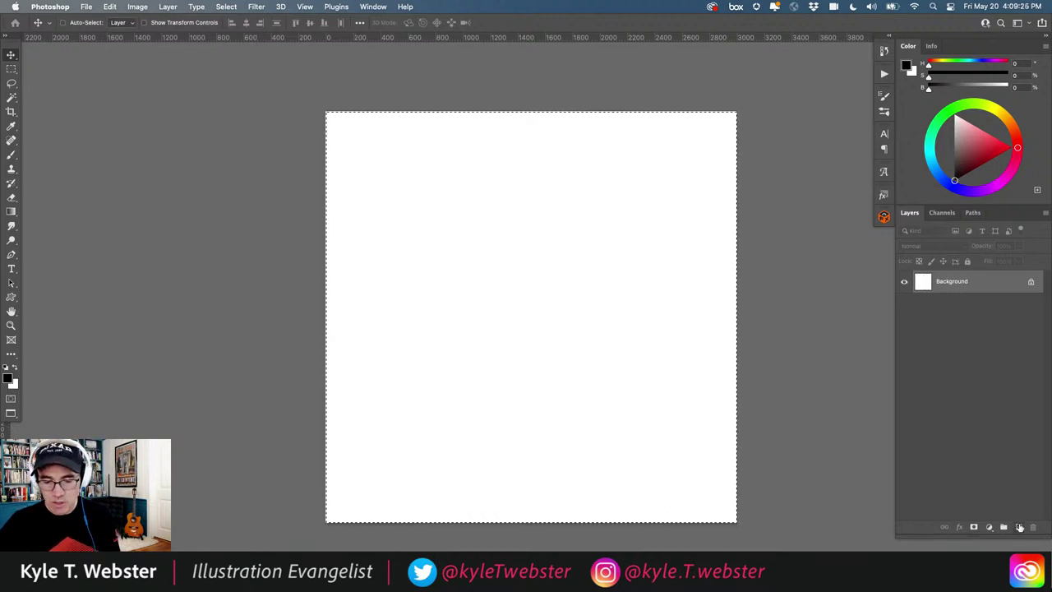
click(1019, 527)
key(super+d)
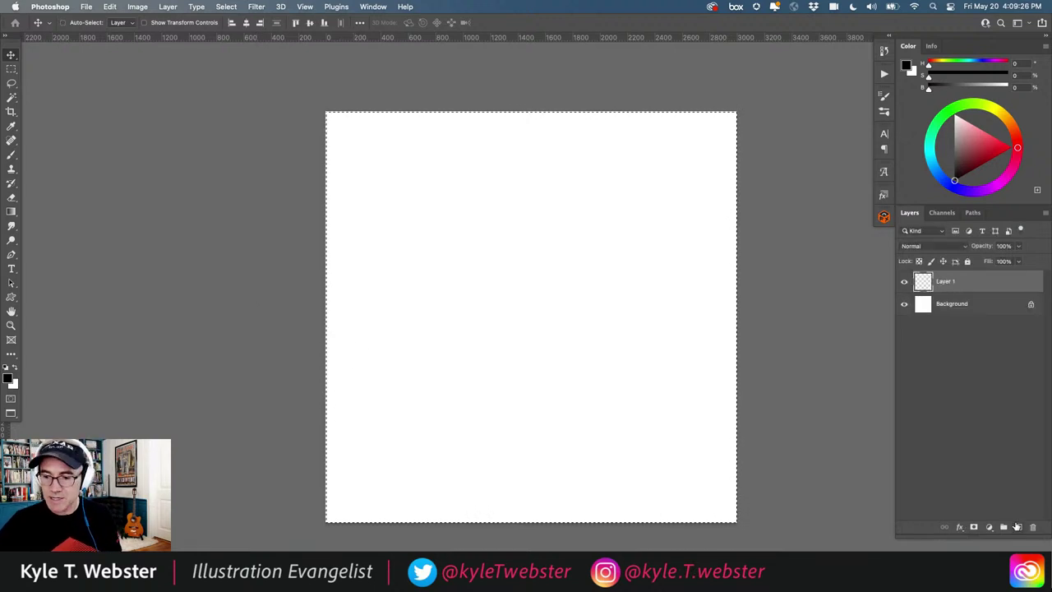
- Fill the new empty Layer 1 with the newly defined face pattern
click(110, 7)
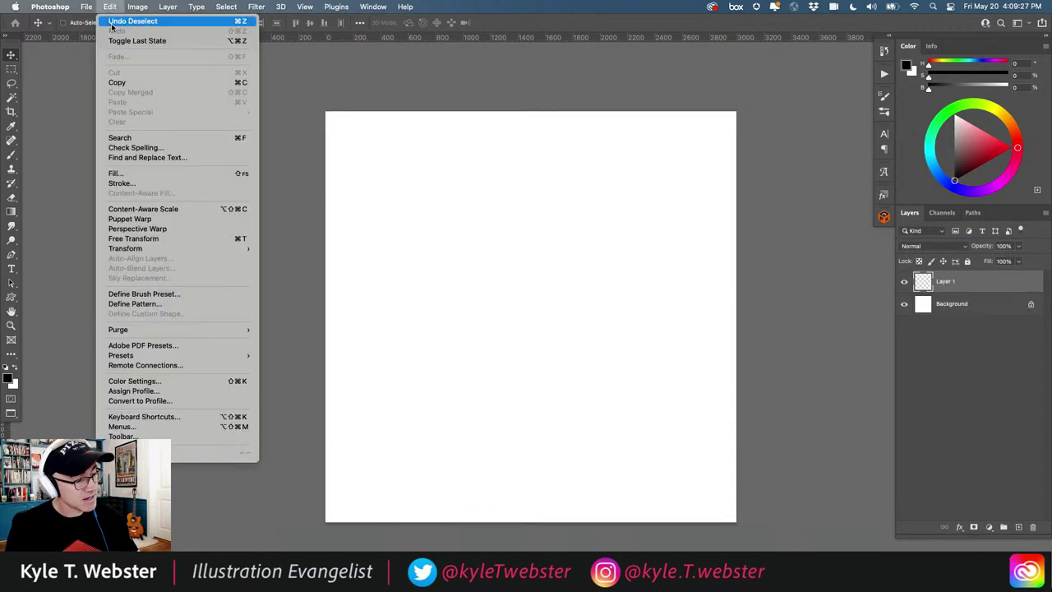
click(115, 173)
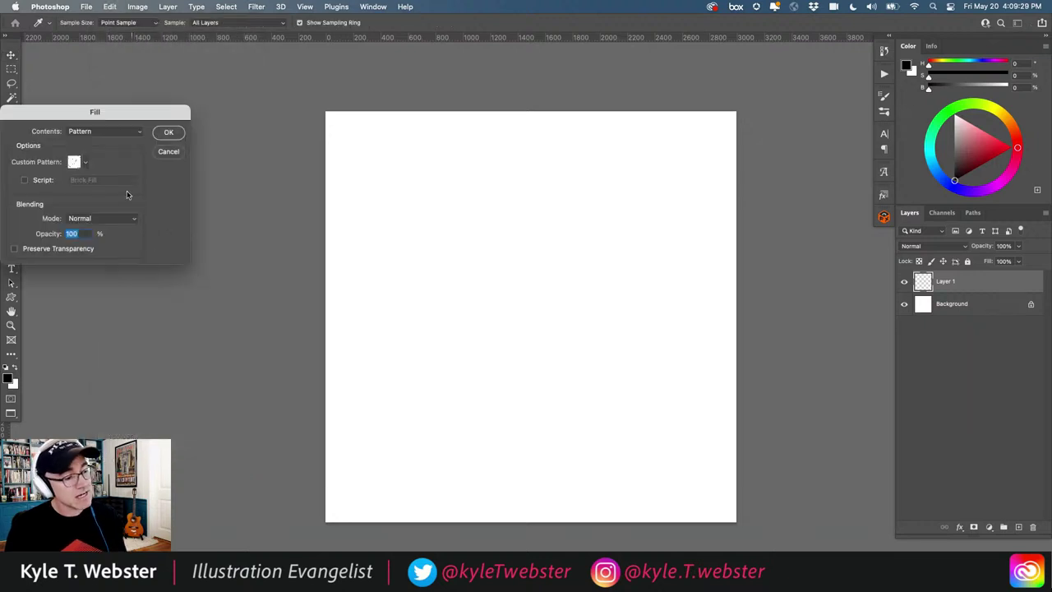
click(85, 162)
click(59, 454)
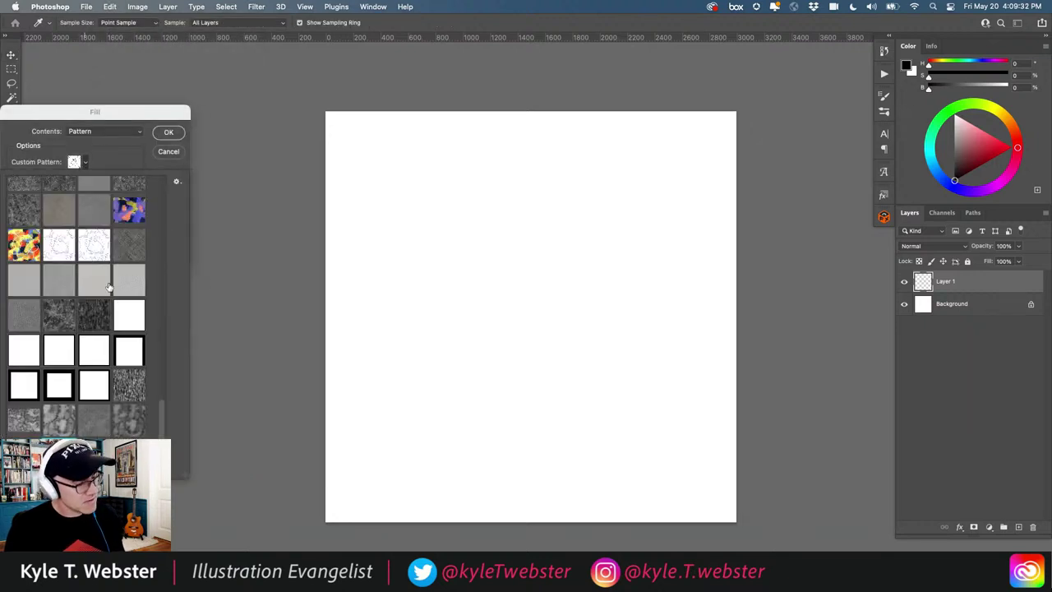
click(170, 133)
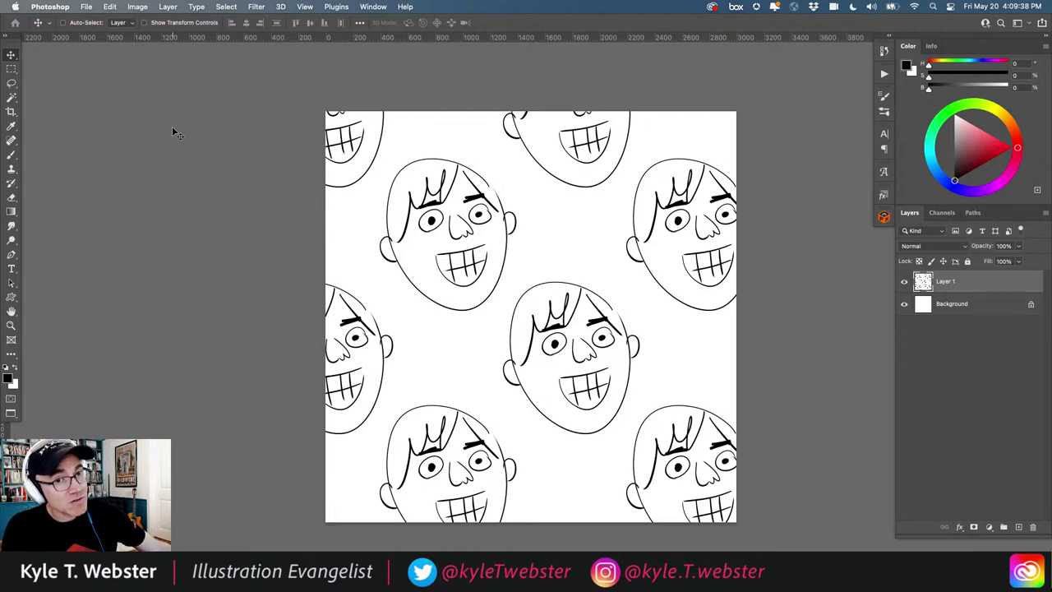
click(256, 7)
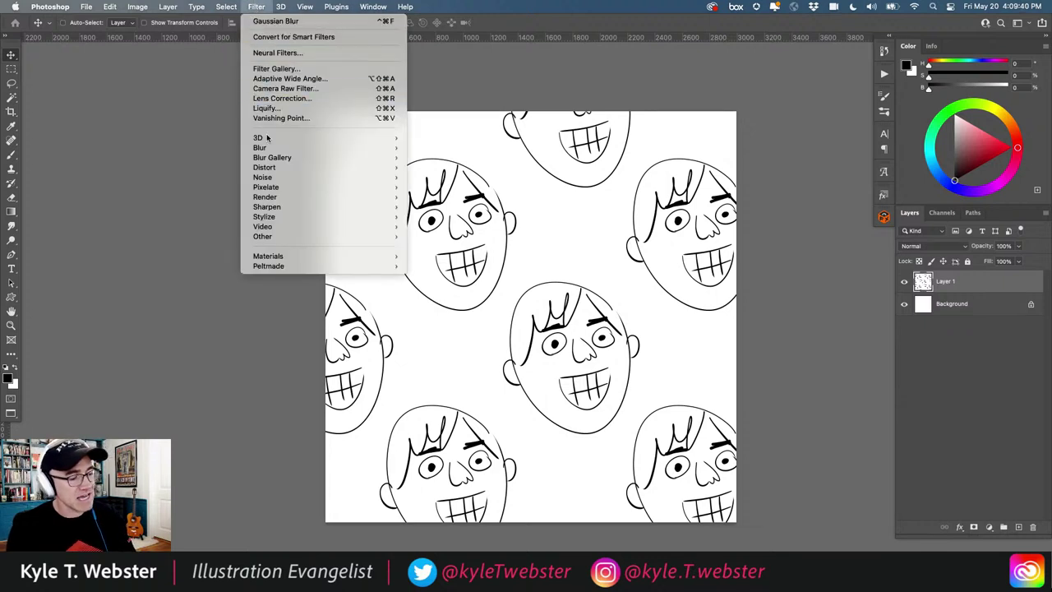
click(266, 237)
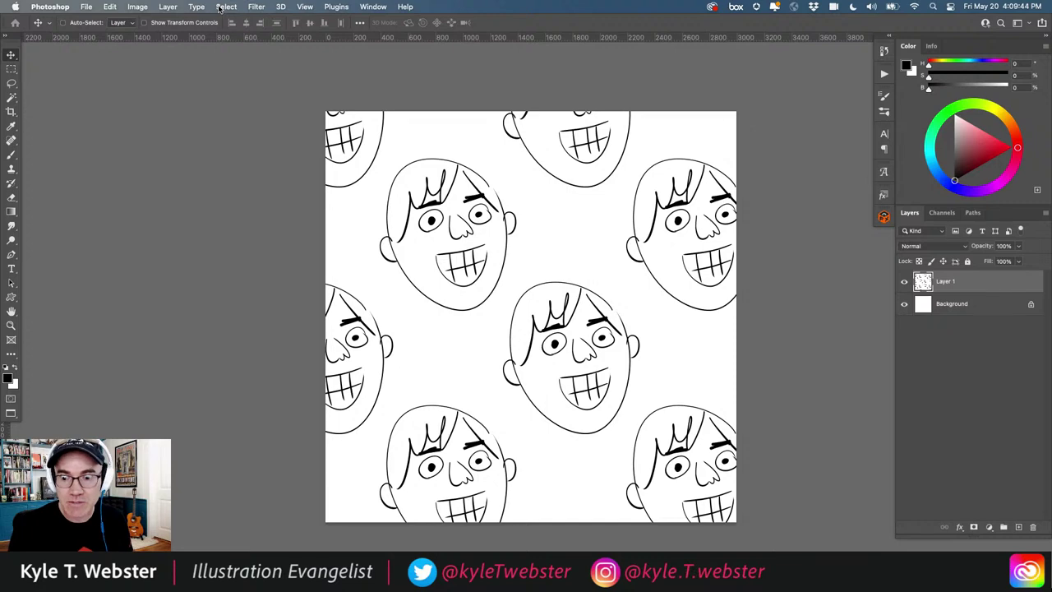
- Close the pattern-filled document without saving and delete every layer above the Background in the face tile document
key(super+w)
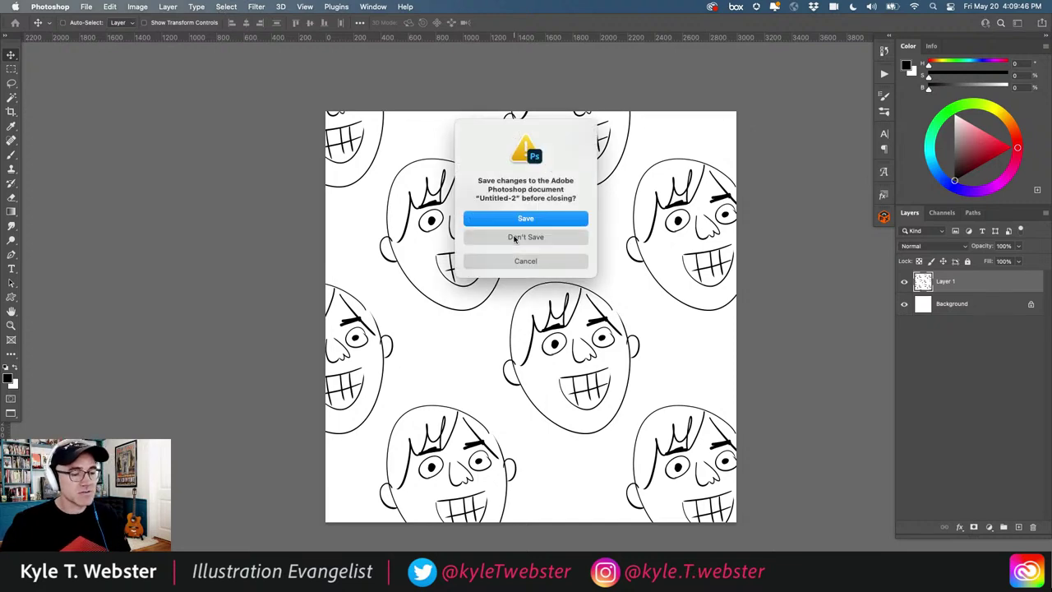
click(503, 236)
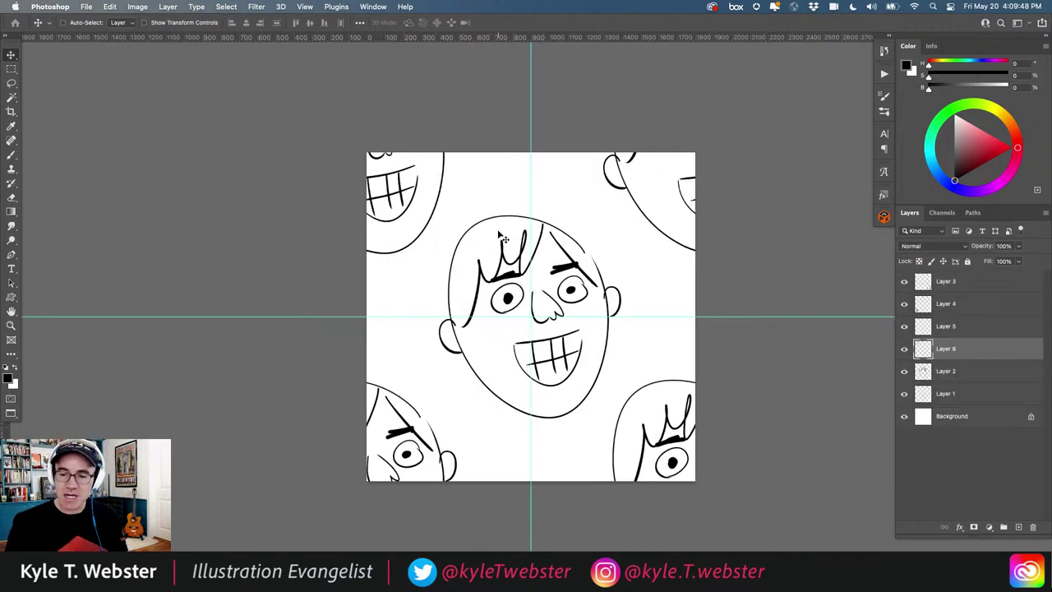
click(922, 283)
shift+click(924, 393)
key(Delete)
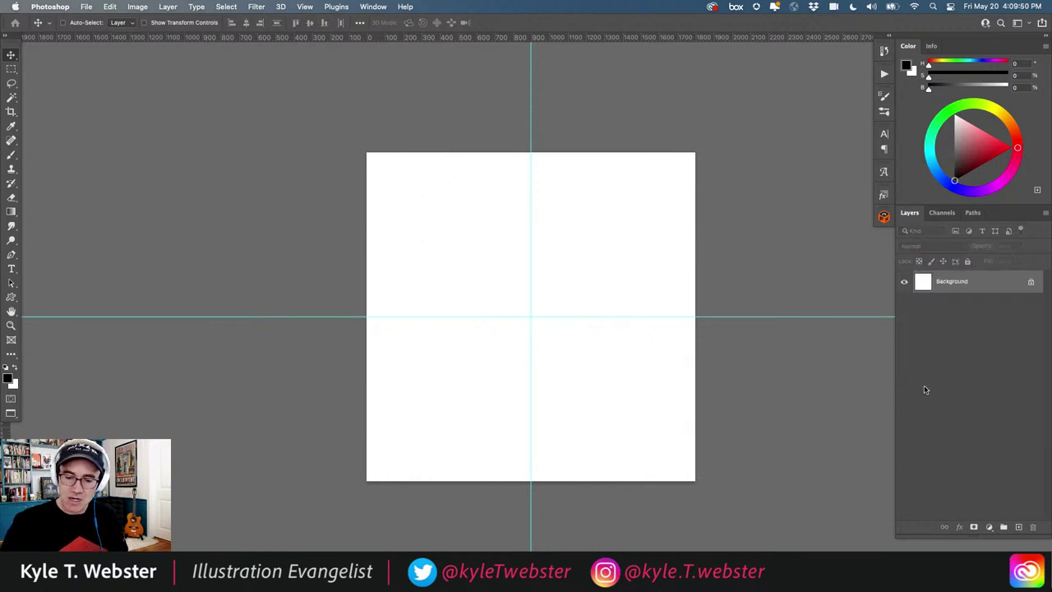
- Add a new empty layer for the Brush tool and hide the guides and rulers
click(1019, 528)
key(b)
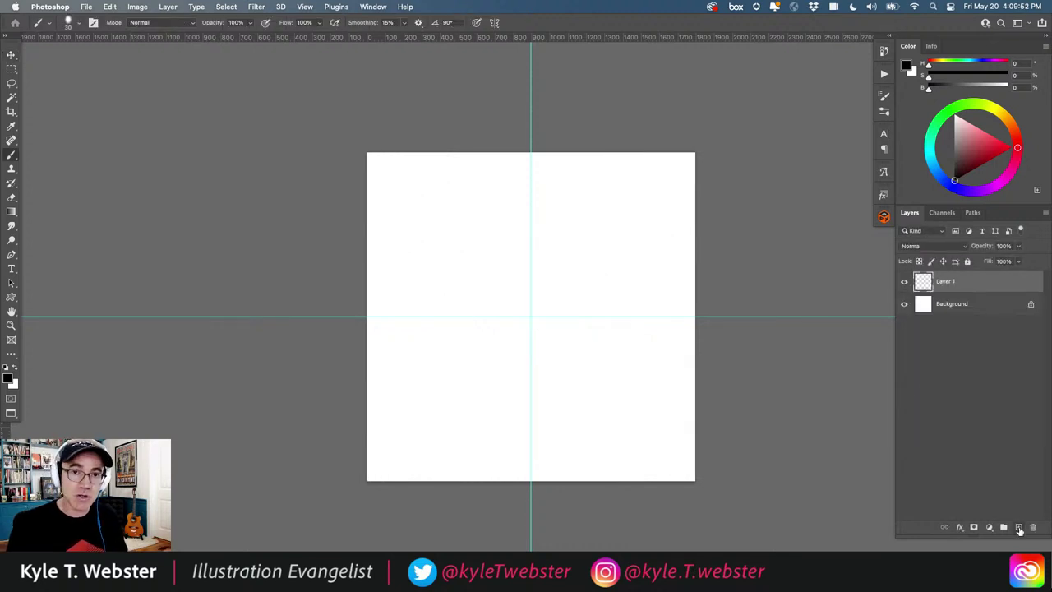
key(super+semicolon)
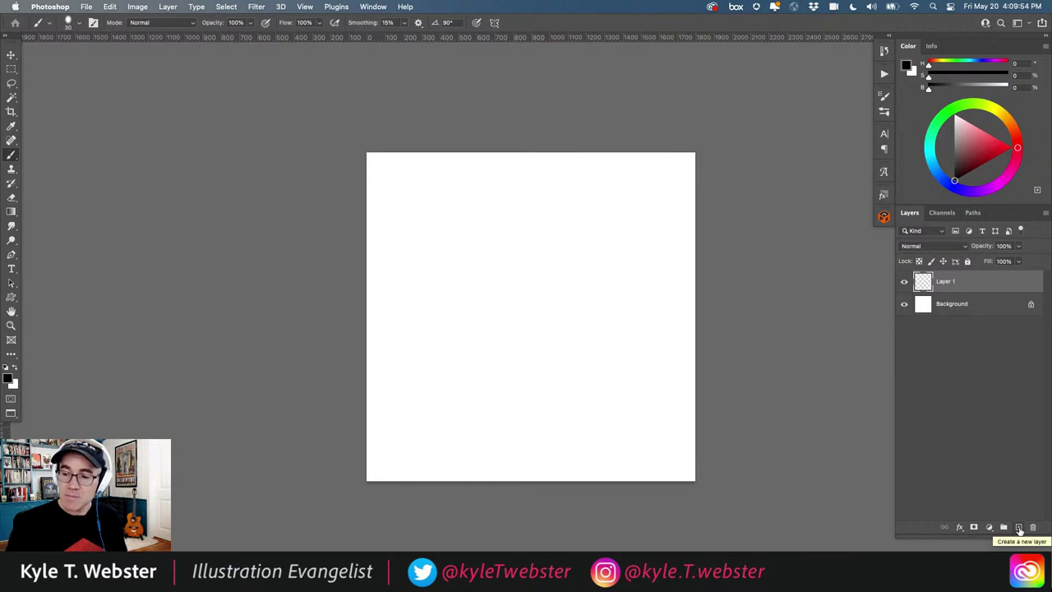
key(super+r)
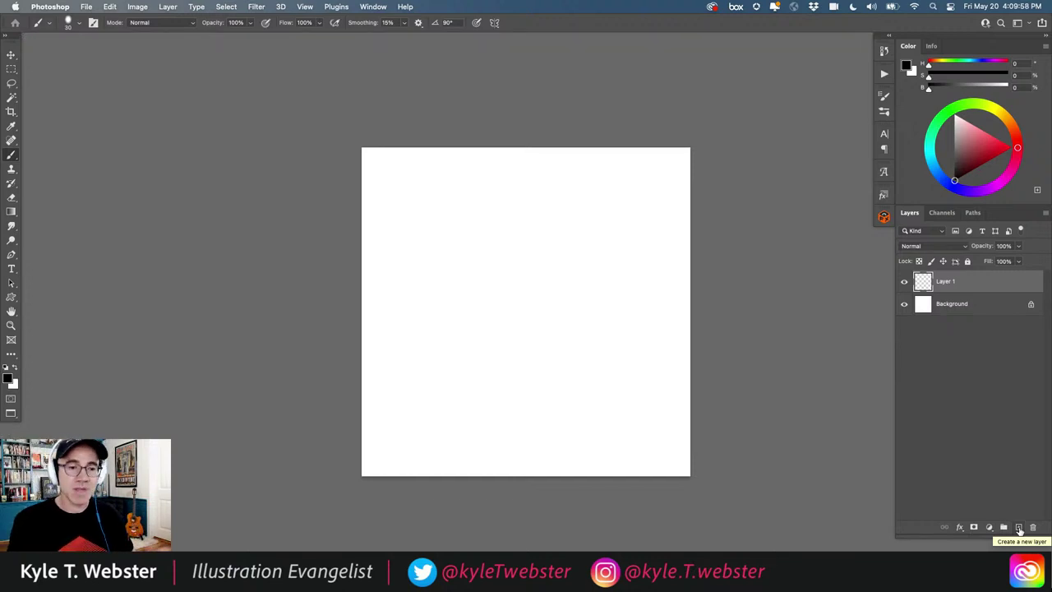
drag(462, 319, 447, 313)
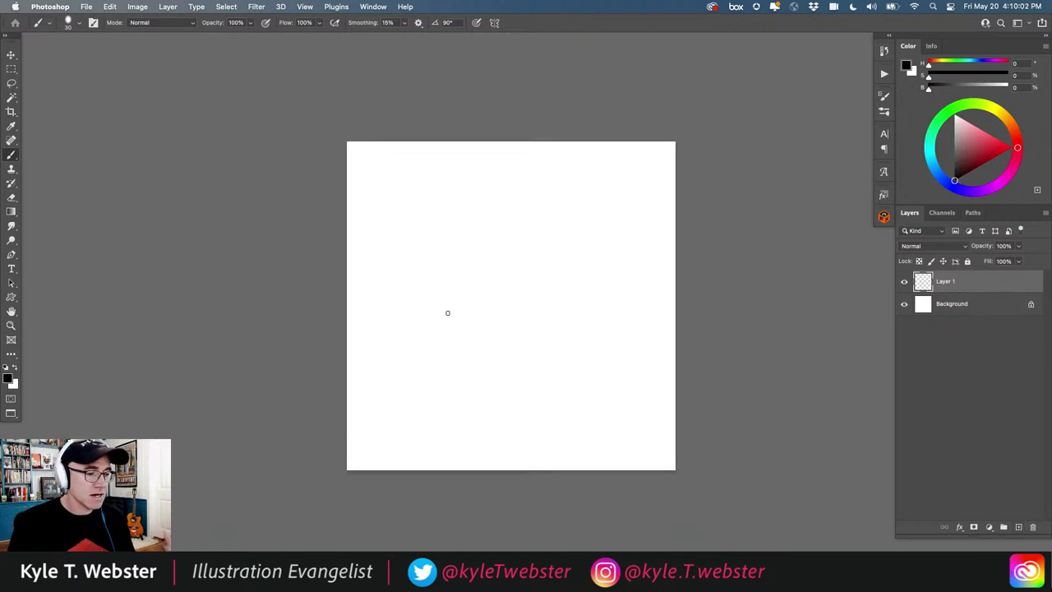
- Turn on Pattern Preview and scribble looping black brush lines across the tile and over its edges
click(305, 7)
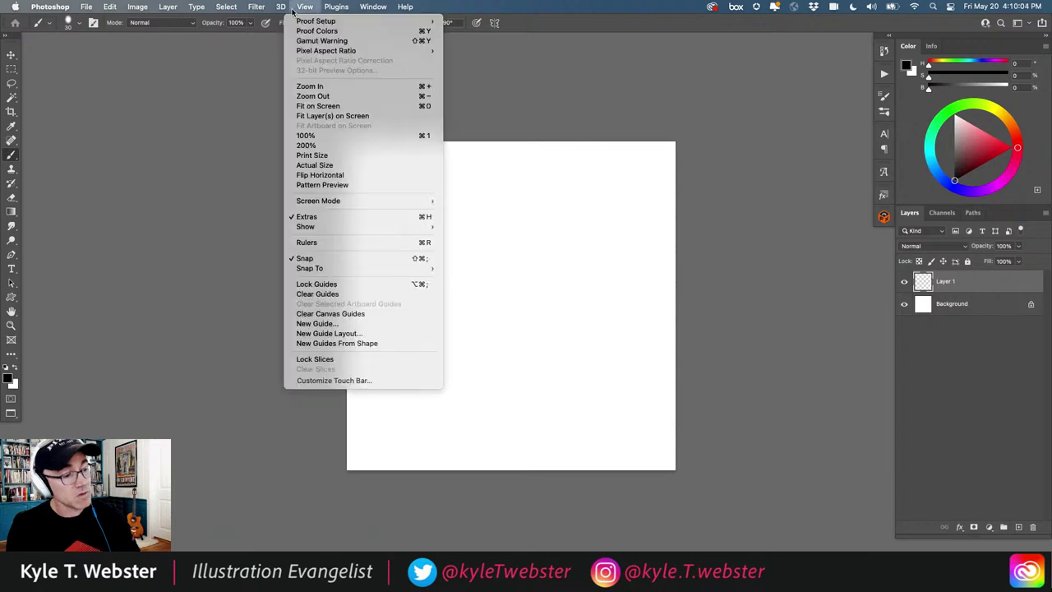
click(303, 186)
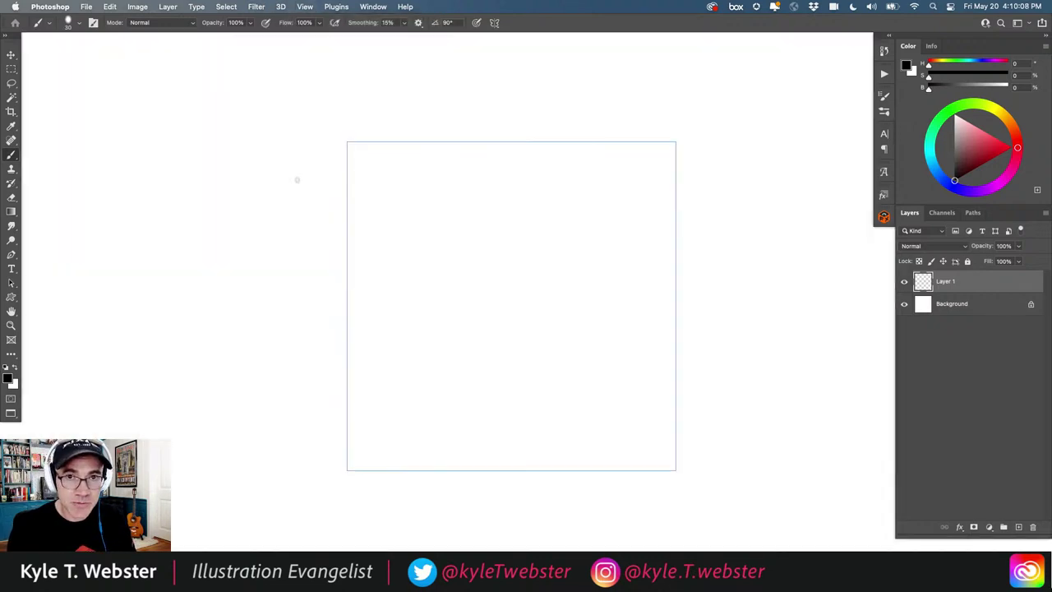
mouse_move(570, 300)
mouse_down()
mouse_move(545, 266)
mouse_move(417, 250)
mouse_move(525, 309)
mouse_move(300, 198)
mouse_move(380, 94)
mouse_move(563, 205)
mouse_move(461, 168)
mouse_move(608, 266)
mouse_move(475, 358)
mouse_move(403, 202)
mouse_move(600, 219)
mouse_move(529, 322)
mouse_move(389, 390)
mouse_move(590, 370)
mouse_move(529, 288)
mouse_move(514, 328)
mouse_move(516, 232)
mouse_move(431, 324)
mouse_move(607, 403)
mouse_move(686, 284)
mouse_move(654, 318)
mouse_move(762, 224)
mouse_move(611, 115)
mouse_move(671, 182)
mouse_move(541, 129)
mouse_move(620, 243)
mouse_move(418, 100)
mouse_move(331, 165)
mouse_move(302, 74)
mouse_move(355, 198)
mouse_move(244, 231)
mouse_move(362, 242)
mouse_move(319, 396)
mouse_move(379, 305)
mouse_move(347, 477)
mouse_move(478, 408)
mouse_move(516, 520)
mouse_move(544, 355)
mouse_move(450, 418)
mouse_move(543, 419)
mouse_move(583, 359)
mouse_move(570, 302)
mouse_up()
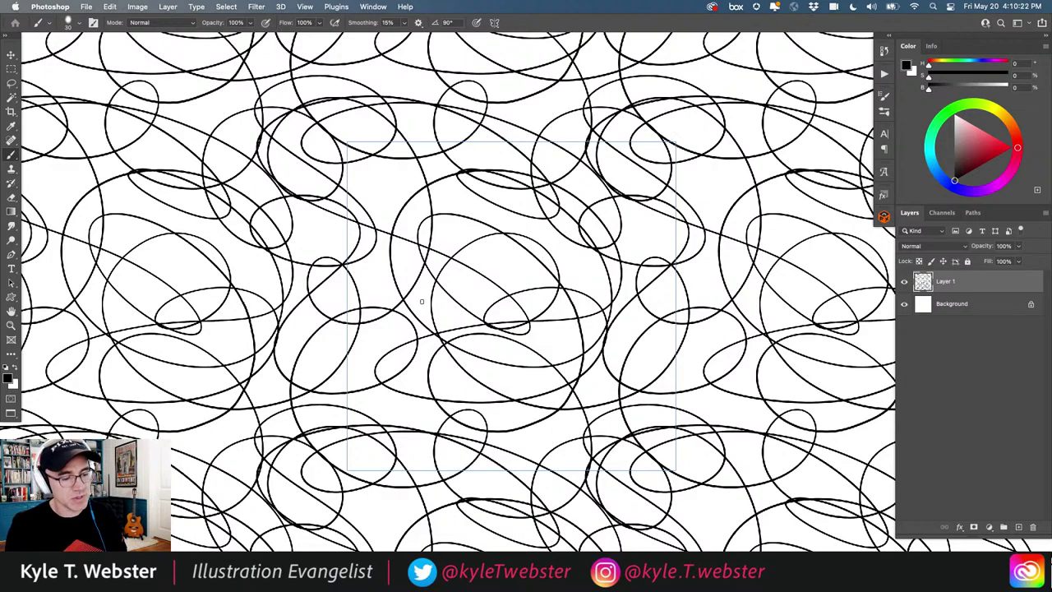
scroll(404, 376, down, 1)
scroll(319, 380, down, 2)
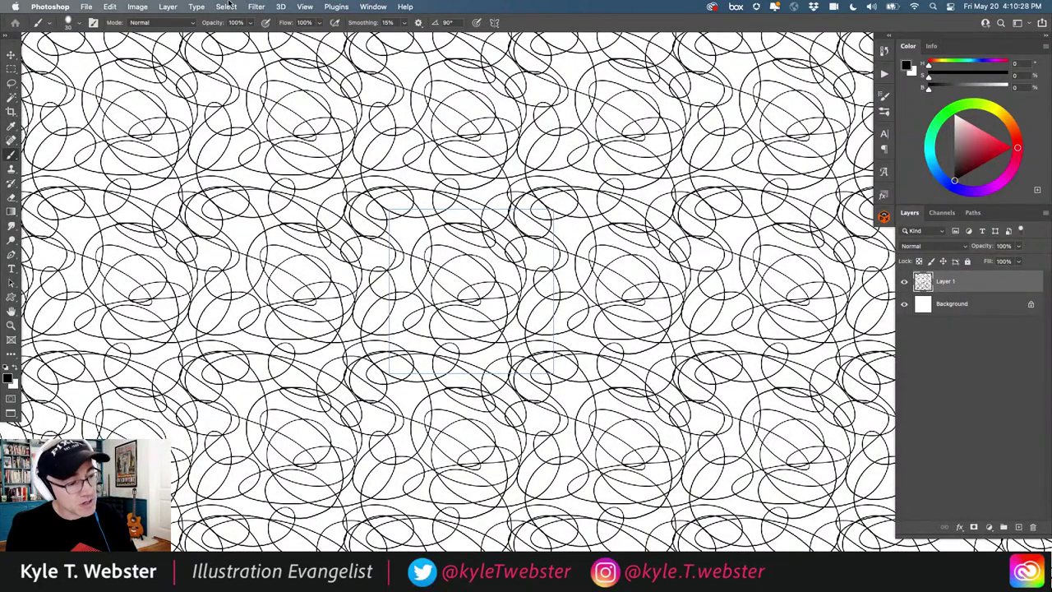
- Turn off Pattern Preview and clear the scribbled lines from Layer 1
click(305, 7)
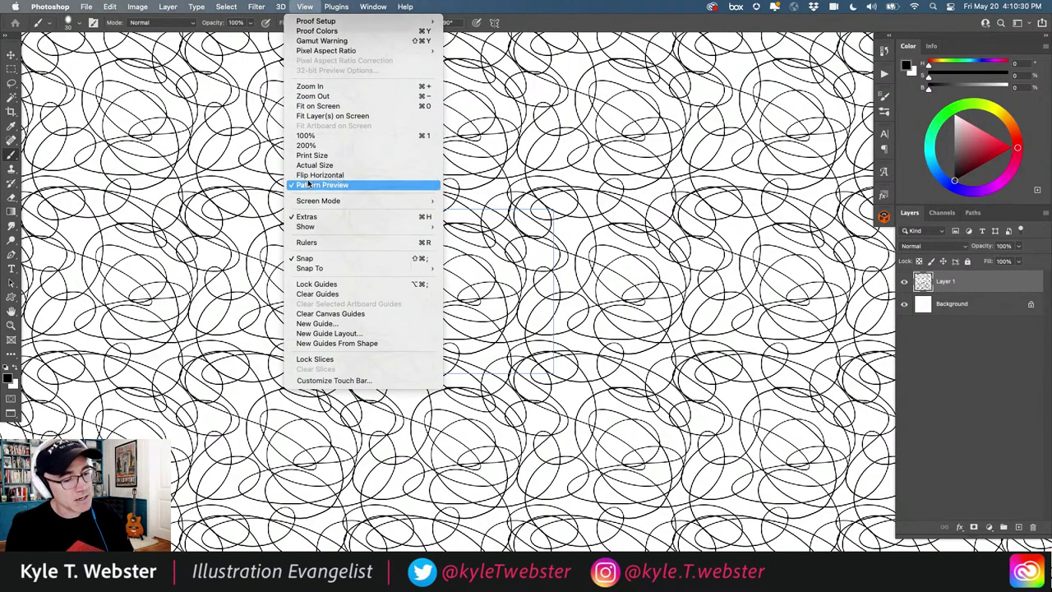
click(307, 183)
scroll(434, 341, up, 1)
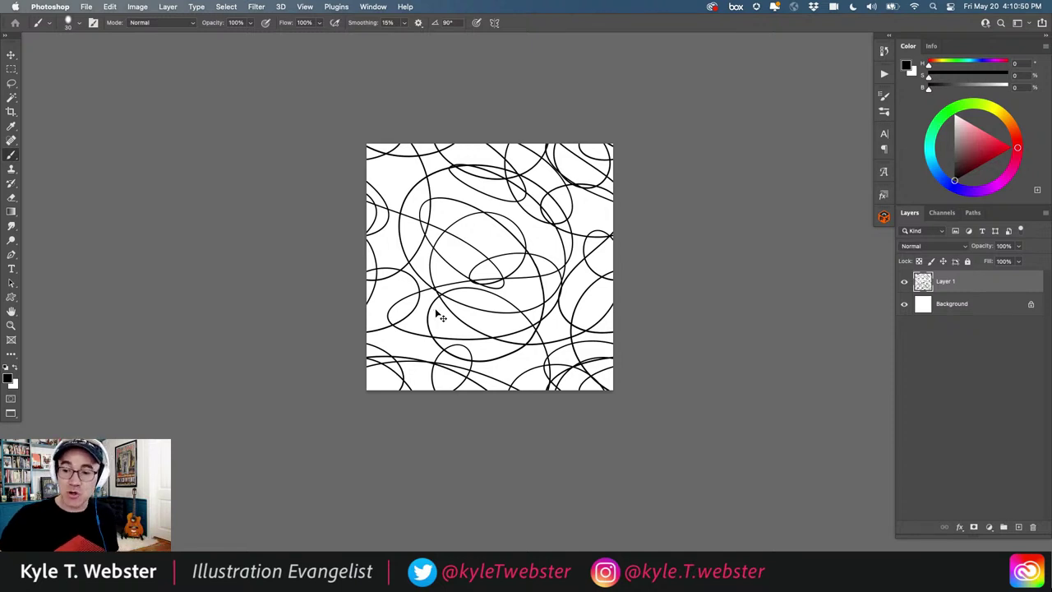
key(super+a)
key(BackSpace)
key(super+d)
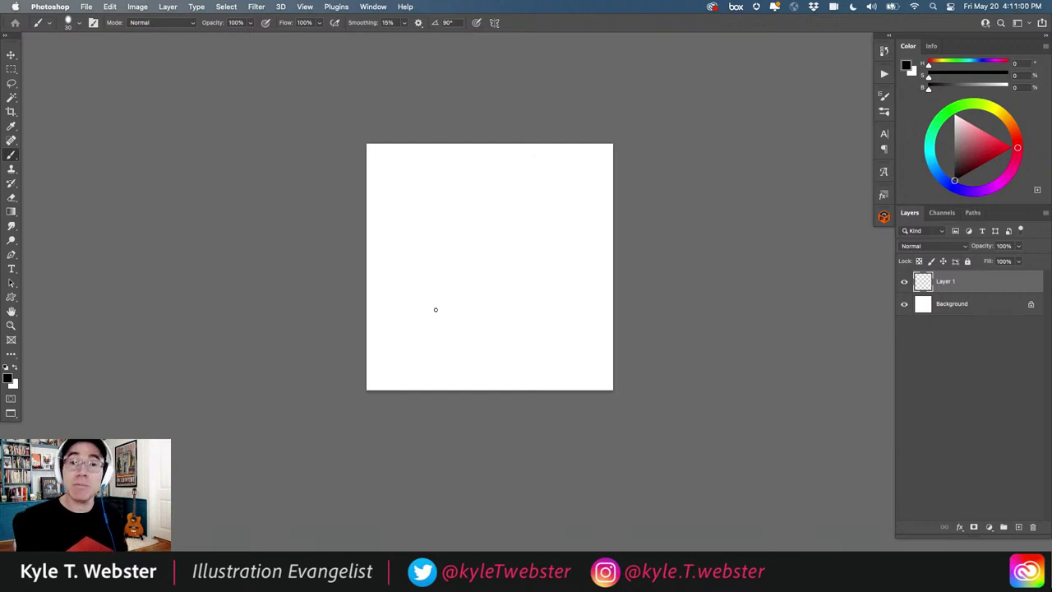
- Turn on Pattern Preview for the cleared tile canvas
super+click(452, 331)
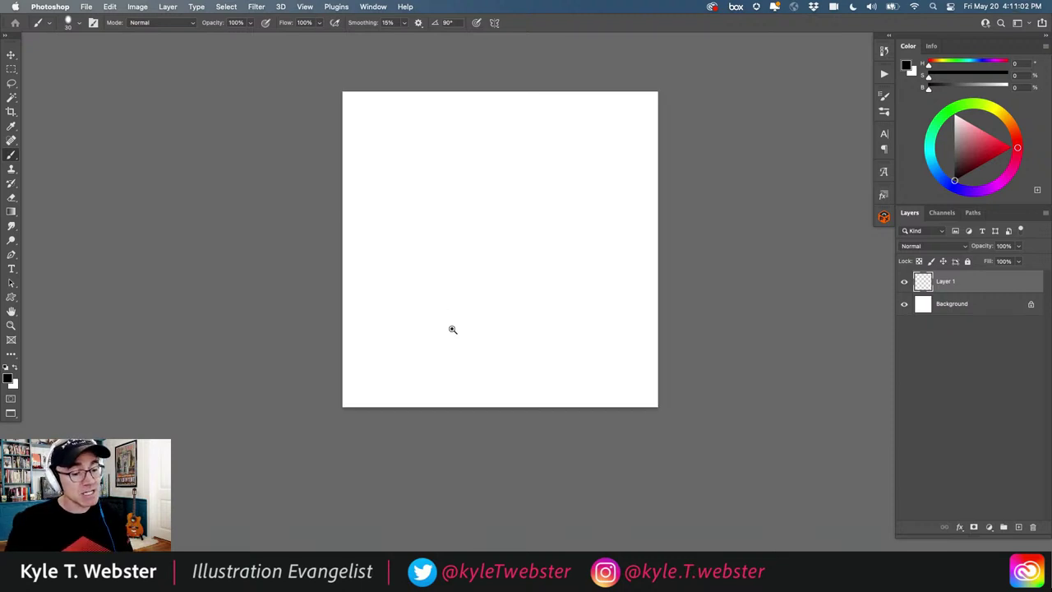
drag(451, 329, 436, 363)
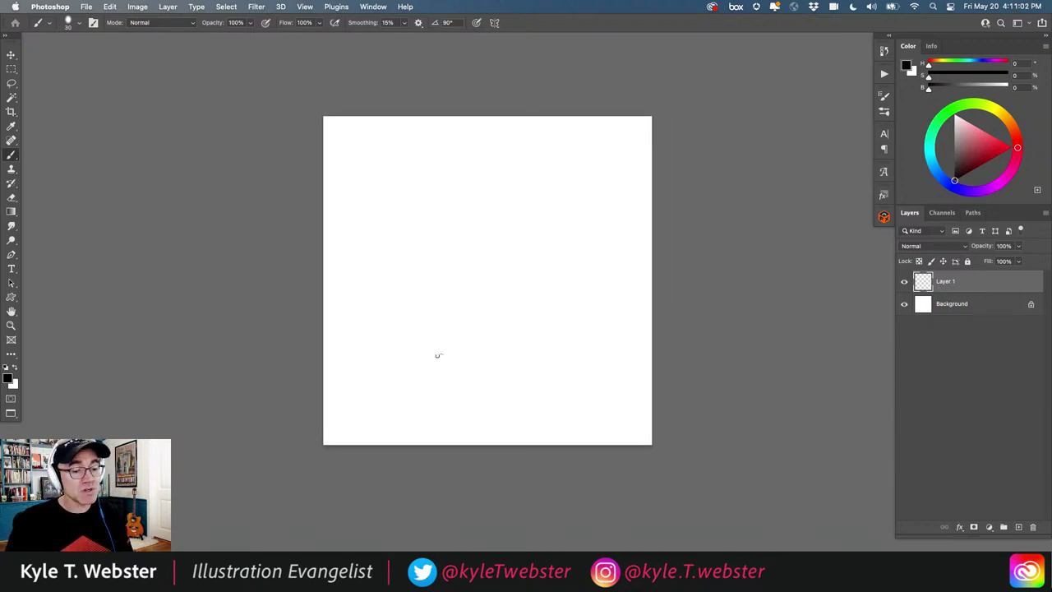
click(304, 7)
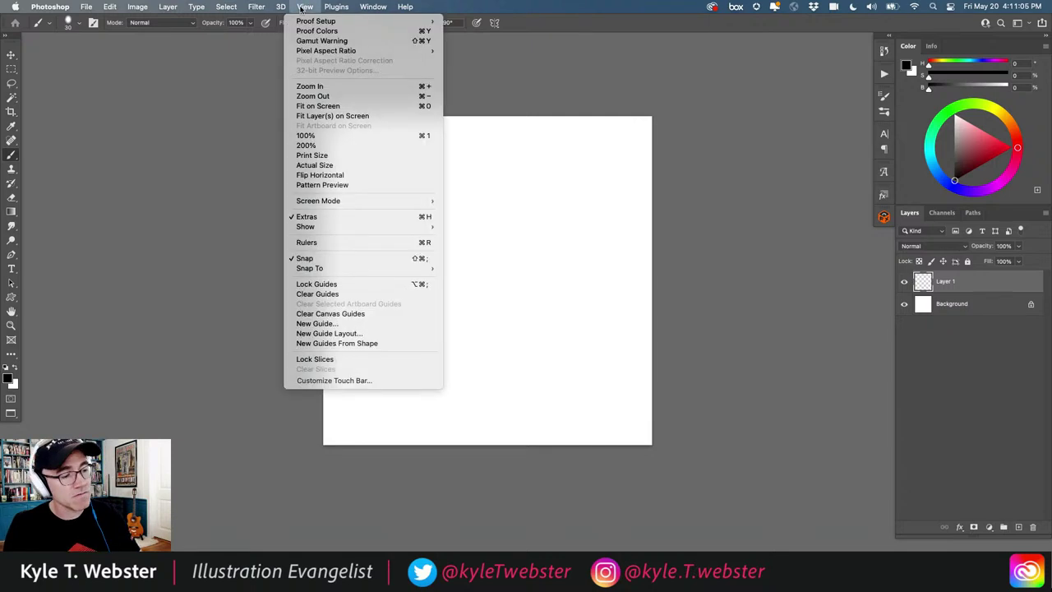
click(306, 184)
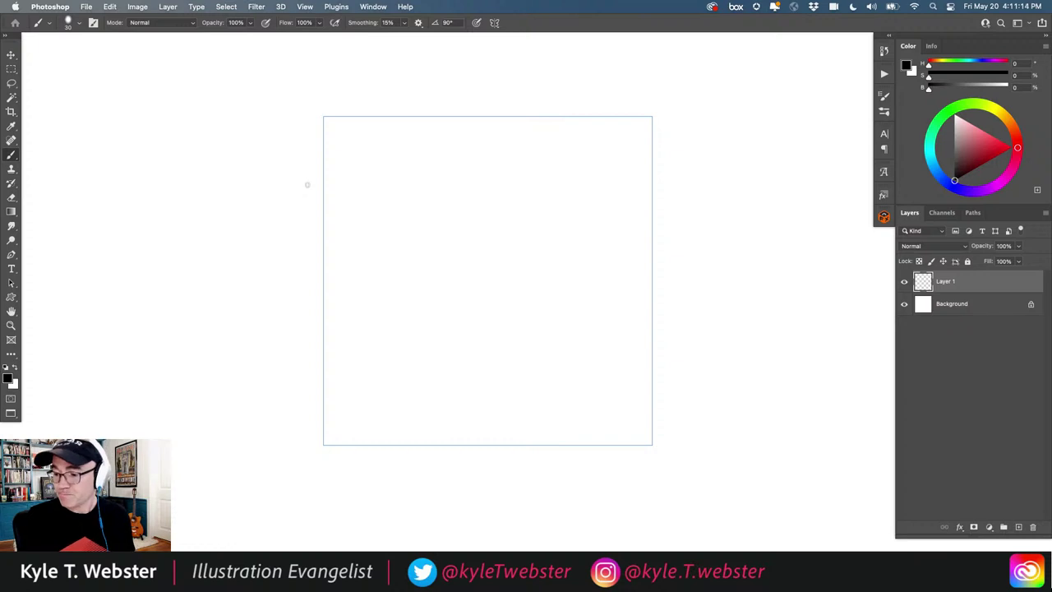
- Lasso a freehand curved, notched strip that crosses the tile's right edge and wraps around to its left side
key(l)
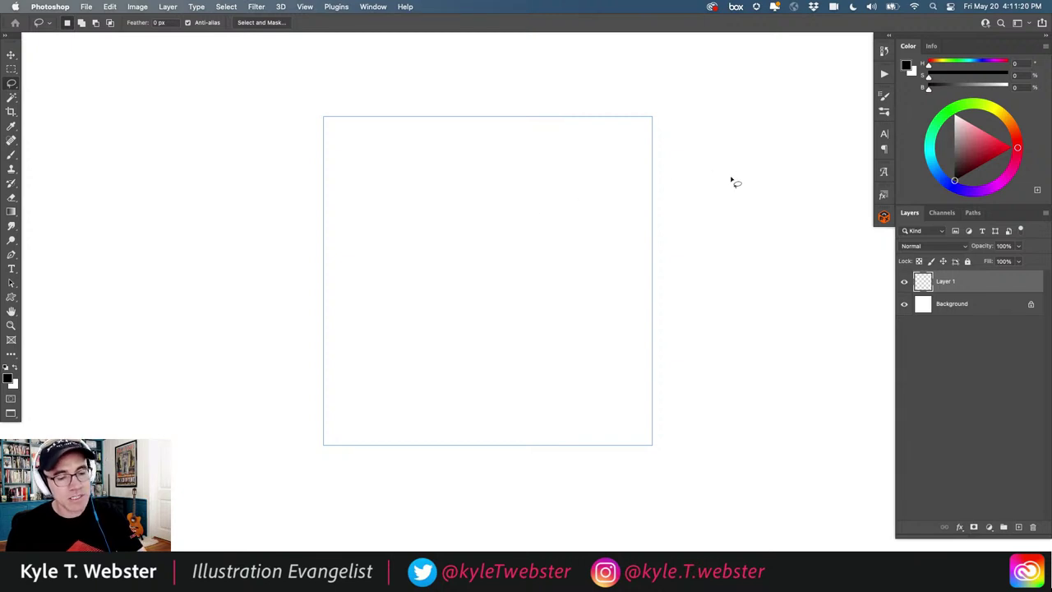
mouse_move(732, 180)
mouse_down()
mouse_move(637, 197)
mouse_move(509, 262)
mouse_move(433, 344)
mouse_move(467, 366)
mouse_move(569, 284)
mouse_move(591, 327)
mouse_move(647, 288)
mouse_move(743, 256)
mouse_up()
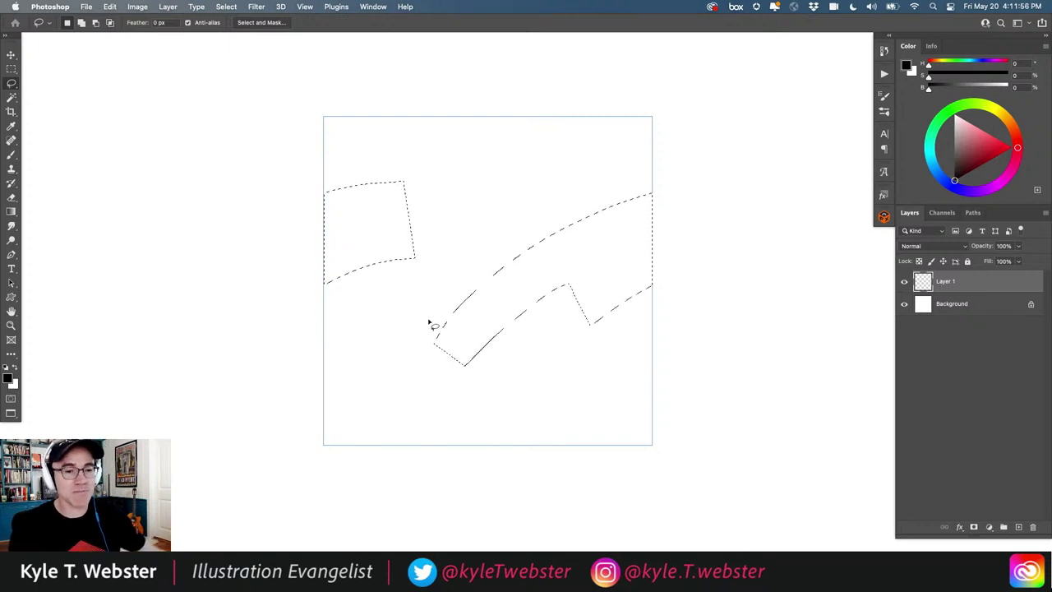
drag(435, 328, 428, 319)
- Choose the Chipped Paint 2 brush and set the foreground colour to pink (H 333, S 75, B 85)
key(b)
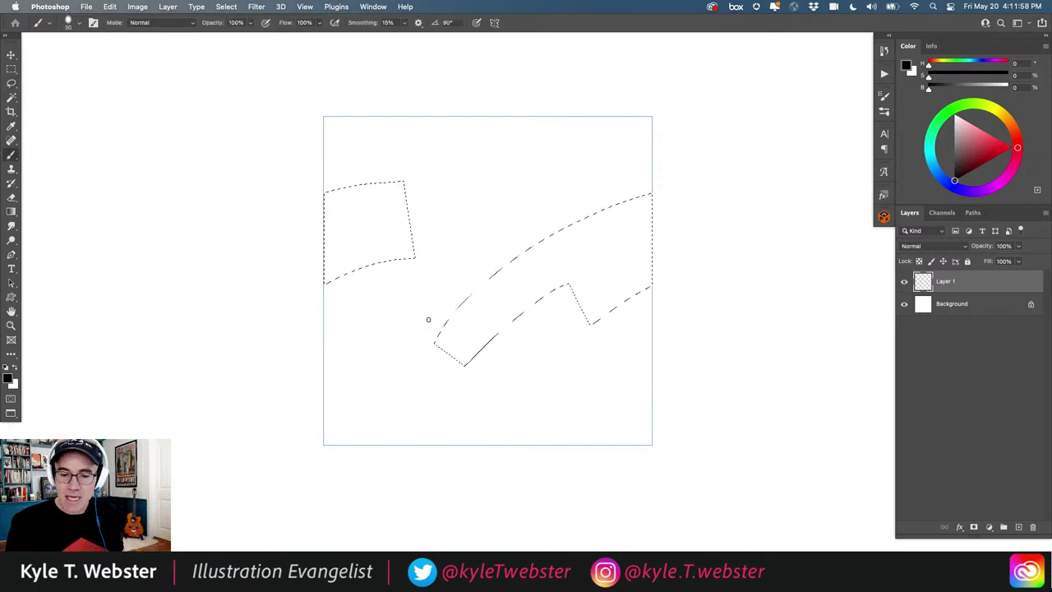
click(885, 113)
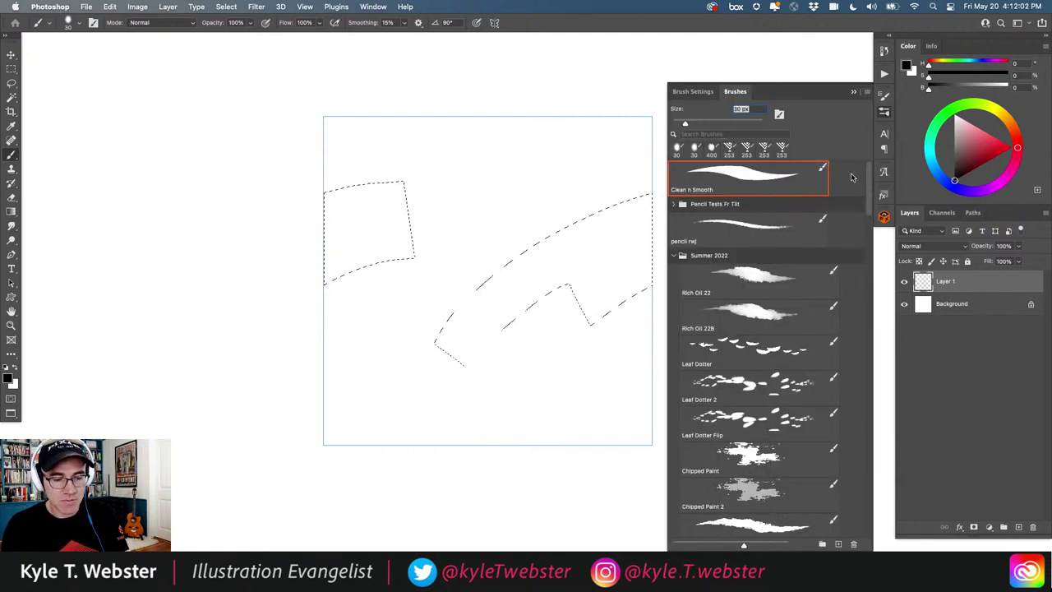
drag(869, 177, 862, 201)
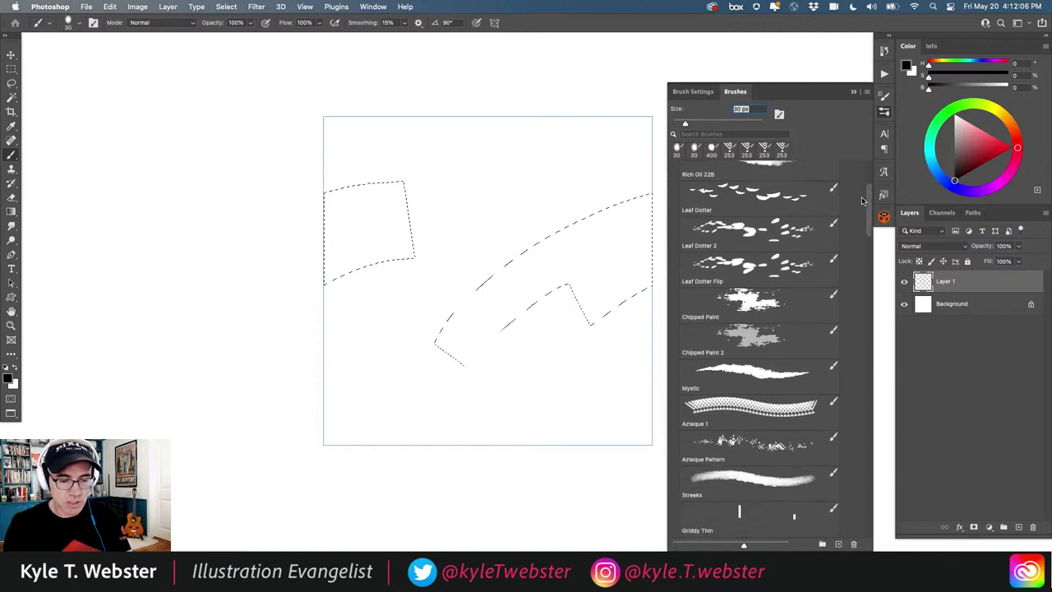
click(747, 336)
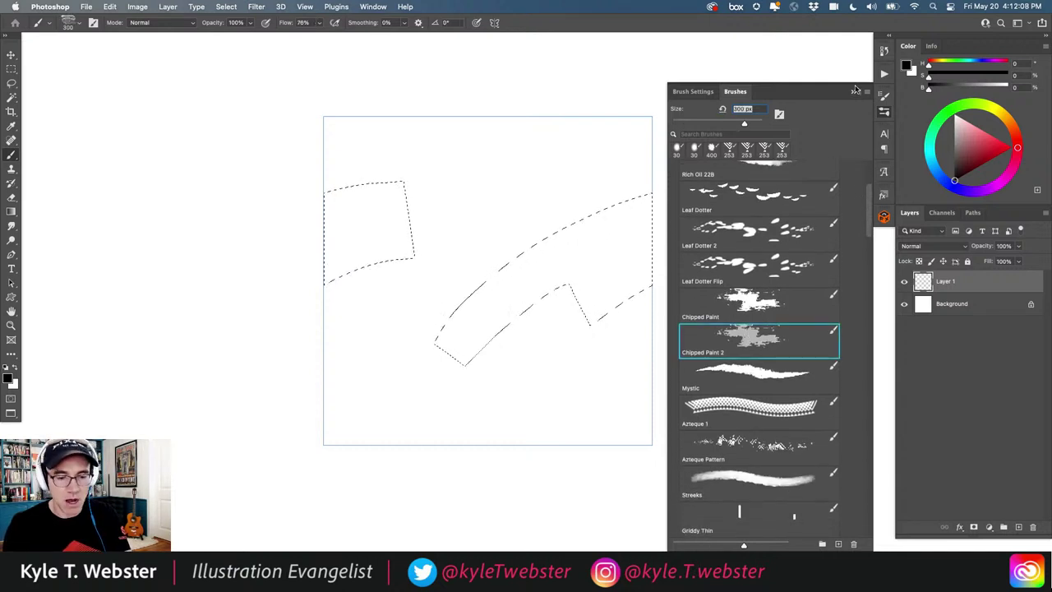
click(853, 91)
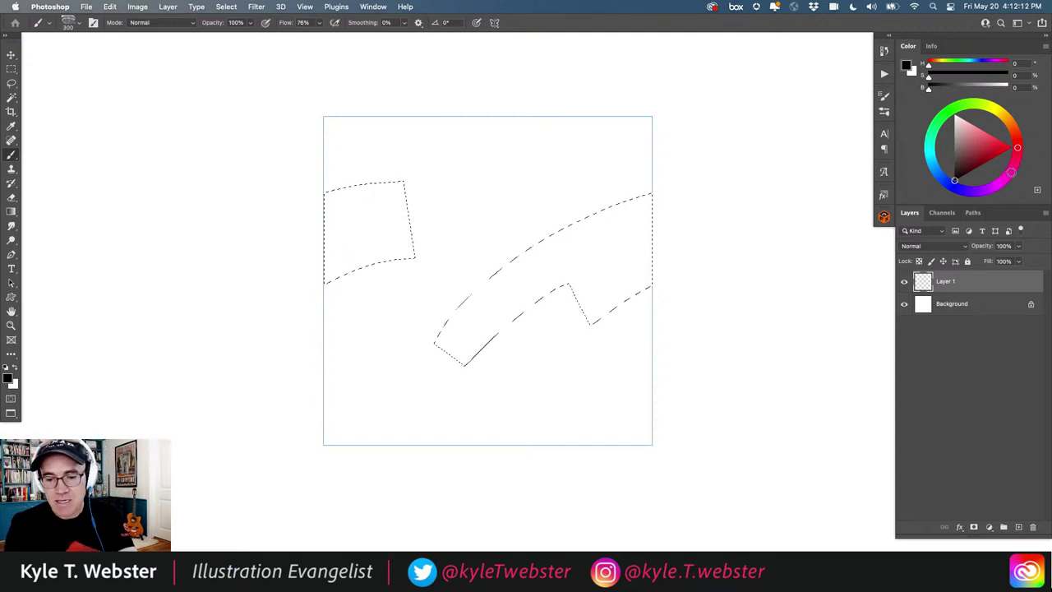
click(1013, 167)
drag(990, 151, 994, 141)
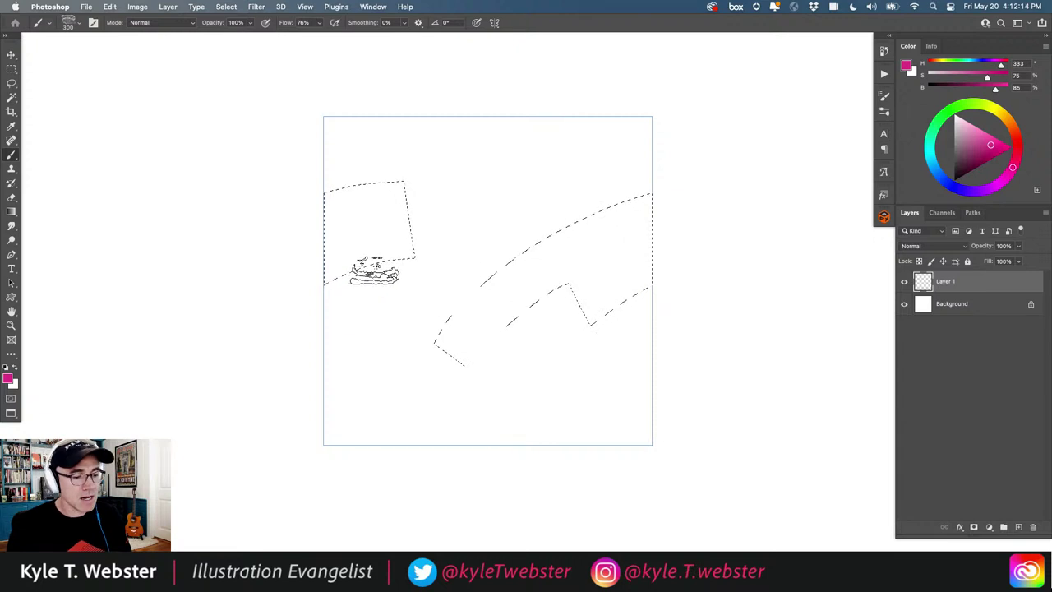
- Paint overlapping textured pink strokes across the whole curved selection, including the parts beyond the tile's edges
mouse_move(643, 204)
mouse_down()
mouse_move(615, 168)
mouse_move(585, 200)
mouse_move(573, 262)
mouse_move(515, 245)
mouse_move(482, 270)
mouse_move(457, 356)
mouse_move(428, 337)
mouse_move(385, 189)
mouse_move(321, 190)
mouse_move(321, 241)
mouse_move(183, 223)
mouse_up()
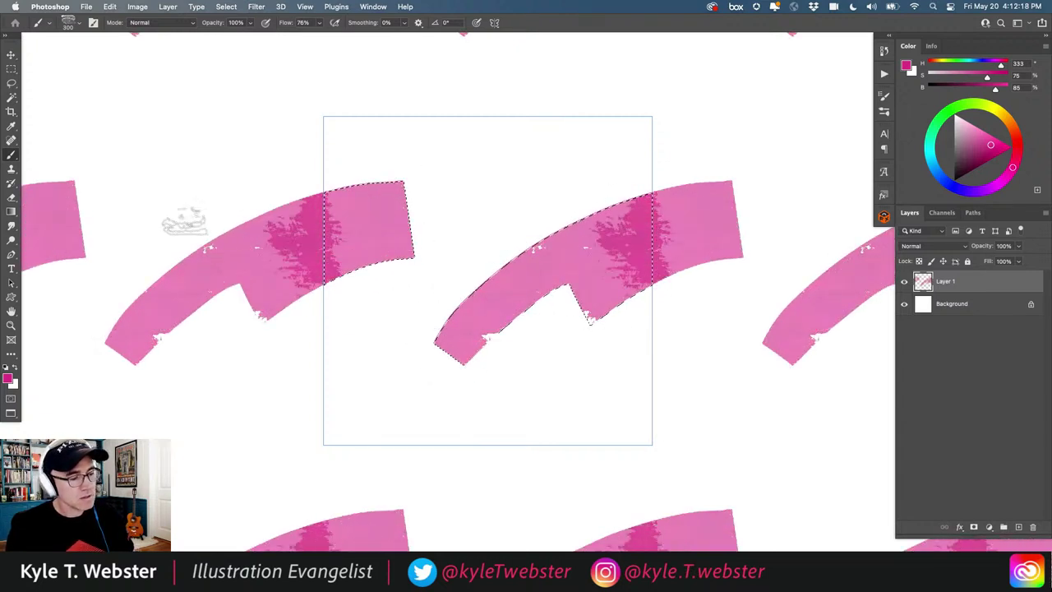
mouse_move(264, 197)
mouse_down()
mouse_move(208, 313)
mouse_move(148, 272)
mouse_up()
drag(375, 225, 408, 140)
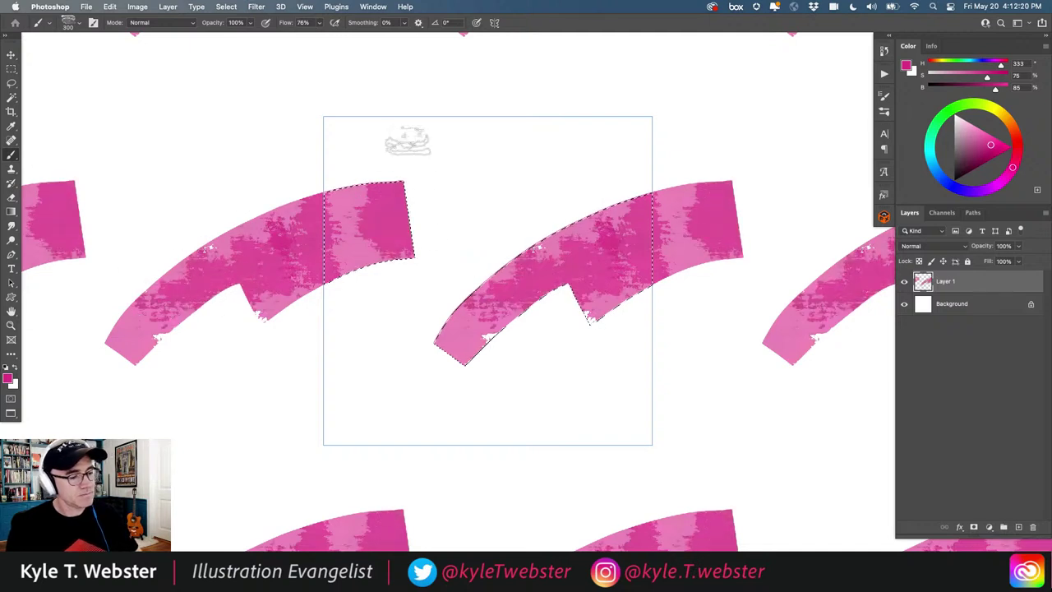
mouse_move(518, 311)
mouse_down()
mouse_move(681, 184)
mouse_move(559, 261)
mouse_move(497, 341)
mouse_up()
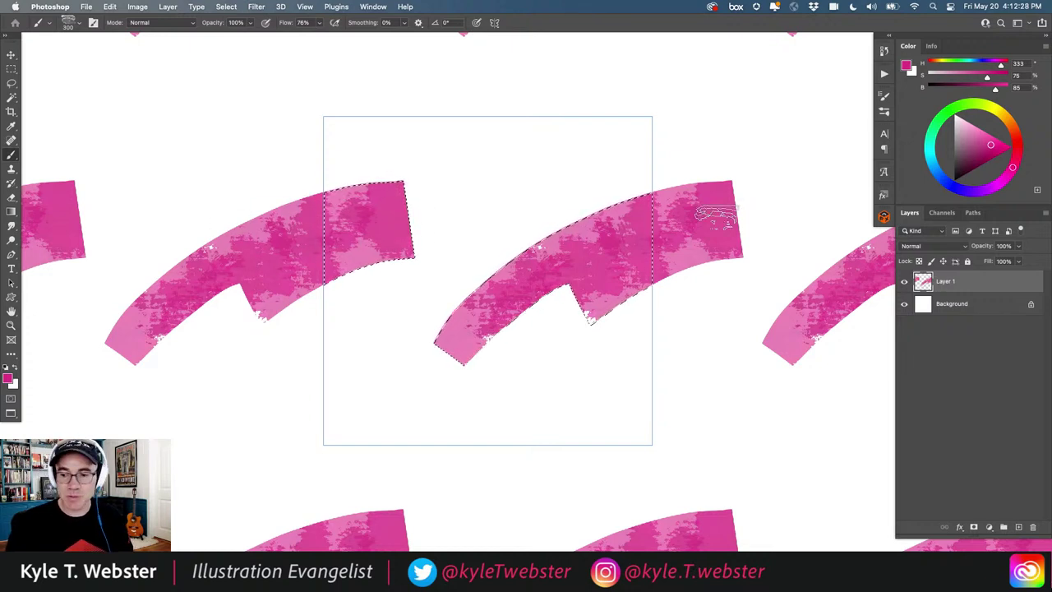
- Clear the selection and add an empty layer directly beneath the pink strip's layer
super+click(1019, 527)
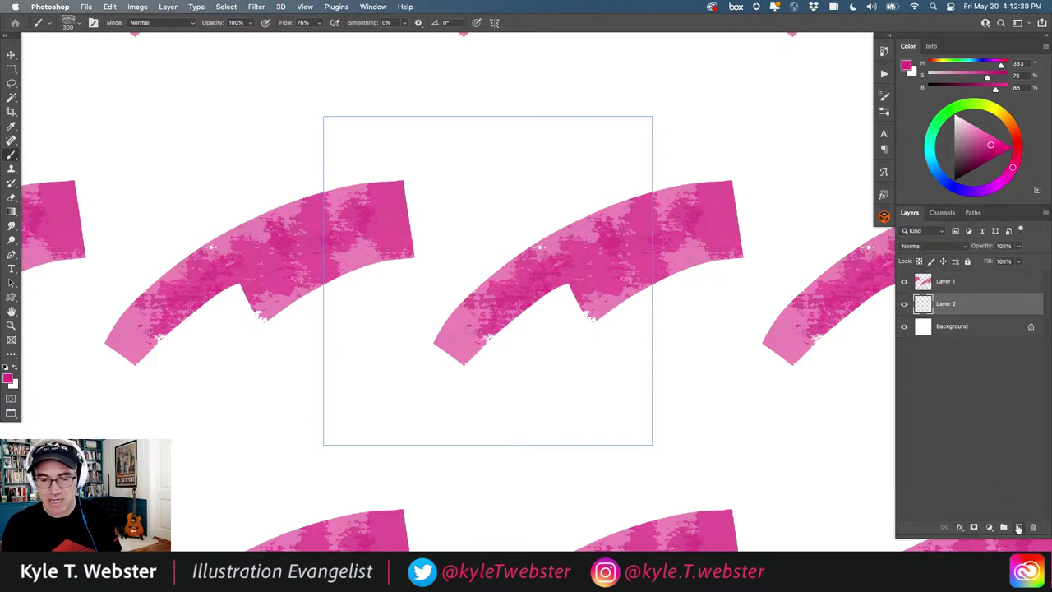
key(l)
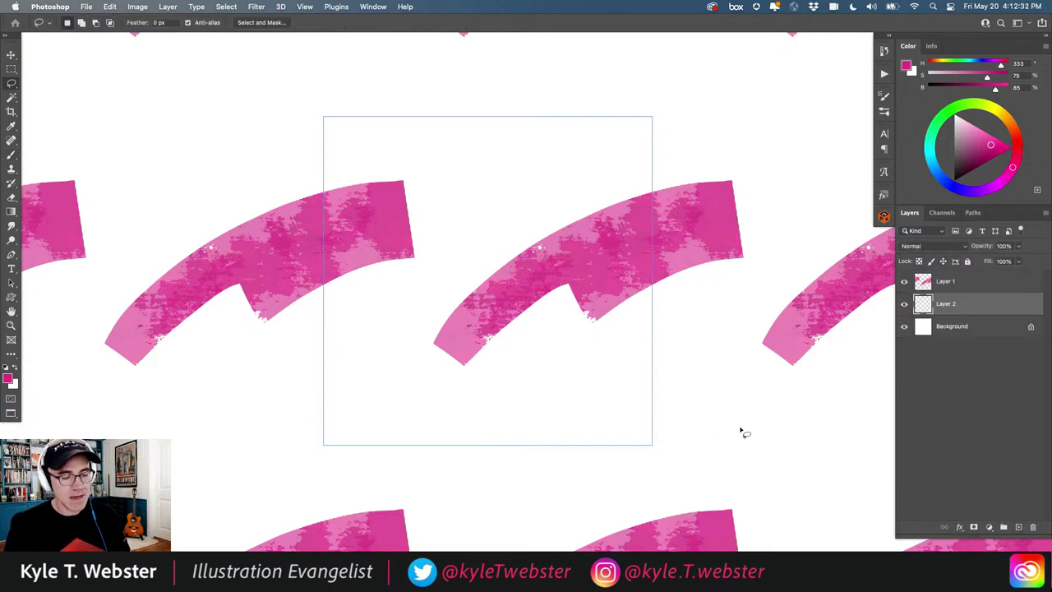
drag(740, 429, 718, 383)
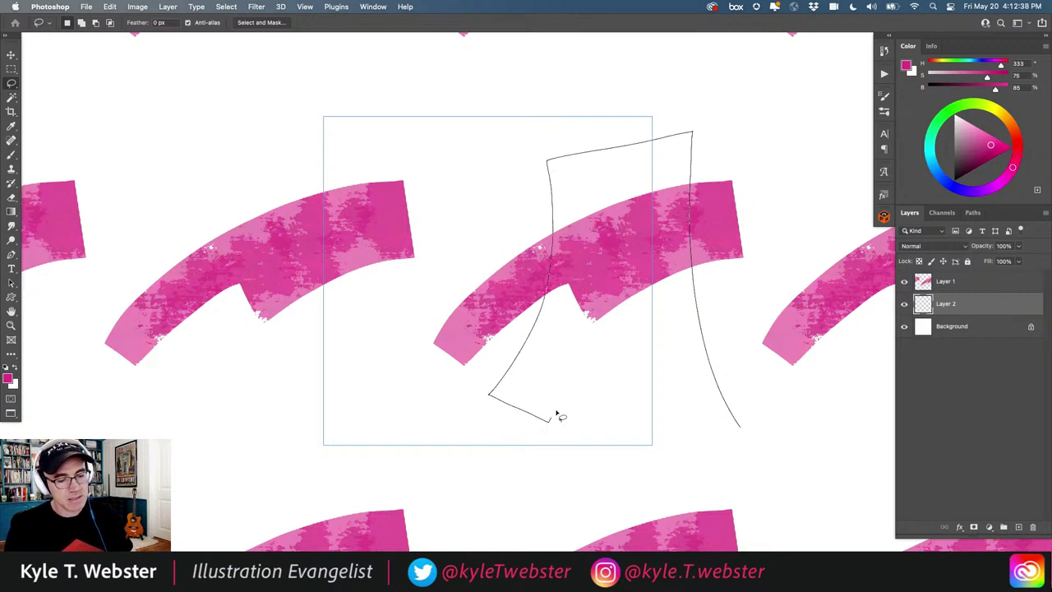
drag(685, 413, 701, 467)
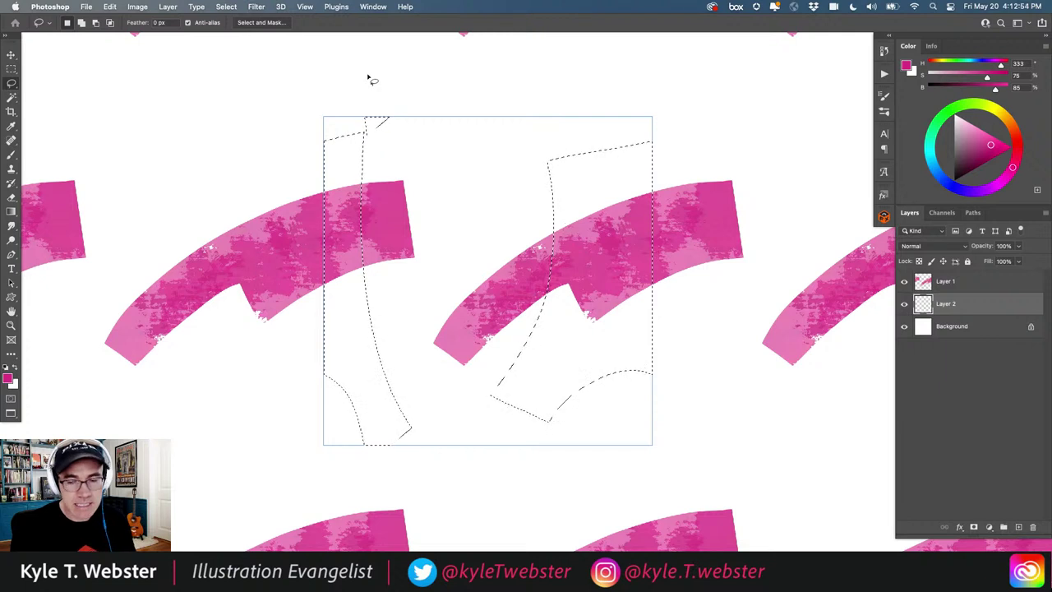
key(super+d)
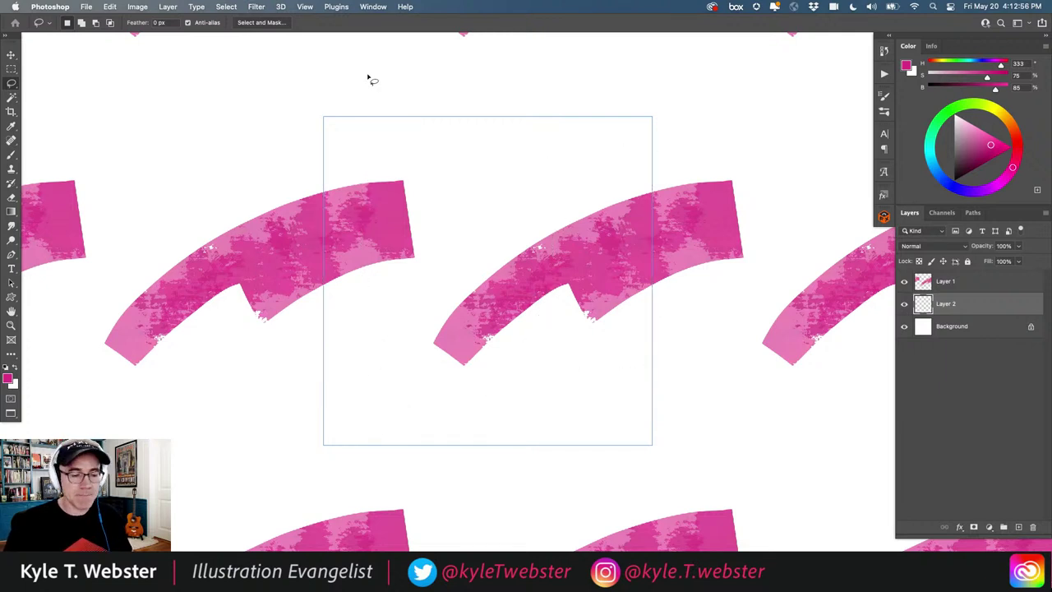
mouse_move(712, 315)
mouse_down()
mouse_move(632, 338)
mouse_move(519, 423)
mouse_move(493, 462)
mouse_move(540, 508)
mouse_move(625, 418)
mouse_move(712, 378)
mouse_up()
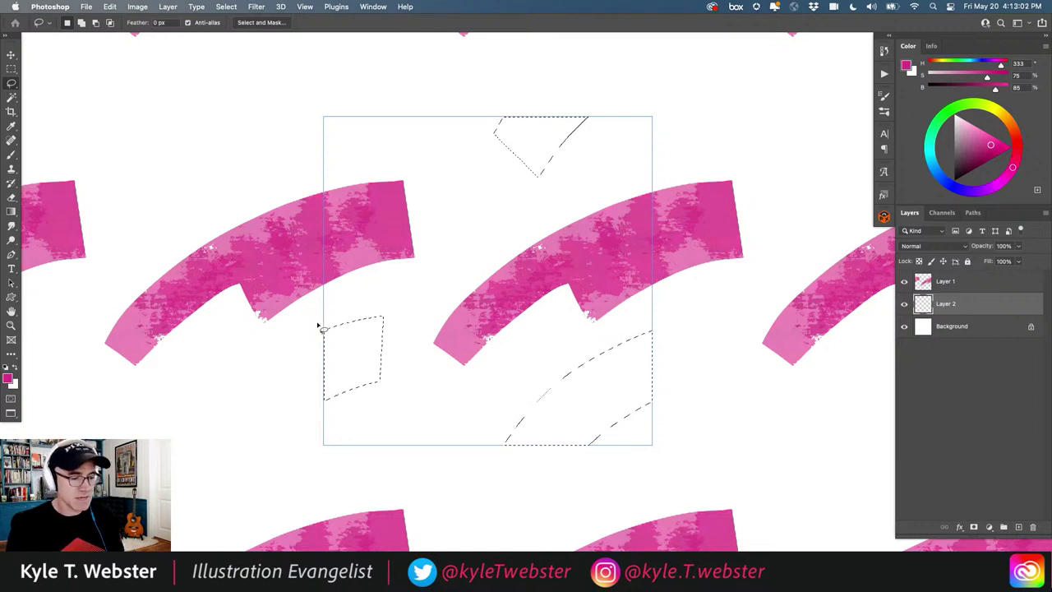
key(super+d)
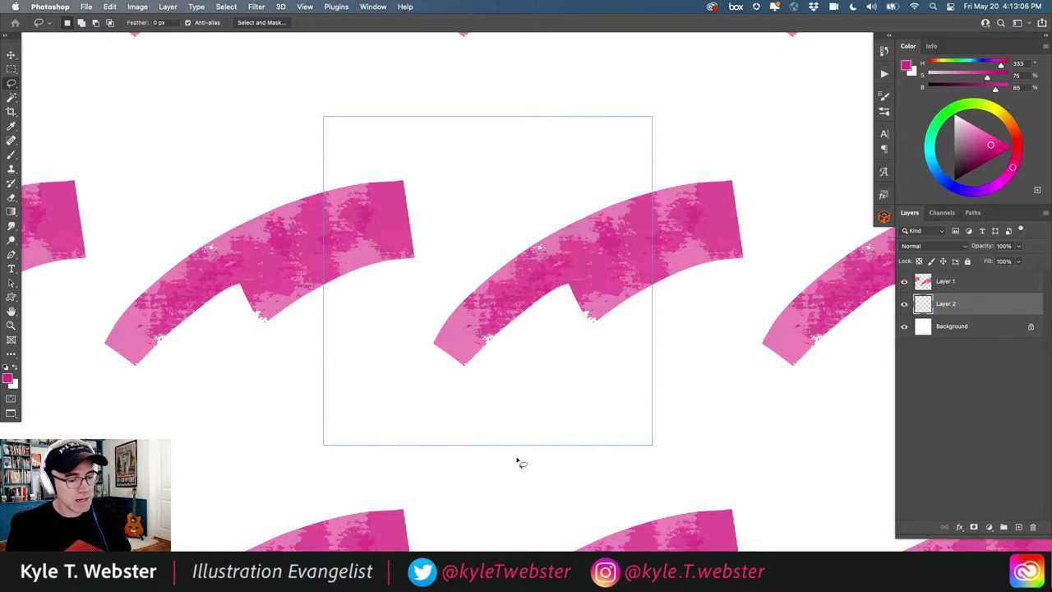
mouse_move(512, 477)
mouse_down()
mouse_move(496, 165)
mouse_move(481, 138)
mouse_move(438, 158)
mouse_move(467, 248)
mouse_move(381, 319)
mouse_move(510, 483)
mouse_up()
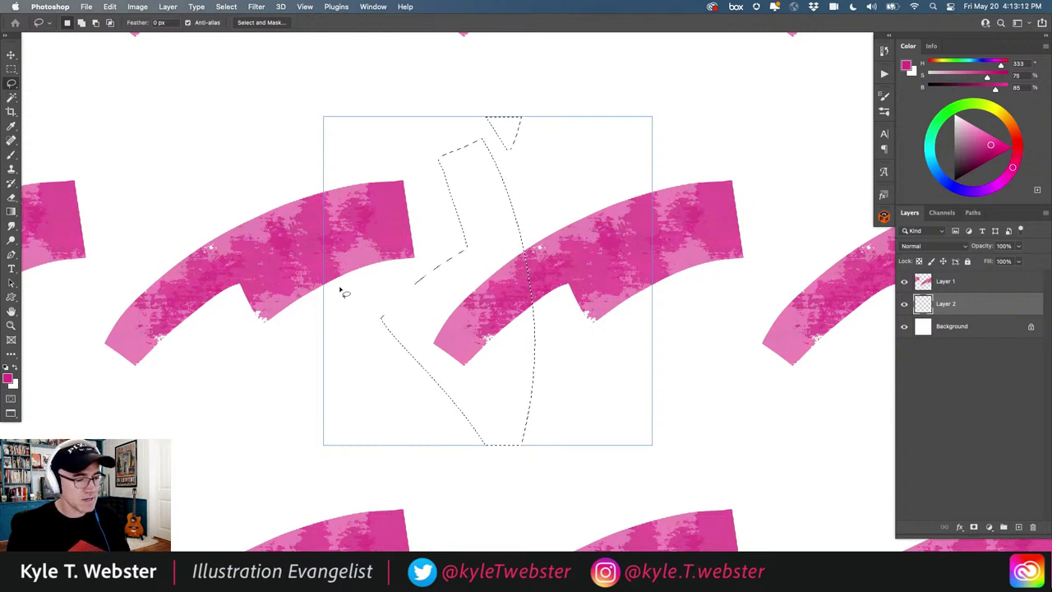
key(super+d)
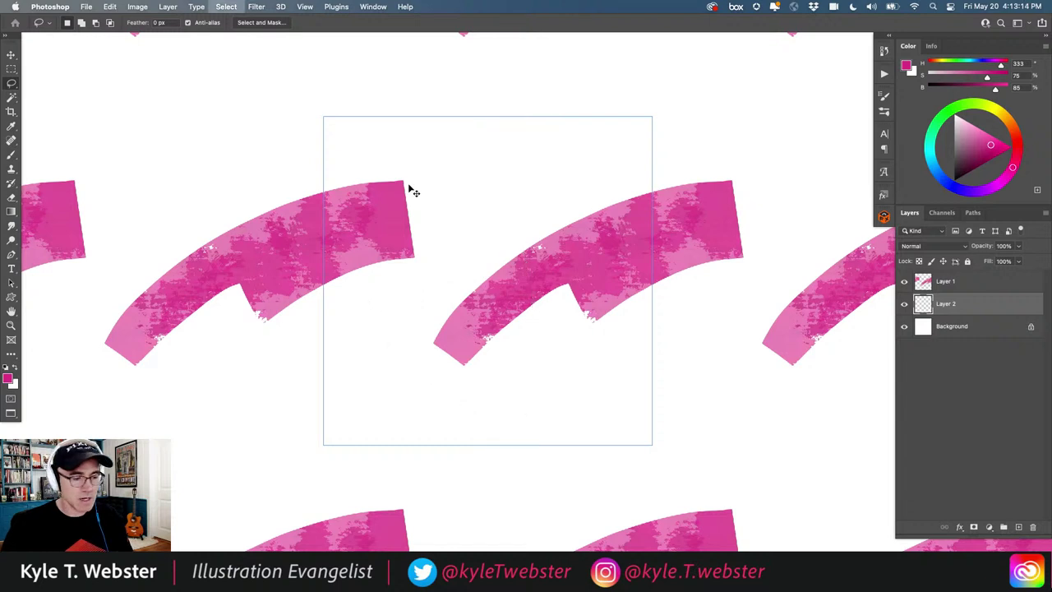
- Lasso a notched, pointed shape crossing the tile's bottom edge, fill it with textured blue brush strokes (H 212, S 75, B 85), and deselect
mouse_move(556, 397)
mouse_down()
mouse_move(516, 284)
mouse_move(452, 186)
mouse_move(379, 229)
mouse_move(429, 302)
mouse_move(383, 332)
mouse_up()
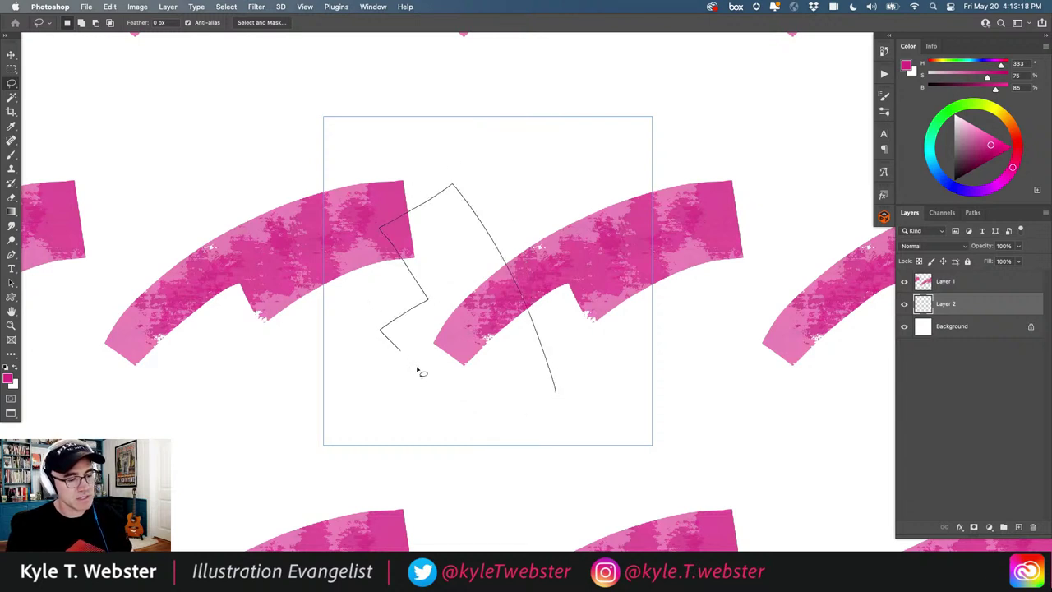
drag(418, 372, 537, 504)
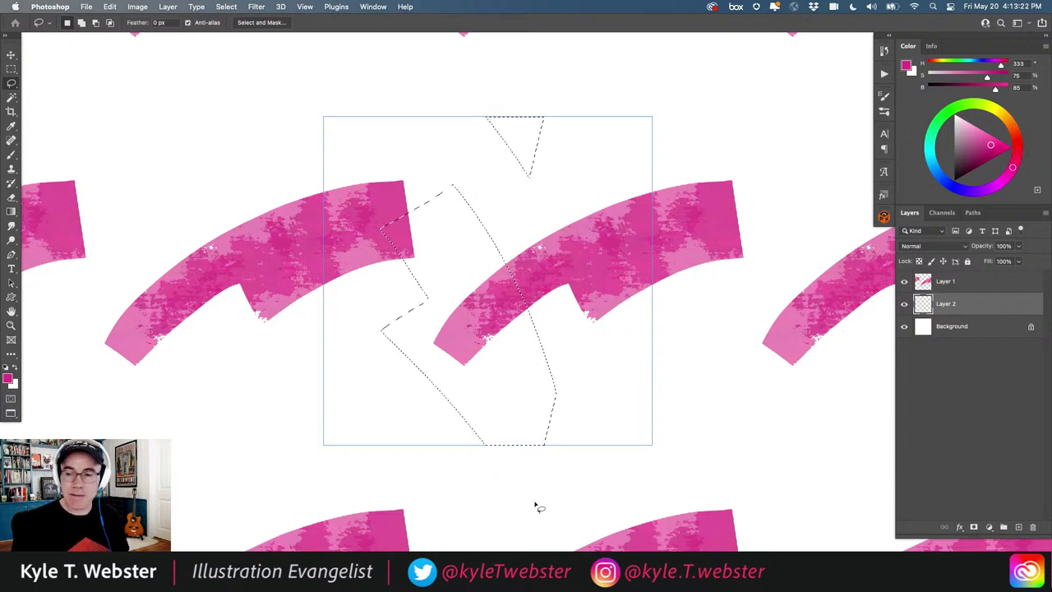
key(b)
click(937, 170)
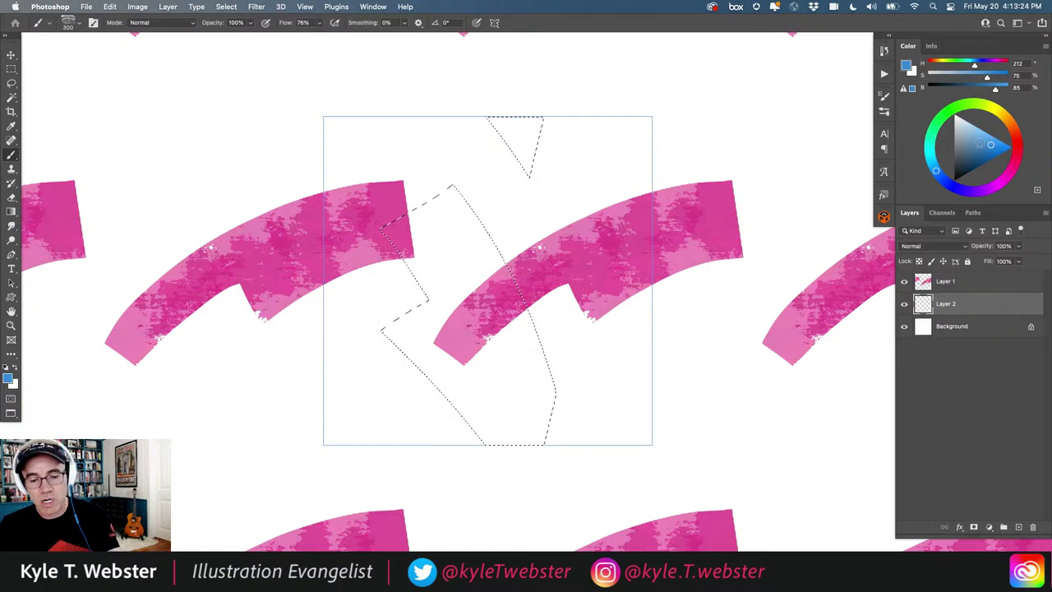
mouse_move(521, 131)
mouse_down()
mouse_move(533, 165)
mouse_move(523, 185)
mouse_move(484, 154)
mouse_move(428, 150)
mouse_move(374, 215)
mouse_move(452, 209)
mouse_move(481, 223)
mouse_move(482, 382)
mouse_move(428, 359)
mouse_move(475, 310)
mouse_move(413, 362)
mouse_move(512, 308)
mouse_move(488, 343)
mouse_move(512, 374)
mouse_move(450, 362)
mouse_move(427, 341)
mouse_move(483, 289)
mouse_move(451, 281)
mouse_move(447, 196)
mouse_move(525, 479)
mouse_move(502, 489)
mouse_move(493, 436)
mouse_move(518, 499)
mouse_move(513, 352)
mouse_move(442, 323)
mouse_move(393, 352)
mouse_up()
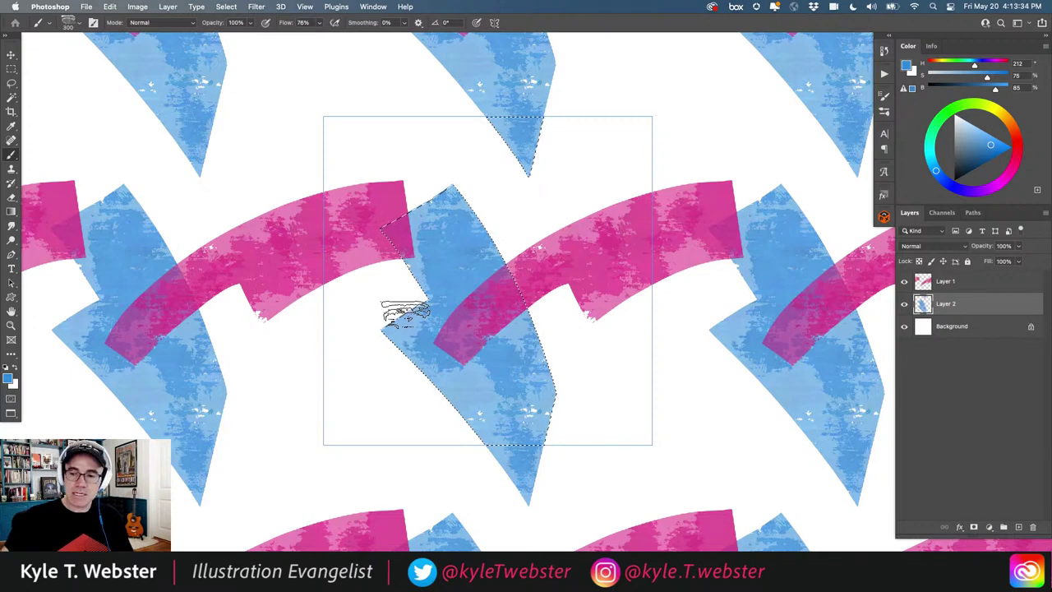
key(super+d)
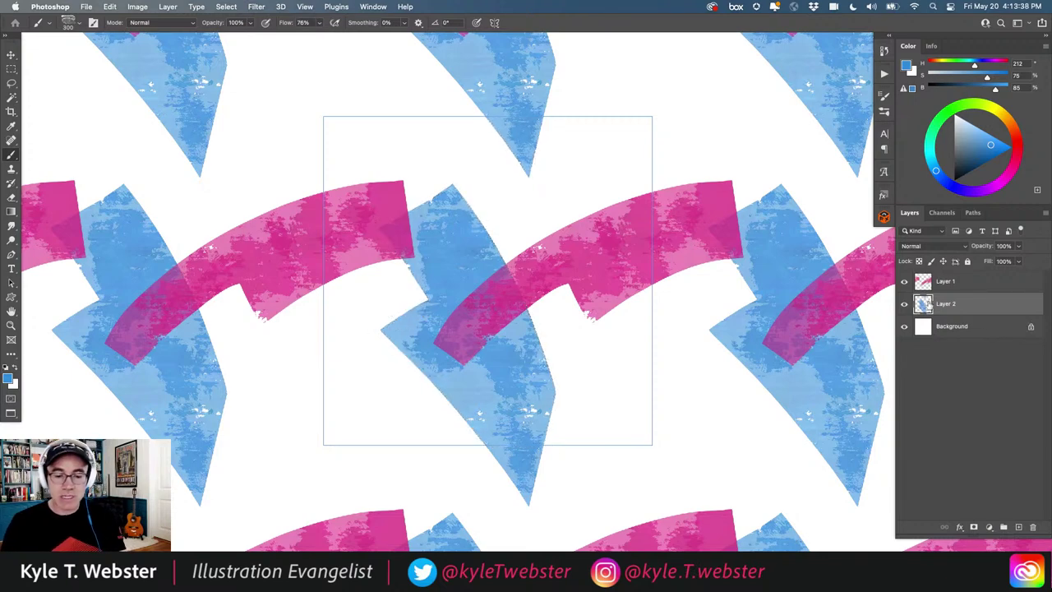
- Add an empty layer above all the others and lasso a curved hook shape with pointed ends wrapping around the tile's upper-right corner
click(1020, 527)
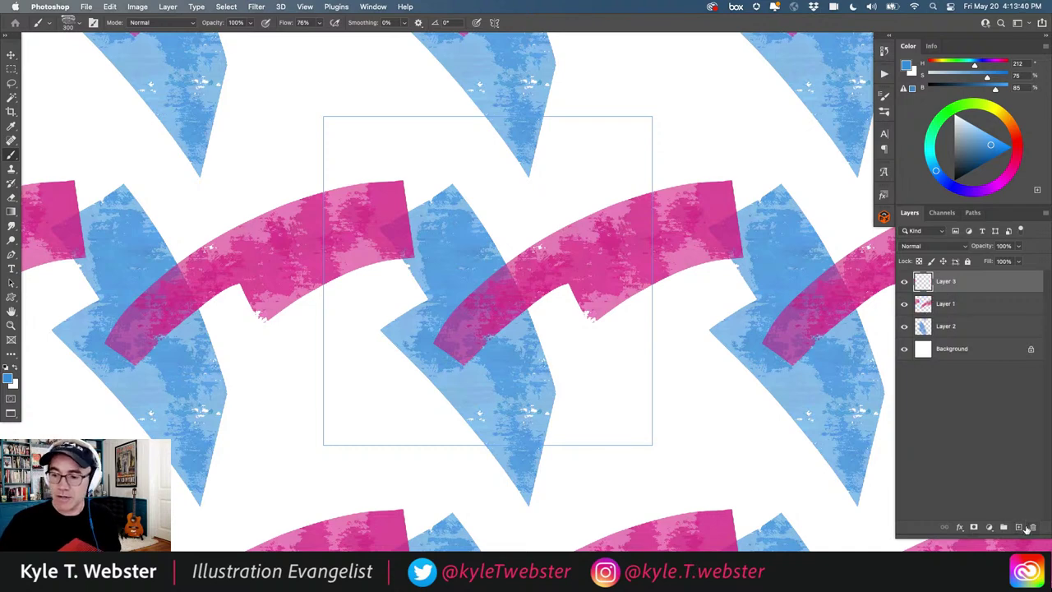
key(l)
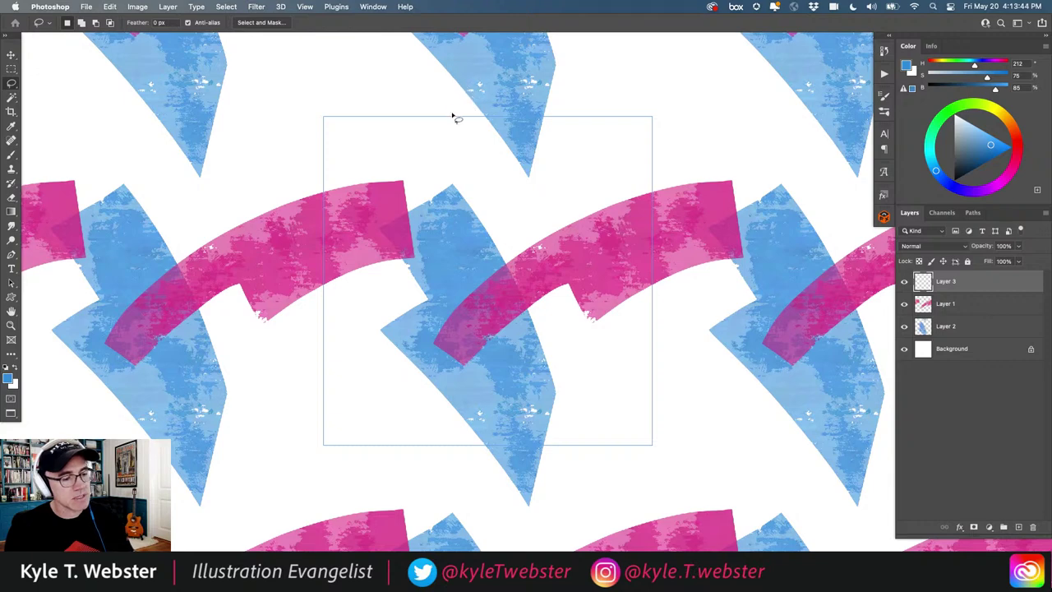
mouse_move(499, 68)
mouse_down()
mouse_move(416, 76)
mouse_move(375, 114)
mouse_move(410, 145)
mouse_move(566, 153)
mouse_move(592, 172)
mouse_move(617, 94)
mouse_up()
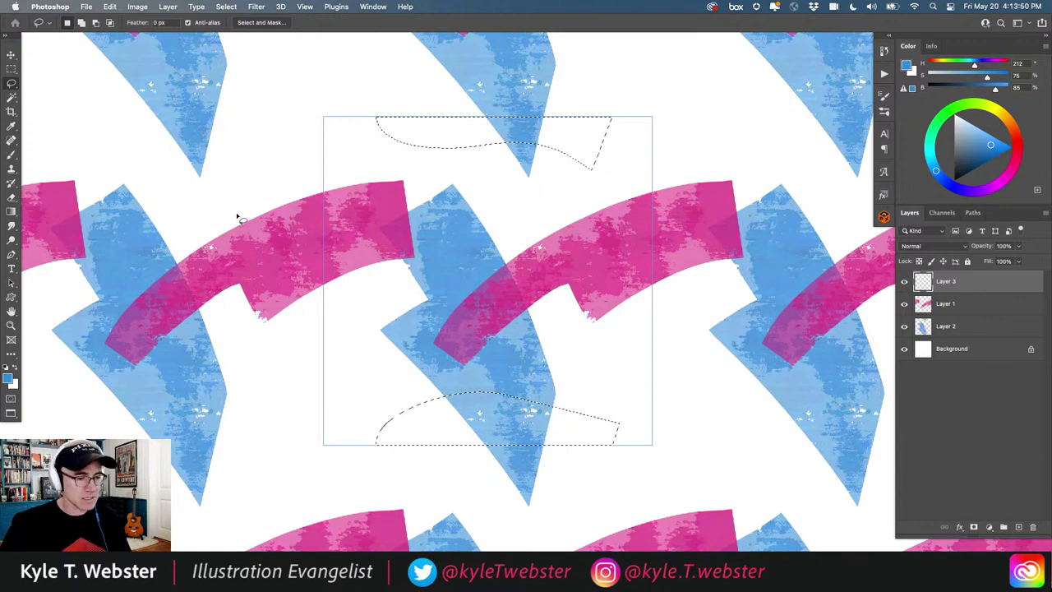
key(super+d)
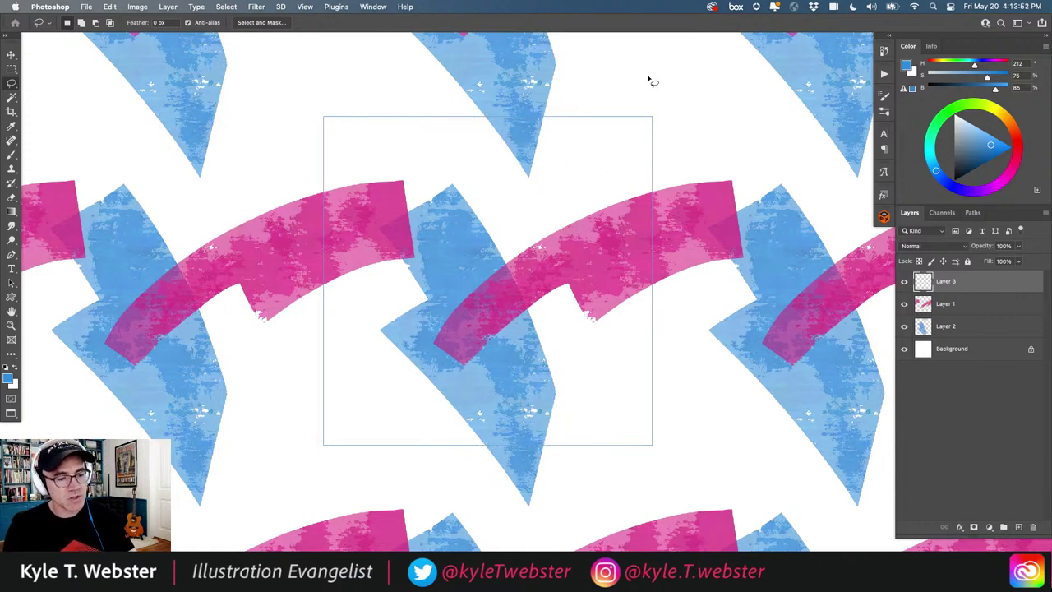
mouse_move(648, 76)
mouse_down()
mouse_move(600, 113)
mouse_move(579, 175)
mouse_move(624, 247)
mouse_move(624, 155)
mouse_move(764, 146)
mouse_up()
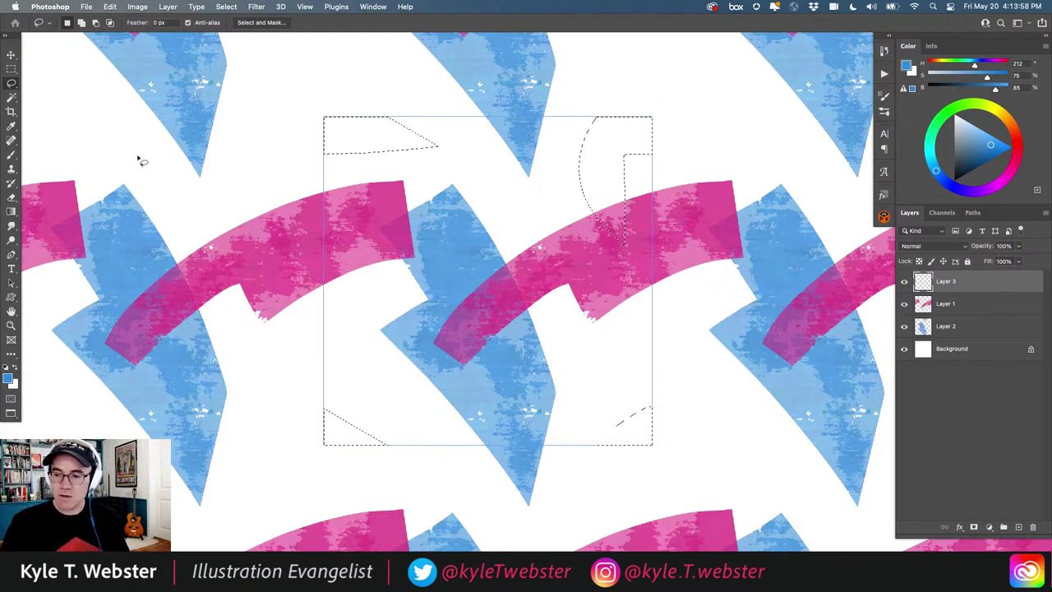
- Paint the whole hook-shaped selection with textured yellow strokes (H 54, S 77, B 95), including the parts beyond the tile's edges, and deselect
key(b)
click(999, 111)
click(996, 141)
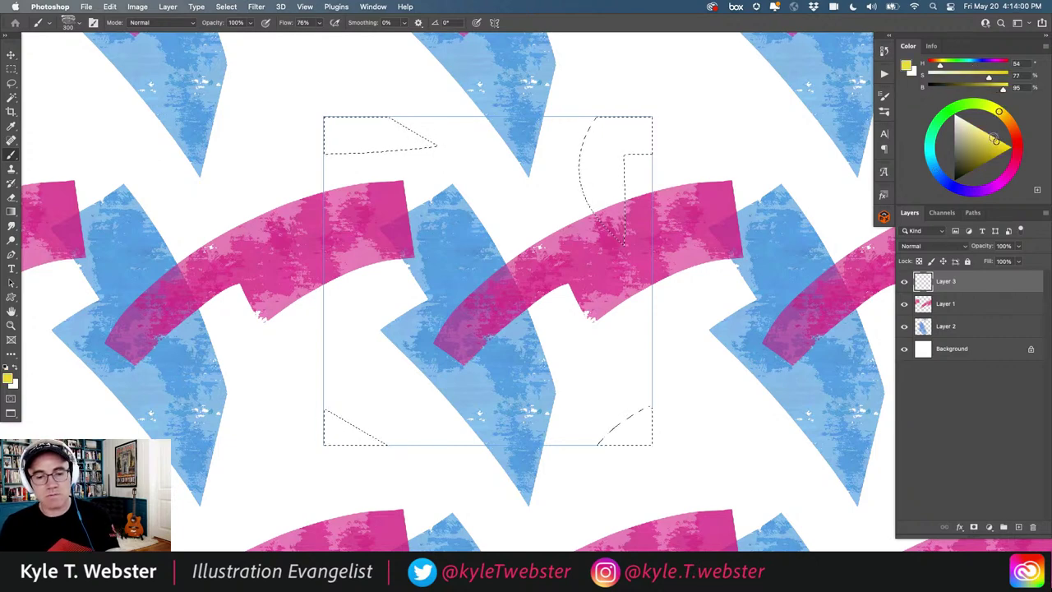
mouse_move(631, 121)
mouse_down()
mouse_move(599, 230)
mouse_move(636, 154)
mouse_move(634, 201)
mouse_move(617, 119)
mouse_move(625, 86)
mouse_move(603, 228)
mouse_move(658, 130)
mouse_move(571, 111)
mouse_move(618, 251)
mouse_move(597, 195)
mouse_move(579, 200)
mouse_move(562, 164)
mouse_move(606, 129)
mouse_move(639, 170)
mouse_up()
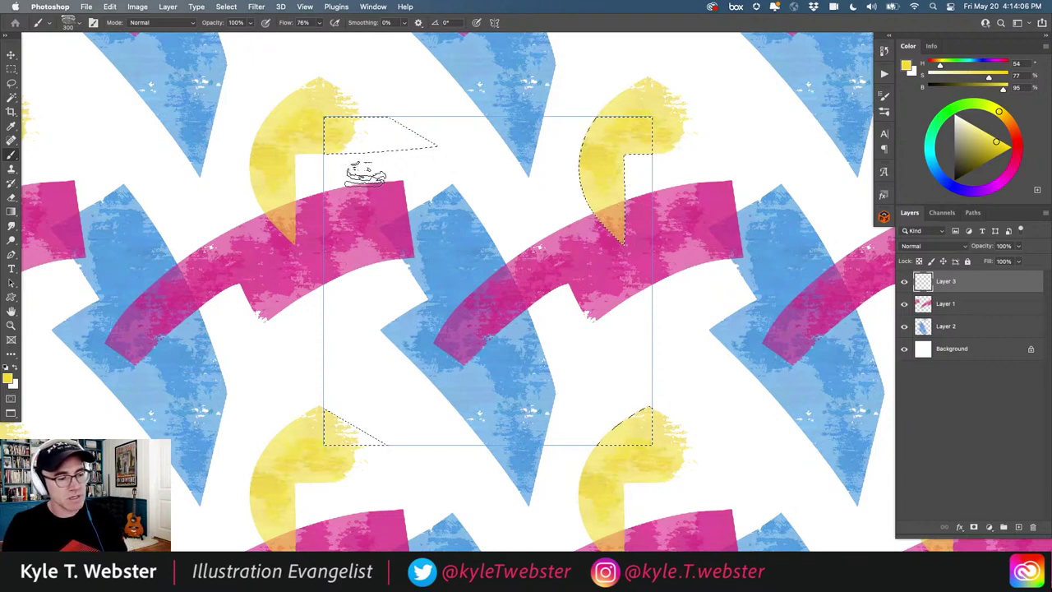
mouse_move(362, 127)
mouse_down()
mouse_move(428, 127)
mouse_move(419, 146)
mouse_move(339, 150)
mouse_move(403, 106)
mouse_move(365, 127)
mouse_move(436, 138)
mouse_up()
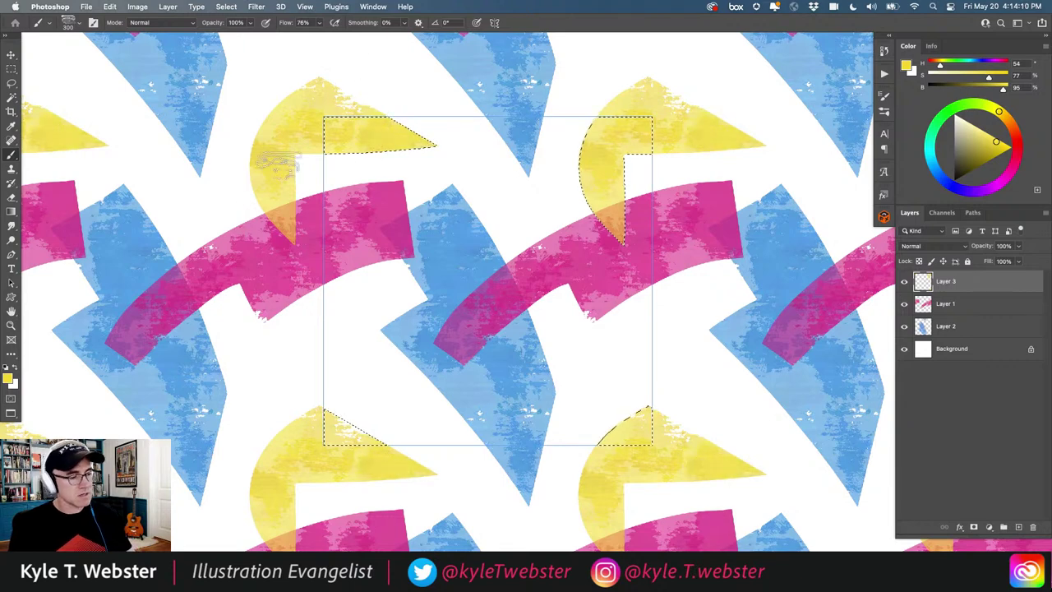
key(super+d)
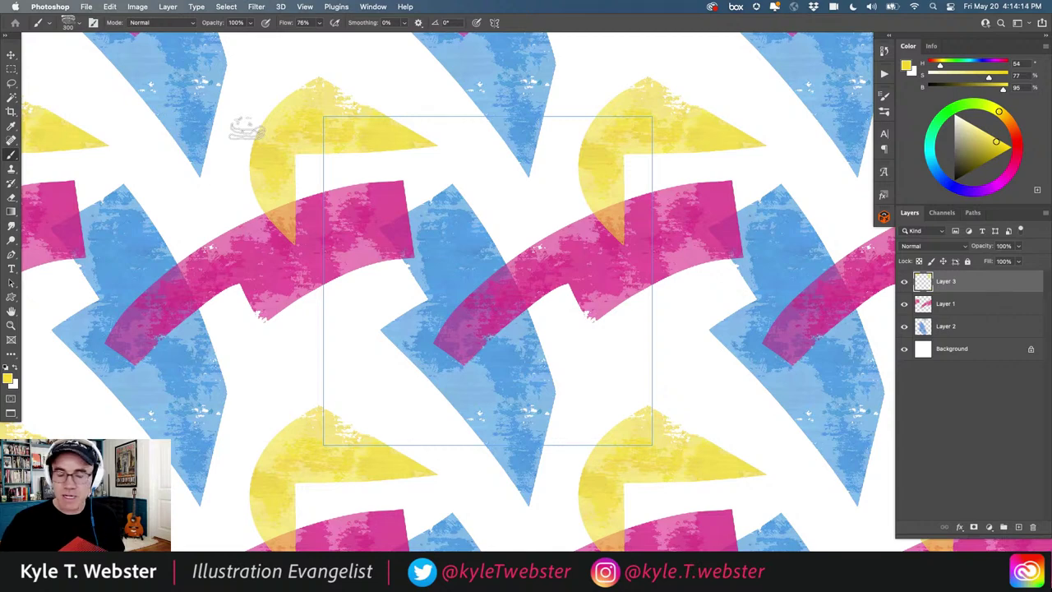
- Add an empty layer directly above the Background and set the foreground colour to green (H 99, S 63, B 68)
key(l)
click(945, 349)
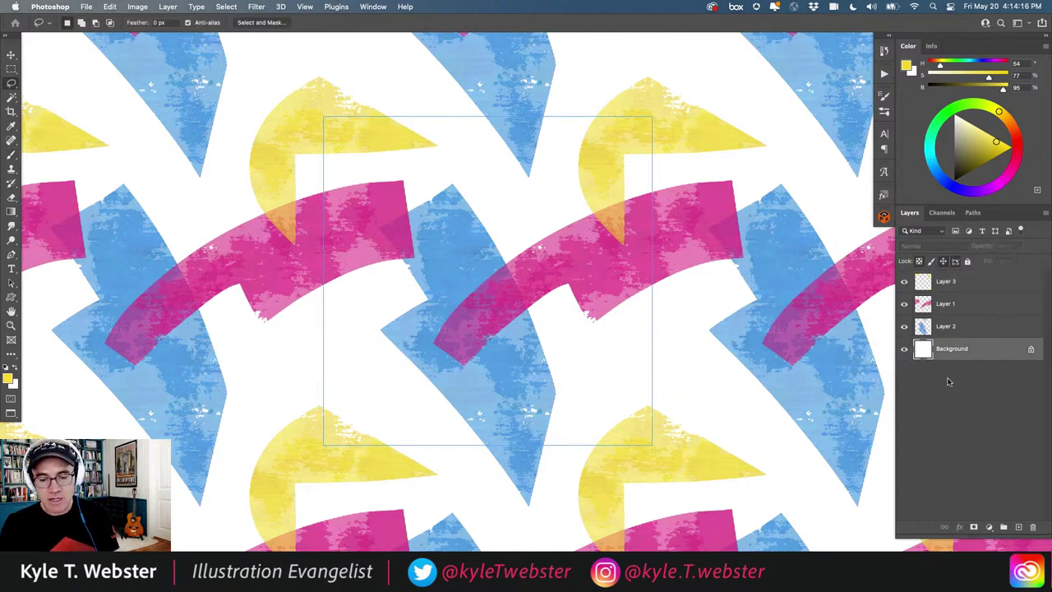
click(1019, 527)
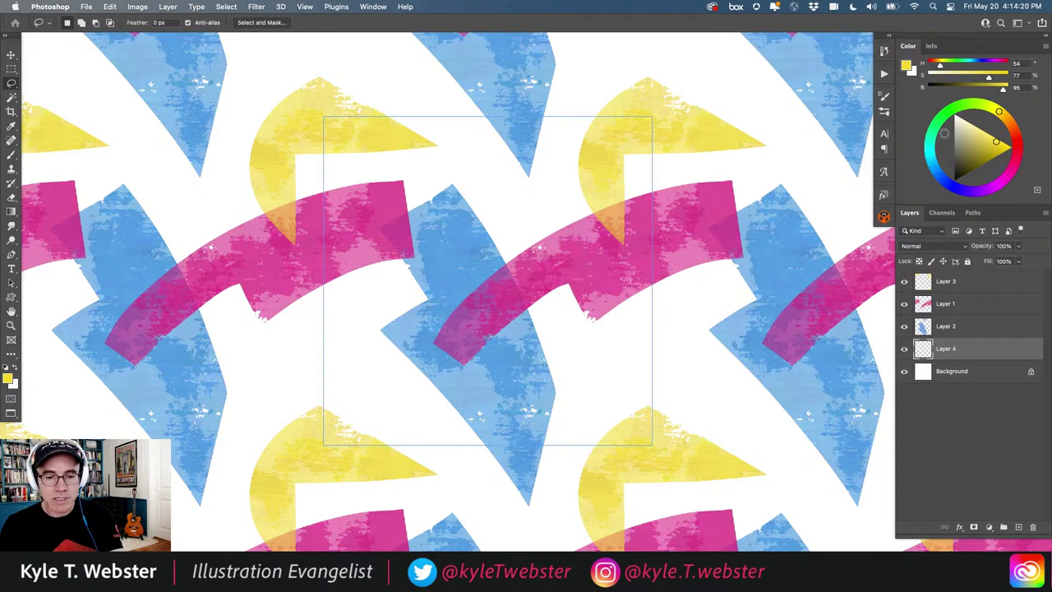
drag(947, 116, 967, 103)
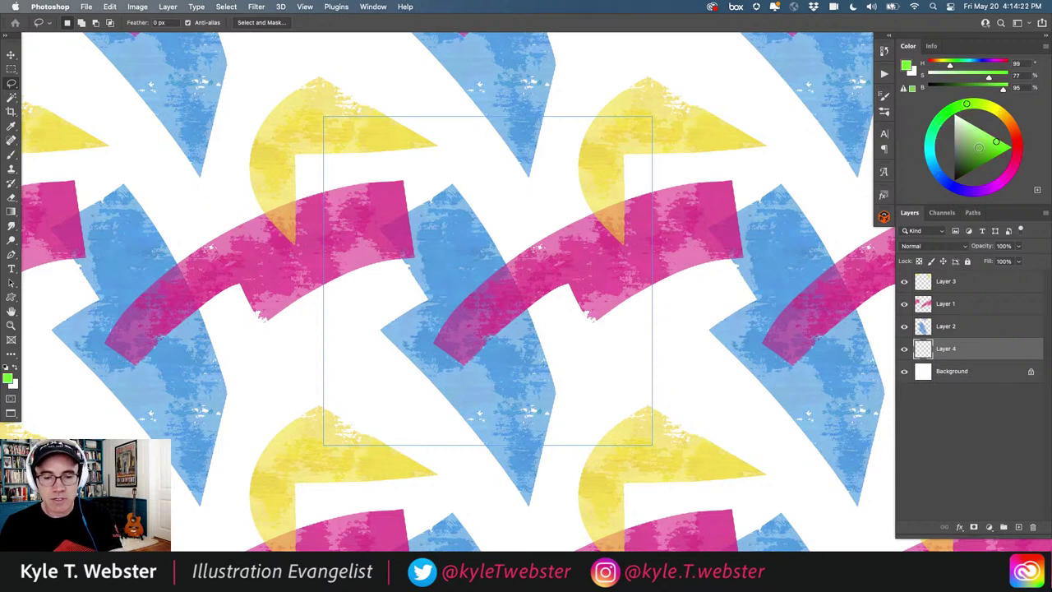
click(979, 149)
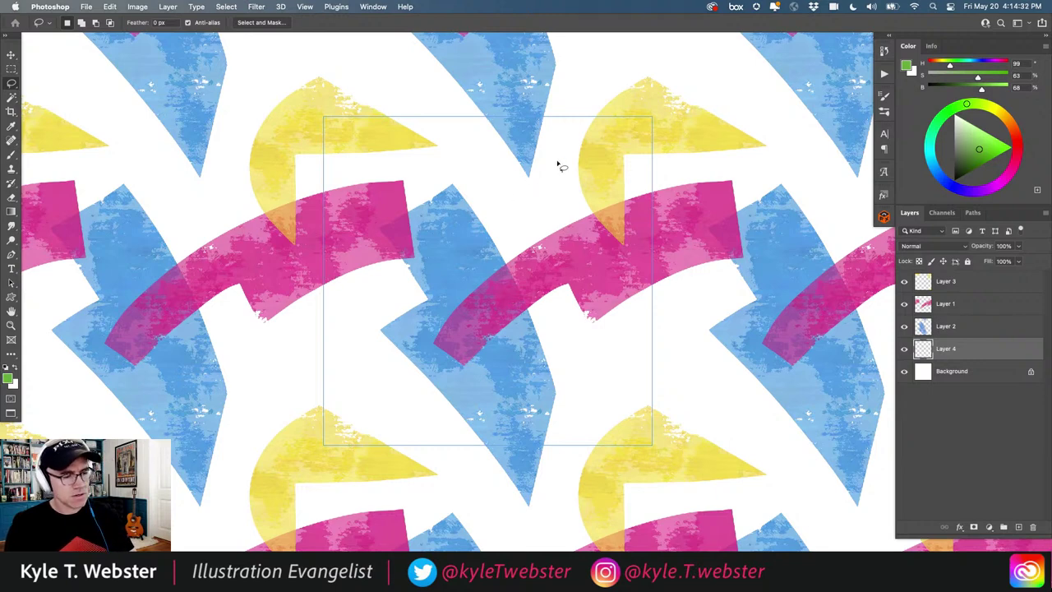
- Lasso two small angular patches, one under the blue tip and one across the tile's right edge, paint both with textured green strokes, and deselect
mouse_move(524, 158)
mouse_down()
mouse_move(486, 164)
mouse_move(510, 238)
mouse_move(566, 219)
mouse_move(559, 162)
mouse_up()
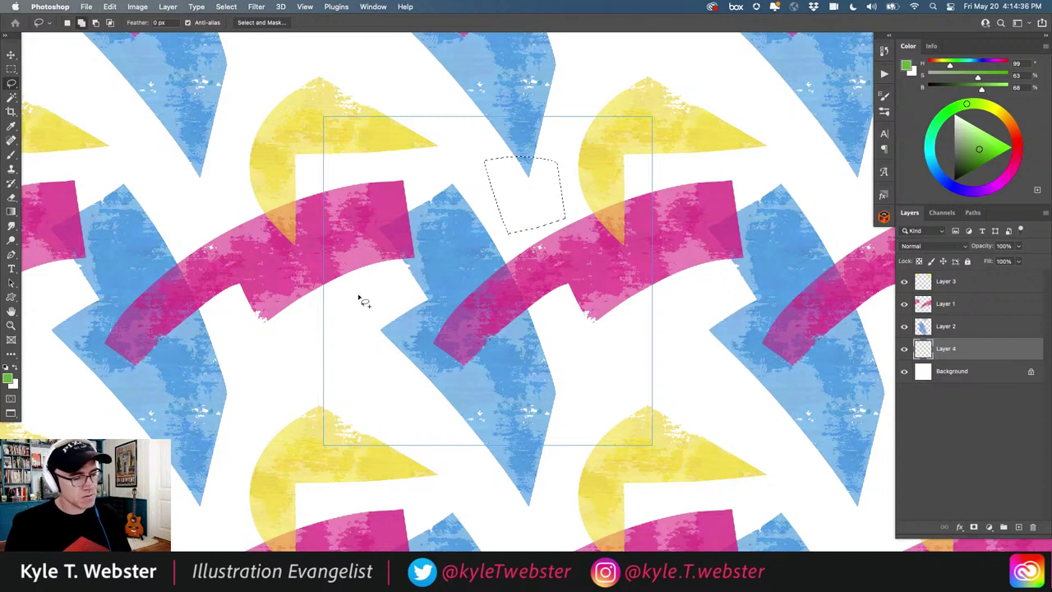
mouse_move(355, 301)
mouse_down()
mouse_move(296, 279)
mouse_move(276, 381)
mouse_move(326, 369)
mouse_up()
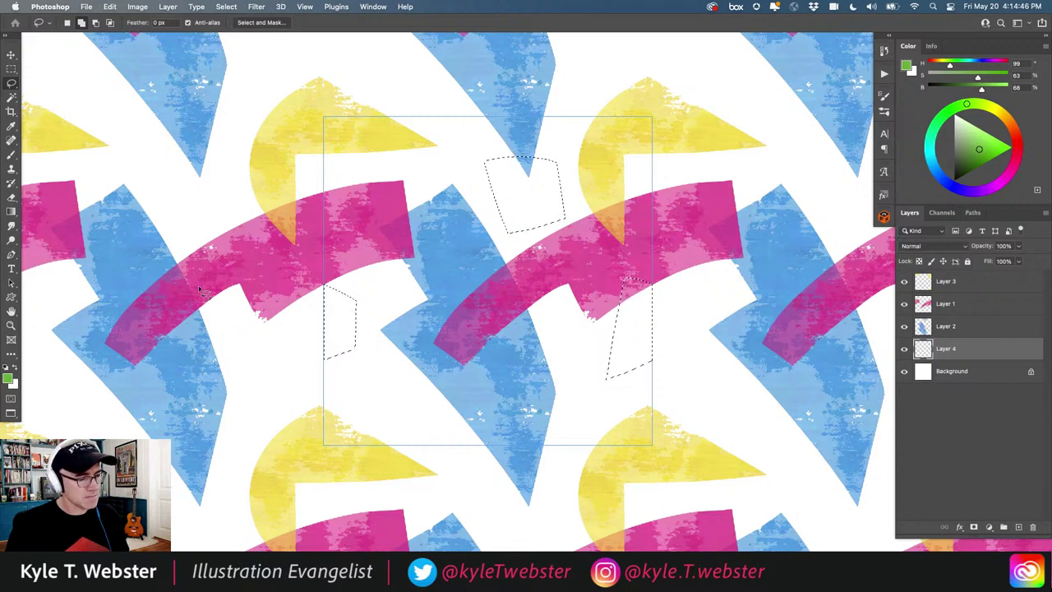
key(b)
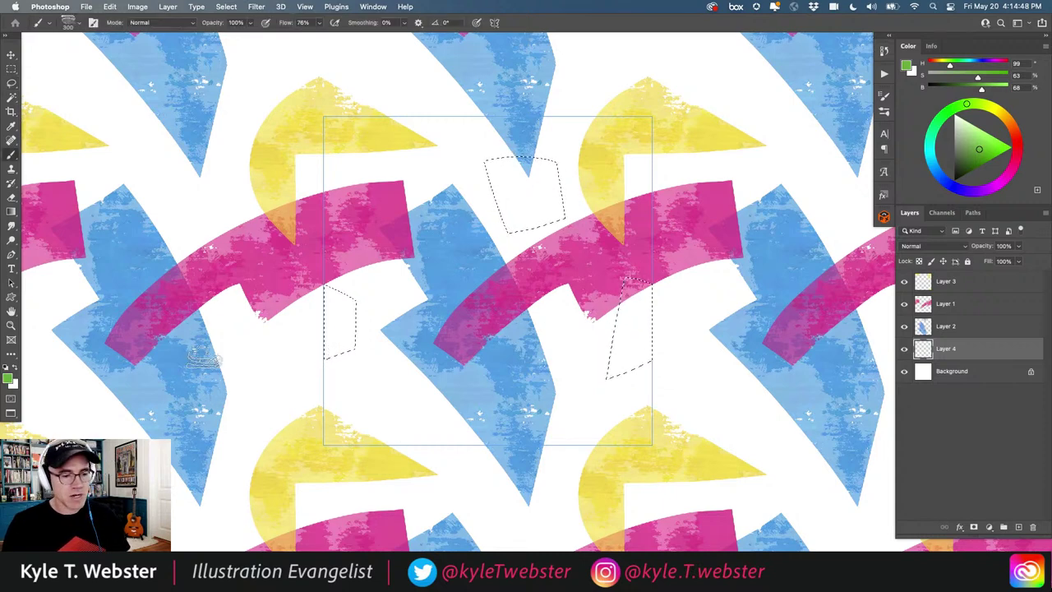
mouse_move(530, 204)
mouse_down()
mouse_move(544, 212)
mouse_move(497, 226)
mouse_up()
drag(613, 367, 650, 374)
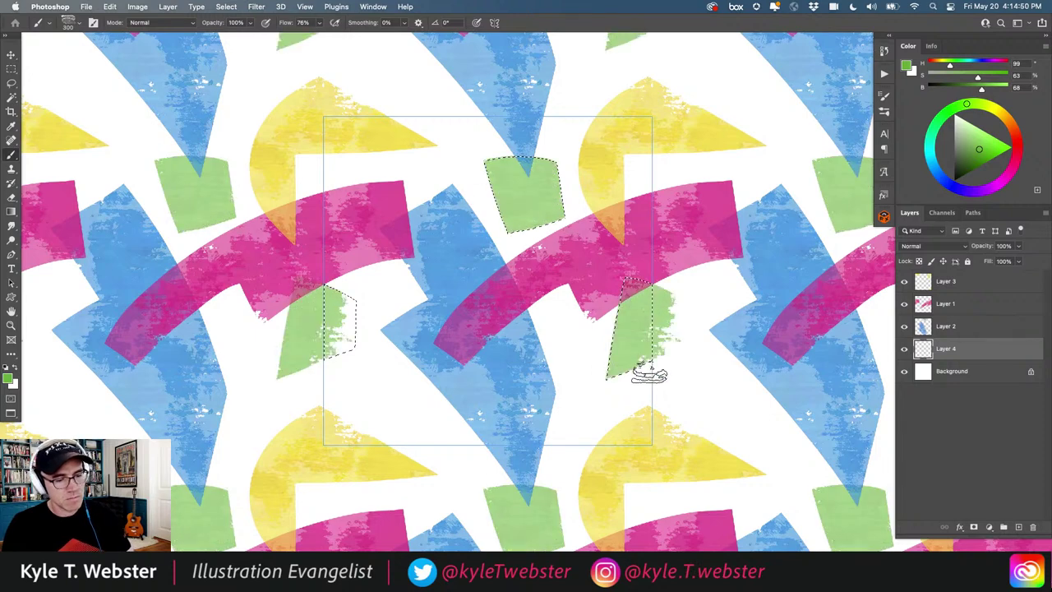
drag(348, 282, 364, 301)
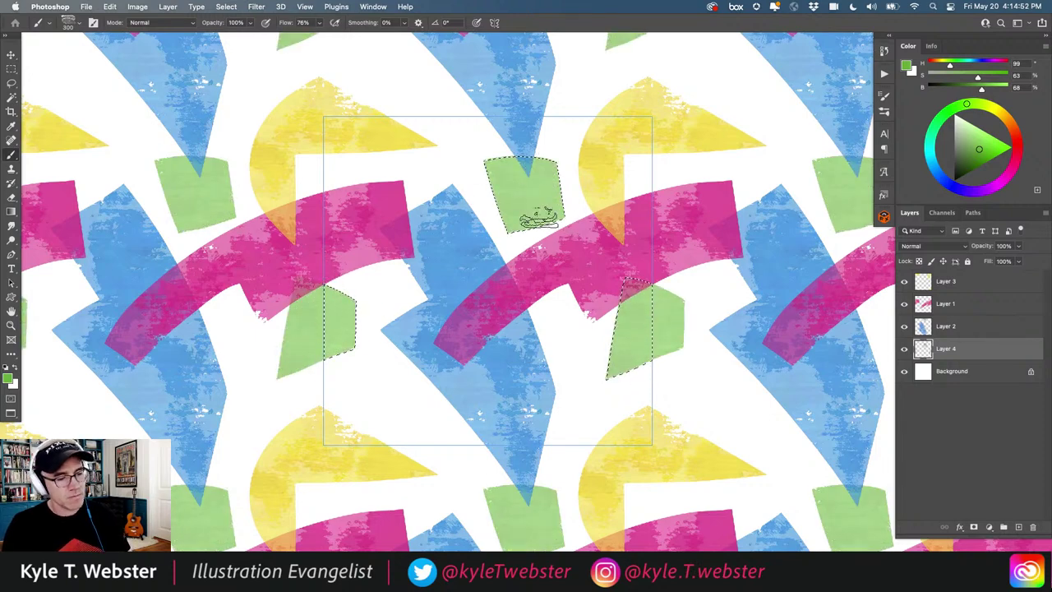
mouse_move(539, 218)
mouse_down()
mouse_move(519, 169)
mouse_move(563, 207)
mouse_up()
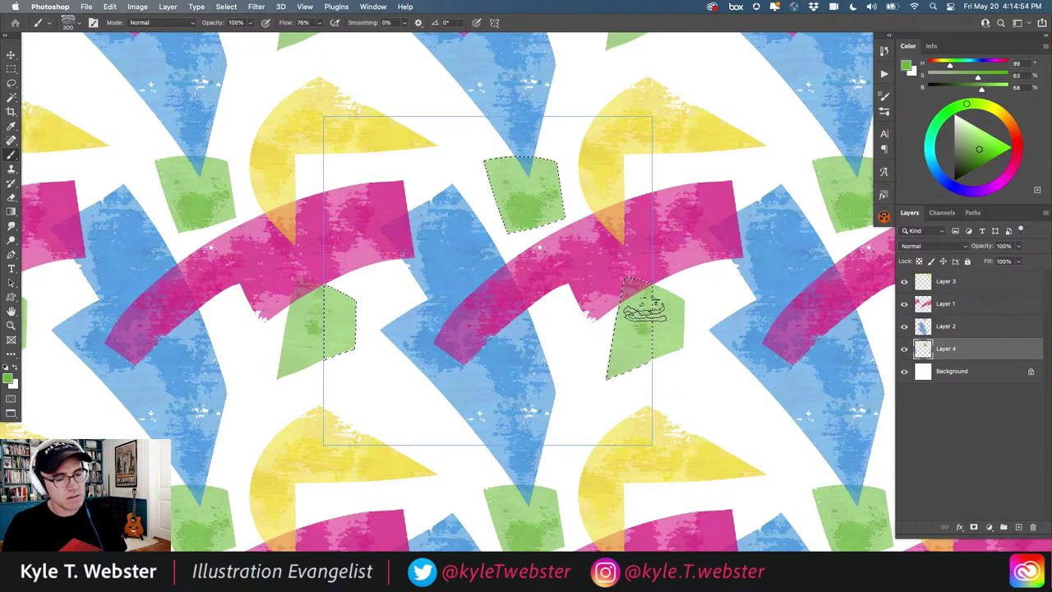
key(ctrl+d)
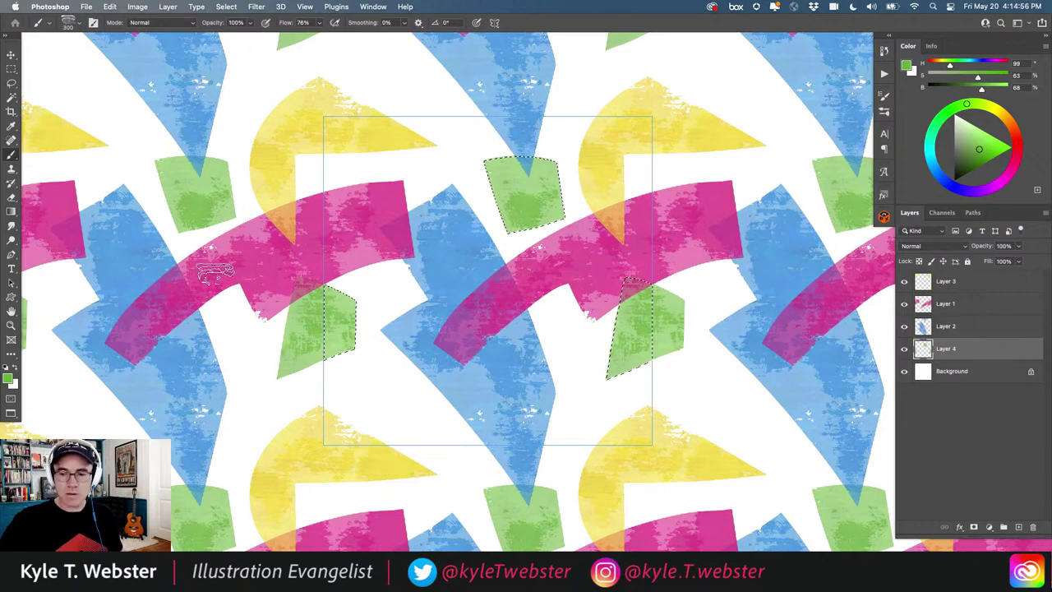
alt+click(344, 410)
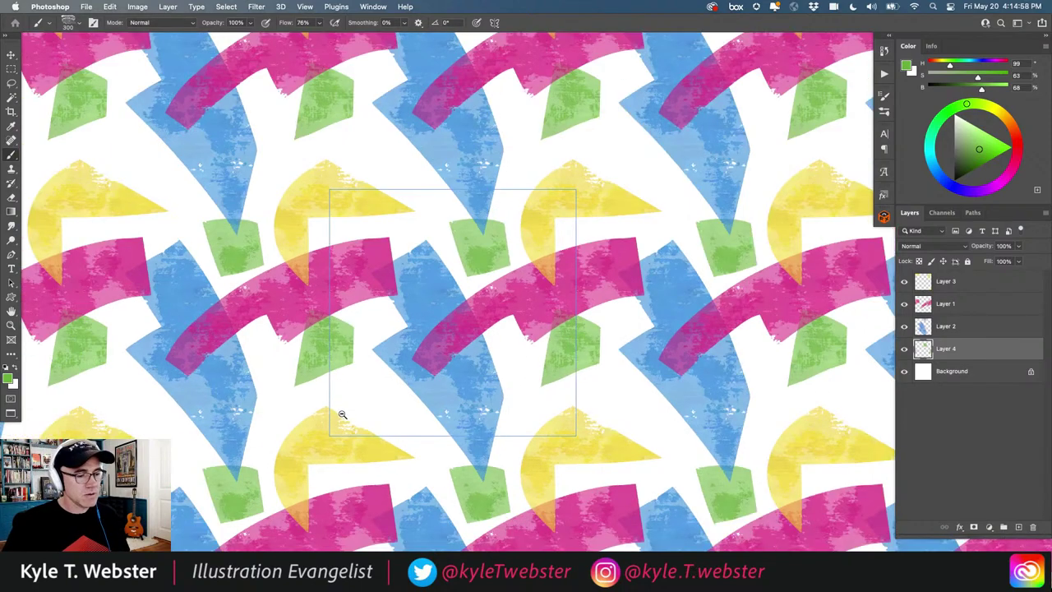
- Examine the repeating pattern at several zoom levels, from a few tiles to many, to judge the spacing and gaps between shapes
alt+click(343, 414)
drag(328, 415, 380, 357)
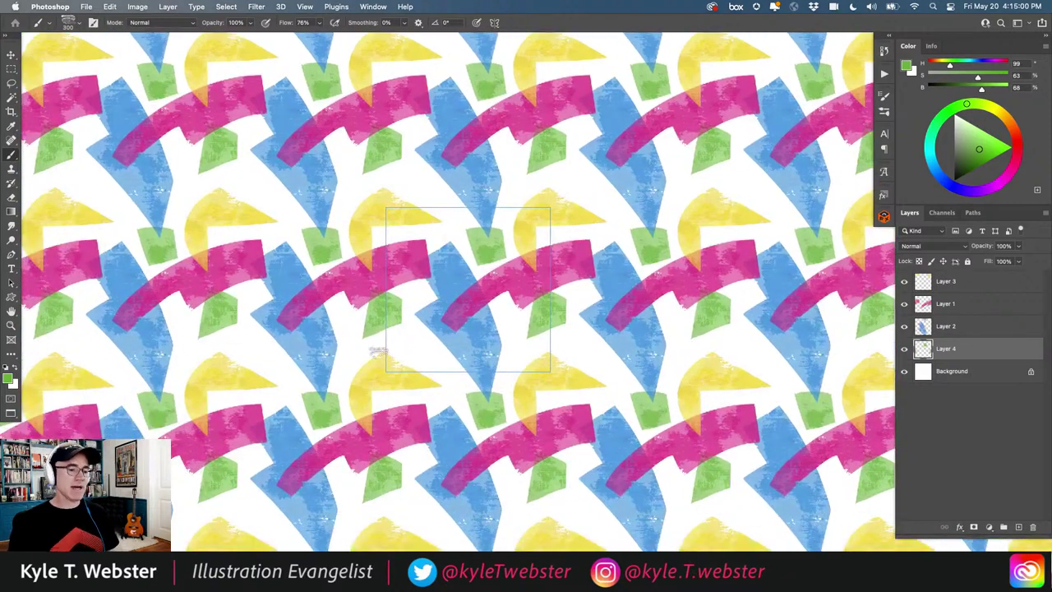
alt+click(385, 381)
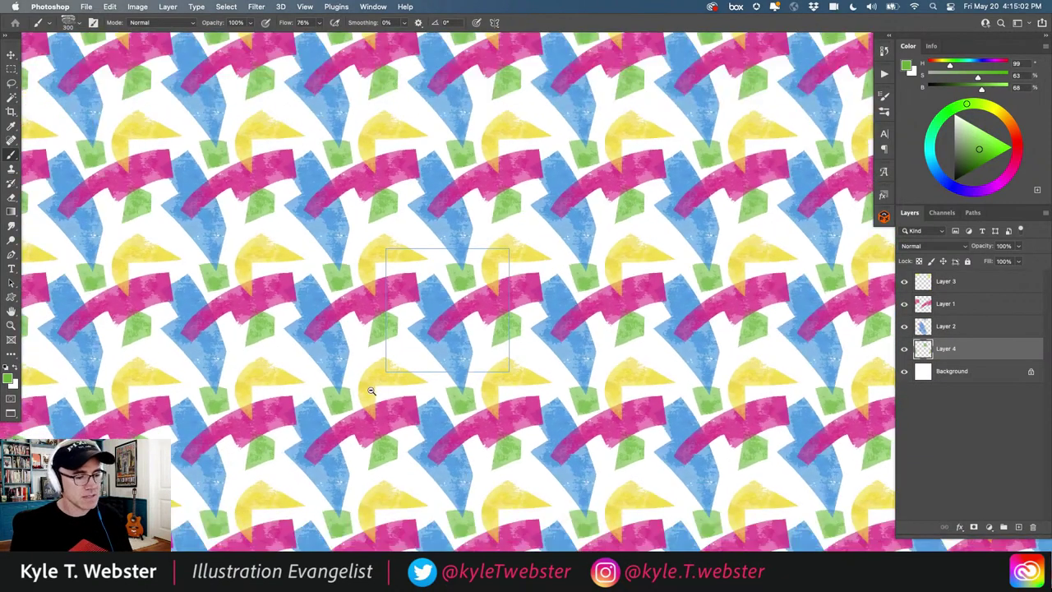
alt+click(372, 392)
drag(372, 392, 399, 377)
click(403, 373)
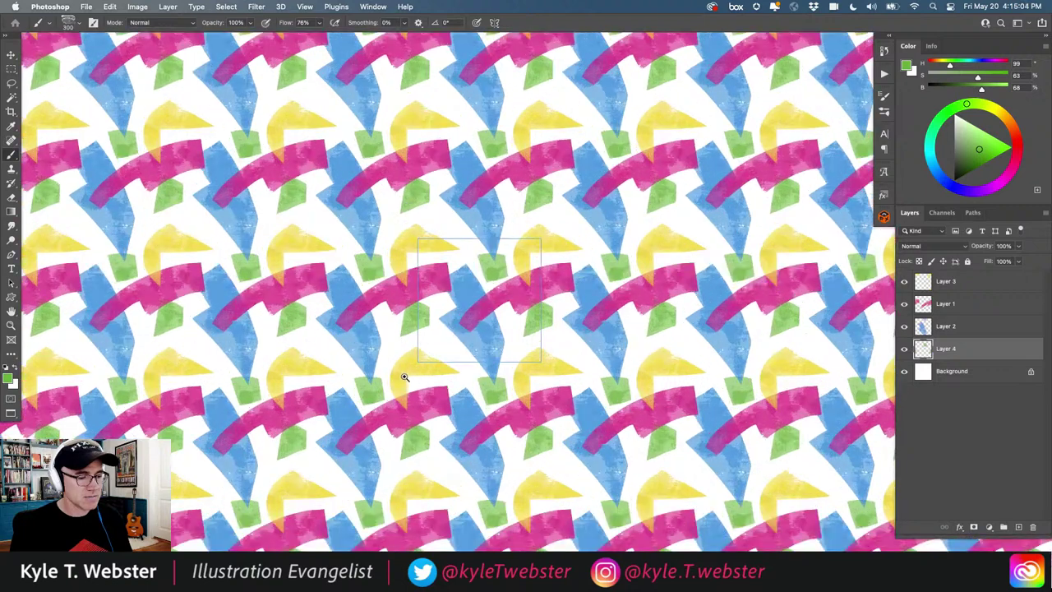
click(403, 376)
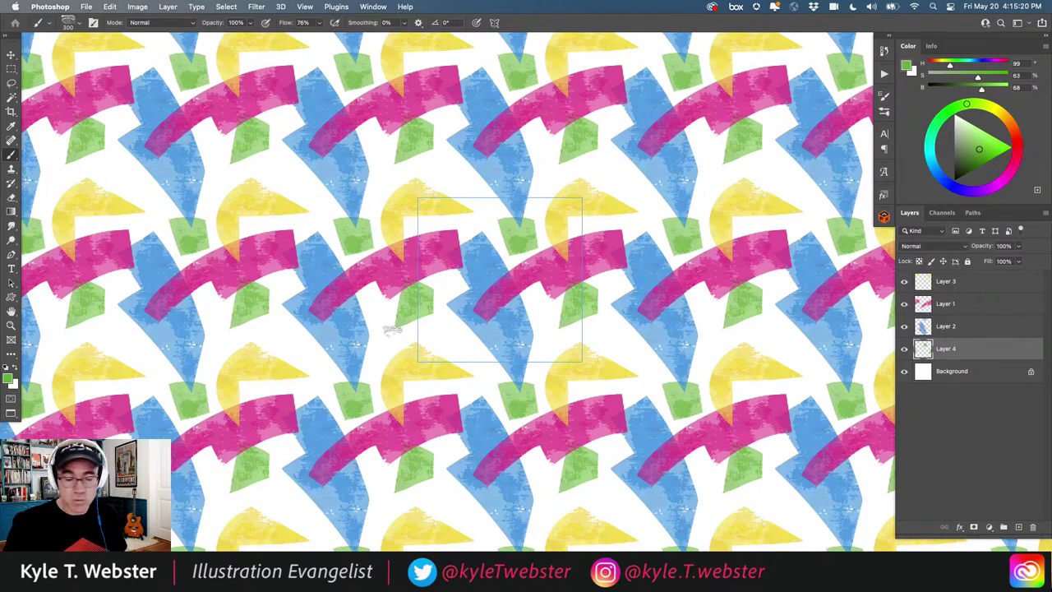
alt+super+click(429, 417)
alt+super+click(431, 416)
alt+super+click(431, 414)
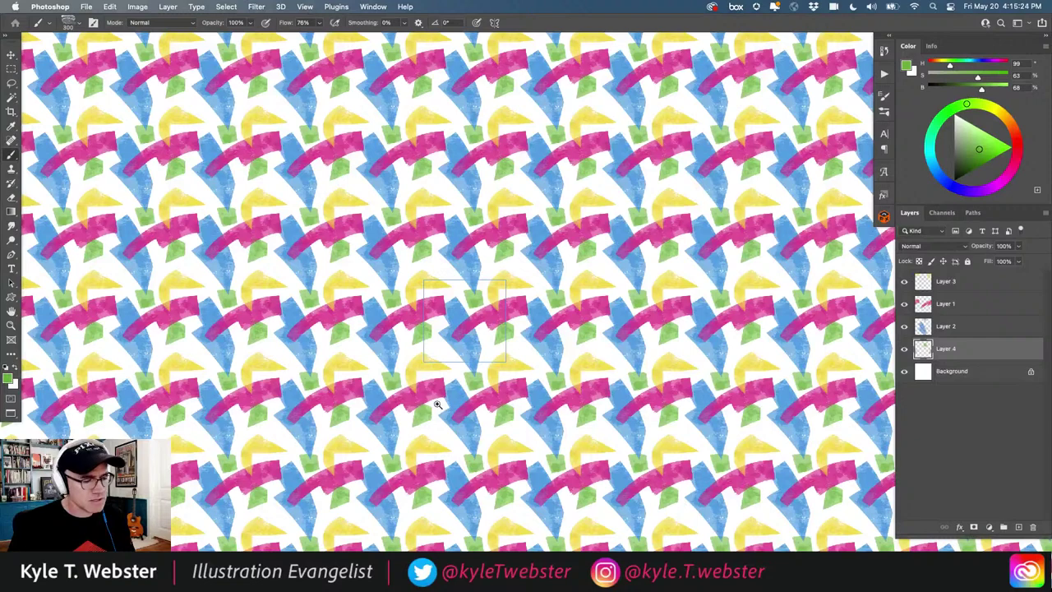
super+click(437, 404)
super+click(439, 375)
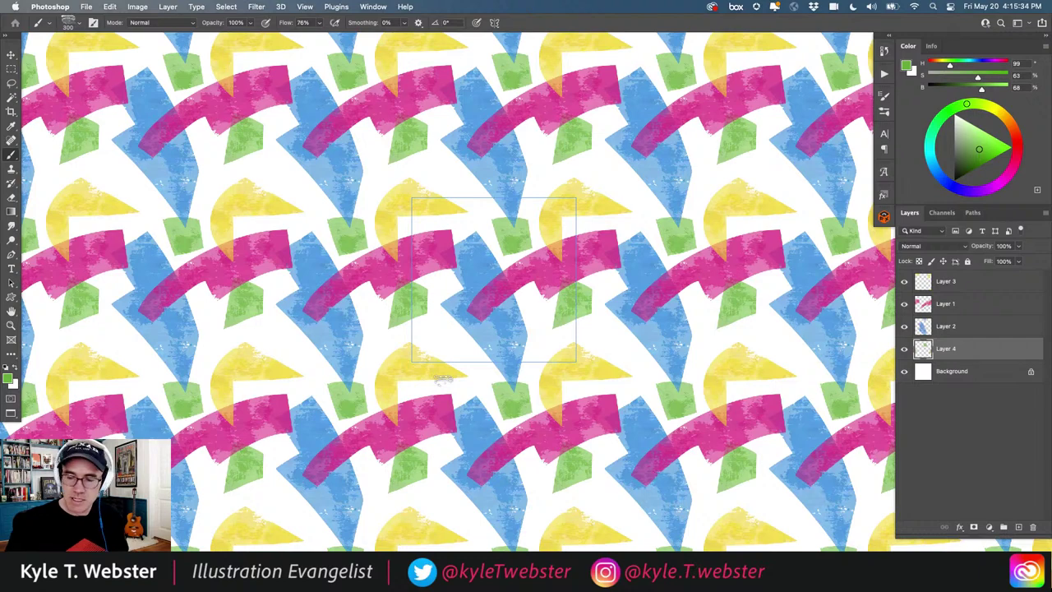
- Add an empty layer above all others, set the colour to purple (H 281, S 55, B 81), and lasso a wavy band crossing the tile's lower edge
super+click(456, 324)
drag(426, 339, 418, 361)
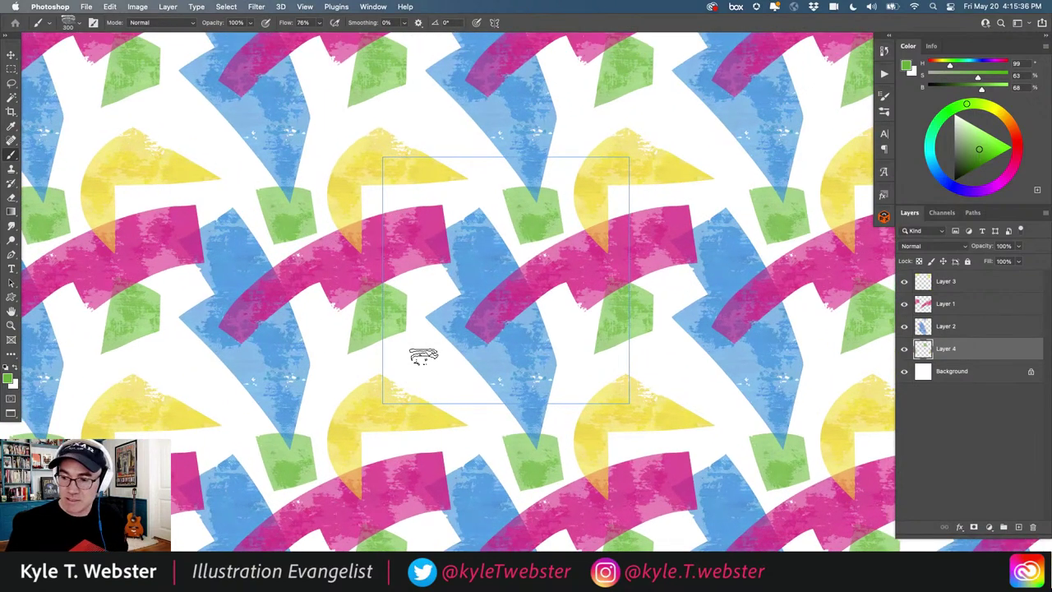
key(l)
click(928, 290)
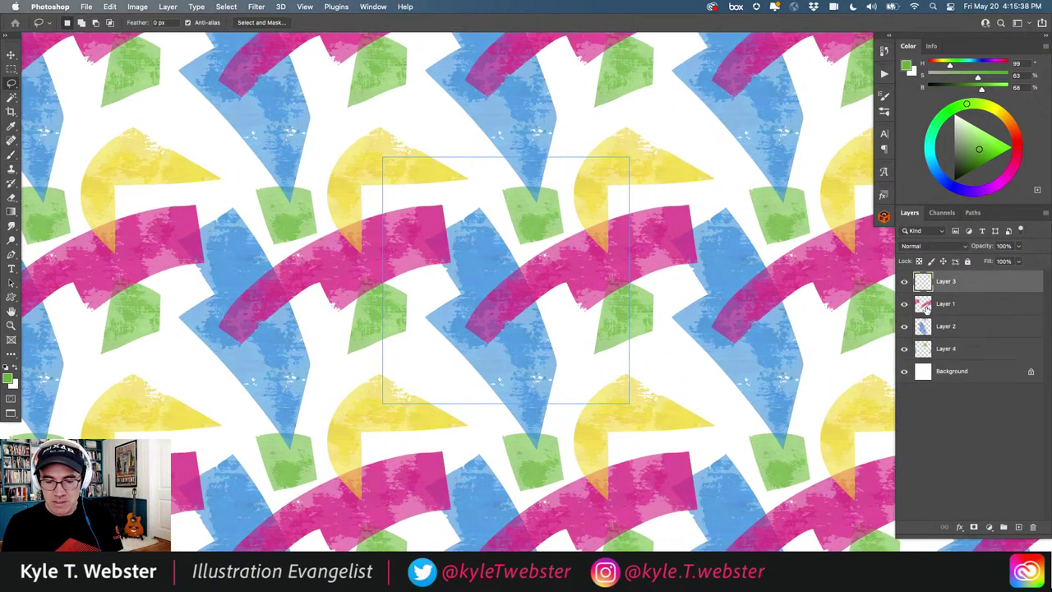
click(1017, 526)
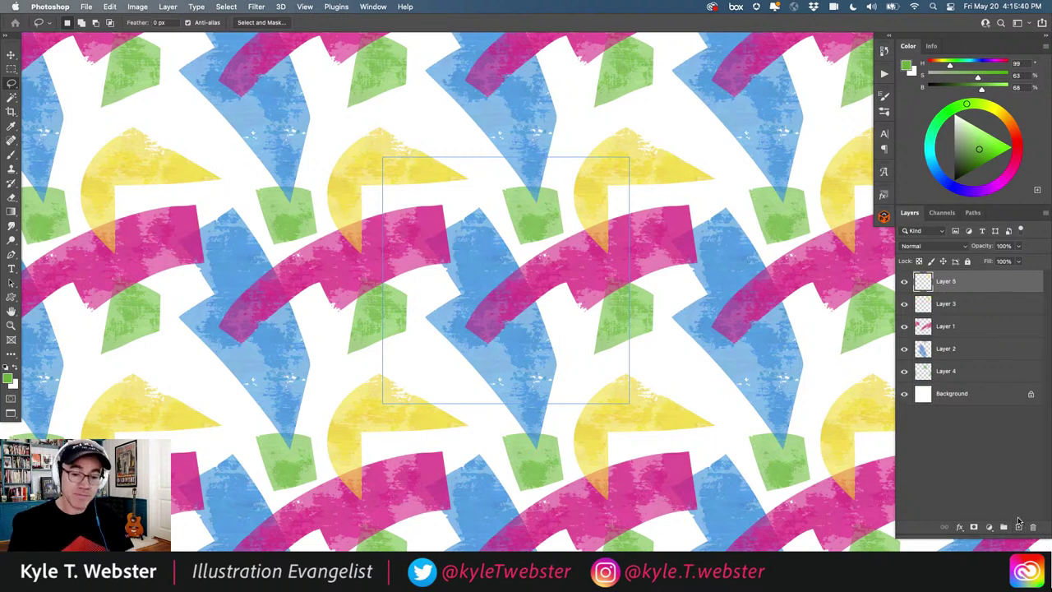
click(982, 190)
click(980, 140)
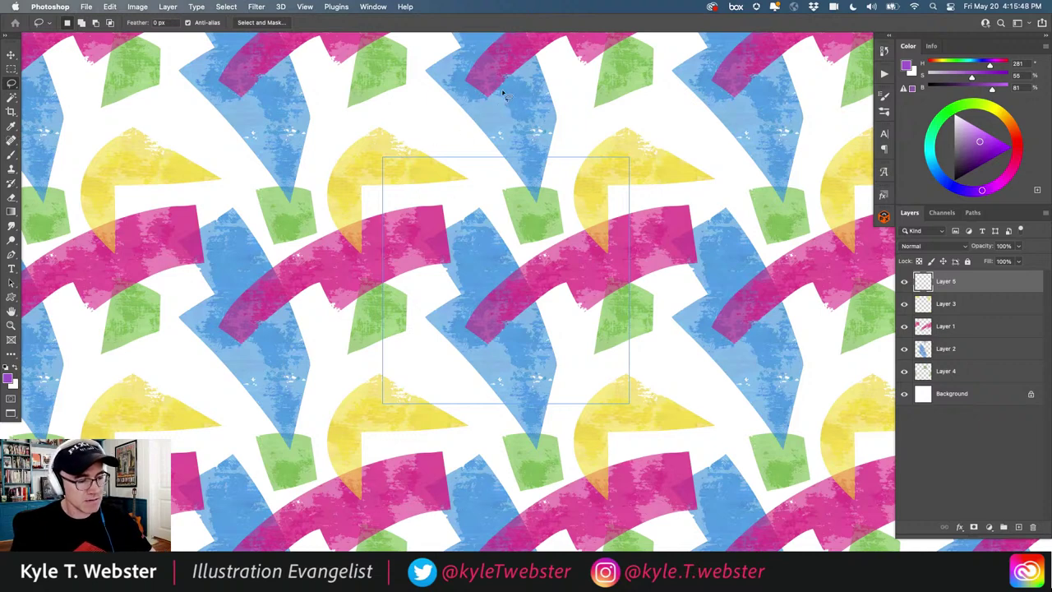
mouse_move(530, 111)
mouse_down()
mouse_move(393, 144)
mouse_move(416, 175)
mouse_move(449, 148)
mouse_move(580, 117)
mouse_up()
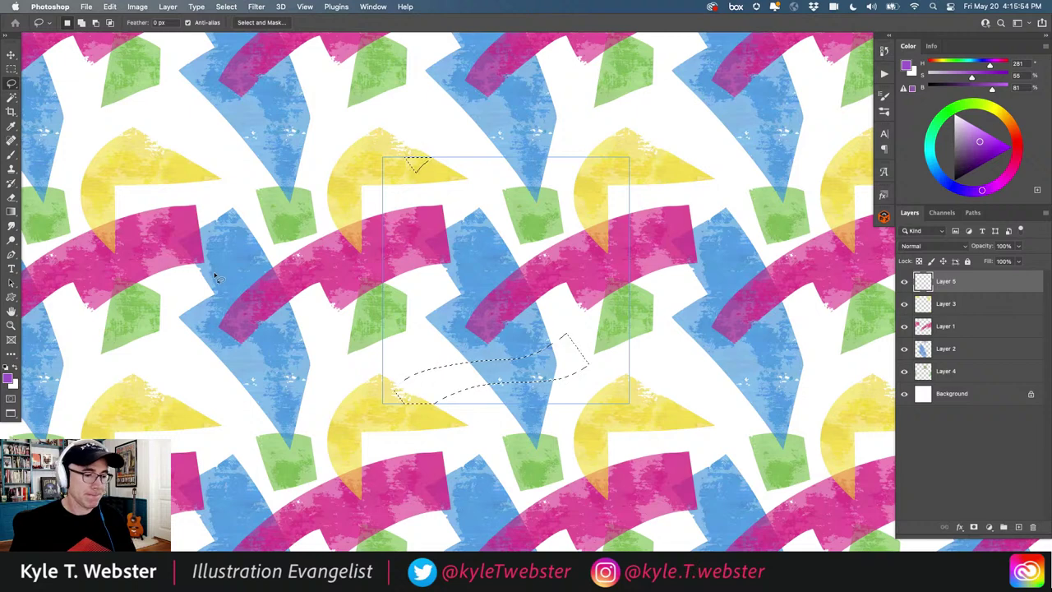
- Paint the whole wavy band selection with textured purple strokes, including the part beyond the tile's lower edge, and deselect
key(b)
mouse_move(580, 357)
mouse_down()
mouse_move(514, 327)
mouse_move(493, 366)
mouse_move(470, 376)
mouse_move(426, 365)
mouse_move(407, 410)
mouse_move(369, 386)
mouse_move(387, 215)
mouse_move(370, 158)
mouse_move(350, 139)
mouse_move(354, 421)
mouse_up()
key(super+d)
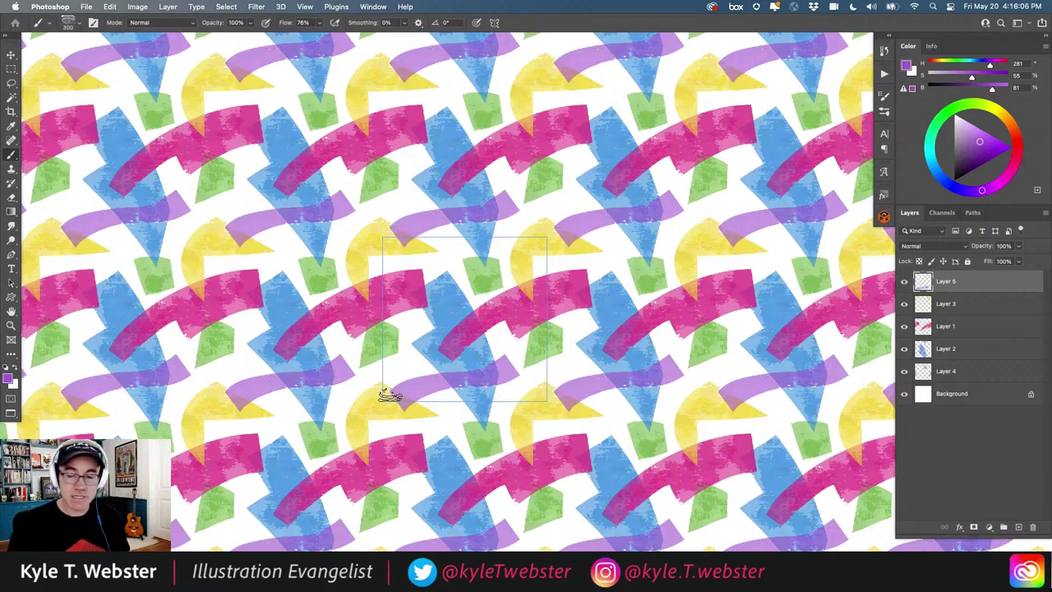
- Group the five painted shape layers and hide the group, leaving only the white Background visible
shift+click(926, 364)
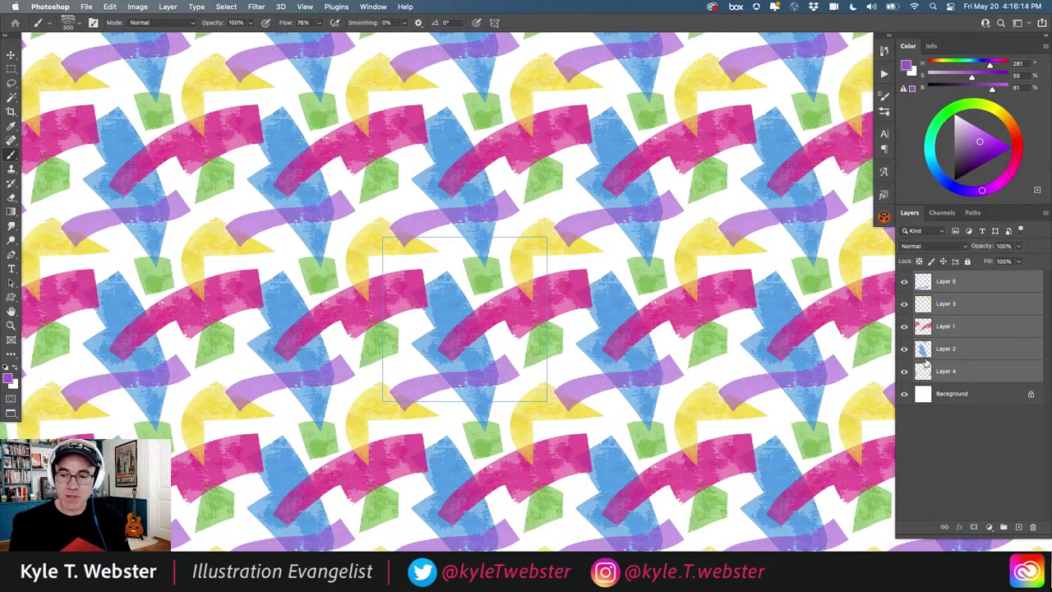
key(super+g)
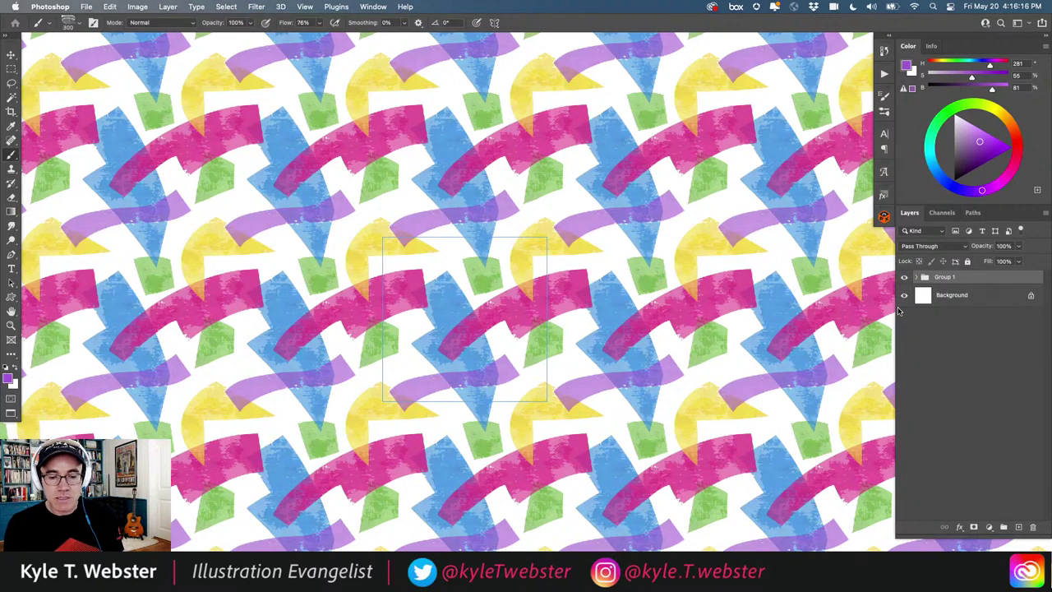
click(904, 277)
- Add an empty layer above the hidden group, reset the colours to default black and white, and choose the recent 30 px brush with 15% smoothing
click(1019, 527)
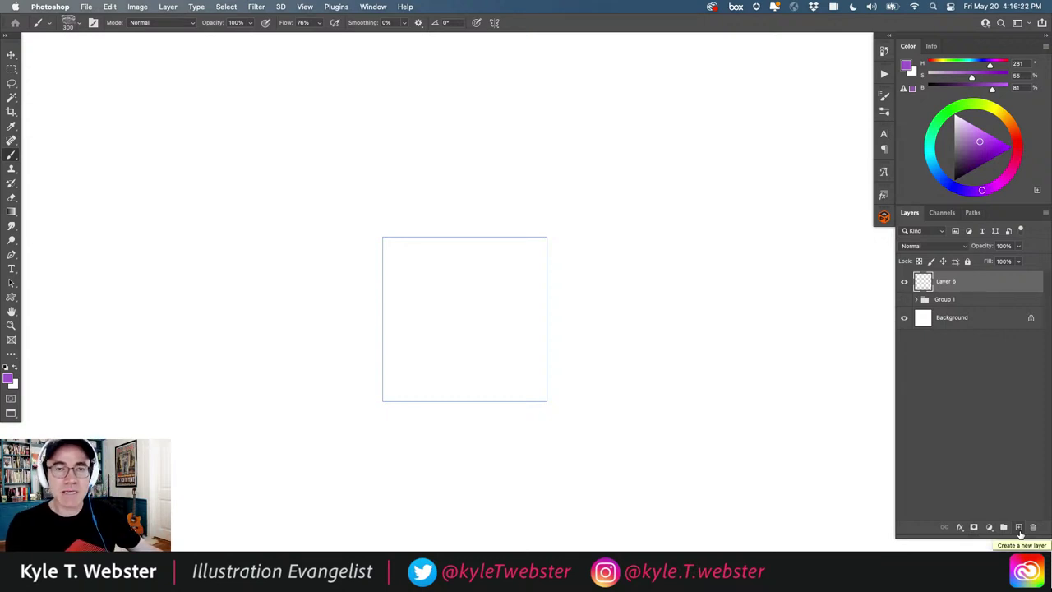
click(6, 366)
click(884, 111)
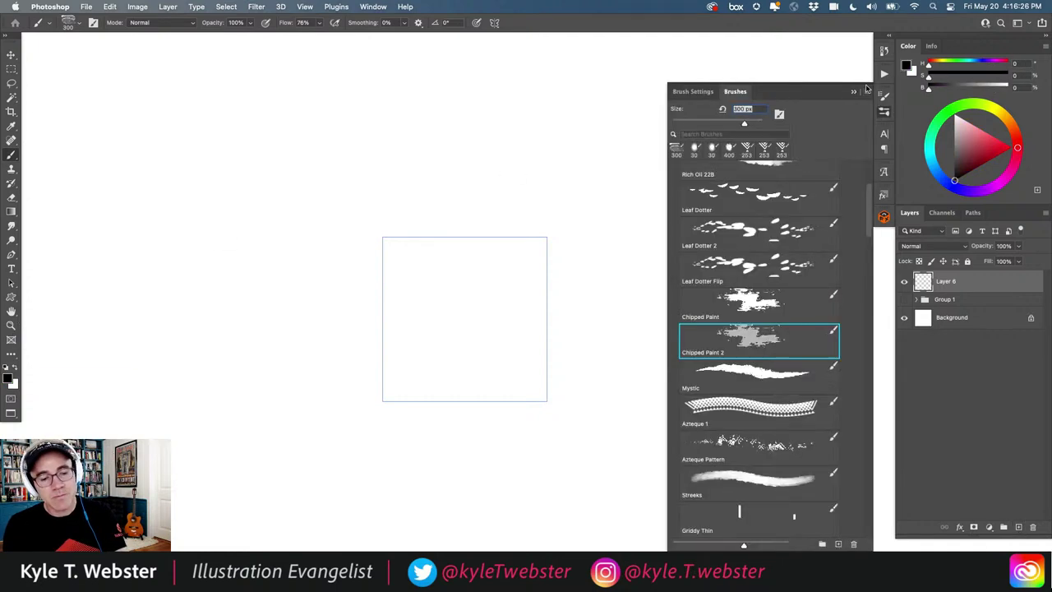
click(696, 151)
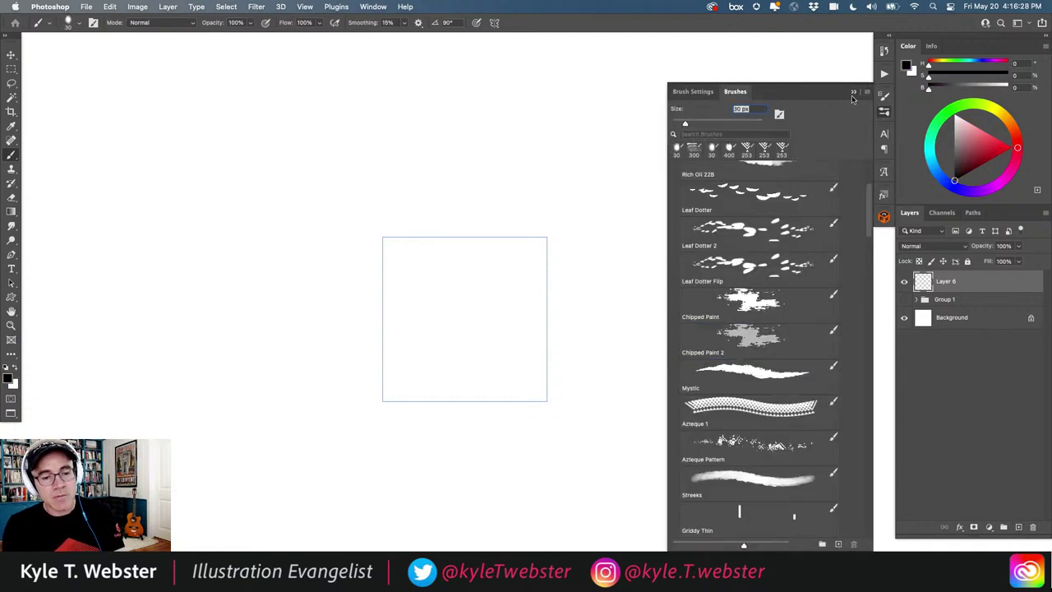
click(853, 91)
- Try the brush with loose, curling black test lines across the tile and undo them
key(super+equal)
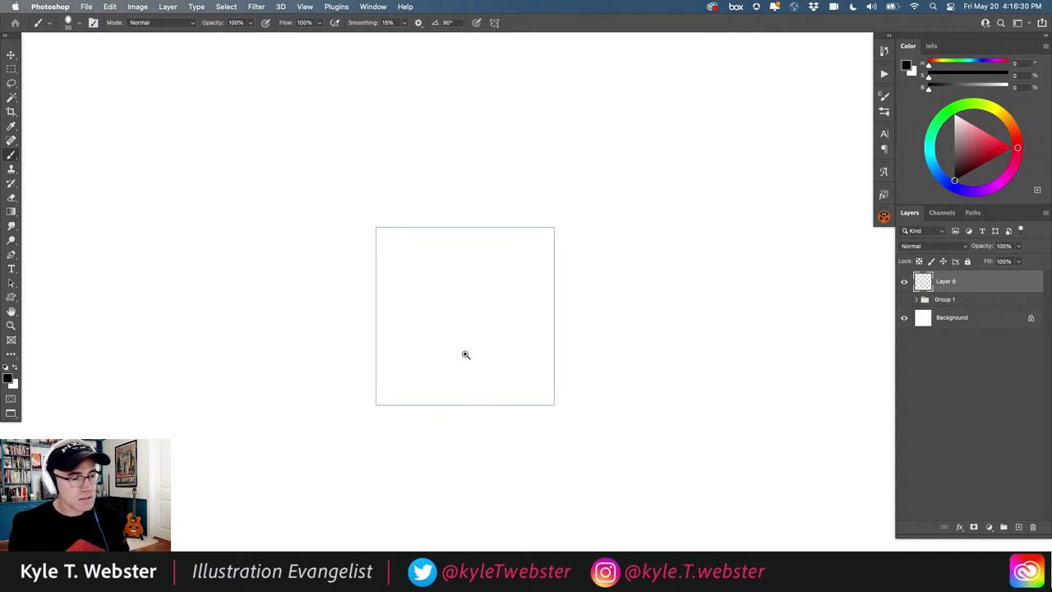
super+click(463, 341)
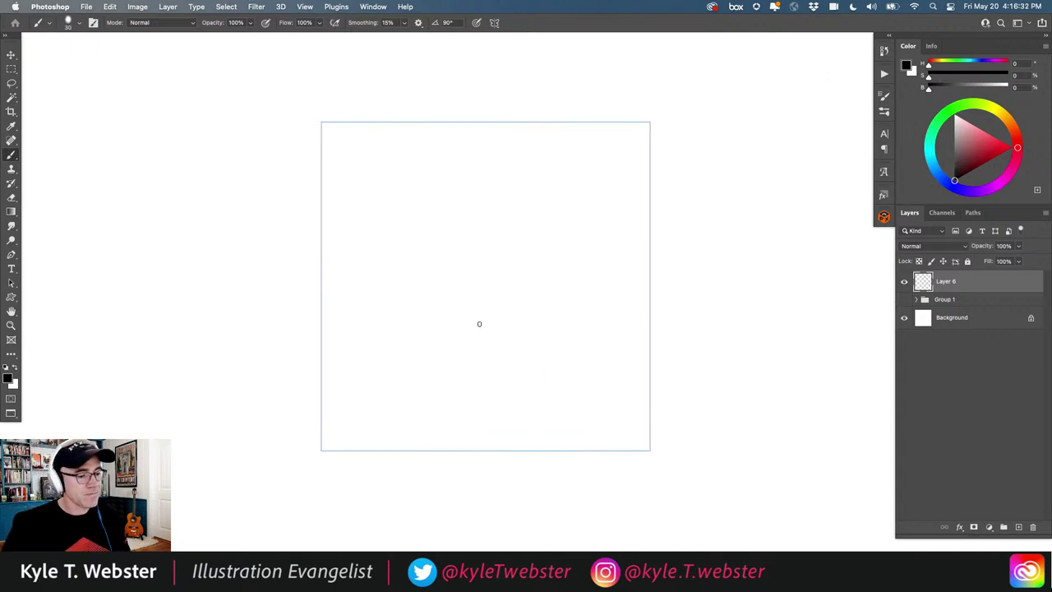
mouse_move(582, 205)
mouse_down()
mouse_move(512, 310)
mouse_move(469, 316)
mouse_move(447, 277)
mouse_move(416, 378)
mouse_move(460, 384)
mouse_up()
super+click(414, 380)
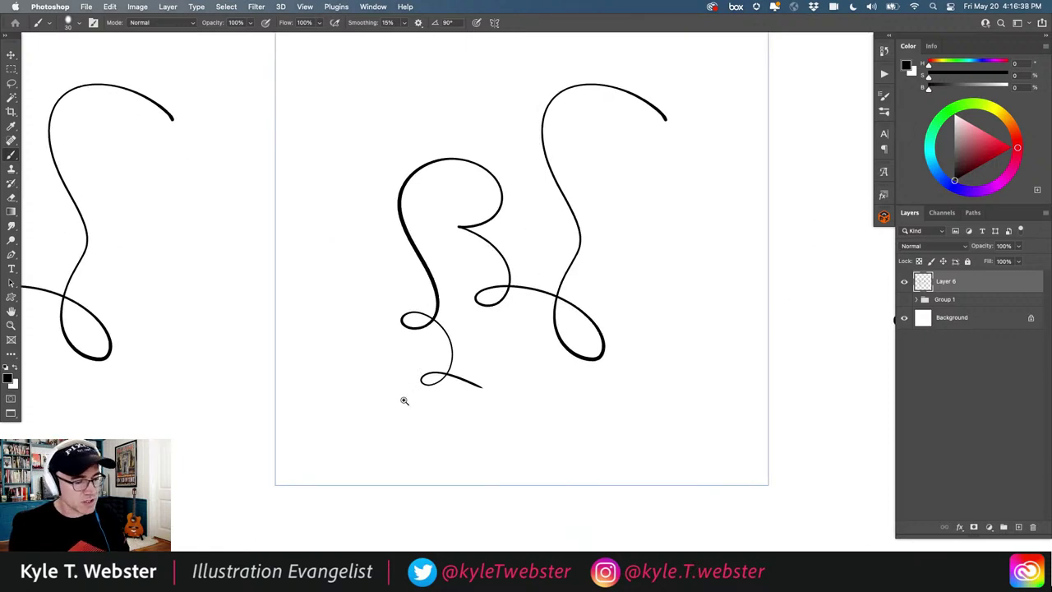
alt+super+click(412, 386)
super+click(410, 386)
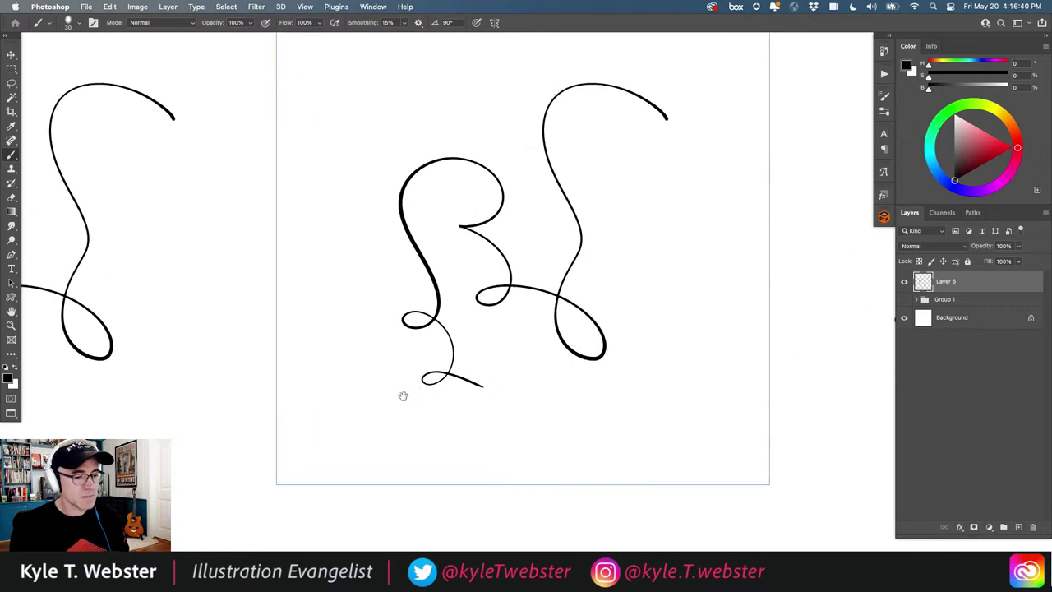
key(super+z)
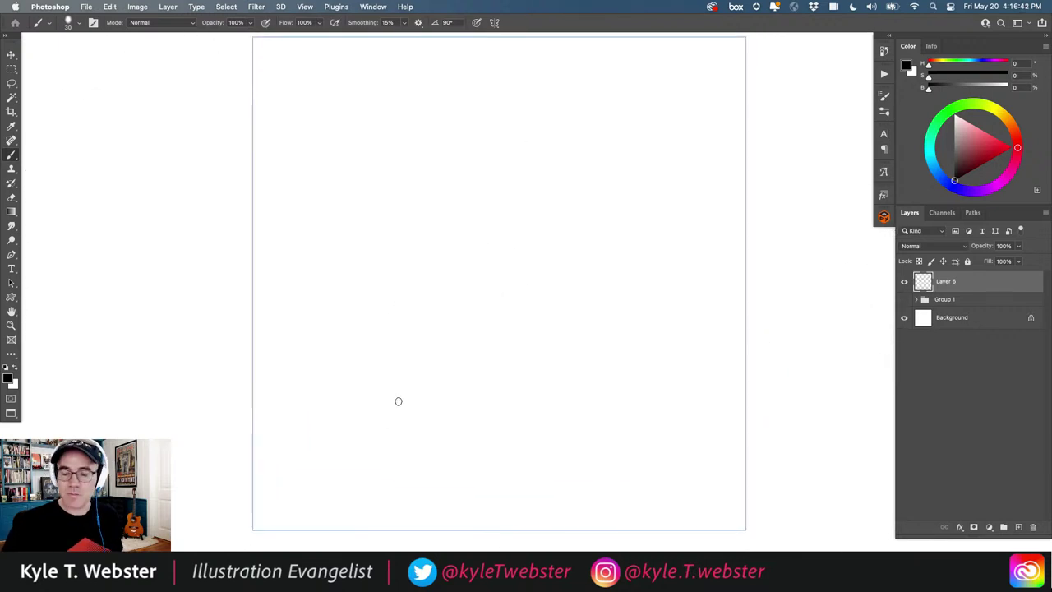
- Draw a small black line figure in the tile's left half: profile head with brimmed hat, eye, ear and neck, and a tank-top torso
drag(344, 314, 328, 332)
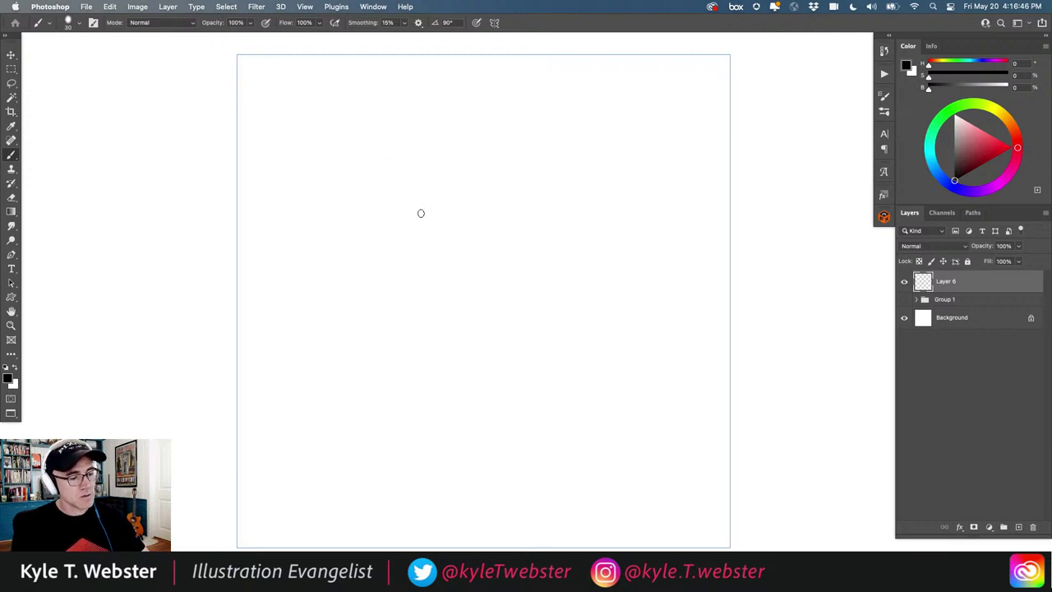
mouse_move(403, 250)
mouse_down()
mouse_move(343, 272)
mouse_move(393, 248)
mouse_move(370, 267)
mouse_move(410, 262)
mouse_move(378, 279)
mouse_move(404, 283)
mouse_move(382, 287)
mouse_move(384, 301)
mouse_move(419, 308)
mouse_up()
click(392, 261)
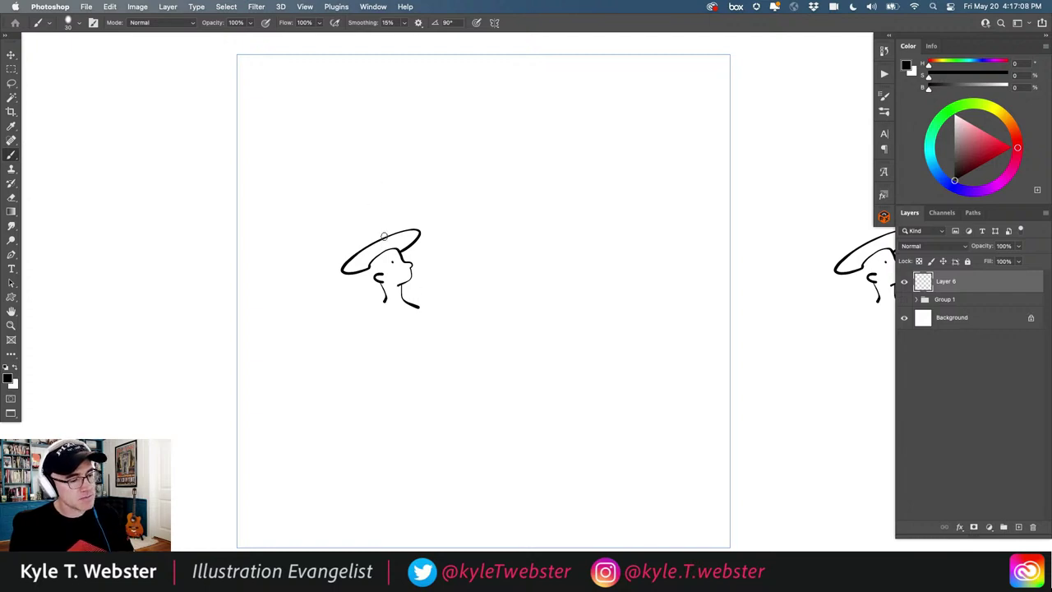
drag(384, 236, 365, 242)
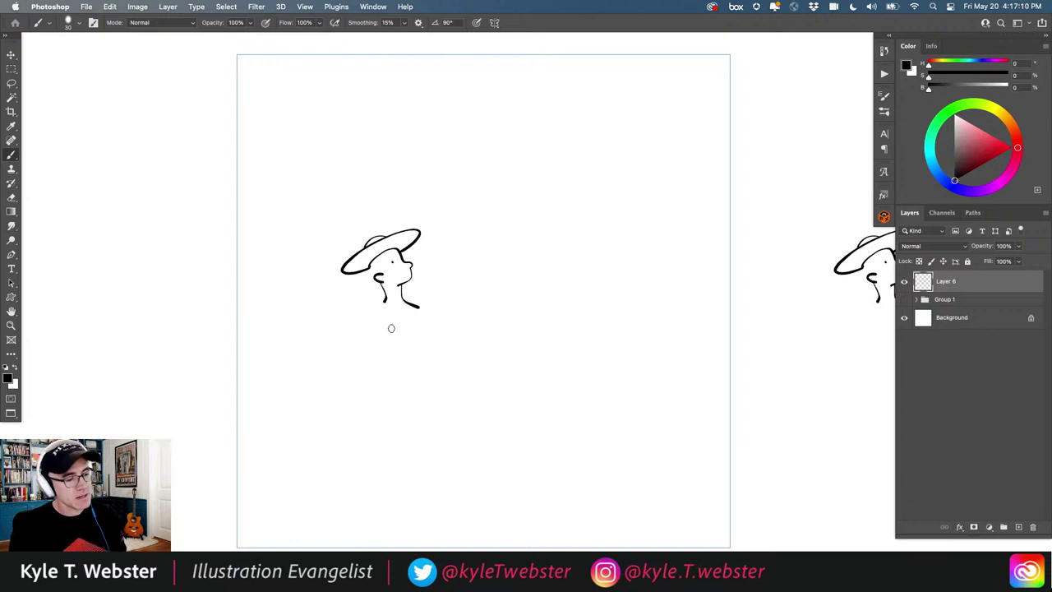
mouse_move(418, 307)
mouse_down()
mouse_move(419, 332)
mouse_move(381, 340)
mouse_move(379, 302)
mouse_move(365, 388)
mouse_move(425, 393)
mouse_move(422, 310)
mouse_up()
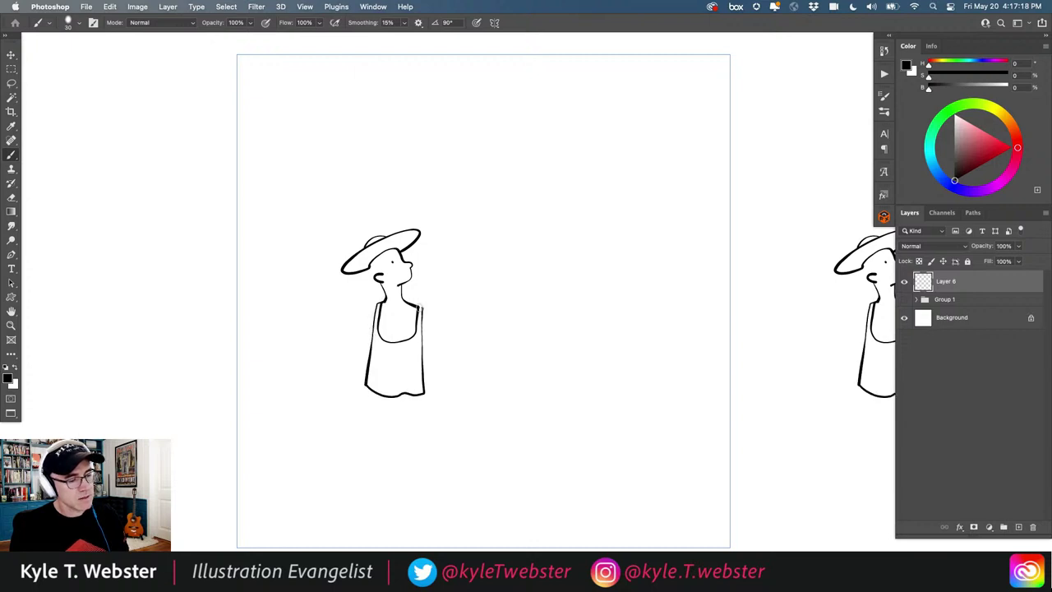
- Draw the figure's upright bare foot and bent knee with a shorts hem, and undo the last strokes of the shorts
scroll(367, 279, down, 4)
scroll(366, 279, left, 1)
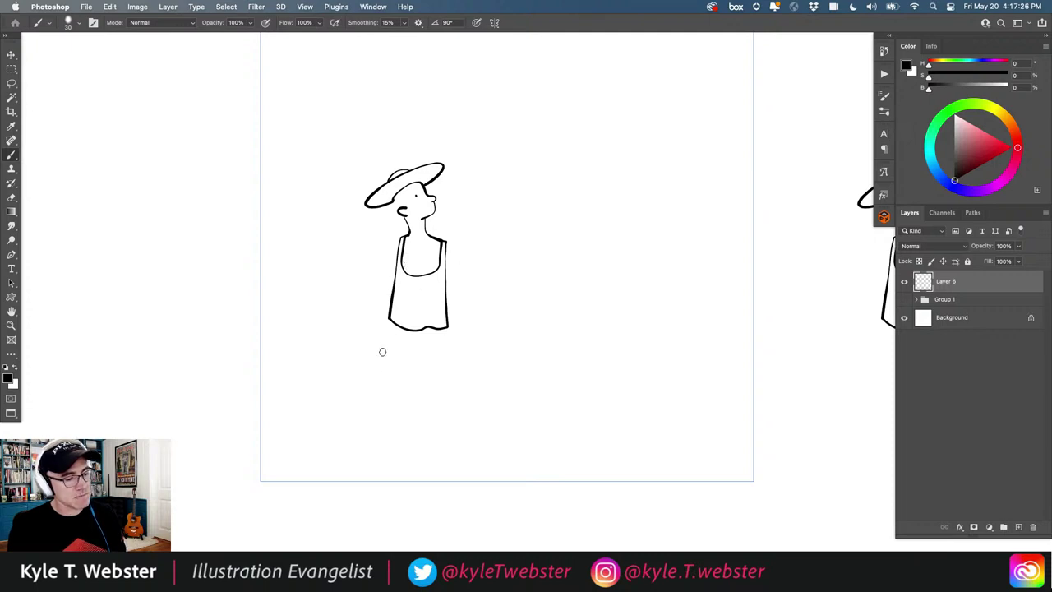
mouse_move(360, 390)
mouse_down()
mouse_move(346, 348)
mouse_move(326, 344)
mouse_move(359, 408)
mouse_move(361, 391)
mouse_up()
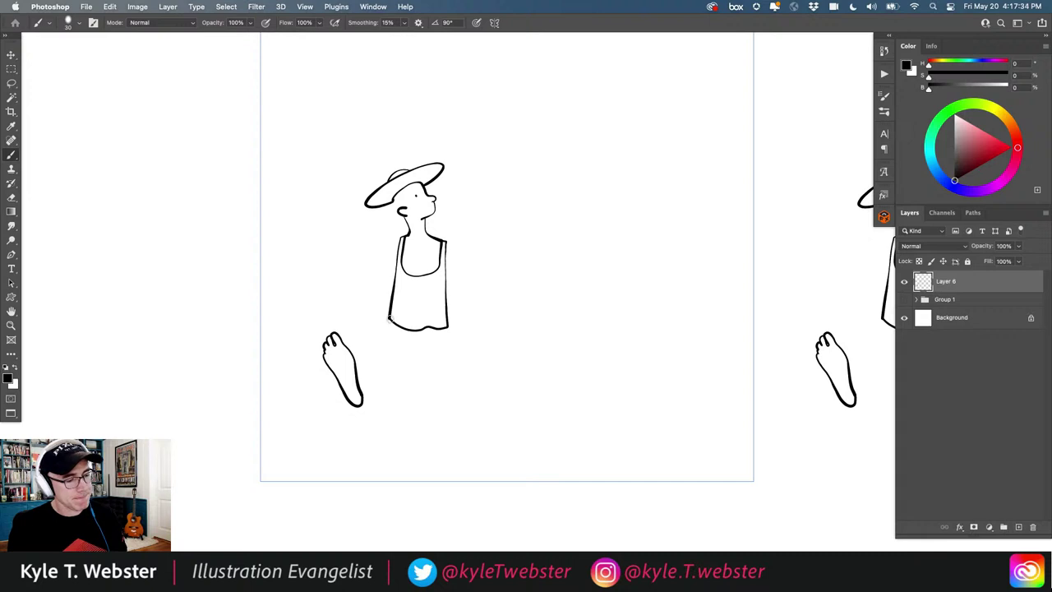
mouse_move(389, 319)
mouse_down()
mouse_move(357, 339)
mouse_move(357, 360)
mouse_move(382, 379)
mouse_move(388, 338)
mouse_move(367, 327)
mouse_move(407, 350)
mouse_move(465, 348)
mouse_move(440, 307)
mouse_up()
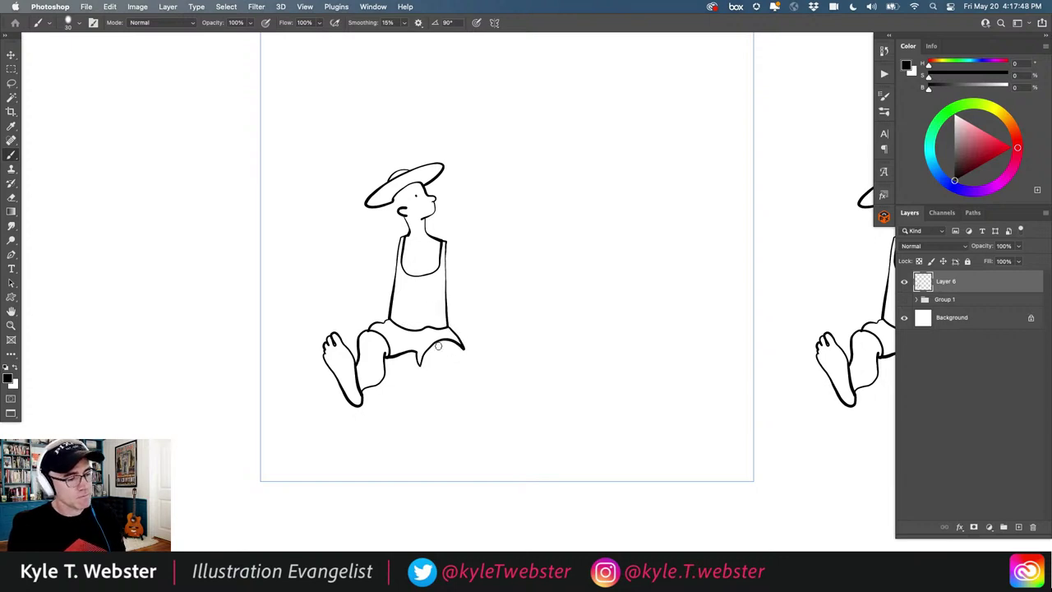
mouse_move(419, 362)
mouse_down()
mouse_move(437, 367)
mouse_move(430, 345)
mouse_up()
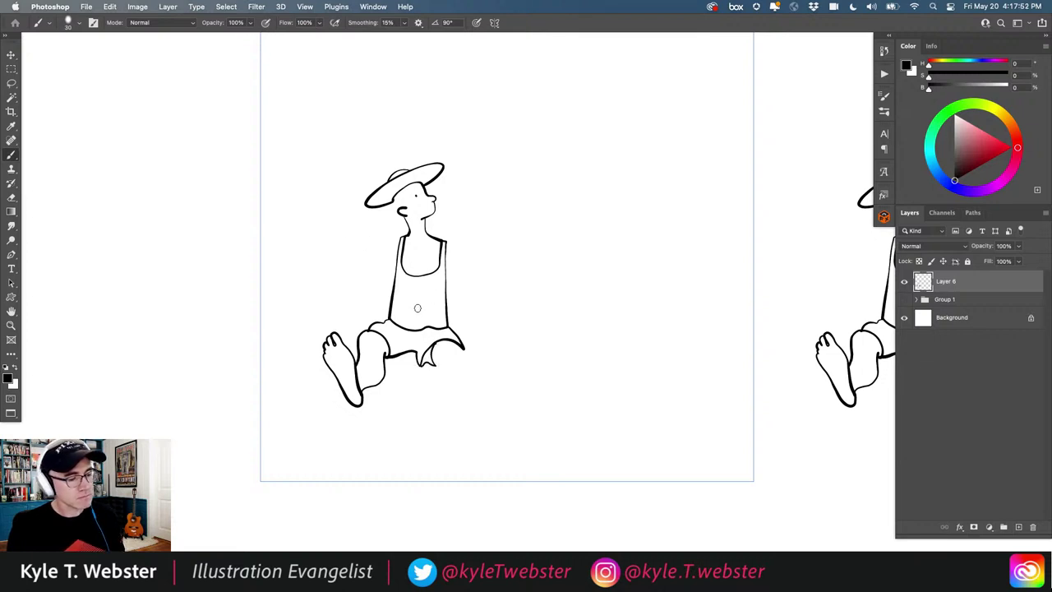
key(super+z)
key(super+z)
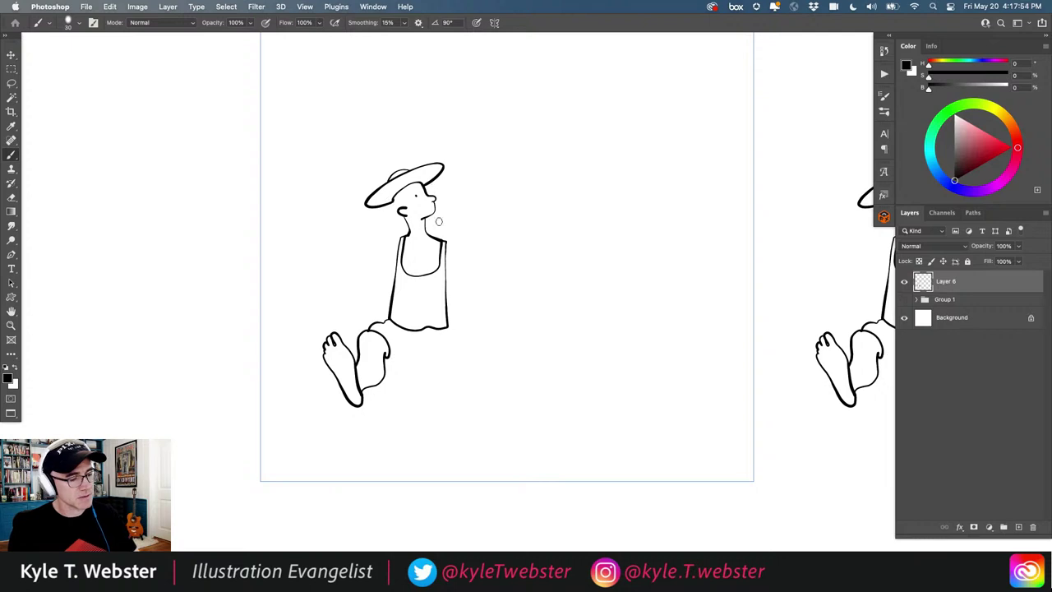
- Draw the figure's other leg folded inwards with its bare foot and shorts hem, and one arm running from shoulder to behind the waist
mouse_move(449, 327)
mouse_down()
mouse_move(493, 330)
mouse_move(488, 353)
mouse_move(421, 370)
mouse_move(400, 397)
mouse_up()
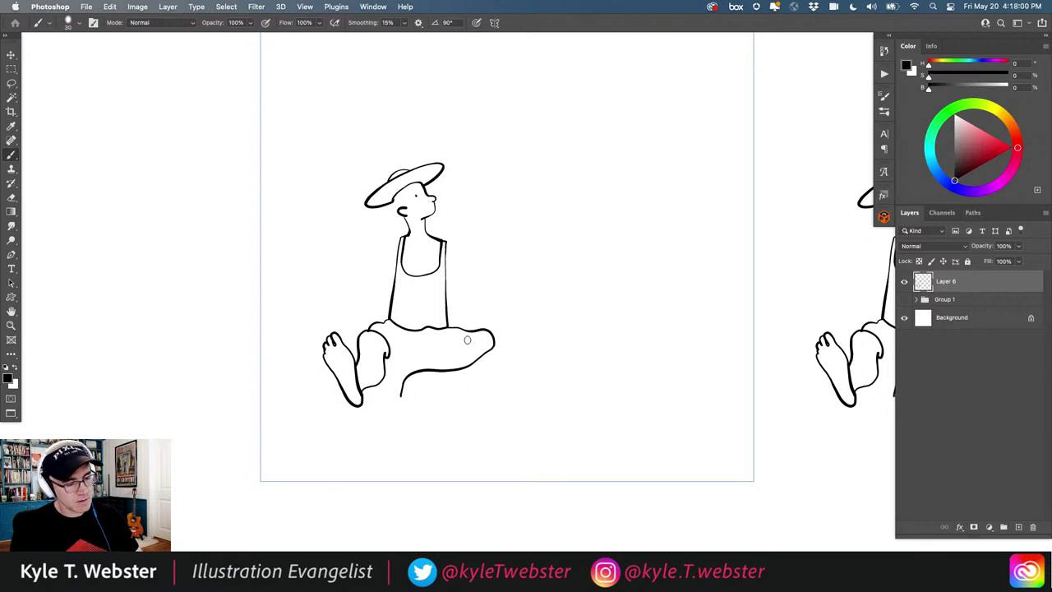
mouse_move(473, 338)
mouse_down()
mouse_move(394, 362)
mouse_move(380, 396)
mouse_move(394, 403)
mouse_move(401, 393)
mouse_up()
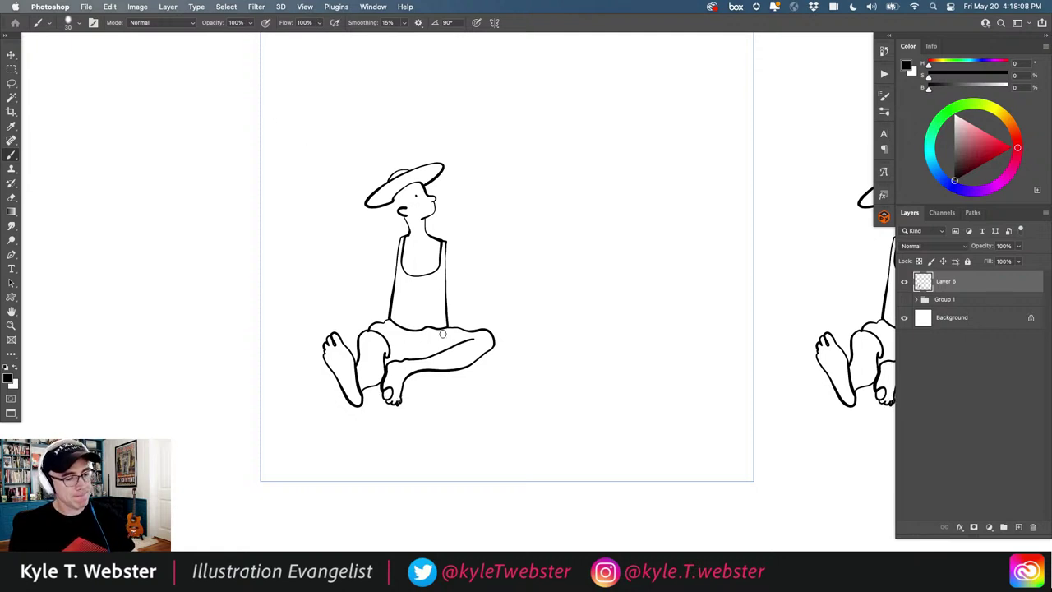
drag(462, 328, 451, 339)
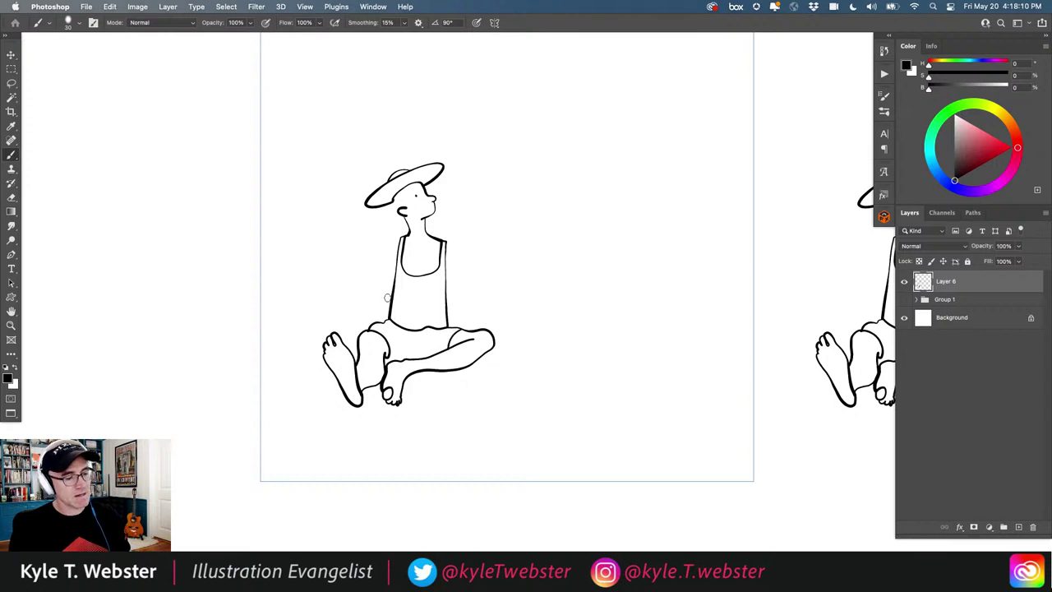
mouse_move(401, 236)
mouse_down()
mouse_move(380, 252)
mouse_move(391, 297)
mouse_up()
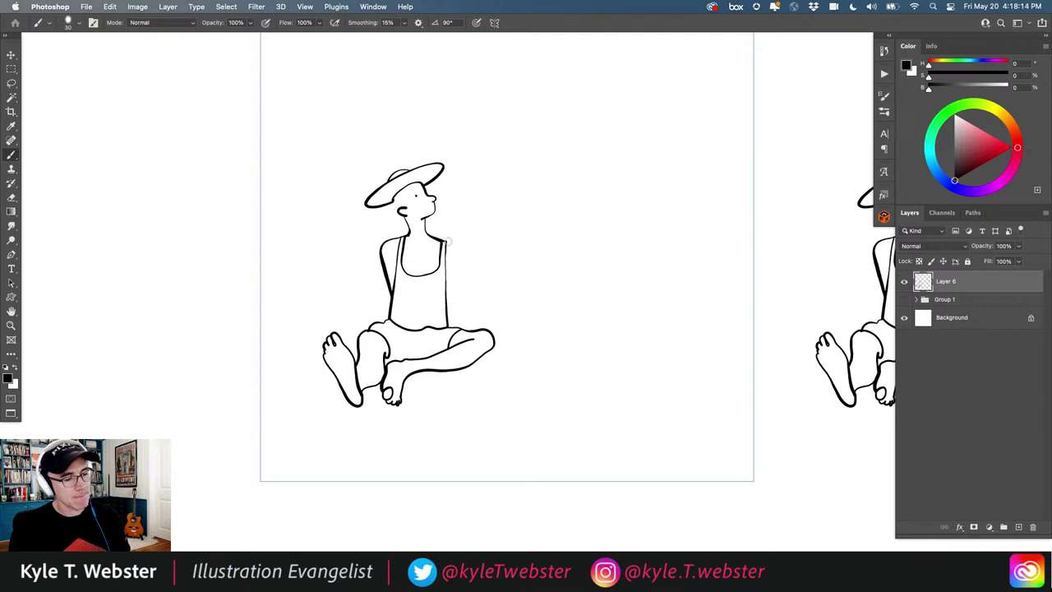
- Draw the figure's other arm, a heart on the tank top, and wavy hair under the hat
drag(449, 239, 465, 330)
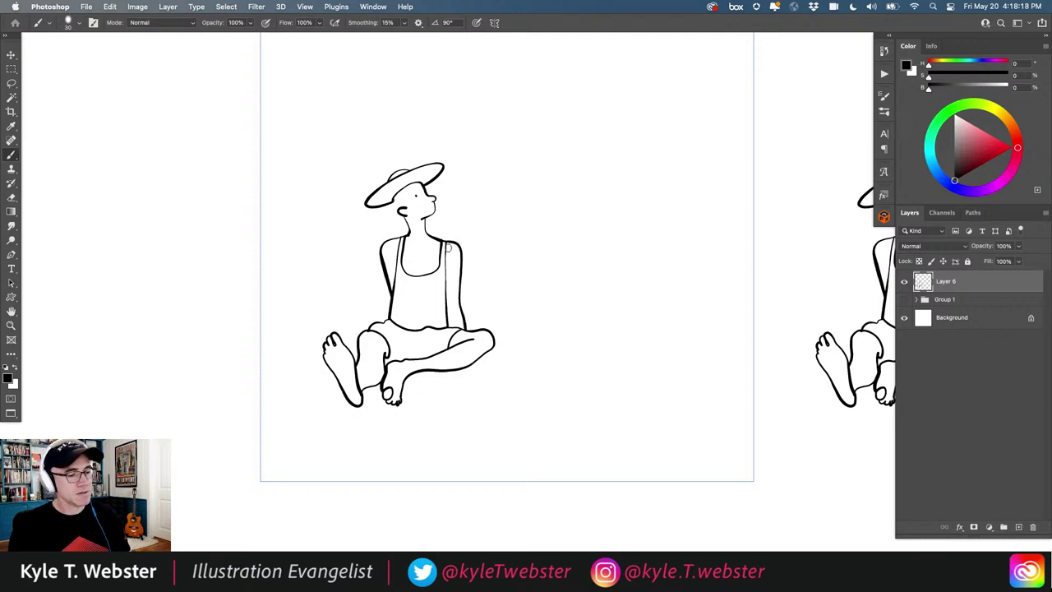
mouse_move(418, 306)
mouse_down()
mouse_move(427, 288)
mouse_move(408, 290)
mouse_move(417, 306)
mouse_up()
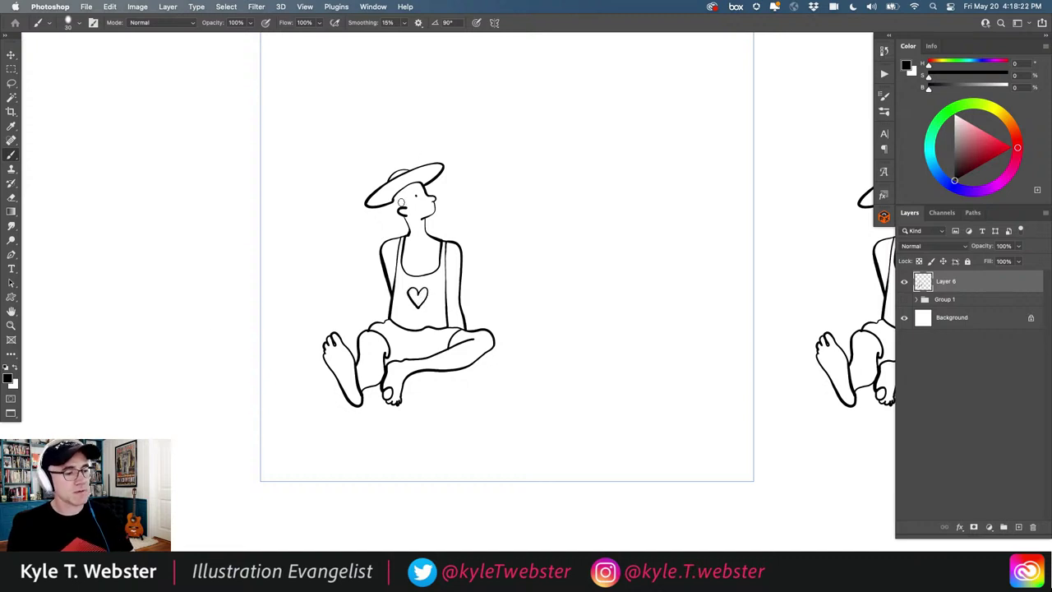
mouse_move(410, 184)
mouse_down()
mouse_move(389, 224)
mouse_move(406, 225)
mouse_up()
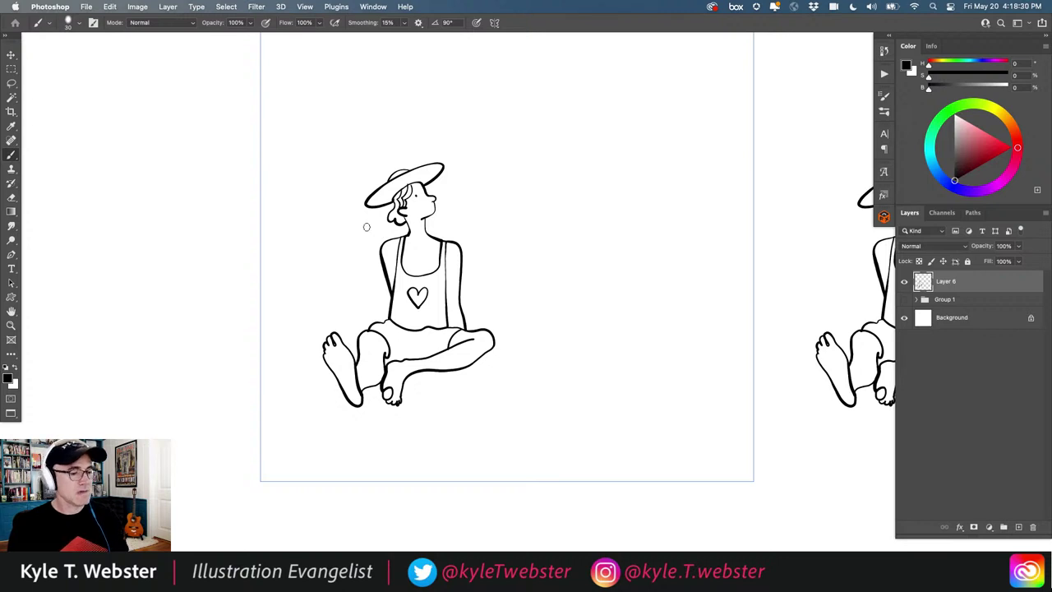
scroll(346, 319, down, 2)
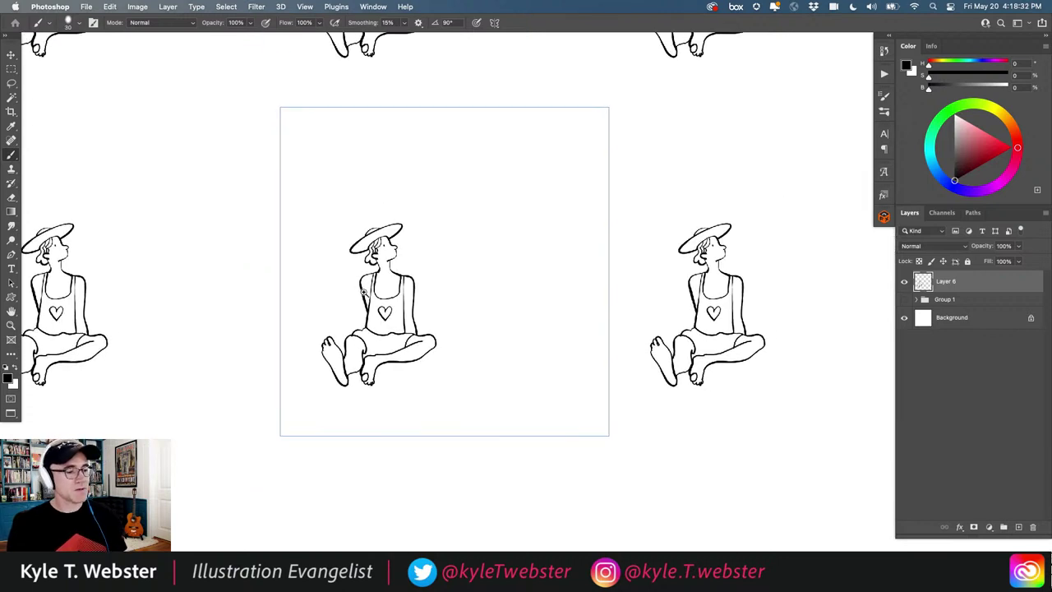
scroll(364, 293, up, 2)
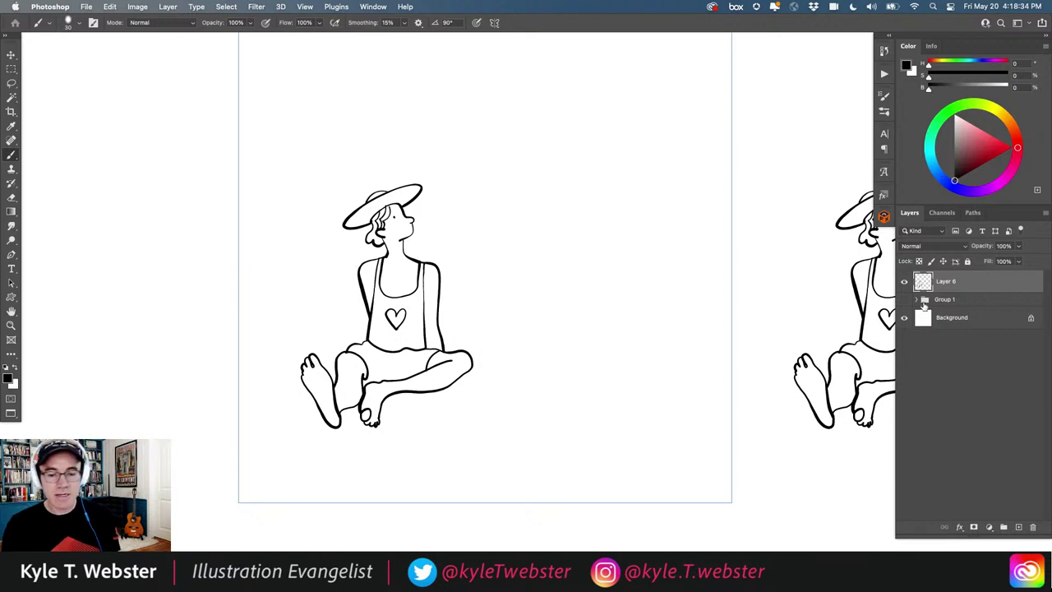
- Add an empty layer directly above Group 1, below the line drawing, and make the drawing's layer active again
click(954, 300)
click(1019, 526)
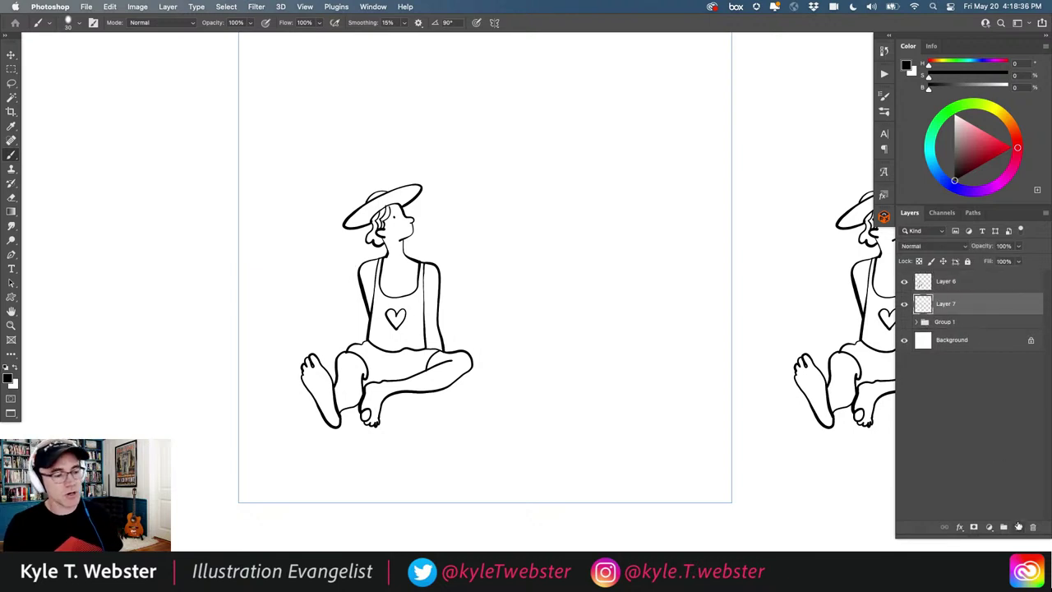
click(924, 284)
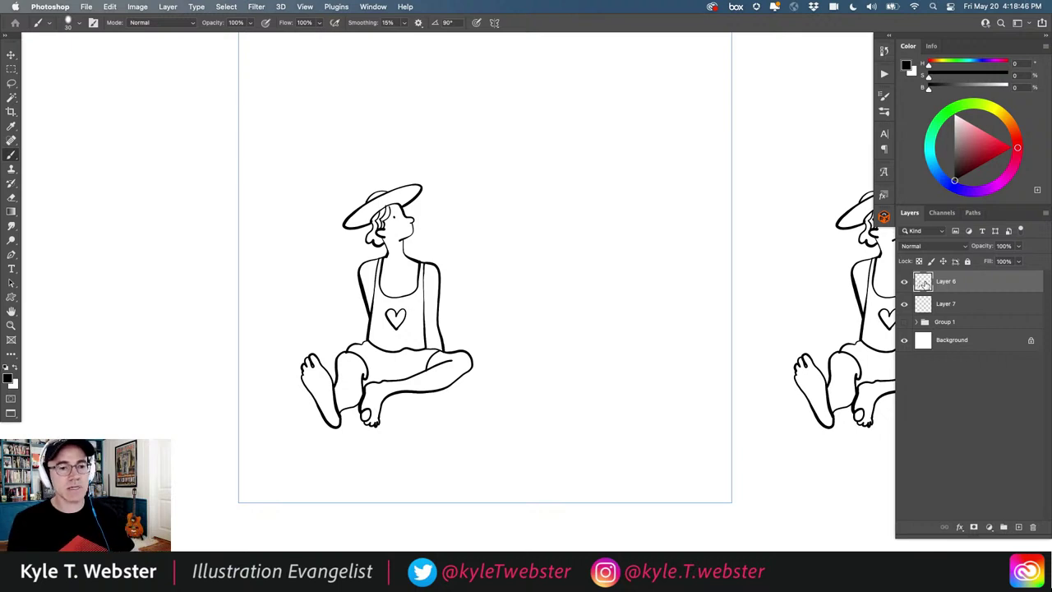
- Locate the Pattern Preview view option and look over the seated figure in its repeating tile
click(304, 7)
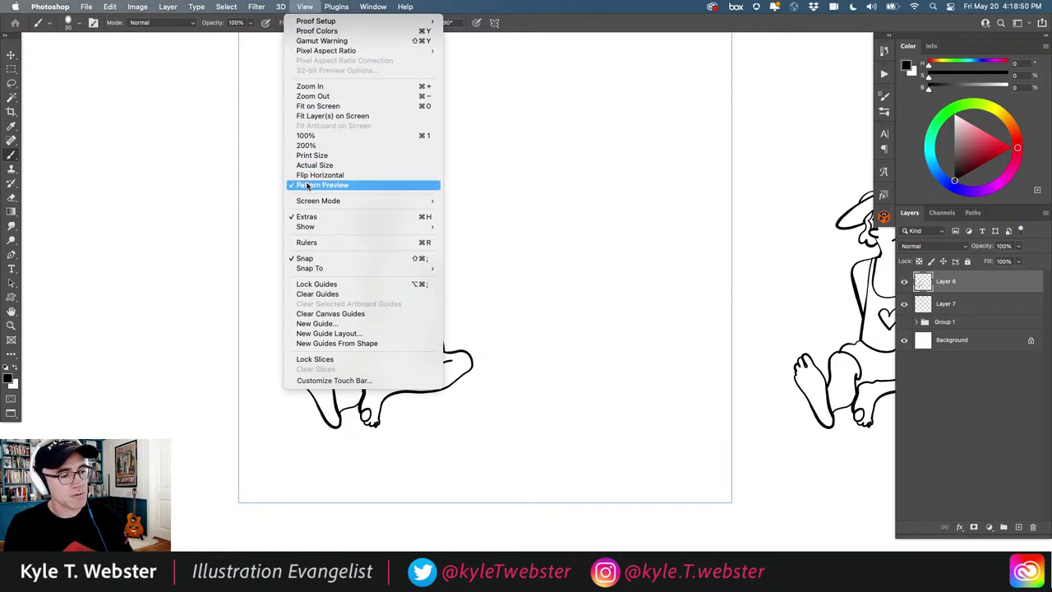
click(300, 5)
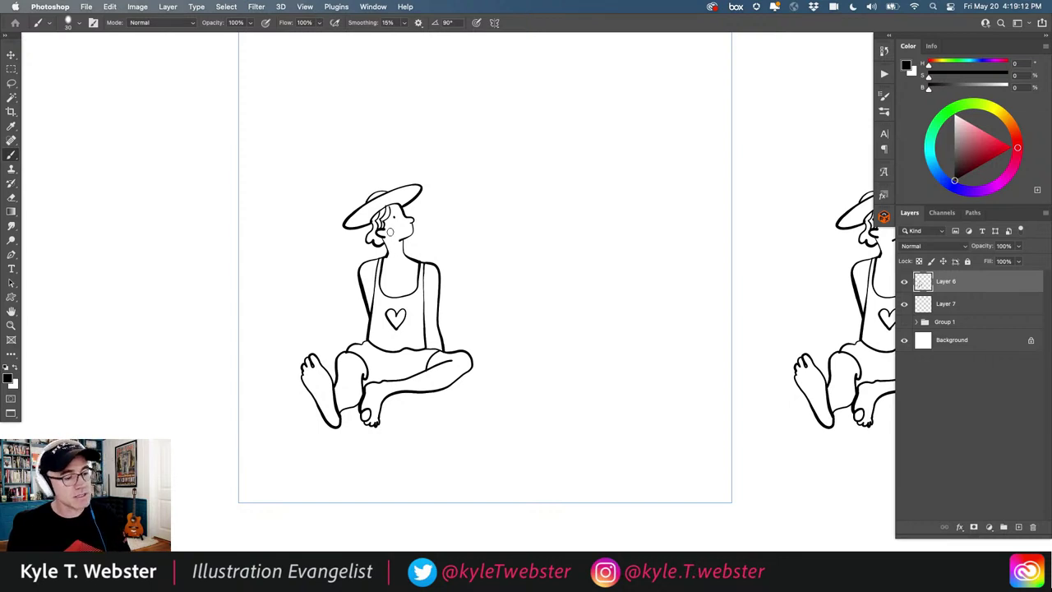
scroll(395, 232, up, 2)
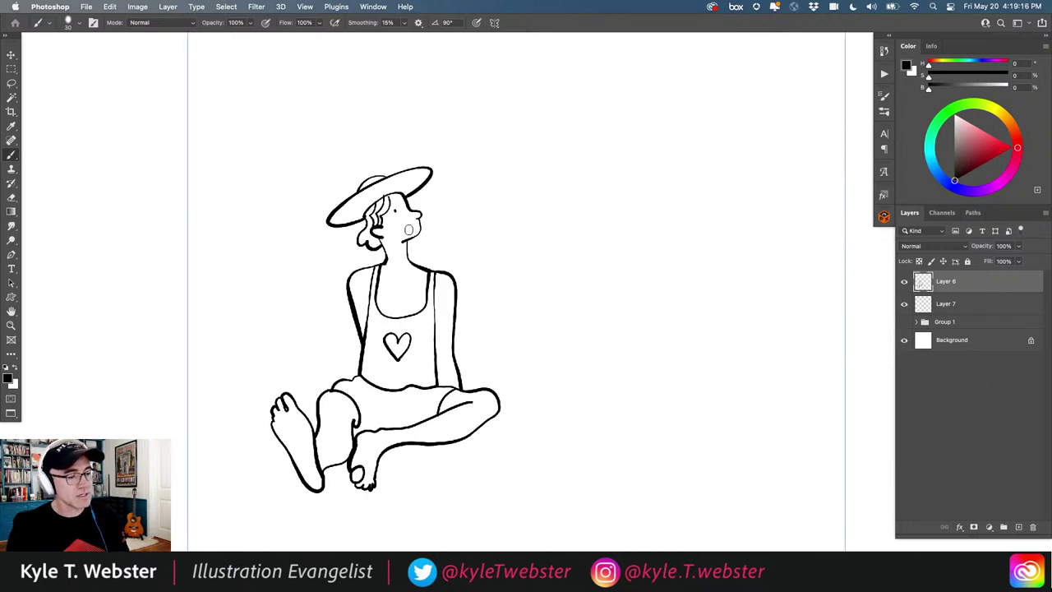
scroll(389, 272, down, 2)
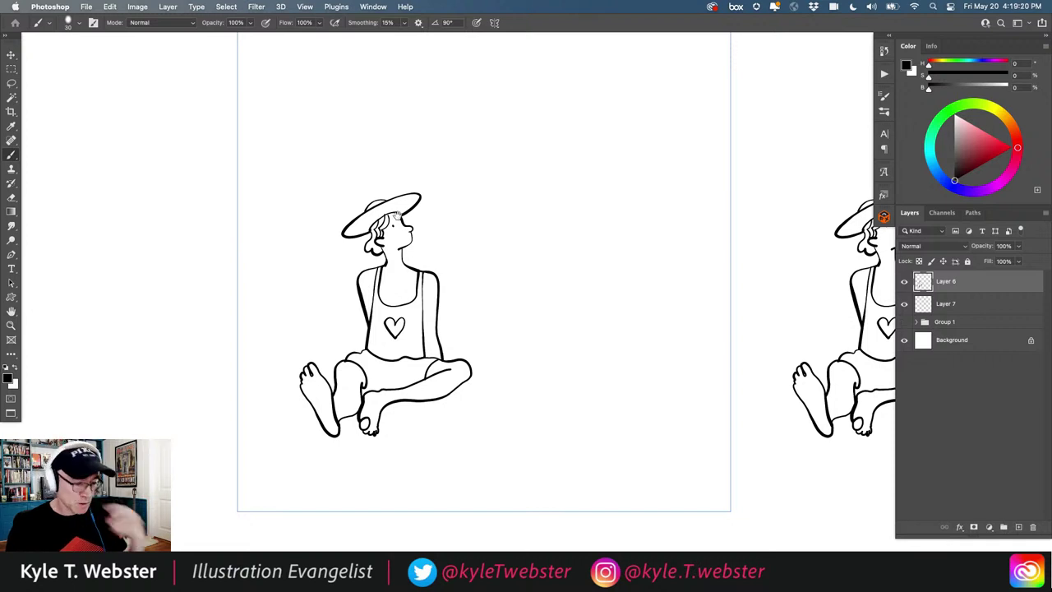
scroll(324, 353, down, 2)
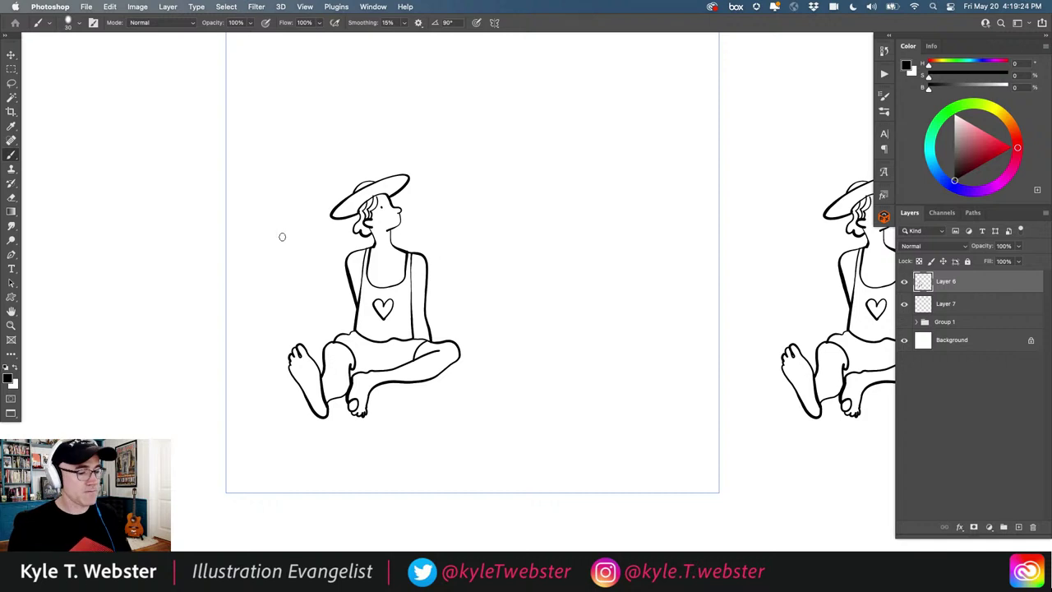
drag(307, 313, 293, 354)
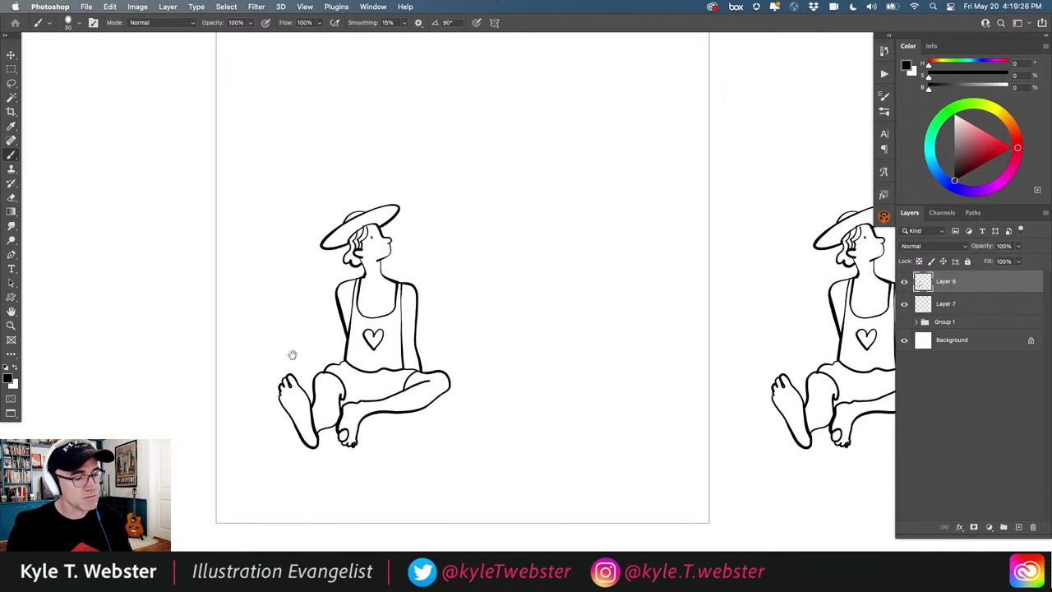
drag(340, 246, 344, 247)
drag(347, 172, 370, 167)
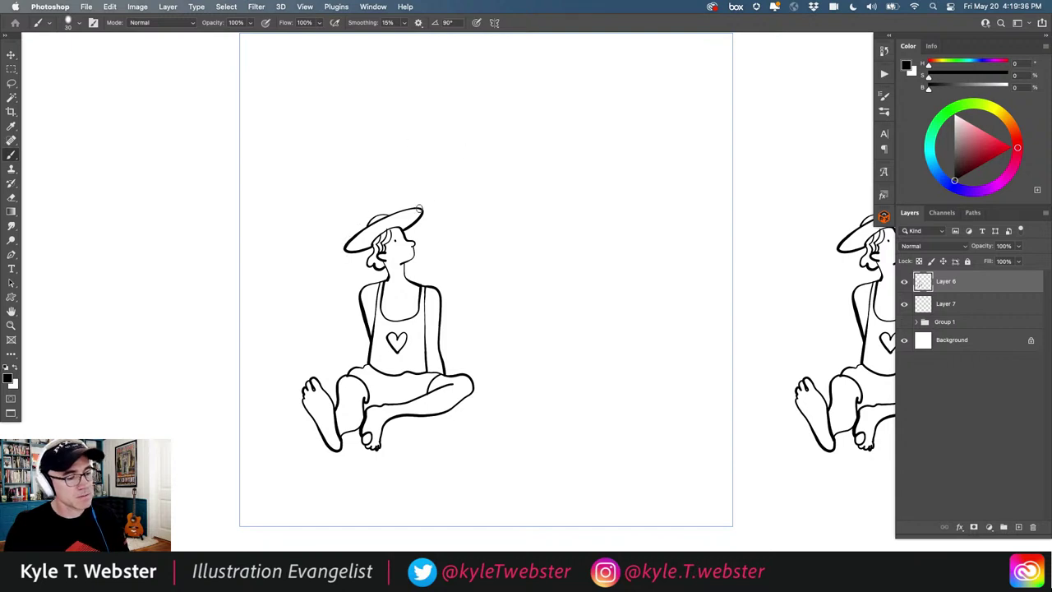
mouse_move(411, 282)
mouse_down()
mouse_move(458, 260)
mouse_move(473, 211)
mouse_move(502, 225)
mouse_move(500, 210)
mouse_move(502, 227)
mouse_move(534, 232)
mouse_move(503, 234)
mouse_move(536, 229)
mouse_move(493, 226)
mouse_up()
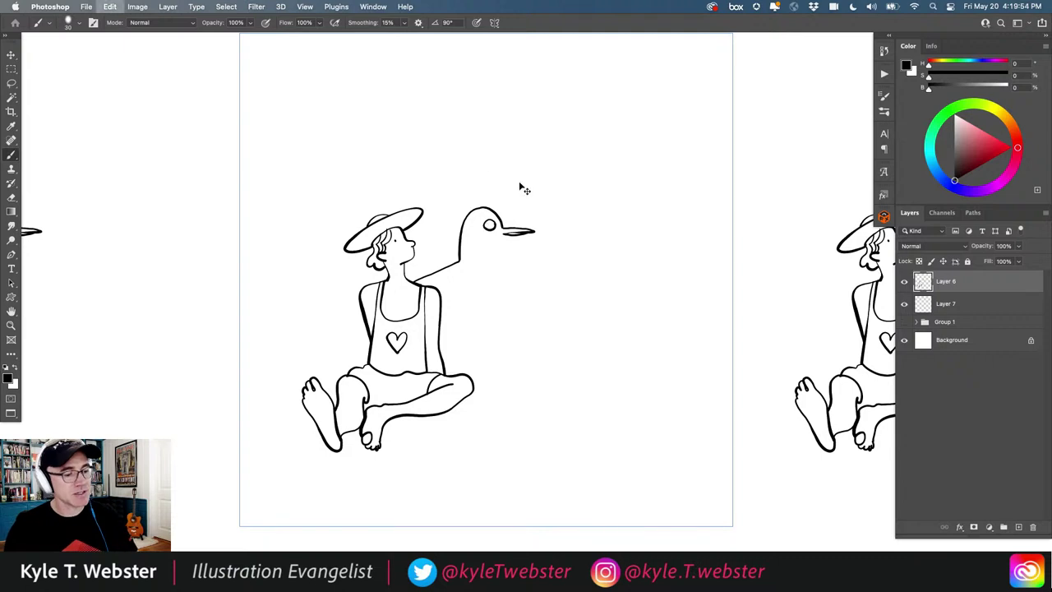
key(super+z)
key(super+z)
key(super+z)
key(super+z)
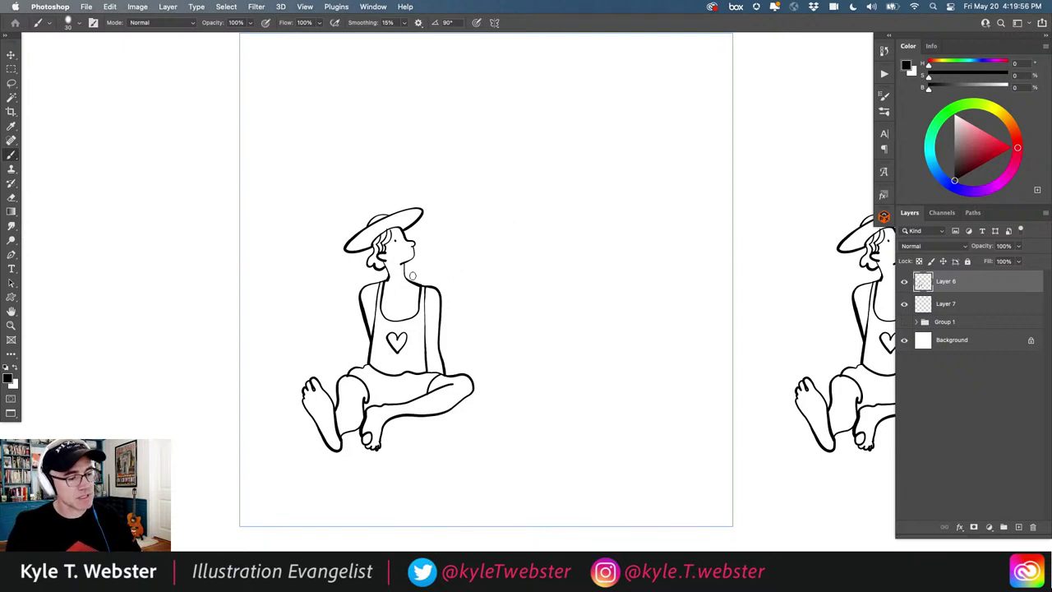
- Draw a bird's back, neck and flat-topped head rising behind the figure's shoulder, with a long pointed beak and a dot eye
drag(423, 274, 456, 258)
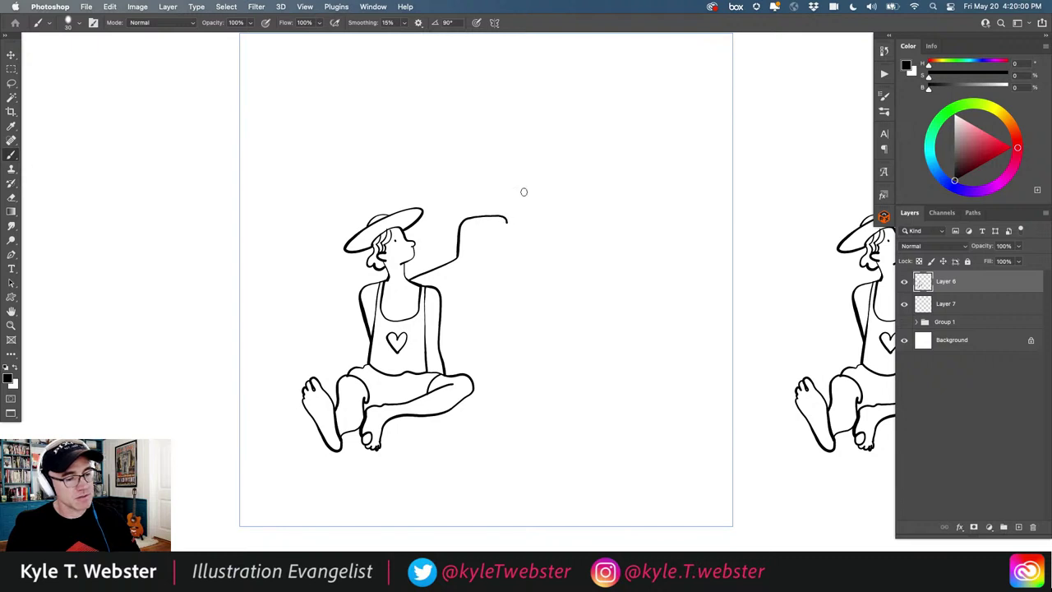
mouse_move(520, 222)
mouse_down()
mouse_move(538, 224)
mouse_move(503, 233)
mouse_up()
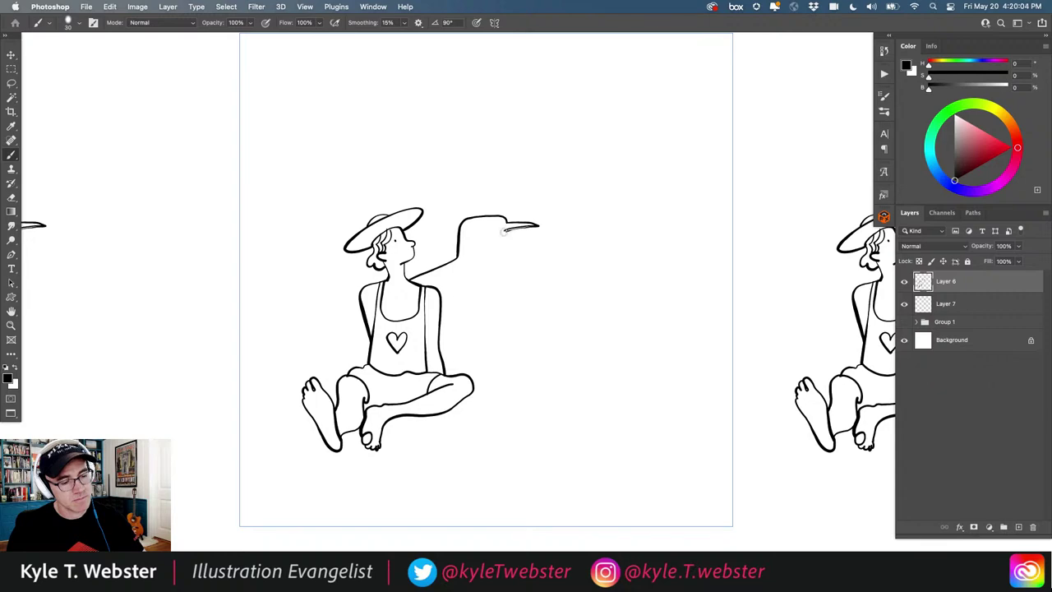
scroll(511, 226, up, 2)
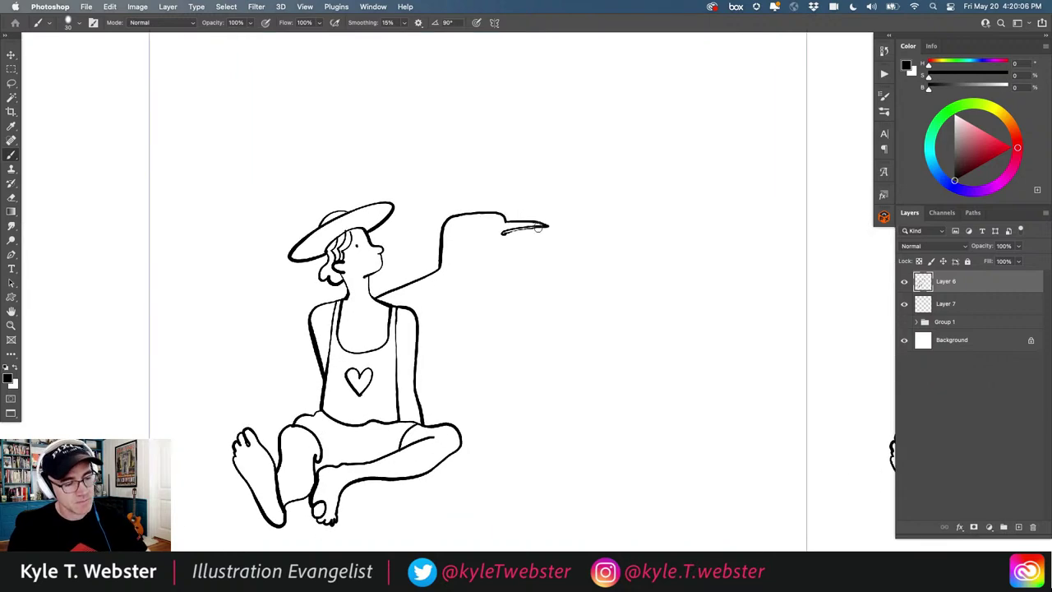
scroll(499, 238, up, 2)
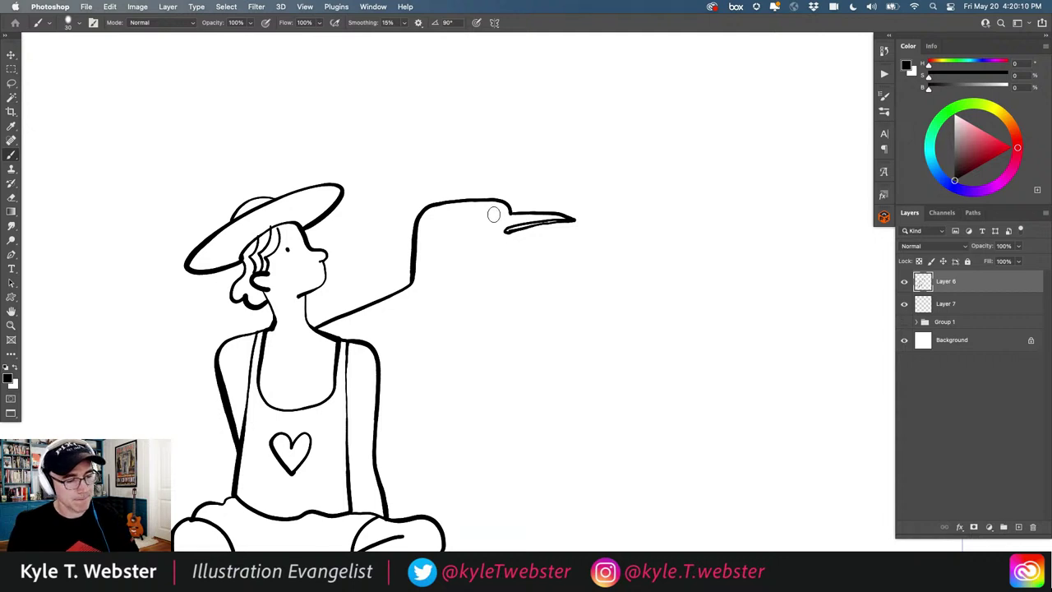
click(494, 213)
scroll(394, 280, down, 2)
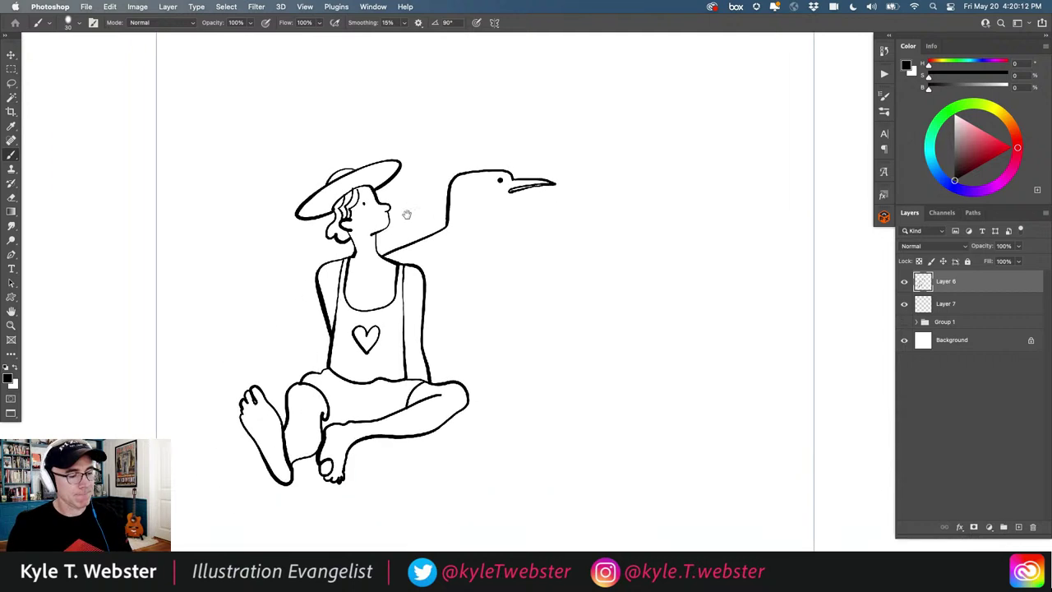
- Complete the bird with its throat and rounded belly in front and a long forked tail behind the figure's other shoulder
mouse_move(518, 171)
mouse_down()
mouse_move(507, 249)
mouse_move(475, 283)
mouse_move(433, 291)
mouse_up()
mouse_move(306, 243)
mouse_down()
mouse_move(328, 264)
mouse_move(346, 252)
mouse_move(244, 239)
mouse_move(273, 259)
mouse_move(367, 279)
mouse_up()
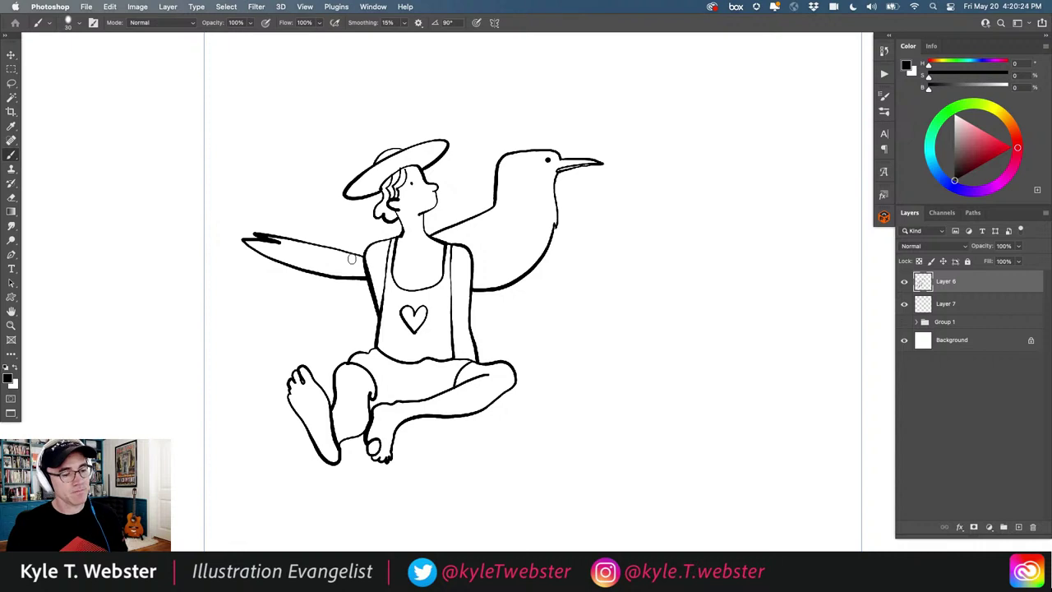
drag(454, 326, 458, 323)
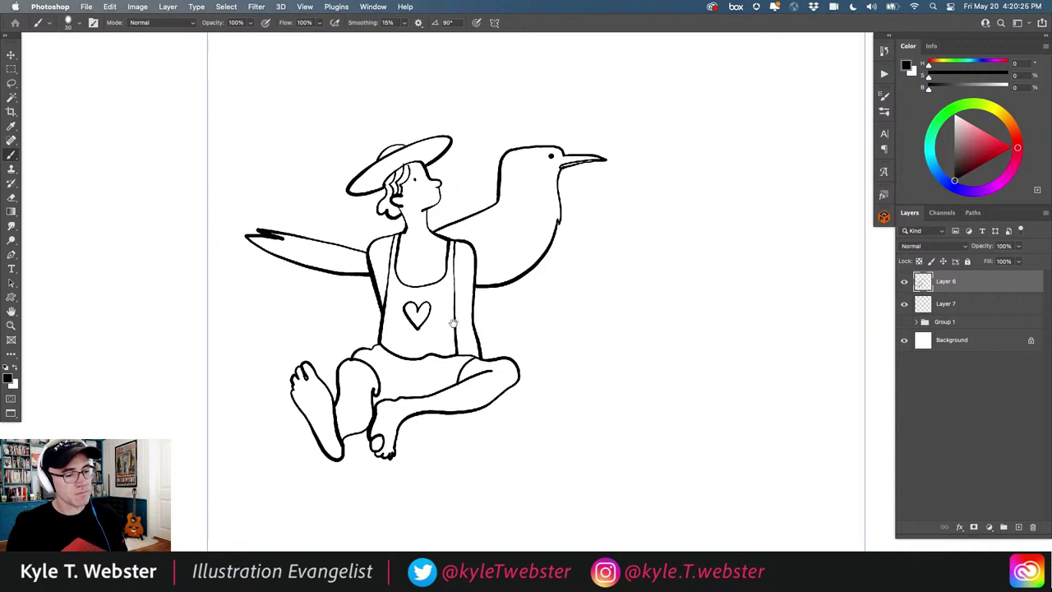
alt+super+click(402, 334)
- Draw a running figure's briefs and two striding legs with bare feet in the space above the seated figure's hat
scroll(380, 275, up, 2)
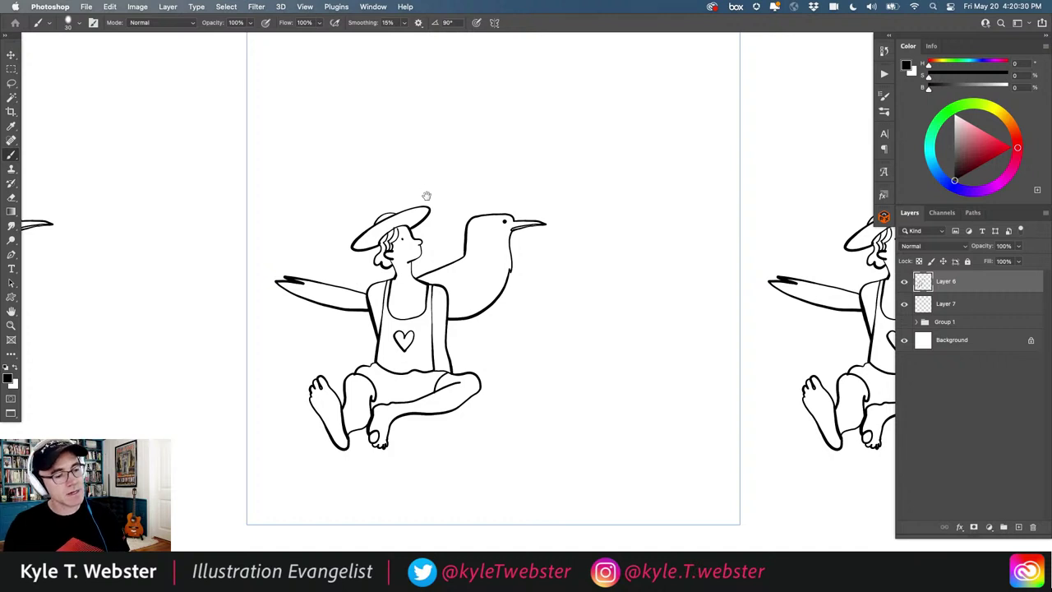
scroll(426, 195, up, 2)
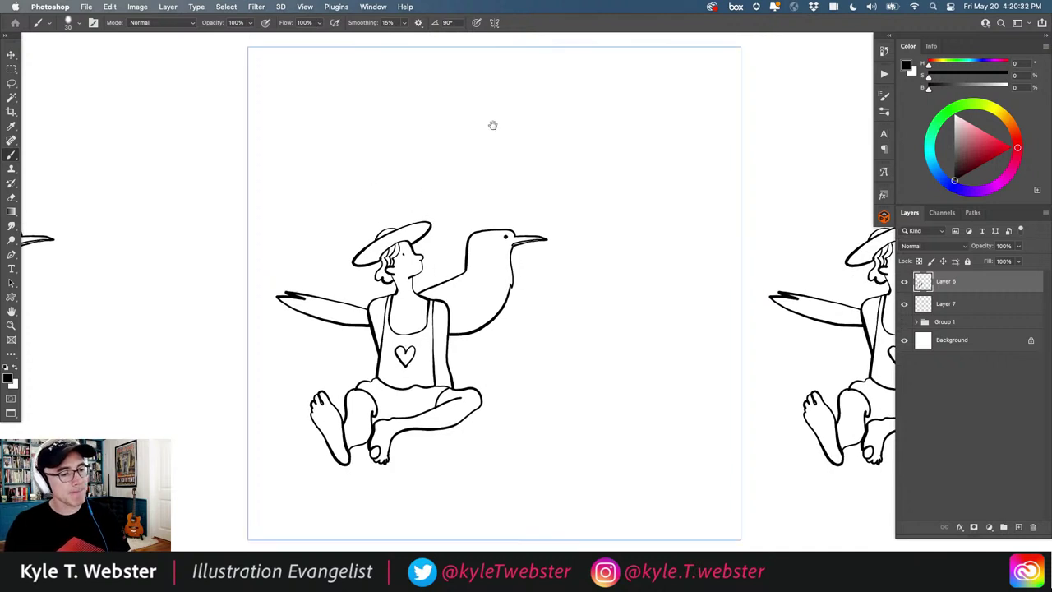
scroll(403, 123, left, 2)
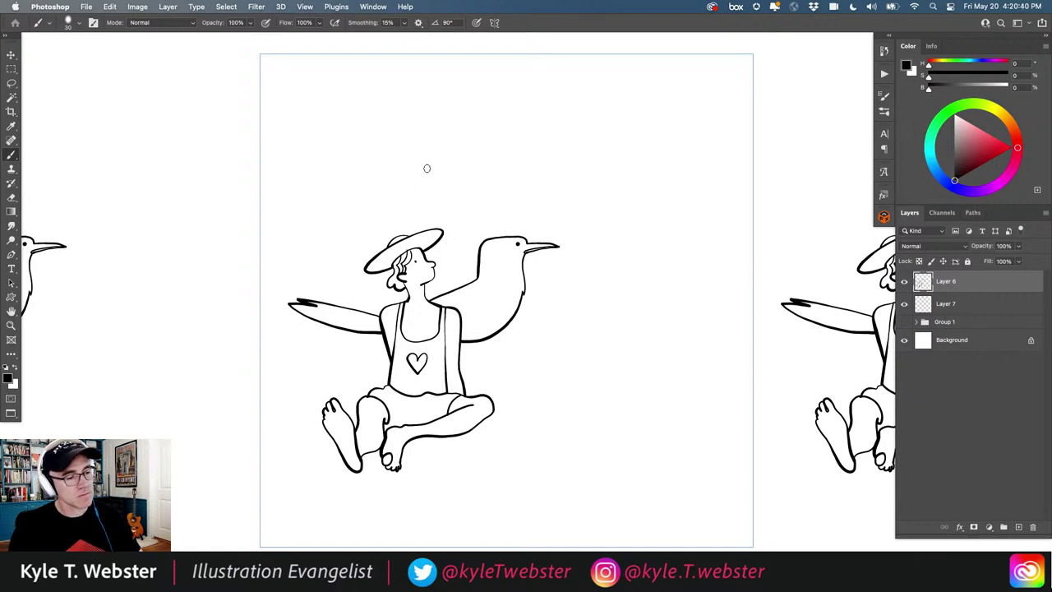
mouse_move(434, 166)
mouse_down()
mouse_move(358, 229)
mouse_move(338, 220)
mouse_move(358, 238)
mouse_move(447, 178)
mouse_move(434, 164)
mouse_move(446, 177)
mouse_move(467, 166)
mouse_move(436, 163)
mouse_move(451, 151)
mouse_move(463, 150)
mouse_move(465, 166)
mouse_move(447, 180)
mouse_move(479, 212)
mouse_up()
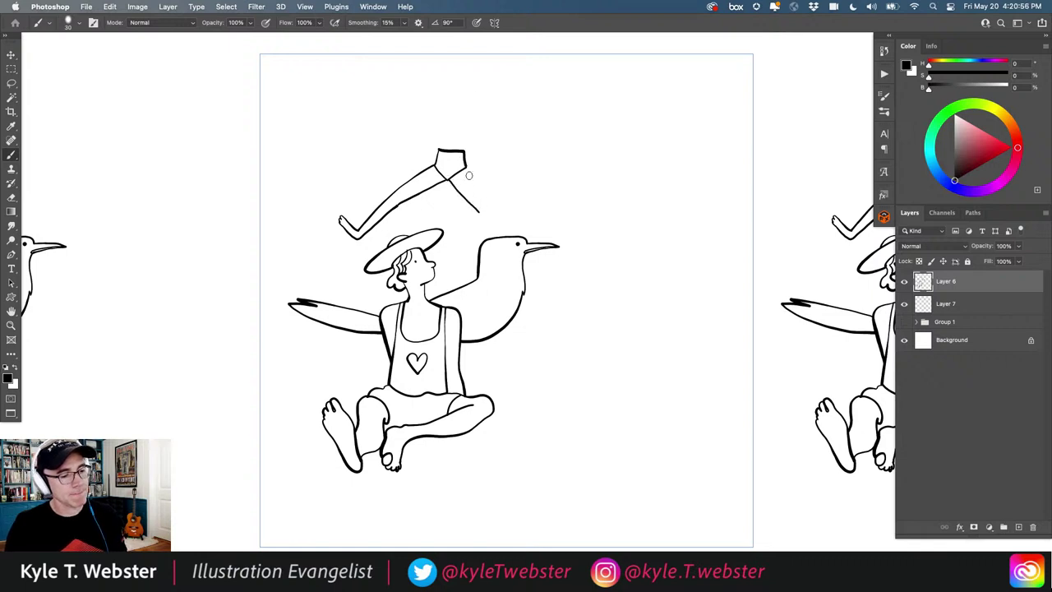
mouse_move(466, 166)
mouse_down()
mouse_move(485, 210)
mouse_move(535, 189)
mouse_move(549, 208)
mouse_up()
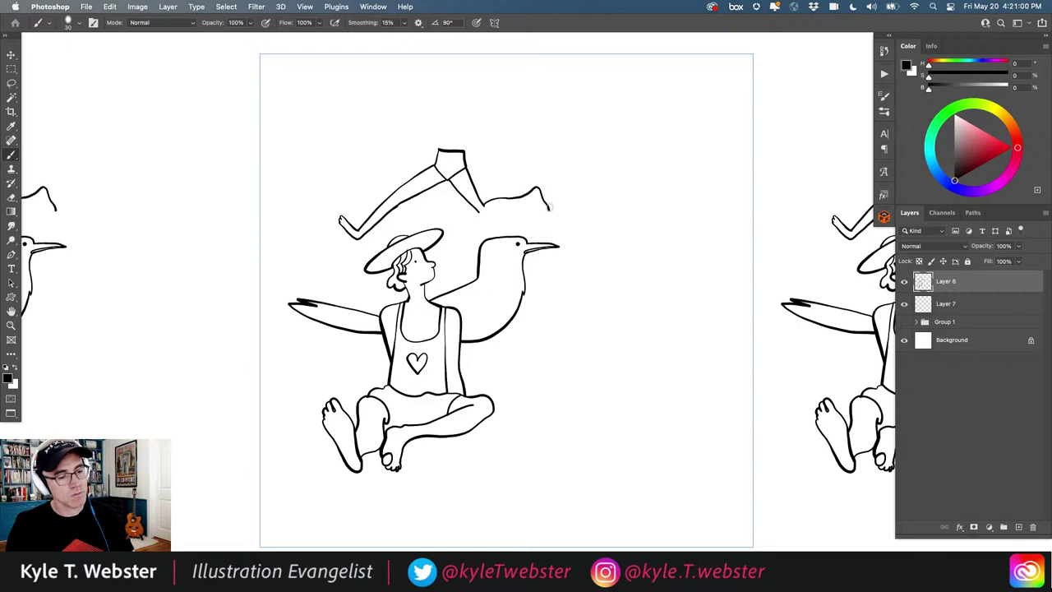
mouse_move(481, 212)
mouse_down()
mouse_move(539, 196)
mouse_move(544, 214)
mouse_up()
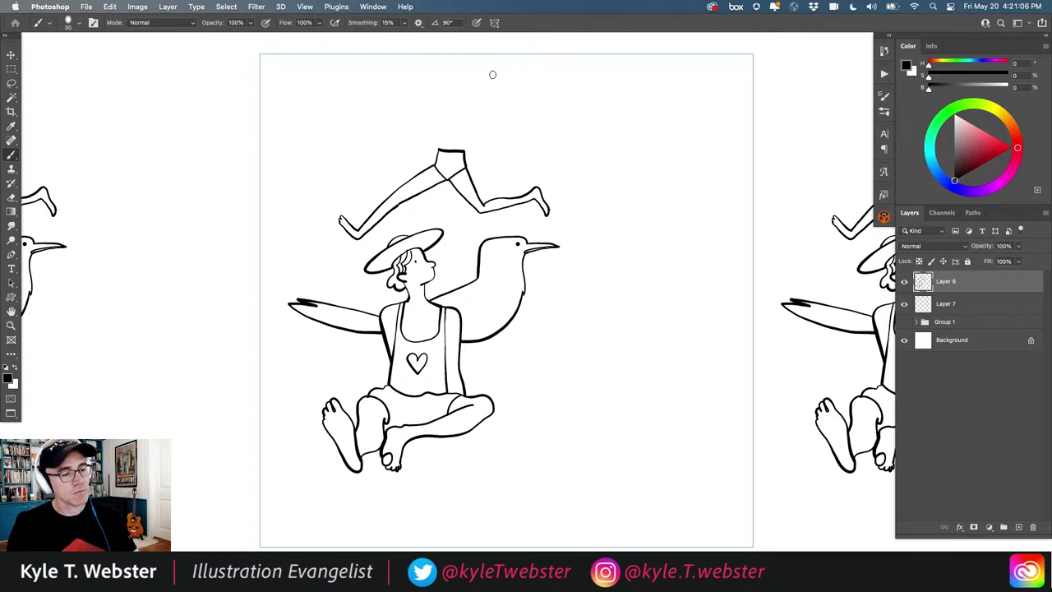
- Draw the runner's torso with a top's hem line and one outstretched arm with an open hand
scroll(438, 135, up, 2)
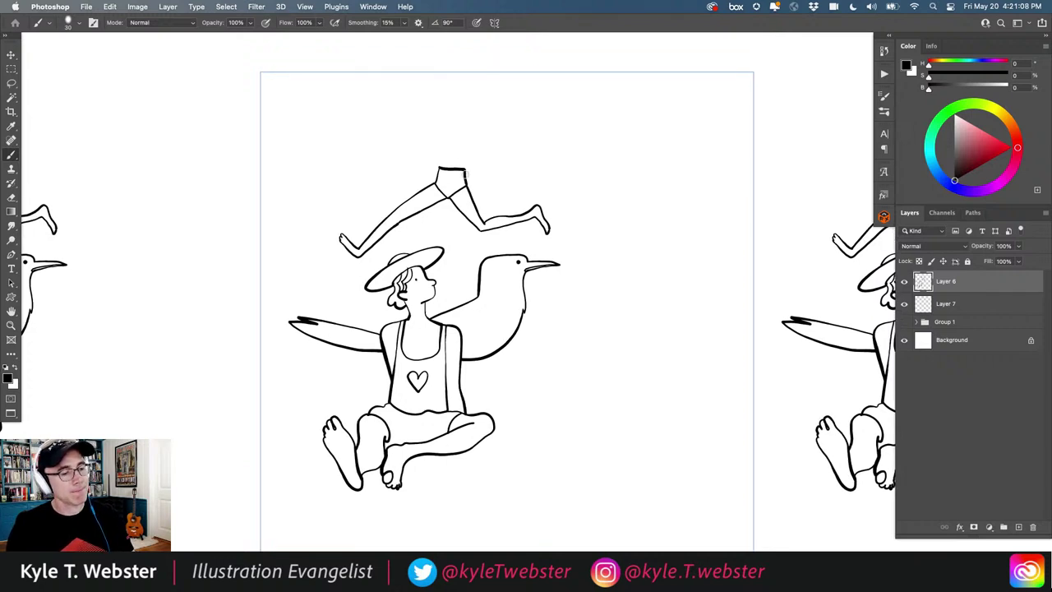
mouse_move(472, 134)
mouse_down()
mouse_move(446, 151)
mouse_move(392, 163)
mouse_move(461, 135)
mouse_up()
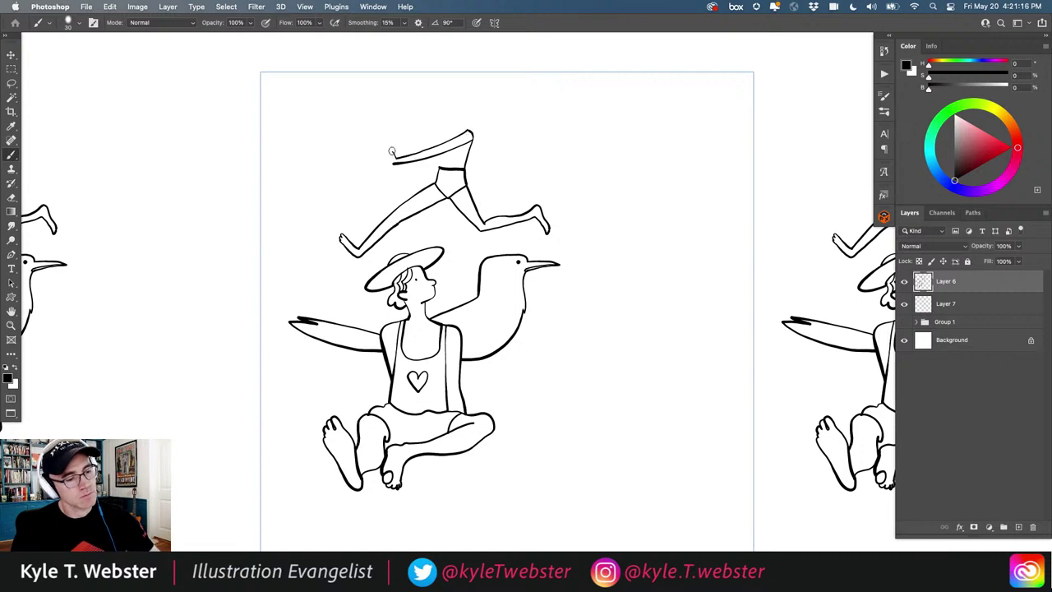
drag(388, 157, 377, 161)
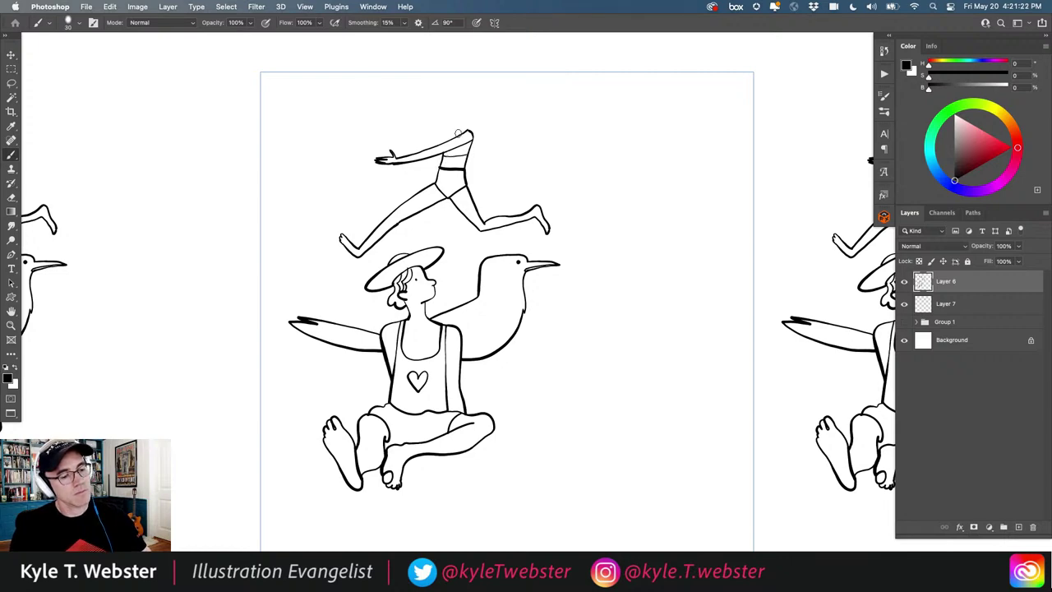
- Draw a large round ball outline around the runner's outstretched hand, and undo a stray stroke
super+click(443, 134)
super+click(437, 138)
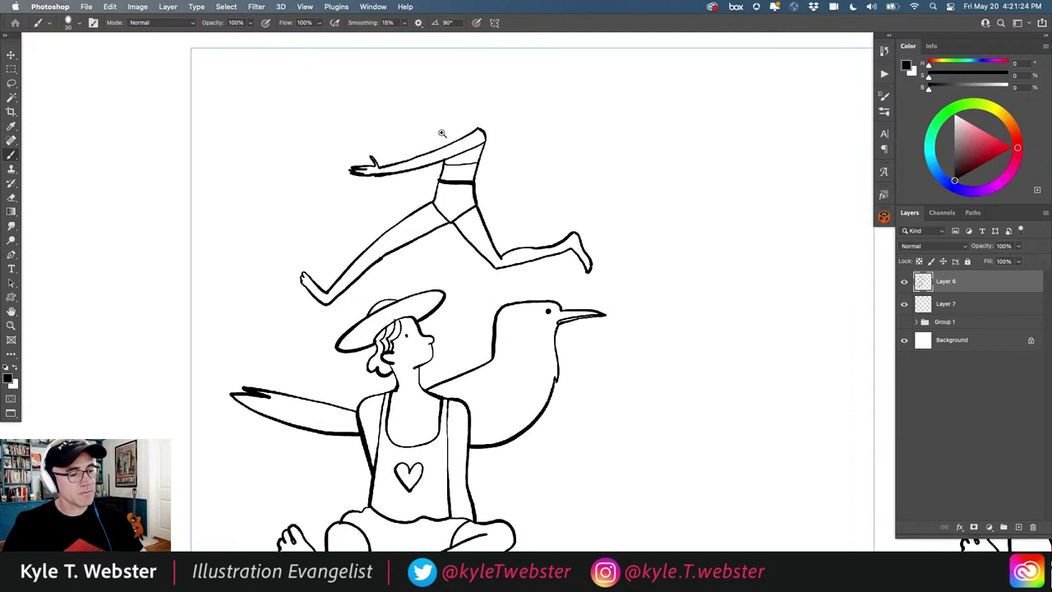
drag(401, 179, 449, 203)
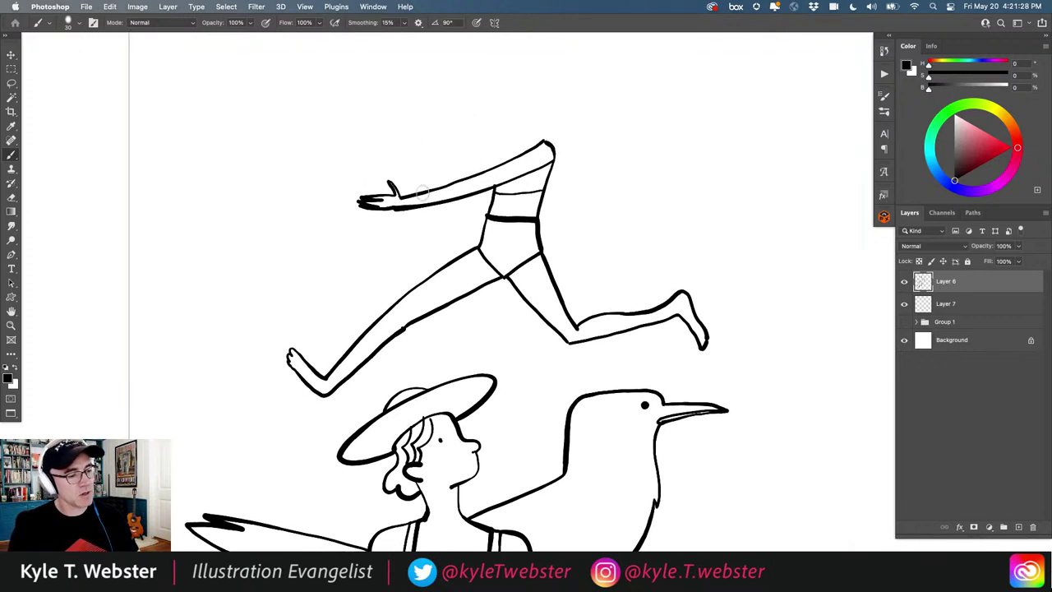
mouse_move(422, 194)
mouse_down()
mouse_move(413, 162)
mouse_move(395, 148)
mouse_move(352, 150)
mouse_move(324, 186)
mouse_move(325, 217)
mouse_move(372, 244)
mouse_move(418, 219)
mouse_move(428, 161)
mouse_move(386, 136)
mouse_move(339, 150)
mouse_move(319, 199)
mouse_move(347, 243)
mouse_move(378, 251)
mouse_move(438, 201)
mouse_up()
key(cmd+z)
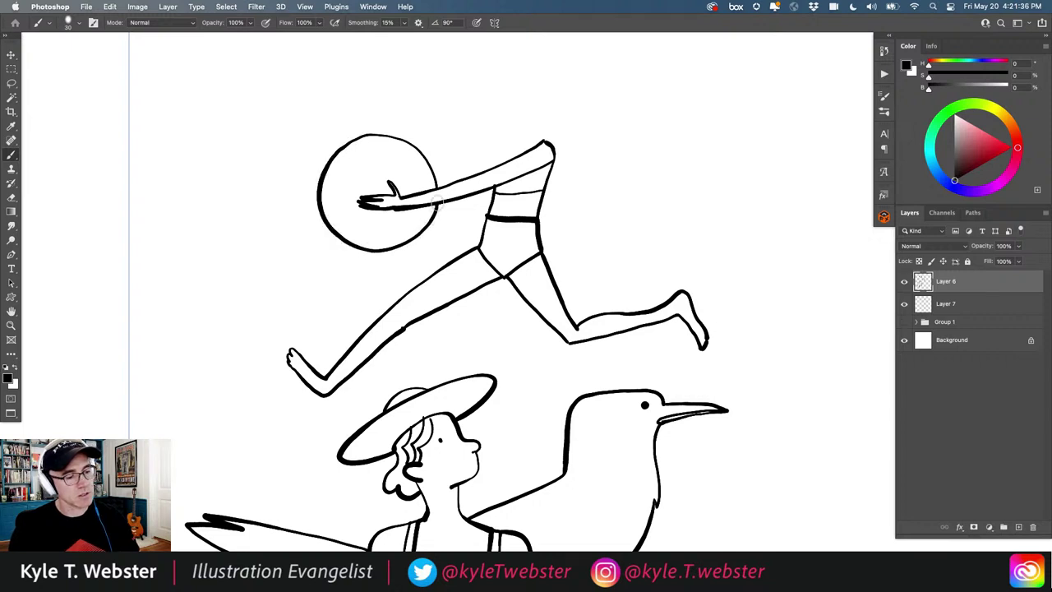
- Turn the ball into a beach ball with a small end cap and curved panel lines running around the runner's hand
mouse_move(328, 173)
mouse_down()
mouse_move(339, 211)
mouse_move(326, 216)
mouse_move(322, 200)
mouse_move(370, 139)
mouse_up()
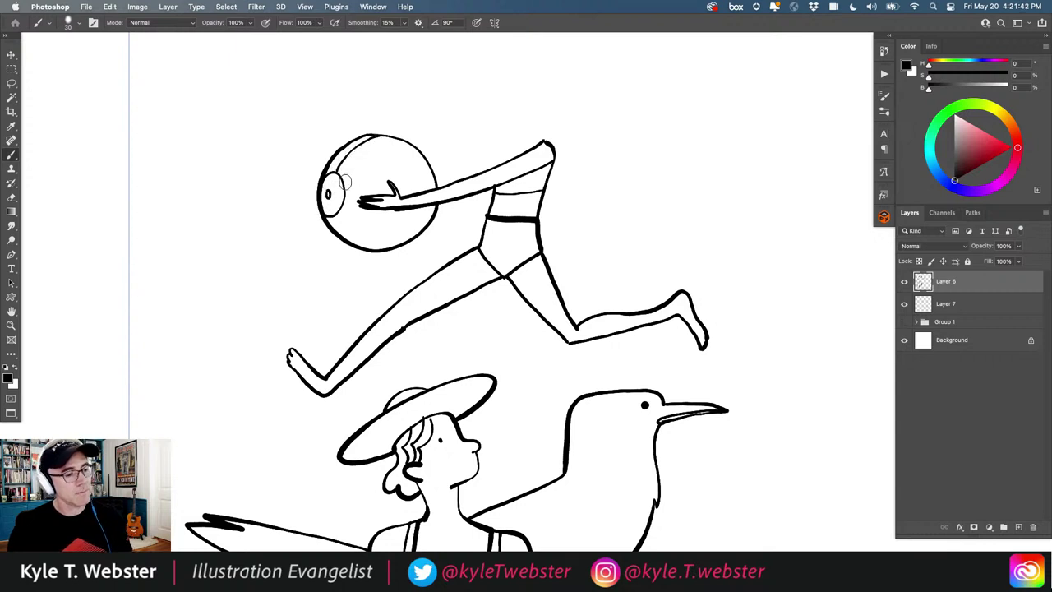
mouse_move(344, 183)
mouse_down()
mouse_move(374, 169)
mouse_move(434, 172)
mouse_up()
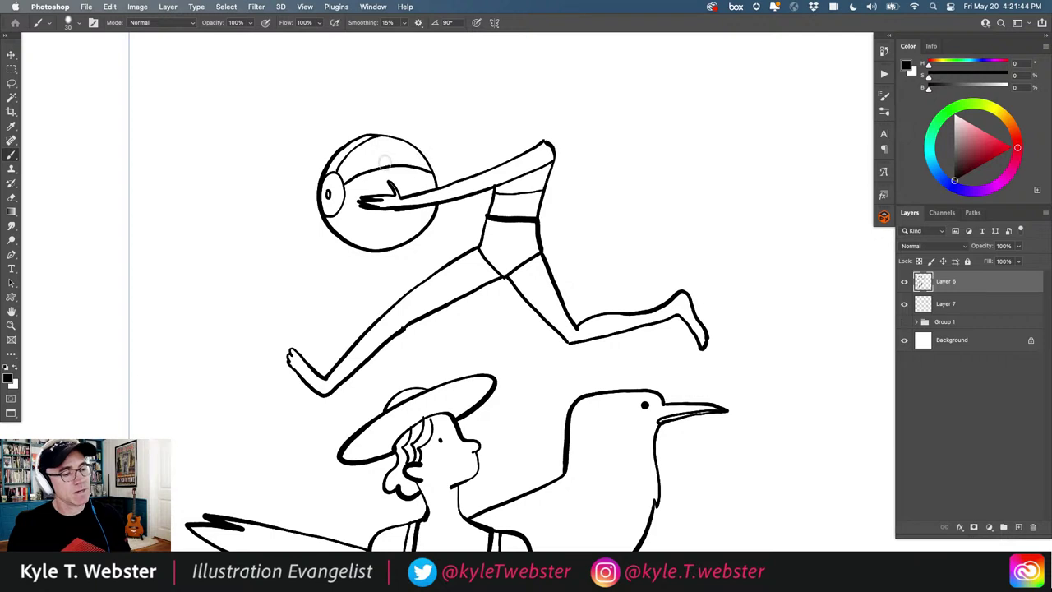
drag(343, 208, 409, 240)
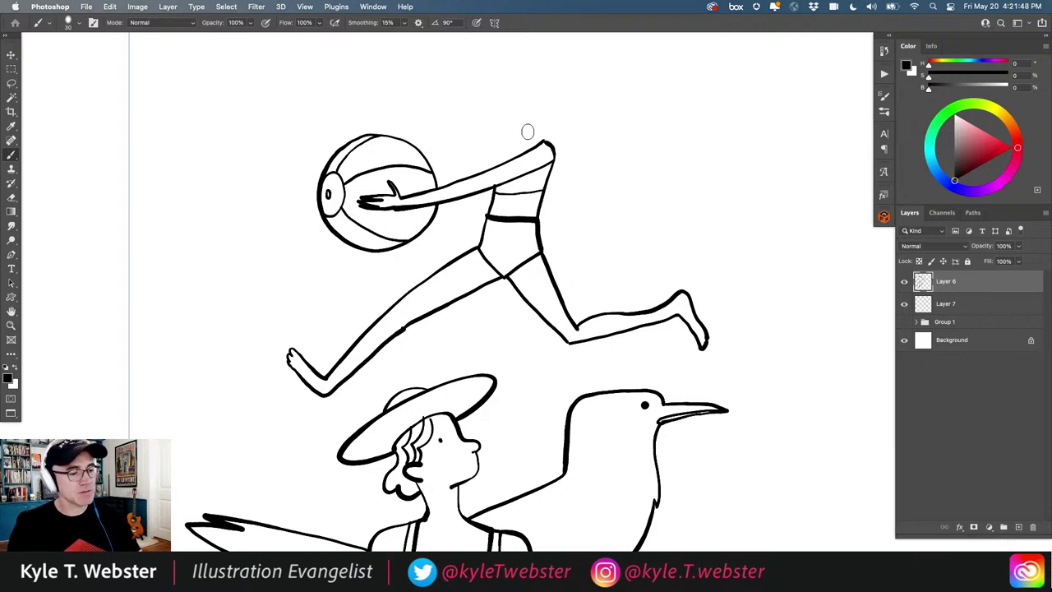
- Draw the runner's neck, profile face with eye and ear, curly hair streaming backward, and a second arm reaching to the beach ball
mouse_move(495, 168)
mouse_down()
mouse_move(507, 147)
mouse_move(505, 160)
mouse_up()
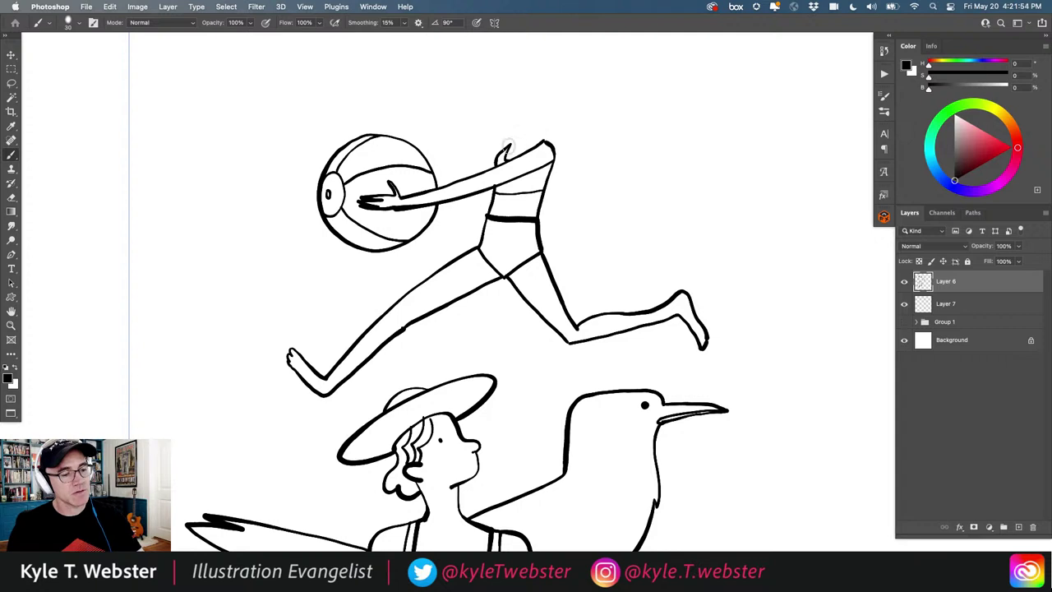
mouse_move(509, 148)
mouse_down()
mouse_move(520, 124)
mouse_move(504, 122)
mouse_move(509, 83)
mouse_up()
click(518, 93)
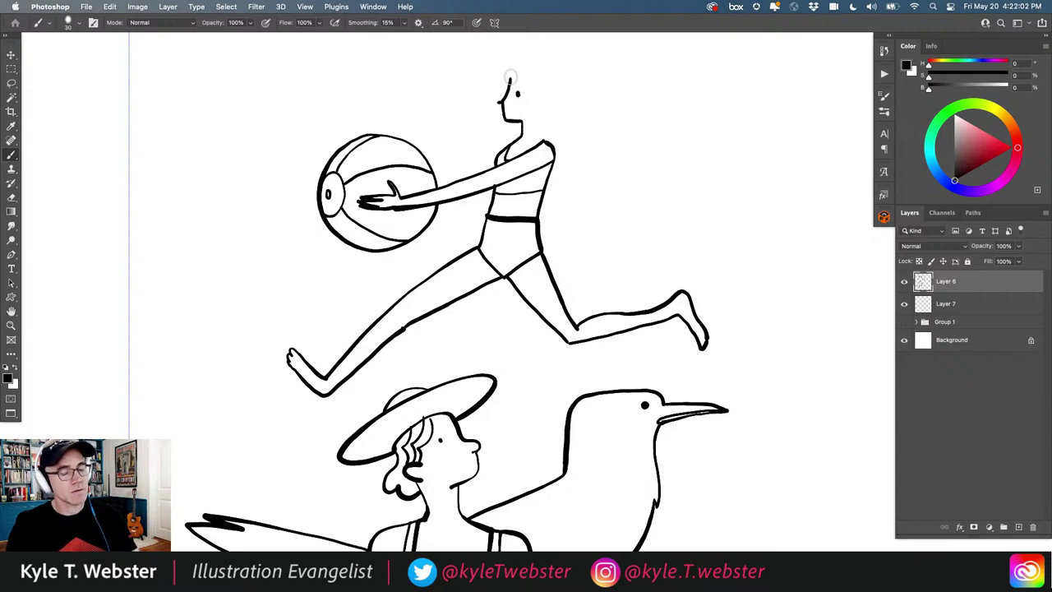
mouse_move(509, 76)
mouse_down()
mouse_move(529, 55)
mouse_move(577, 57)
mouse_move(613, 82)
mouse_move(614, 100)
mouse_move(599, 115)
mouse_move(569, 108)
mouse_move(539, 132)
mouse_move(542, 143)
mouse_up()
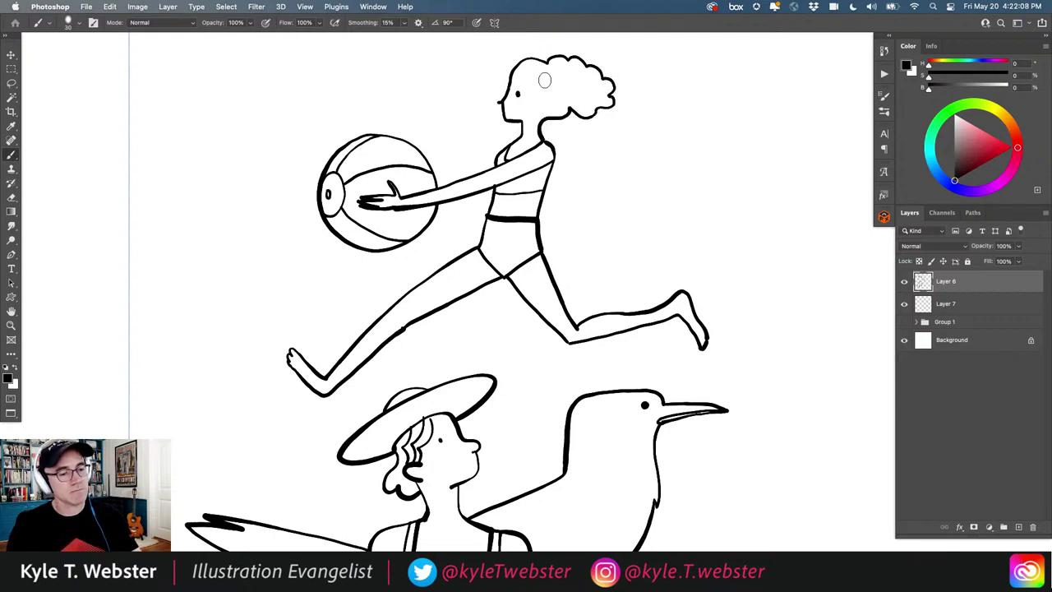
mouse_move(540, 94)
mouse_down()
mouse_move(543, 104)
mouse_move(525, 80)
mouse_move(541, 83)
mouse_move(521, 75)
mouse_move(548, 95)
mouse_up()
key(super+z)
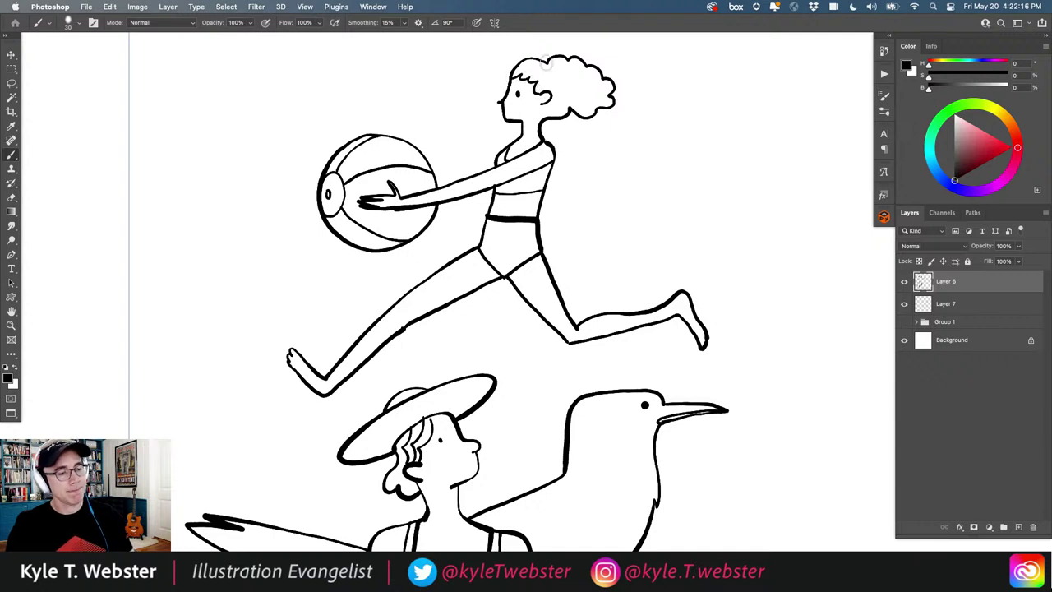
drag(498, 155, 437, 178)
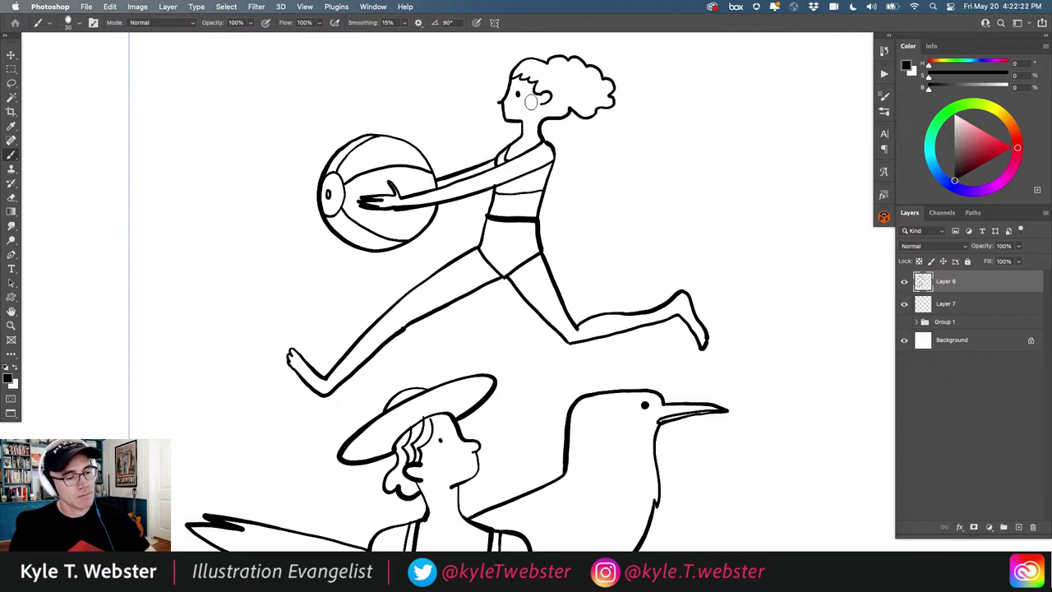
- Draw a leaping sea creature in front of the beach ball, with a curved body behind the runner's front foot and a fingered flipper
key(super+minus)
key(super+minus)
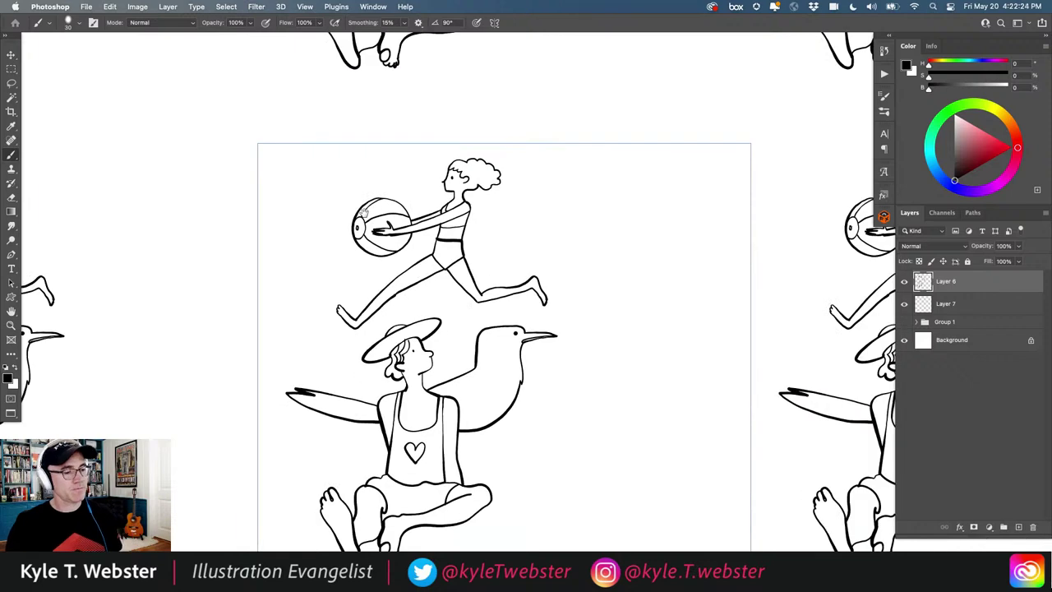
drag(328, 316, 296, 273)
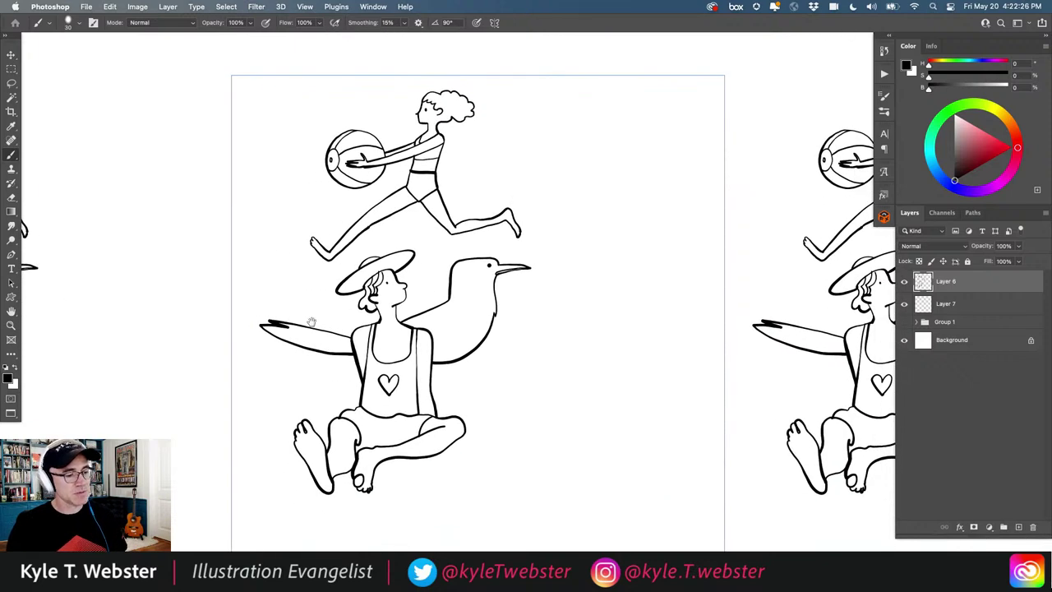
drag(312, 321, 279, 300)
drag(254, 264, 320, 271)
super+click(329, 257)
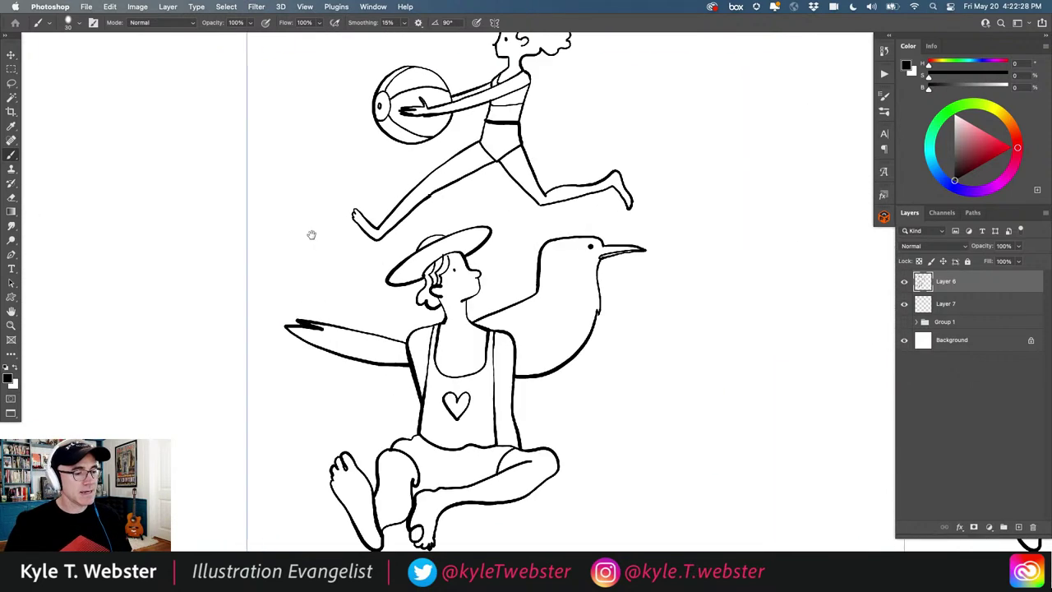
drag(313, 235, 355, 264)
mouse_move(351, 217)
mouse_down()
mouse_move(385, 232)
mouse_move(395, 275)
mouse_up()
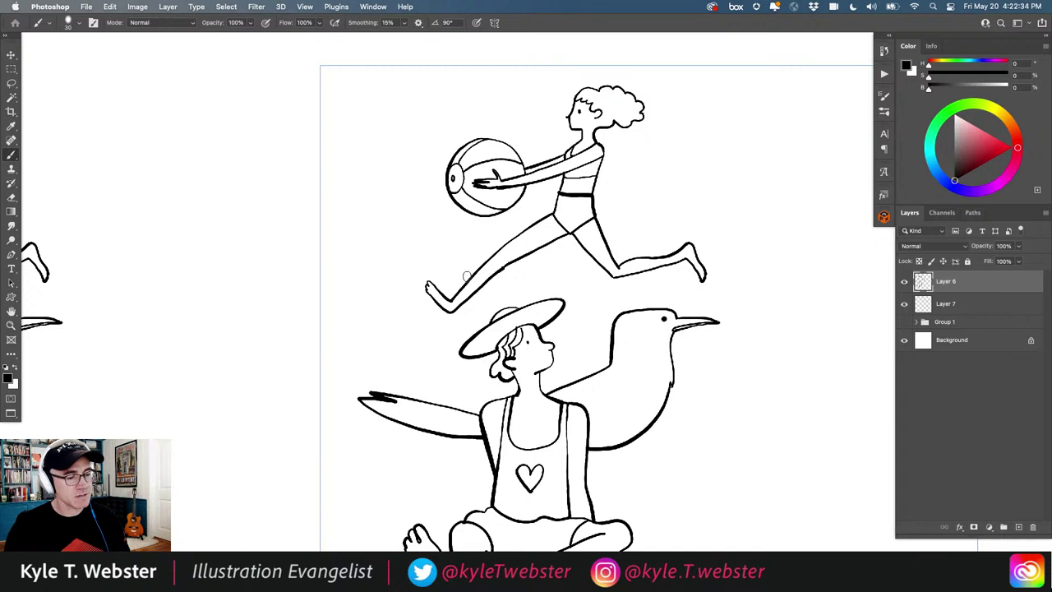
mouse_move(467, 280)
mouse_down()
mouse_move(424, 216)
mouse_move(400, 125)
mouse_move(382, 136)
mouse_move(383, 156)
mouse_up()
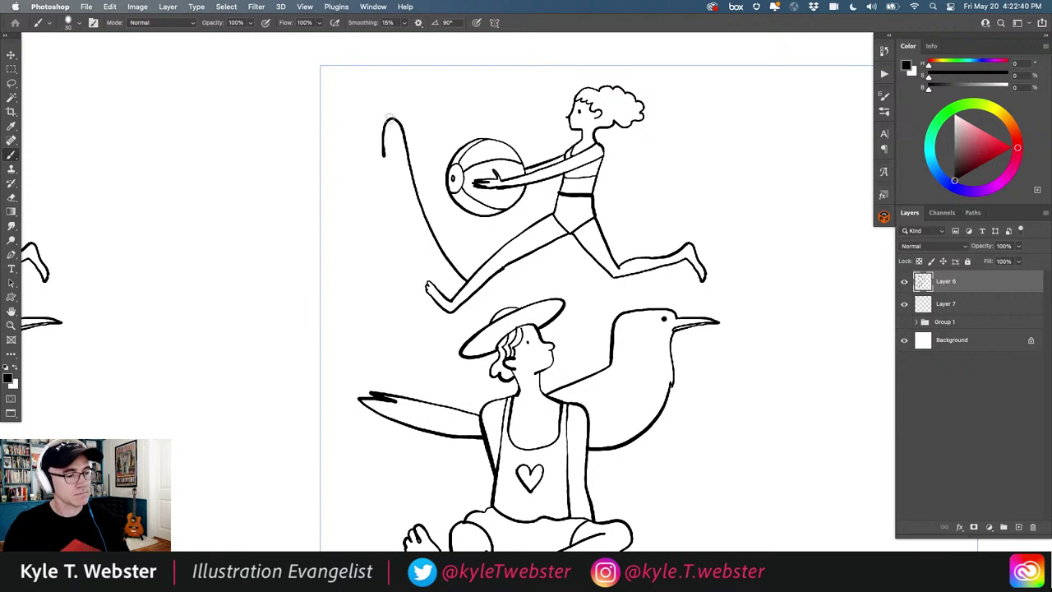
mouse_move(374, 126)
mouse_down()
mouse_move(363, 191)
mouse_move(386, 234)
mouse_move(377, 263)
mouse_move(393, 279)
mouse_move(389, 226)
mouse_up()
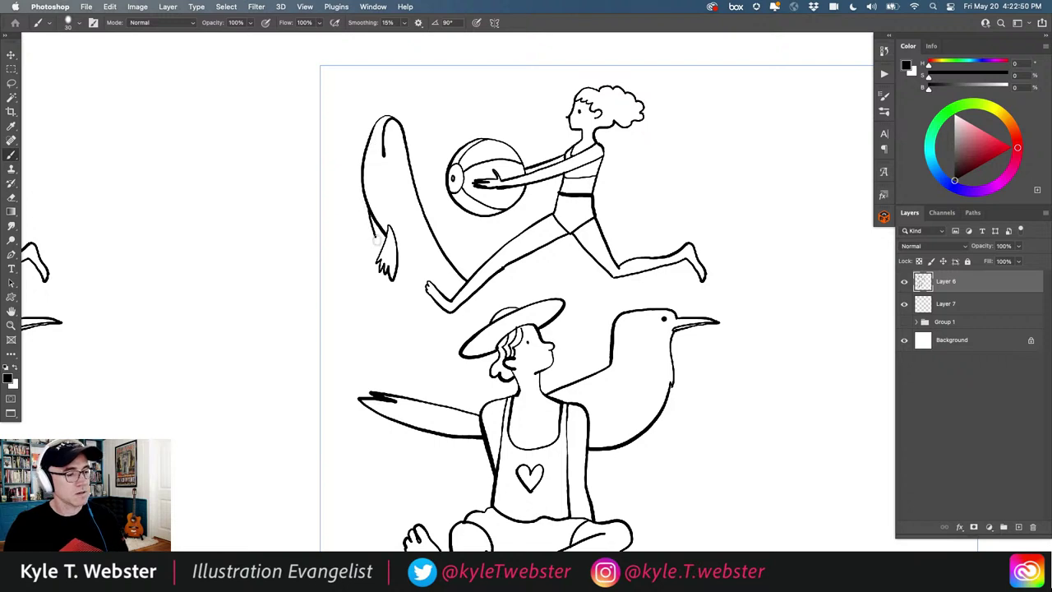
mouse_move(396, 272)
mouse_down()
mouse_move(411, 285)
mouse_move(397, 246)
mouse_up()
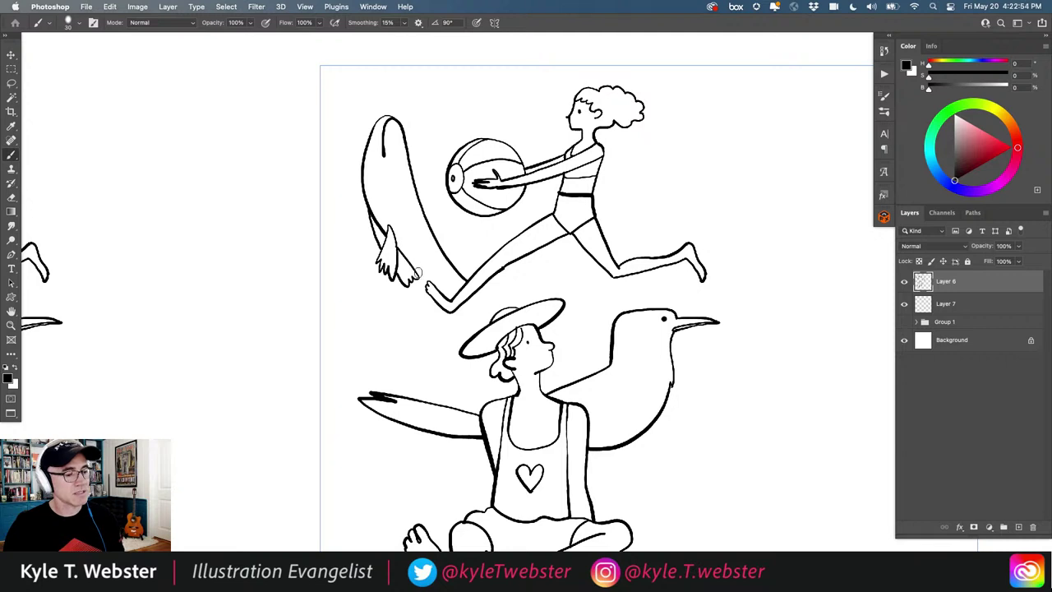
key(super+z)
key(super+z)
key(super+z)
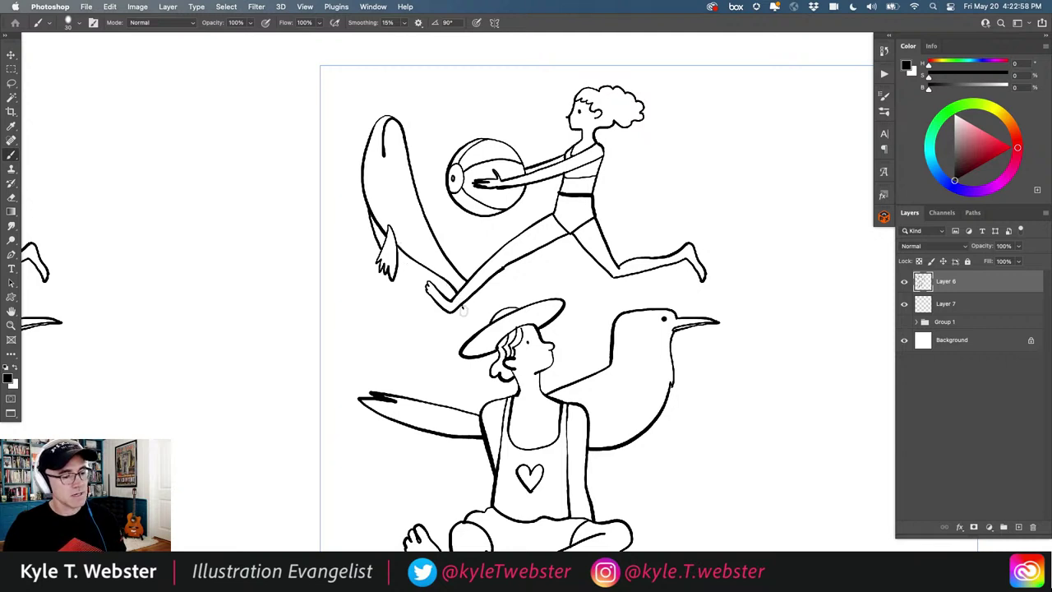
- Draw the sea creature's tail passing behind the seated figure's hat, and add rear flippers on its belly and back
mouse_move(462, 310)
mouse_down()
mouse_move(448, 383)
mouse_move(474, 359)
mouse_up()
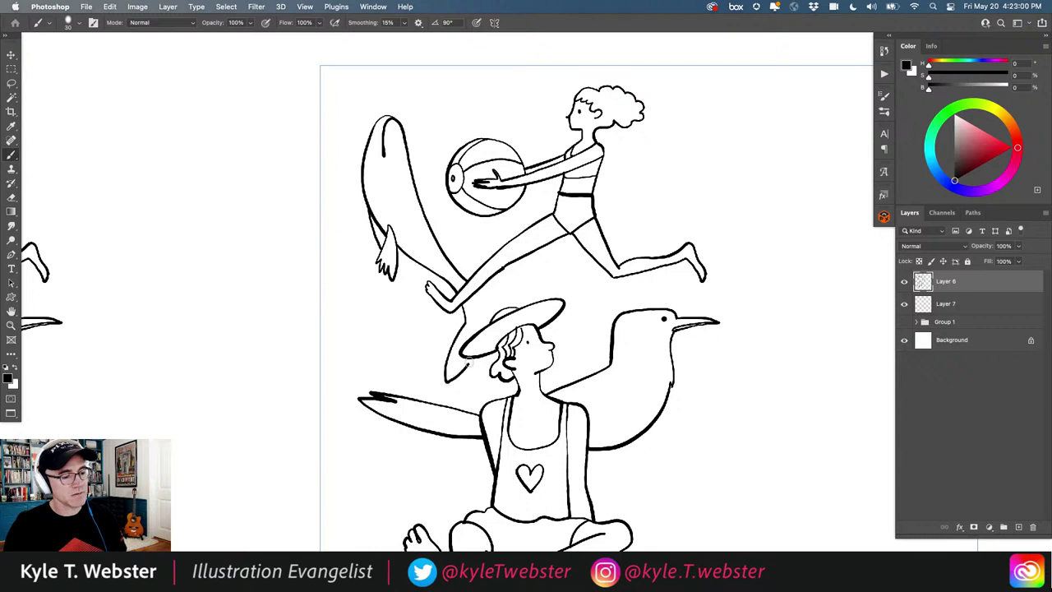
drag(473, 288, 501, 313)
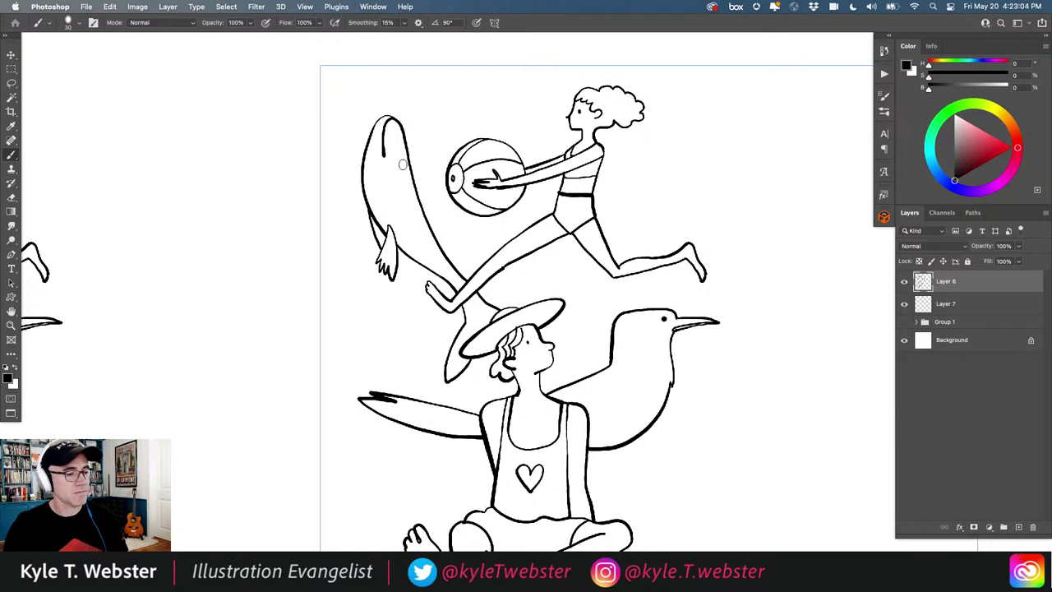
drag(398, 265, 415, 268)
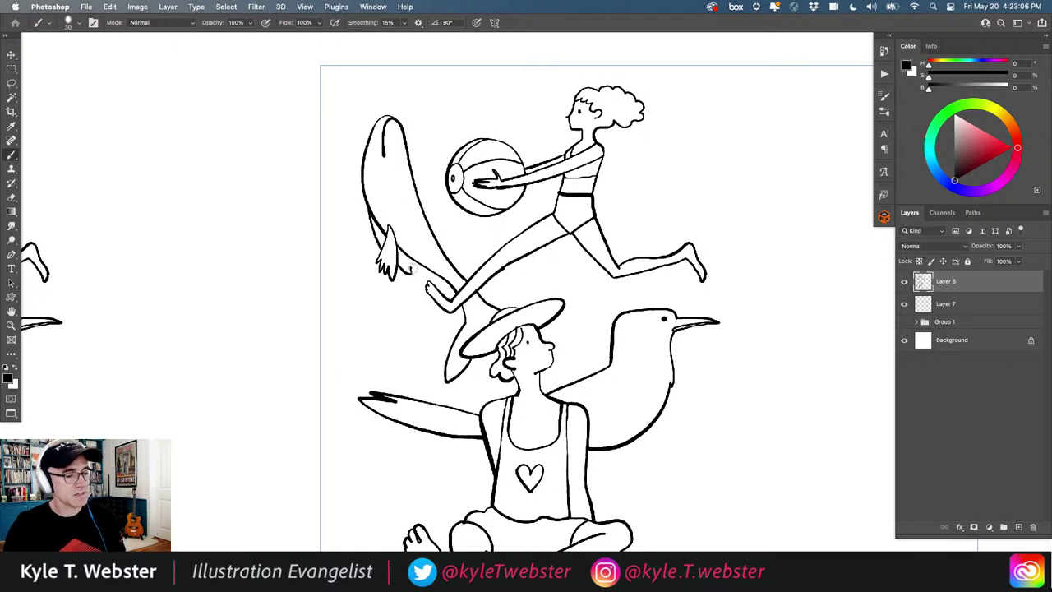
drag(420, 207, 448, 237)
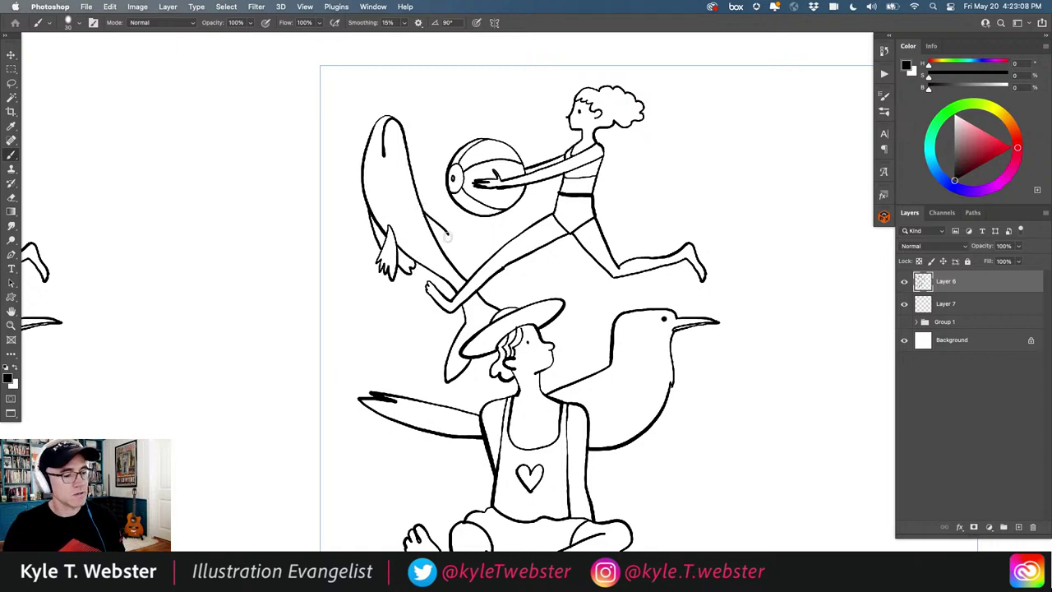
- Give the sea creature a small round eye and a curved smile
scroll(374, 156, up, 2)
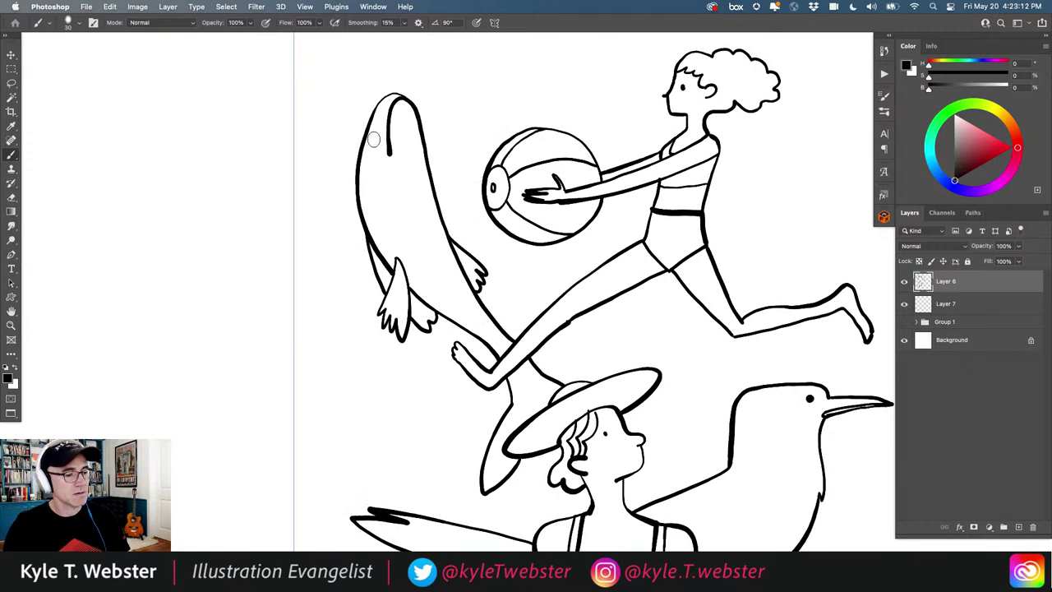
drag(370, 140, 374, 144)
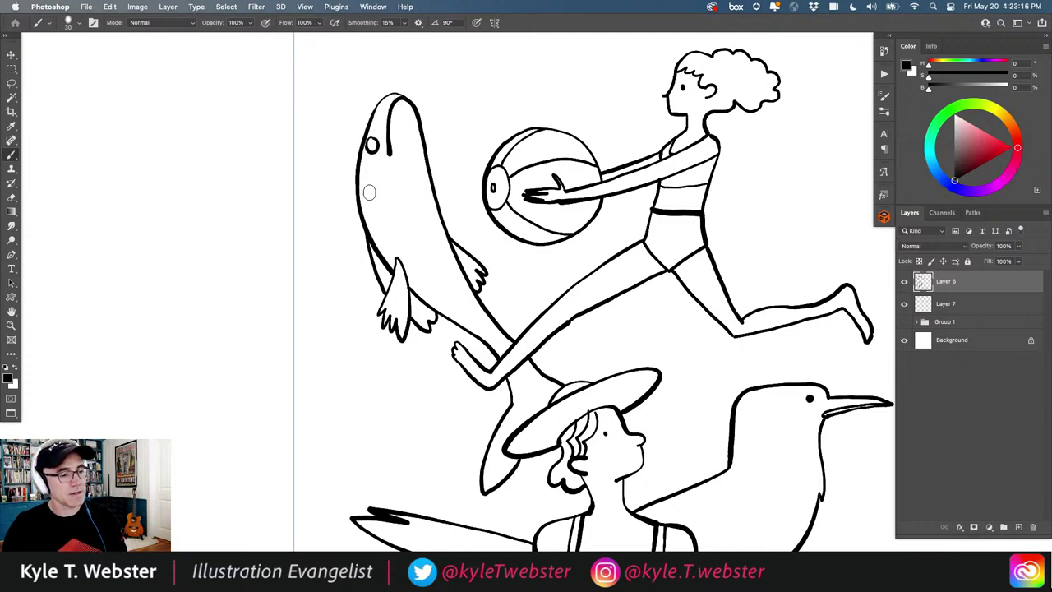
mouse_move(371, 200)
mouse_down()
mouse_move(378, 211)
mouse_move(395, 184)
mouse_up()
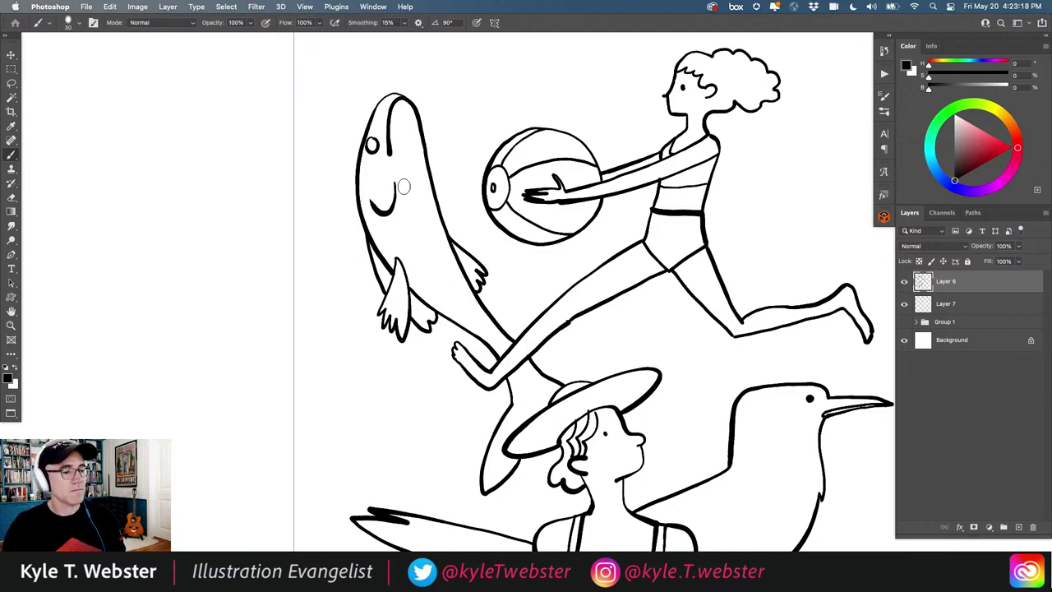
mouse_move(401, 292)
mouse_down()
mouse_move(352, 309)
mouse_move(351, 295)
mouse_up()
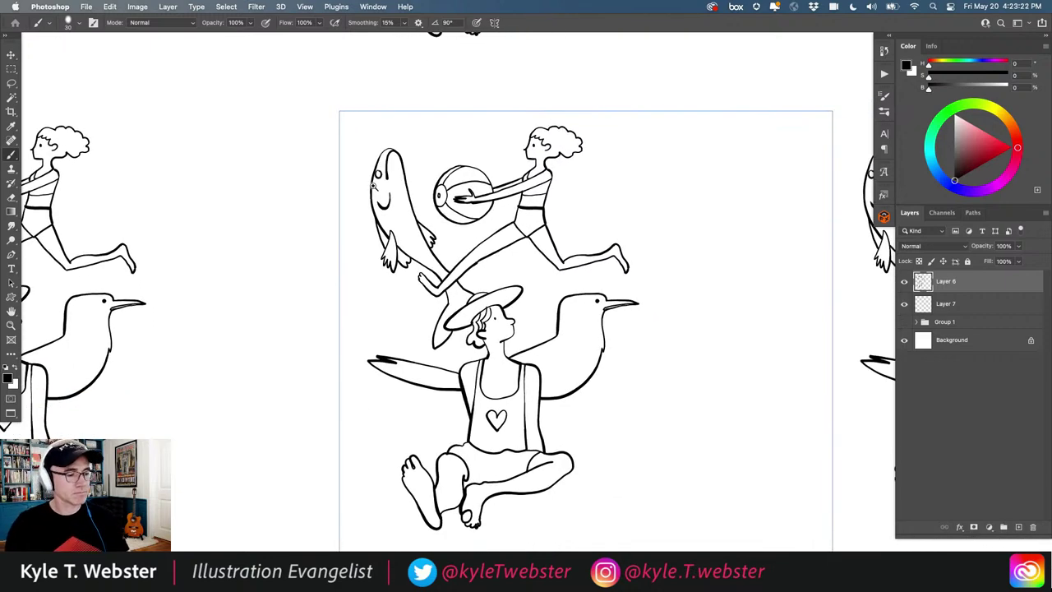
- Draw small water drops around the sea creature, one beside the beach ball and two below the flippers
scroll(381, 233, up, 2)
mouse_move(430, 159)
mouse_down()
mouse_move(438, 140)
mouse_move(434, 158)
mouse_up()
super+click(374, 262)
mouse_move(431, 317)
mouse_down()
mouse_move(409, 316)
mouse_move(426, 313)
mouse_up()
mouse_move(440, 360)
mouse_down()
mouse_move(433, 374)
mouse_move(446, 361)
mouse_up()
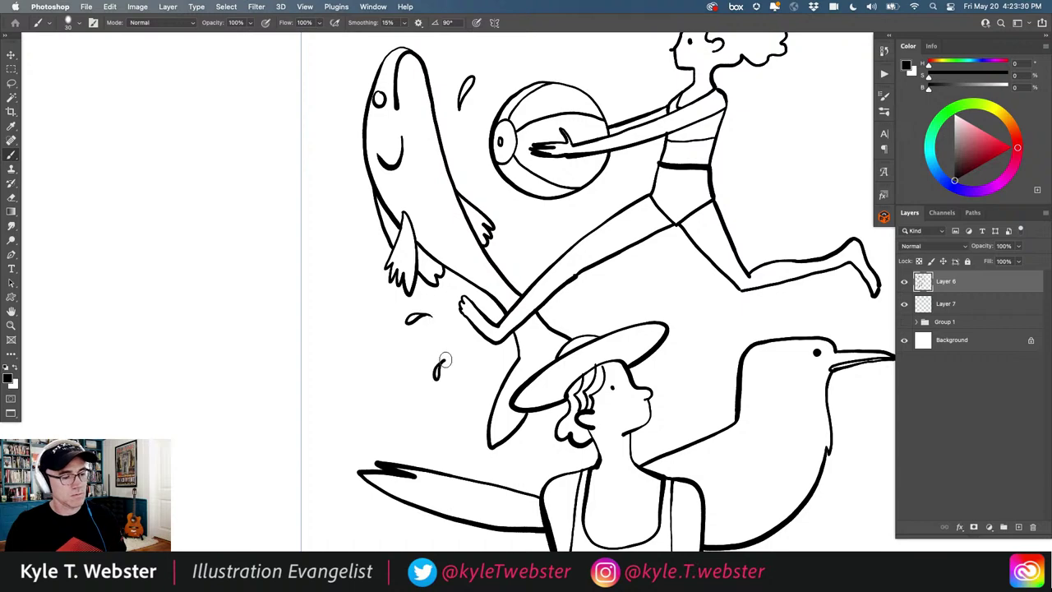
scroll(429, 313, down, 3)
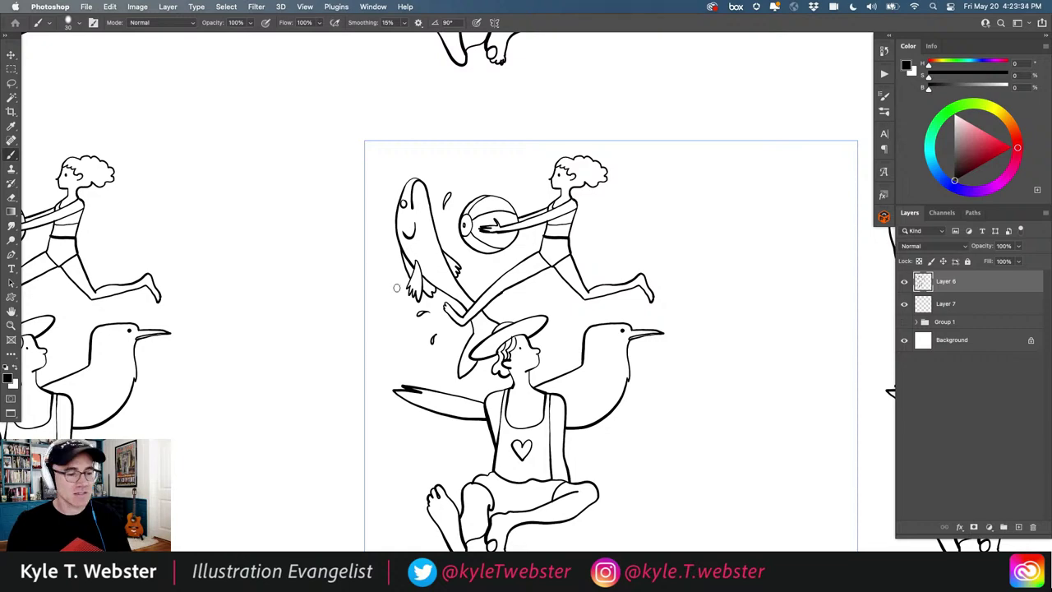
drag(396, 288, 314, 265)
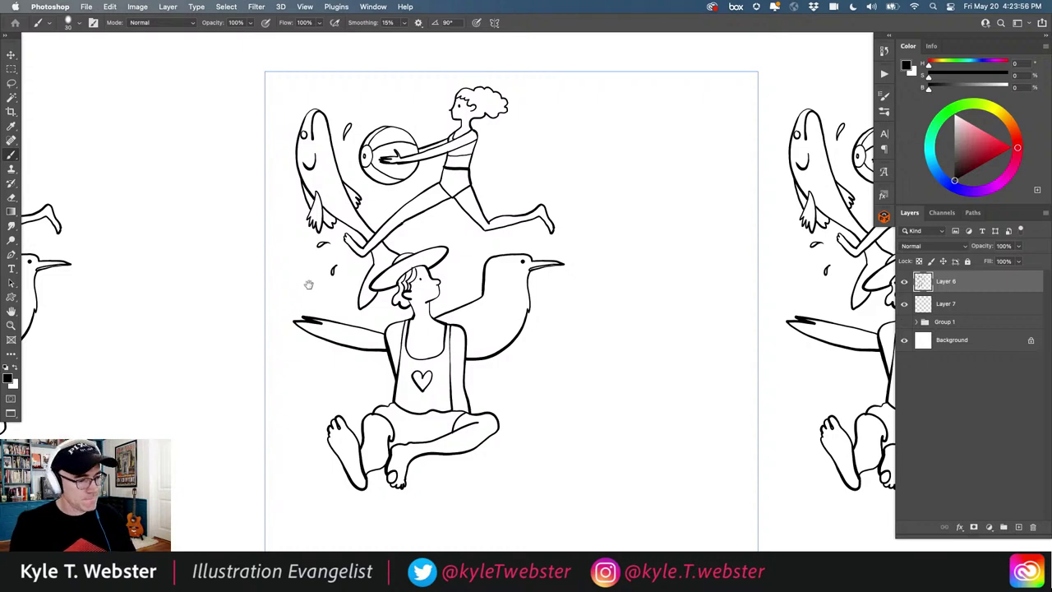
drag(306, 282, 279, 281)
drag(305, 375, 270, 354)
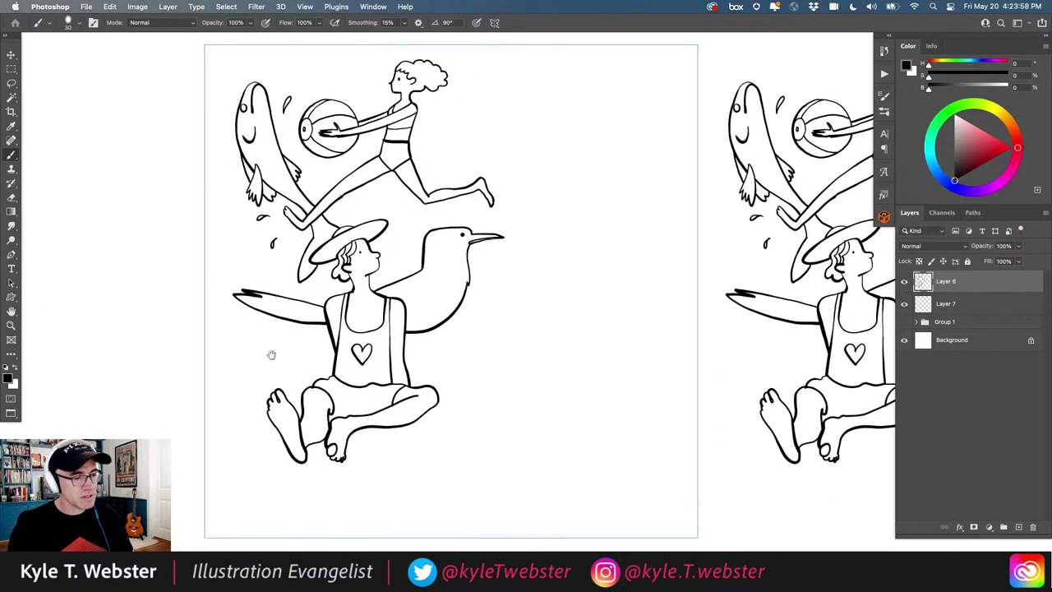
click(255, 342)
key(ctrl+z)
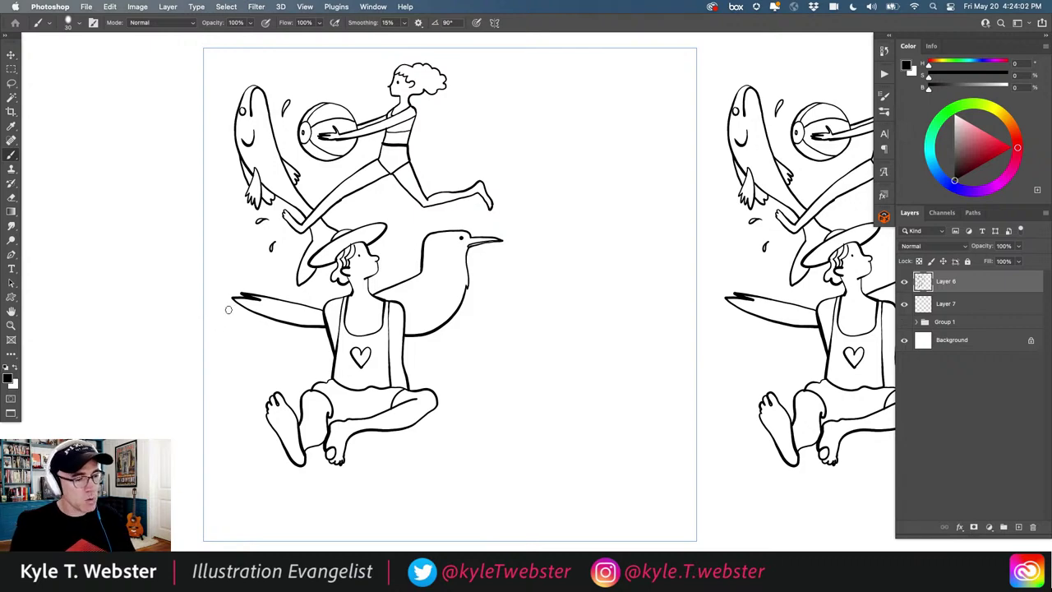
- Draw a jagged splash outline across the tile's side edge, starting just above the bird's tail and ending in spiky peaks
drag(229, 309, 324, 308)
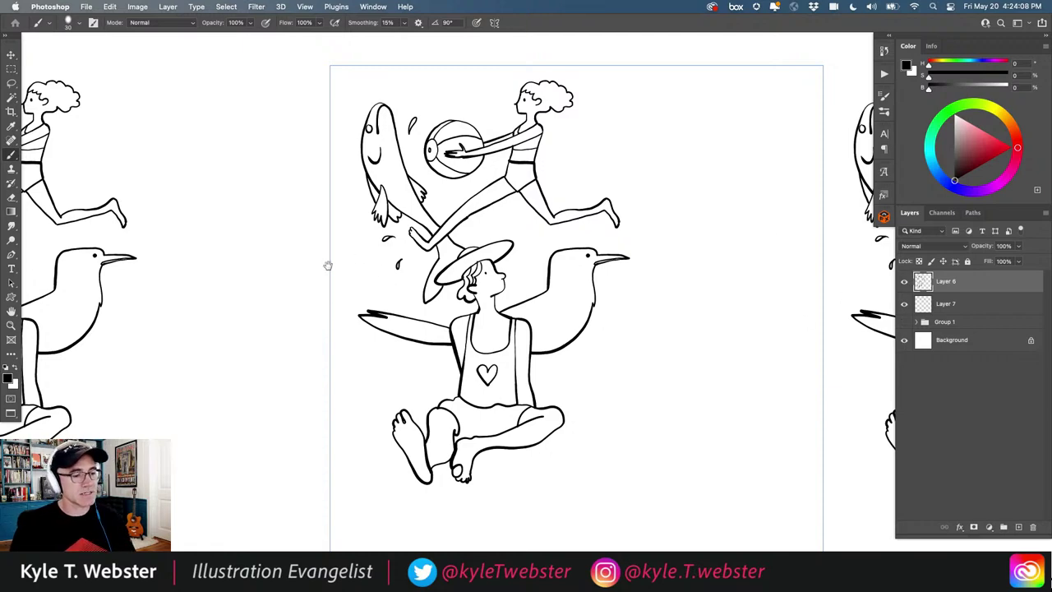
drag(328, 266, 395, 279)
super+click(369, 296)
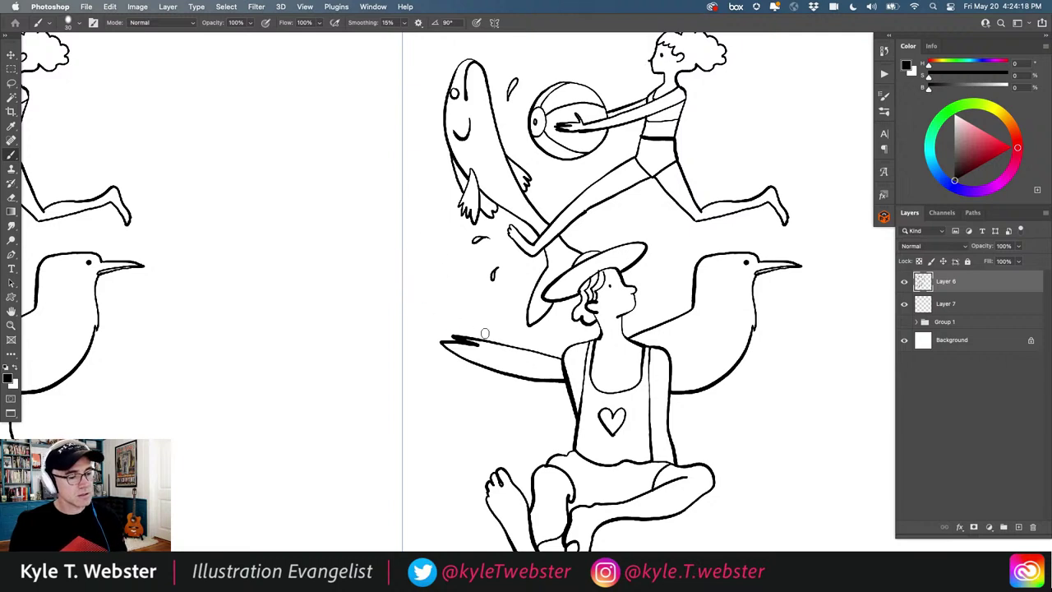
mouse_move(472, 309)
mouse_down()
mouse_move(422, 288)
mouse_move(355, 284)
mouse_move(325, 253)
mouse_move(328, 281)
mouse_move(312, 280)
mouse_move(321, 300)
mouse_move(293, 324)
mouse_move(314, 343)
mouse_up()
drag(319, 306, 265, 308)
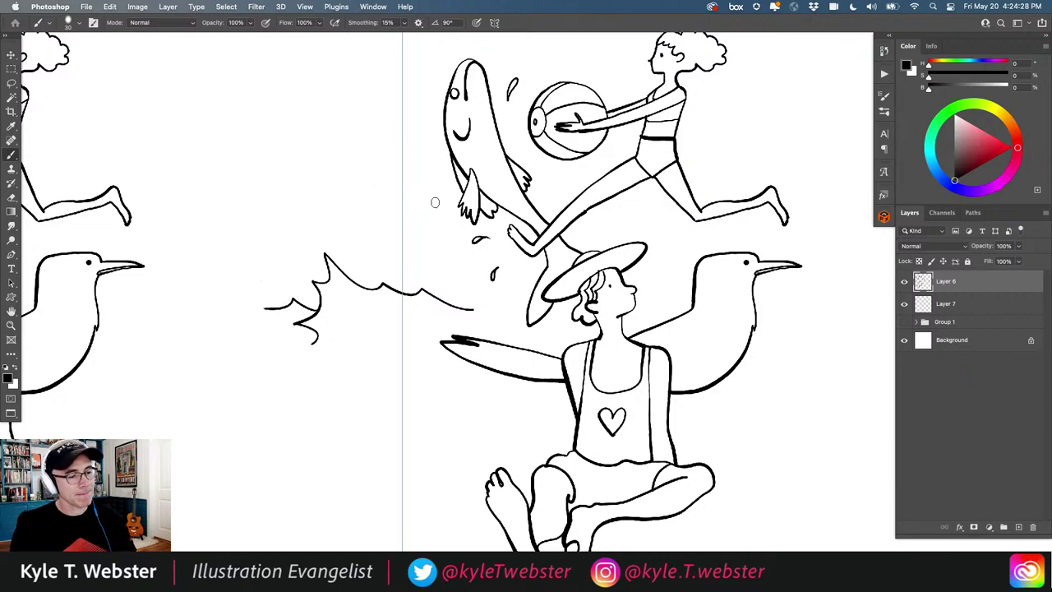
drag(412, 251, 438, 185)
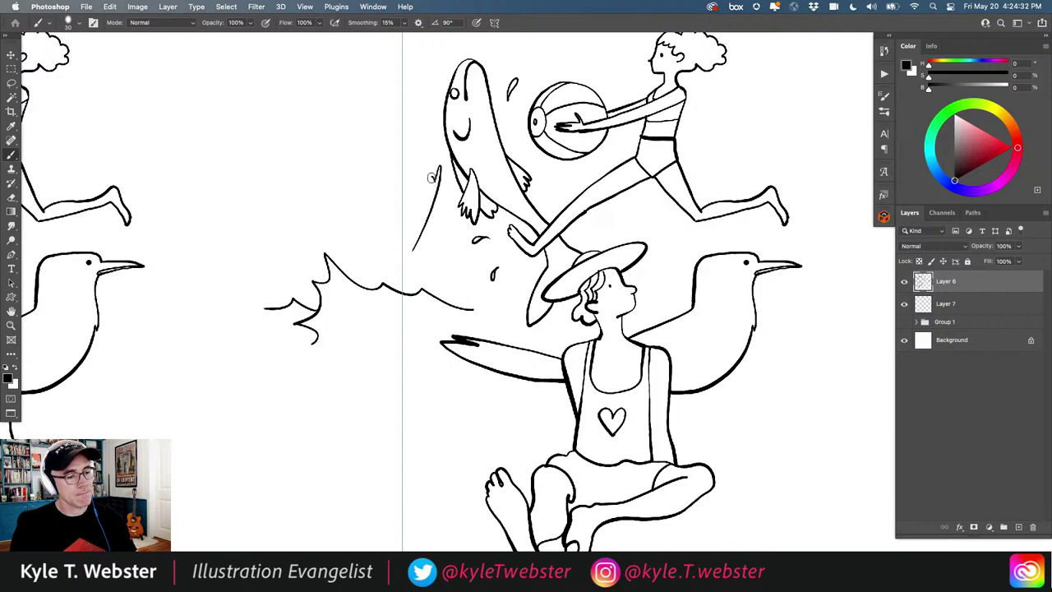
scroll(402, 234, up, 1)
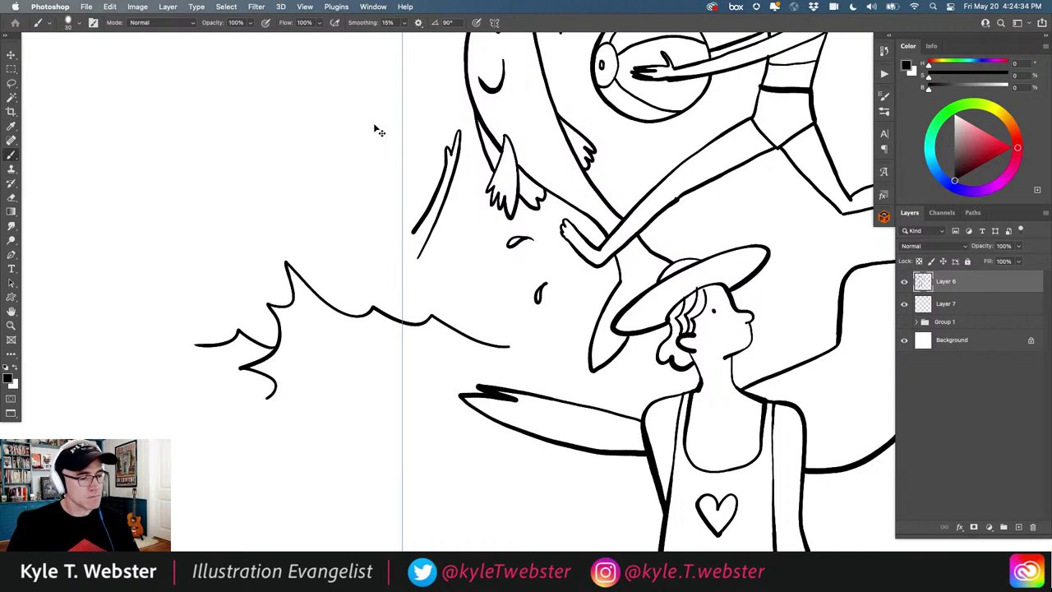
key(super+z)
- Draw a laughing swimmer's face above the jagged splash, with ears and a tall cap
mouse_move(385, 223)
mouse_down()
mouse_move(346, 219)
mouse_move(349, 250)
mouse_move(374, 261)
mouse_move(385, 221)
mouse_move(358, 230)
mouse_move(377, 240)
mouse_move(360, 247)
mouse_move(378, 245)
mouse_move(363, 243)
mouse_up()
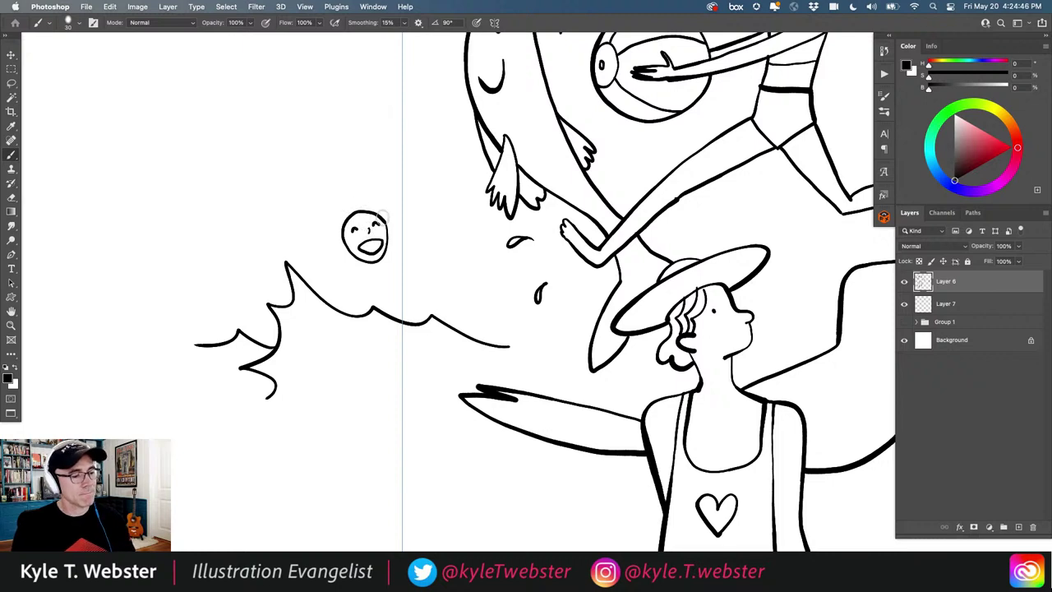
mouse_move(375, 206)
mouse_down()
mouse_move(356, 185)
mouse_move(343, 227)
mouse_move(345, 206)
mouse_move(339, 216)
mouse_move(340, 250)
mouse_move(390, 242)
mouse_up()
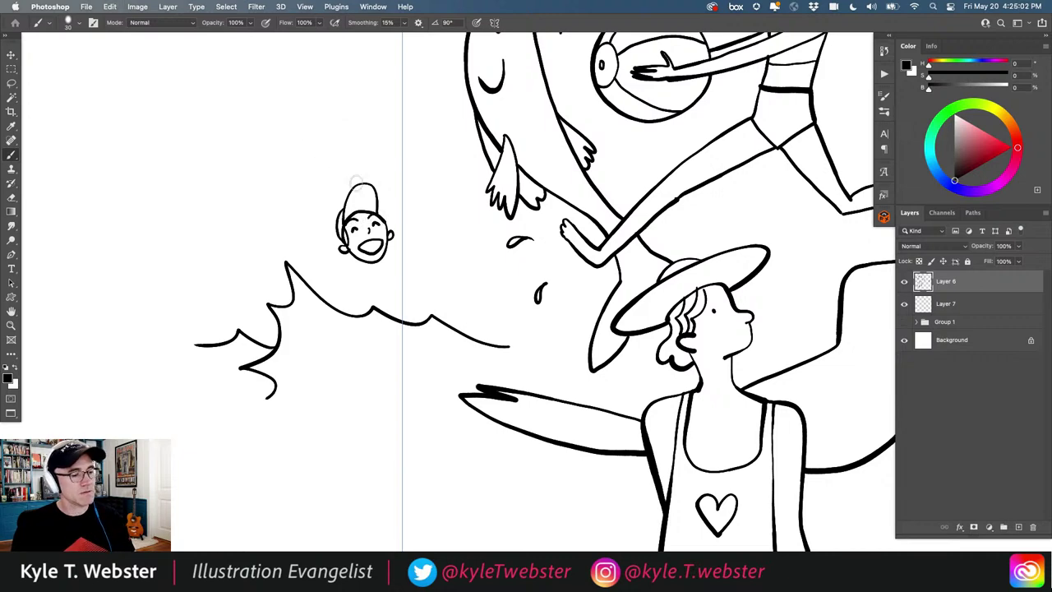
scroll(309, 231, left, 2)
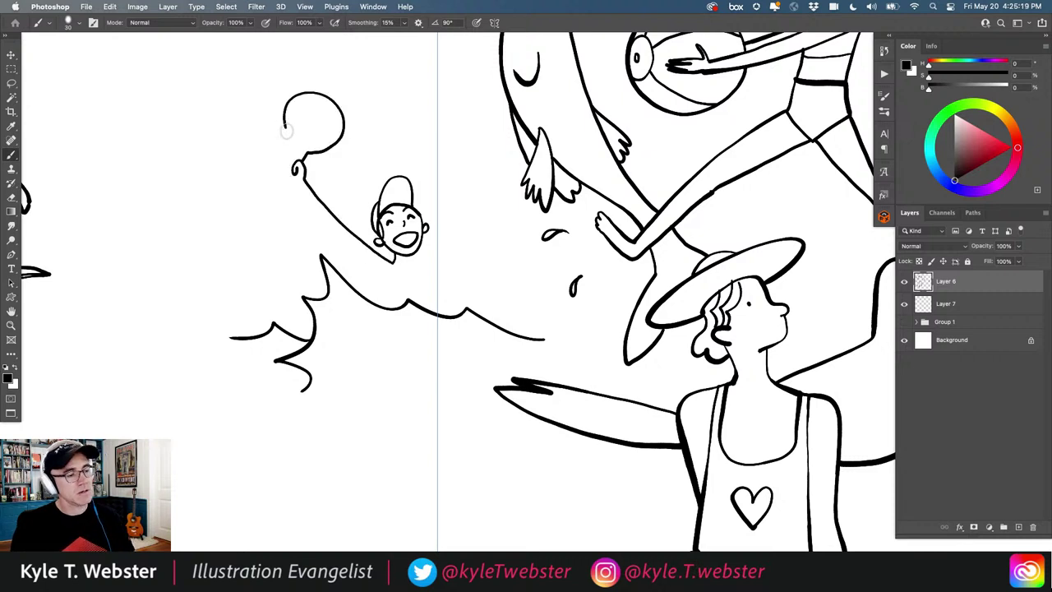
- Draw the swimmer's raised arm holding a round paddle, with a gripping fist and the arm's lower contour running into the splash
drag(286, 131, 300, 151)
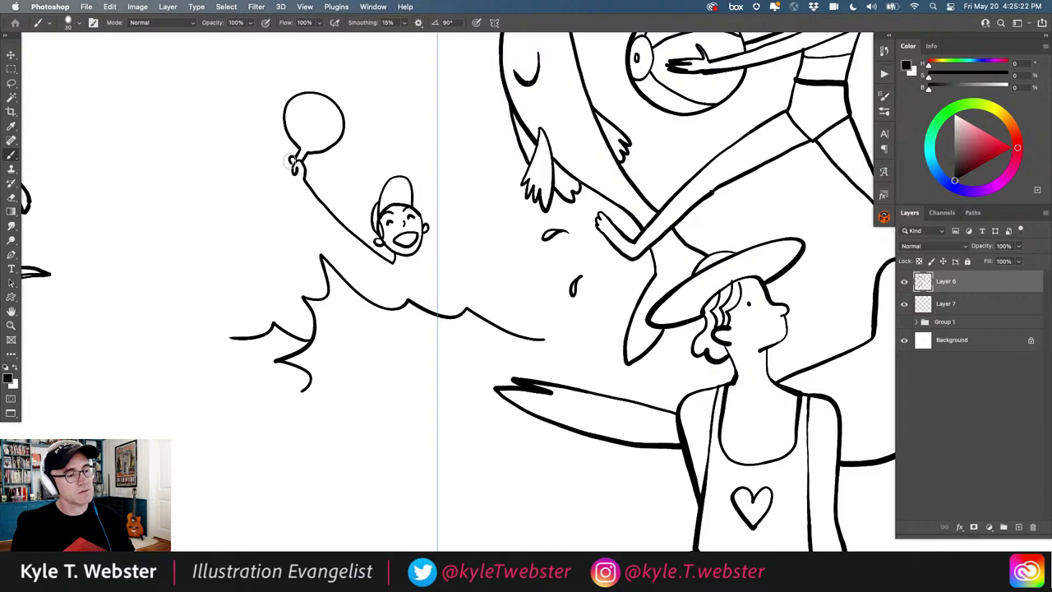
mouse_move(284, 165)
mouse_down()
mouse_move(286, 178)
mouse_move(292, 168)
mouse_up()
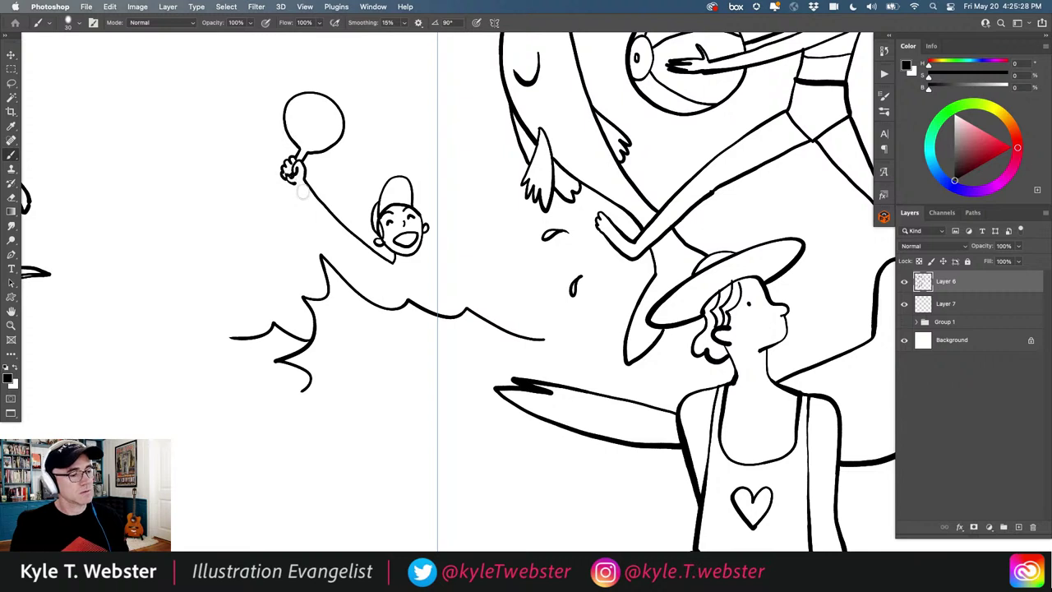
drag(294, 183, 386, 309)
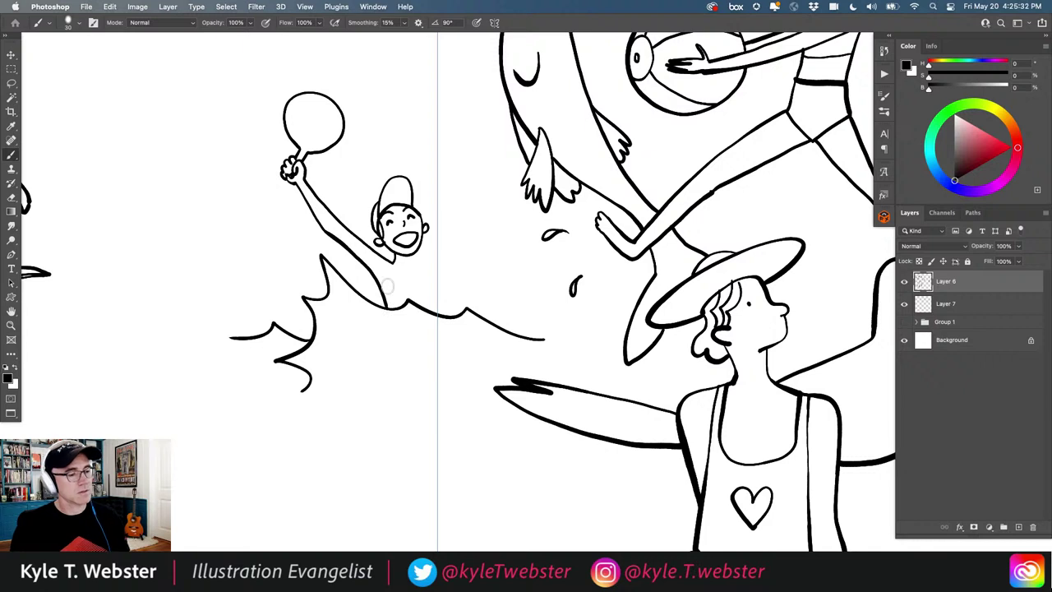
- Draw the swimmer's other shoulder, the side of the torso and a bent arm with a clenched fist across the tile edge
mouse_move(408, 257)
mouse_down()
mouse_move(462, 256)
mouse_move(480, 271)
mouse_move(485, 222)
mouse_up()
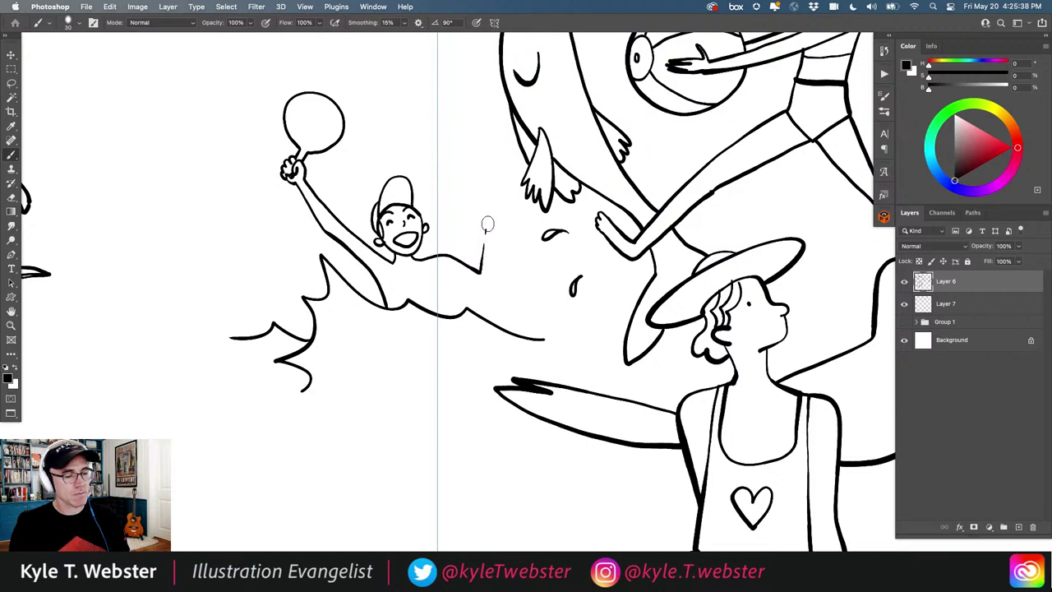
key(super+z)
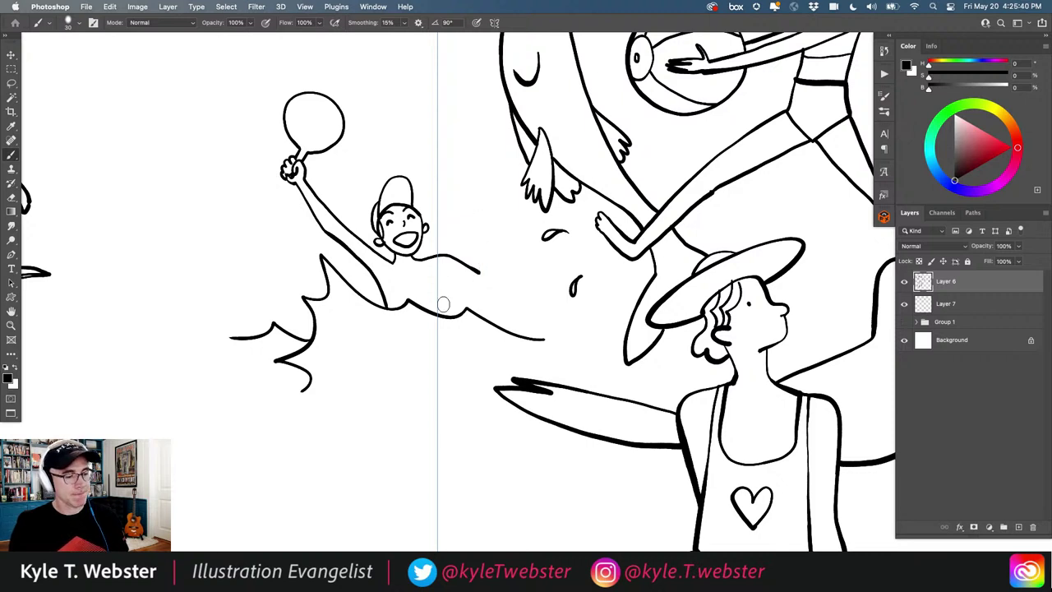
drag(445, 314, 443, 269)
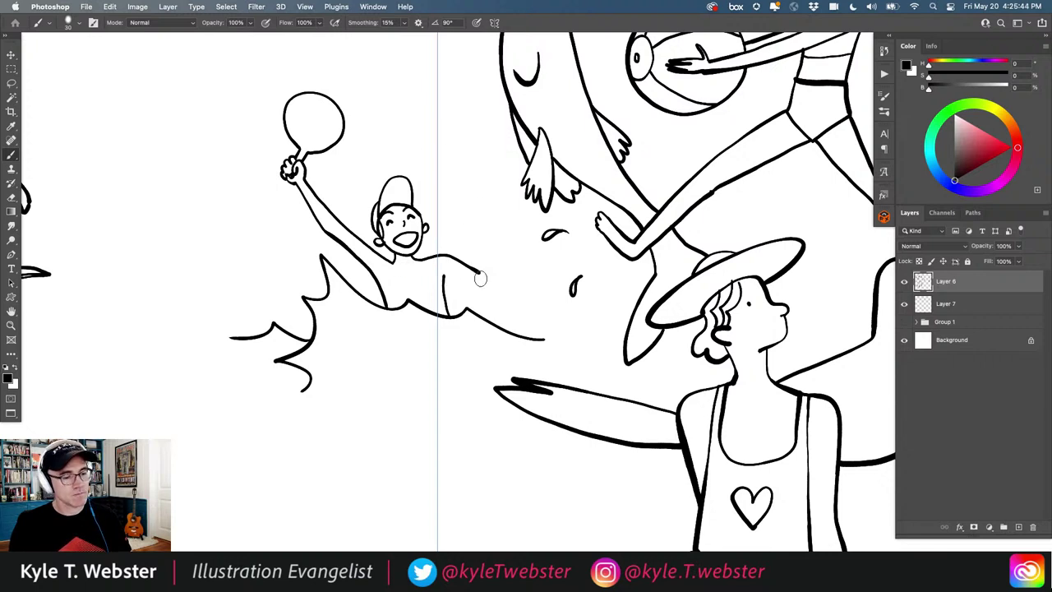
mouse_move(481, 280)
mouse_down()
mouse_move(467, 225)
mouse_move(455, 220)
mouse_move(465, 200)
mouse_move(482, 215)
mouse_move(497, 287)
mouse_move(443, 279)
mouse_up()
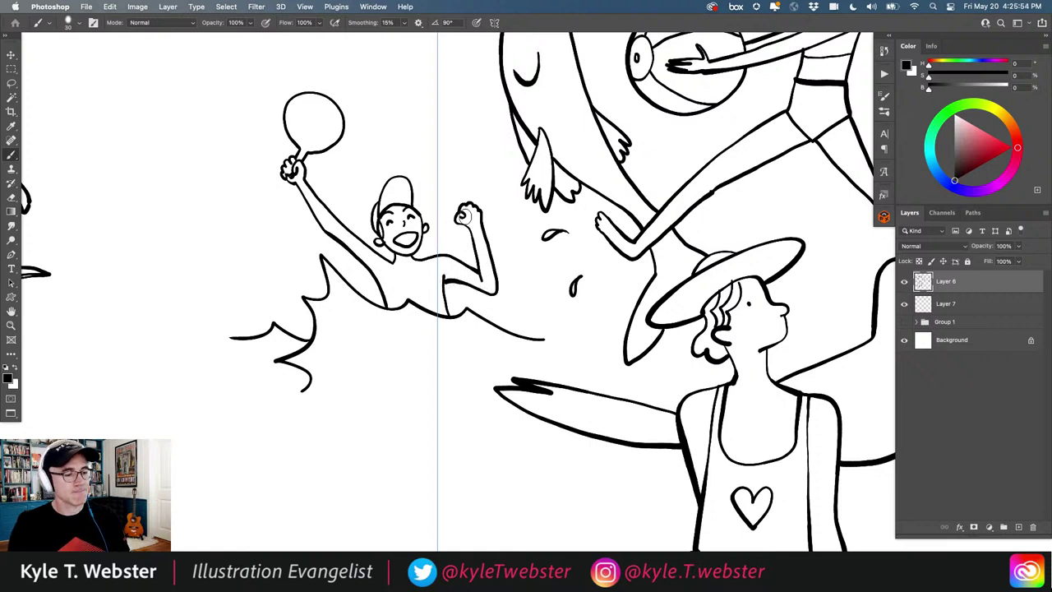
drag(475, 211, 479, 215)
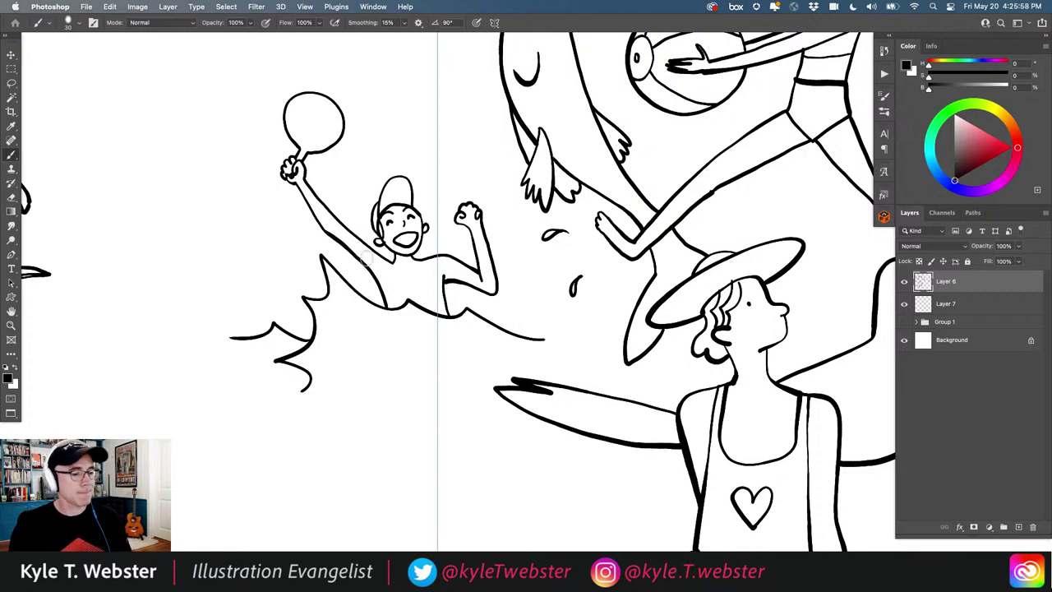
- Redraw the underside of the swimmer's bent arm so it joins the torso line to the elbow
drag(437, 276, 486, 282)
click(449, 267)
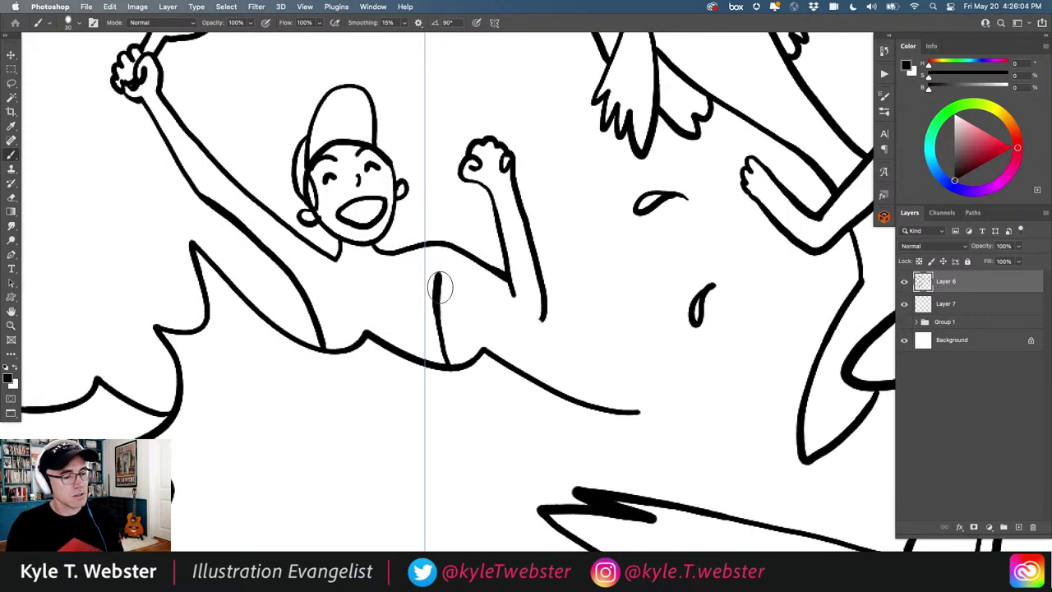
mouse_move(435, 281)
mouse_down()
mouse_move(534, 321)
mouse_move(542, 313)
mouse_up()
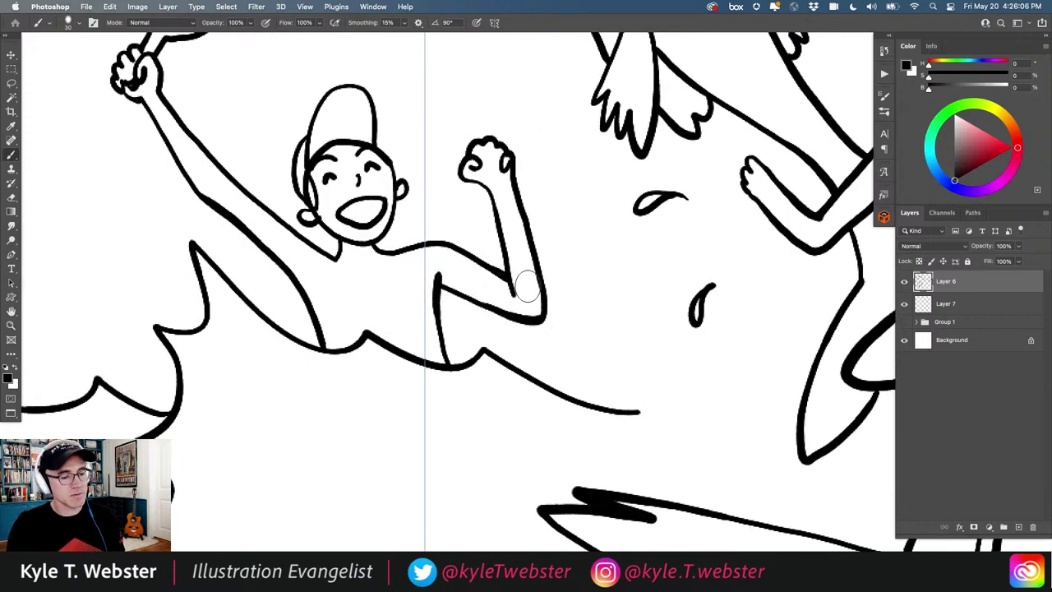
mouse_move(431, 350)
mouse_down()
mouse_move(362, 351)
mouse_move(403, 304)
mouse_up()
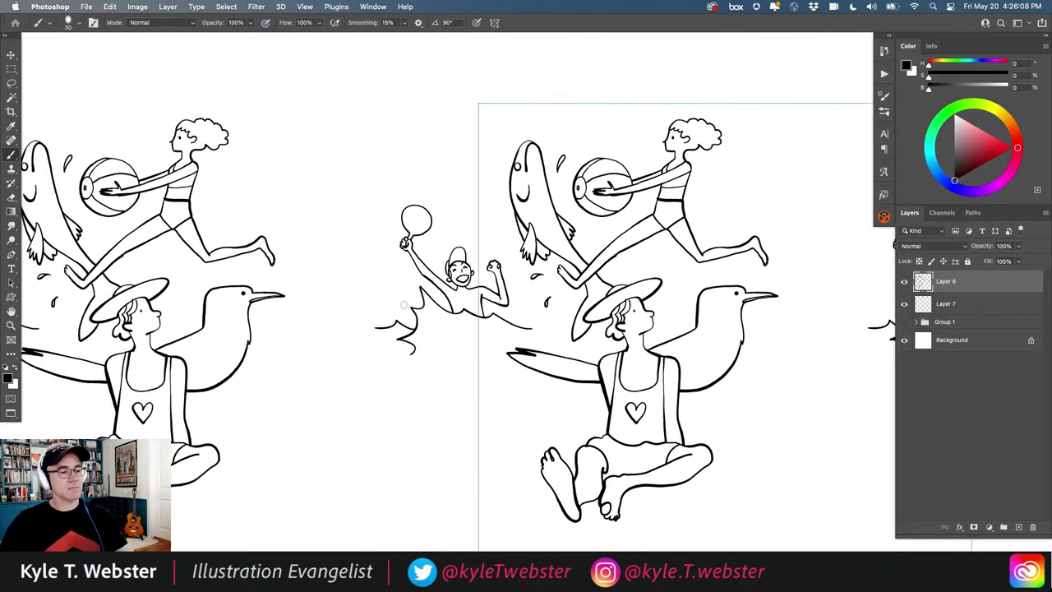
- Draw a small ball beside the paddle with a curved motion line trailing across the tile edge
super+click(435, 215)
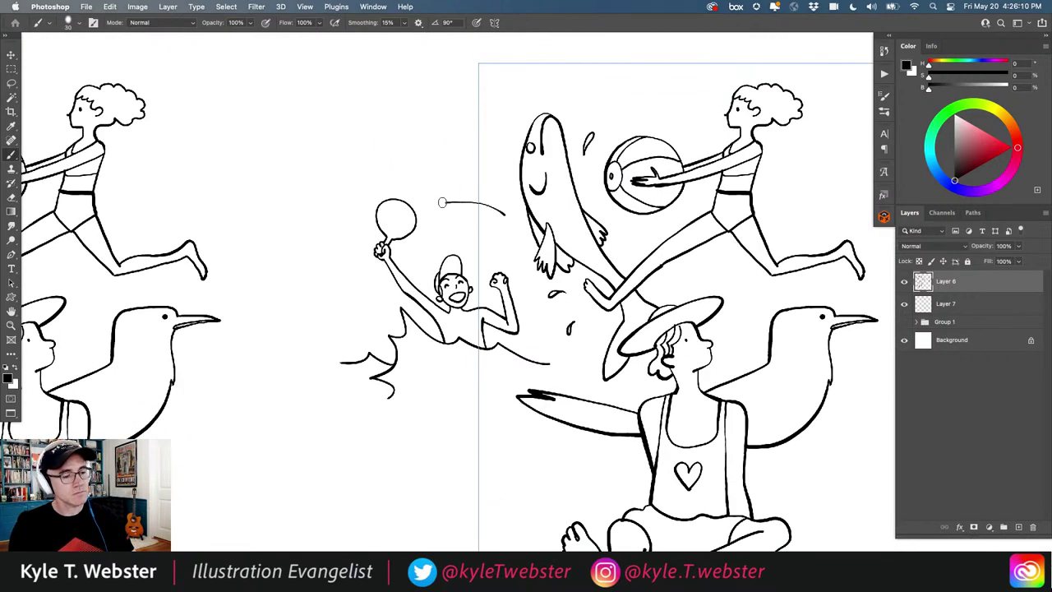
scroll(439, 199, up, 3)
mouse_move(524, 220)
mouse_down()
mouse_move(424, 199)
mouse_move(401, 209)
mouse_move(409, 199)
mouse_up()
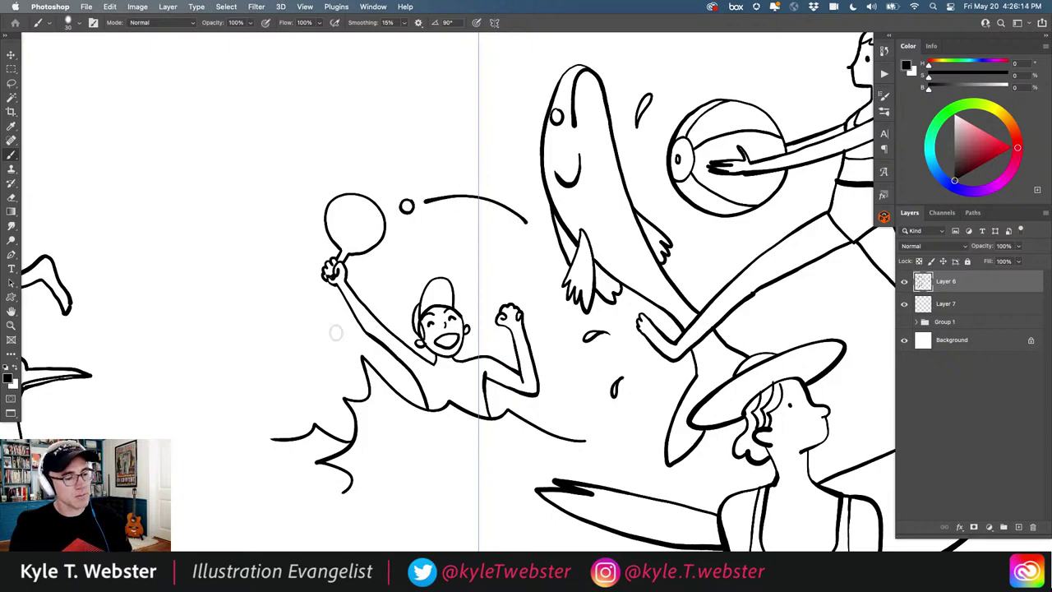
- Lasso the seated figure with the hat, excluding the bird and sea creature, and copy it to a new layer
scroll(329, 358, down, 5)
scroll(341, 332, down, 6)
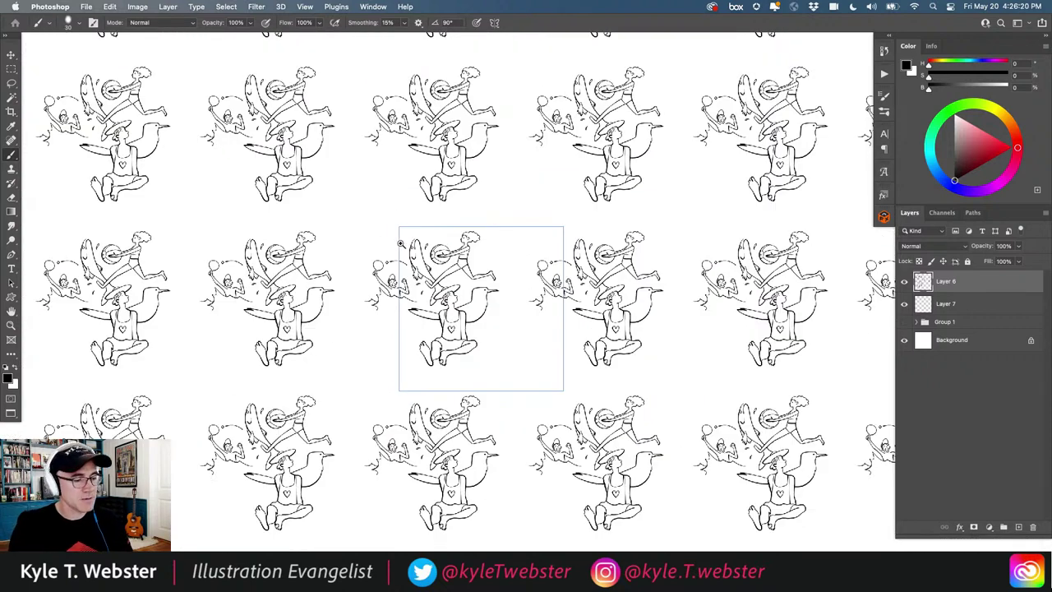
scroll(400, 243, up, 3)
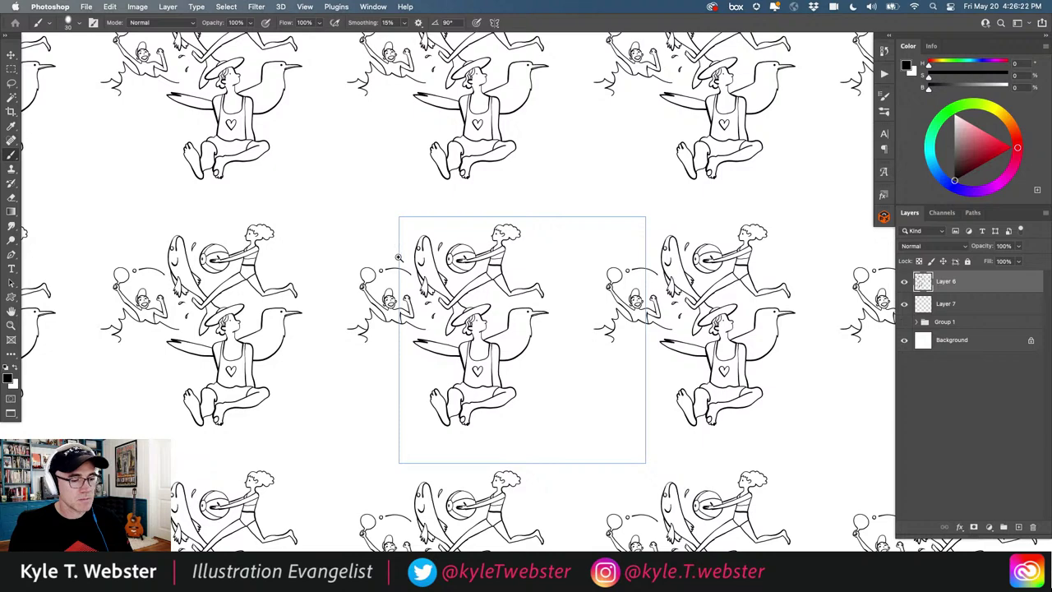
scroll(400, 258, right, 3)
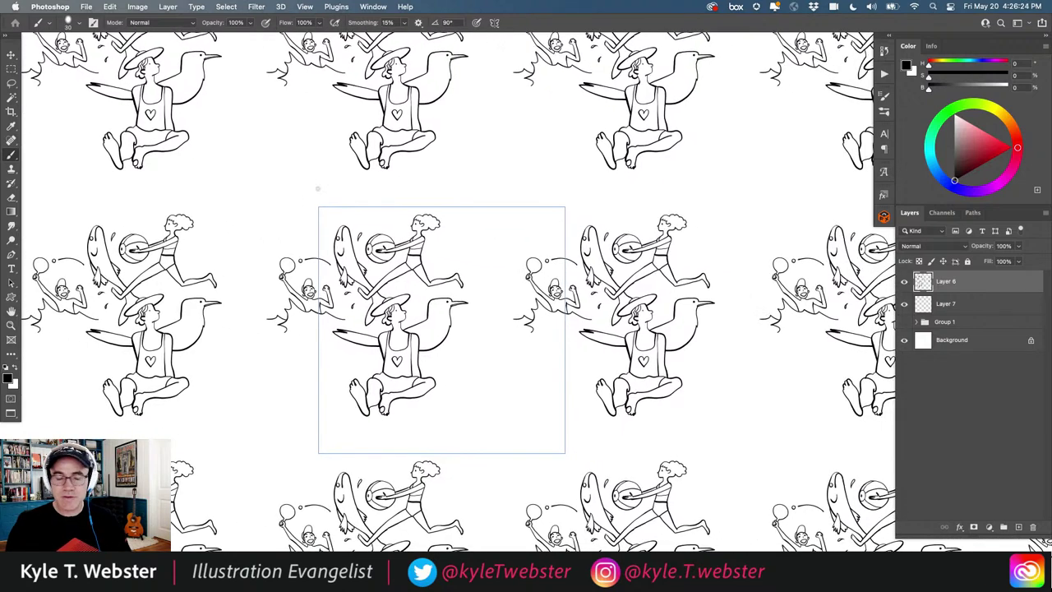
key(l)
key(b)
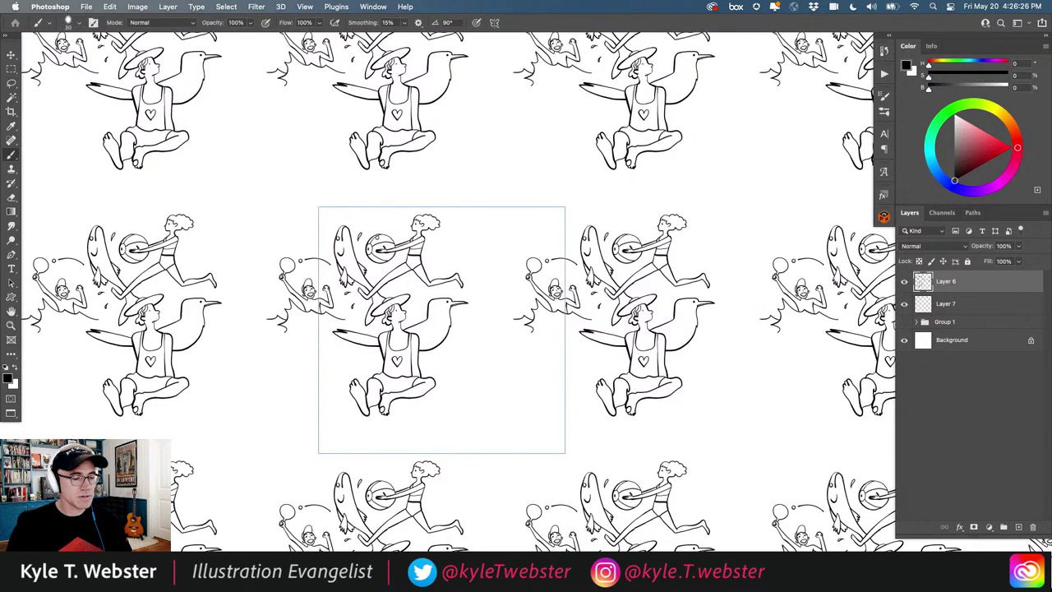
scroll(365, 370, up, 3)
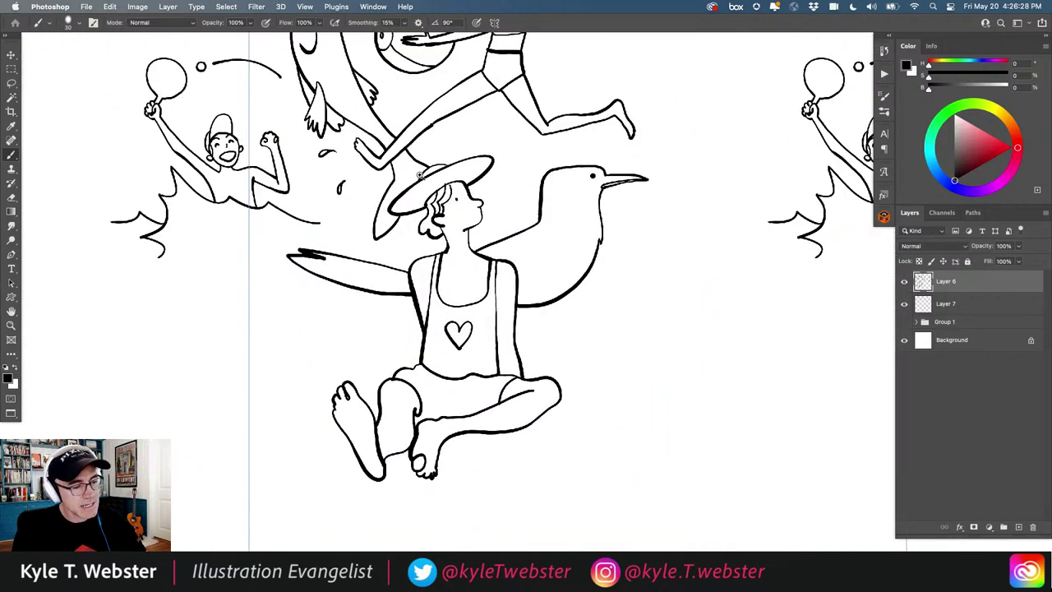
scroll(419, 174, up, 2)
key(l)
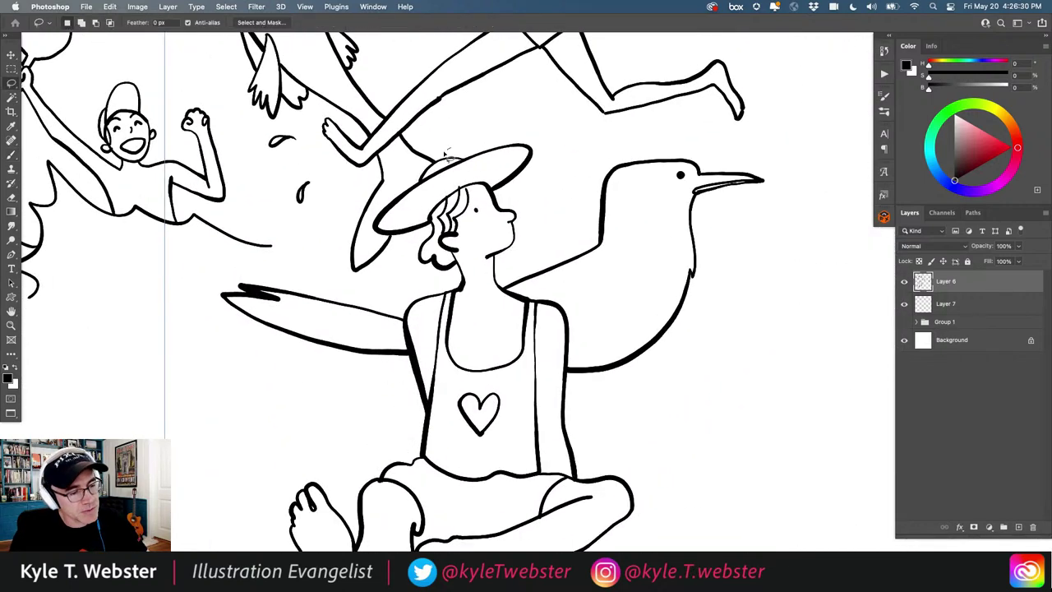
mouse_move(442, 159)
mouse_down()
mouse_move(384, 200)
mouse_move(373, 221)
mouse_move(376, 244)
mouse_move(397, 245)
mouse_move(393, 285)
mouse_up()
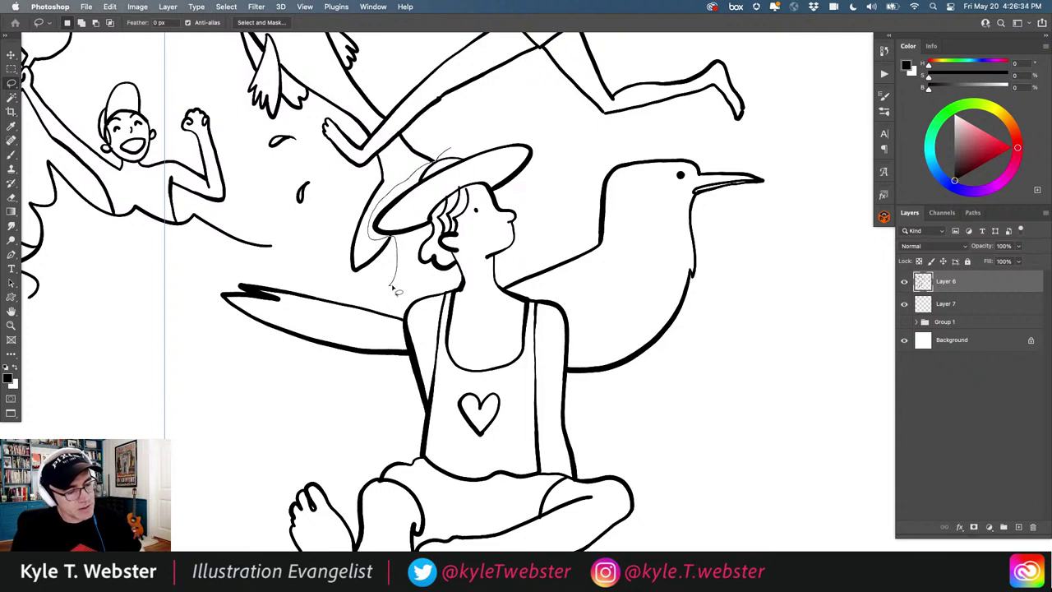
mouse_move(404, 322)
mouse_down()
mouse_move(408, 397)
mouse_move(264, 514)
mouse_move(227, 338)
mouse_move(242, 438)
mouse_move(401, 501)
mouse_move(633, 394)
mouse_move(582, 244)
mouse_move(535, 208)
mouse_move(540, 151)
mouse_move(548, 368)
mouse_move(542, 342)
mouse_move(475, 339)
mouse_move(471, 327)
mouse_move(510, 242)
mouse_move(517, 182)
mouse_move(453, 176)
mouse_up()
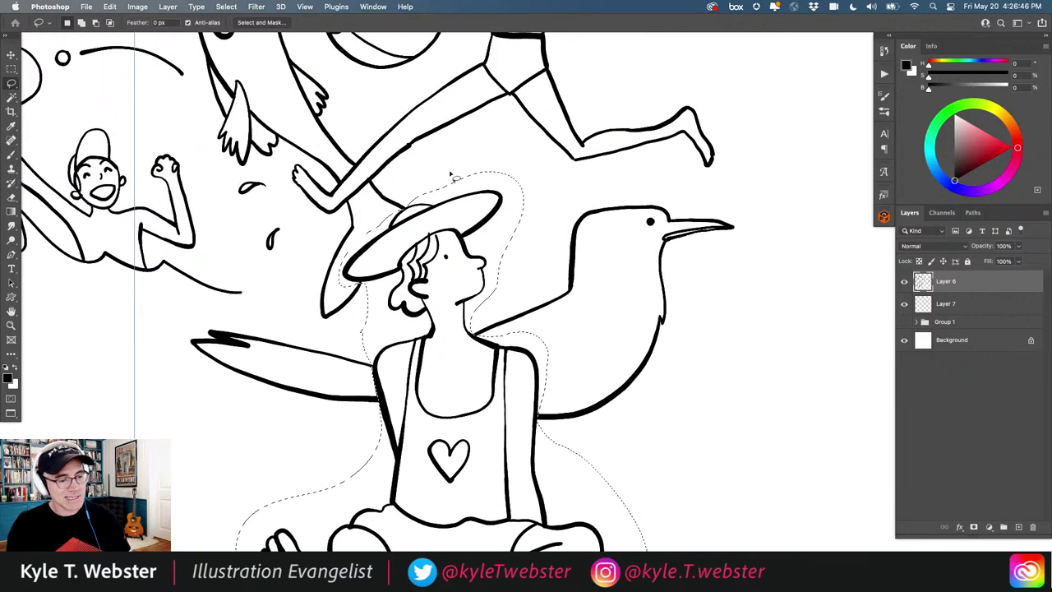
key(super+j)
- Move the copied seated figure up and across so it overlaps the tile's upper edge beside the running girl
alt+click(335, 359)
alt+click(335, 347)
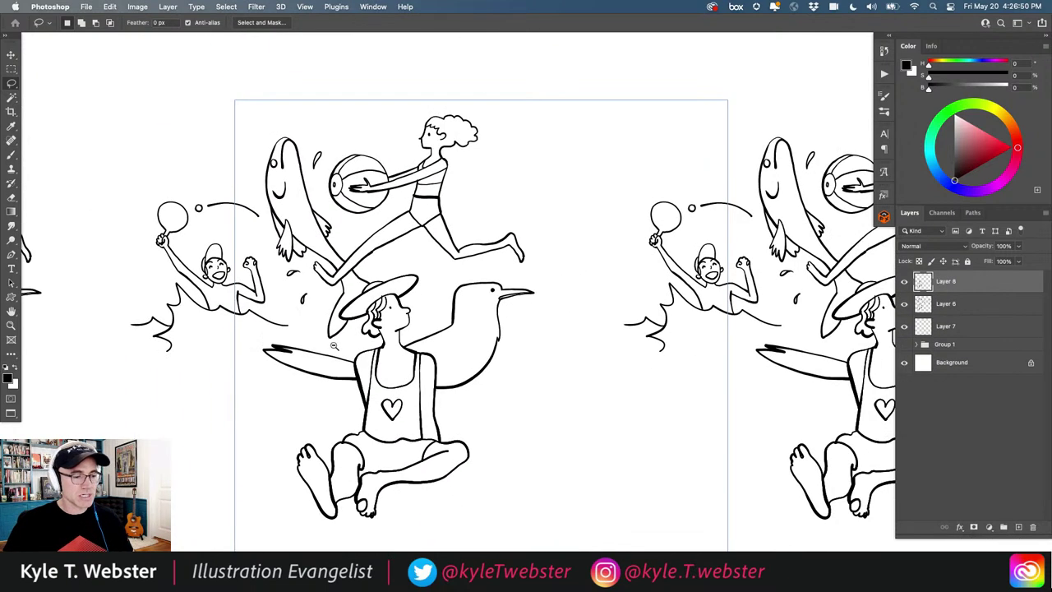
alt+click(334, 352)
key(v)
drag(367, 362, 508, 143)
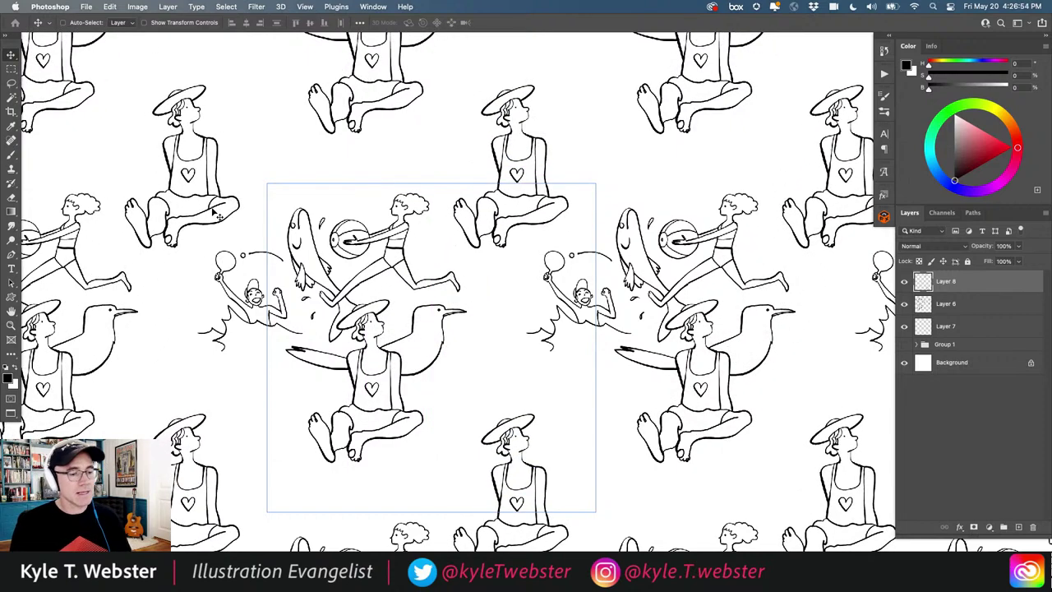
- Flip the copied seated figure horizontally and shift it lower into the open space behind the running girl
click(109, 7)
mouse_move(221, 250)
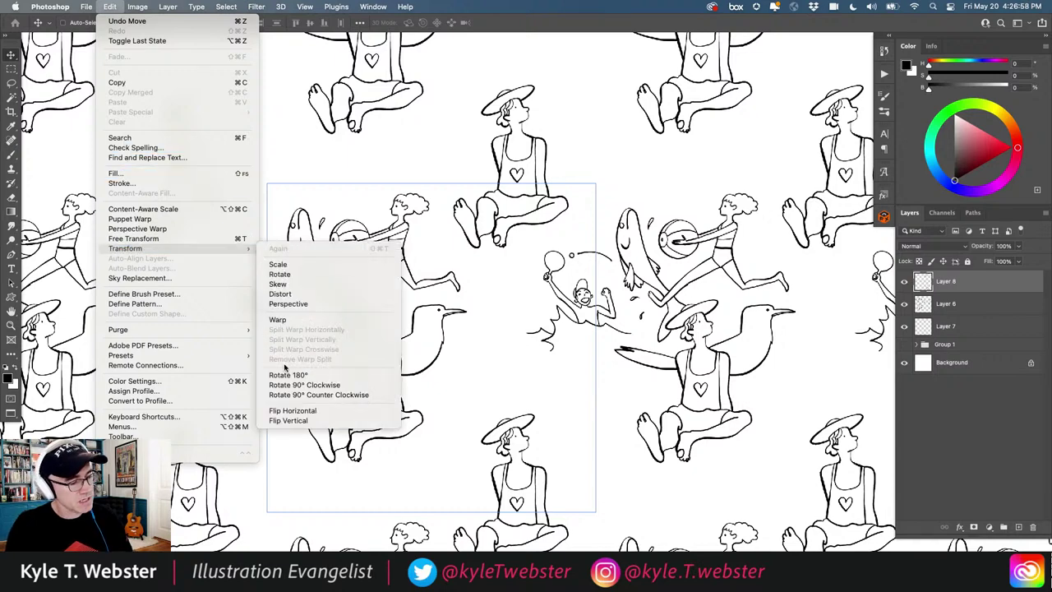
click(288, 410)
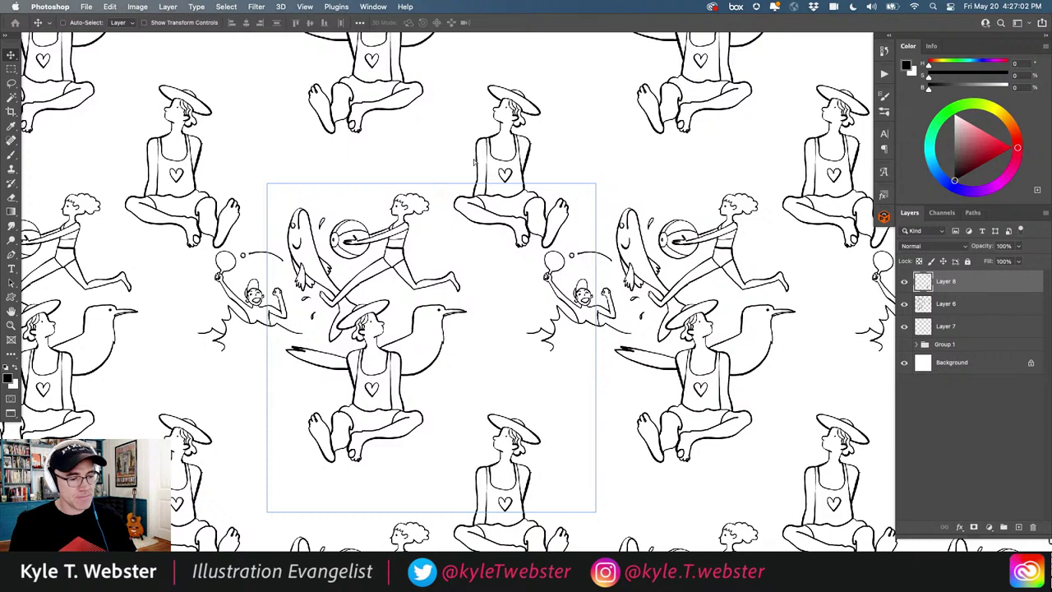
drag(474, 162, 521, 182)
key(super+minus)
key(super+minus)
key(super+minus)
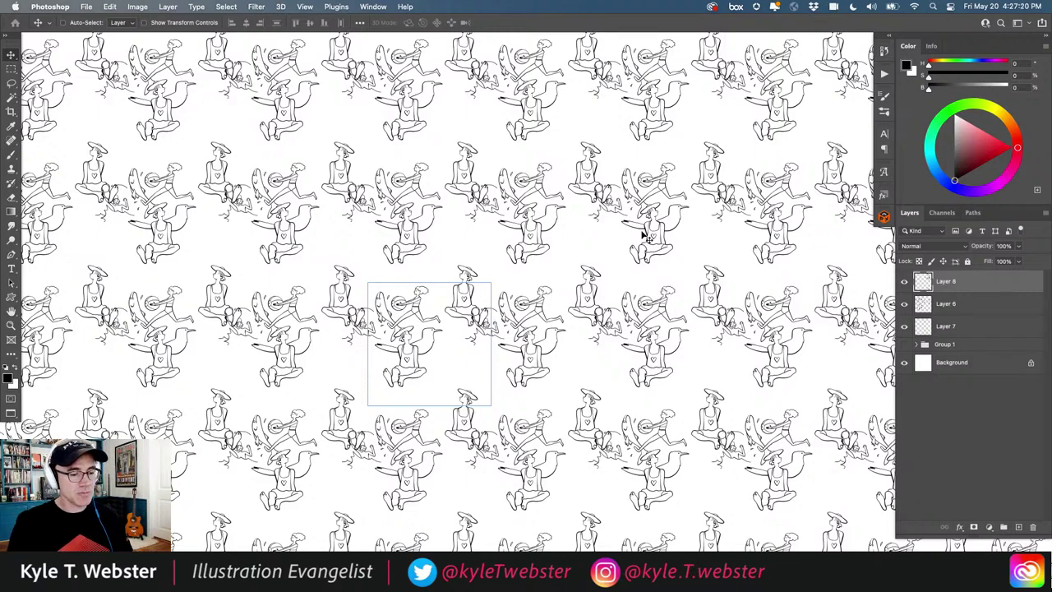
- Lasso the swimmer with his splash and ball on Layer 6 and move them into the empty space below the flipped figure
scroll(416, 319, up, 3)
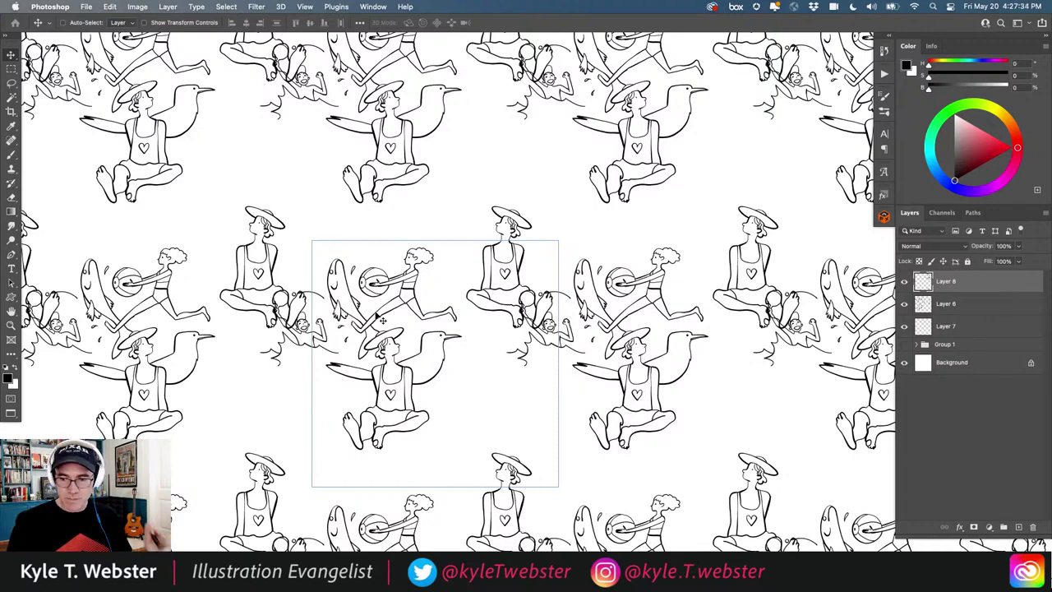
super+click(503, 353)
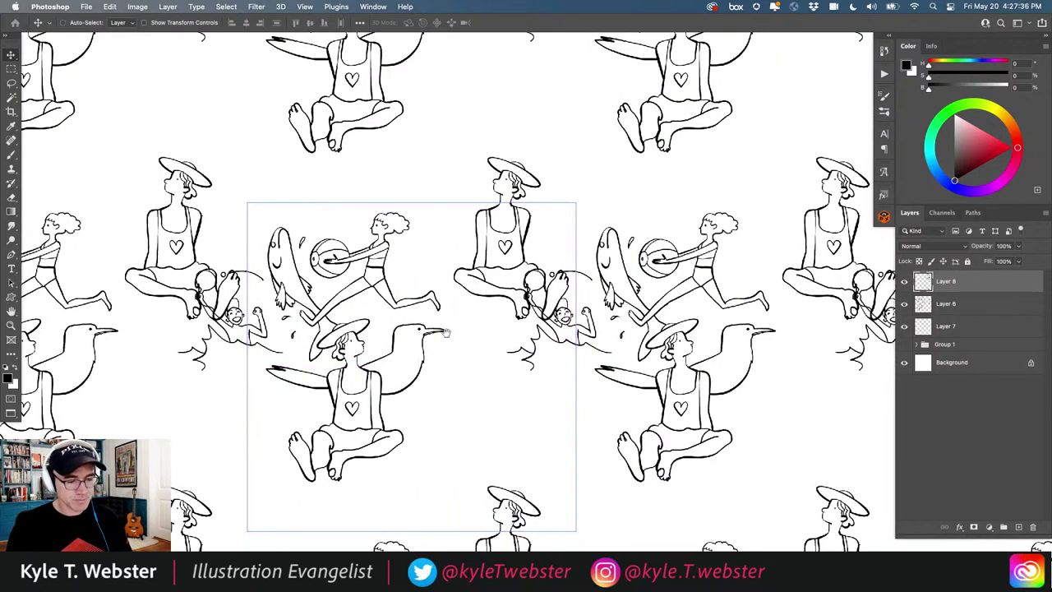
drag(478, 335, 432, 312)
key(l)
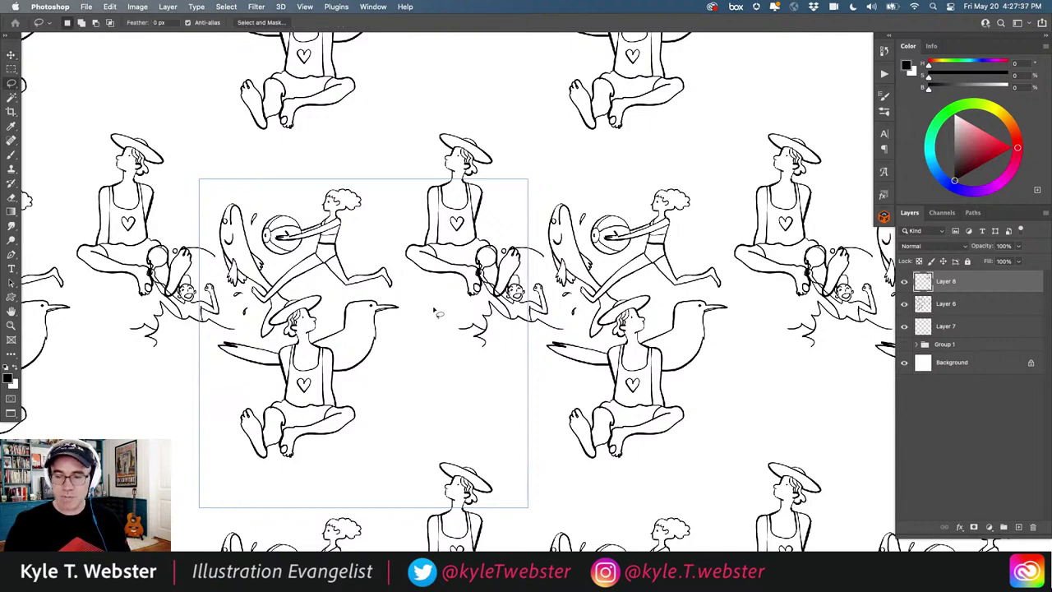
click(924, 308)
super+click(240, 369)
drag(265, 387, 498, 402)
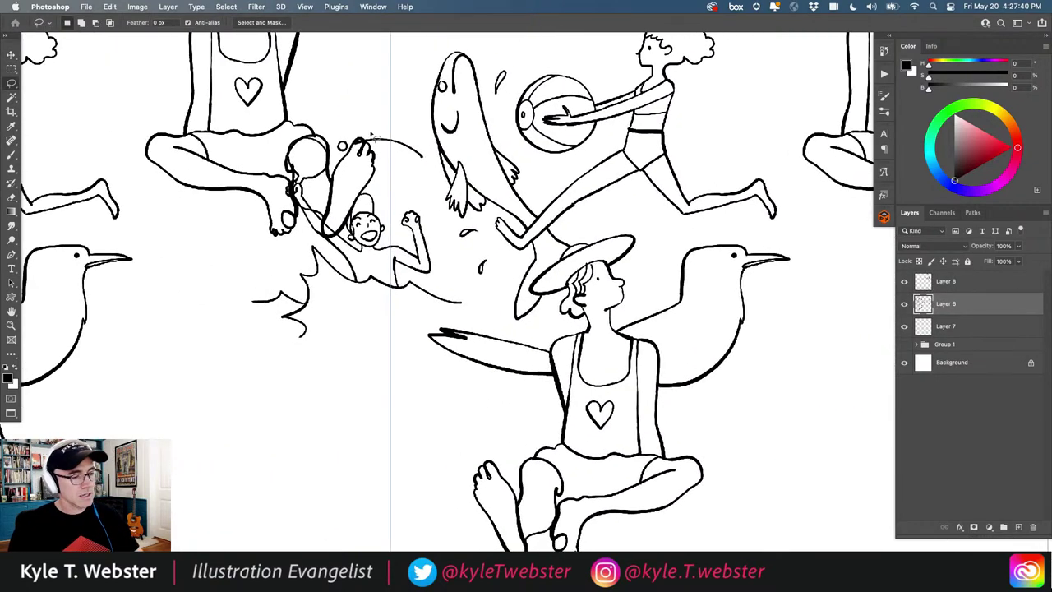
mouse_move(373, 135)
mouse_down()
mouse_move(279, 131)
mouse_move(196, 315)
mouse_move(356, 362)
mouse_move(478, 293)
mouse_move(432, 227)
mouse_move(426, 146)
mouse_up()
alt+click(383, 322)
mouse_move(312, 306)
mouse_down()
mouse_move(294, 298)
mouse_move(236, 221)
mouse_up()
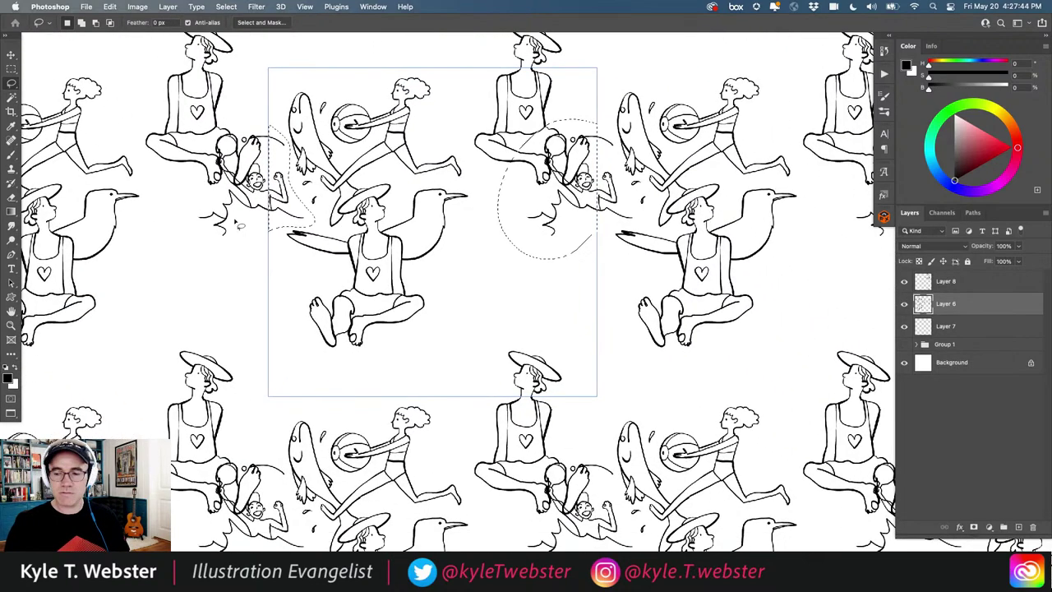
key(v)
mouse_move(545, 193)
mouse_down()
mouse_move(516, 284)
mouse_move(521, 262)
mouse_up()
alt+click(367, 326)
drag(343, 338, 379, 355)
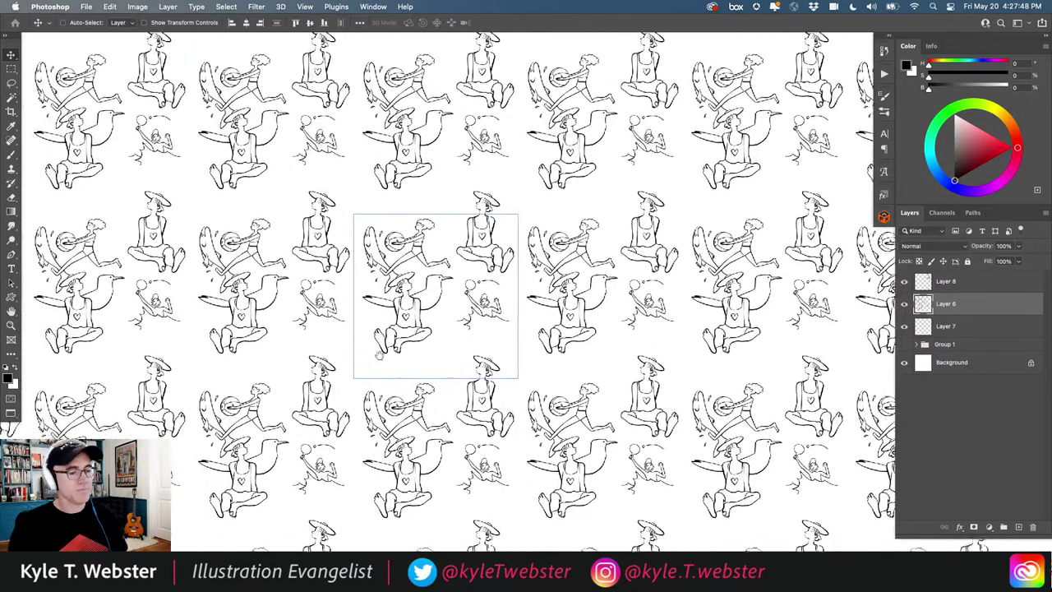
- Move the selected swimmer across the tile's side edge so his splash sits just above the lower seated figure's hat
scroll(486, 299, left, 1)
drag(484, 300, 338, 301)
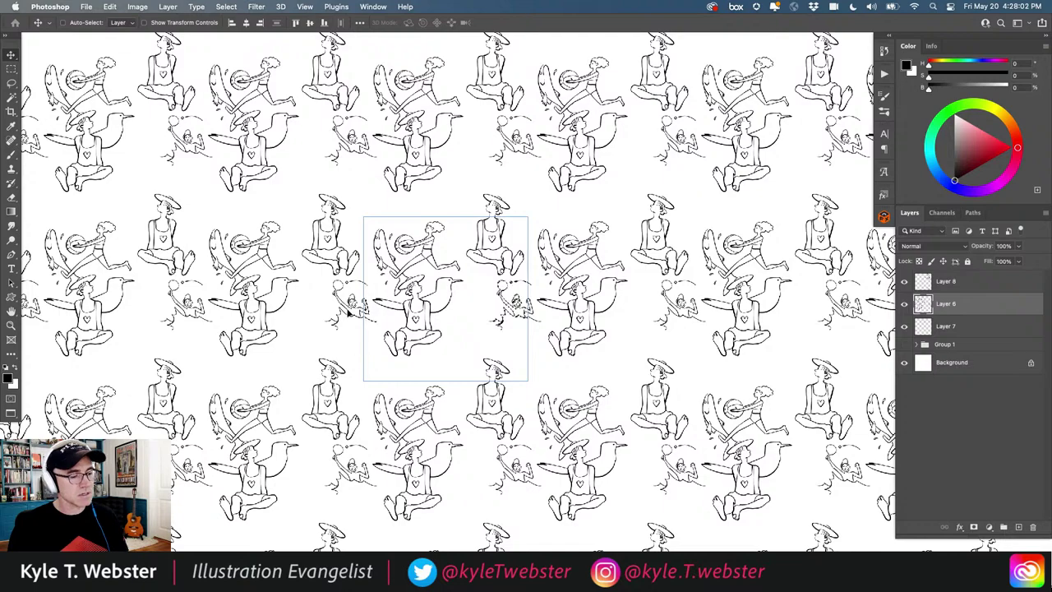
drag(337, 320, 386, 352)
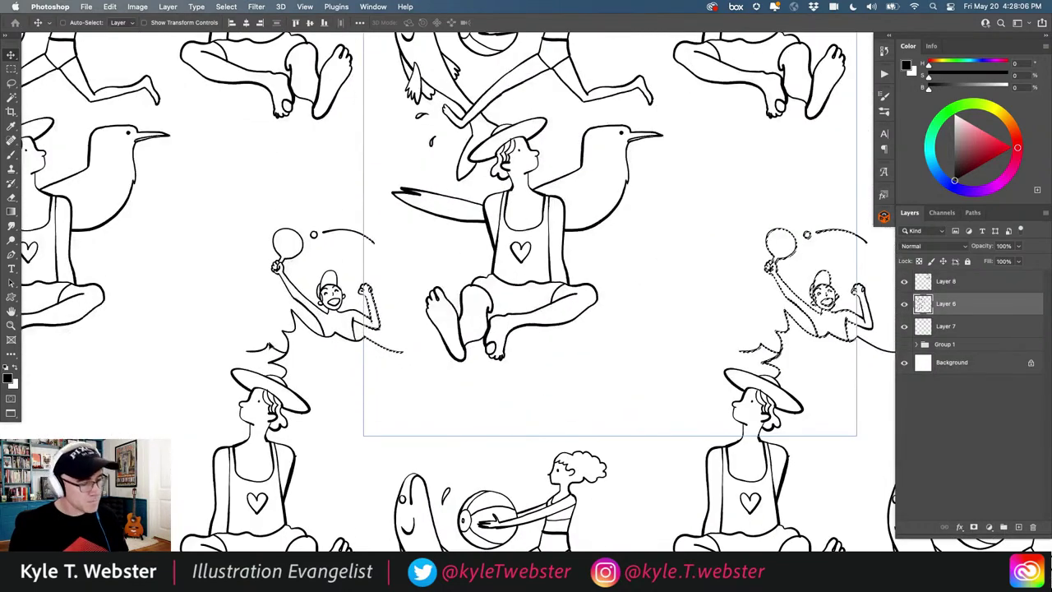
drag(270, 345, 246, 339)
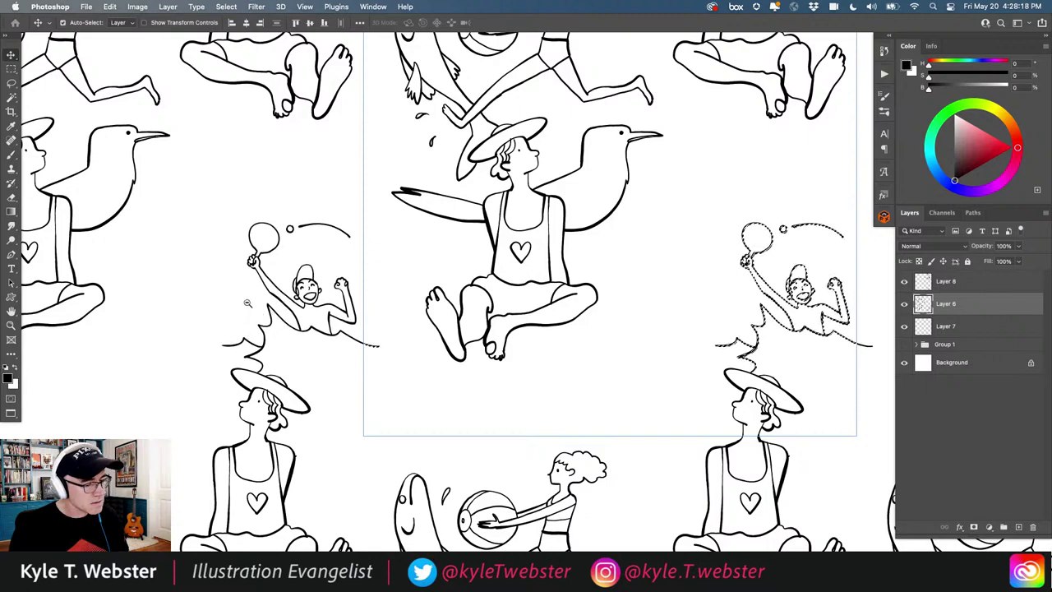
- Examine how the repositioned swimmer sits among the neighbouring figures across the repeated tiles
key(super+minus)
key(super+minus)
key(super+minus)
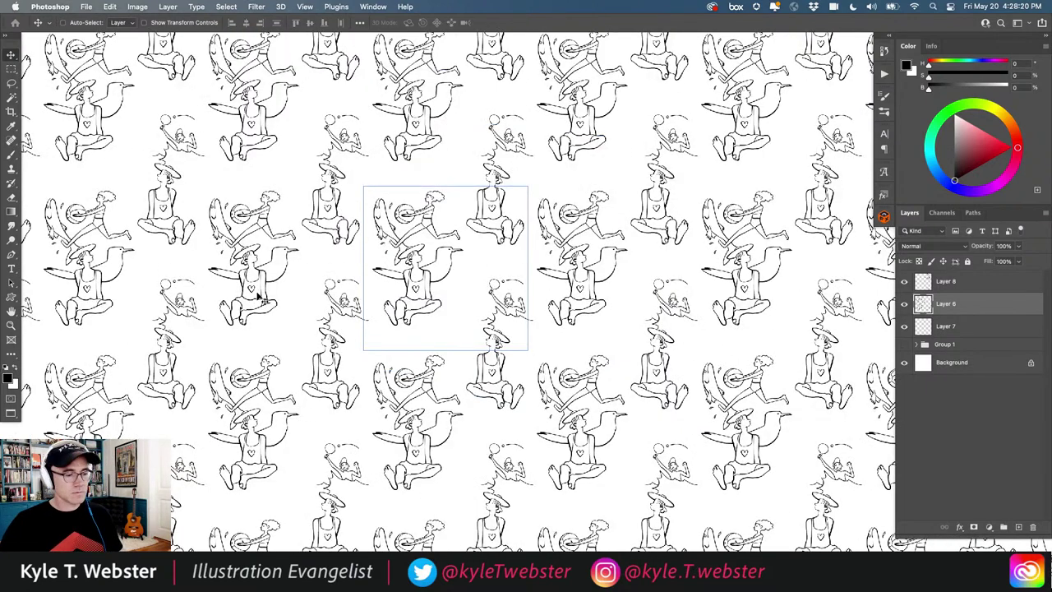
key(super+plus)
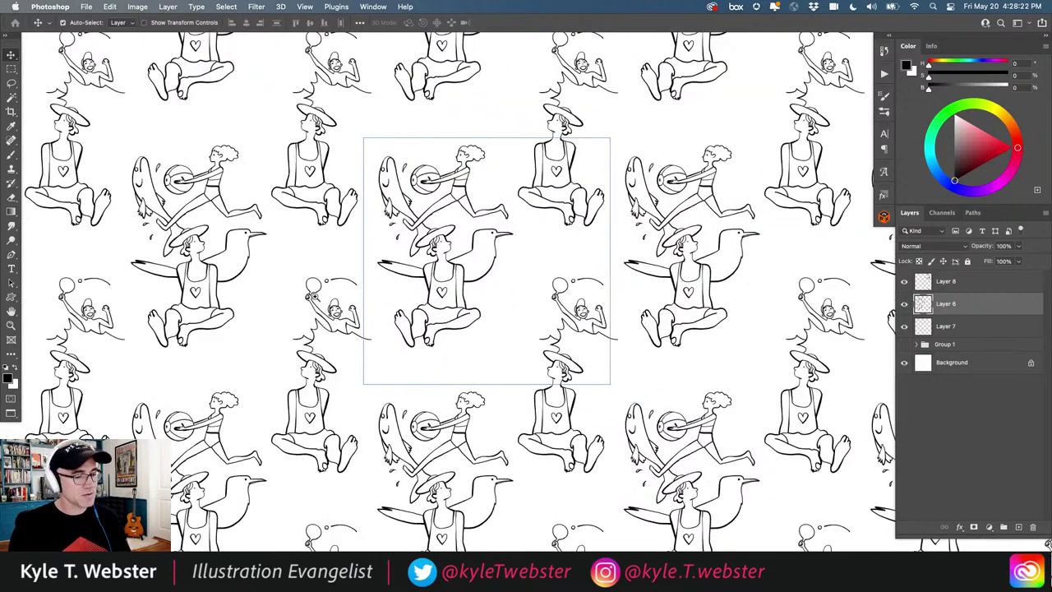
key(super+minus)
key(super+minus)
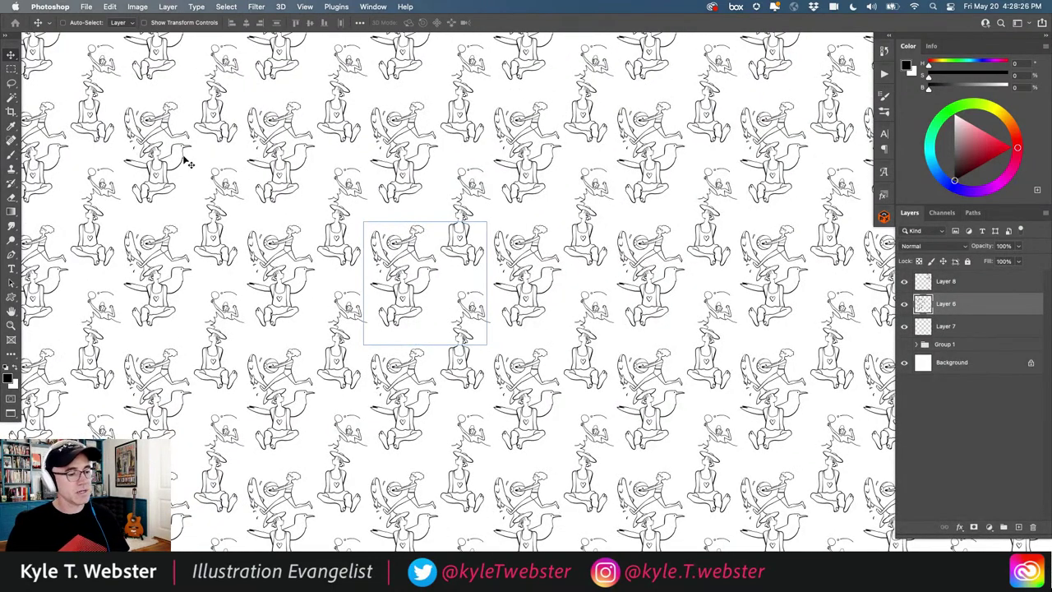
- With the Brush tool active and the swimmer deselected, inspect the repeating pattern for gaps, especially below the bird and the seated figure
key(b)
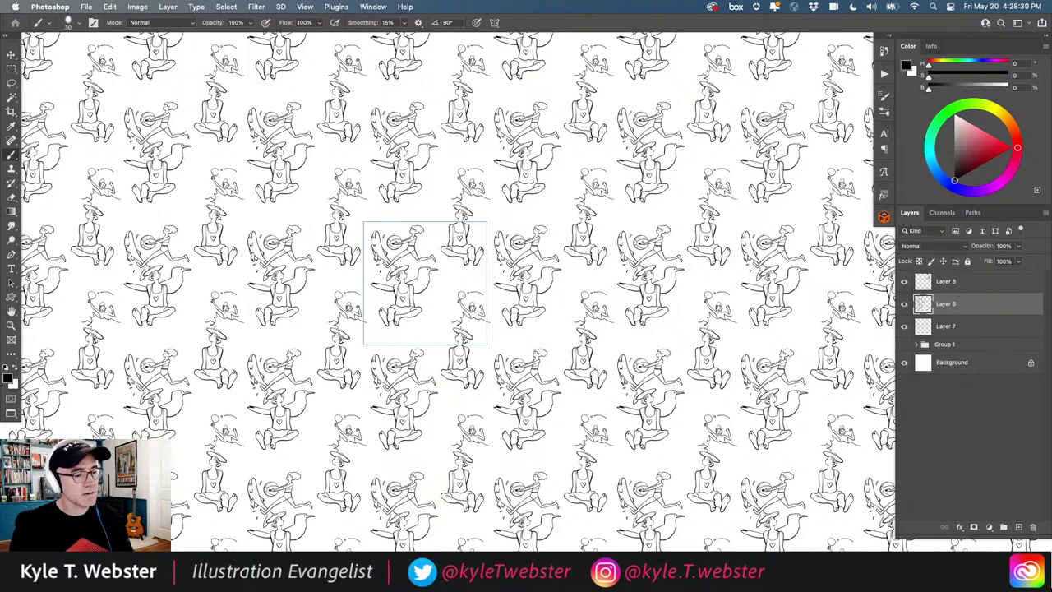
drag(315, 332, 291, 295)
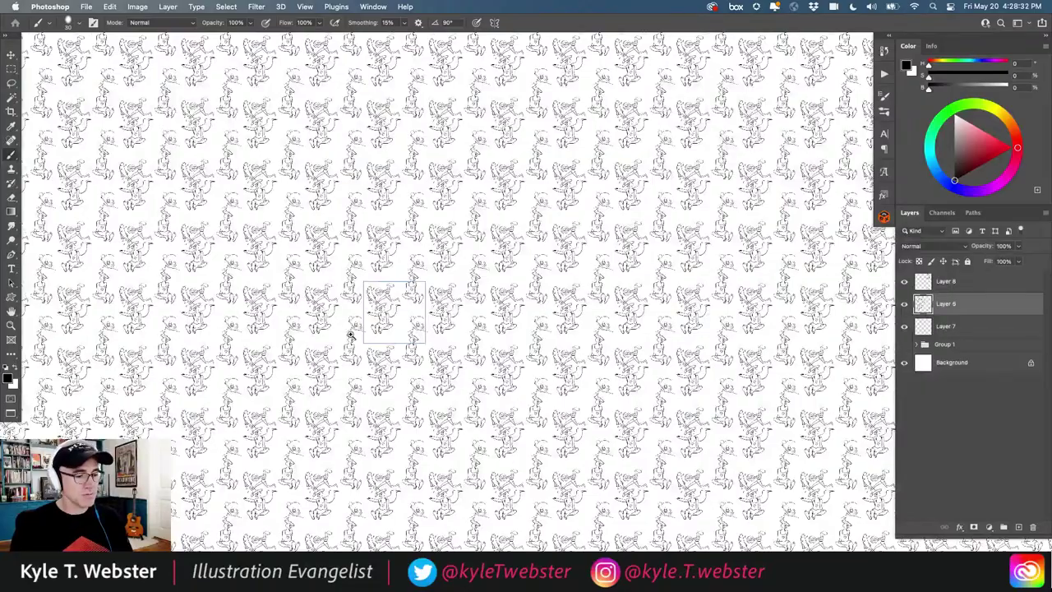
drag(348, 332, 348, 326)
key(super+plus)
key(super+plus)
key(super+plus)
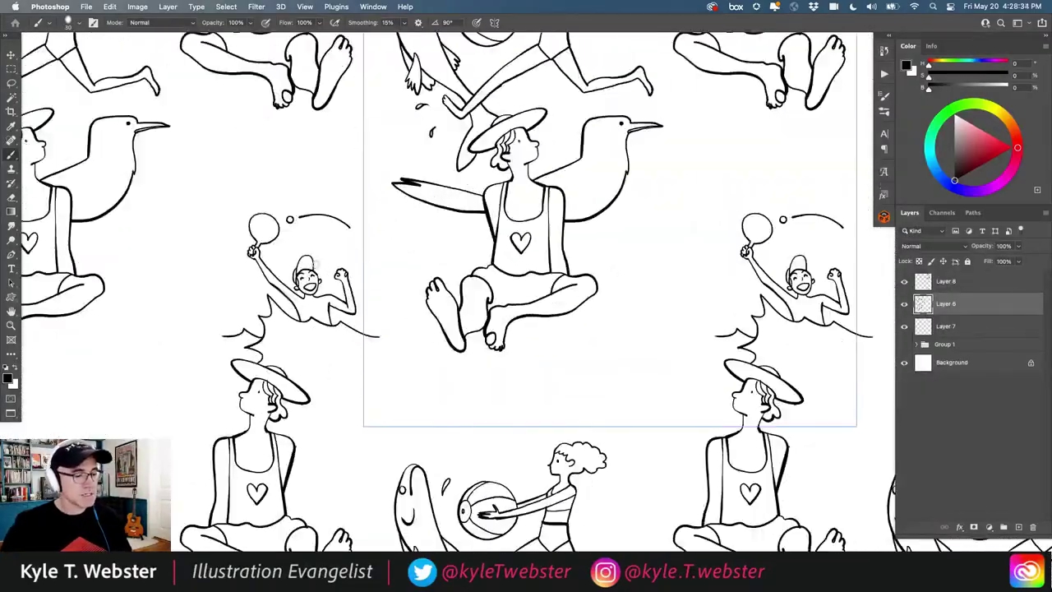
drag(505, 321, 333, 450)
key(super+minus)
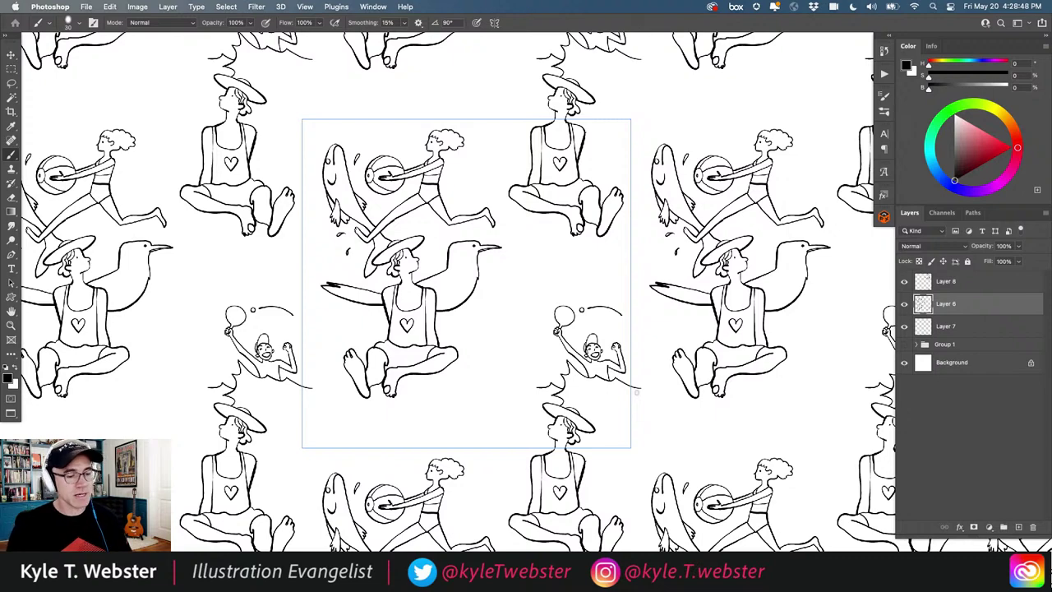
ctrl+click(474, 335)
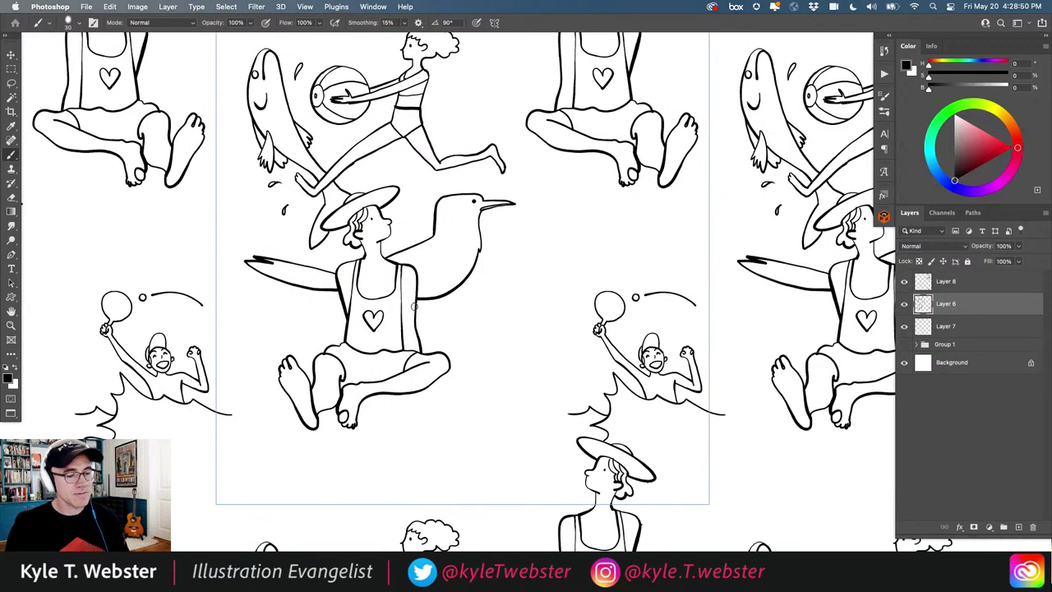
drag(355, 279, 364, 226)
drag(276, 288, 490, 367)
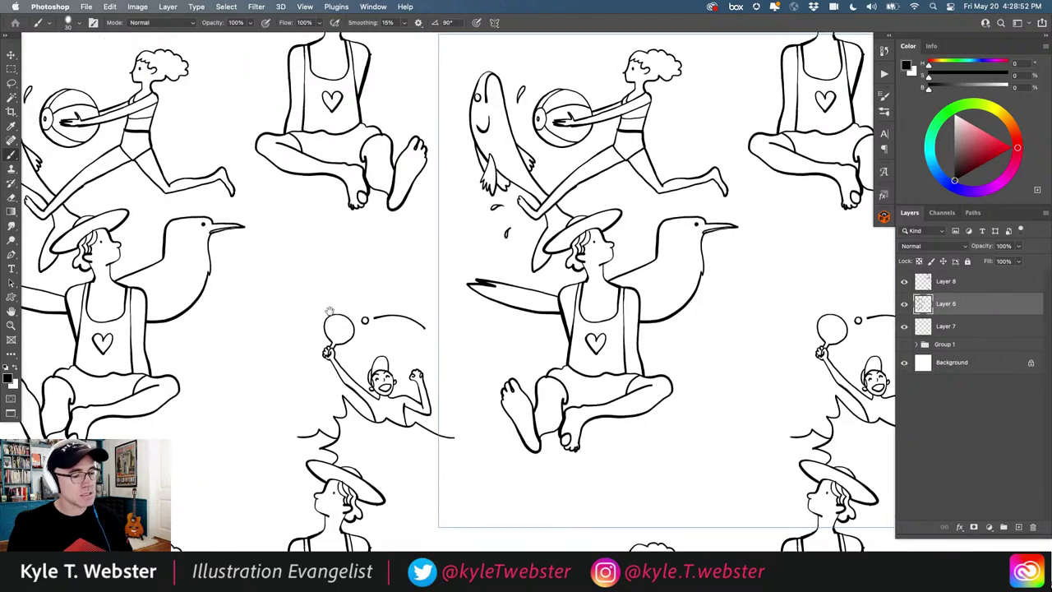
drag(329, 310, 339, 324)
drag(422, 352, 243, 266)
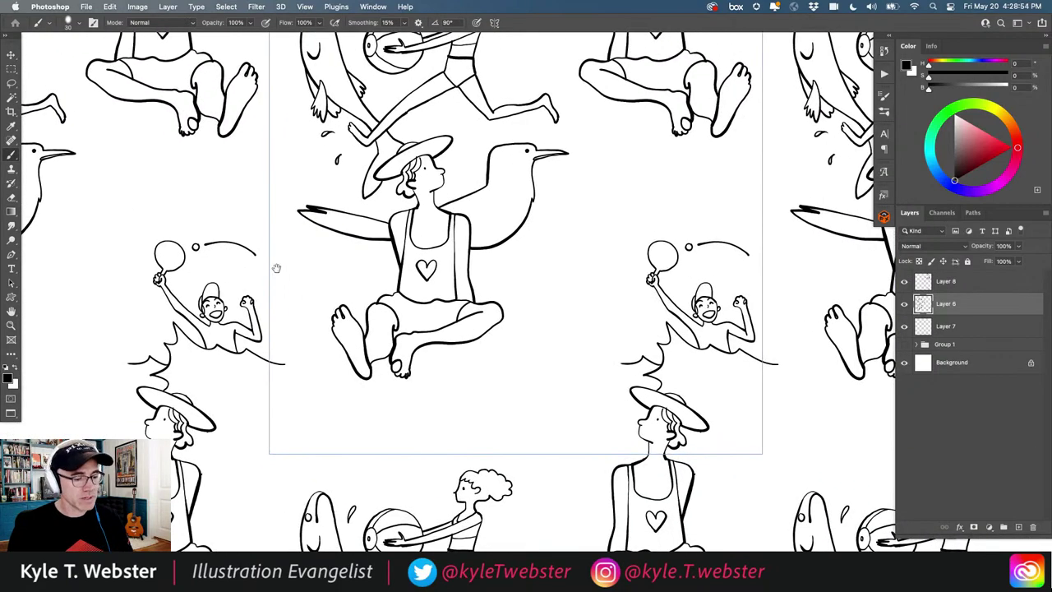
drag(541, 357, 478, 281)
click(488, 303)
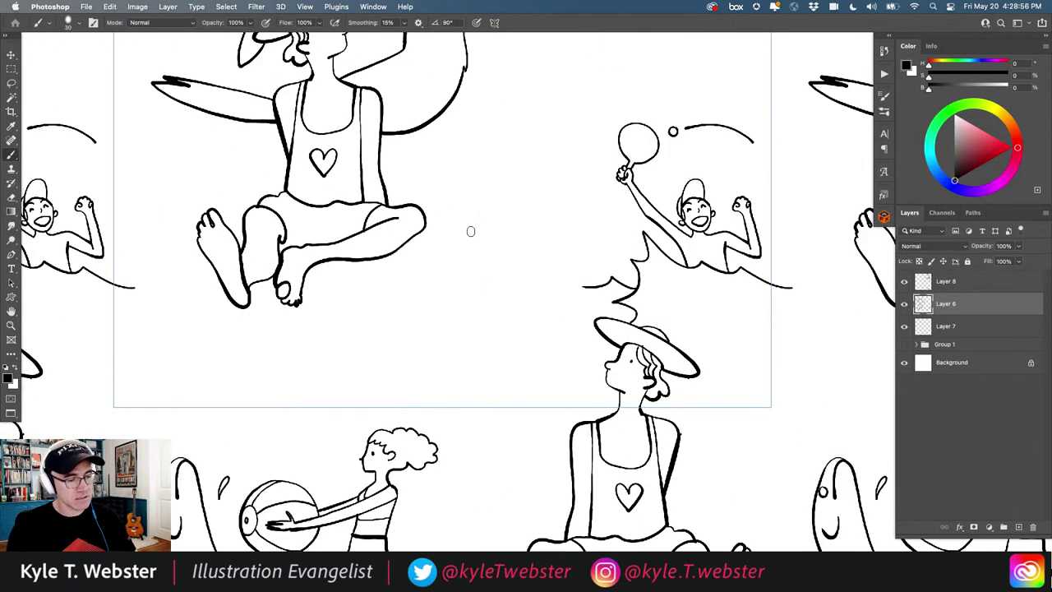
mouse_move(536, 244)
mouse_down()
mouse_move(510, 237)
mouse_move(419, 264)
mouse_move(405, 391)
mouse_move(515, 320)
mouse_move(538, 250)
mouse_move(448, 304)
mouse_move(409, 391)
mouse_up()
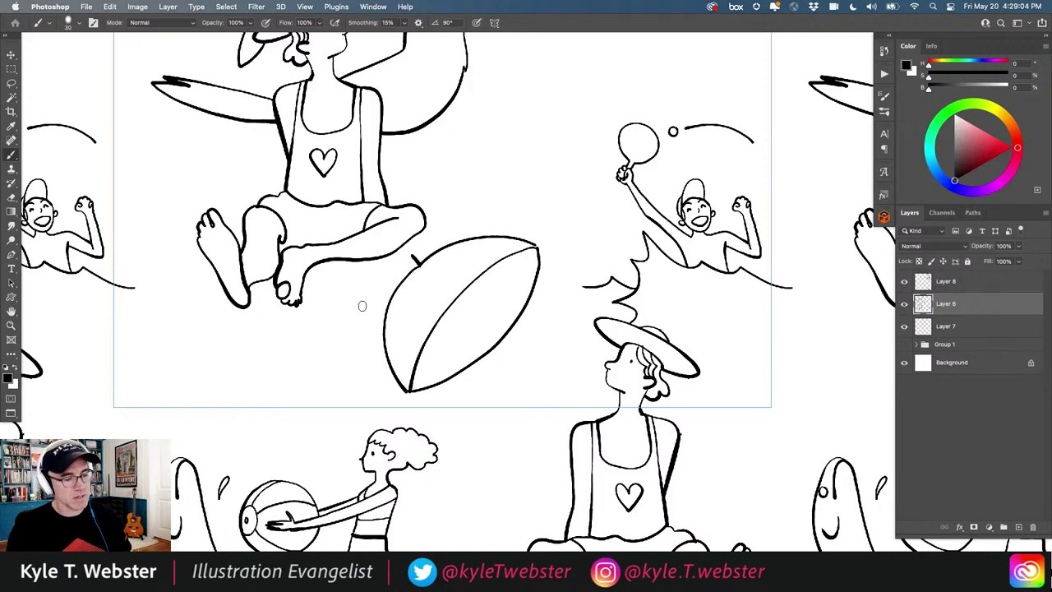
drag(342, 336, 293, 282)
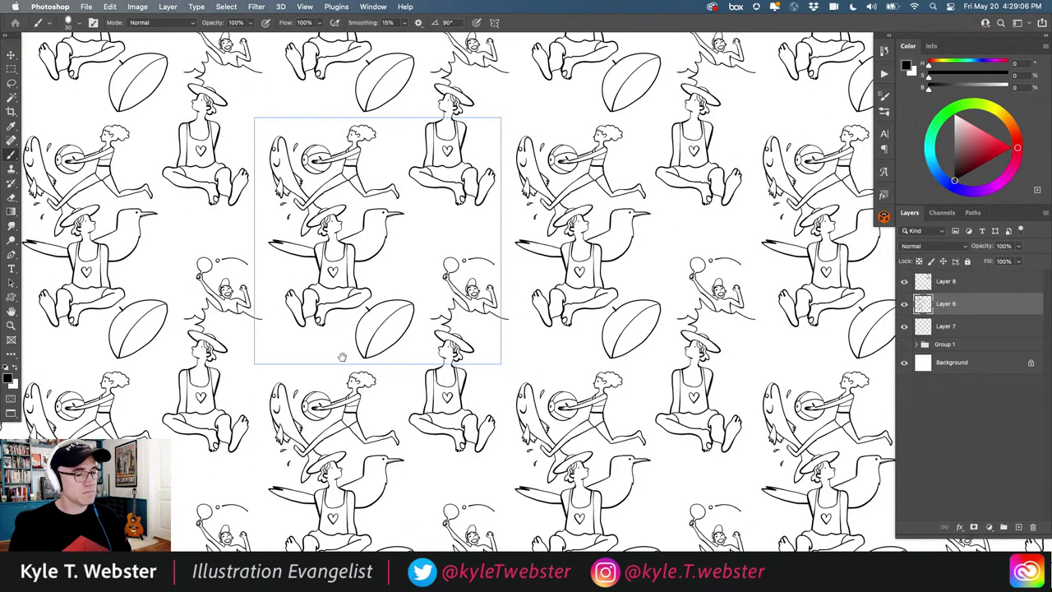
click(345, 362)
click(345, 359)
key(ctrl+z)
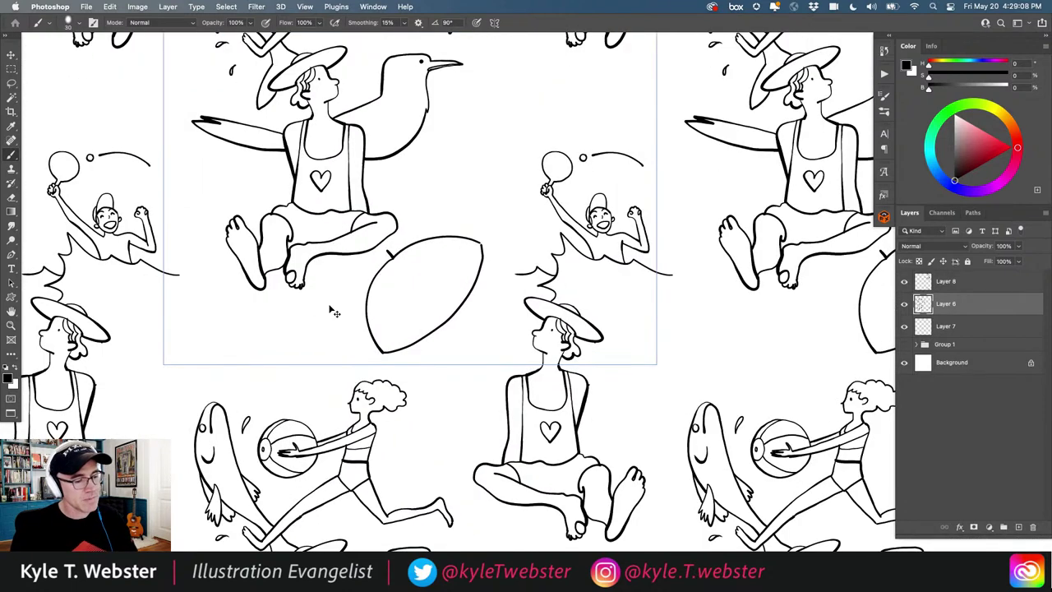
key(ctrl+z)
click(341, 330)
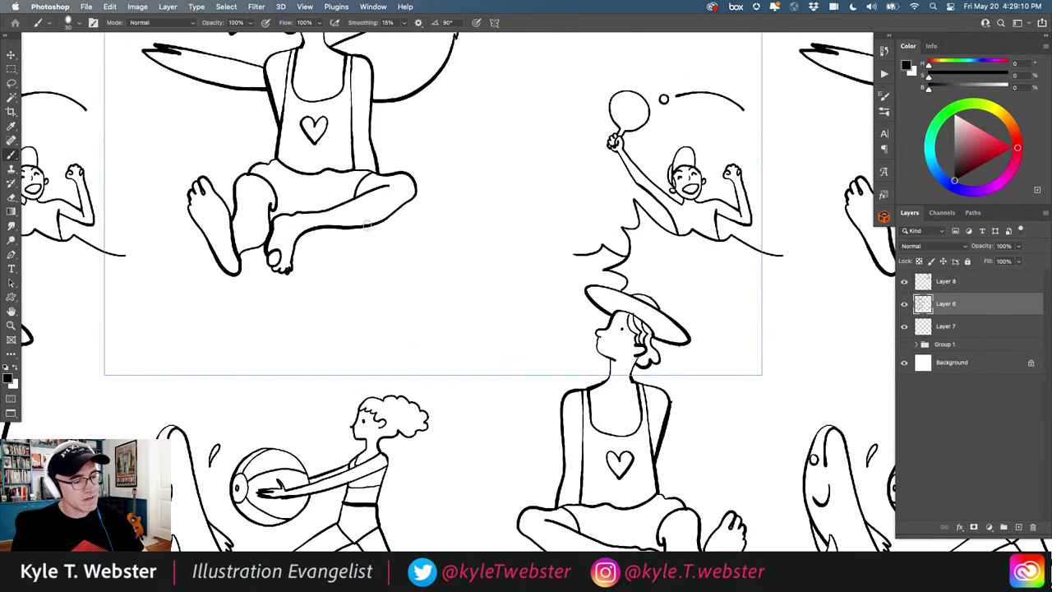
mouse_move(367, 225)
mouse_down()
mouse_move(343, 300)
mouse_move(354, 313)
mouse_up()
key(ctrl+z)
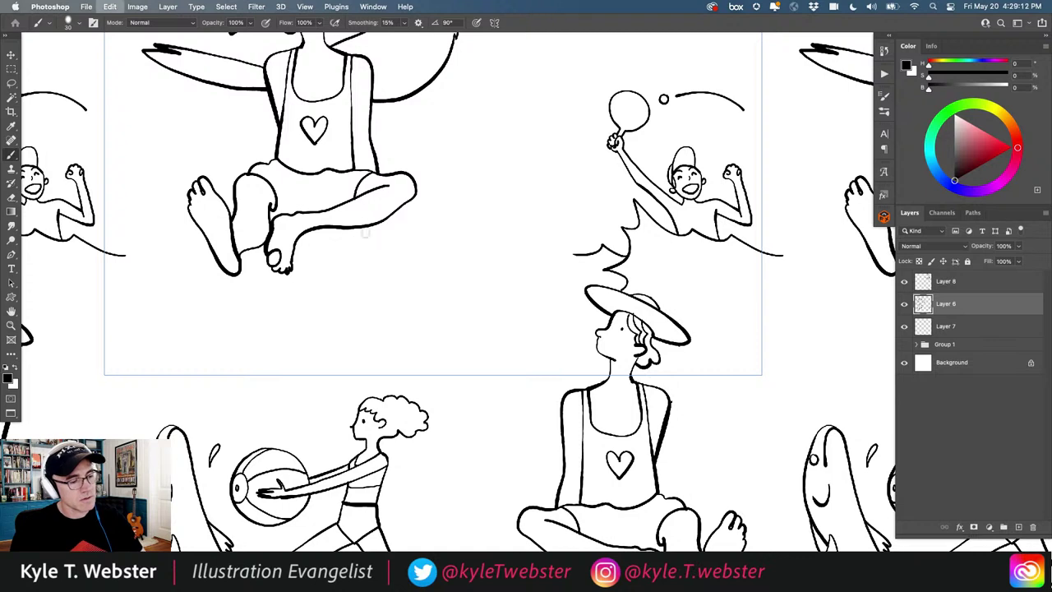
- Draw a tilted oval beach umbrella canopy tucked behind the seated figure's bent leg, with a curved line marking its rim
mouse_move(366, 233)
mouse_down()
mouse_move(342, 285)
mouse_move(359, 309)
mouse_move(433, 286)
mouse_move(488, 214)
mouse_move(482, 191)
mouse_move(458, 179)
mouse_move(418, 186)
mouse_up()
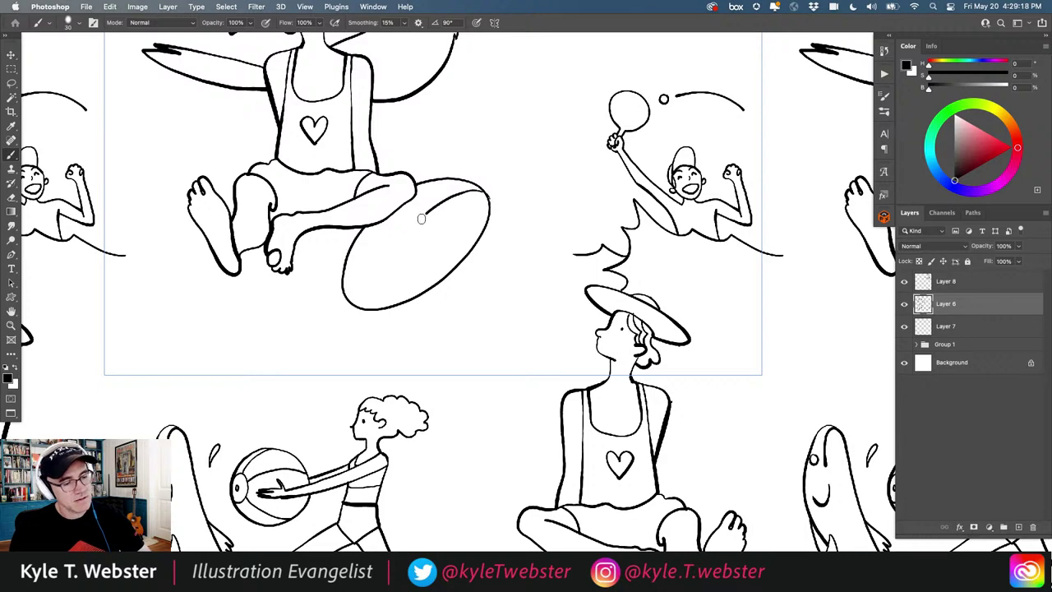
scroll(436, 212, up, 2)
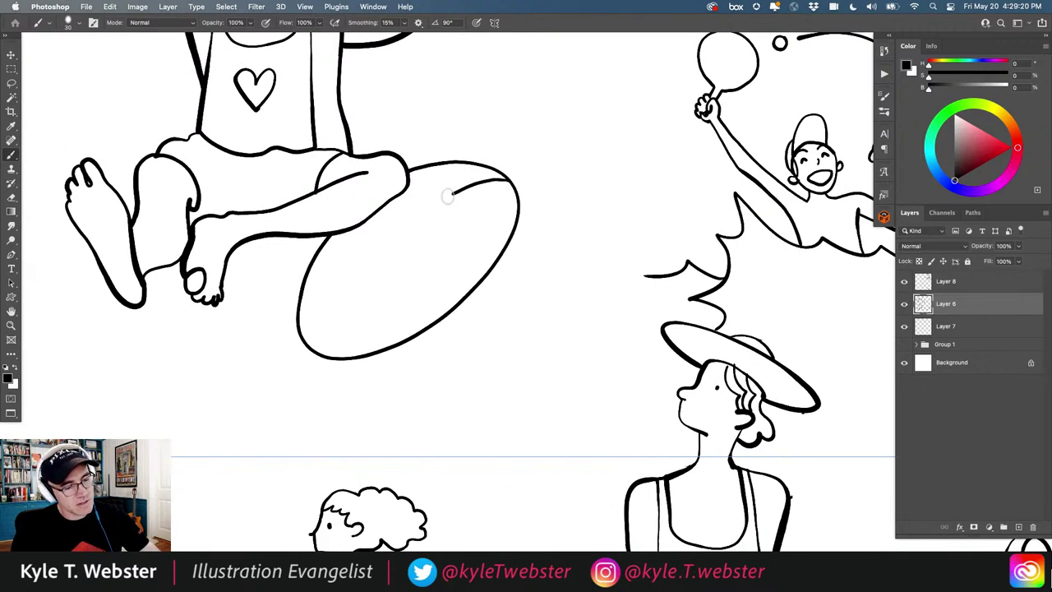
mouse_move(453, 185)
mouse_down()
mouse_move(358, 261)
mouse_move(328, 311)
mouse_move(329, 358)
mouse_up()
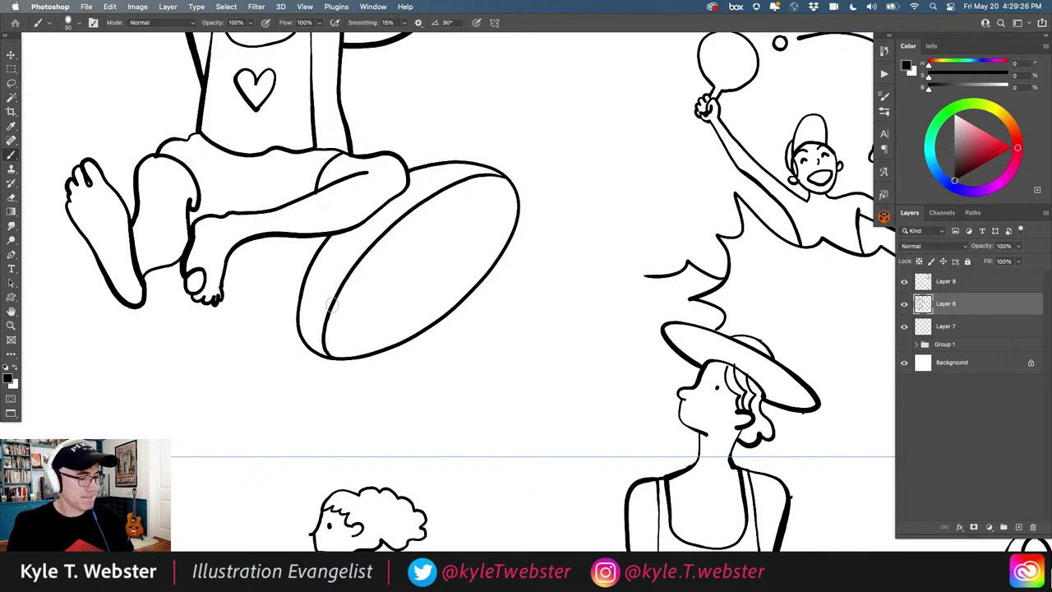
- Add short panel lines to the outer side of the umbrella canopy and draw its straight, slanted pole
mouse_move(331, 299)
mouse_down()
mouse_move(317, 248)
mouse_move(351, 230)
mouse_up()
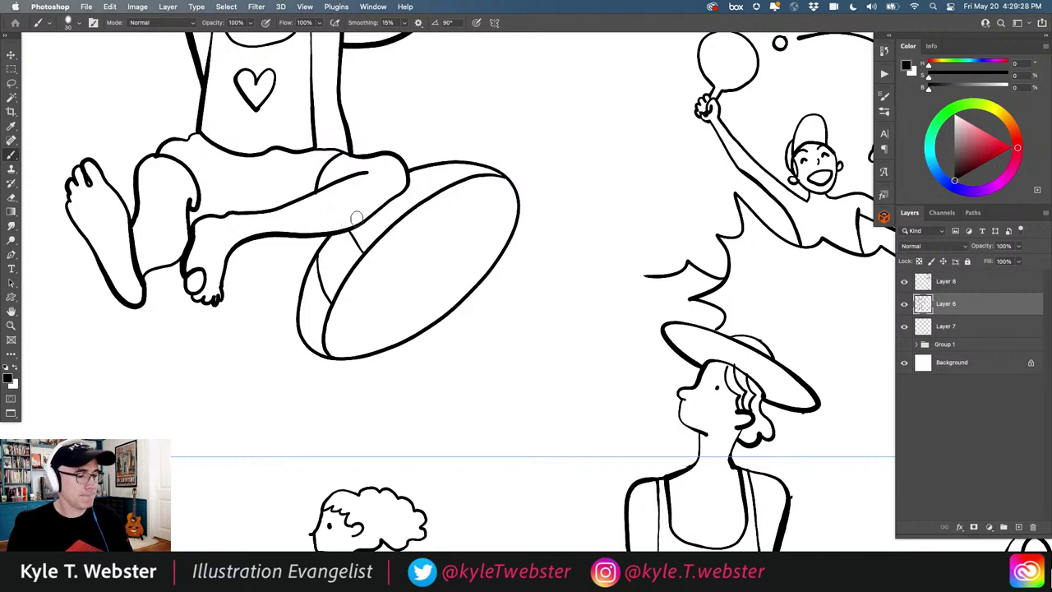
drag(411, 197, 390, 203)
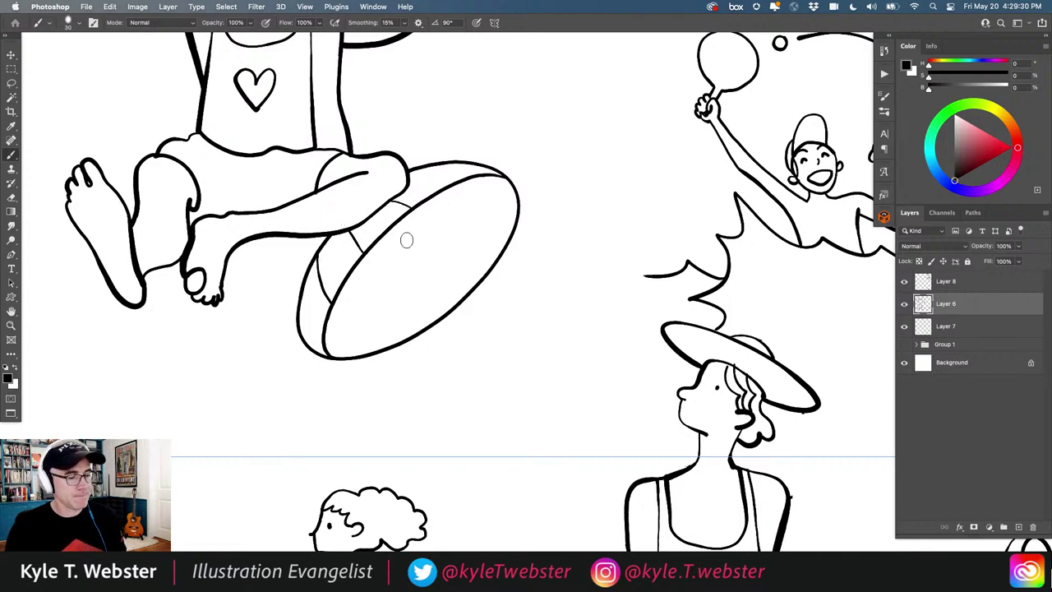
drag(383, 237, 508, 385)
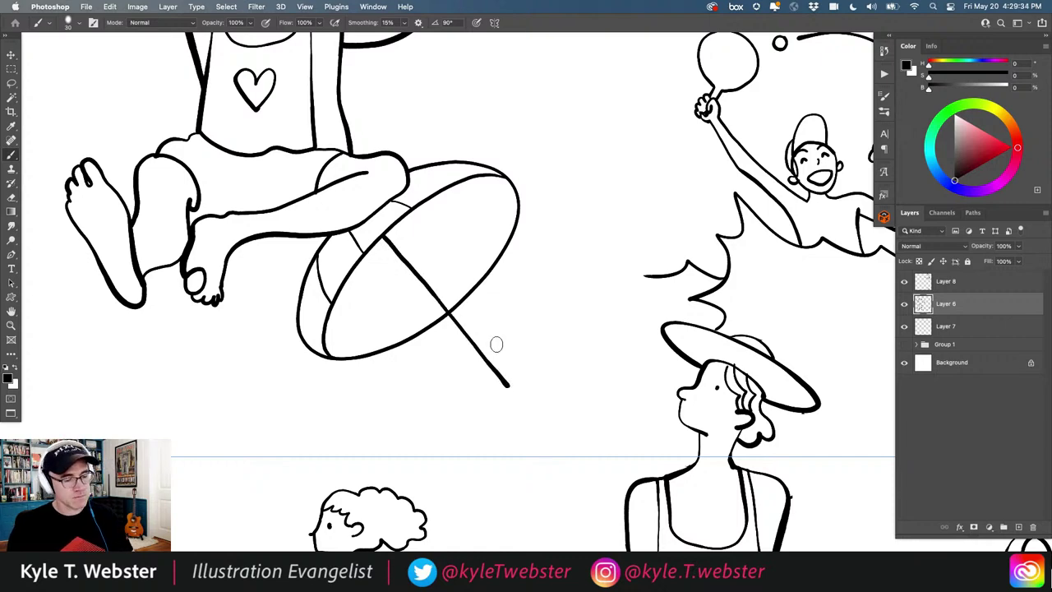
- Draw two low sand mounds at the foot of the umbrella pole and dot grains of sand below them
scroll(347, 340, down, 3)
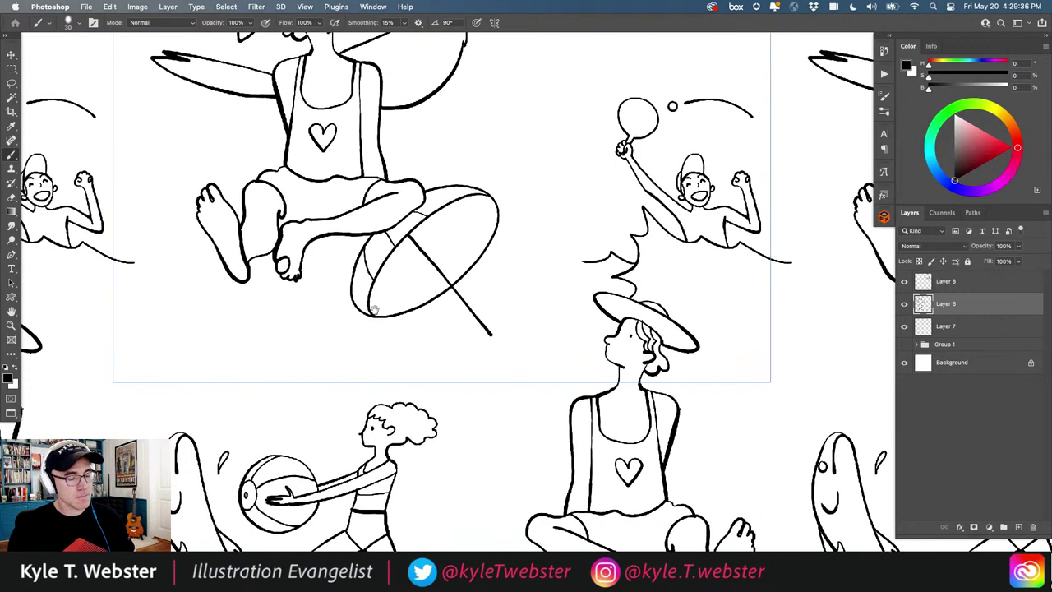
scroll(374, 307, up, 3)
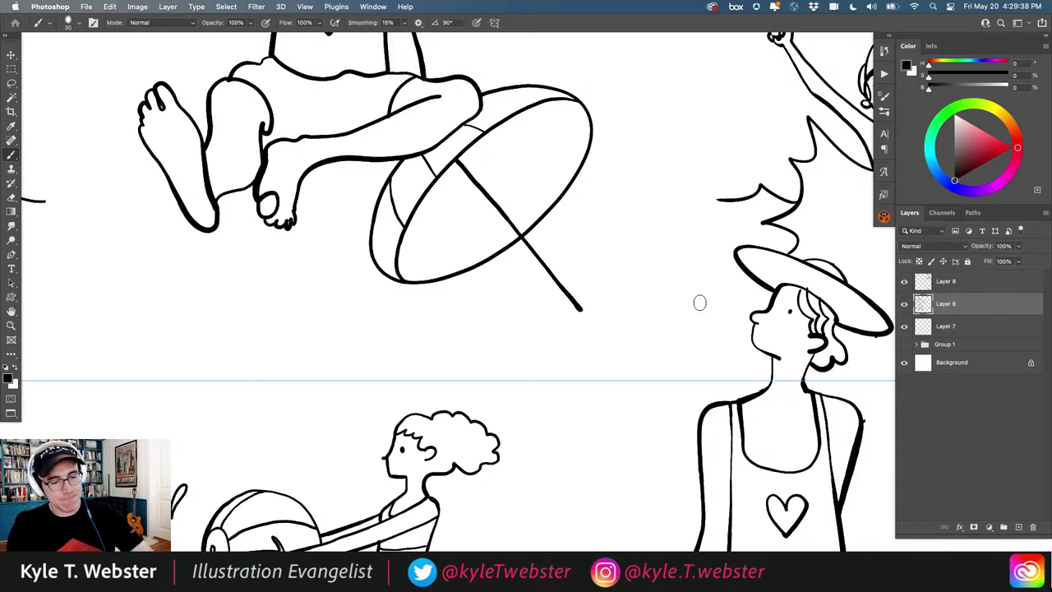
mouse_move(700, 303)
mouse_down()
mouse_move(637, 296)
mouse_move(509, 314)
mouse_move(441, 310)
mouse_move(381, 329)
mouse_up()
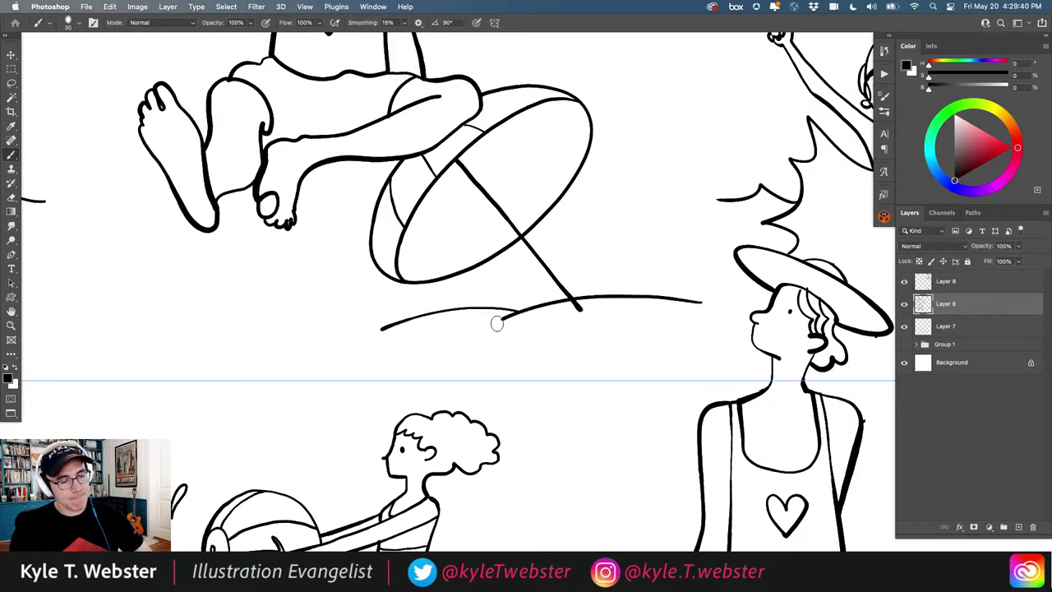
click(557, 318)
click(542, 330)
click(573, 329)
click(616, 315)
click(594, 339)
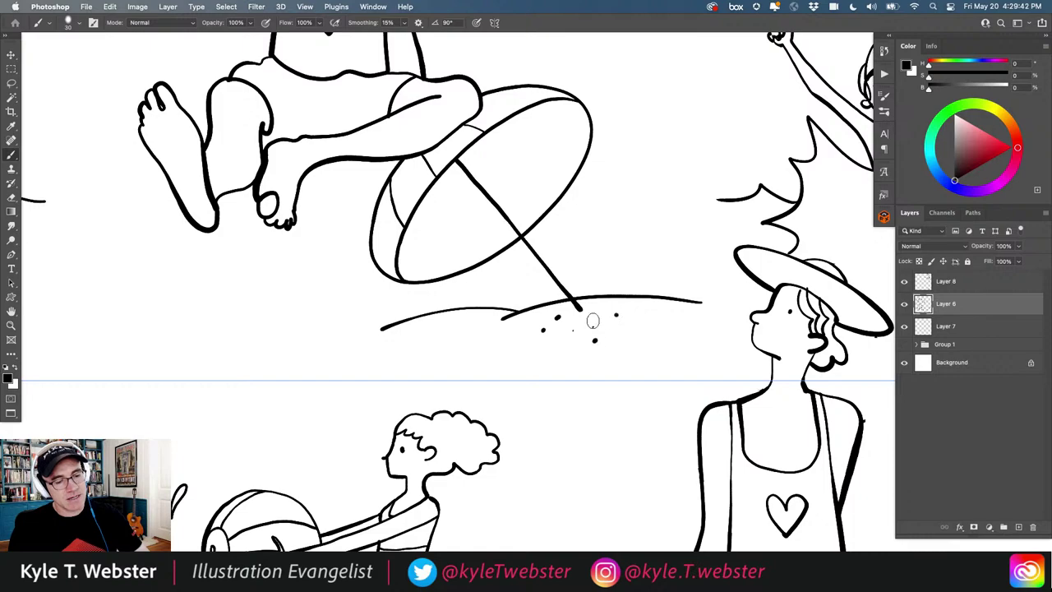
scroll(359, 329, down, 5)
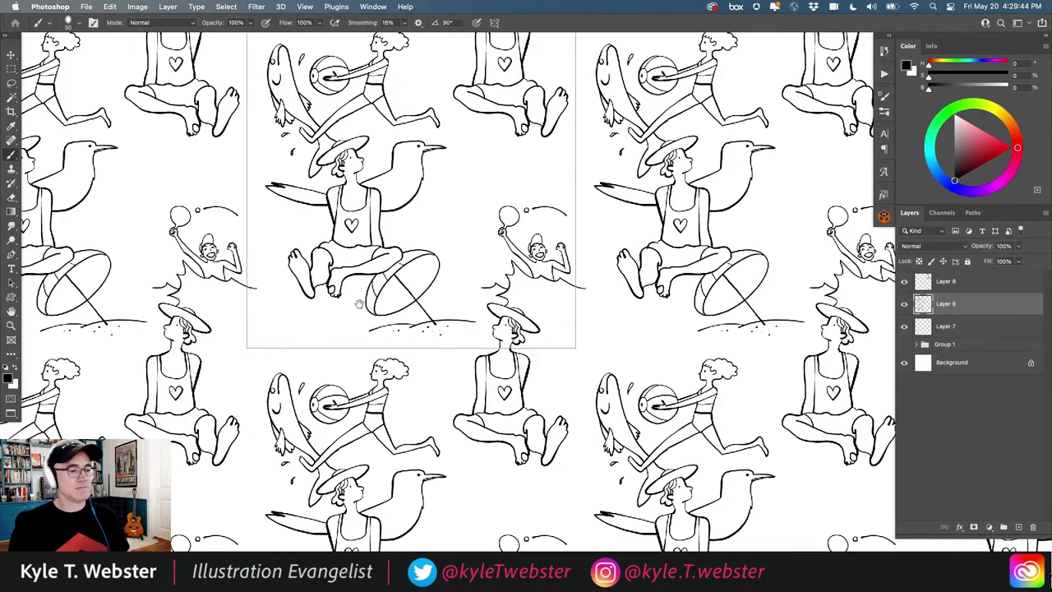
- Draw curved ribs across the underside of the umbrella canopy, running between the rim and the pole
alt+click(303, 338)
drag(274, 303, 313, 321)
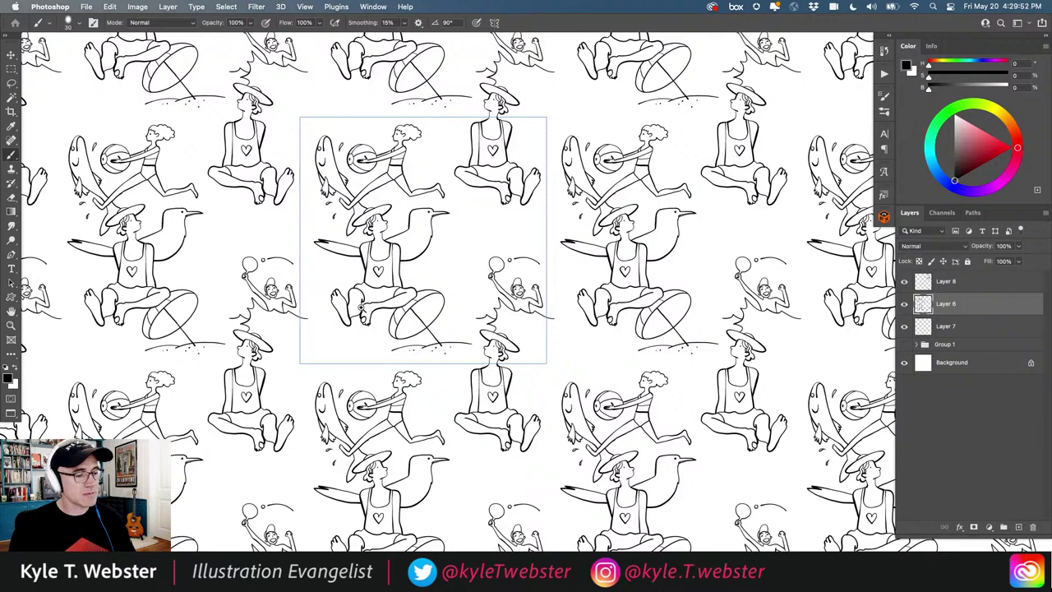
scroll(360, 306, up, 2)
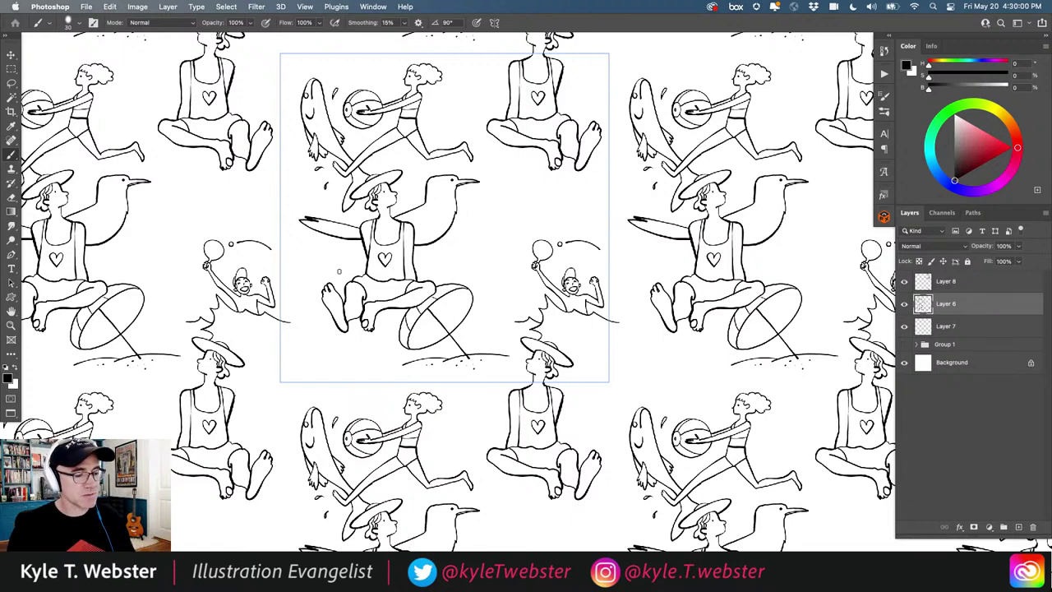
scroll(427, 333, up, 2)
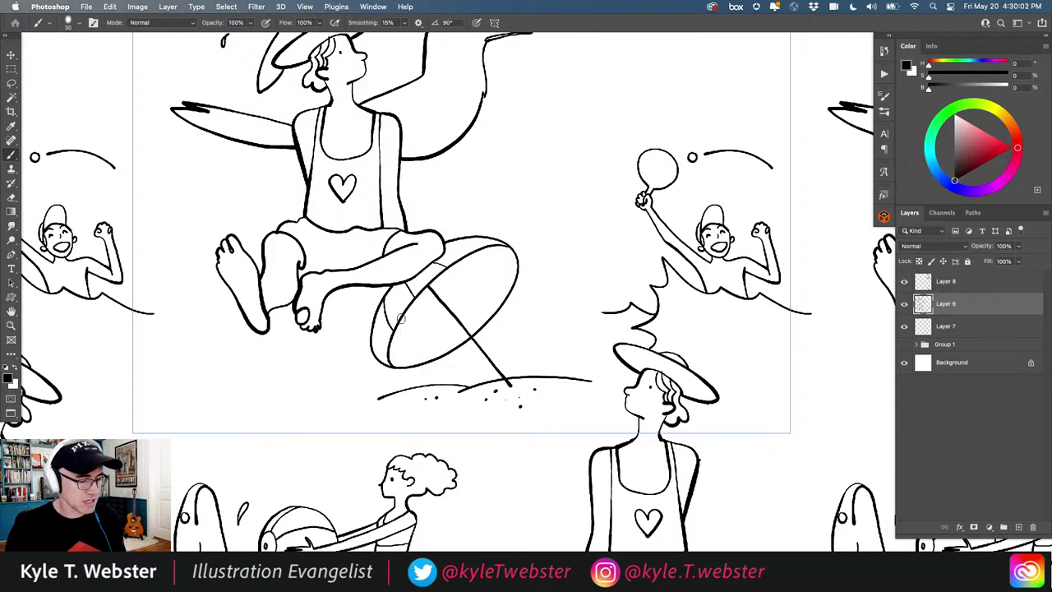
drag(401, 319, 420, 362)
scroll(411, 321, up, 1)
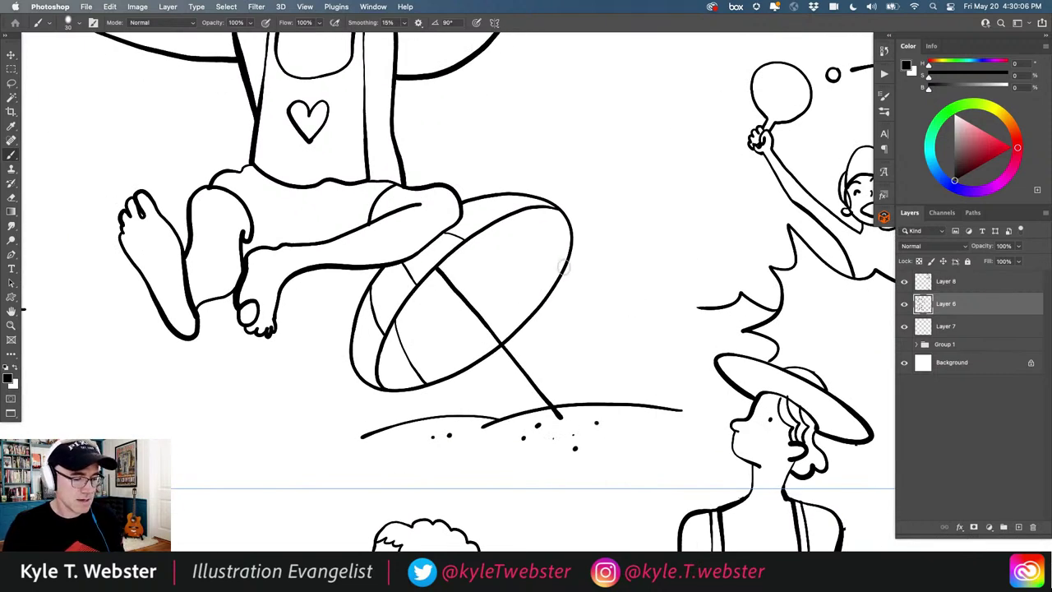
drag(565, 266, 485, 220)
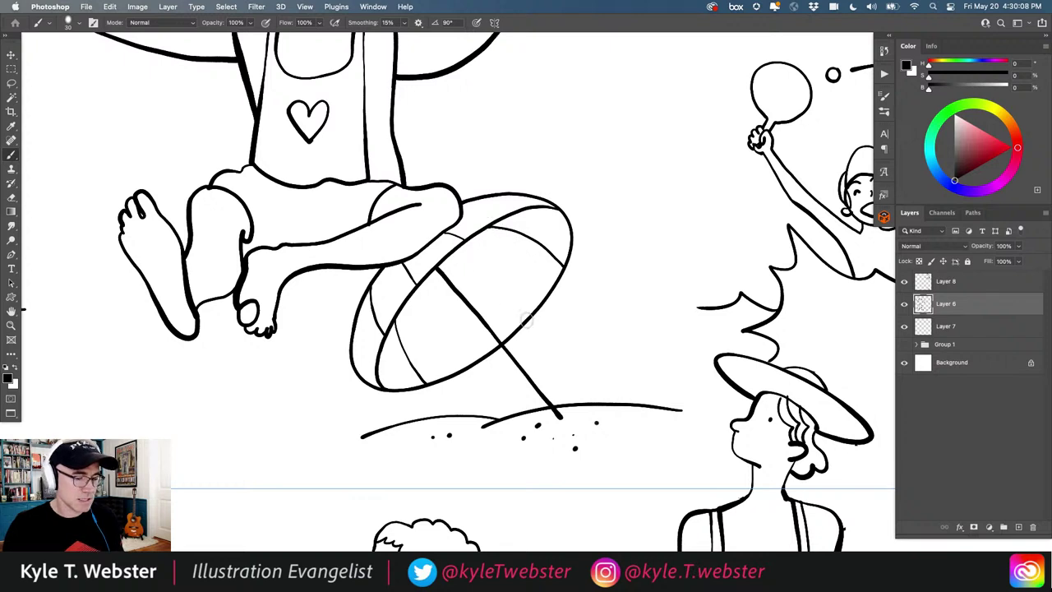
mouse_move(528, 325)
mouse_down()
mouse_move(439, 252)
mouse_move(429, 301)
mouse_move(479, 361)
mouse_move(406, 308)
mouse_up()
scroll(346, 380, down, 2)
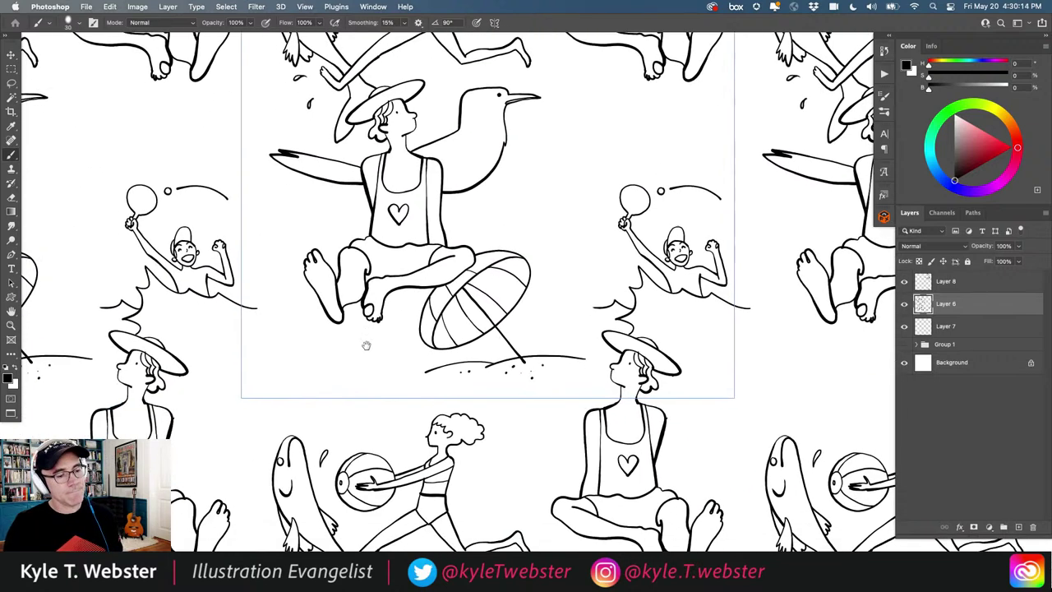
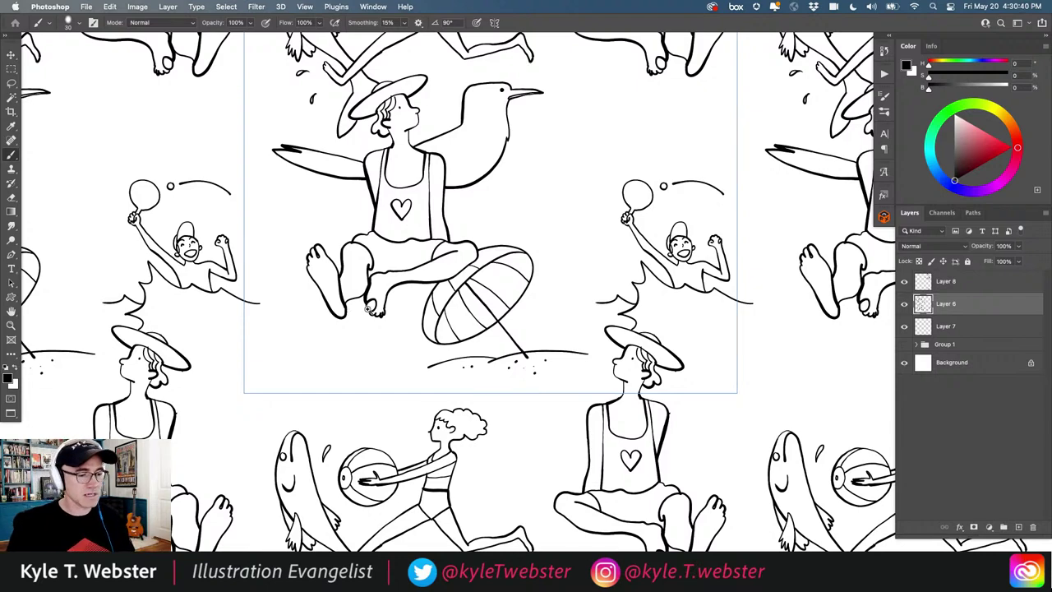
- Examine the repeating pattern around the tile's lower corner for empty gaps between the figures
super+click(367, 305)
alt+click(372, 283)
alt+click(373, 282)
drag(374, 266, 356, 316)
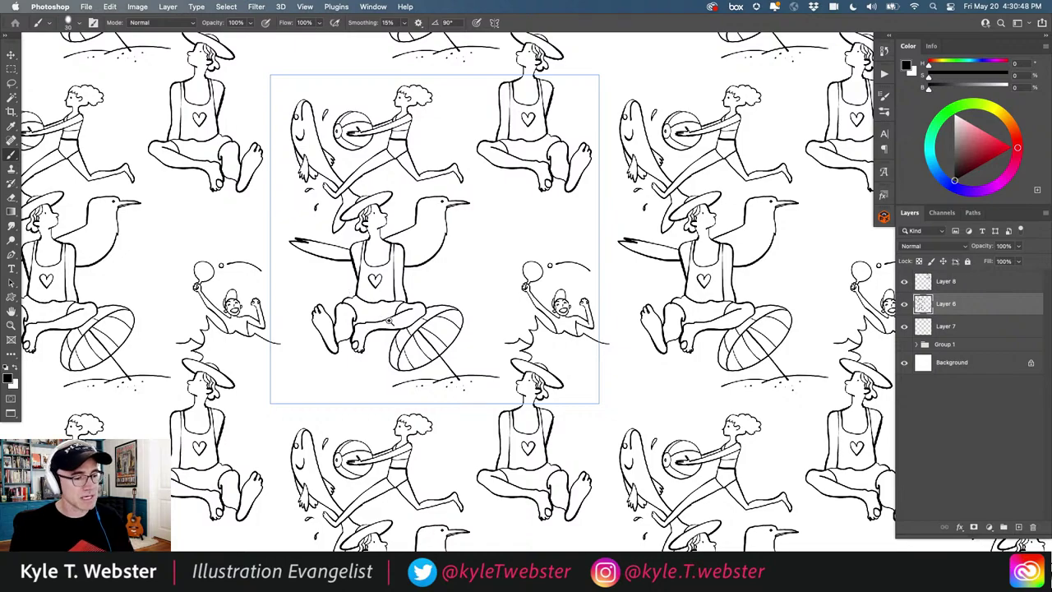
scroll(387, 319, up, 3)
drag(346, 311, 282, 309)
drag(259, 345, 366, 268)
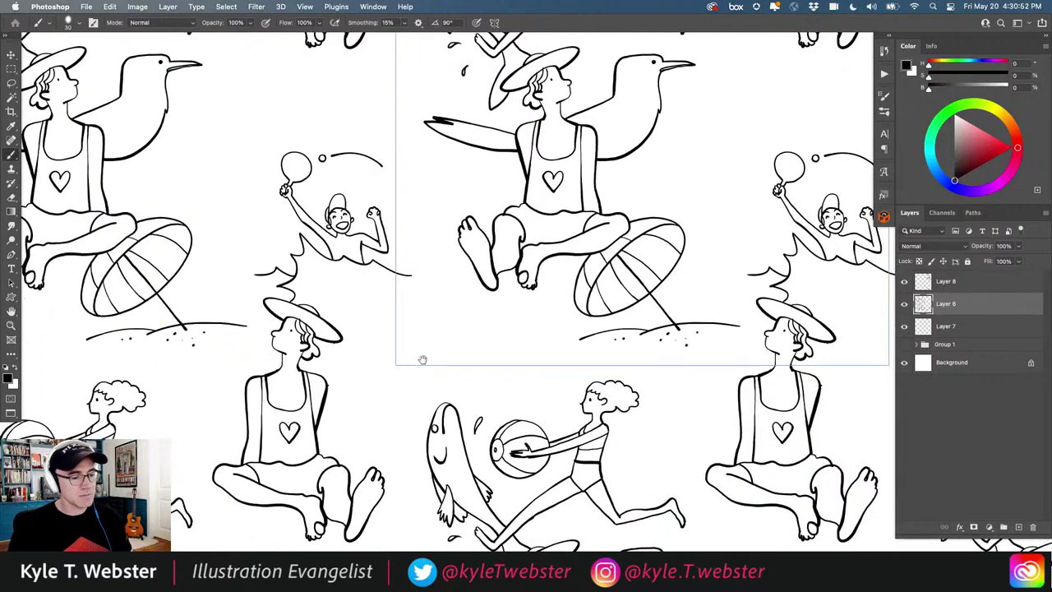
scroll(423, 359, up, 3)
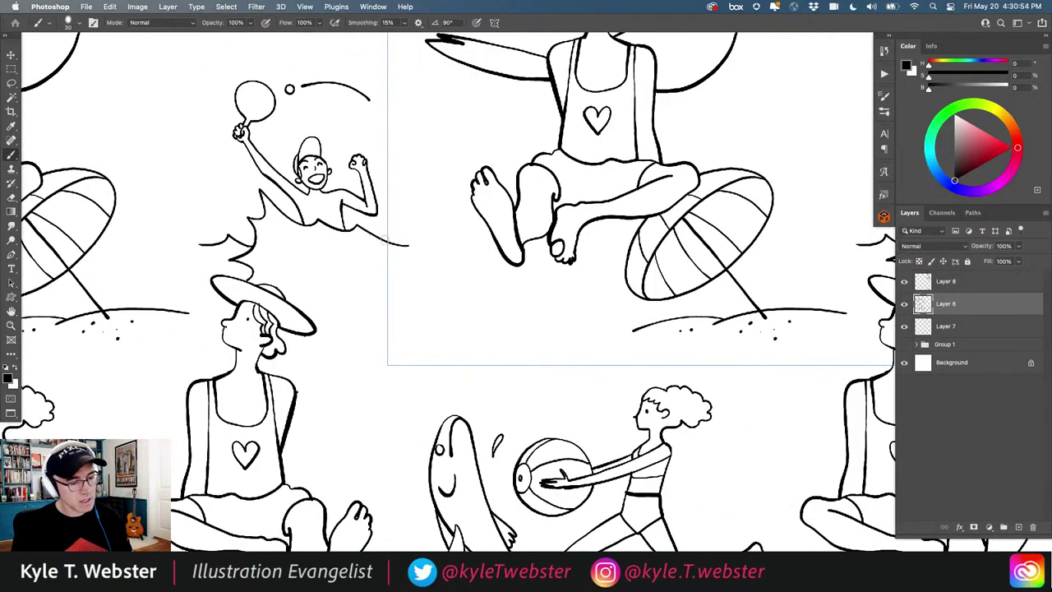
mouse_move(490, 311)
mouse_down()
mouse_move(416, 281)
mouse_move(372, 294)
mouse_move(359, 324)
mouse_move(365, 373)
mouse_move(424, 409)
mouse_move(485, 396)
mouse_move(503, 387)
mouse_move(493, 314)
mouse_up()
key(super+z)
drag(380, 309, 403, 296)
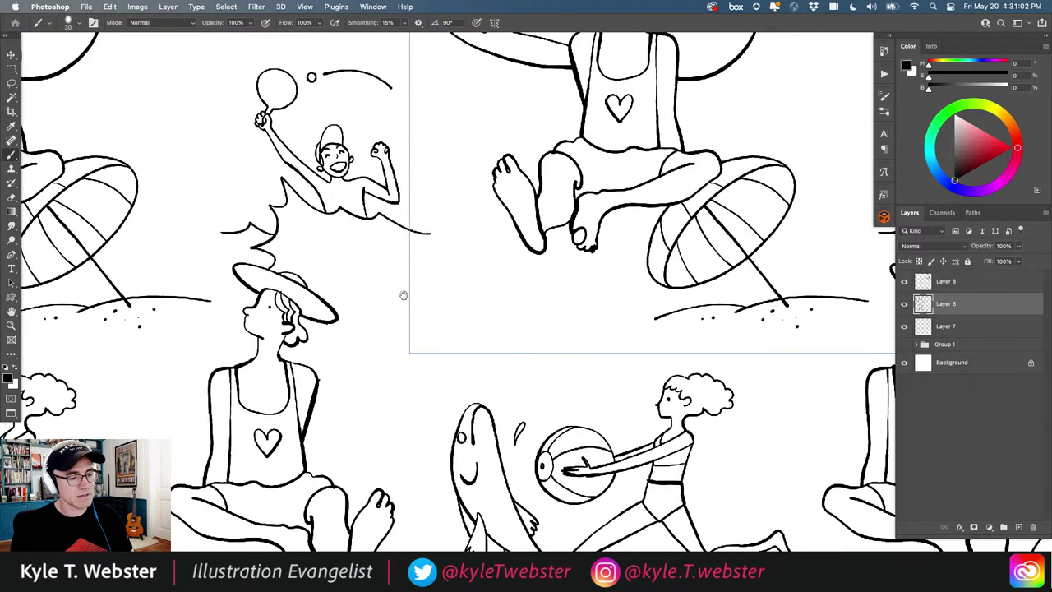
- Draw a large open crab claw with a short arm in the gap between the seated figure's feet and the ball player
key(r)
mouse_move(288, 182)
mouse_down()
mouse_move(256, 296)
mouse_move(281, 420)
mouse_up()
key(b)
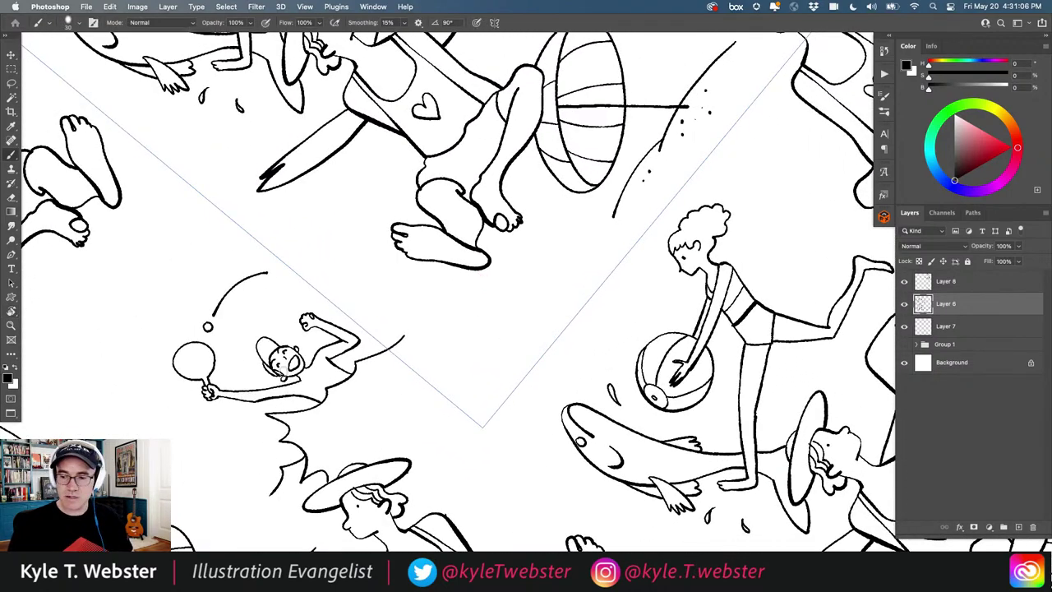
drag(377, 287, 374, 189)
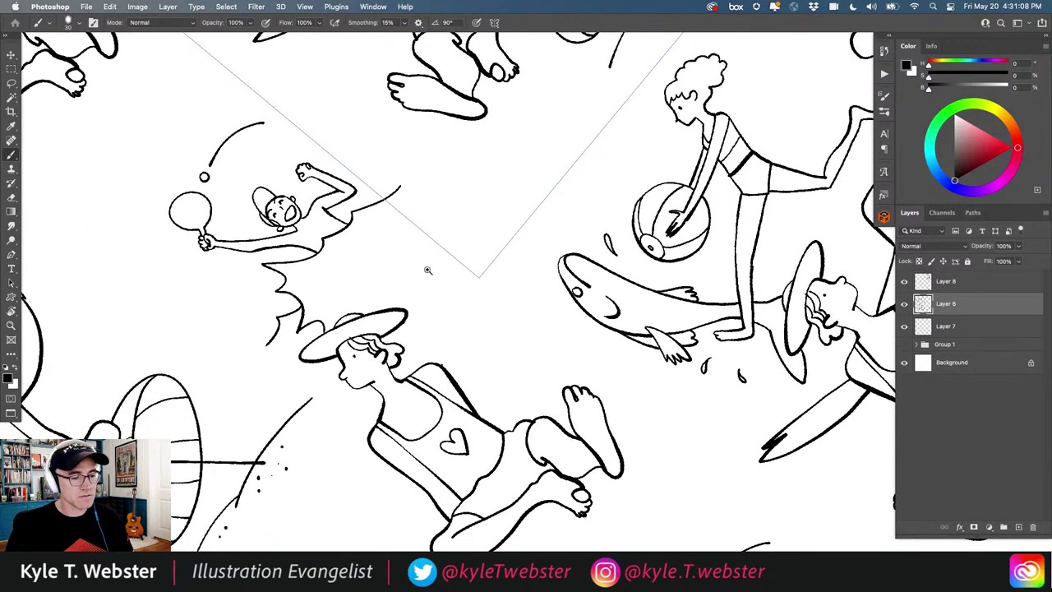
super+click(422, 267)
drag(422, 268, 374, 345)
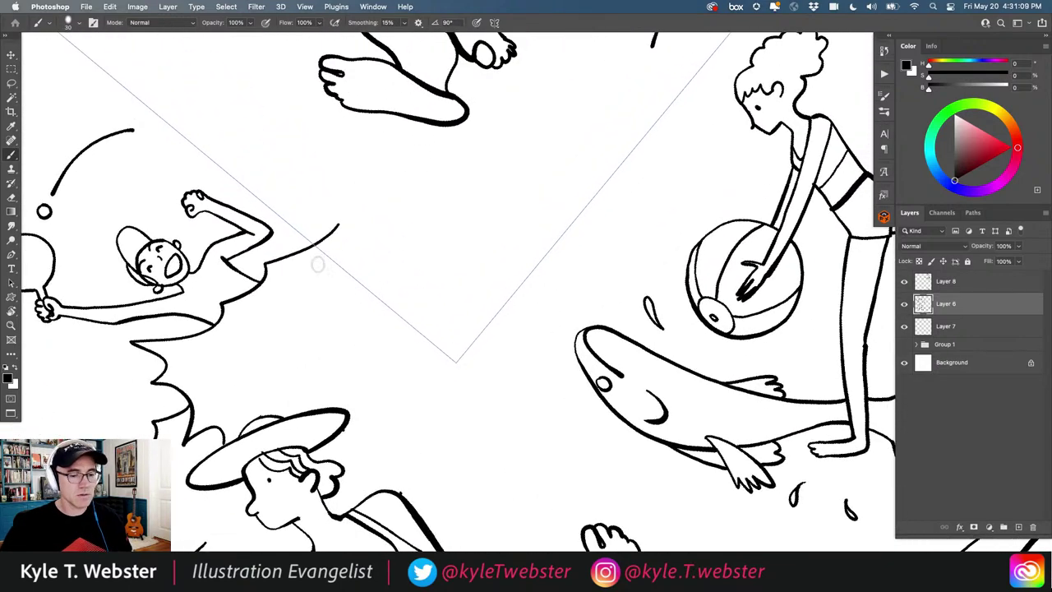
alt+click(333, 307)
drag(333, 307, 344, 324)
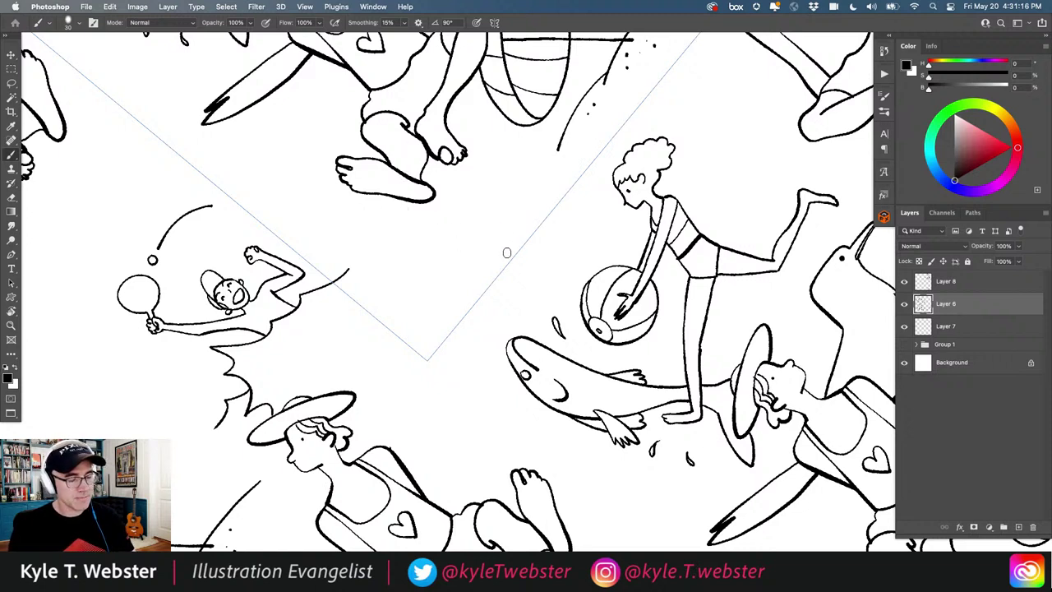
mouse_move(504, 252)
mouse_down()
mouse_move(493, 198)
mouse_move(501, 180)
mouse_move(513, 181)
mouse_move(507, 254)
mouse_move(524, 206)
mouse_move(519, 165)
mouse_move(536, 173)
mouse_move(556, 224)
mouse_move(550, 243)
mouse_move(521, 264)
mouse_move(509, 252)
mouse_move(492, 293)
mouse_move(502, 247)
mouse_up()
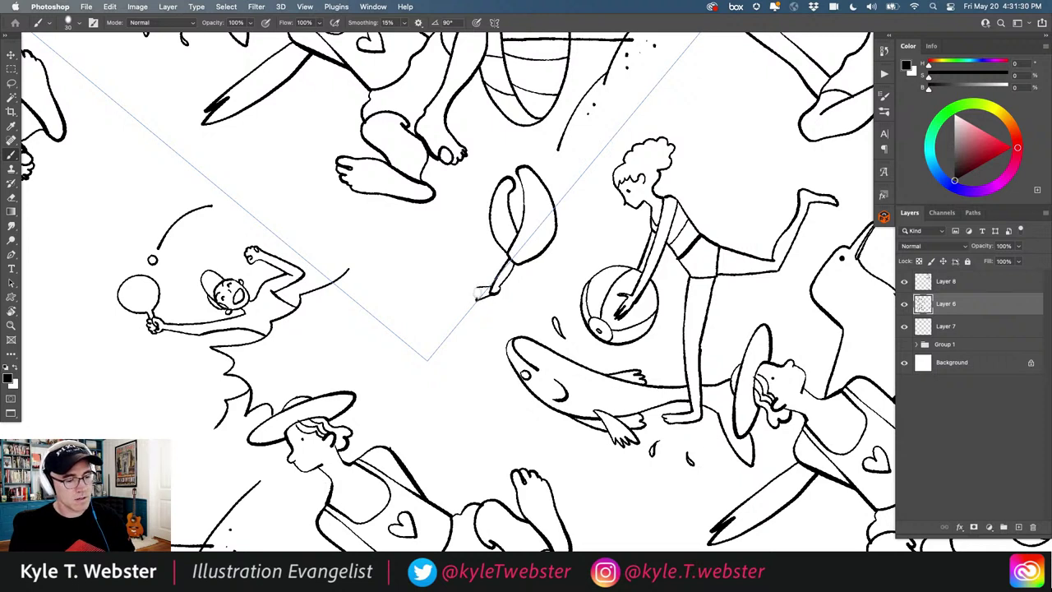
drag(480, 291, 467, 257)
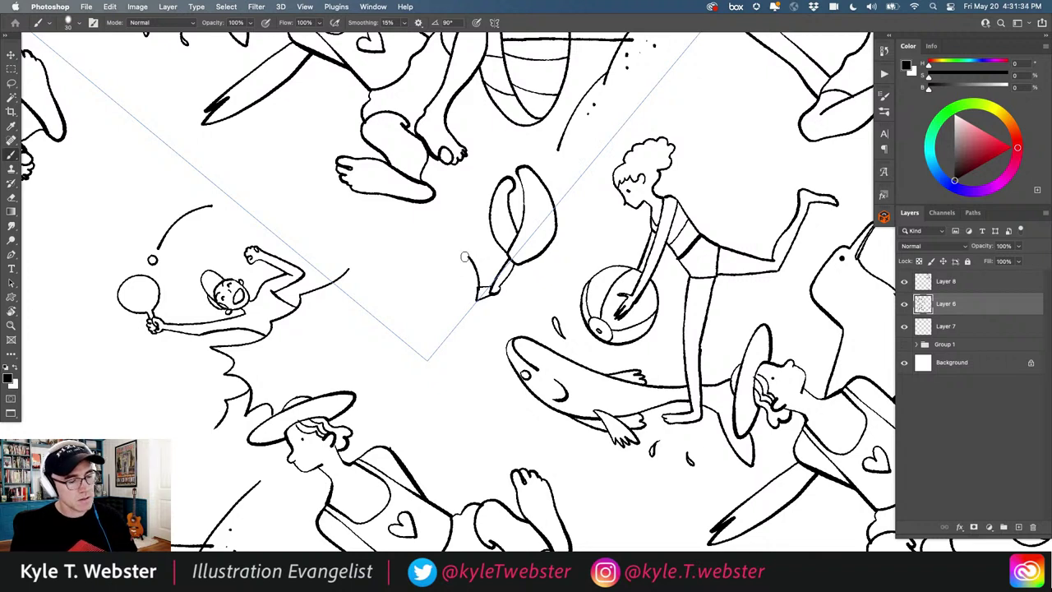
mouse_move(469, 257)
mouse_down()
mouse_move(373, 261)
mouse_move(370, 293)
mouse_move(384, 319)
mouse_move(394, 328)
mouse_move(463, 323)
mouse_move(477, 268)
mouse_up()
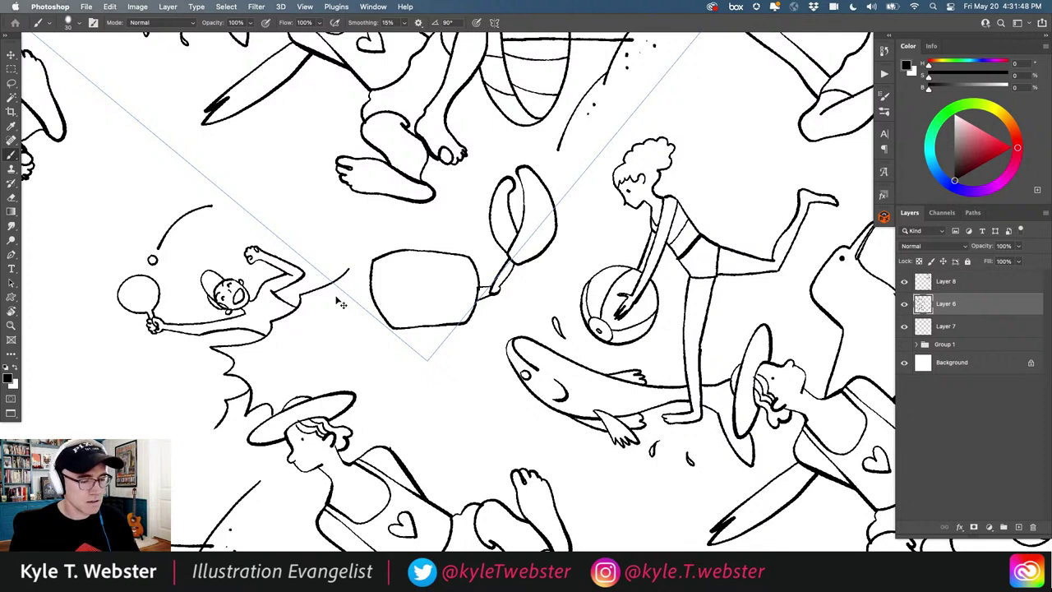
key(super+z)
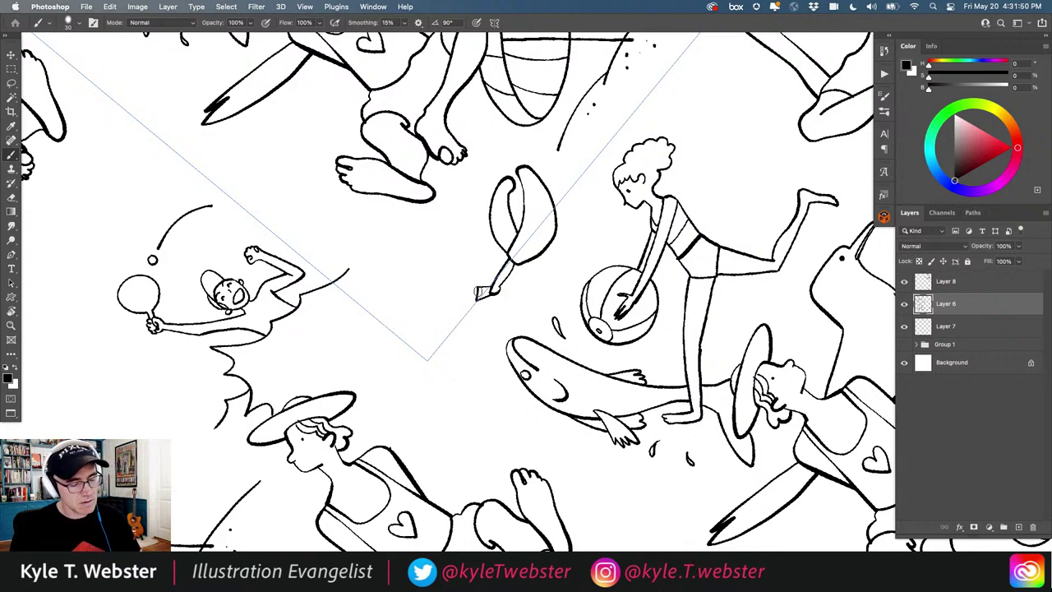
- Draw the crab's wide shell from the claw arm, with a curved top edge, pointed shoulders and a tapering underside
drag(480, 293, 468, 246)
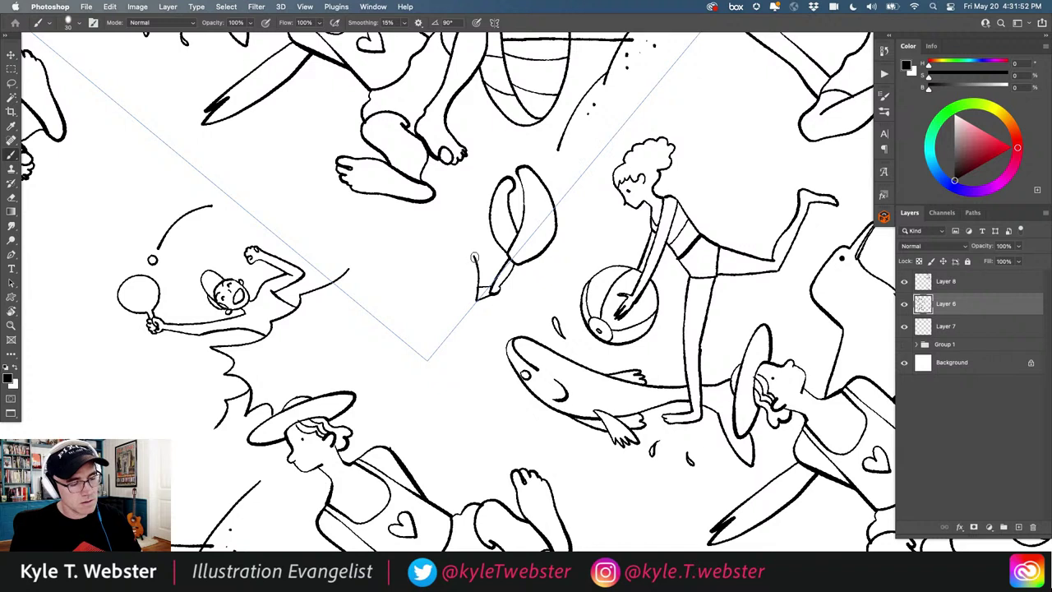
mouse_move(473, 256)
mouse_down()
mouse_move(418, 238)
mouse_move(364, 258)
mouse_move(362, 288)
mouse_move(381, 317)
mouse_up()
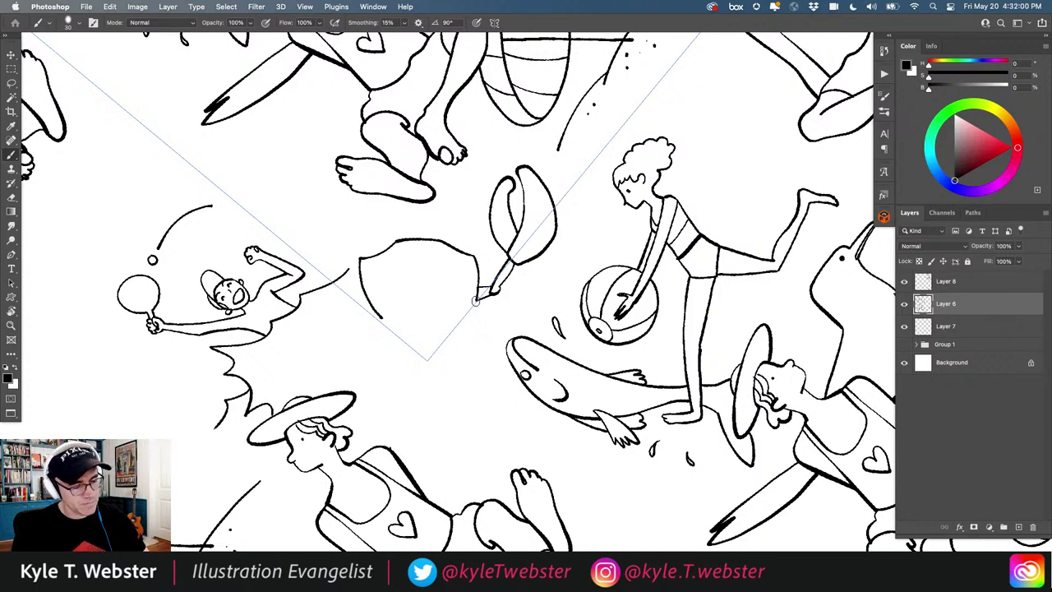
drag(475, 302, 456, 331)
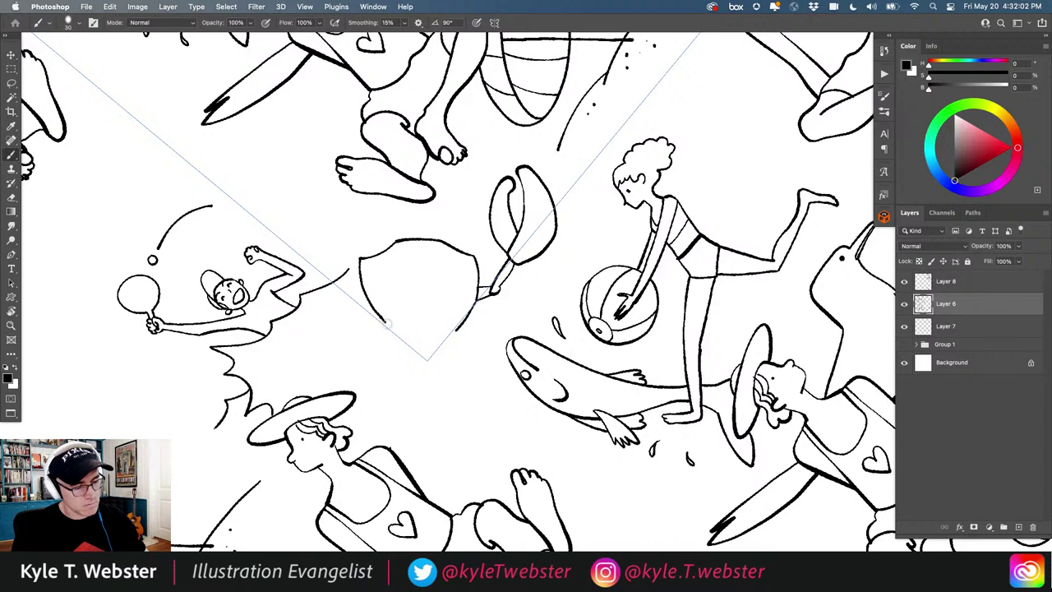
mouse_move(388, 322)
mouse_down()
mouse_move(427, 344)
mouse_move(458, 330)
mouse_up()
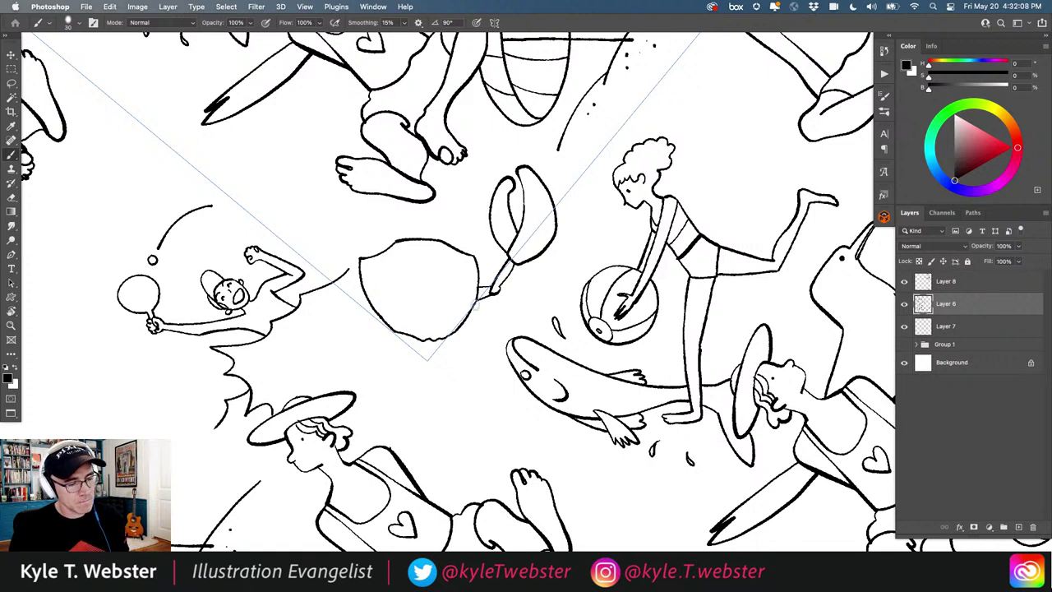
- Draw three jointed legs bending outward and down from the shell on the large claw's side of the crab
drag(475, 304, 521, 337)
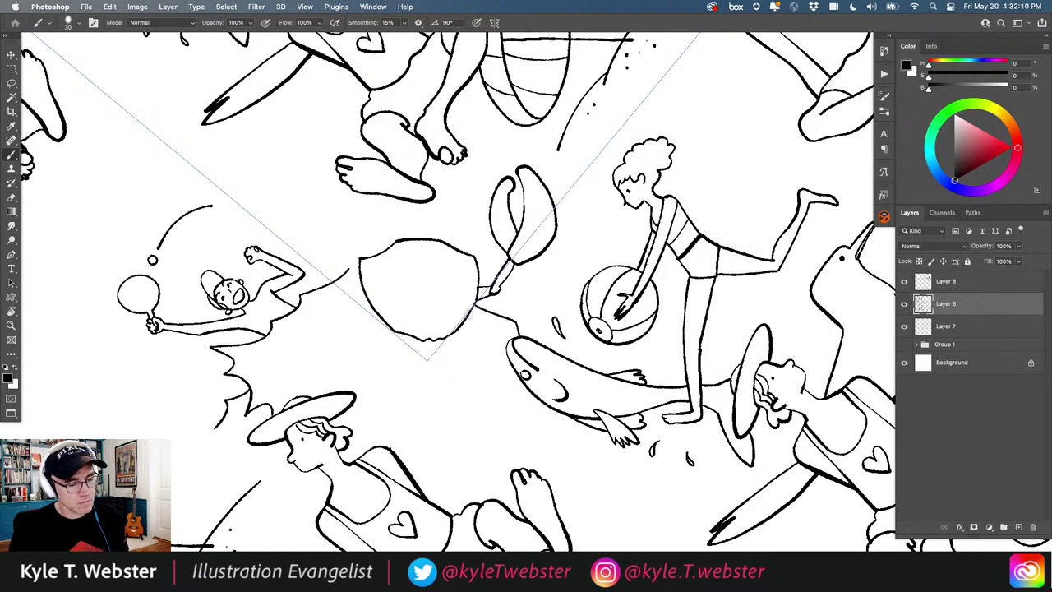
mouse_move(470, 310)
mouse_down()
mouse_move(516, 325)
mouse_move(516, 337)
mouse_move(485, 346)
mouse_move(457, 329)
mouse_move(484, 368)
mouse_move(486, 397)
mouse_move(492, 345)
mouse_move(457, 362)
mouse_move(459, 374)
mouse_up()
mouse_move(444, 337)
mouse_down()
mouse_move(450, 368)
mouse_move(436, 408)
mouse_up()
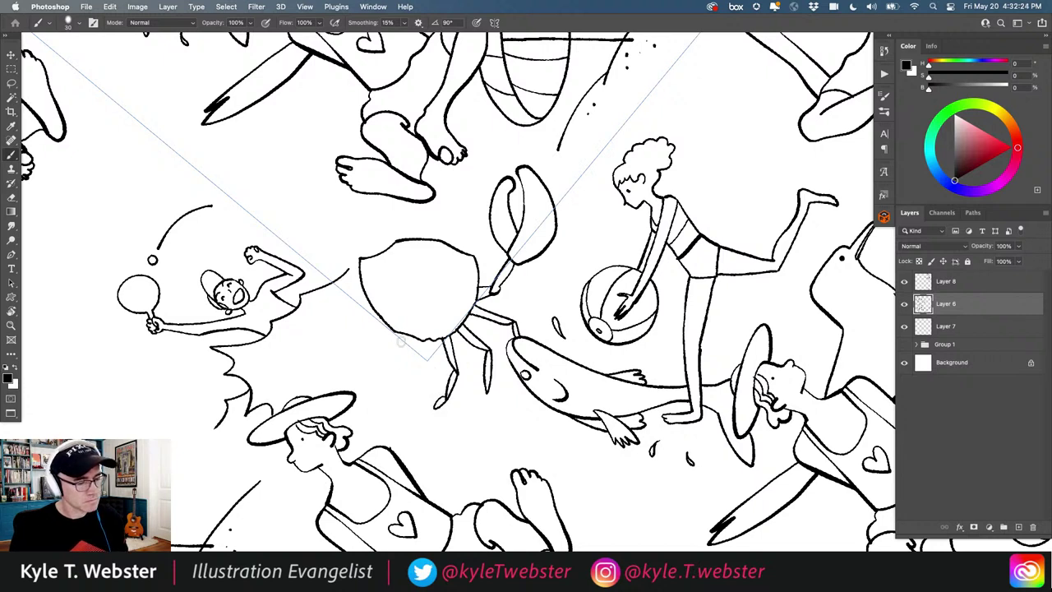
- Draw two jointed legs on the opposite side of the crab's shell, mirroring the ones below the large claw
mouse_move(404, 335)
mouse_down()
mouse_move(390, 374)
mouse_move(406, 332)
mouse_up()
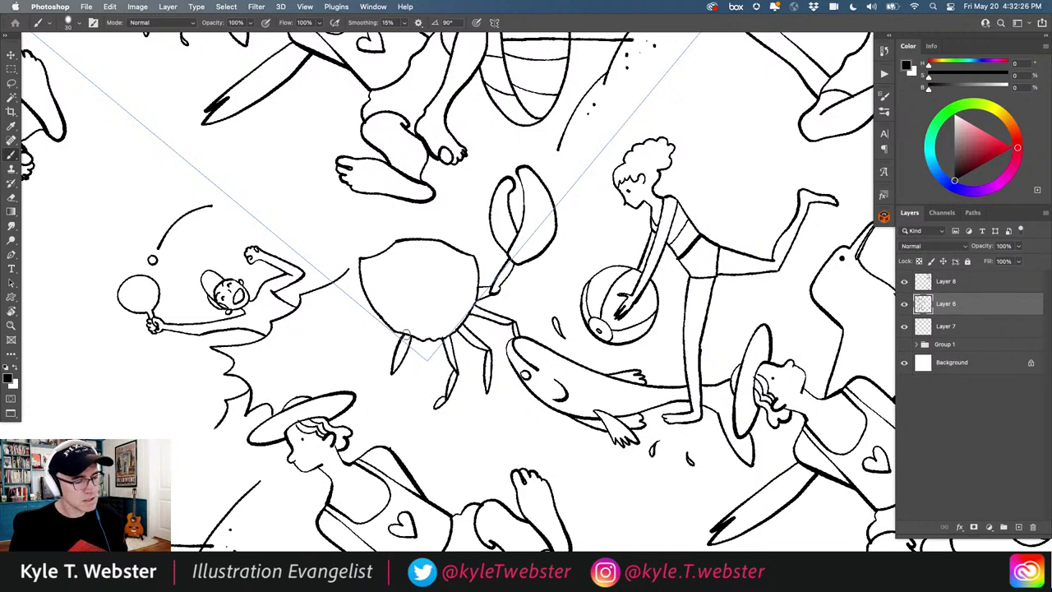
mouse_move(393, 371)
mouse_down()
mouse_move(403, 399)
mouse_move(408, 367)
mouse_move(413, 407)
mouse_move(420, 398)
mouse_move(408, 388)
mouse_up()
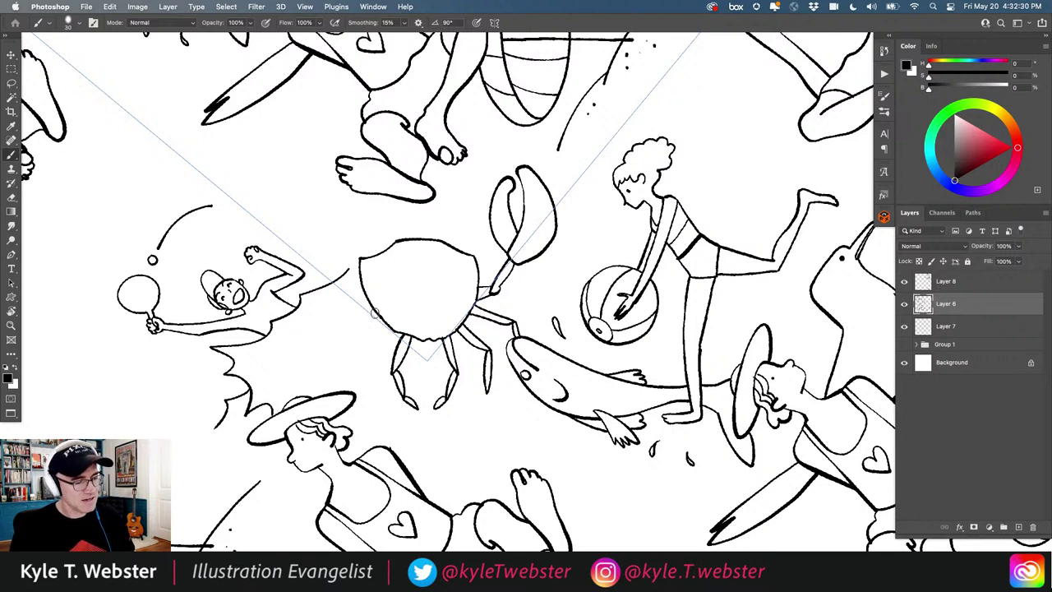
mouse_move(374, 313)
mouse_down()
mouse_move(350, 338)
mouse_move(340, 381)
mouse_move(351, 338)
mouse_move(388, 316)
mouse_up()
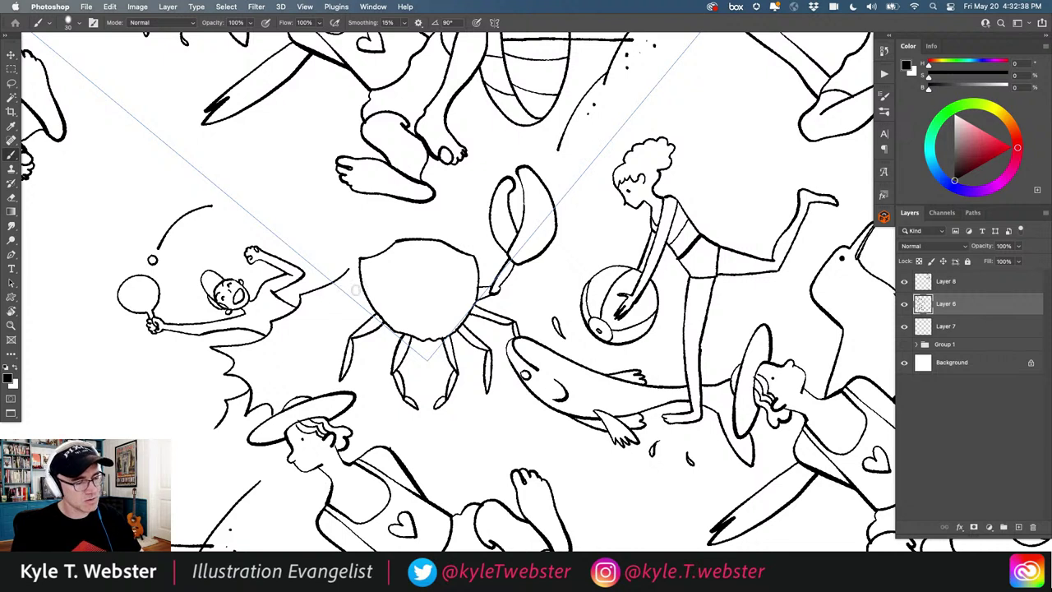
drag(331, 301, 310, 347)
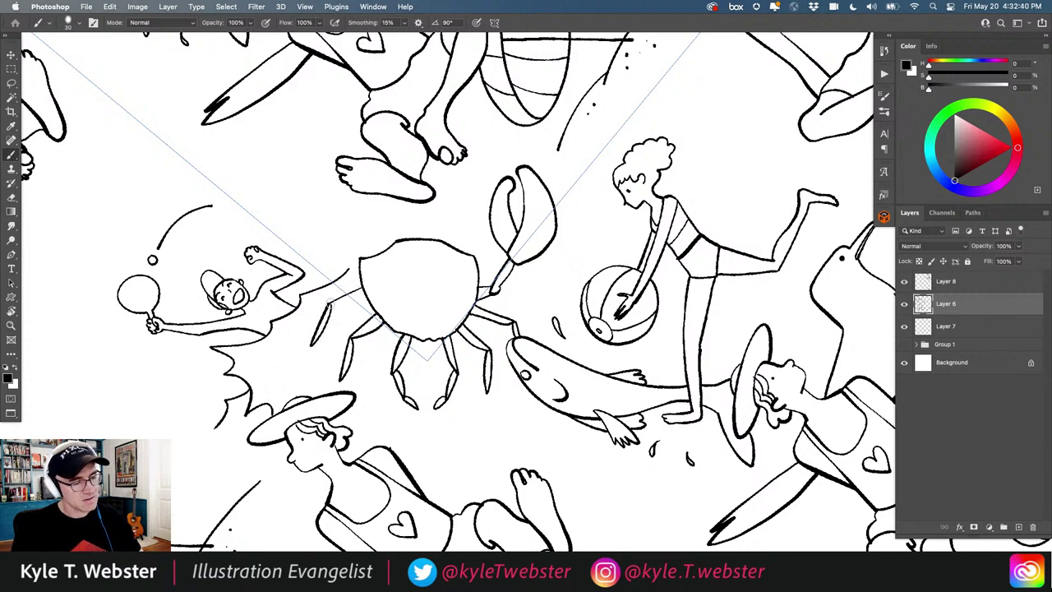
drag(329, 305, 366, 283)
mouse_move(311, 348)
mouse_down()
mouse_move(314, 358)
mouse_move(321, 336)
mouse_up()
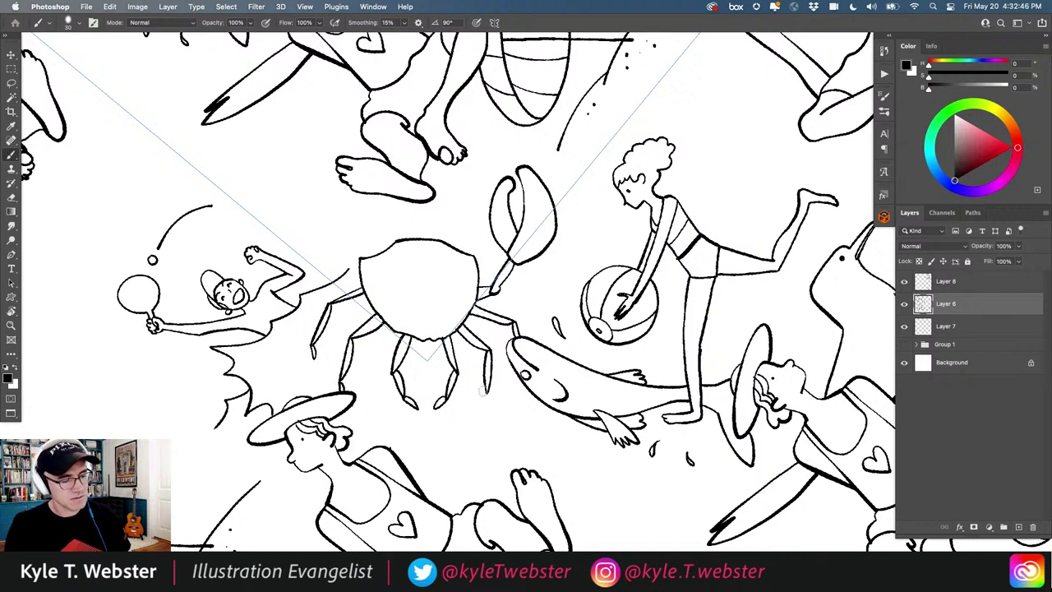
drag(483, 399, 491, 386)
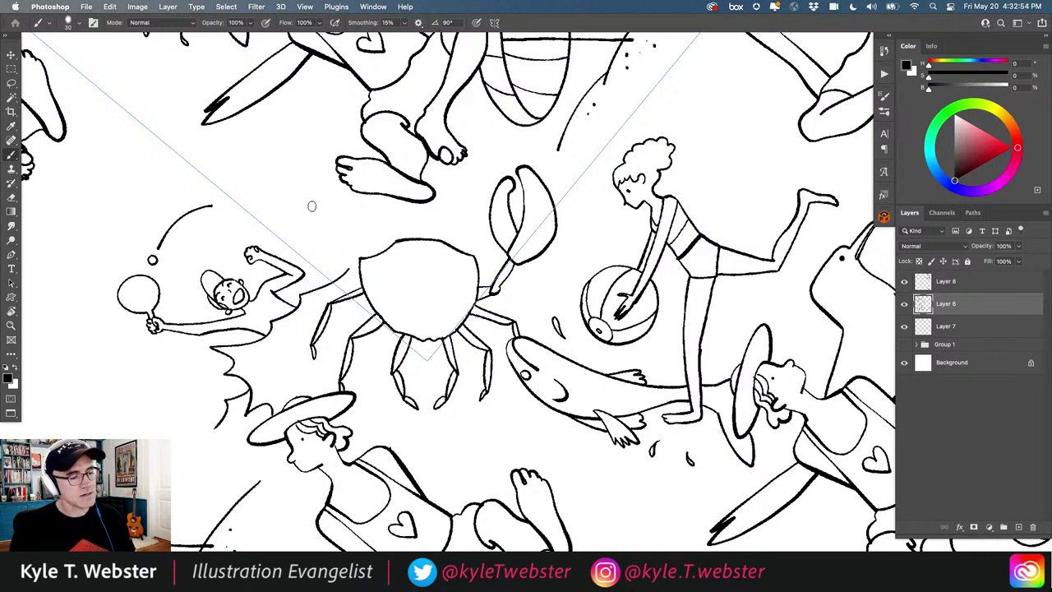
key(super+z)
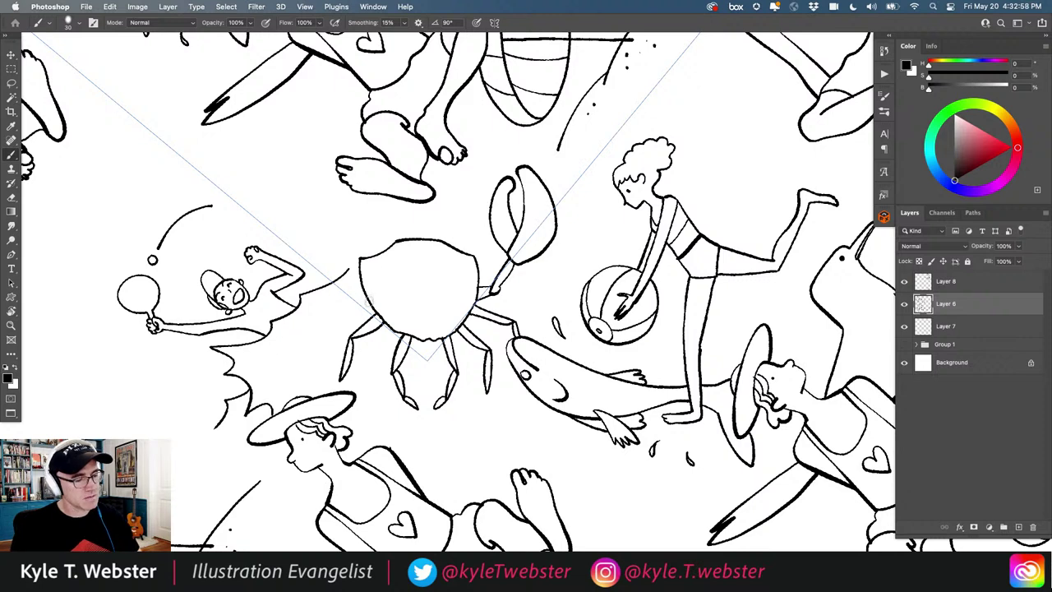
- Draw the third jointed leg close to the two beside the swimmer and add small pointed tips to the outer legs
mouse_move(366, 297)
mouse_down()
mouse_move(329, 327)
mouse_move(304, 368)
mouse_move(329, 322)
mouse_move(371, 305)
mouse_up()
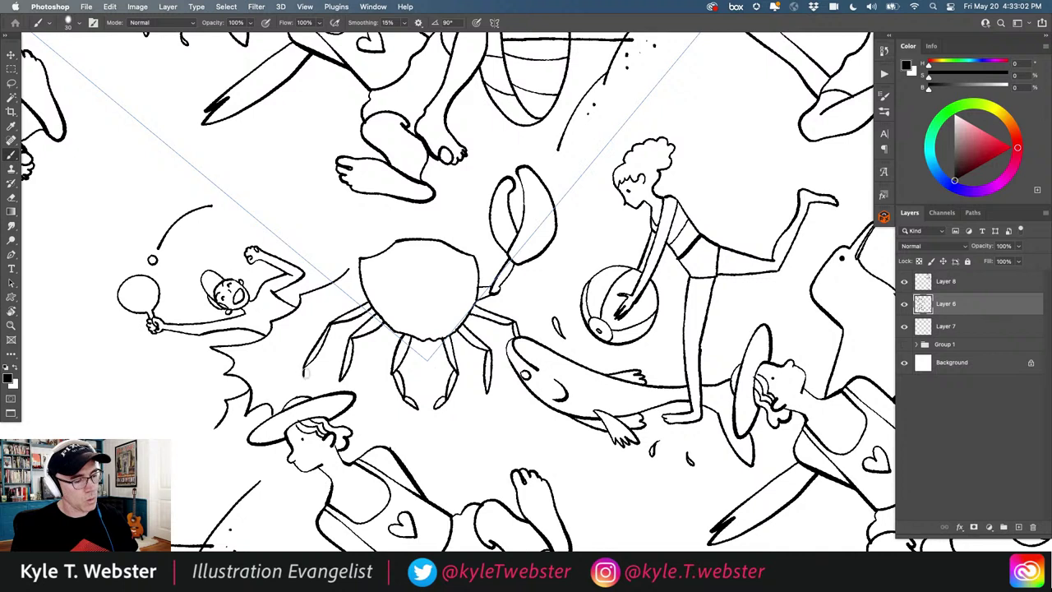
mouse_move(305, 375)
mouse_down()
mouse_move(312, 359)
mouse_move(343, 377)
mouse_up()
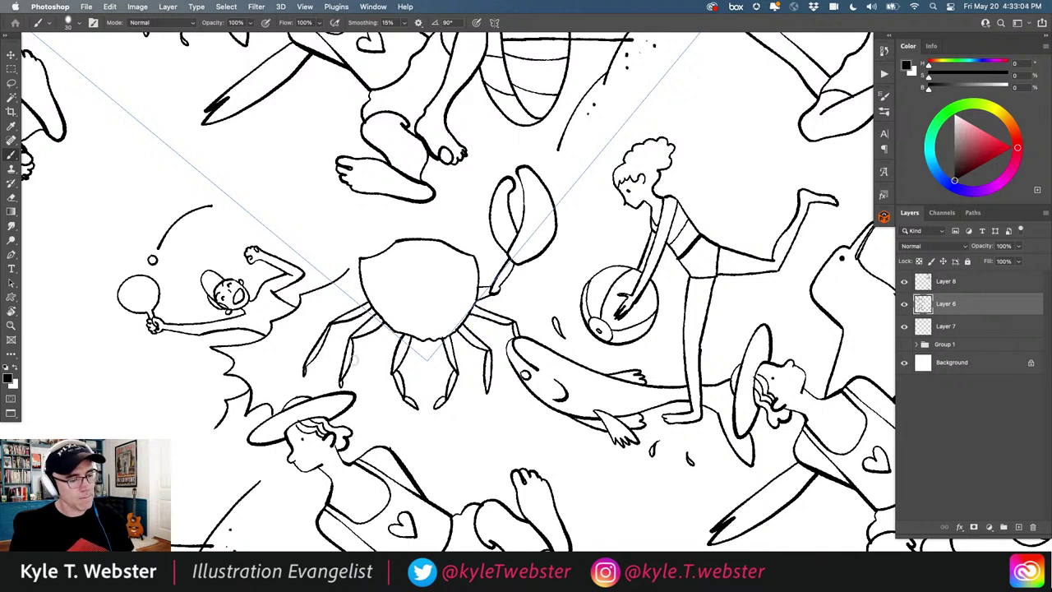
drag(488, 387, 482, 397)
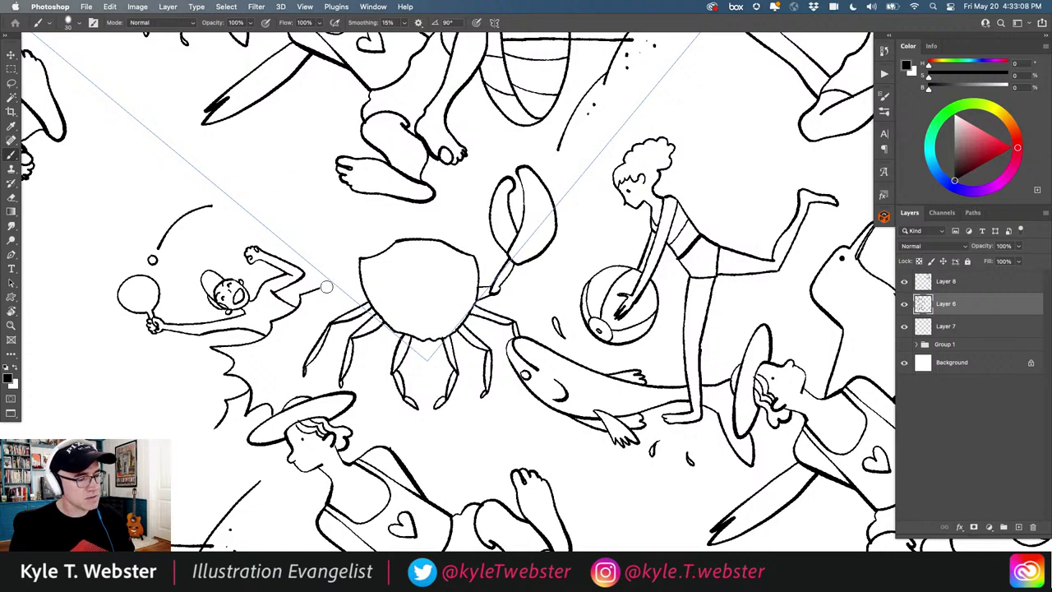
- Erase the water line trailing from the swimmer and draw a small raised claw on that side of the crab
drag(328, 287, 300, 294)
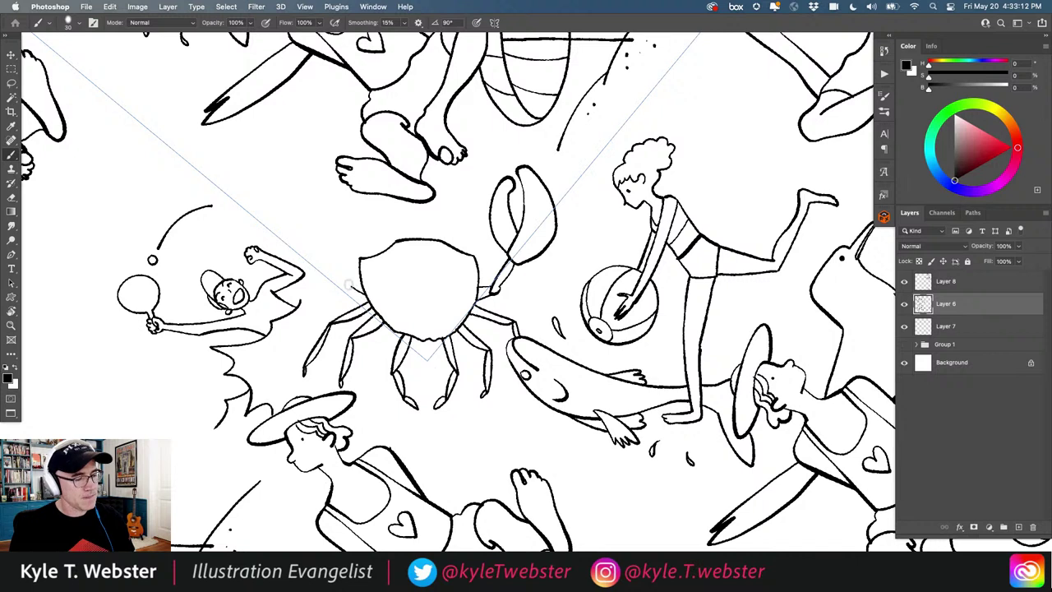
mouse_move(361, 291)
mouse_down()
mouse_move(327, 266)
mouse_move(311, 189)
mouse_move(318, 229)
mouse_move(327, 208)
mouse_move(331, 222)
mouse_move(343, 205)
mouse_move(323, 236)
mouse_move(336, 264)
mouse_move(365, 284)
mouse_up()
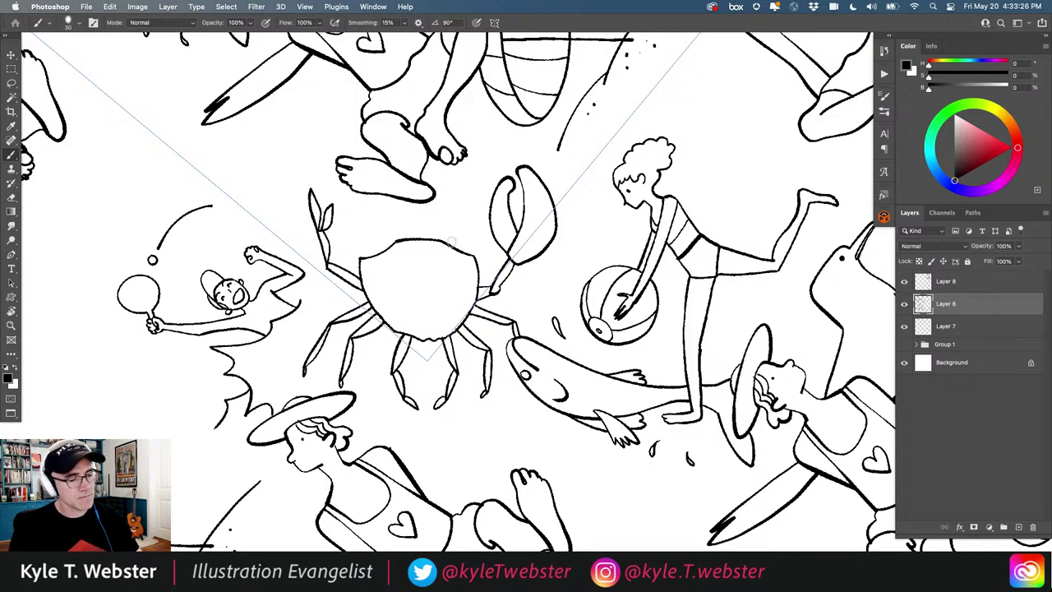
- Draw two stalked eyes on top of the crab's shell and add loose curved marking lines across the shell
mouse_move(453, 245)
mouse_down()
mouse_move(463, 222)
mouse_move(454, 234)
mouse_up()
scroll(404, 217, up, 1)
mouse_move(383, 265)
mouse_down()
mouse_move(375, 231)
mouse_move(363, 240)
mouse_move(378, 272)
mouse_up()
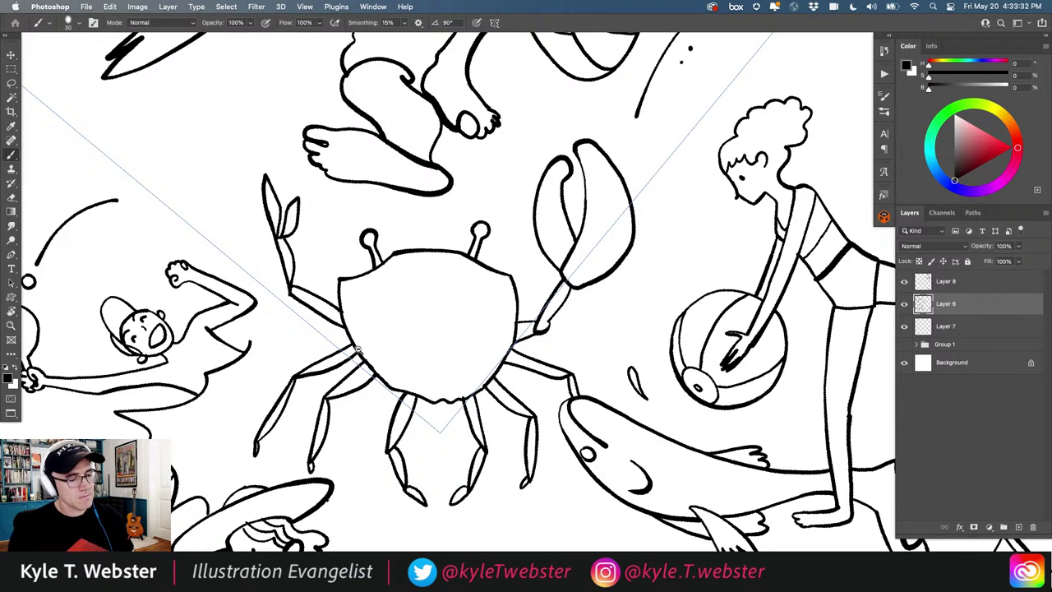
drag(405, 323, 390, 315)
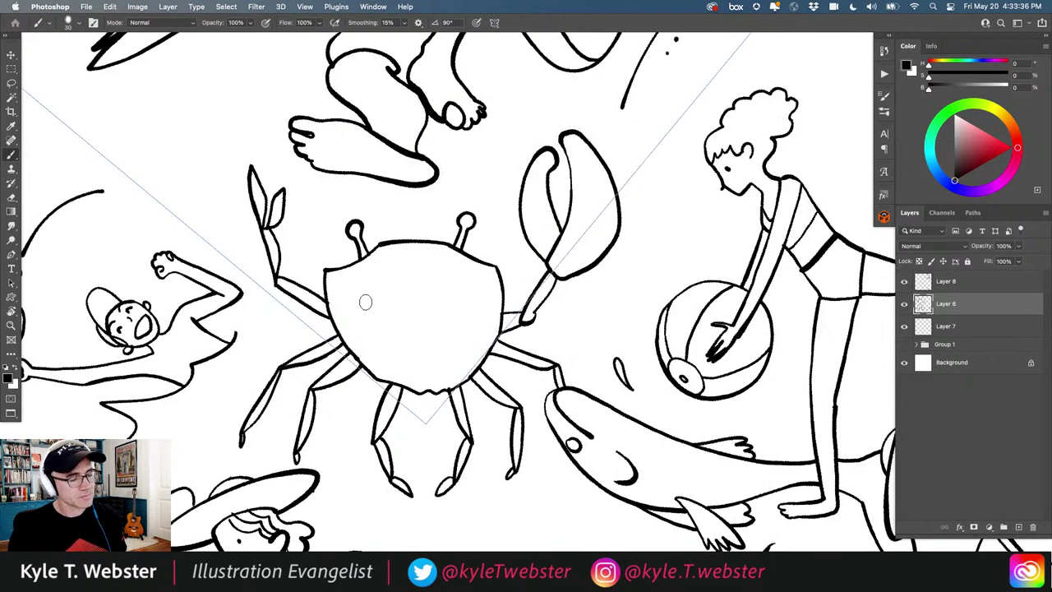
mouse_move(338, 284)
mouse_down()
mouse_move(404, 352)
mouse_move(447, 344)
mouse_up()
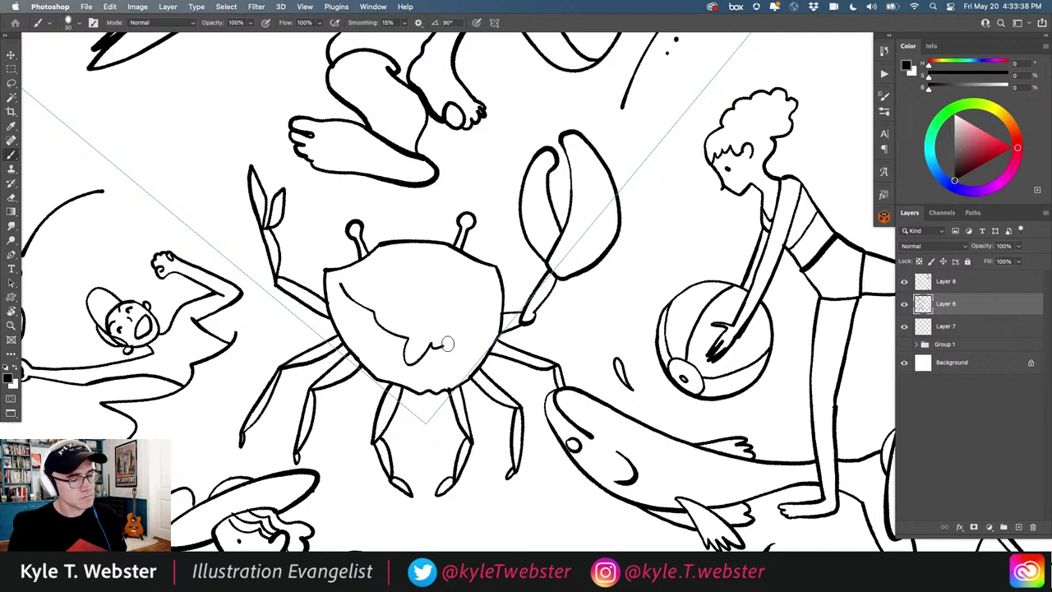
drag(373, 312, 378, 354)
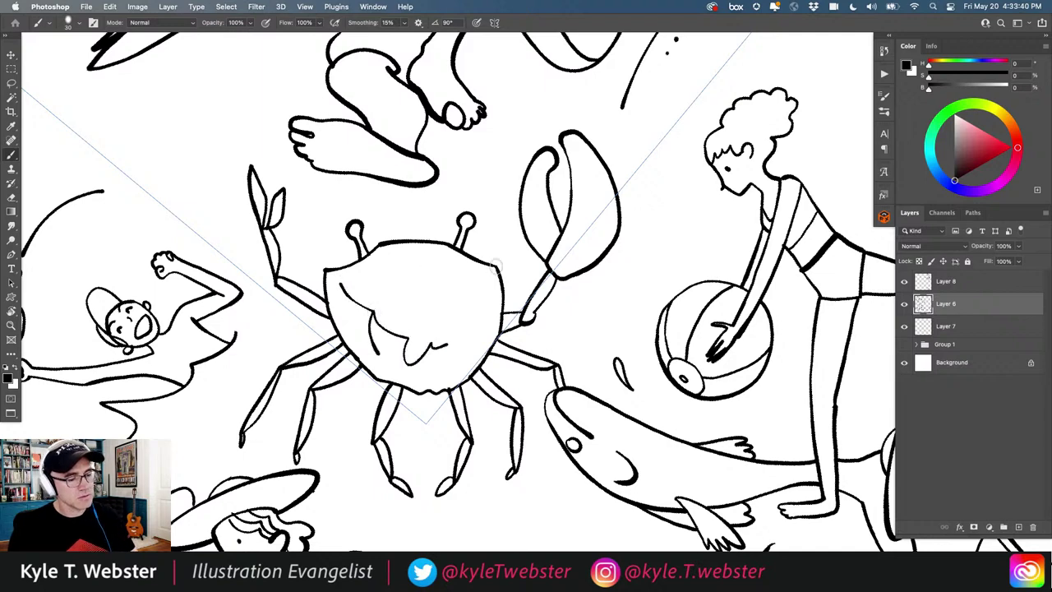
drag(497, 263, 446, 327)
scroll(368, 317, down, 5)
key(super+minus)
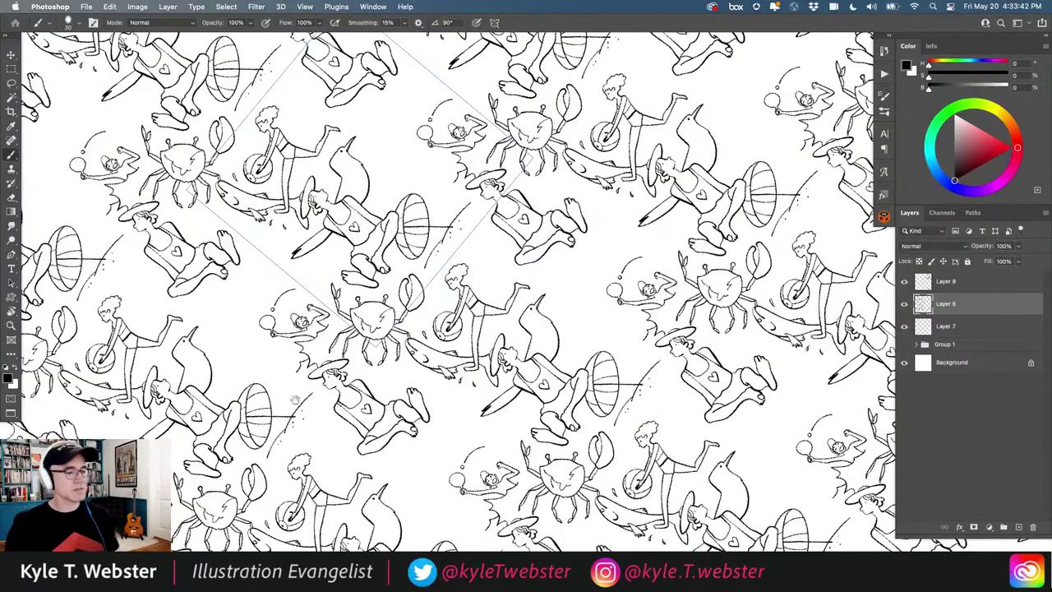
- Examine the repeating pattern upright and at several zoom levels, looking for the empty area beside the bird
key(r)
drag(204, 313, 387, 157)
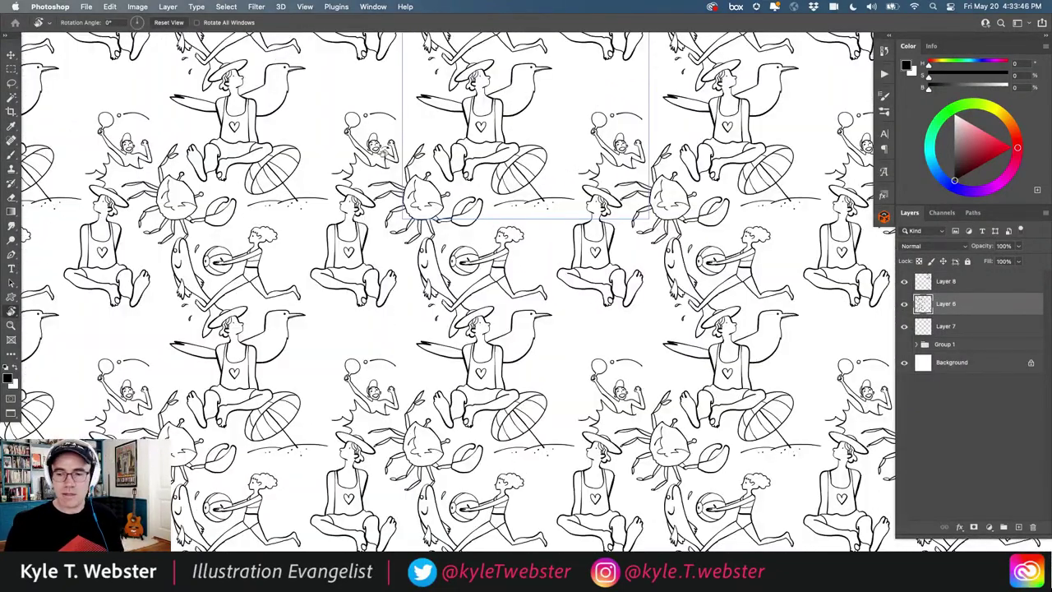
key(b)
mouse_move(397, 252)
mouse_down()
mouse_move(302, 347)
mouse_move(324, 366)
mouse_move(238, 366)
mouse_move(307, 305)
mouse_up()
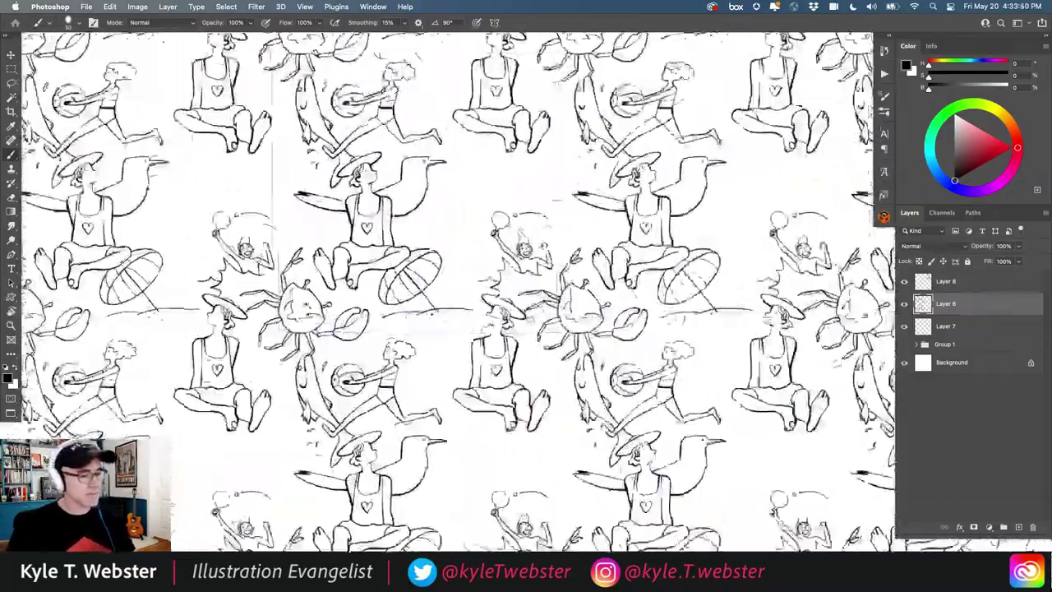
scroll(679, 91, up, 4)
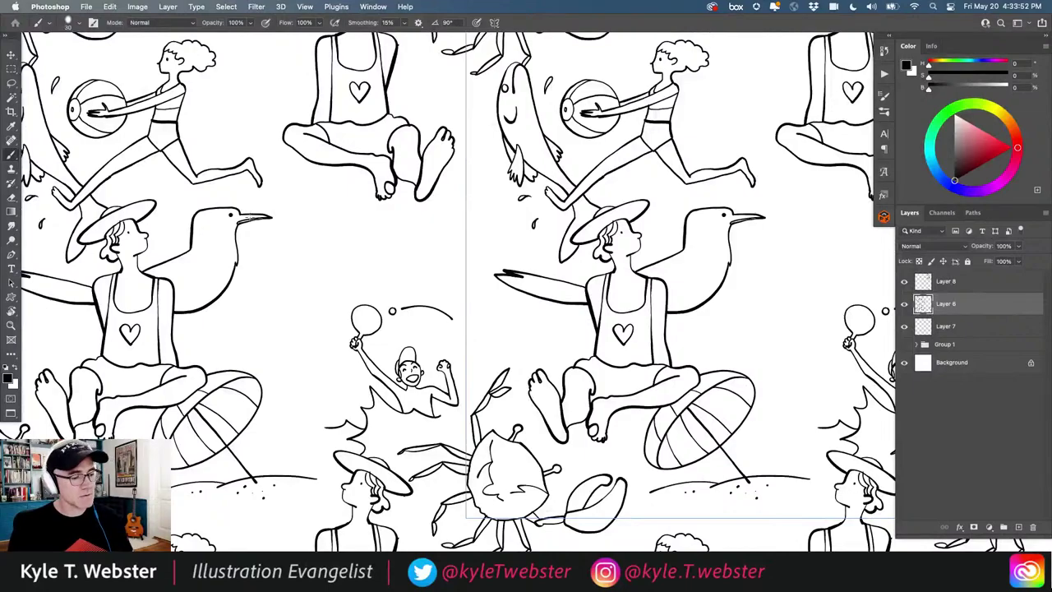
drag(472, 280, 283, 285)
drag(496, 263, 266, 225)
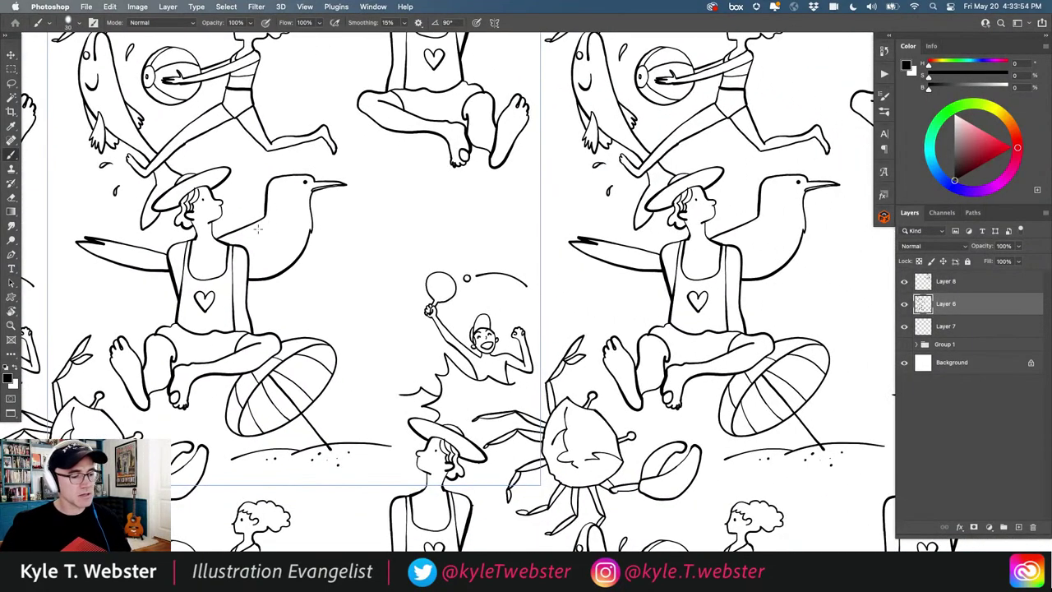
drag(305, 289, 387, 276)
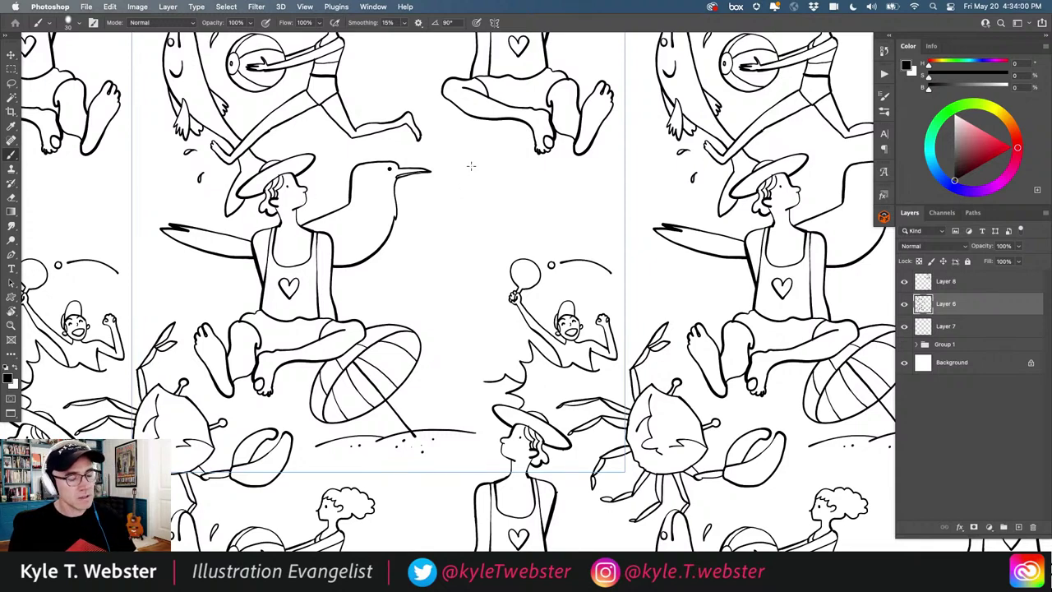
super+click(429, 259)
mouse_move(415, 250)
mouse_down()
mouse_move(441, 240)
mouse_move(486, 276)
mouse_move(479, 309)
mouse_move(443, 297)
mouse_up()
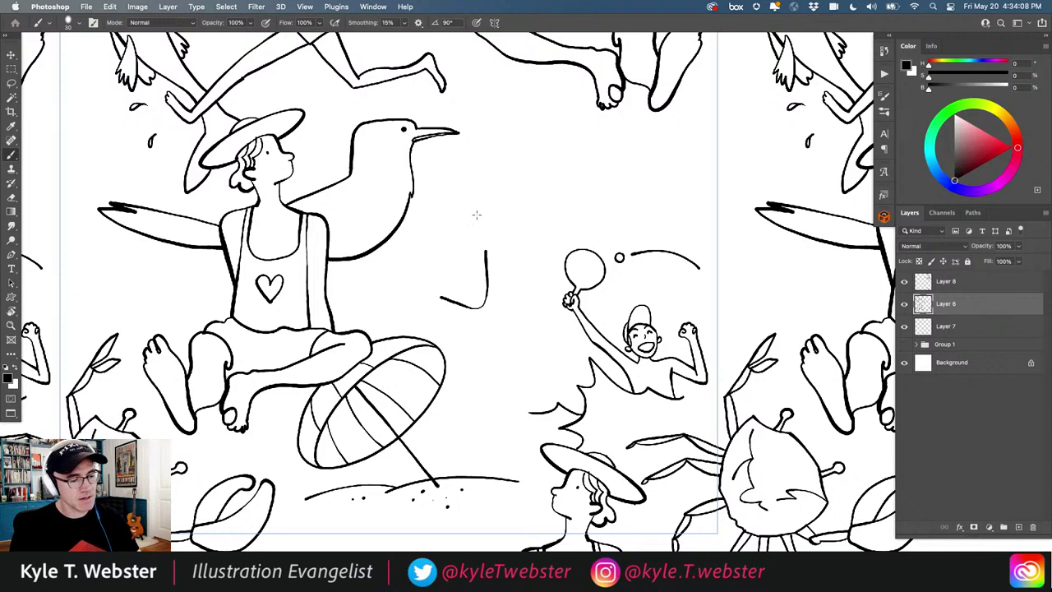
key(super+z)
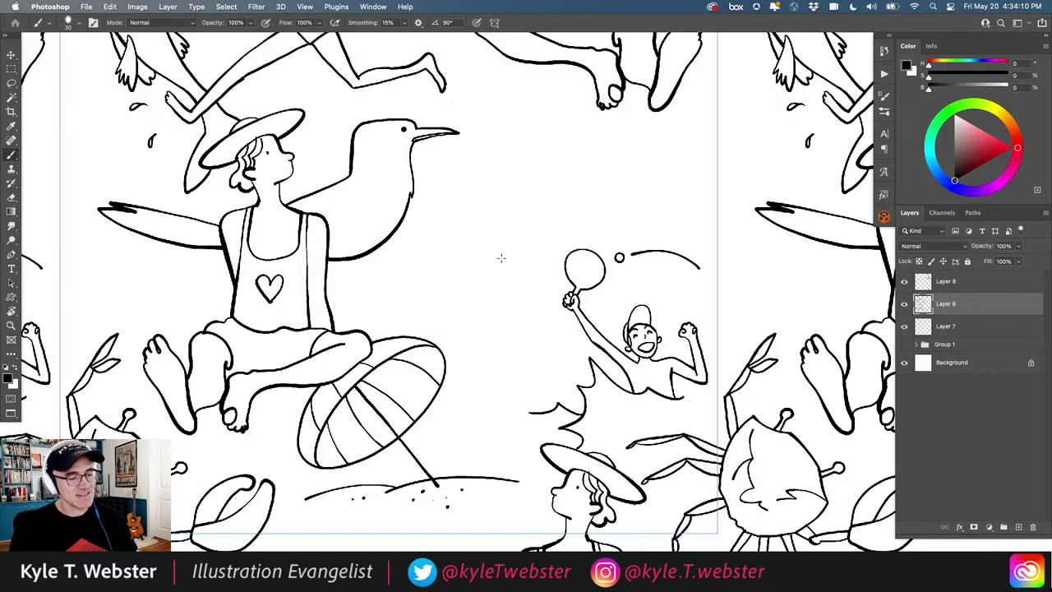
mouse_move(504, 257)
mouse_down()
mouse_move(497, 286)
mouse_move(473, 310)
mouse_move(441, 307)
mouse_up()
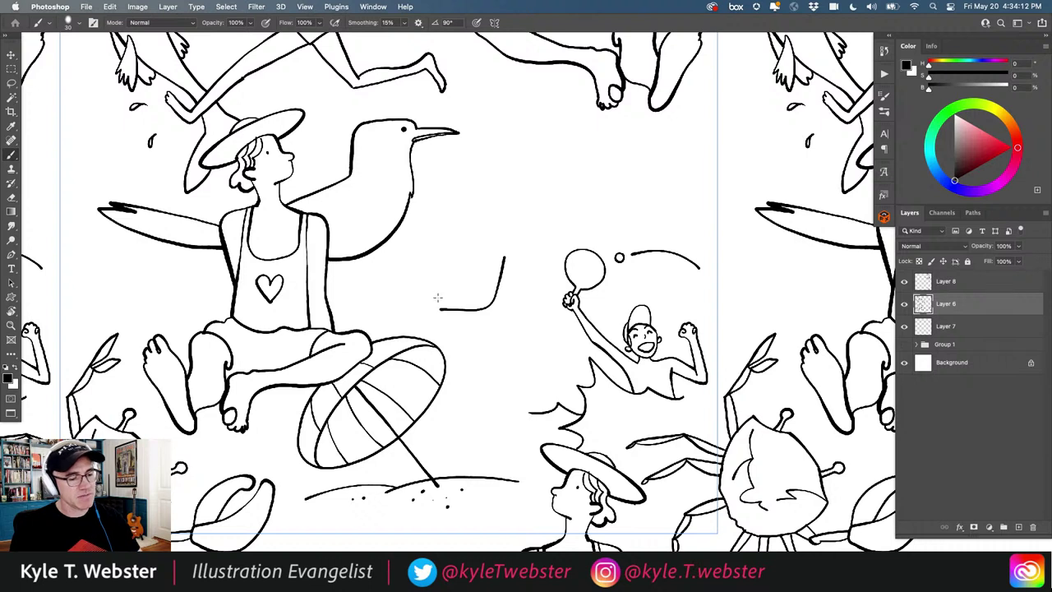
key(super+z)
- Draw a bent arm with a hand holding an open book in the gap between the bird and the umbrella
mouse_move(496, 262)
mouse_down()
mouse_move(468, 316)
mouse_move(426, 309)
mouse_up()
drag(482, 259, 465, 301)
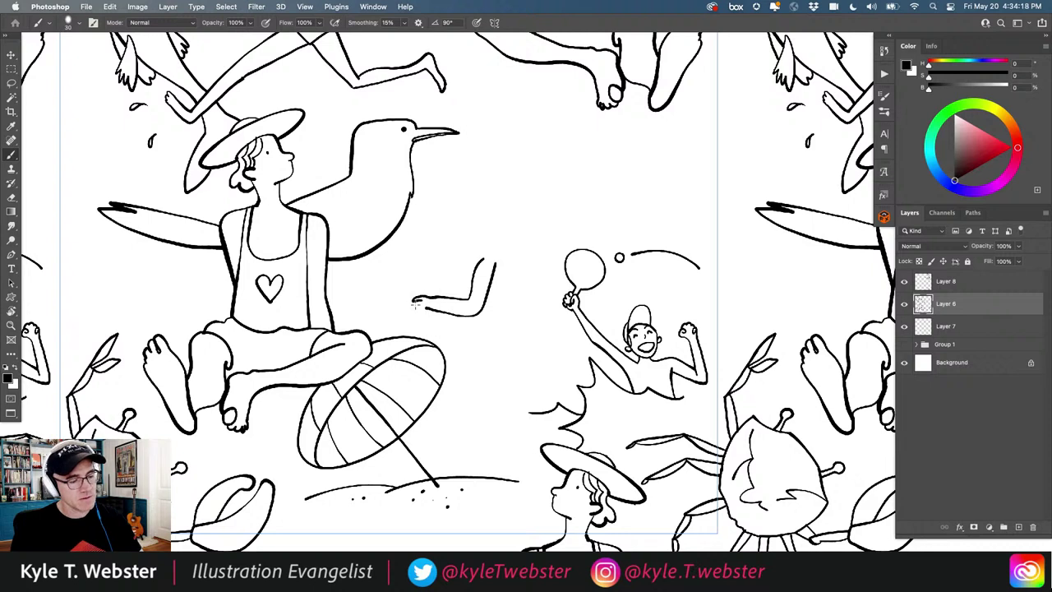
mouse_move(402, 311)
mouse_down()
mouse_move(423, 300)
mouse_move(400, 302)
mouse_move(382, 281)
mouse_move(384, 302)
mouse_move(387, 277)
mouse_move(407, 287)
mouse_move(398, 300)
mouse_move(434, 287)
mouse_move(431, 299)
mouse_up()
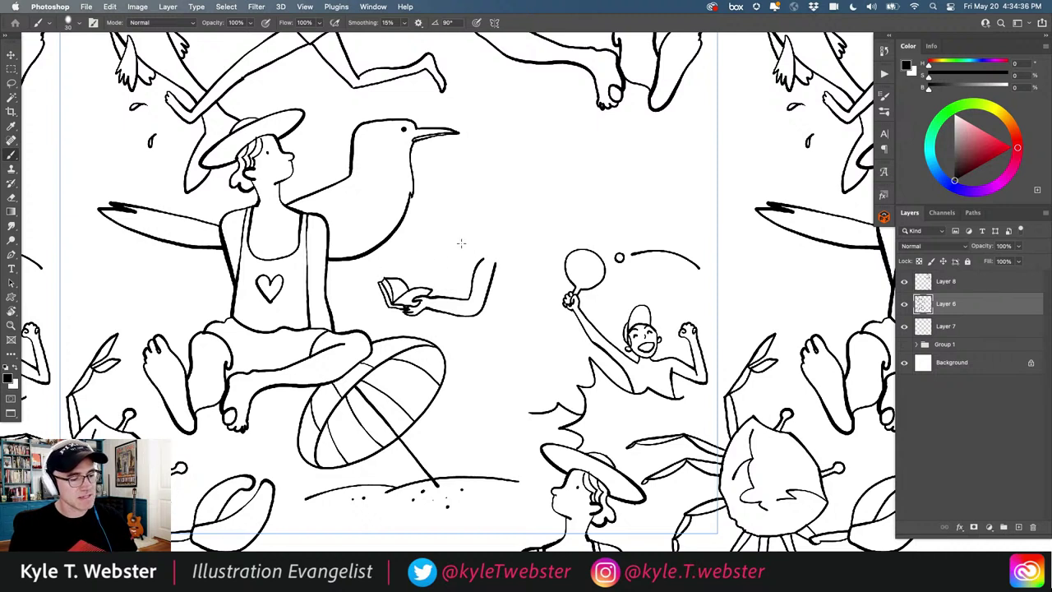
- Draw the reader's curly hair and lowered face with glasses, plus the second arm reaching to the book
mouse_move(490, 215)
mouse_down()
mouse_move(453, 217)
mouse_move(429, 235)
mouse_move(438, 253)
mouse_move(464, 262)
mouse_move(495, 247)
mouse_move(507, 227)
mouse_move(496, 216)
mouse_up()
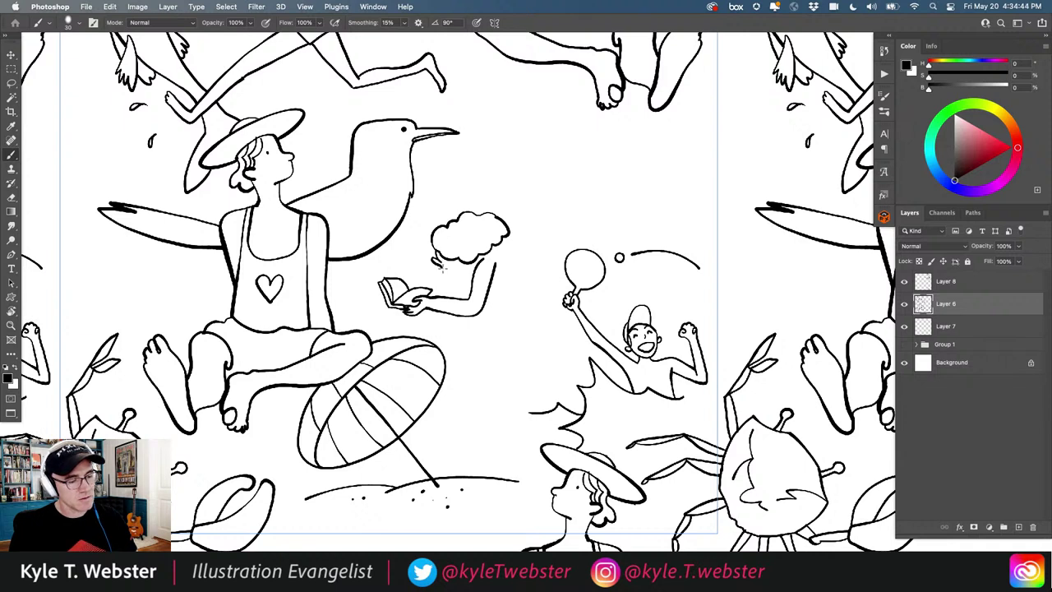
drag(443, 268, 463, 261)
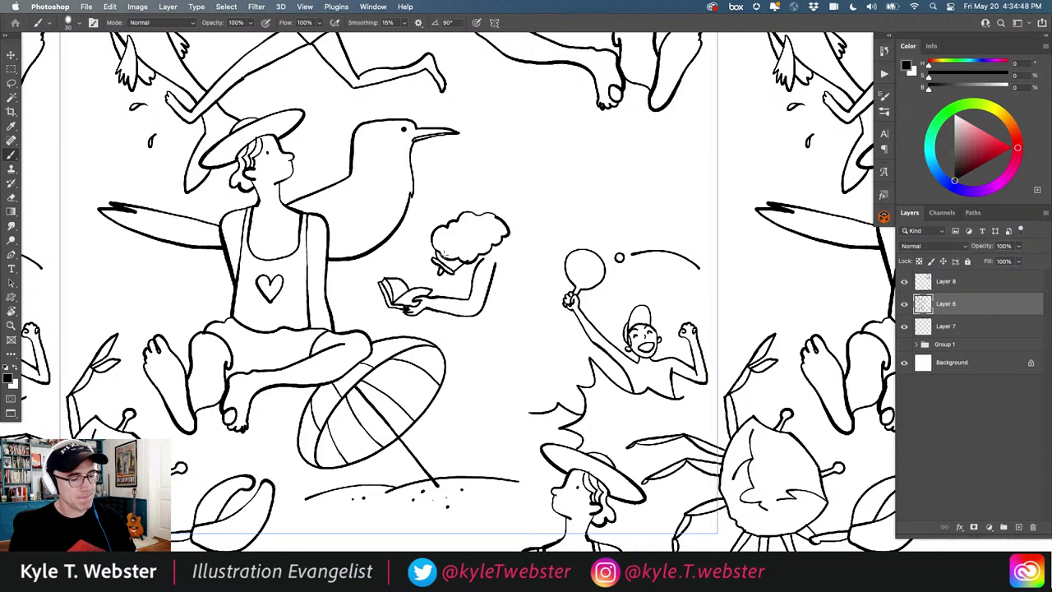
drag(450, 276, 469, 267)
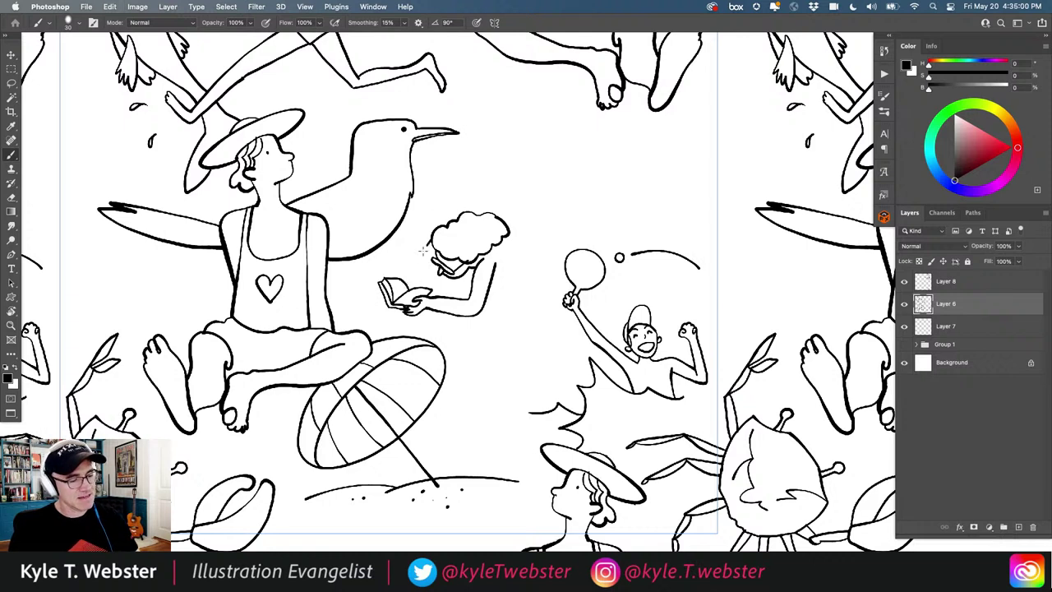
drag(402, 282, 429, 269)
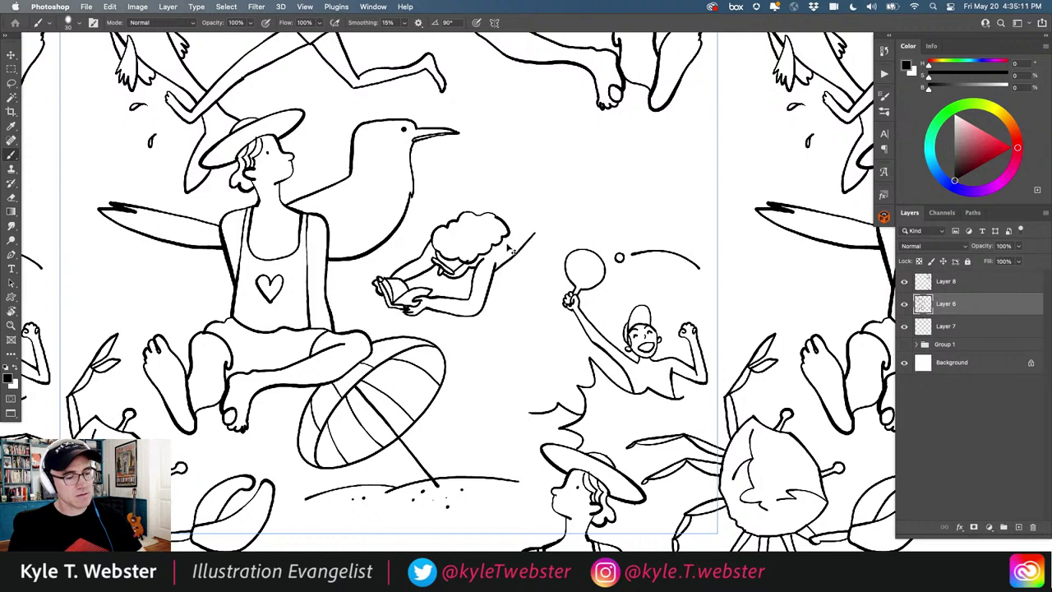
key(super+z)
- Draw both sides of the reader's torso stretching away from the hair, and undo the long extension of the upper line
mouse_move(495, 267)
mouse_down()
mouse_move(533, 235)
mouse_move(500, 195)
mouse_move(529, 177)
mouse_up()
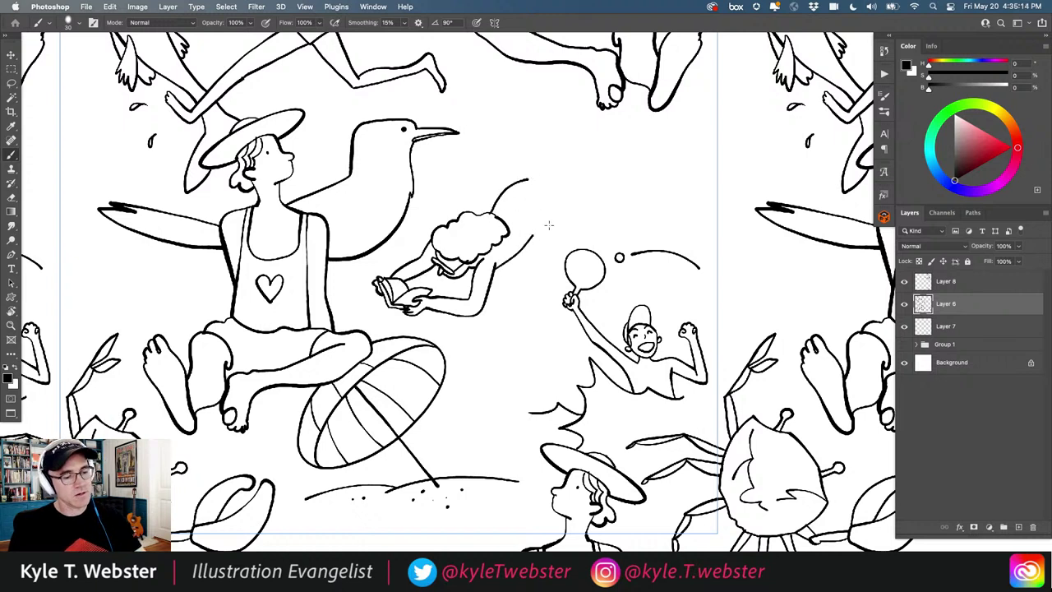
drag(533, 236, 596, 194)
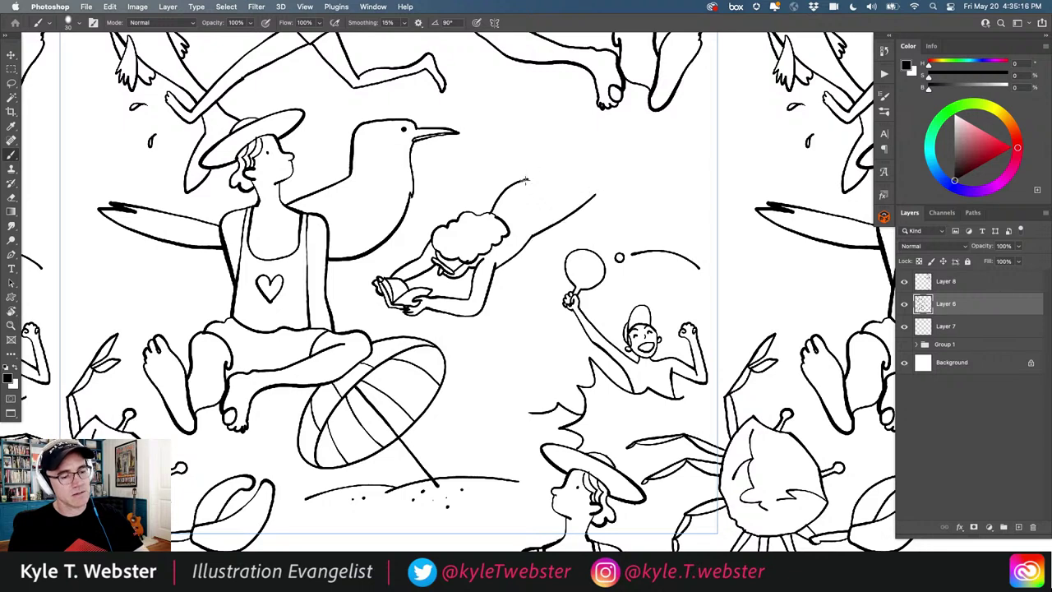
drag(526, 179, 649, 140)
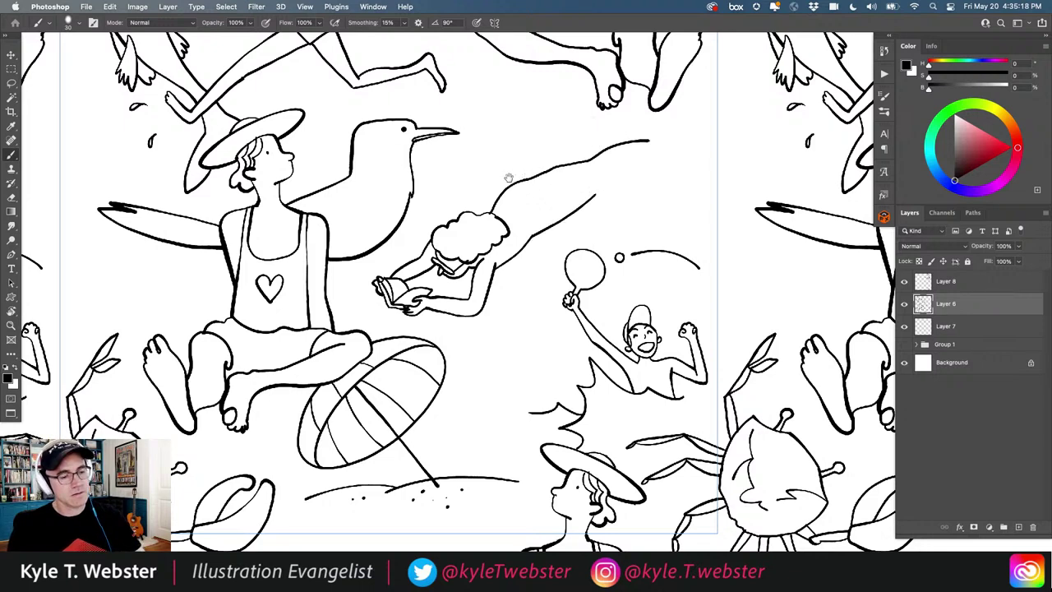
drag(509, 178, 428, 265)
key(super+z)
- Set the brush smoothing to 20%
click(369, 25)
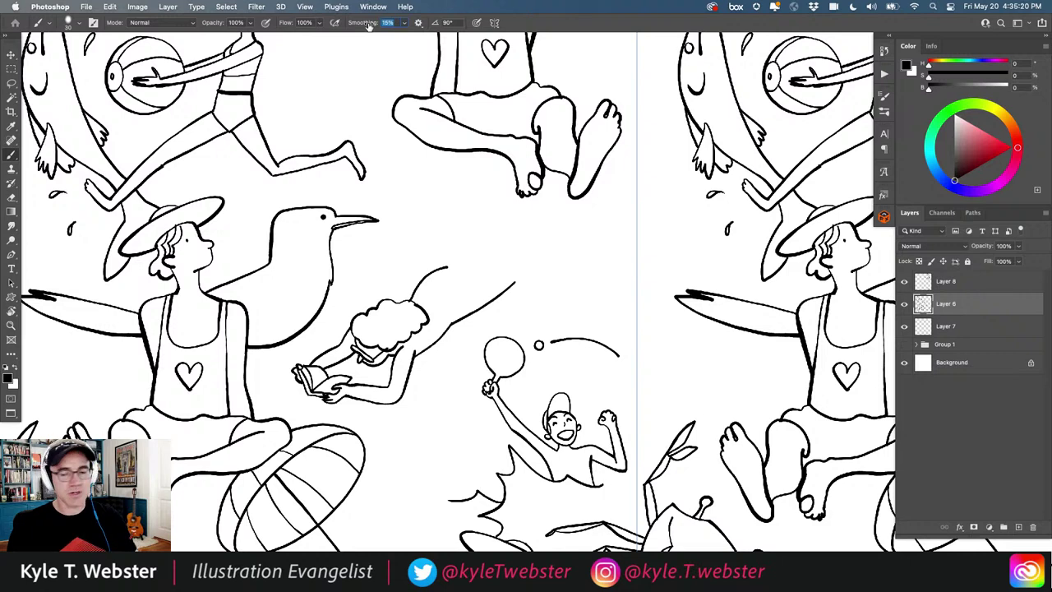
text(20)
key(Return)
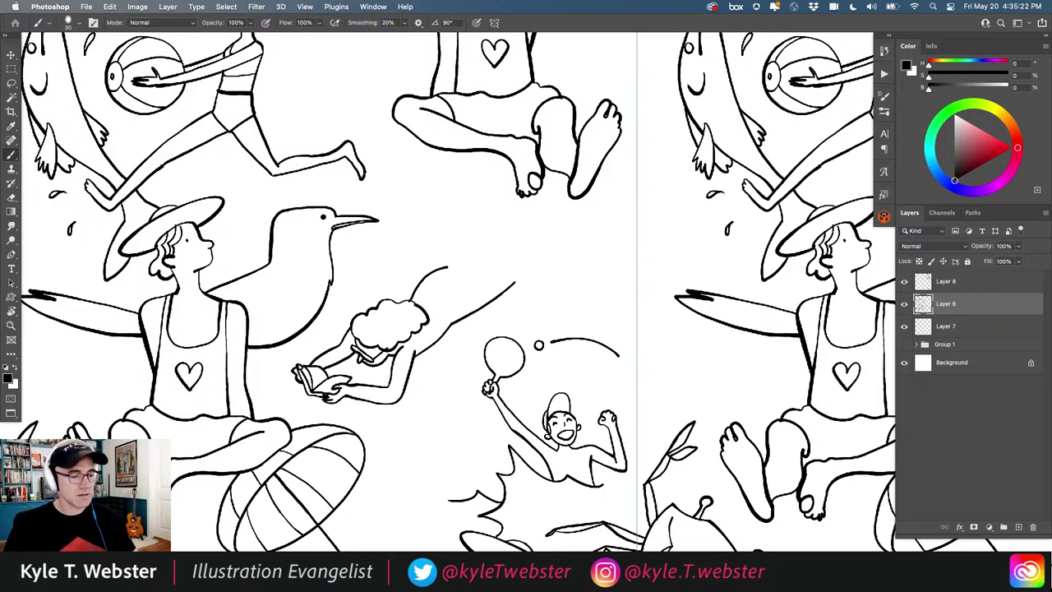
- Draw the waistband and leg edge of the reader's swimsuit bottoms and the two contours of the far leg
scroll(465, 250, up, 2)
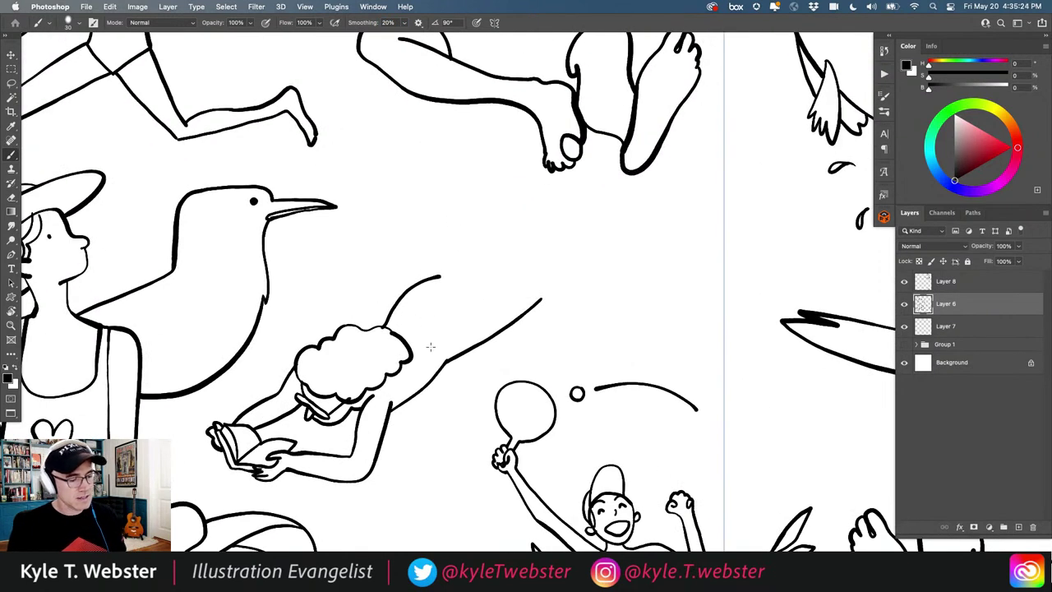
mouse_move(397, 304)
mouse_down()
mouse_move(411, 298)
mouse_move(447, 326)
mouse_move(452, 352)
mouse_up()
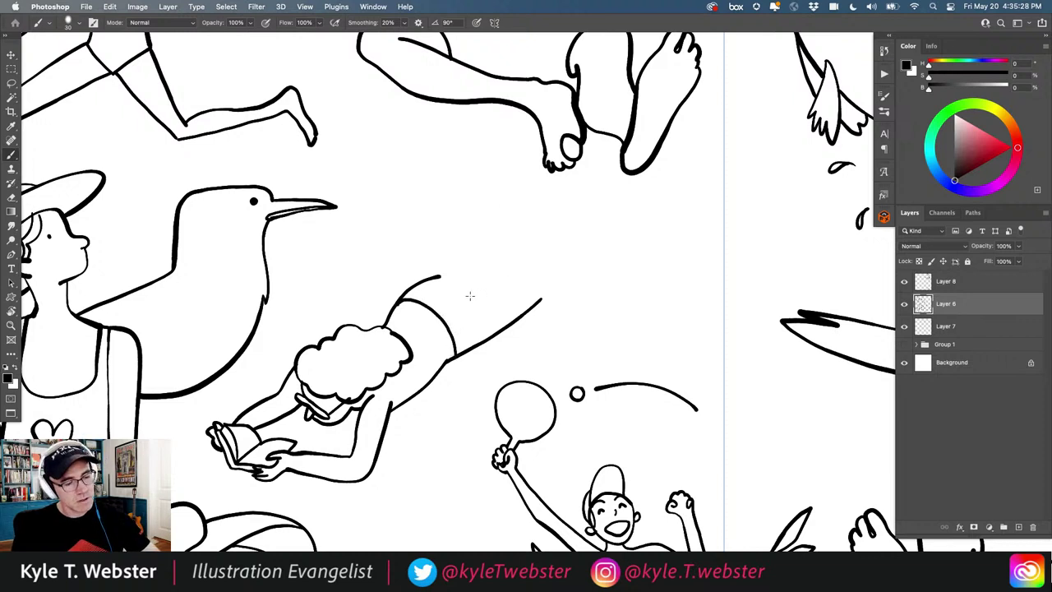
mouse_move(471, 298)
mouse_down()
mouse_move(525, 280)
mouse_move(562, 248)
mouse_up()
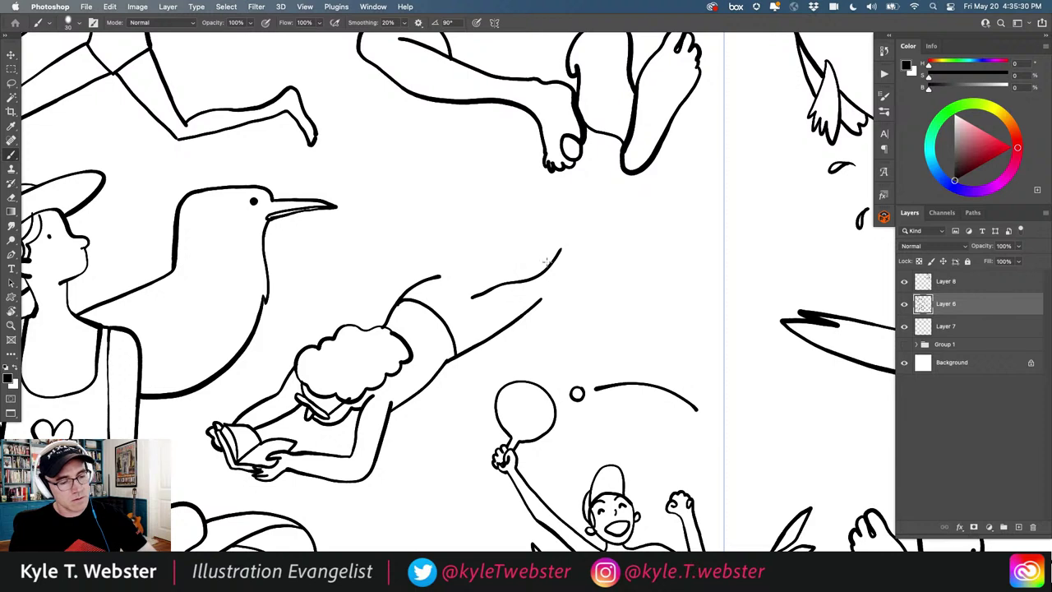
key(super+z)
mouse_move(465, 296)
mouse_down()
mouse_move(531, 279)
mouse_move(603, 229)
mouse_move(546, 252)
mouse_move(524, 276)
mouse_move(452, 294)
mouse_move(471, 293)
mouse_move(474, 345)
mouse_up()
key(super+z)
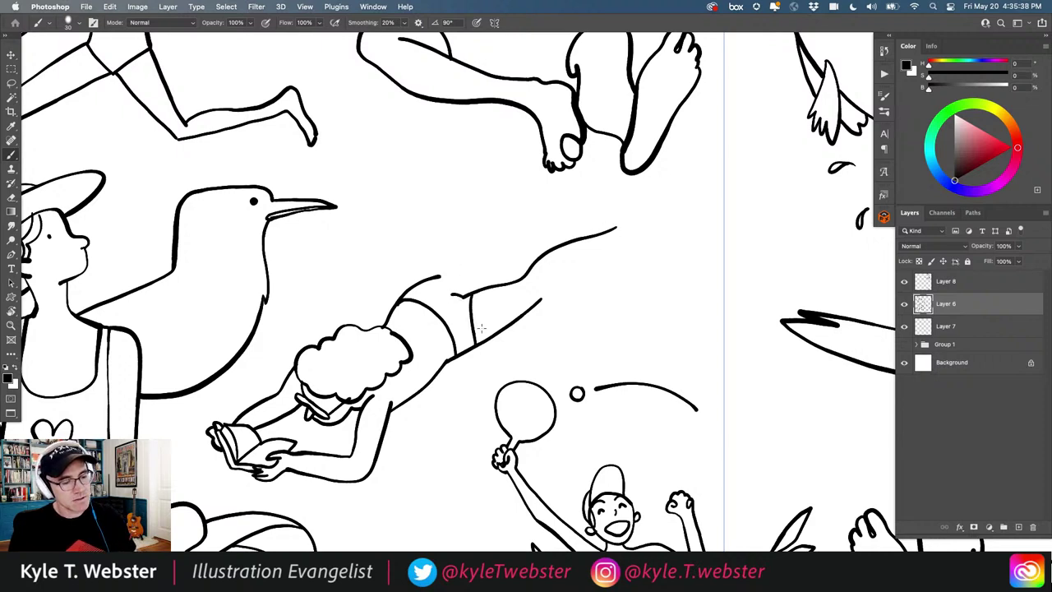
mouse_move(457, 294)
mouse_down()
mouse_move(435, 277)
mouse_move(531, 235)
mouse_move(596, 224)
mouse_up()
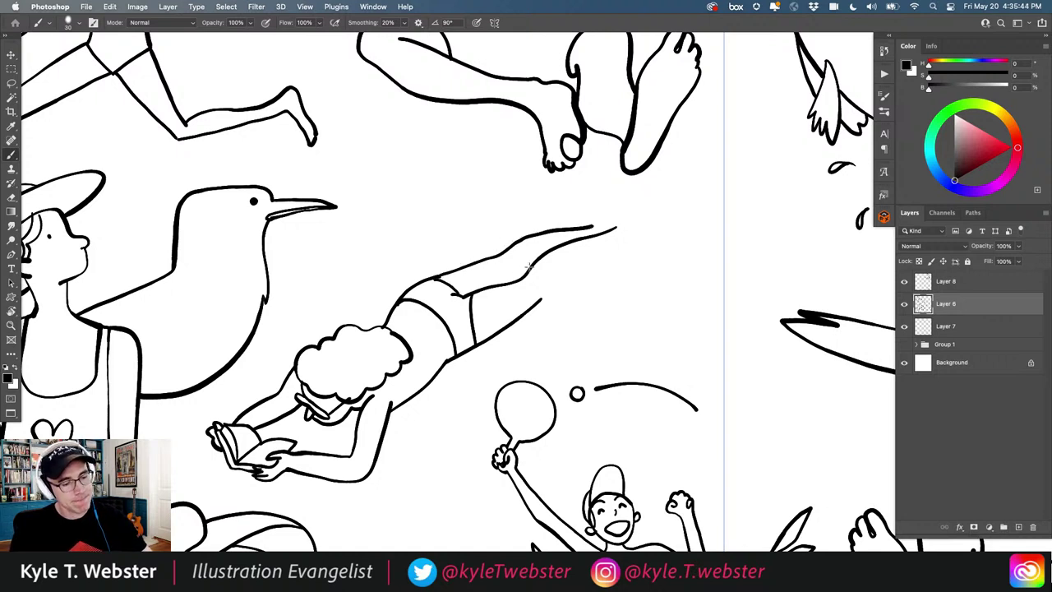
- Complete the reader's near leg and both feet with small toes, and add a bikini strap across the back
drag(530, 264, 499, 287)
drag(461, 200, 473, 169)
mouse_move(559, 260)
mouse_down()
mouse_move(641, 200)
mouse_move(639, 179)
mouse_move(666, 182)
mouse_move(674, 197)
mouse_up()
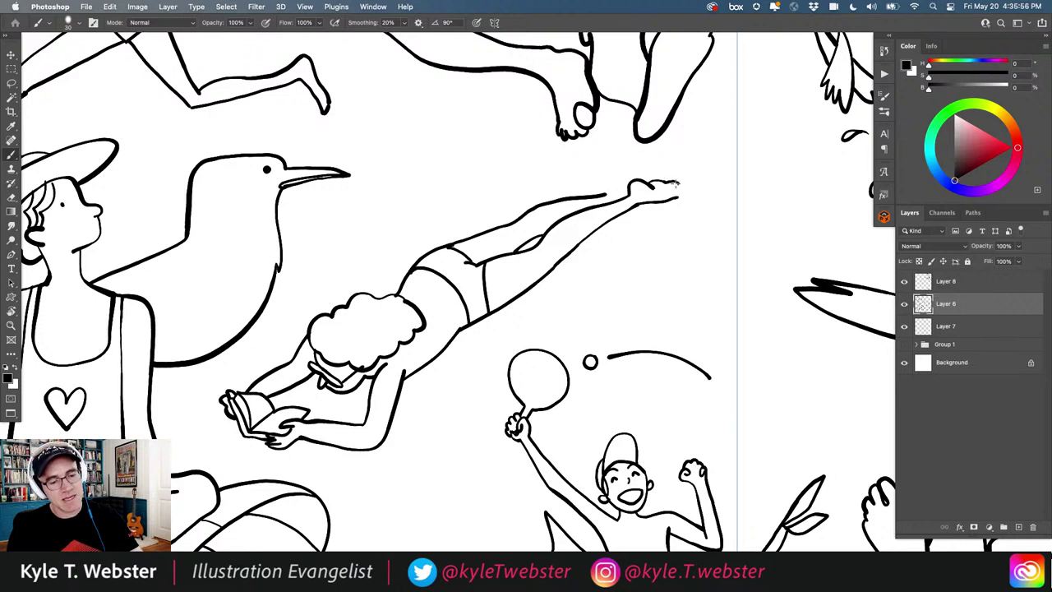
drag(676, 195, 683, 188)
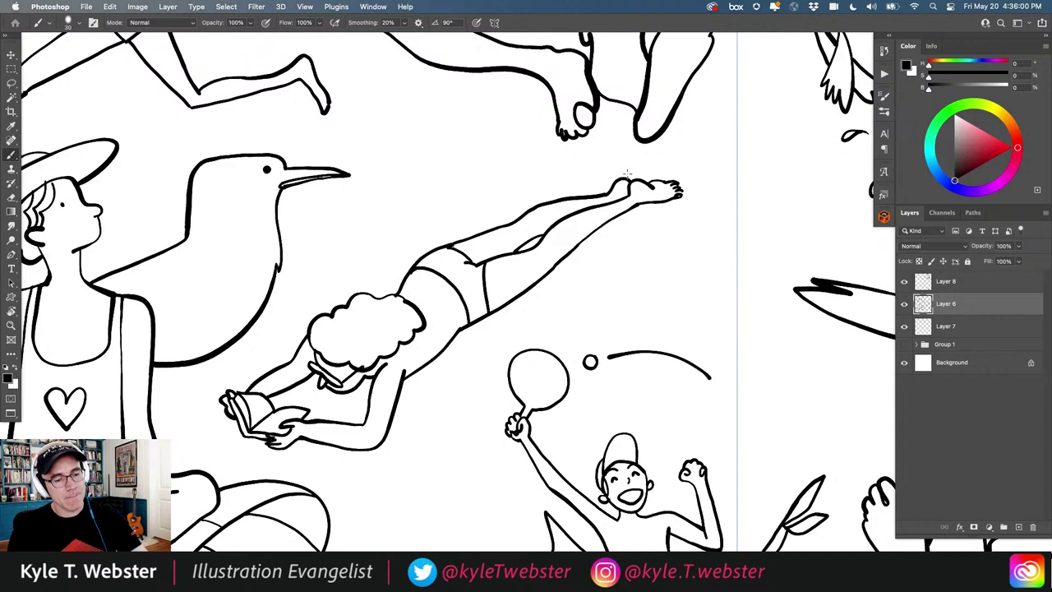
mouse_move(607, 194)
mouse_down()
mouse_move(620, 176)
mouse_move(662, 175)
mouse_up()
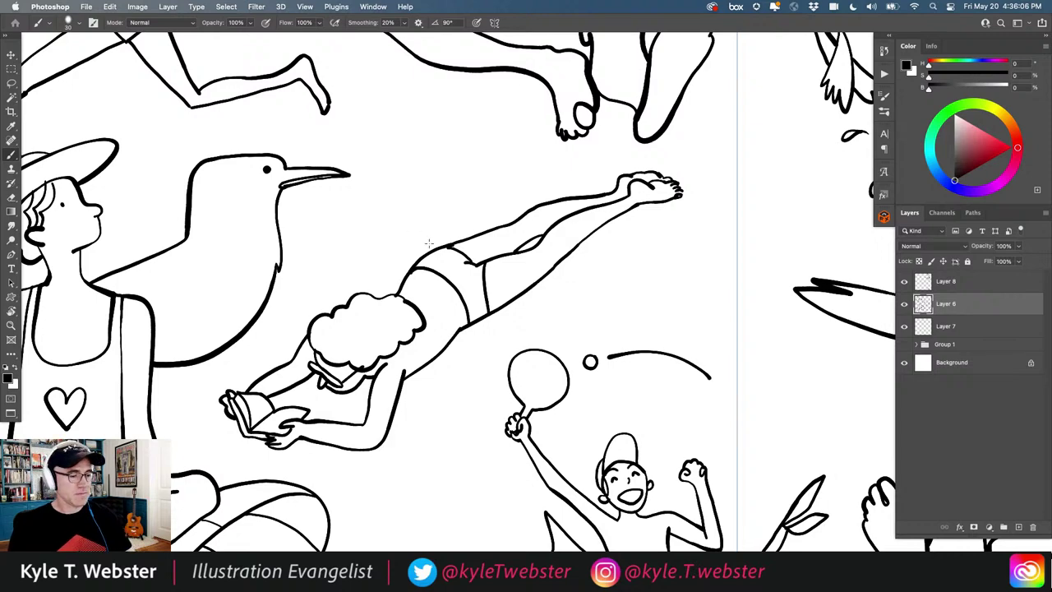
drag(406, 376, 411, 328)
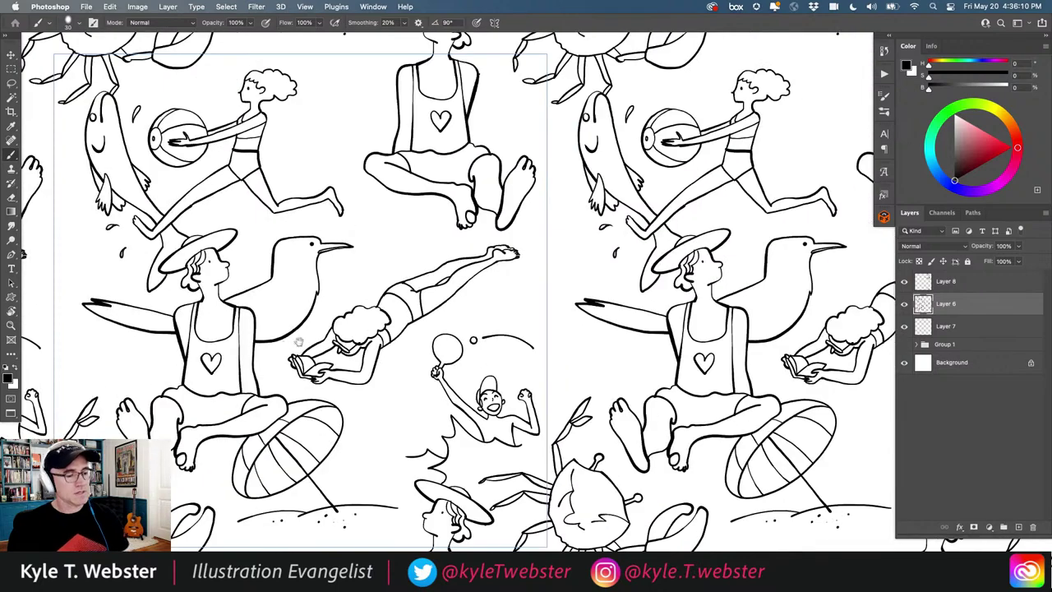
- Draw the beach towel's wavy upper edge from the seated figure's foot to a corner near the reader's head
click(437, 296)
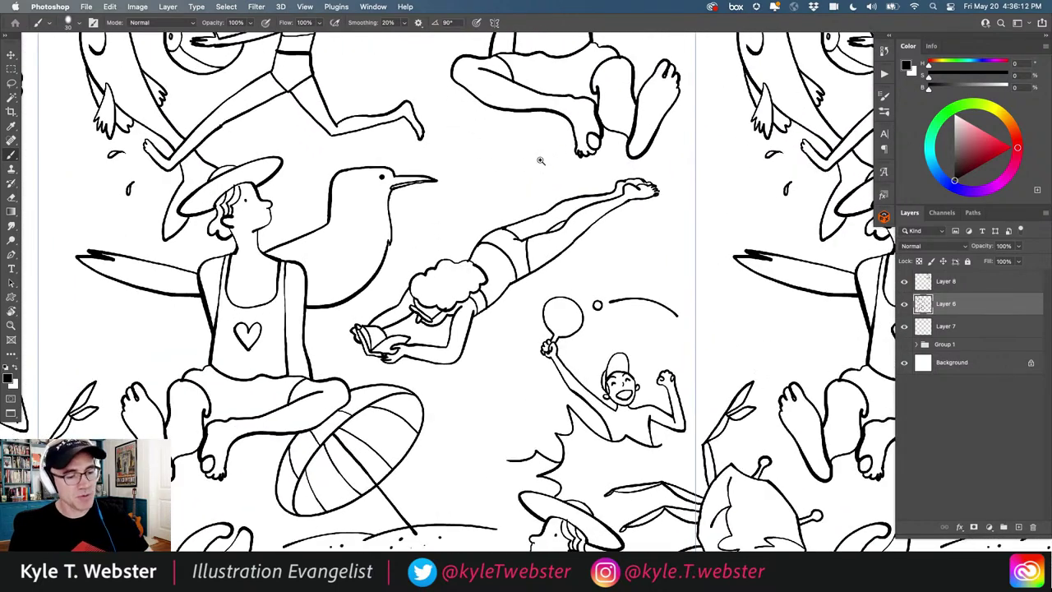
drag(576, 139, 446, 231)
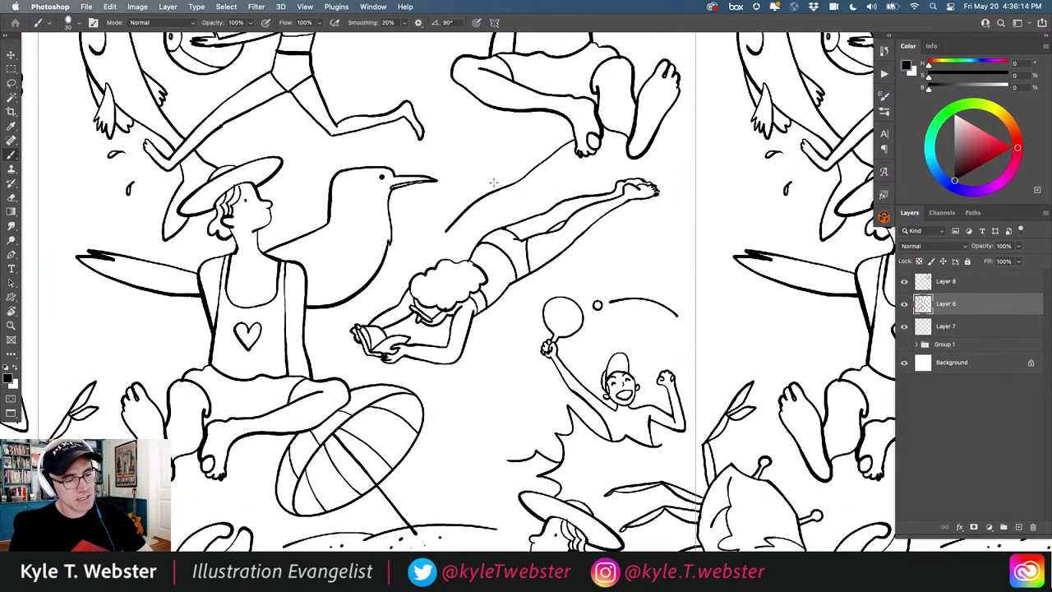
key(super+z)
mouse_move(573, 138)
mouse_down()
mouse_move(381, 277)
mouse_move(401, 294)
mouse_up()
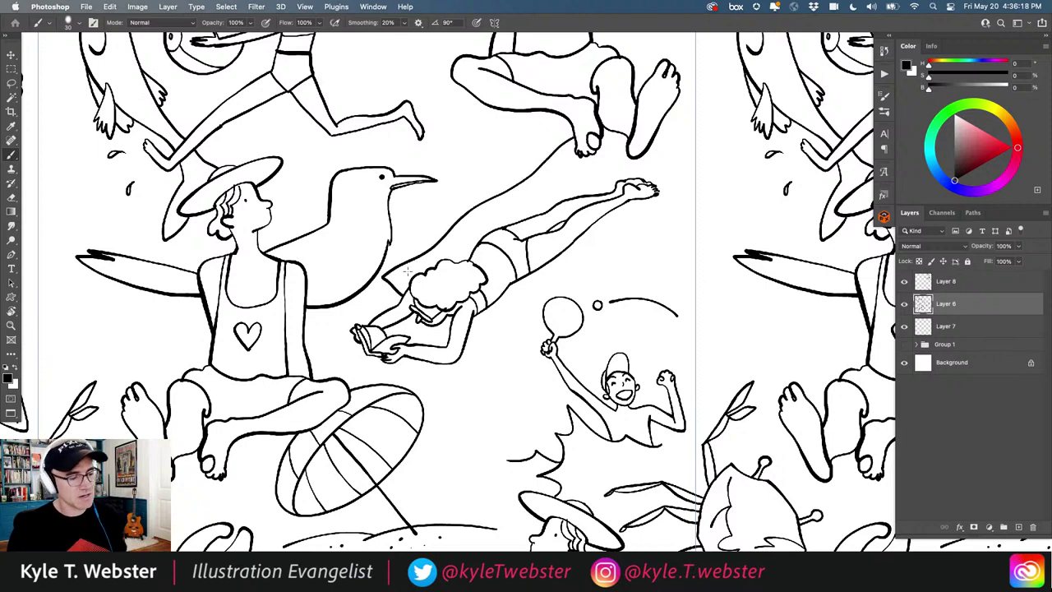
- Complete the towel outline beneath the reader, running its lower edge behind the paddle and its far end behind the seated figure's feet
scroll(430, 339, up, 2)
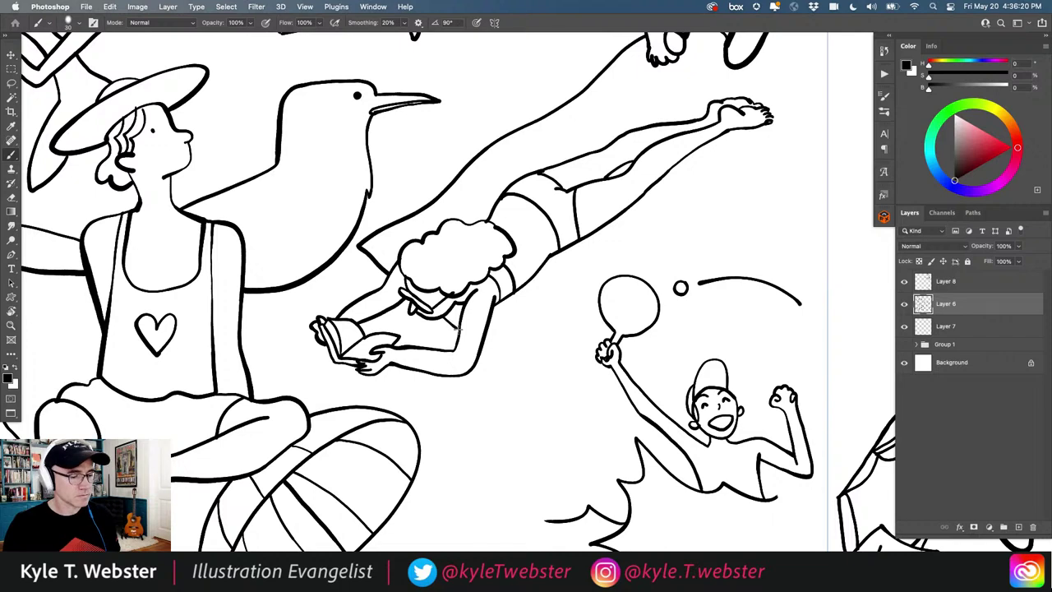
mouse_move(489, 347)
mouse_down()
mouse_move(526, 378)
mouse_move(599, 306)
mouse_up()
drag(580, 239, 476, 332)
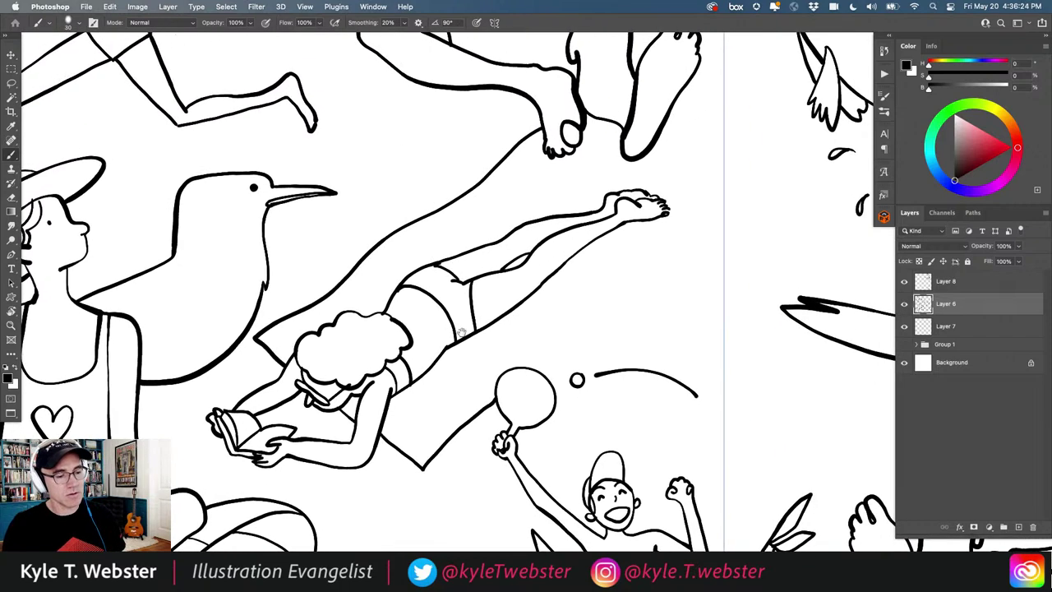
mouse_move(536, 369)
mouse_down()
mouse_move(742, 200)
mouse_move(655, 151)
mouse_up()
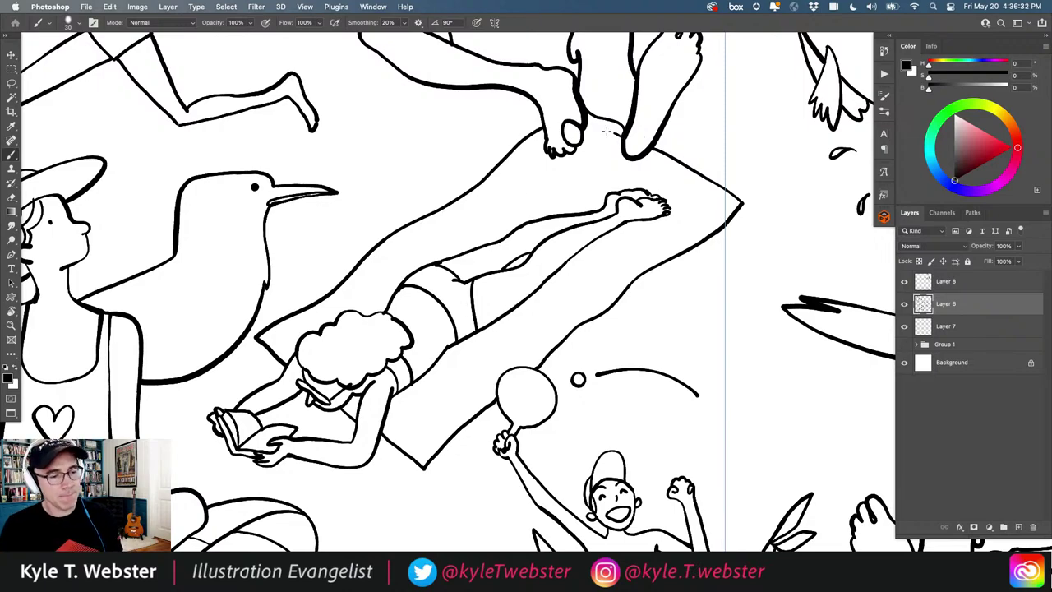
drag(618, 132, 586, 121)
alt+click(459, 289)
alt+click(460, 289)
alt+click(459, 288)
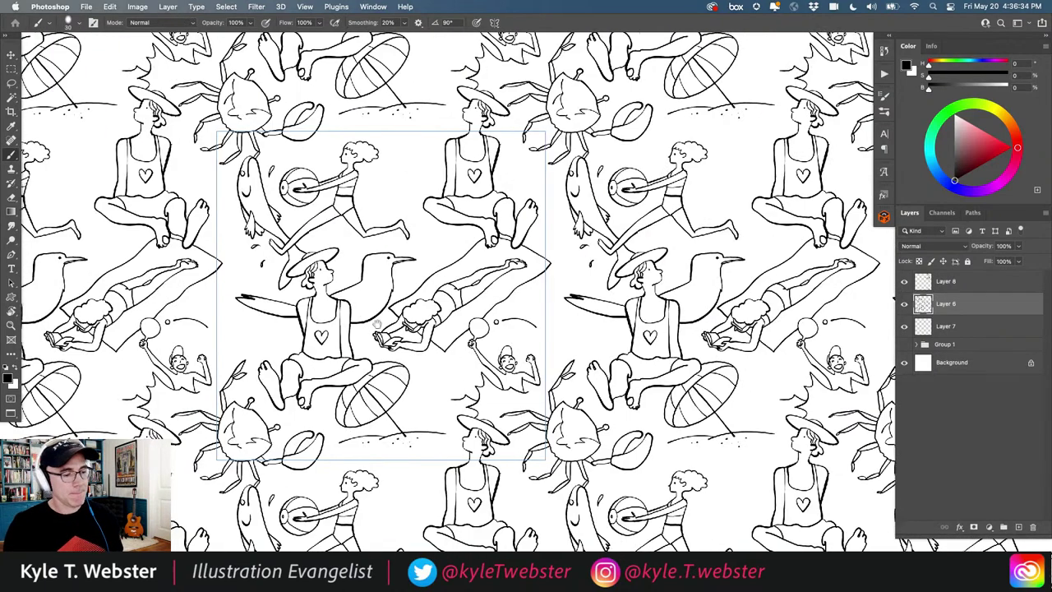
drag(370, 338, 397, 301)
alt+click(424, 326)
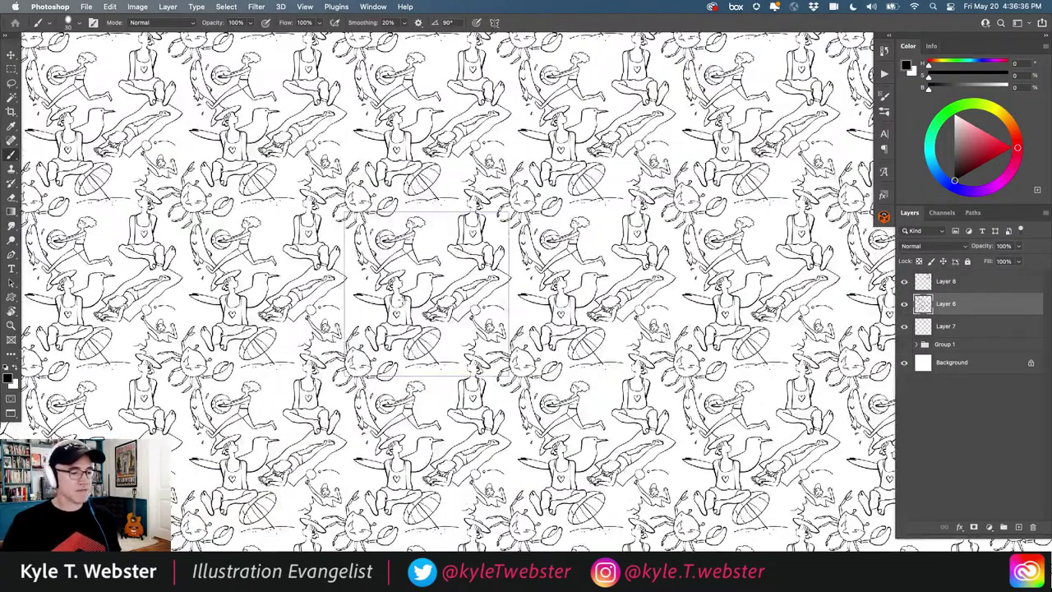
mouse_move(424, 249)
mouse_down()
mouse_move(419, 226)
mouse_move(406, 245)
mouse_move(410, 280)
mouse_move(439, 258)
mouse_move(433, 215)
mouse_up()
drag(434, 216, 420, 246)
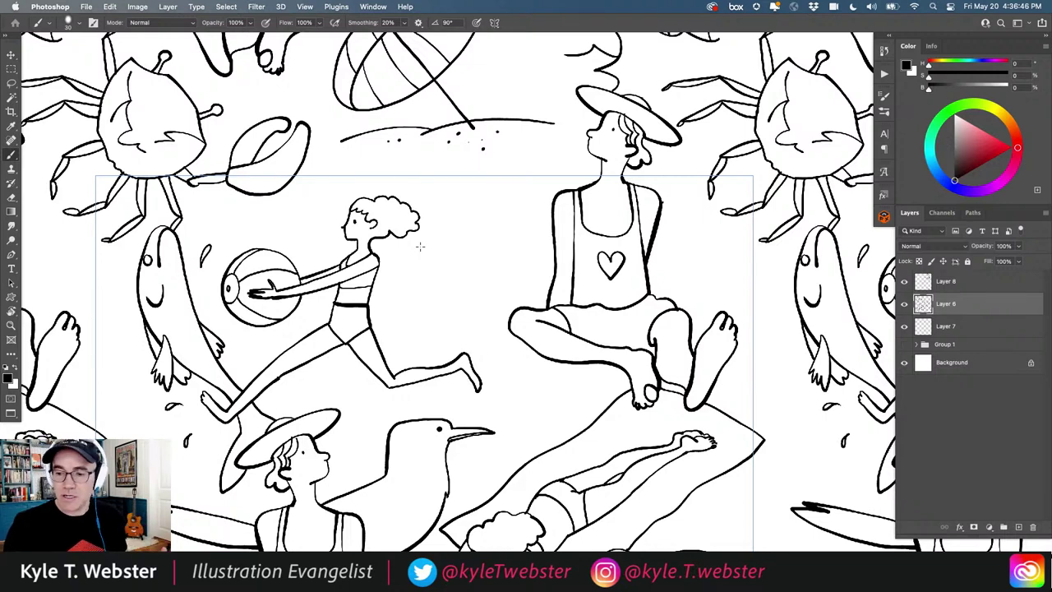
- Save the document in Photoshop format under the name SUMMER in the Summer 2022 folder
key(super+s)
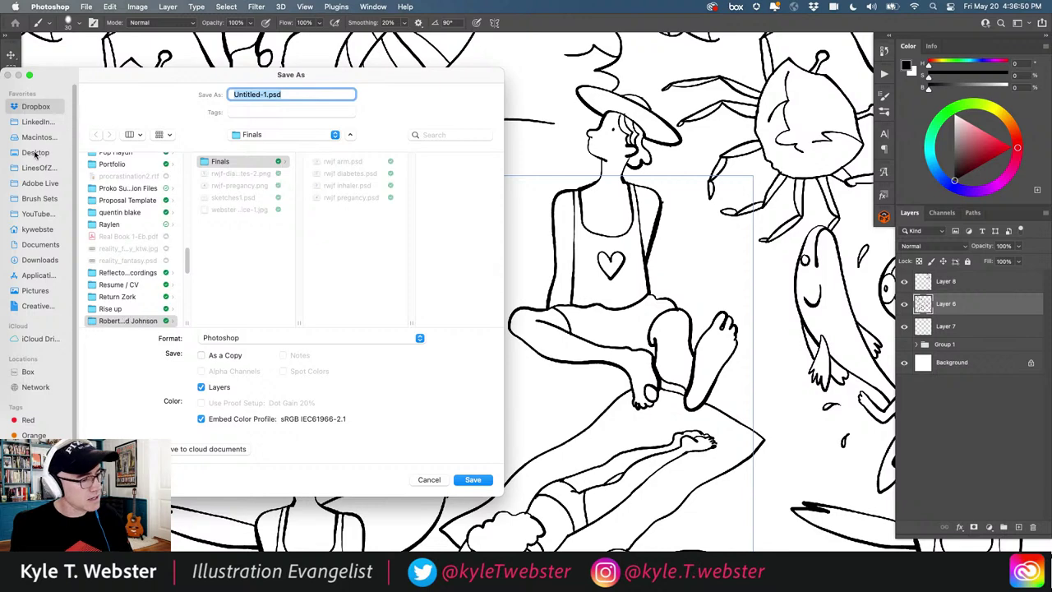
click(239, 138)
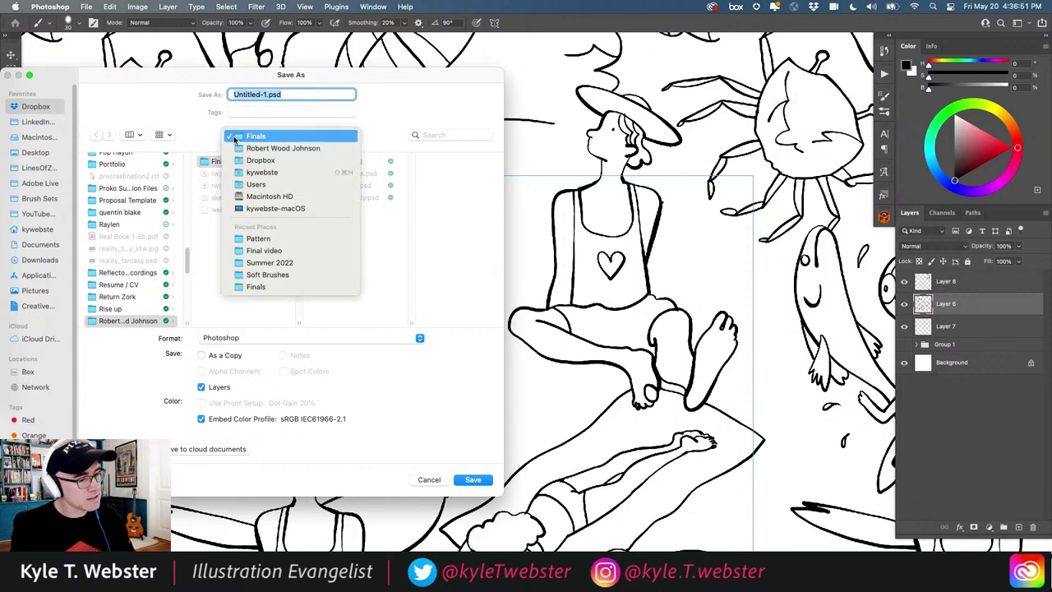
click(239, 263)
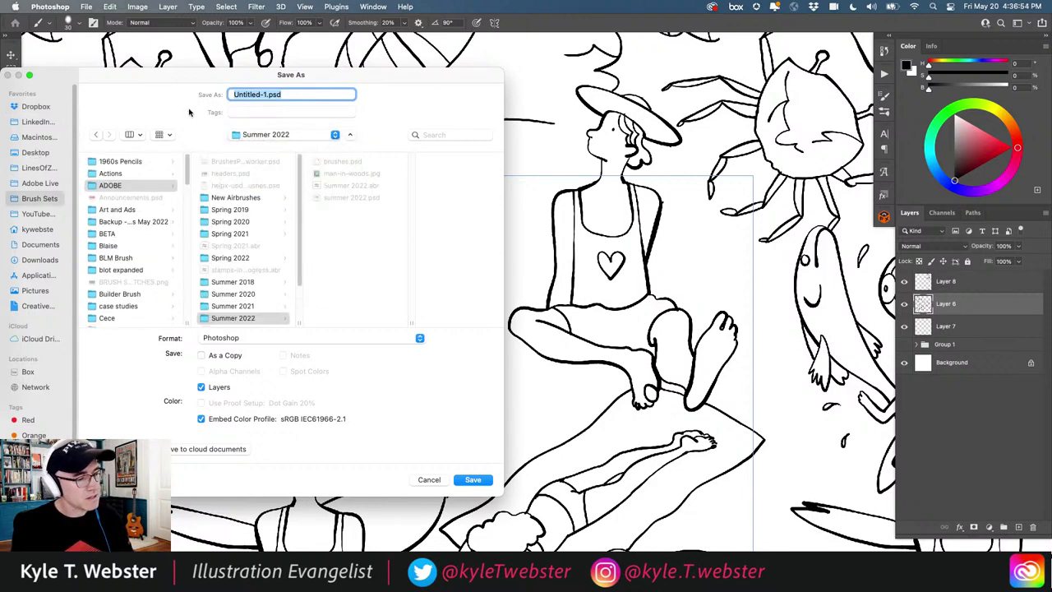
text(SUM)
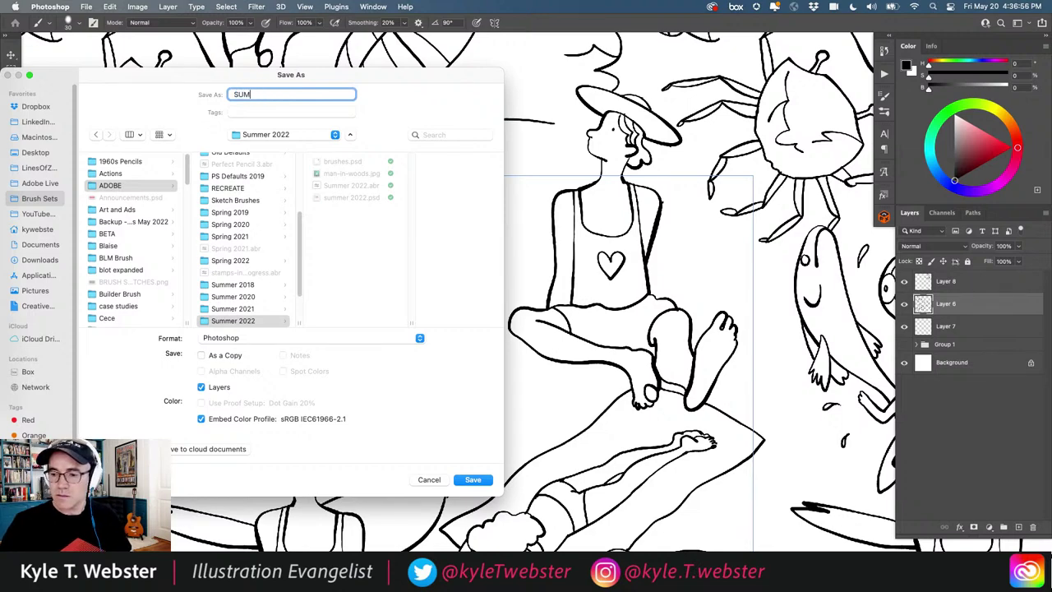
text(MER)
key(Return)
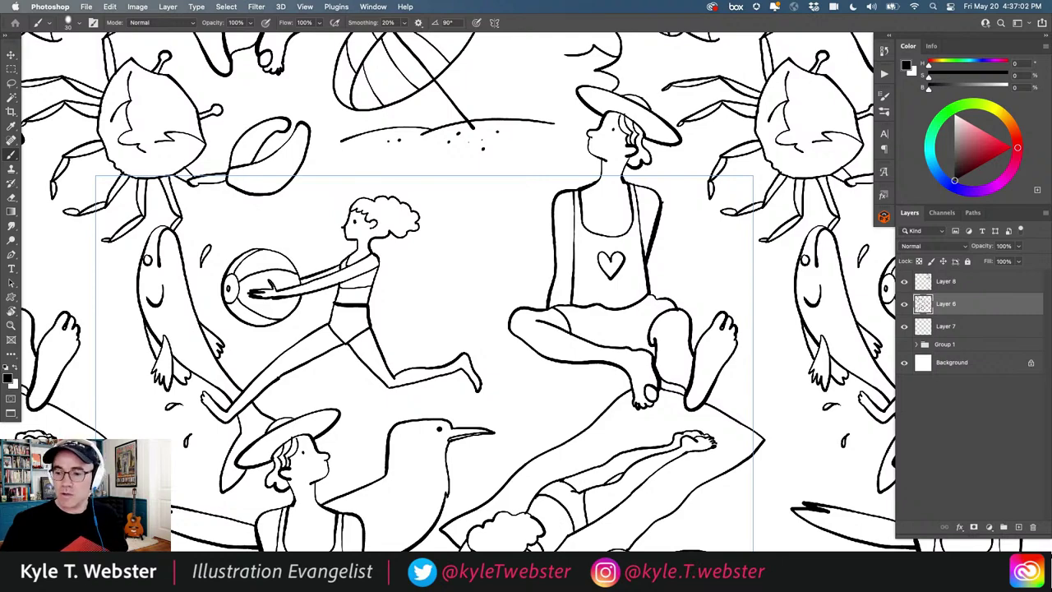
drag(403, 328, 383, 328)
drag(382, 328, 398, 283)
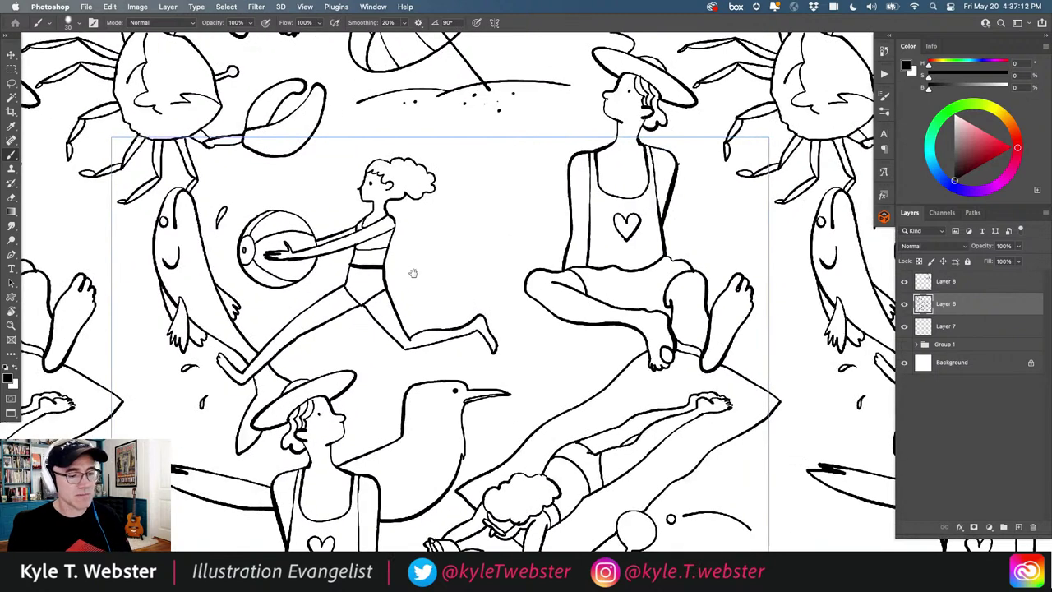
scroll(419, 260, up, 3)
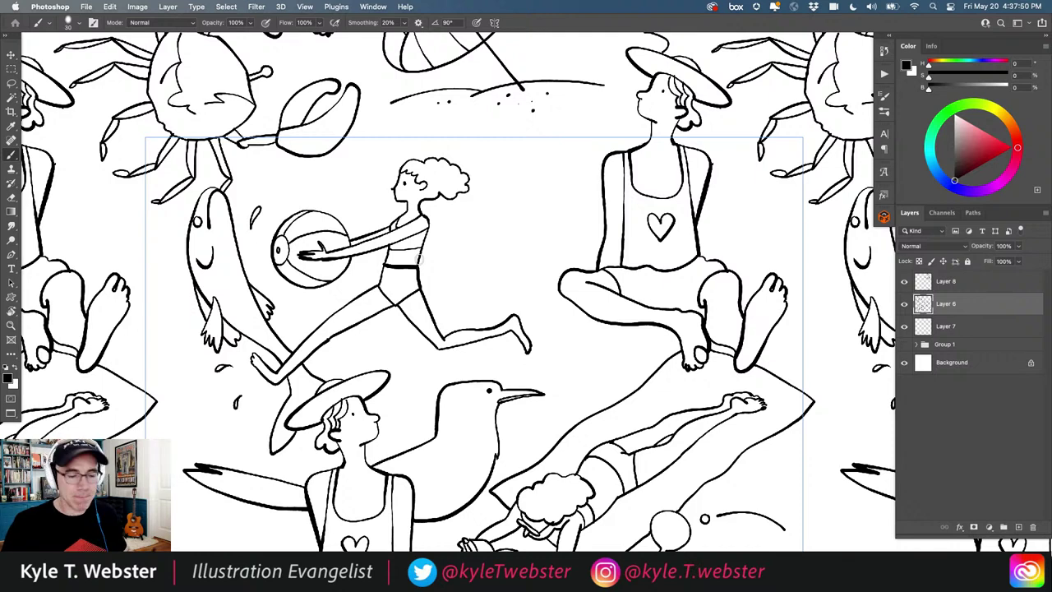
- On Layer 8, touch up the outline breaks at the neck, shoulder and hat crown of the seated figure crossing the tile's upper edge
mouse_move(542, 213)
mouse_down()
mouse_move(500, 247)
mouse_move(516, 250)
mouse_move(520, 289)
mouse_move(457, 281)
mouse_up()
key(super+z)
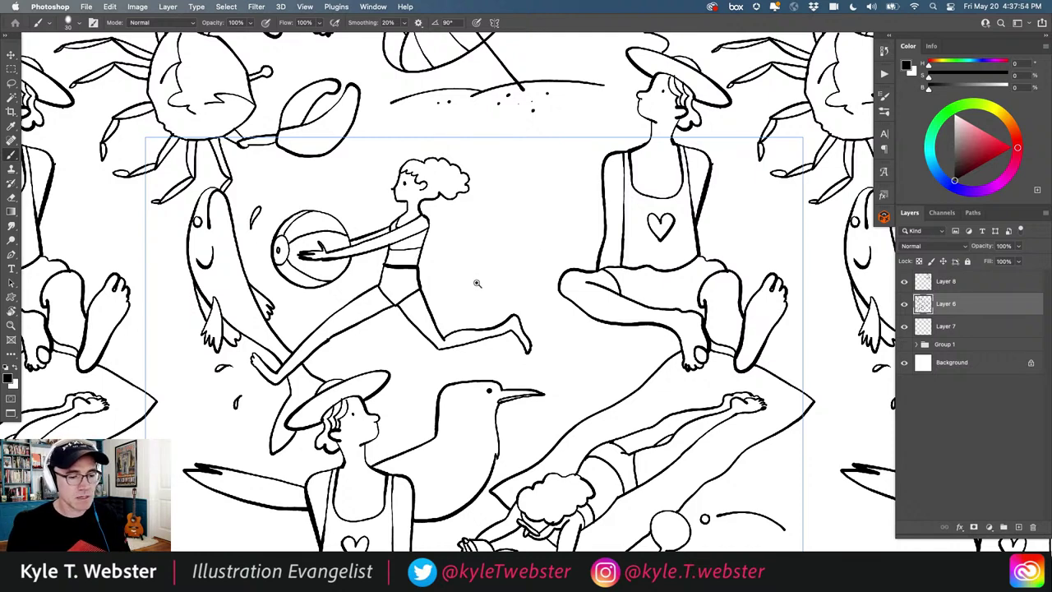
scroll(457, 267, up, 3)
drag(440, 291, 218, 414)
scroll(628, 209, up, 3)
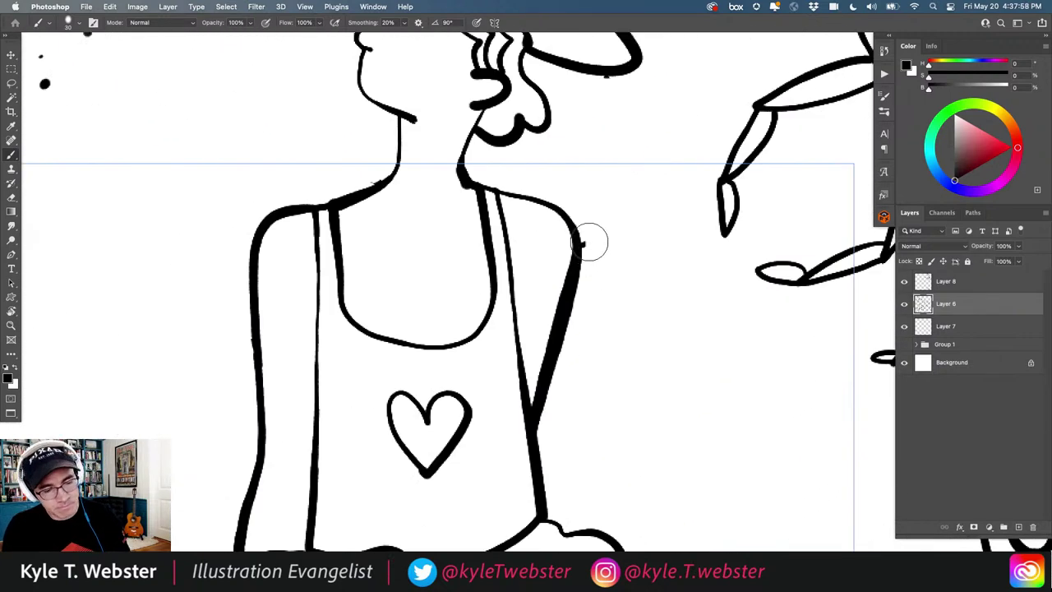
click(923, 284)
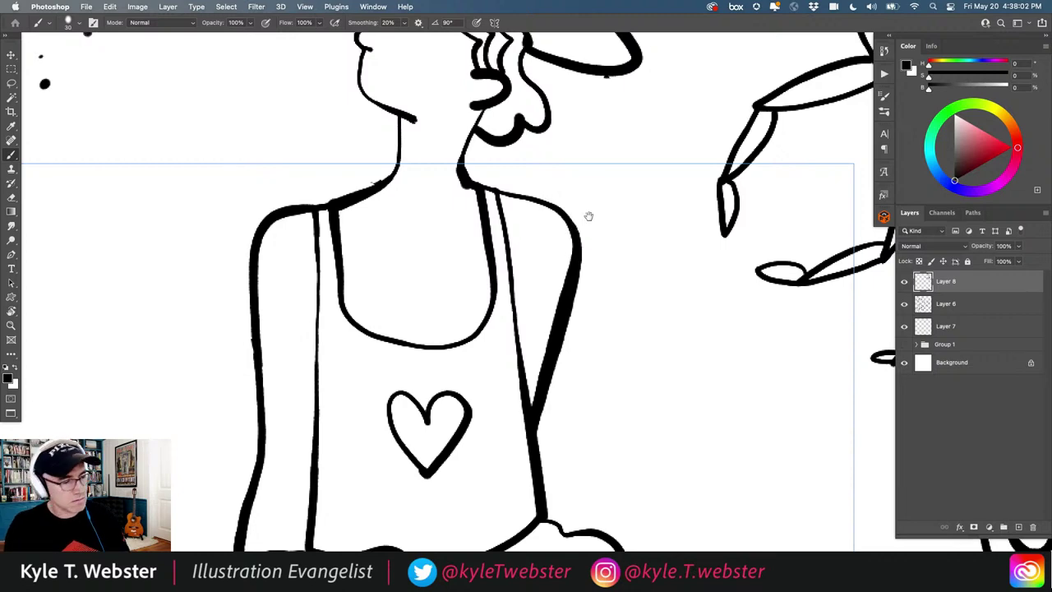
scroll(447, 277, left, 4)
scroll(447, 277, up, 2)
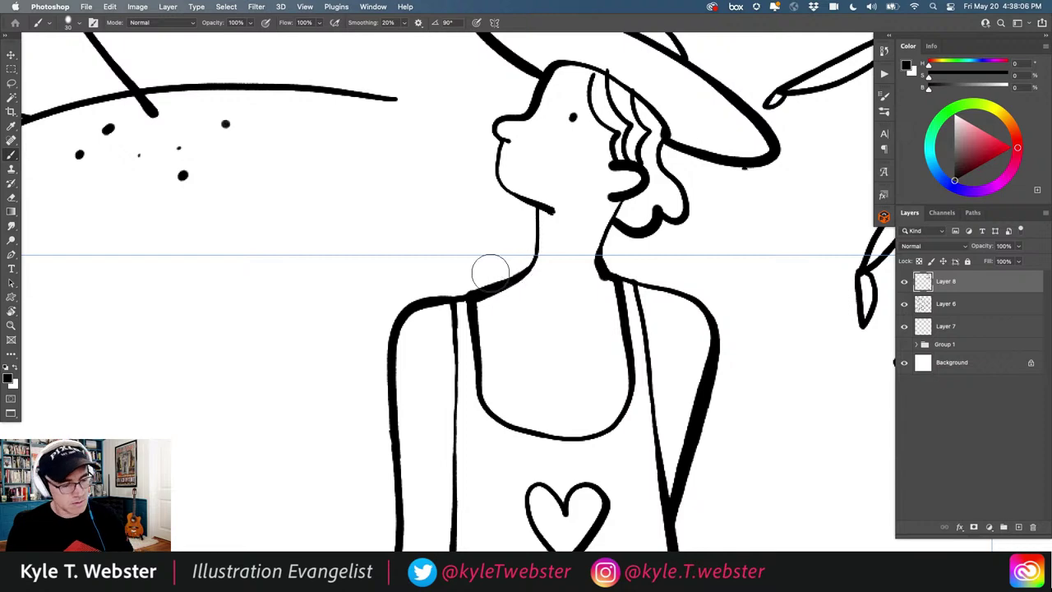
scroll(469, 288, up, 5)
drag(447, 311, 449, 314)
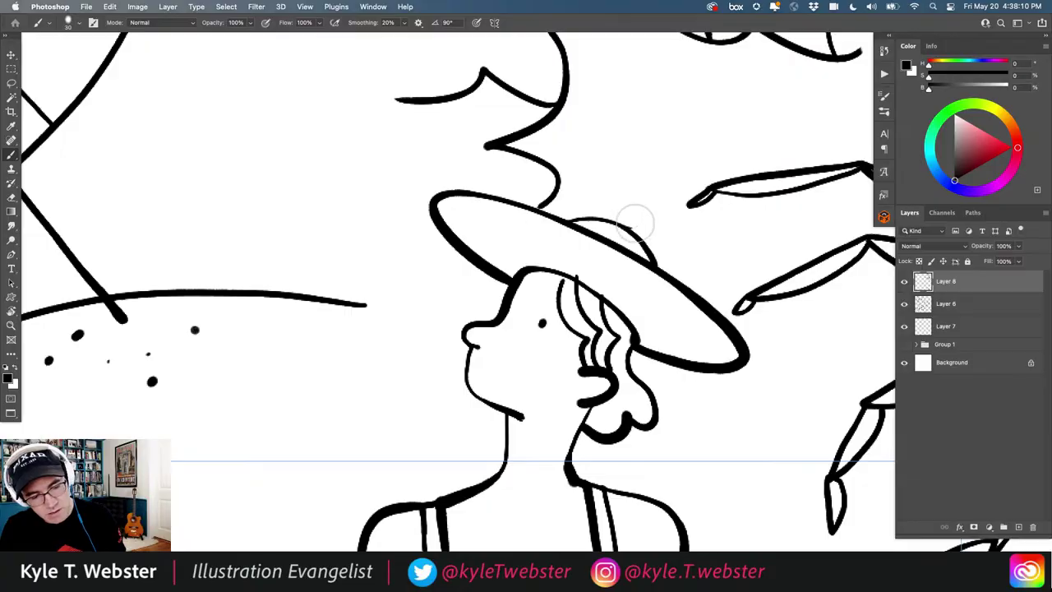
- Draw a flying seagull with spread wings, a pointed beak and a feathered tail between the running girl and the seated figure
scroll(632, 202, down, 10)
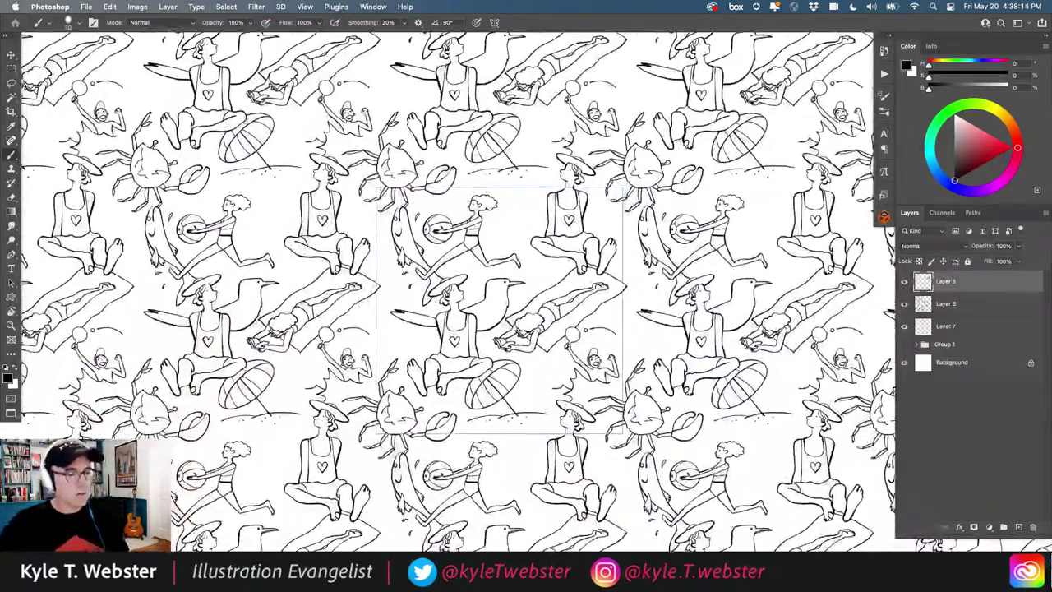
scroll(487, 234, up, 5)
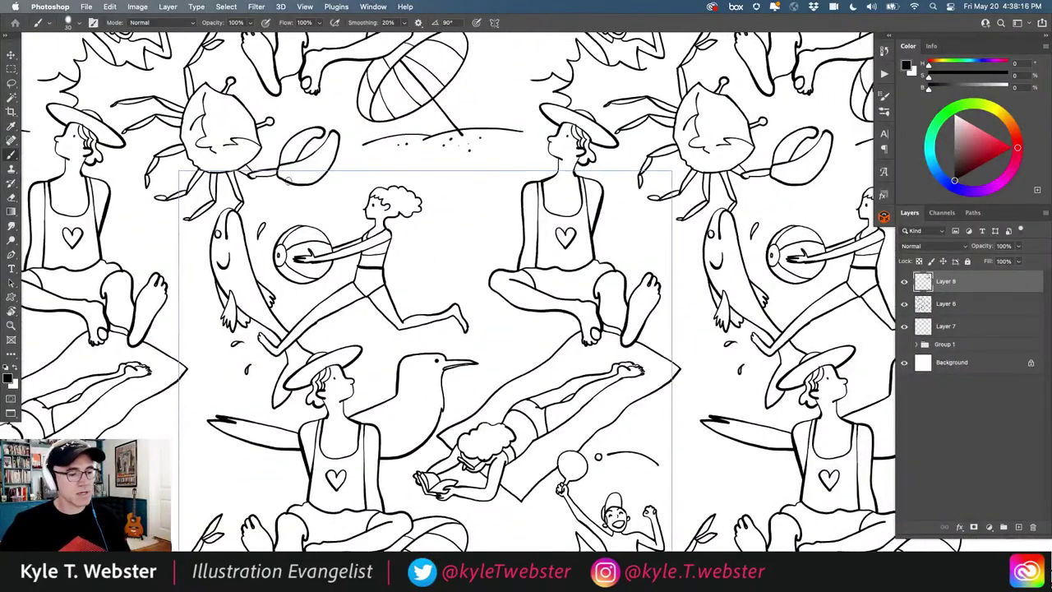
scroll(438, 230, up, 3)
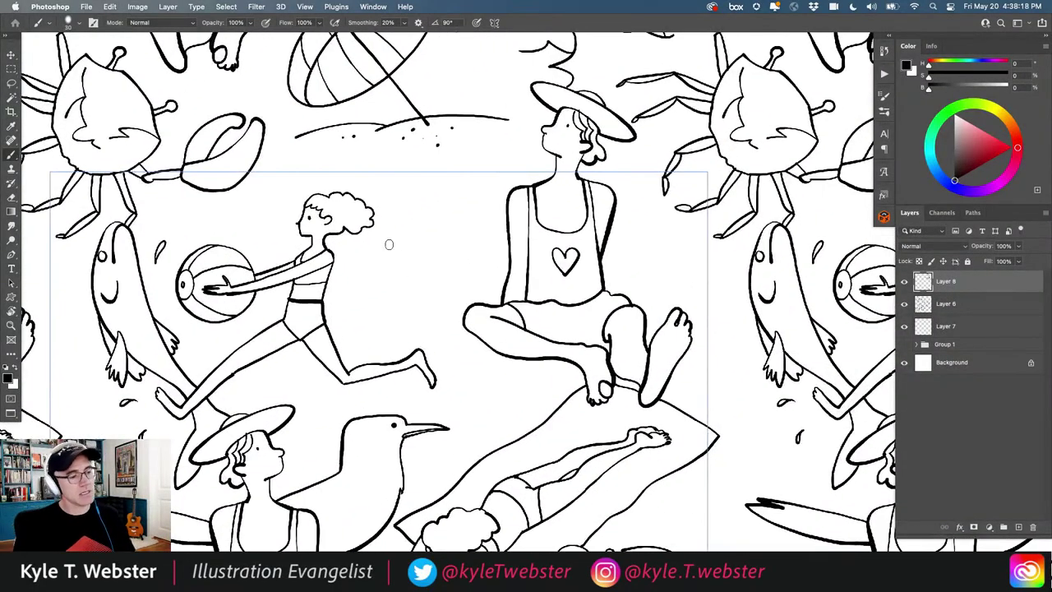
scroll(432, 209, up, 2)
mouse_move(434, 243)
mouse_down()
mouse_move(400, 166)
mouse_move(341, 134)
mouse_move(385, 221)
mouse_move(400, 239)
mouse_move(411, 218)
mouse_move(415, 233)
mouse_move(384, 271)
mouse_move(336, 285)
mouse_move(347, 323)
mouse_move(372, 324)
mouse_move(397, 291)
mouse_move(445, 268)
mouse_move(429, 301)
mouse_move(458, 333)
mouse_move(465, 405)
mouse_move(488, 353)
mouse_move(475, 294)
mouse_move(433, 242)
mouse_move(482, 229)
mouse_up()
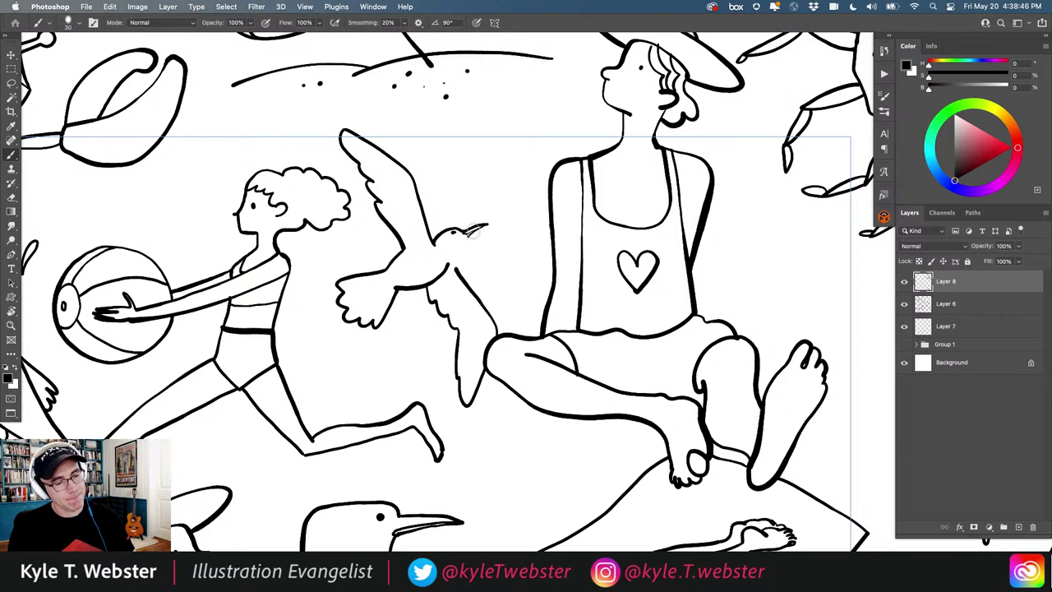
drag(485, 226, 468, 237)
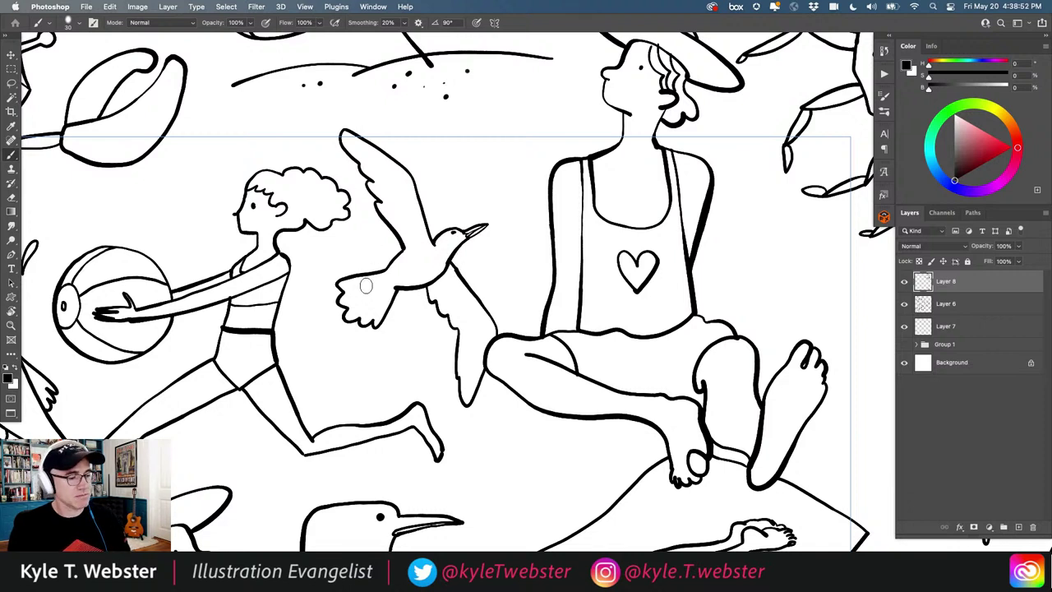
mouse_move(374, 292)
mouse_down()
mouse_move(316, 345)
mouse_move(272, 368)
mouse_up()
mouse_move(271, 368)
mouse_down()
mouse_move(290, 346)
mouse_move(302, 265)
mouse_up()
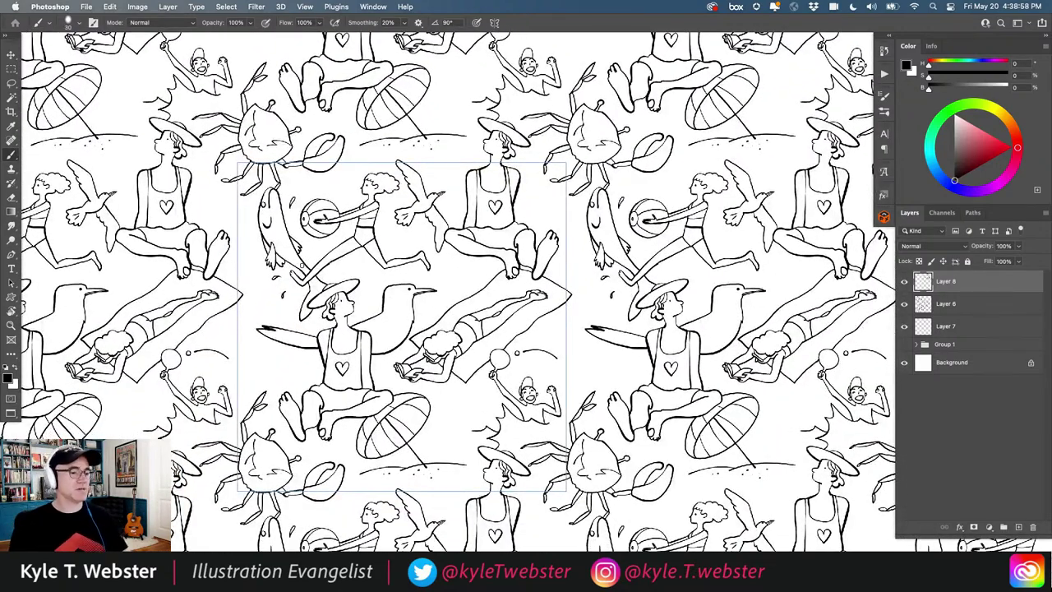
- Draw a second, much smaller bird with raised wings above the flying seagull, across the tile's upper edge
super+click(439, 181)
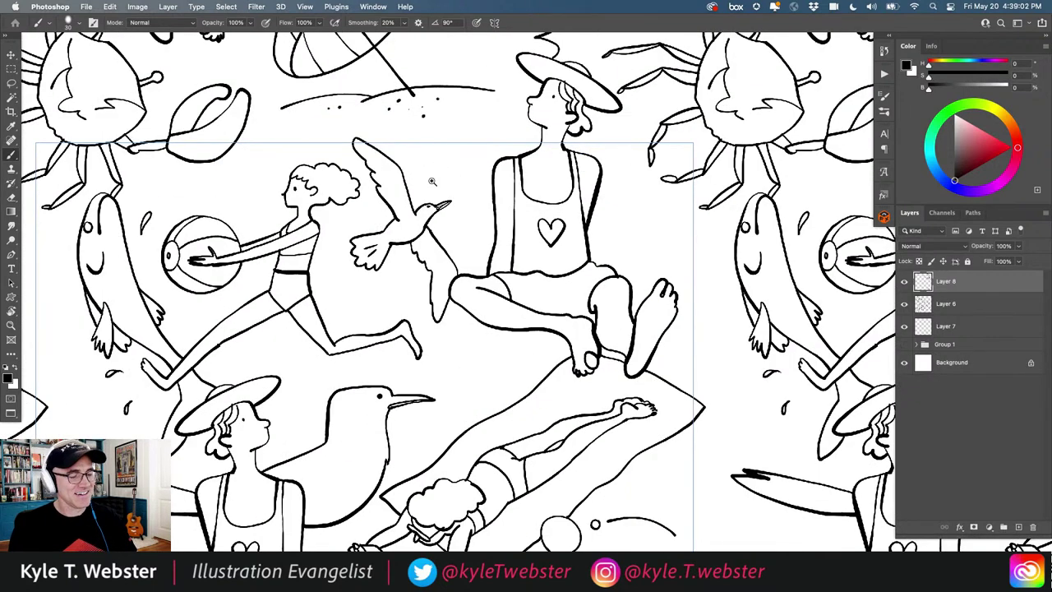
click(432, 181)
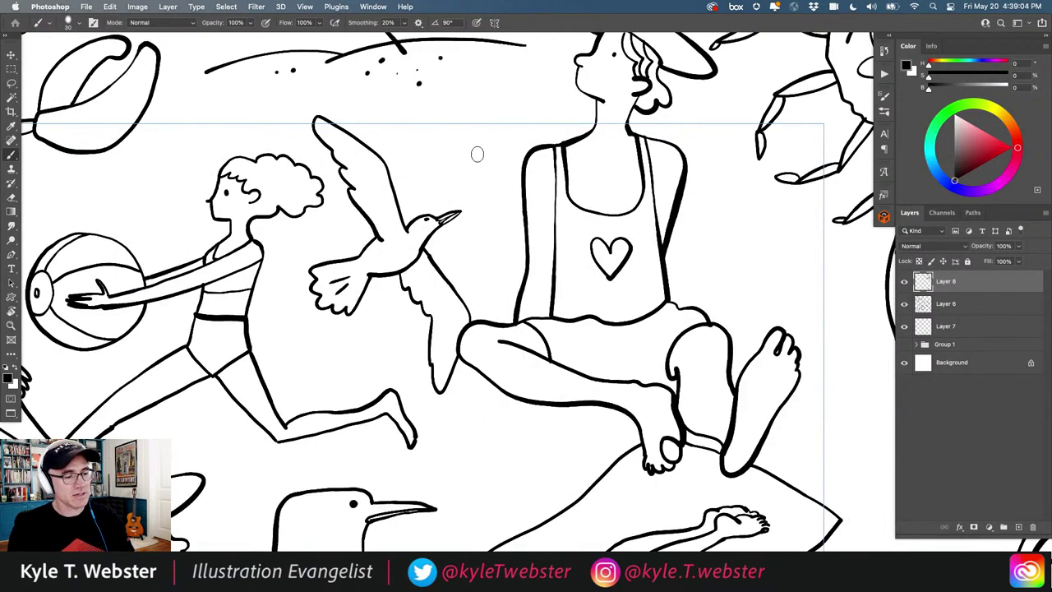
mouse_move(476, 154)
mouse_down()
mouse_move(464, 113)
mouse_move(448, 100)
mouse_move(479, 152)
mouse_move(474, 124)
mouse_move(482, 153)
mouse_move(494, 97)
mouse_move(492, 148)
mouse_move(468, 156)
mouse_move(480, 167)
mouse_move(467, 167)
mouse_move(468, 154)
mouse_move(438, 159)
mouse_move(485, 168)
mouse_up()
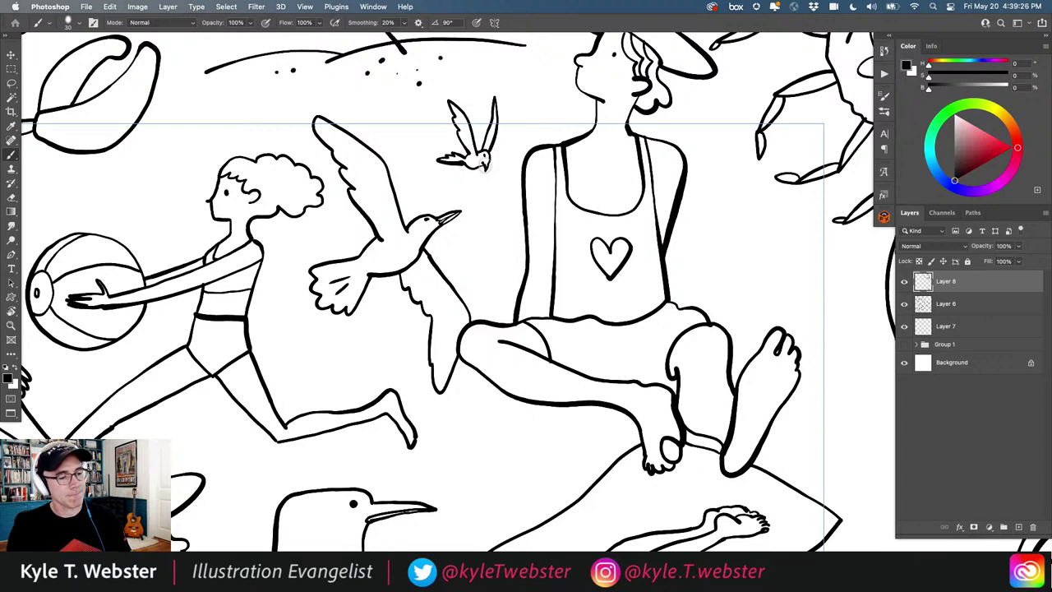
- Review the repeating pattern as a whole, then add a new empty layer directly above Group 1
drag(393, 286, 370, 267)
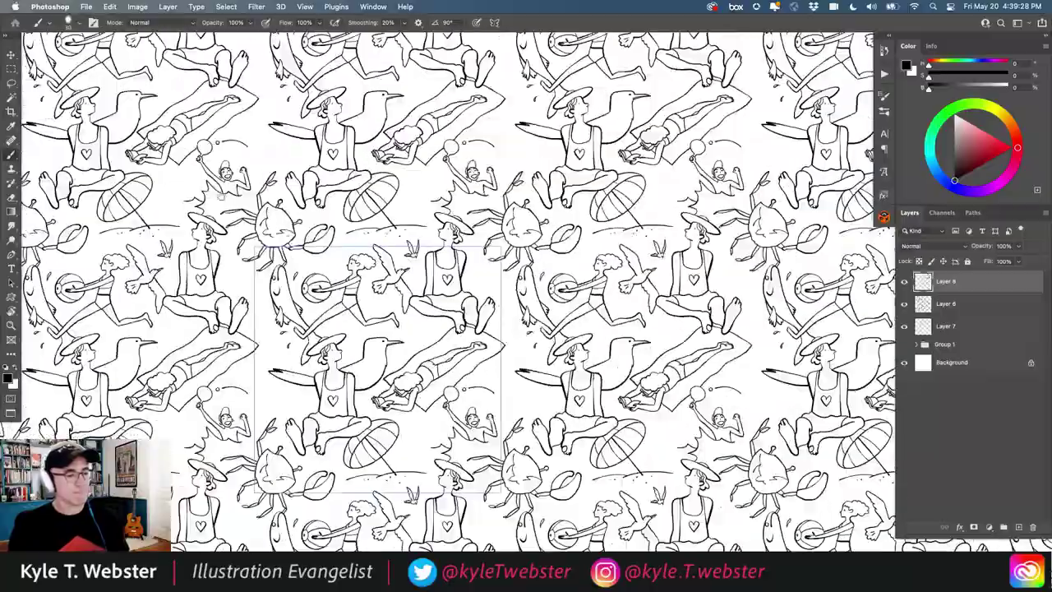
mouse_move(295, 380)
mouse_down()
mouse_move(263, 380)
mouse_move(275, 380)
mouse_up()
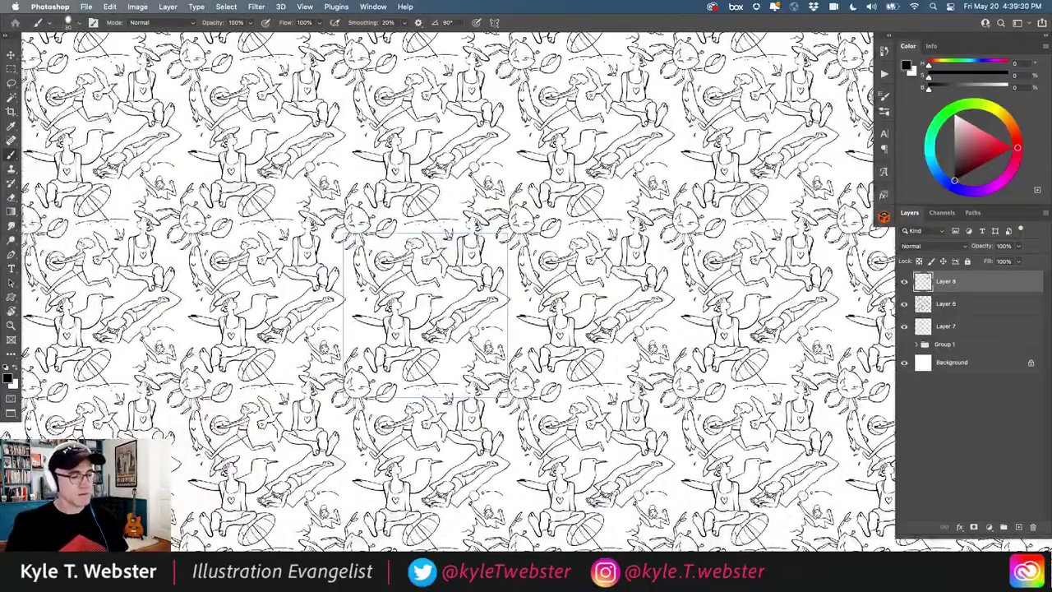
drag(417, 339, 386, 343)
drag(436, 277, 288, 368)
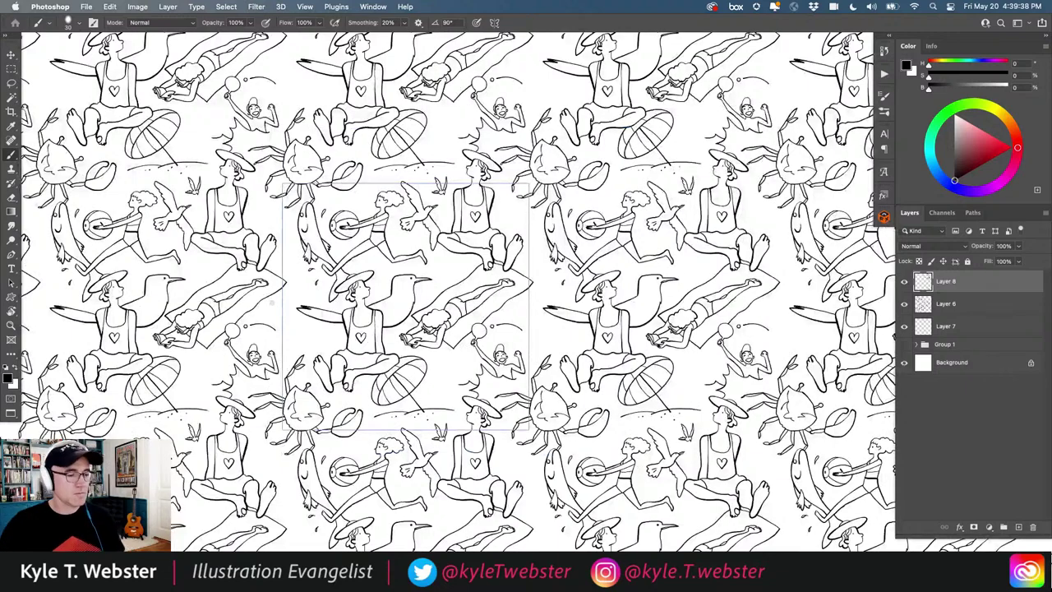
click(921, 329)
click(924, 345)
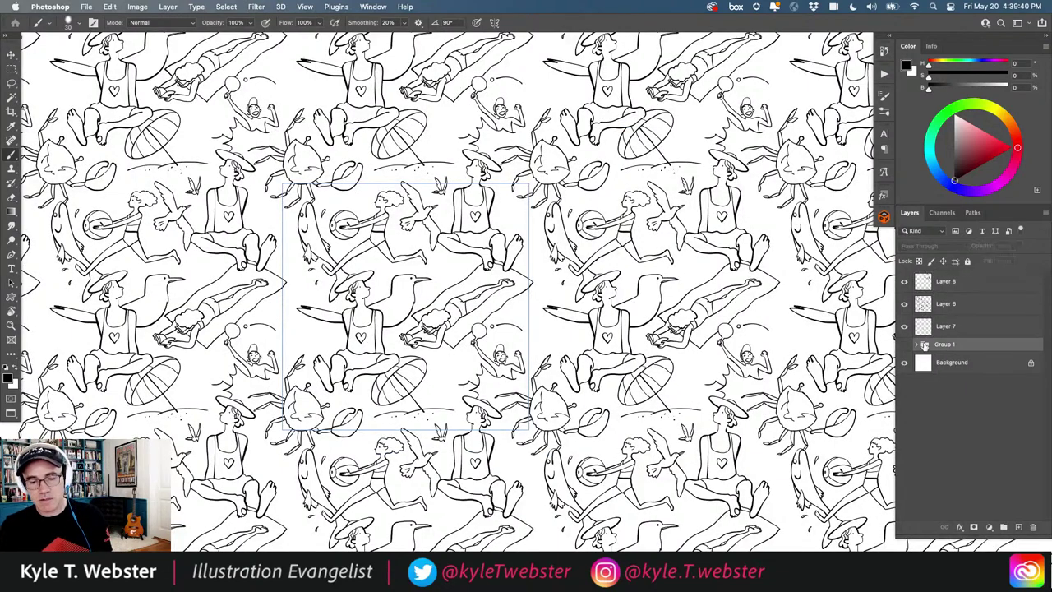
click(1017, 528)
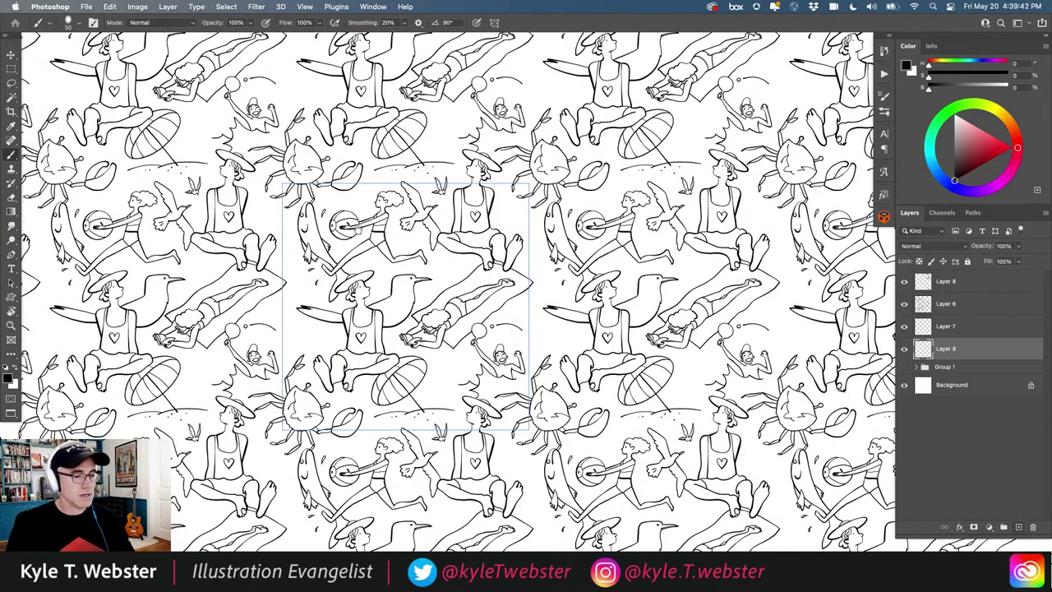
- Collapse the Summer 2022 brush group and choose a translucent paint brush with Multiply mode, 50% flow and 0% smoothing
scroll(358, 230, up, 1)
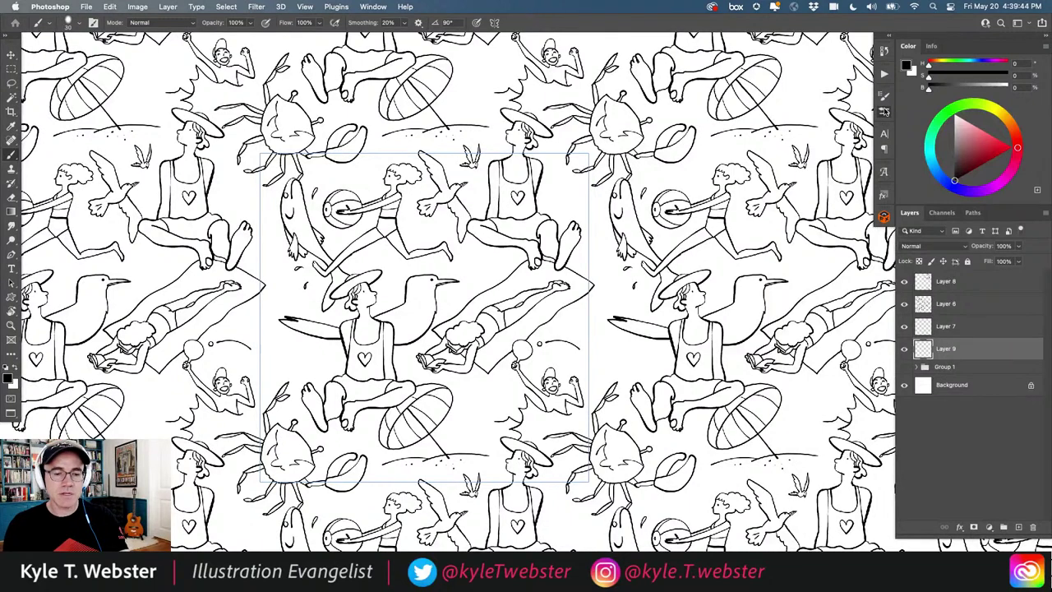
click(884, 110)
scroll(742, 172, up, 3)
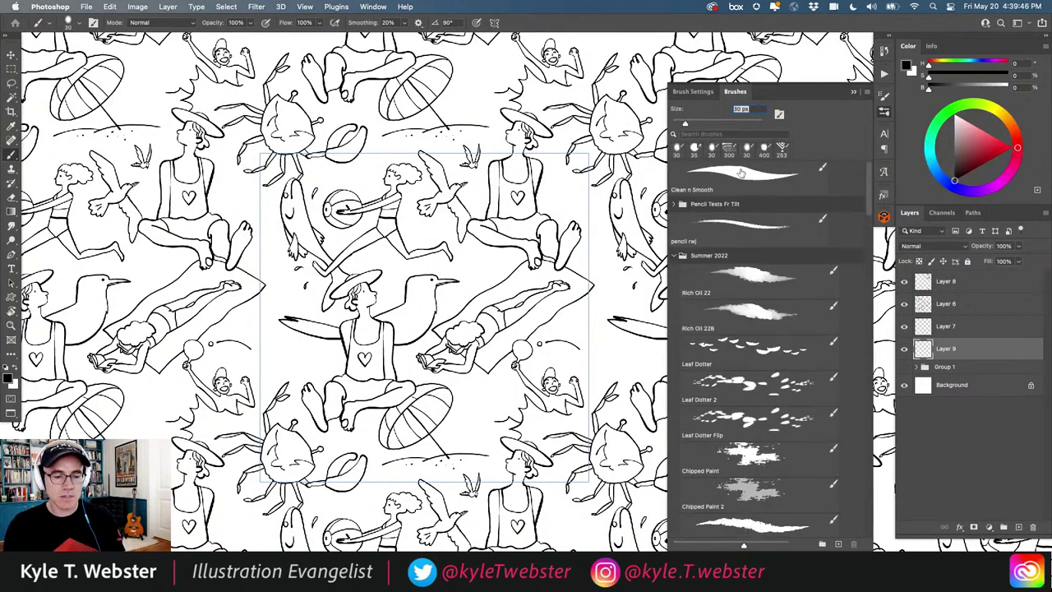
click(676, 256)
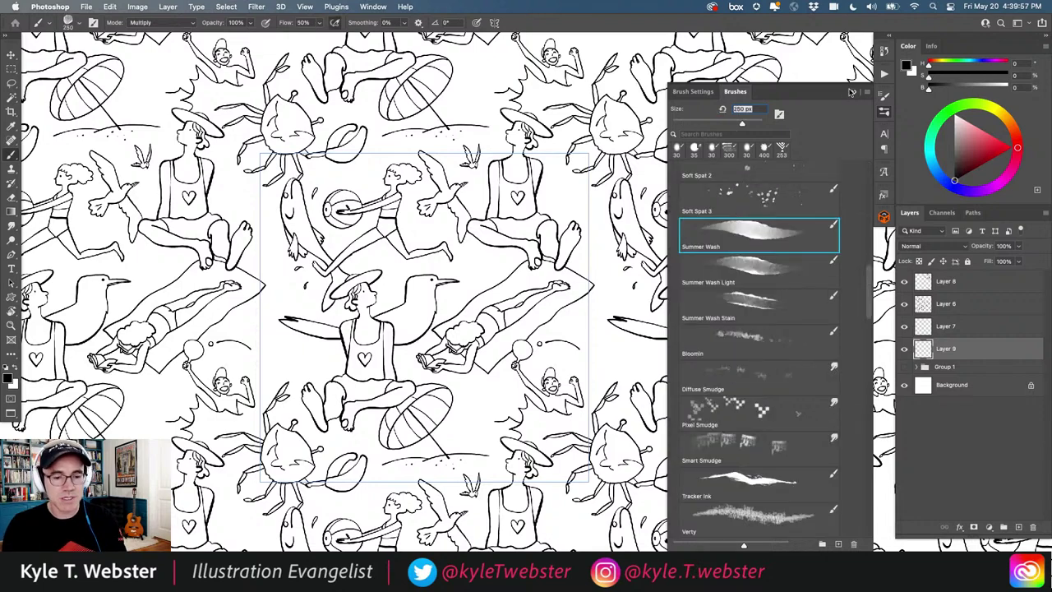
click(851, 92)
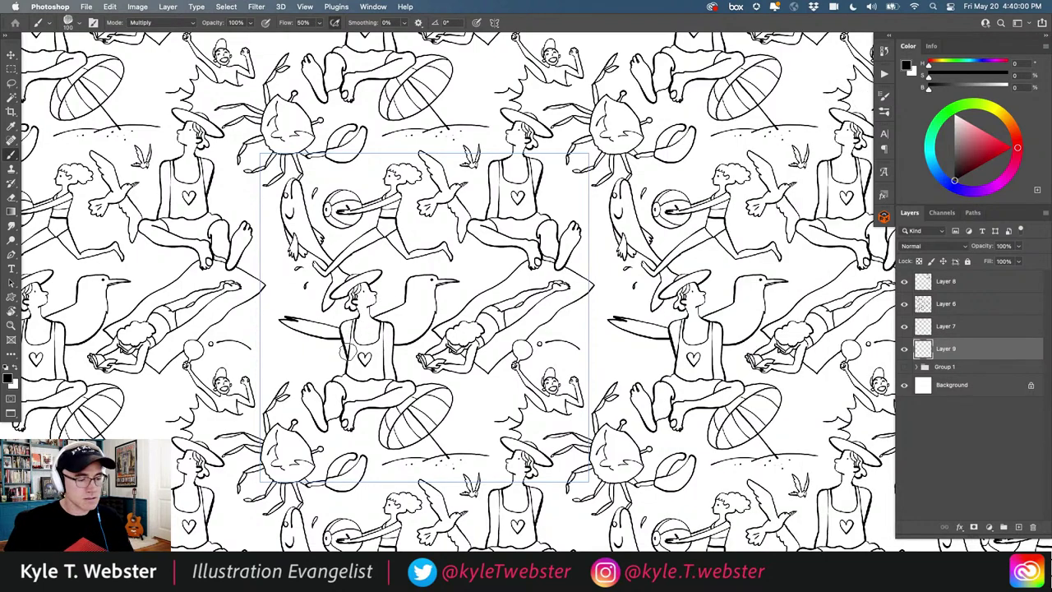
- Choose a bright blue (H 200, S 86, B 99) and paint the tank top of the seated figure beside the large seagull, leaving the heart white
scroll(349, 360, up, 1)
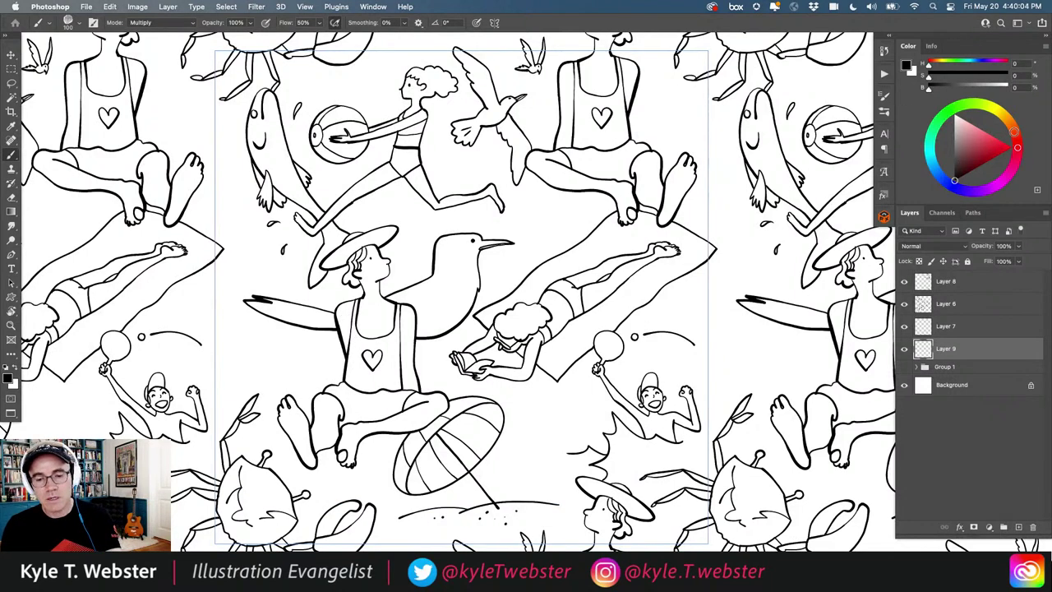
click(942, 173)
click(993, 144)
drag(944, 172, 932, 163)
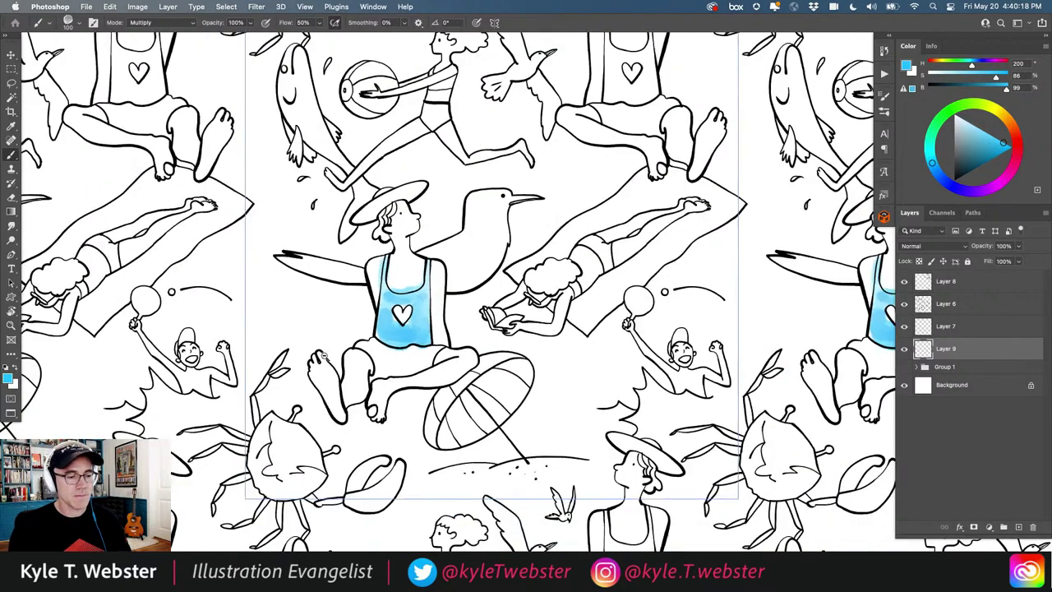
scroll(320, 355, down, 3)
scroll(352, 337, up, 3)
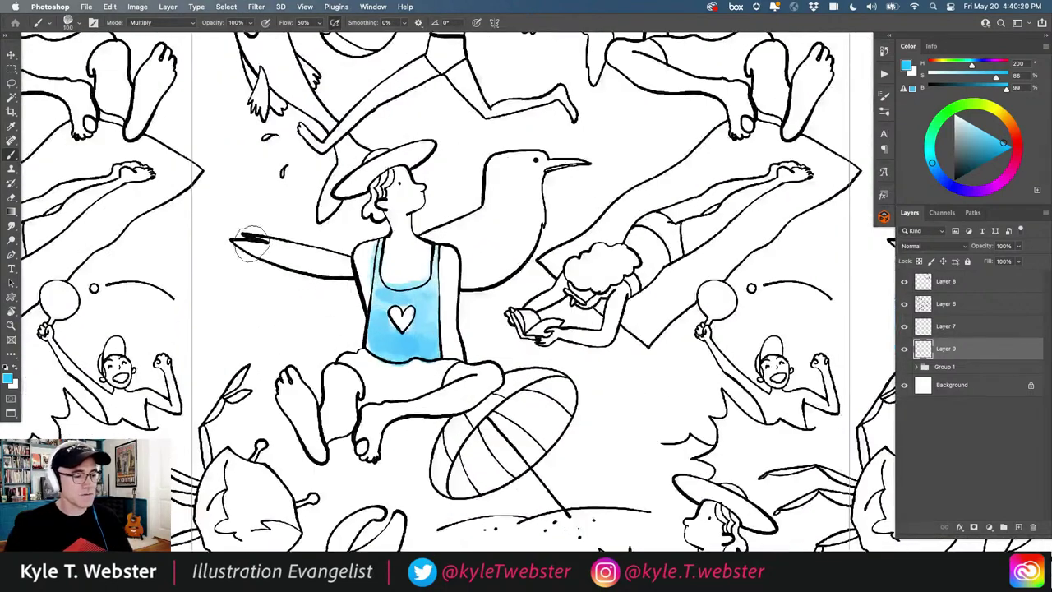
- Choose a yellow-orange (H 44, S 87, B 97) and paint the sun hat of the seated figure in the blue tank top
drag(310, 297, 347, 226)
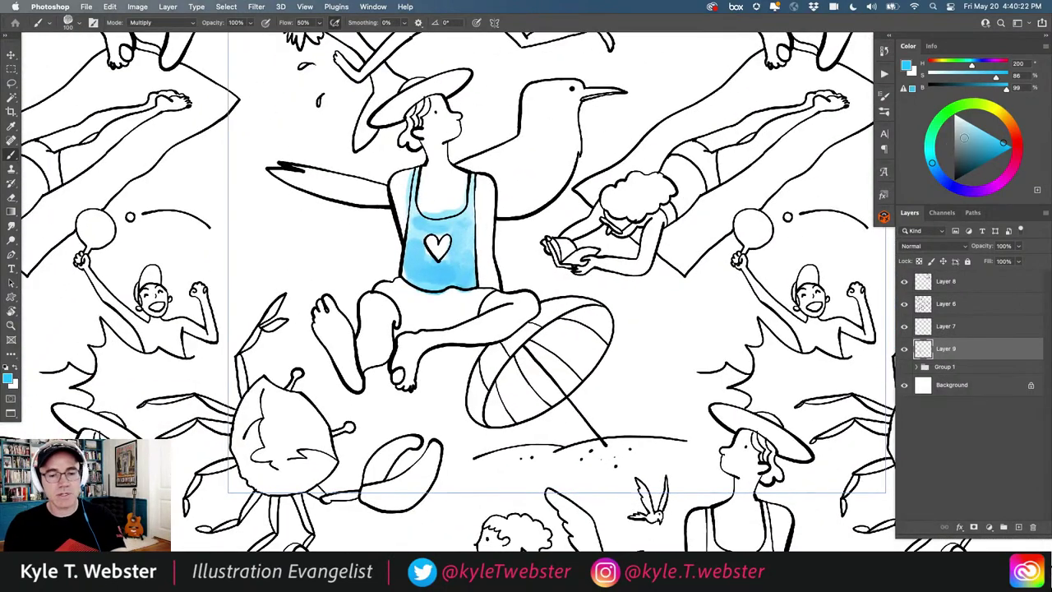
click(1005, 118)
mouse_move(415, 86)
mouse_down()
mouse_move(450, 82)
mouse_move(454, 71)
mouse_move(380, 111)
mouse_move(442, 72)
mouse_move(440, 48)
mouse_up()
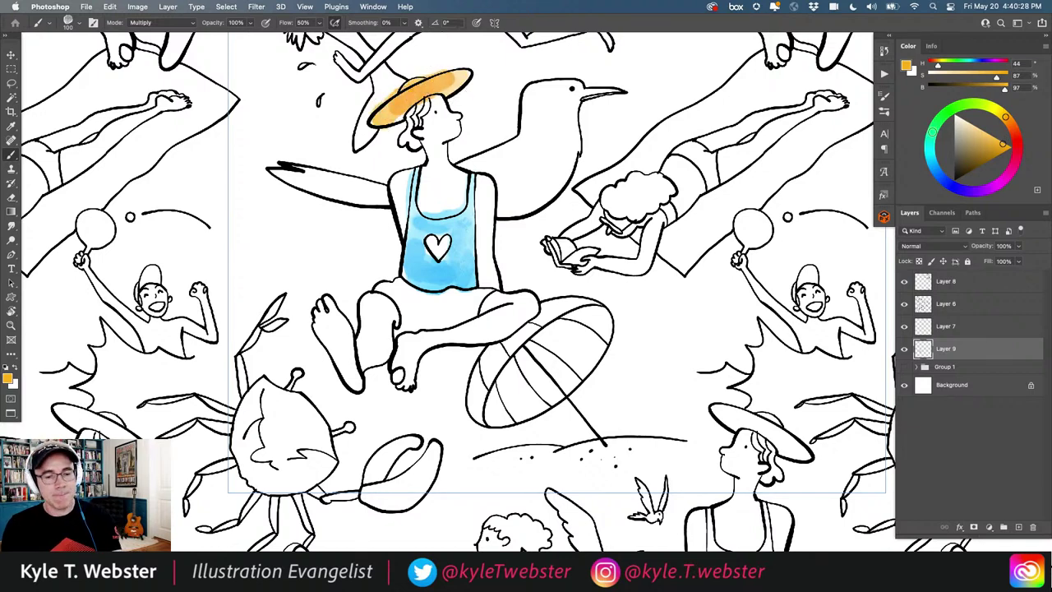
- Choose a magenta (H 331, S 86, B 89) and paint the seated figure's shorts and the curly hair of the sunbather reading
click(1012, 168)
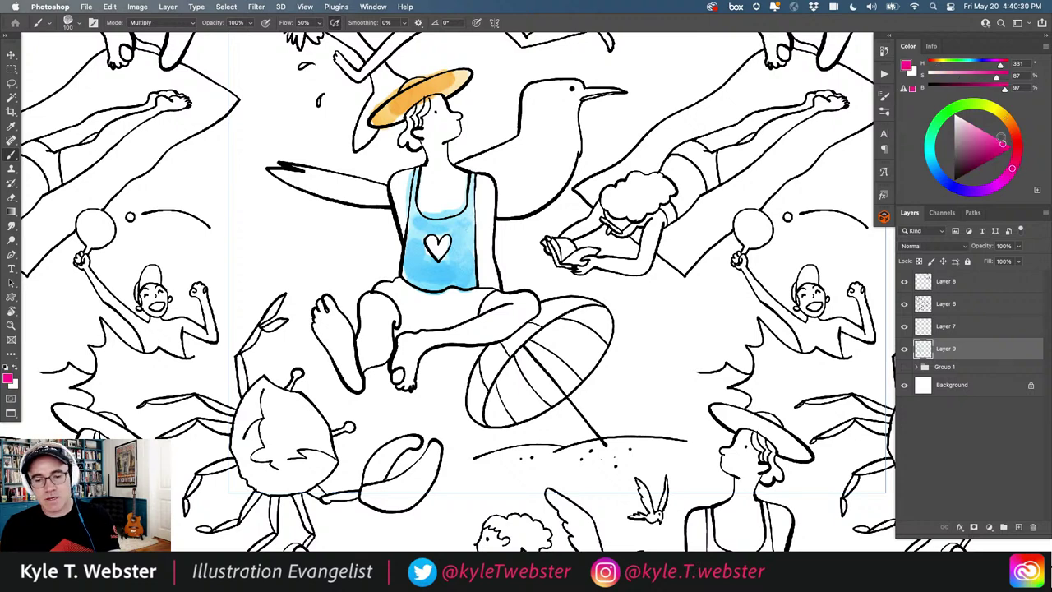
click(997, 148)
mouse_move(413, 314)
mouse_down()
mouse_move(383, 286)
mouse_move(418, 304)
mouse_move(466, 303)
mouse_move(406, 323)
mouse_up()
mouse_move(616, 200)
mouse_down()
mouse_move(445, 294)
mouse_move(465, 306)
mouse_move(470, 284)
mouse_move(490, 290)
mouse_move(495, 280)
mouse_up()
mouse_move(137, 263)
mouse_down()
mouse_move(272, 268)
mouse_move(309, 238)
mouse_up()
- Sample the tank top's blue, deepen it to H 202, S 82, B 93, and paint the sunbather's swimsuit and the paddle player's skin
scroll(518, 338, down, 5)
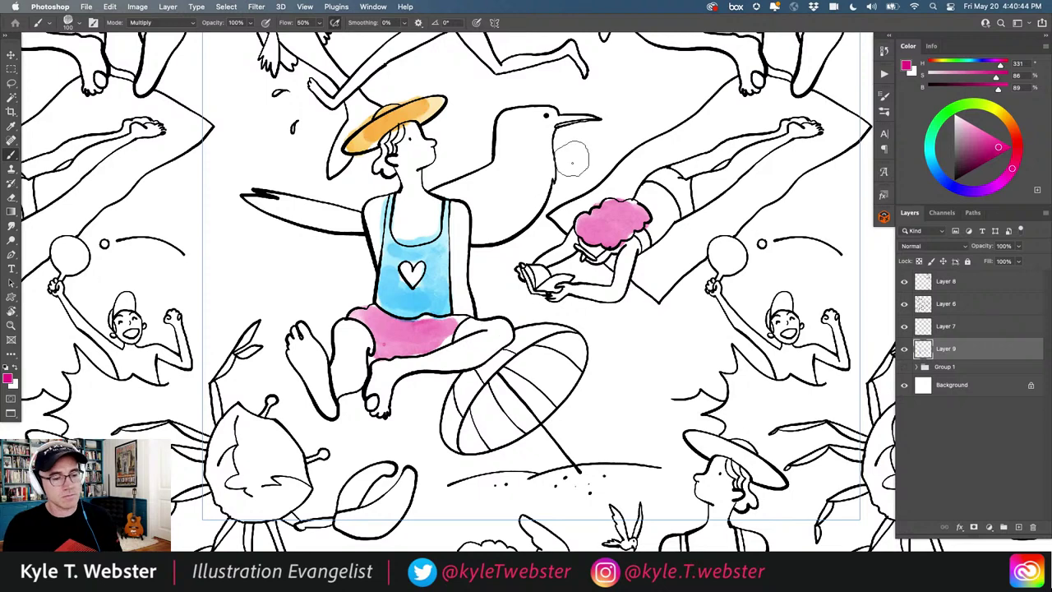
drag(407, 305, 382, 303)
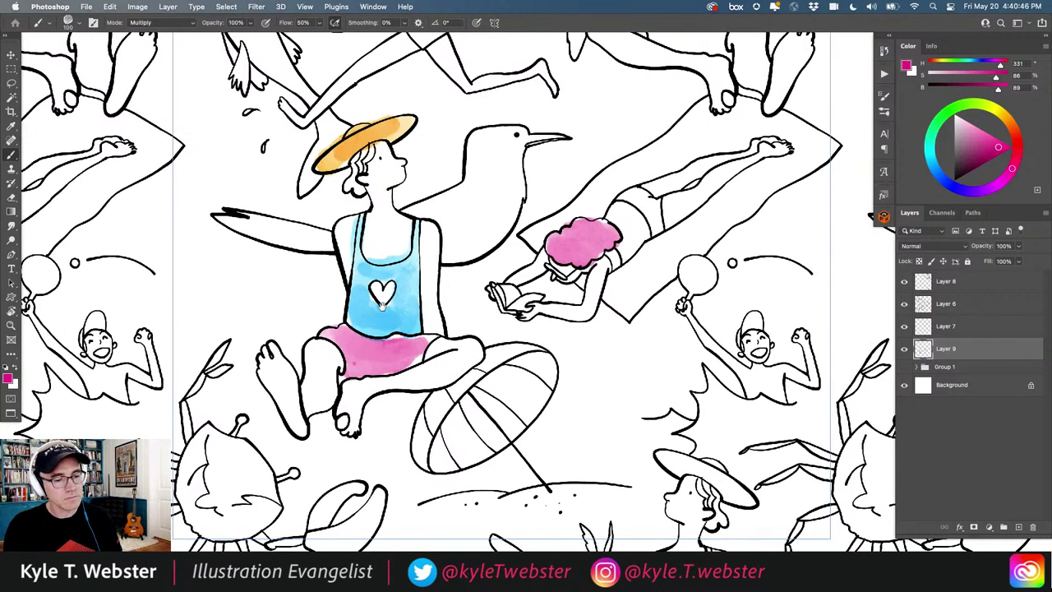
alt+click(406, 303)
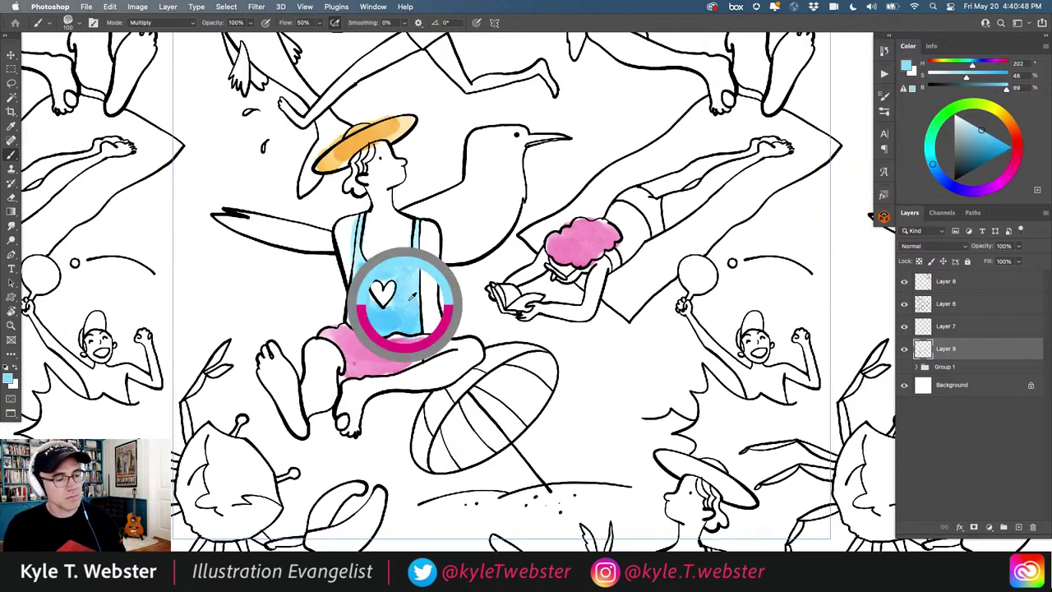
mouse_move(633, 234)
mouse_down()
mouse_move(613, 257)
mouse_move(650, 226)
mouse_move(635, 198)
mouse_move(655, 222)
mouse_move(630, 180)
mouse_up()
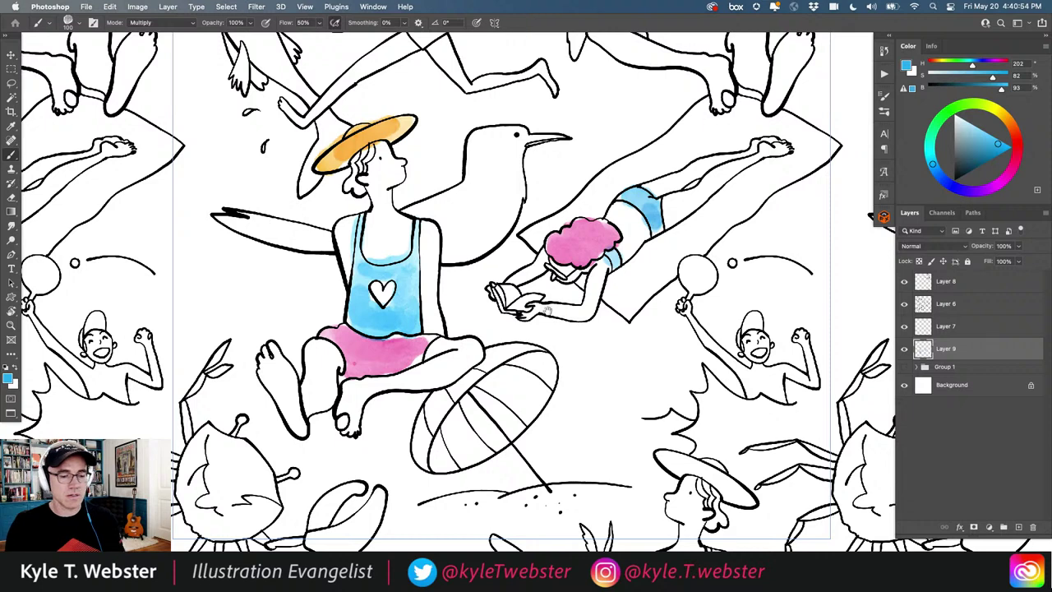
scroll(548, 311, right, 5)
mouse_move(545, 312)
mouse_down()
mouse_move(608, 370)
mouse_move(627, 366)
mouse_move(612, 377)
mouse_move(659, 370)
mouse_move(653, 327)
mouse_up()
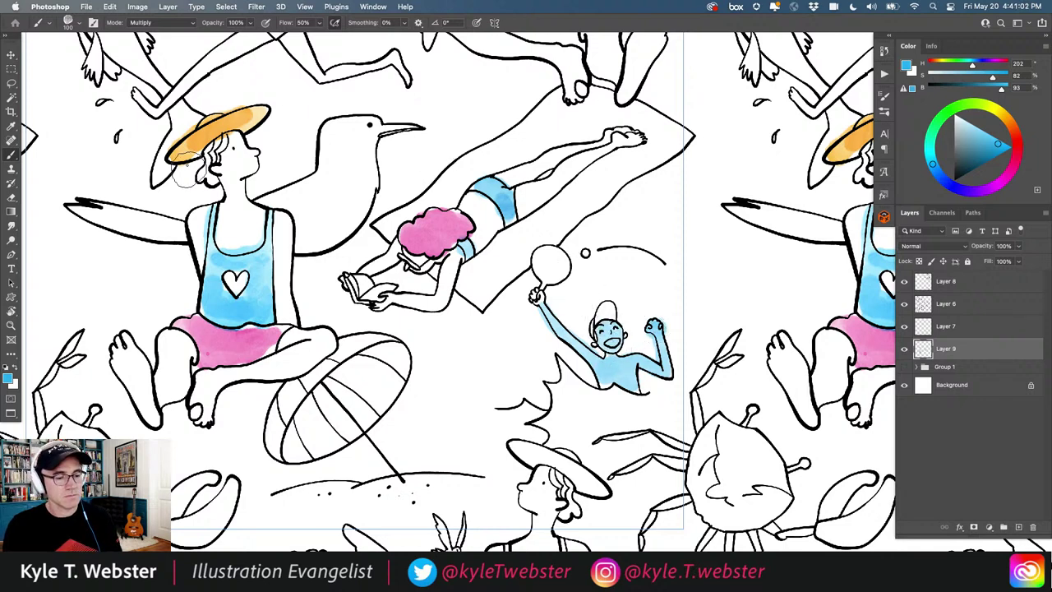
- Choose a magenta (H 332, S 88, B 90) and paint the paddle player's cap with a smaller brush
click(1011, 169)
drag(997, 144, 1000, 147)
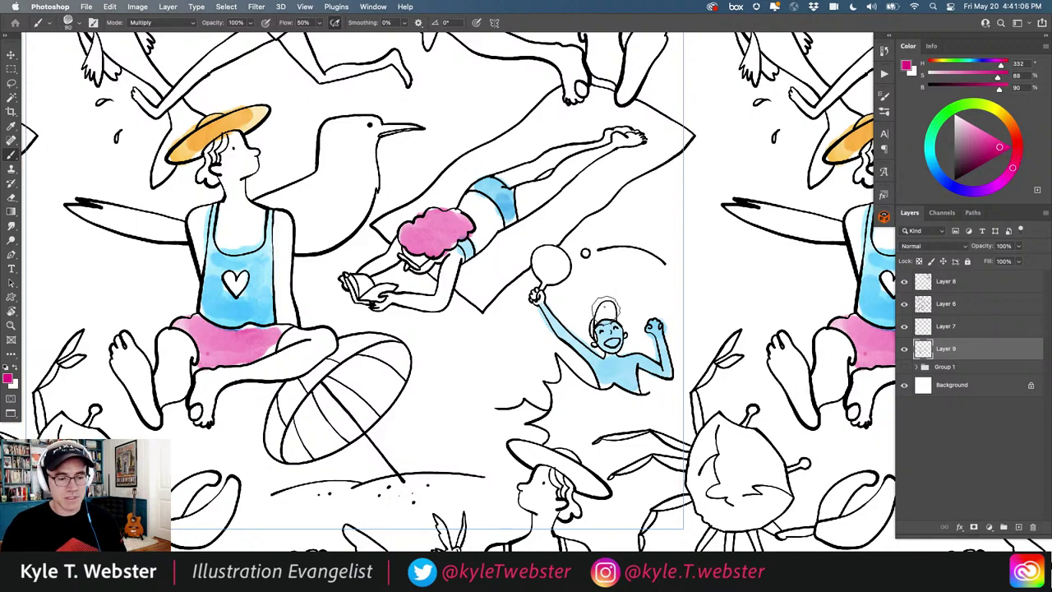
drag(606, 312, 595, 322)
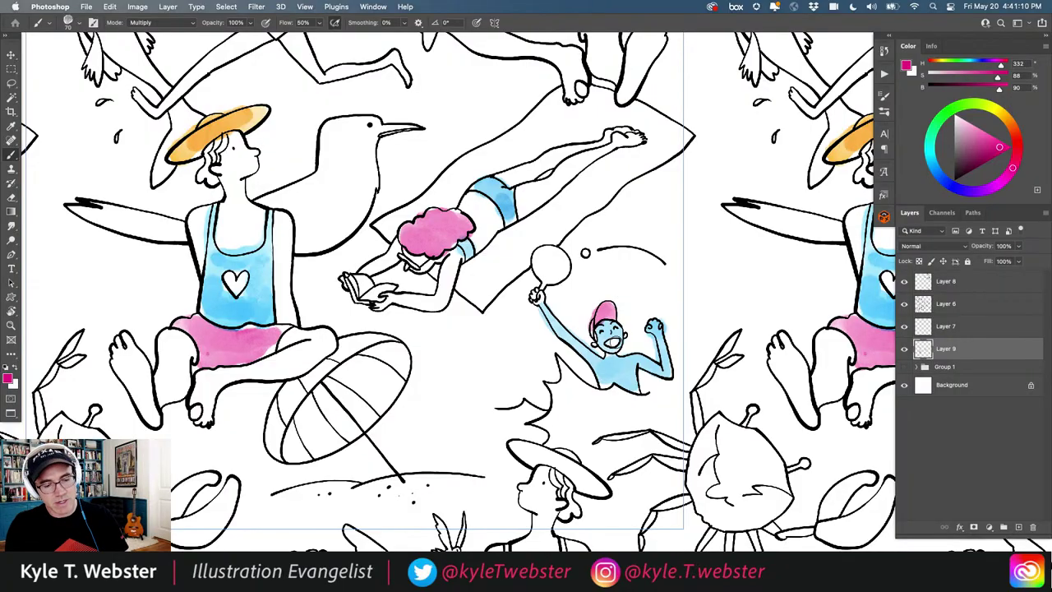
- Paint the legs, arms, neck and face of the woman running with the beach ball in yellow-orange (H 41, S 84, B 99)
scroll(452, 346, down, 5)
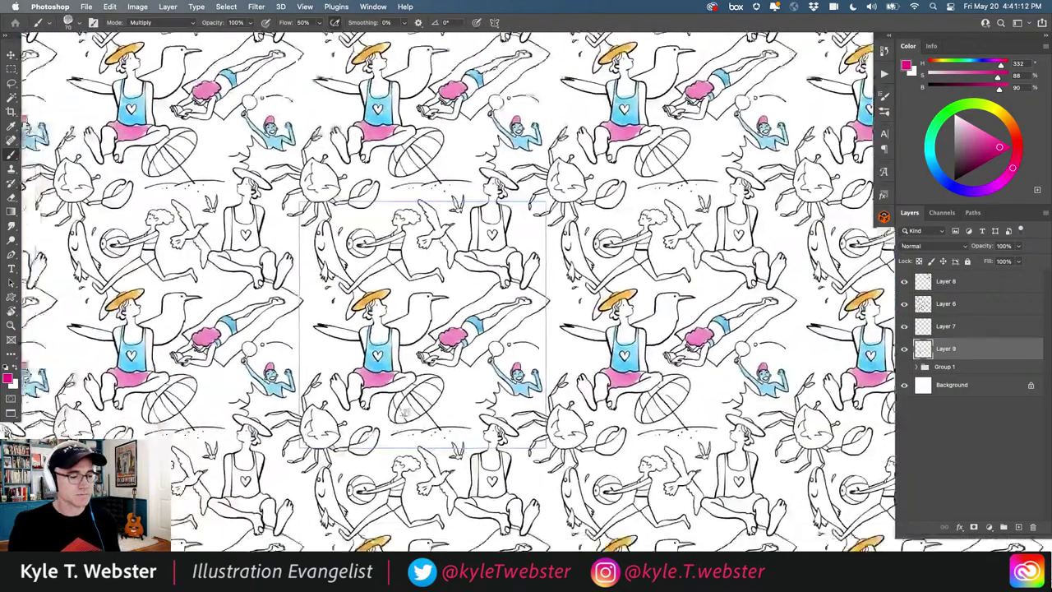
scroll(416, 367, down, 4)
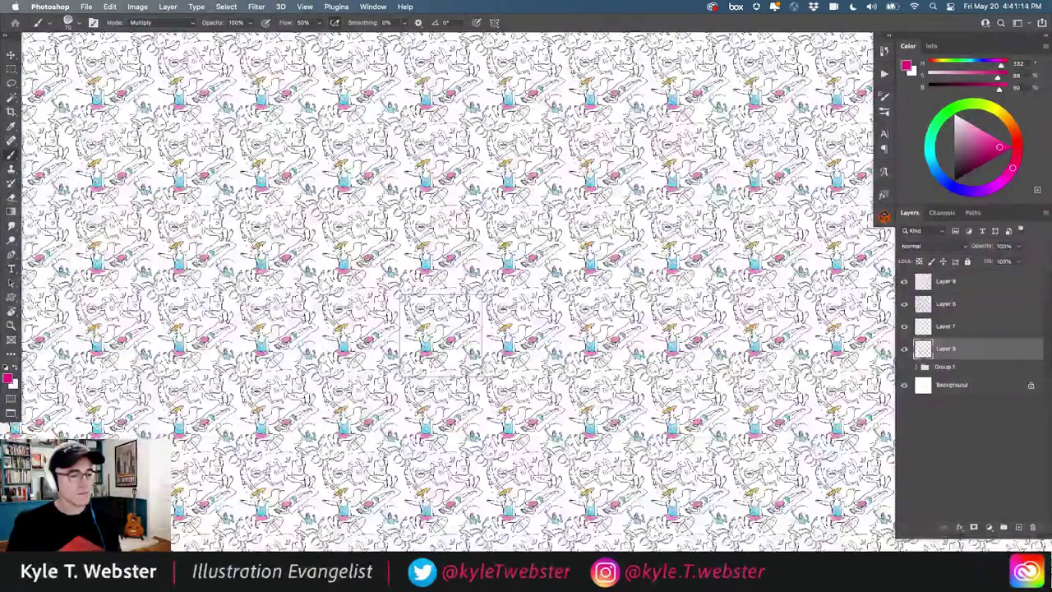
scroll(435, 359, up, 8)
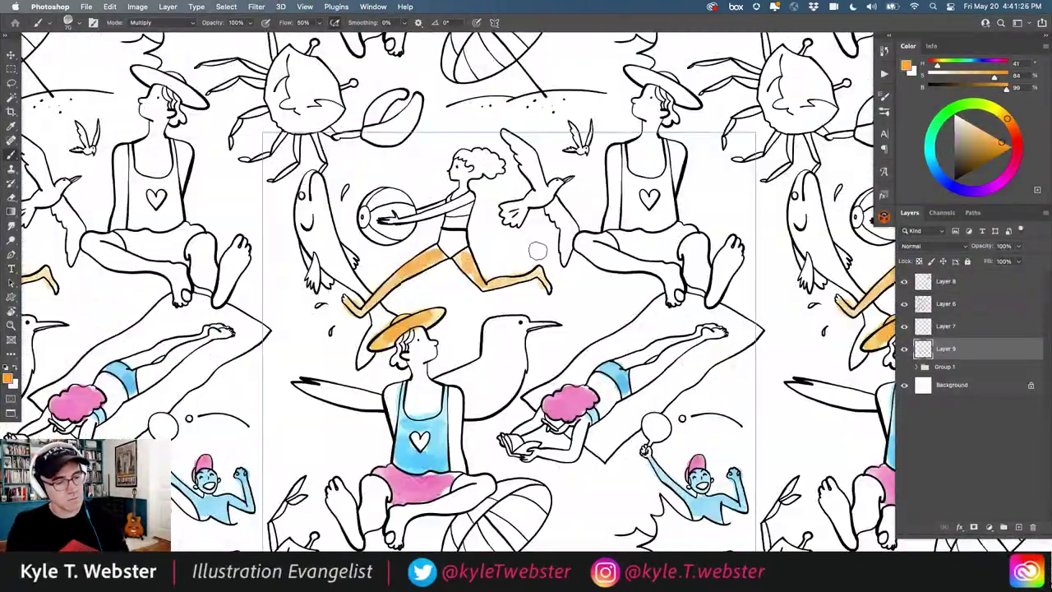
drag(467, 196, 405, 221)
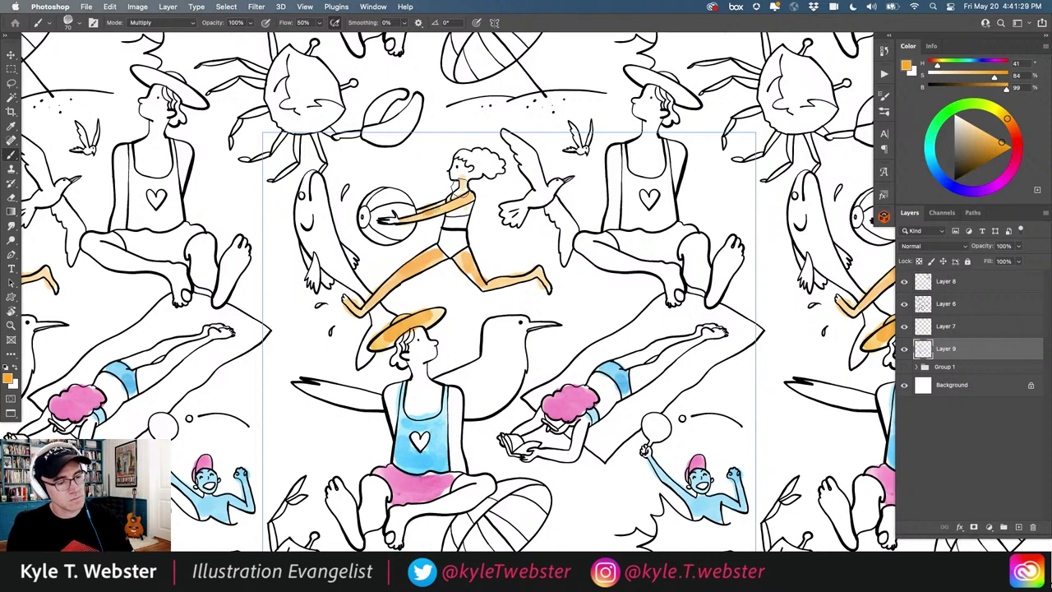
mouse_move(465, 189)
mouse_down()
mouse_move(459, 167)
mouse_move(467, 174)
mouse_up()
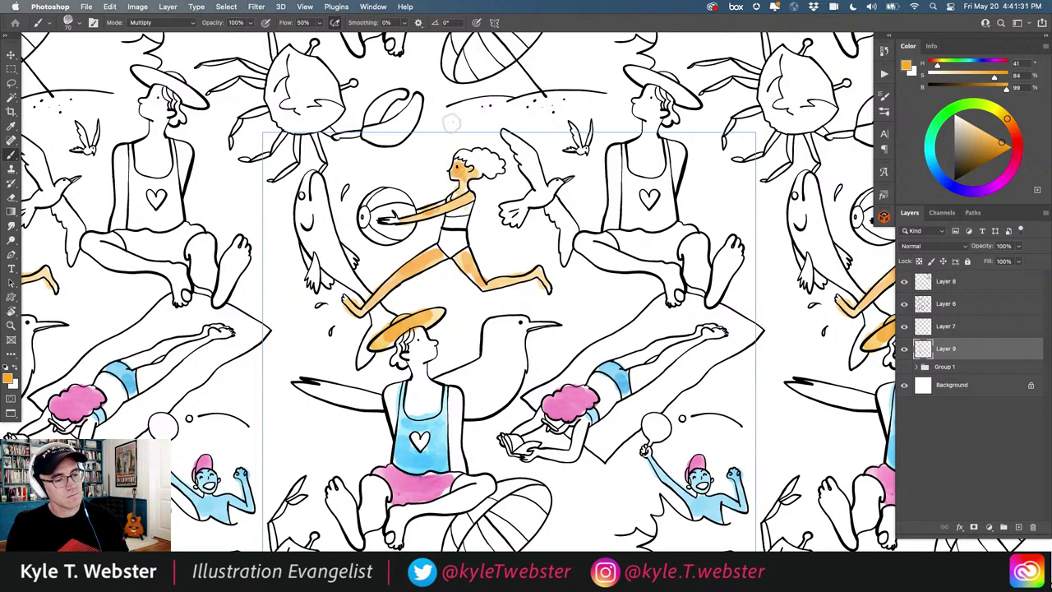
- Sample the sunbather's pink hair, strengthen it to H 331, S 75, B 89, and paint the running woman's bikini bottom and top
alt+click(569, 403)
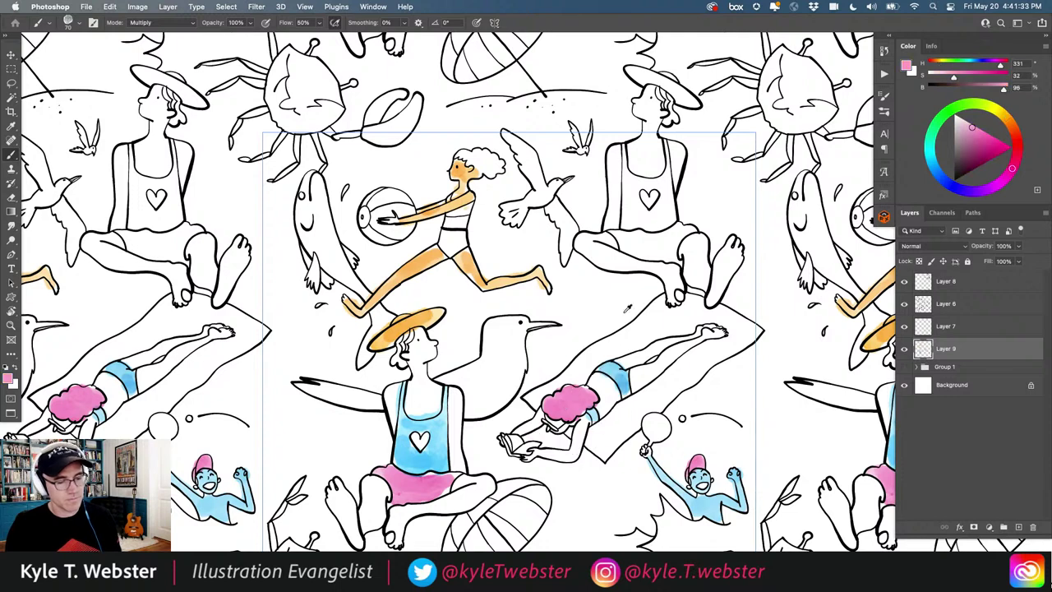
click(992, 143)
mouse_move(452, 235)
mouse_down()
mouse_move(457, 248)
mouse_move(459, 237)
mouse_move(449, 239)
mouse_up()
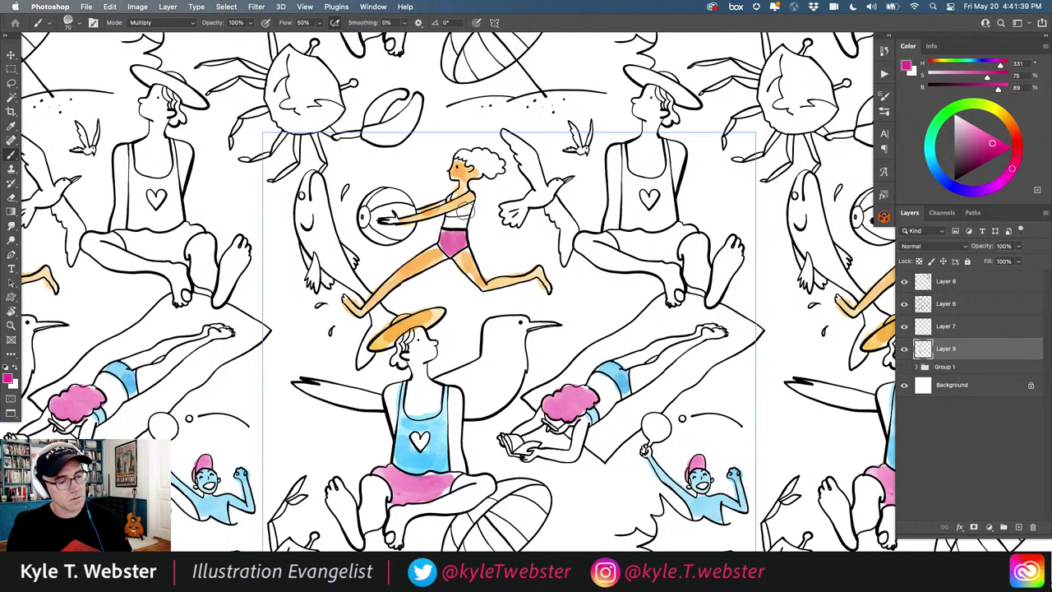
mouse_move(464, 203)
mouse_down()
mouse_move(451, 156)
mouse_move(453, 262)
mouse_move(452, 220)
mouse_up()
- Sample the tank top's blue, adjust it to H 203, S 82, B 95, and paint the running woman's curly hair
alt+click(458, 170)
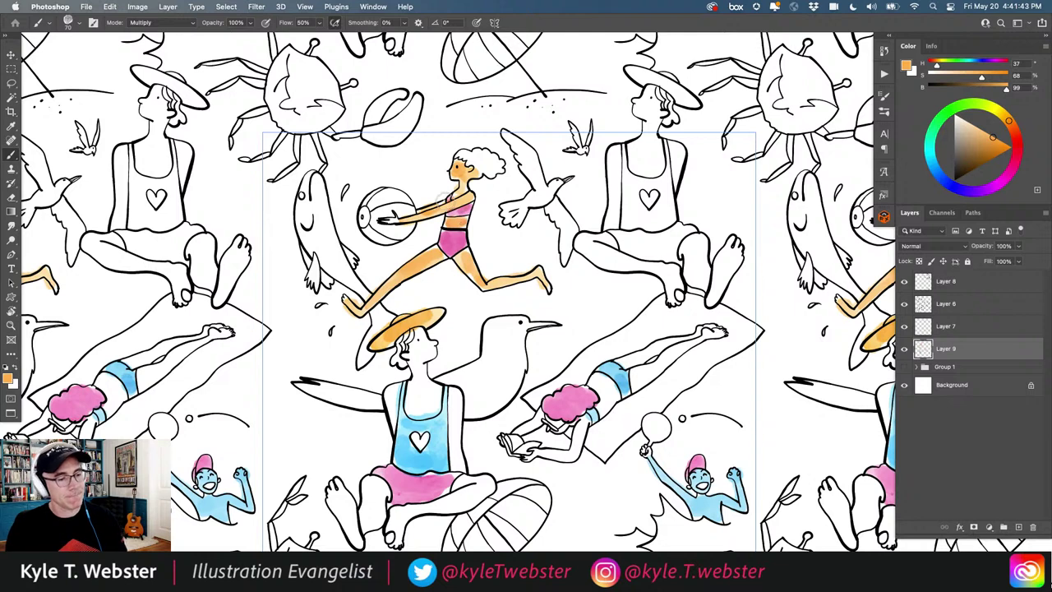
alt+click(439, 437)
click(998, 143)
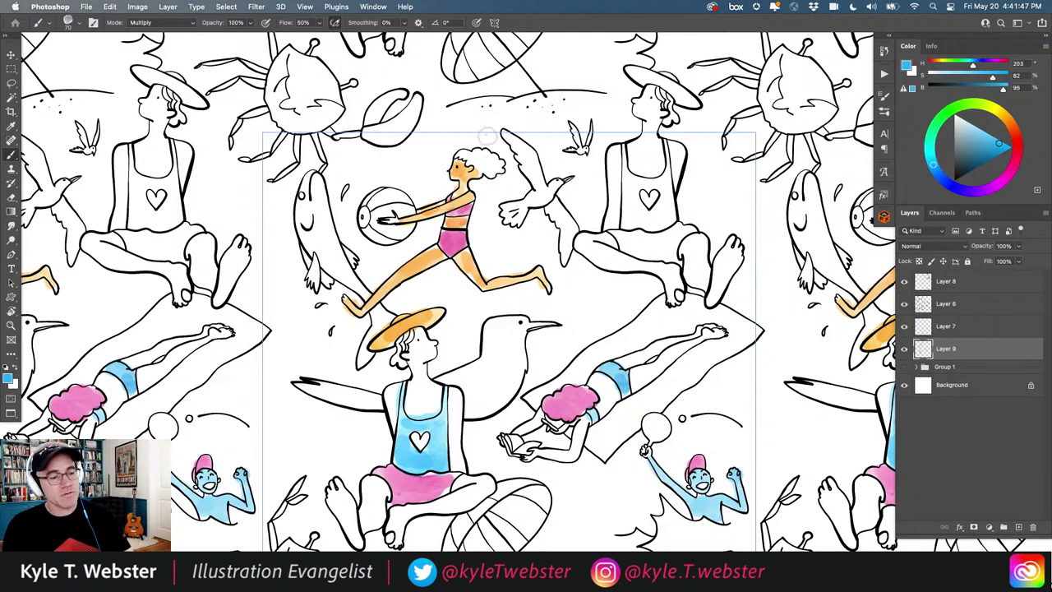
mouse_move(481, 162)
mouse_down()
mouse_move(470, 172)
mouse_move(495, 167)
mouse_up()
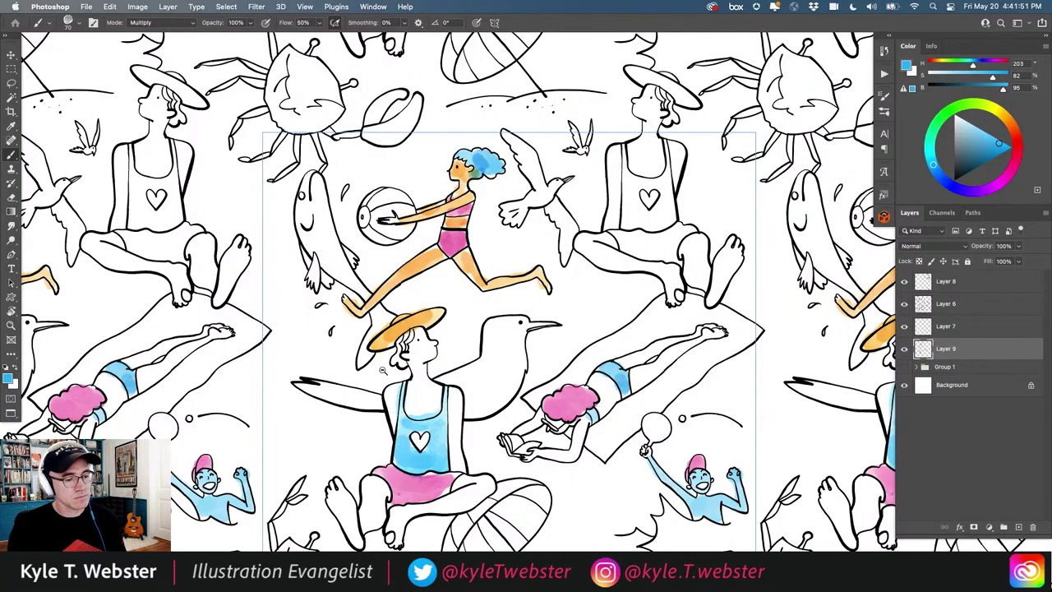
- Sample the sunbather's hair color, adjust it to H 331, S 61, B 93, and paint all the skin of the uncolored seated figure pink
drag(383, 371, 343, 330)
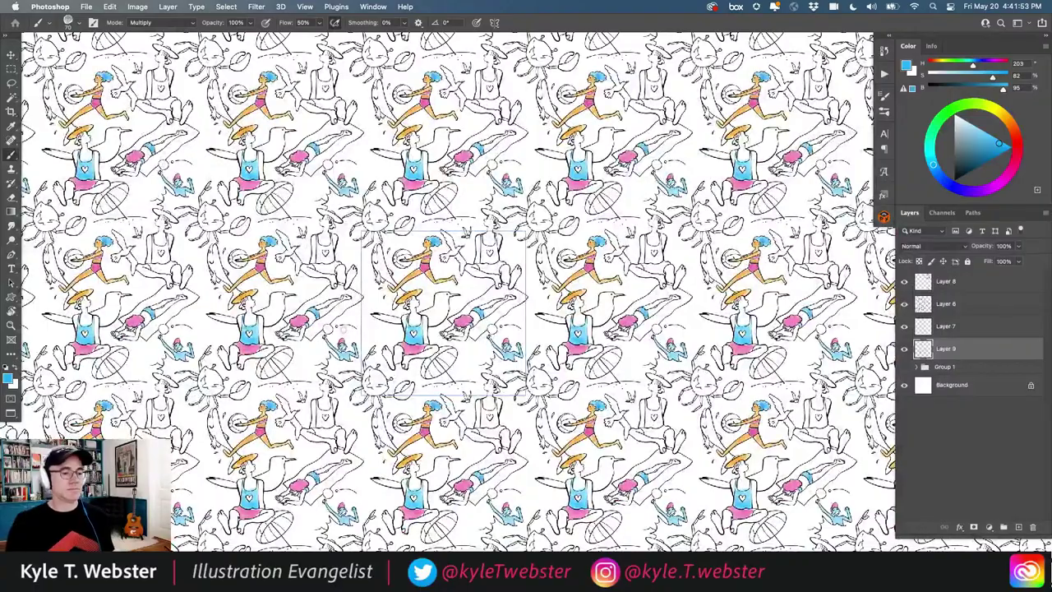
scroll(438, 323, up, 6)
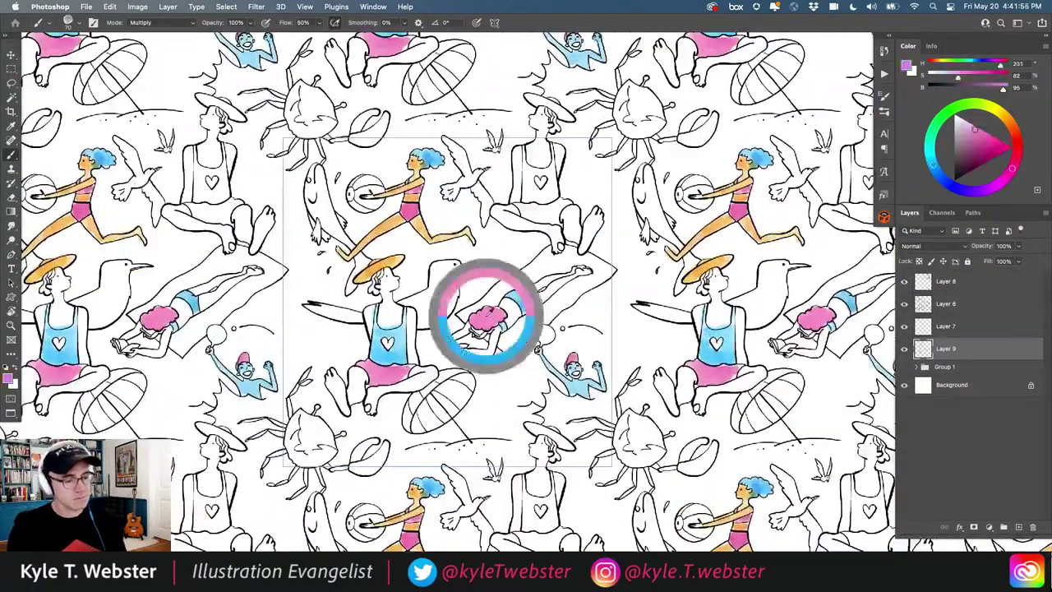
alt+click(490, 320)
scroll(489, 320, up, 3)
click(986, 138)
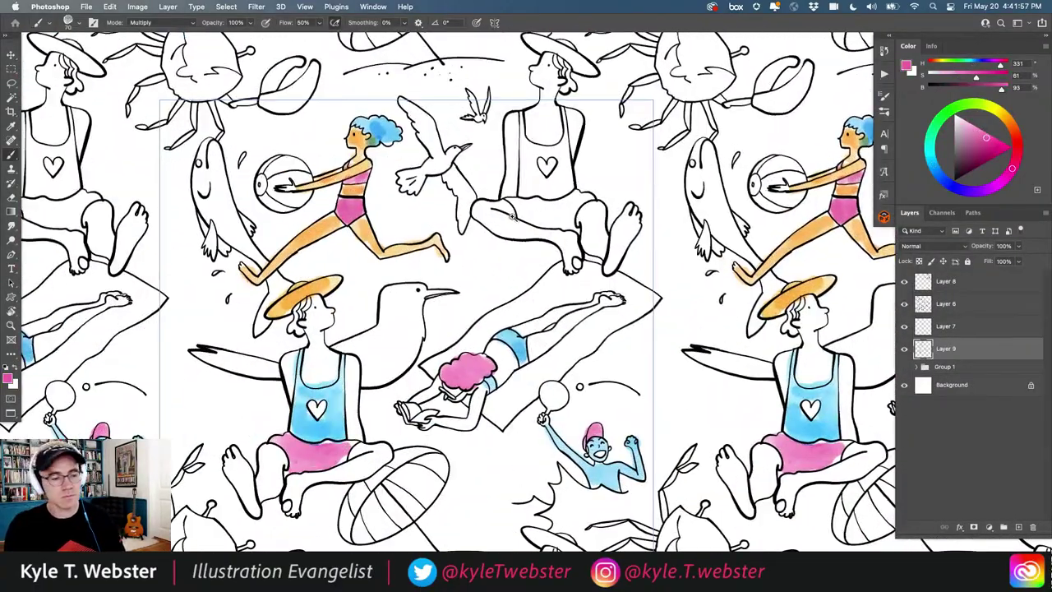
key(super+plus)
mouse_move(512, 105)
mouse_down()
mouse_move(428, 225)
mouse_move(459, 218)
mouse_move(452, 283)
mouse_move(466, 278)
mouse_up()
mouse_move(490, 194)
mouse_down()
mouse_move(495, 221)
mouse_move(514, 217)
mouse_move(508, 152)
mouse_move(499, 167)
mouse_move(491, 134)
mouse_move(515, 147)
mouse_move(497, 122)
mouse_move(493, 133)
mouse_move(545, 216)
mouse_move(522, 181)
mouse_up()
mouse_move(440, 321)
mouse_down()
mouse_move(452, 324)
mouse_move(411, 313)
mouse_move(456, 345)
mouse_move(522, 362)
mouse_move(543, 393)
mouse_move(573, 317)
mouse_move(563, 350)
mouse_move(596, 395)
mouse_move(617, 327)
mouse_move(608, 306)
mouse_up()
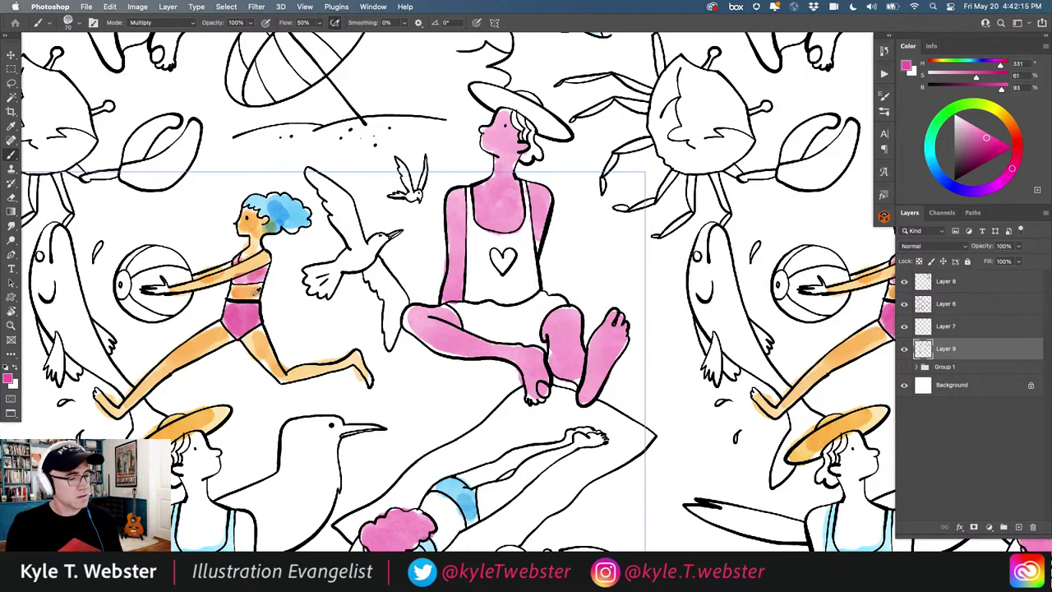
- Pick an orange (H 32, S 78, B 97) from the running woman's skin and paint the heart on the pink figure's tank top
alt+click(257, 289)
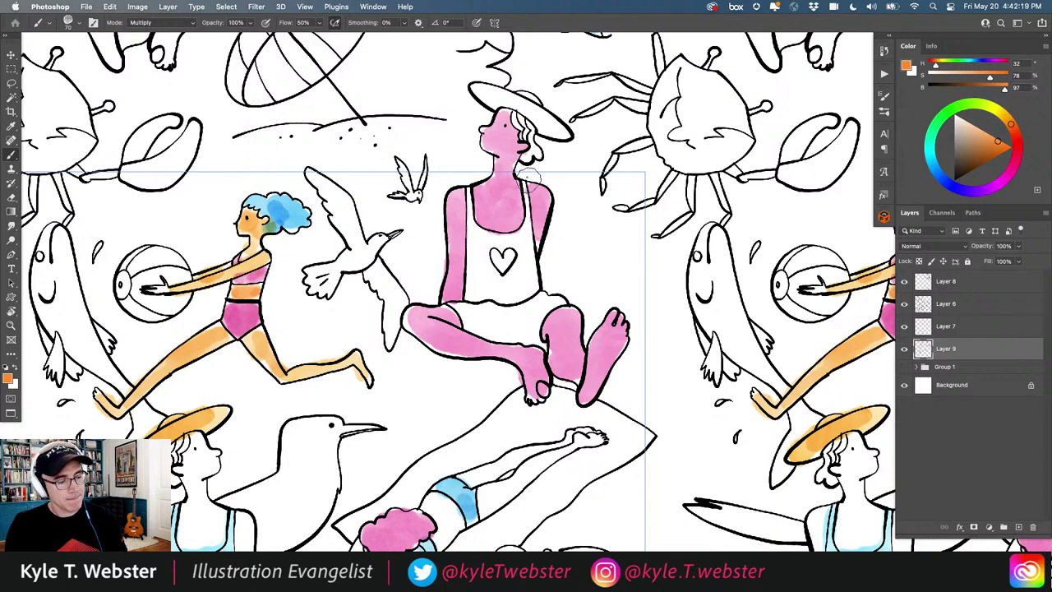
mouse_move(487, 234)
mouse_down()
mouse_move(541, 167)
mouse_move(562, 196)
mouse_move(550, 187)
mouse_up()
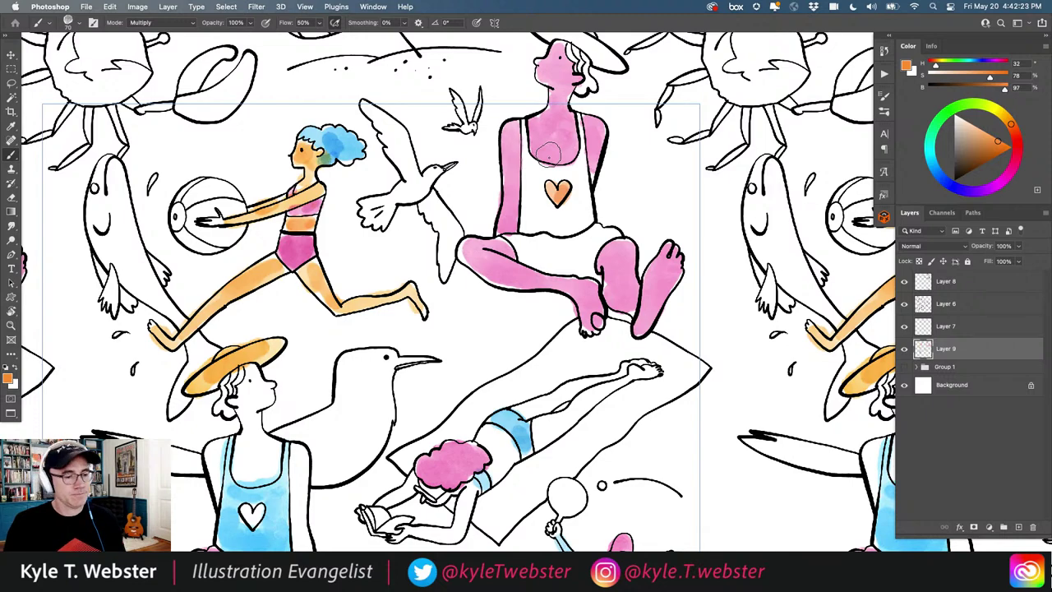
- Sample the other tank top's blue, adjust it to H 202, S 69, B 97, and paint the pink figure's shorts and sun hat
alt+click(307, 369)
drag(273, 334, 312, 303)
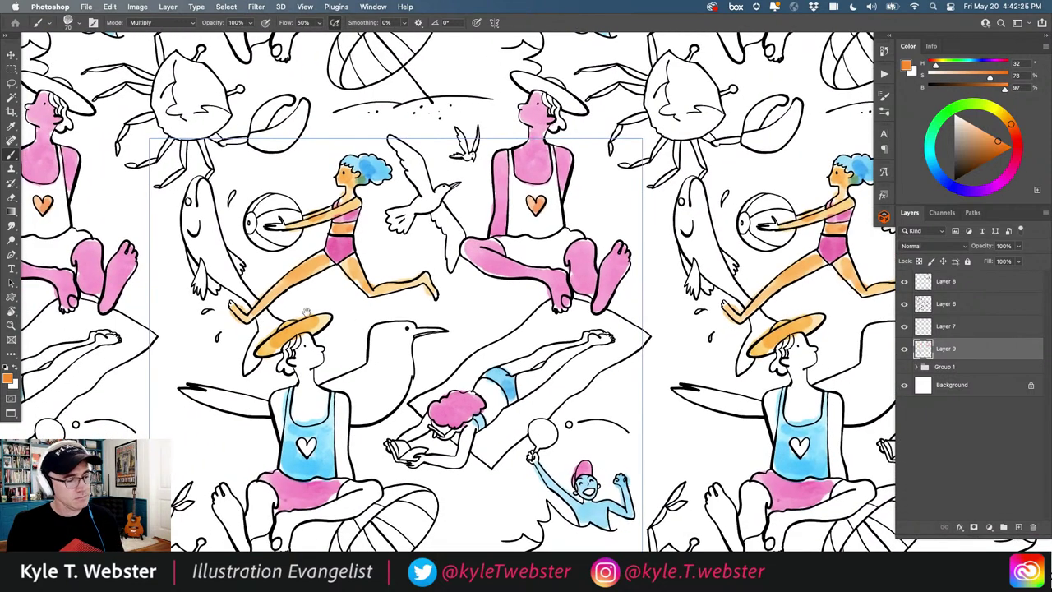
alt+click(318, 426)
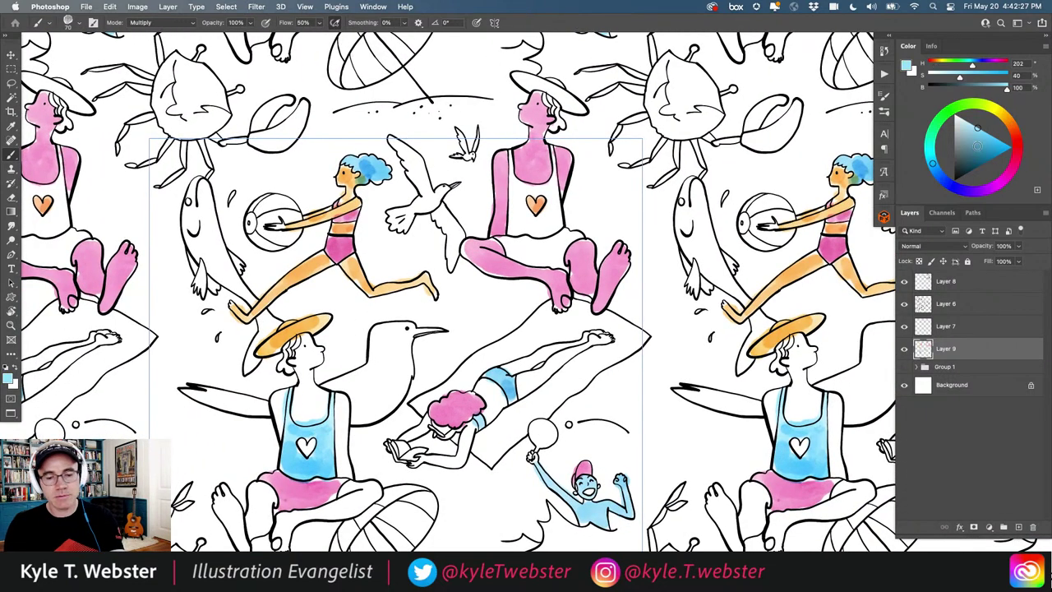
click(993, 138)
mouse_move(555, 259)
mouse_down()
mouse_move(578, 232)
mouse_move(508, 241)
mouse_move(532, 255)
mouse_move(524, 251)
mouse_move(555, 248)
mouse_move(573, 232)
mouse_move(524, 241)
mouse_up()
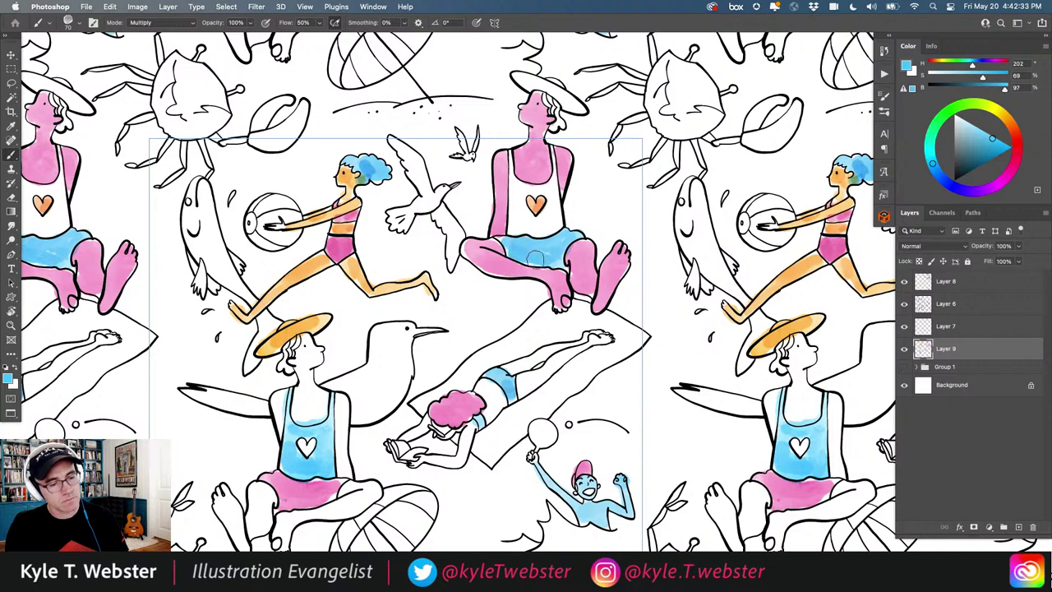
scroll(524, 240, up, 2)
scroll(511, 176, up, 3)
mouse_move(511, 176)
mouse_down()
mouse_move(549, 199)
mouse_move(489, 160)
mouse_move(465, 158)
mouse_move(516, 161)
mouse_move(514, 181)
mouse_move(485, 169)
mouse_up()
- Choose a sea green (H 170, S 65, B 75) and paint the leaping fish beside the beach ball, including its fins and tail
scroll(398, 309, down, 8)
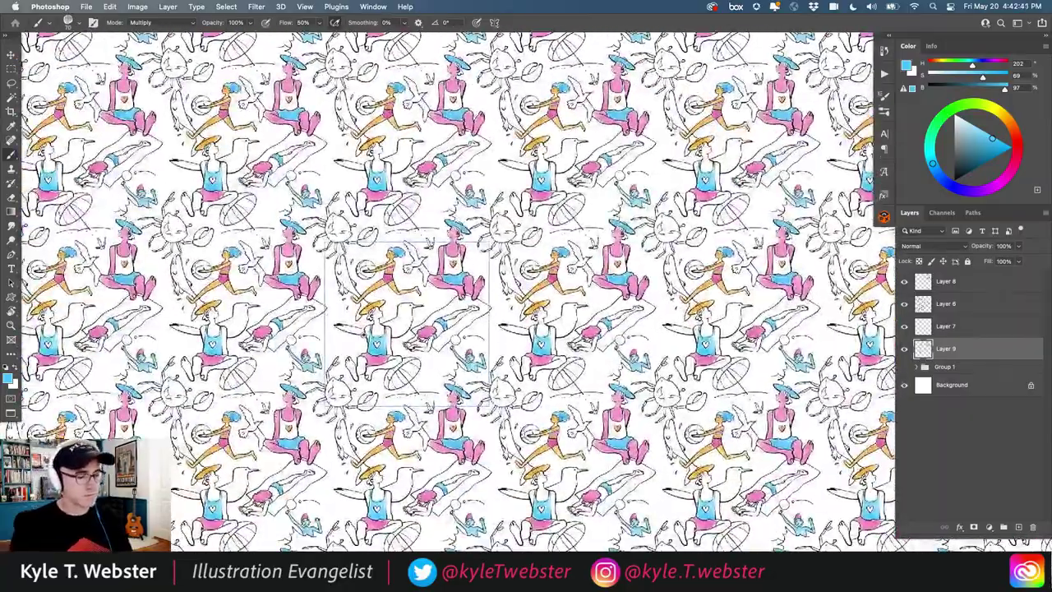
scroll(350, 345, up, 8)
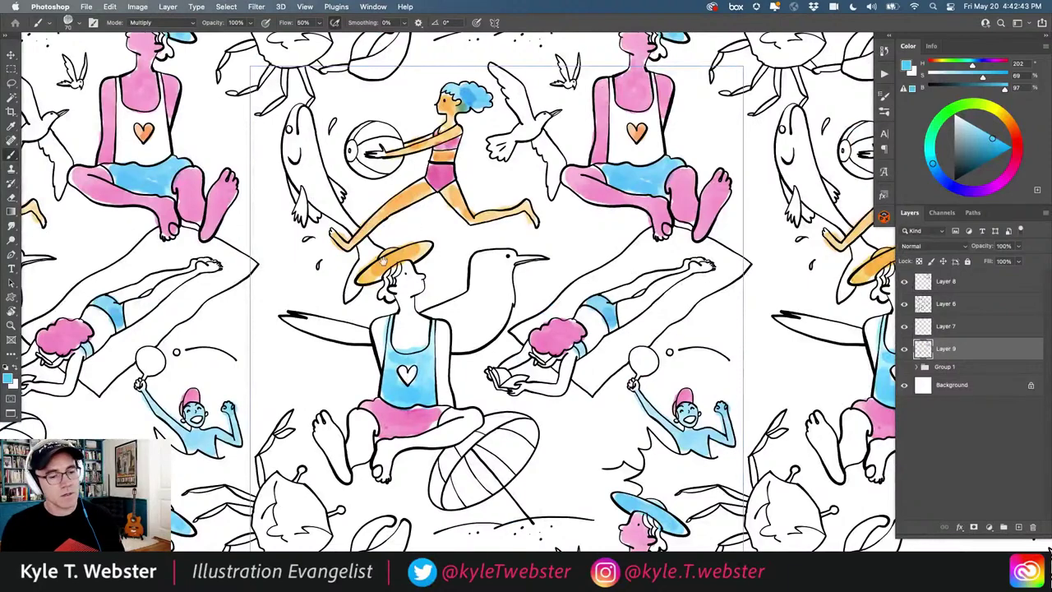
scroll(383, 257, right, 3)
scroll(383, 258, up, 2)
click(936, 125)
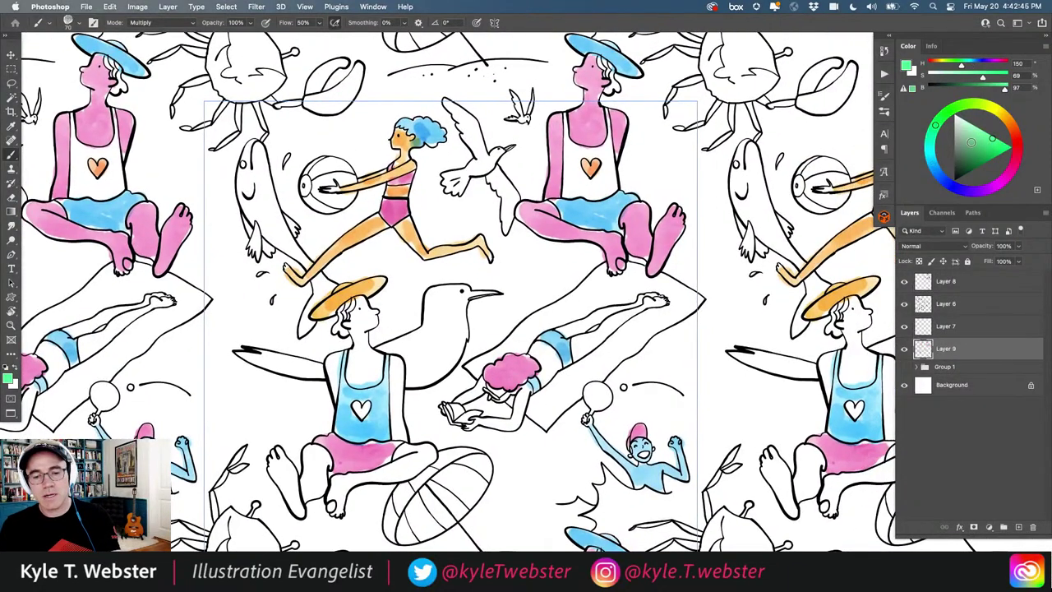
click(971, 142)
drag(977, 144, 982, 146)
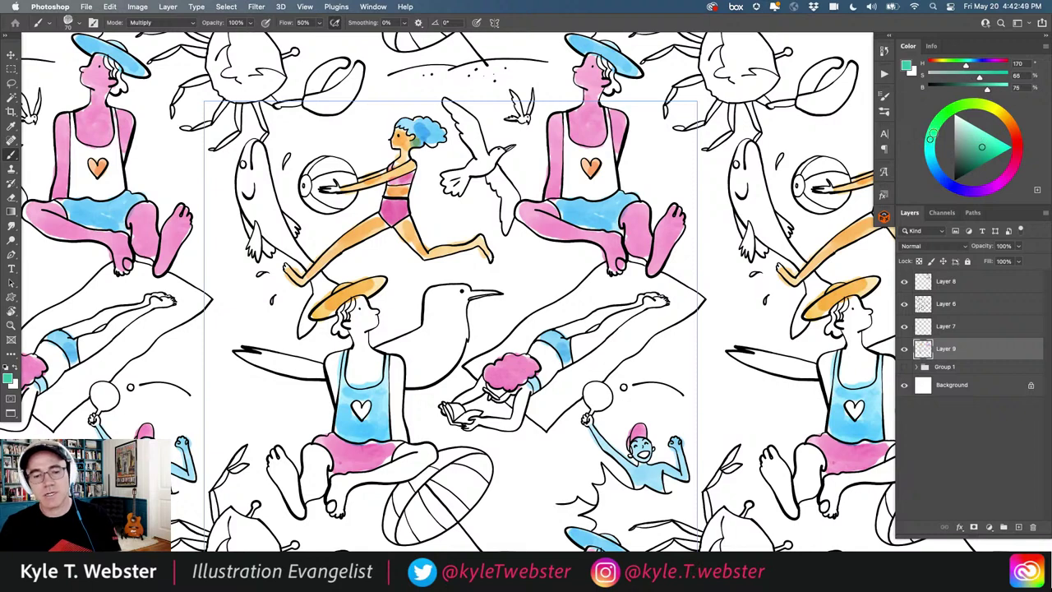
mouse_move(270, 215)
mouse_down()
mouse_move(258, 149)
mouse_move(245, 178)
mouse_move(256, 197)
mouse_move(263, 185)
mouse_move(263, 212)
mouse_move(286, 243)
mouse_up()
mouse_move(321, 281)
mouse_down()
mouse_move(302, 327)
mouse_move(259, 224)
mouse_move(258, 239)
mouse_move(255, 221)
mouse_move(264, 241)
mouse_move(277, 222)
mouse_move(260, 182)
mouse_move(267, 219)
mouse_move(257, 208)
mouse_move(262, 161)
mouse_move(296, 245)
mouse_up()
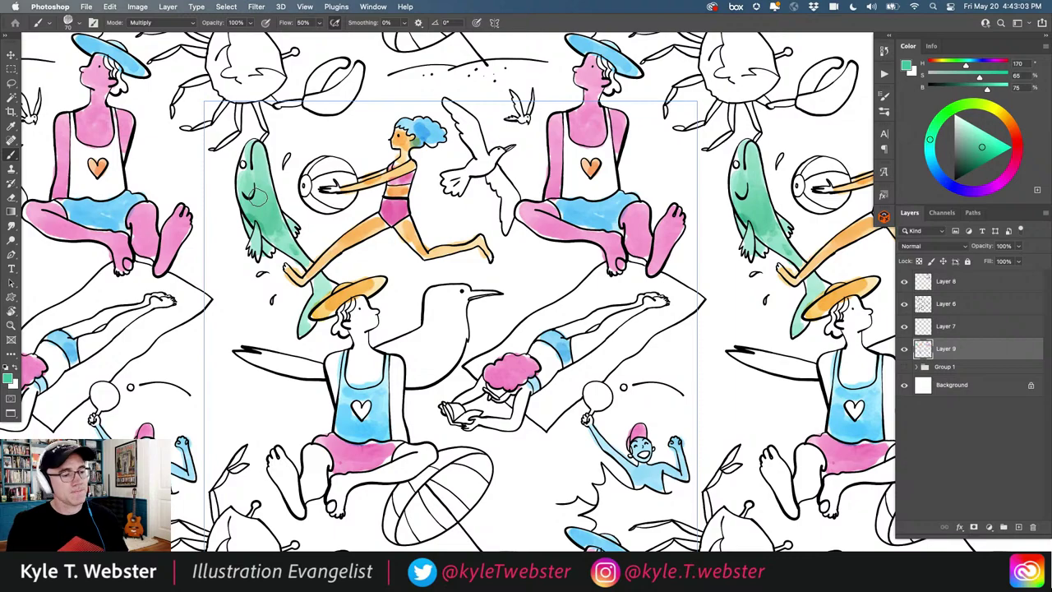
scroll(289, 208, down, 5)
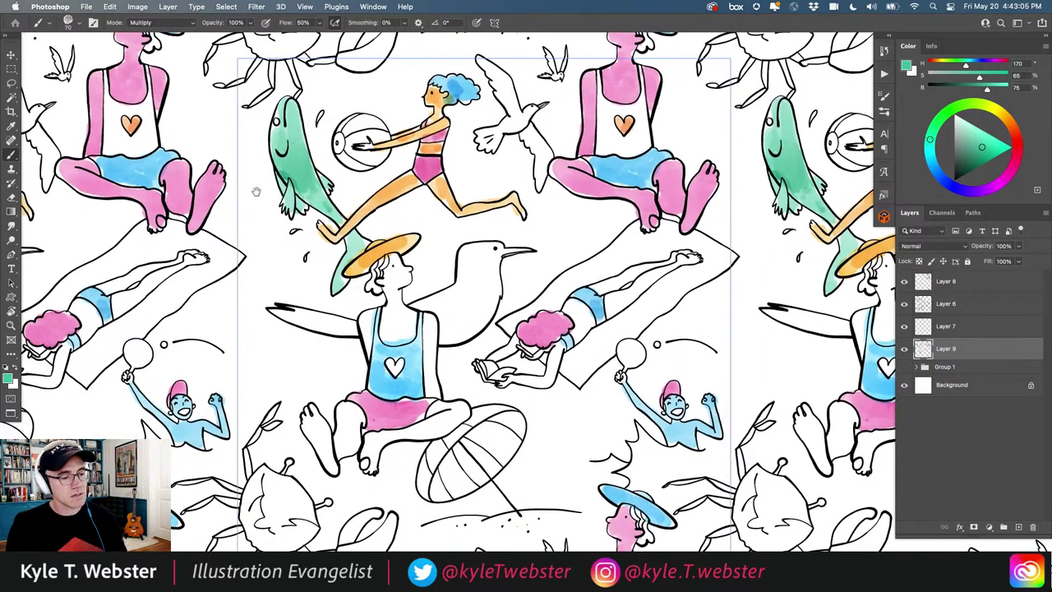
- Paint alternating panels of the beach umbrella beside the seated figure with the current sea green
scroll(289, 209, down, 1)
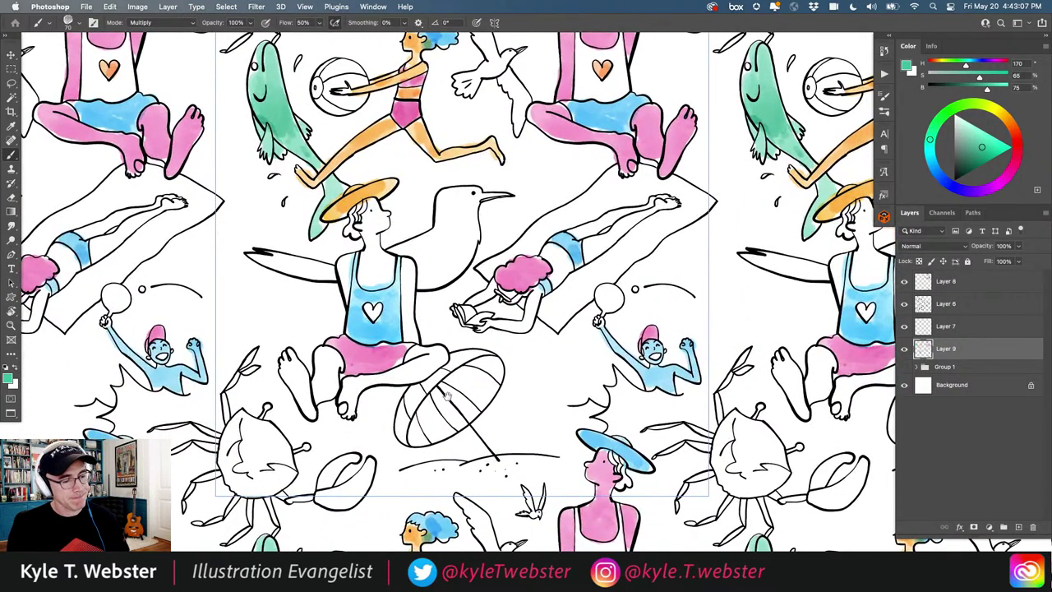
mouse_move(470, 415)
mouse_down()
mouse_move(442, 390)
mouse_move(466, 417)
mouse_move(441, 404)
mouse_move(412, 432)
mouse_up()
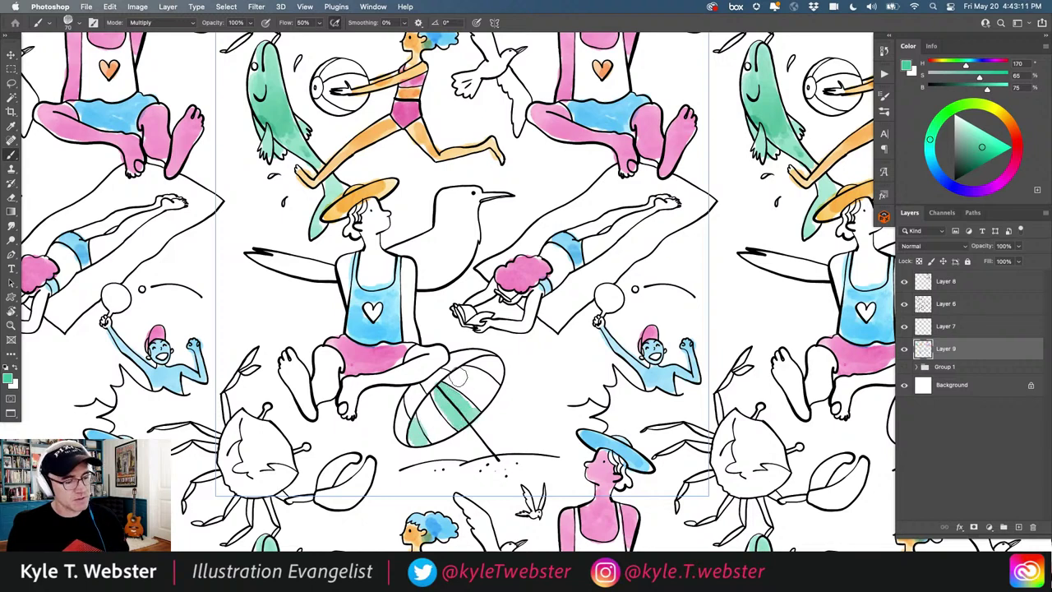
drag(498, 375, 495, 369)
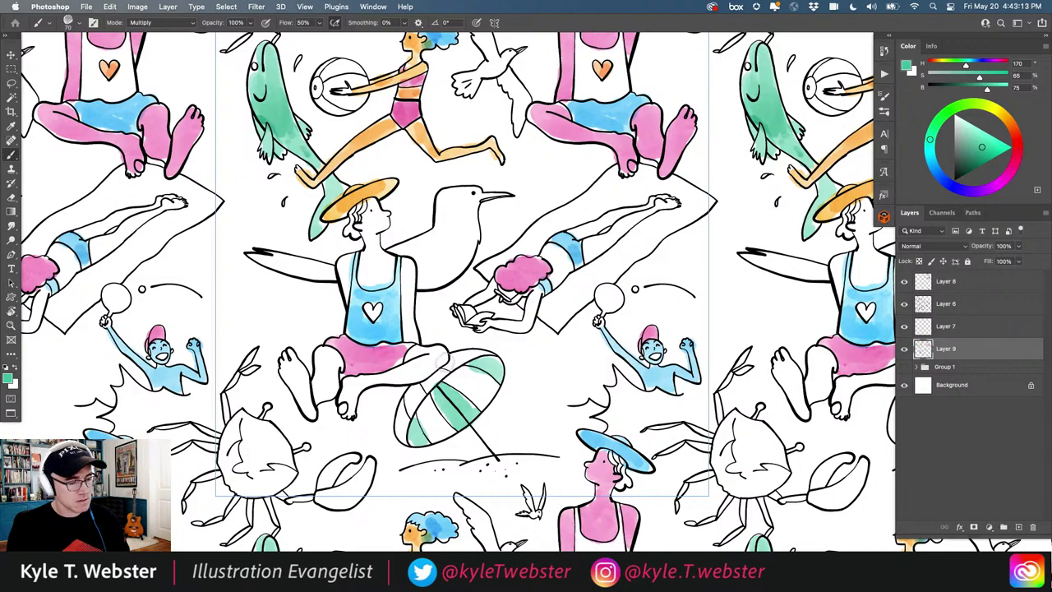
drag(416, 396, 413, 401)
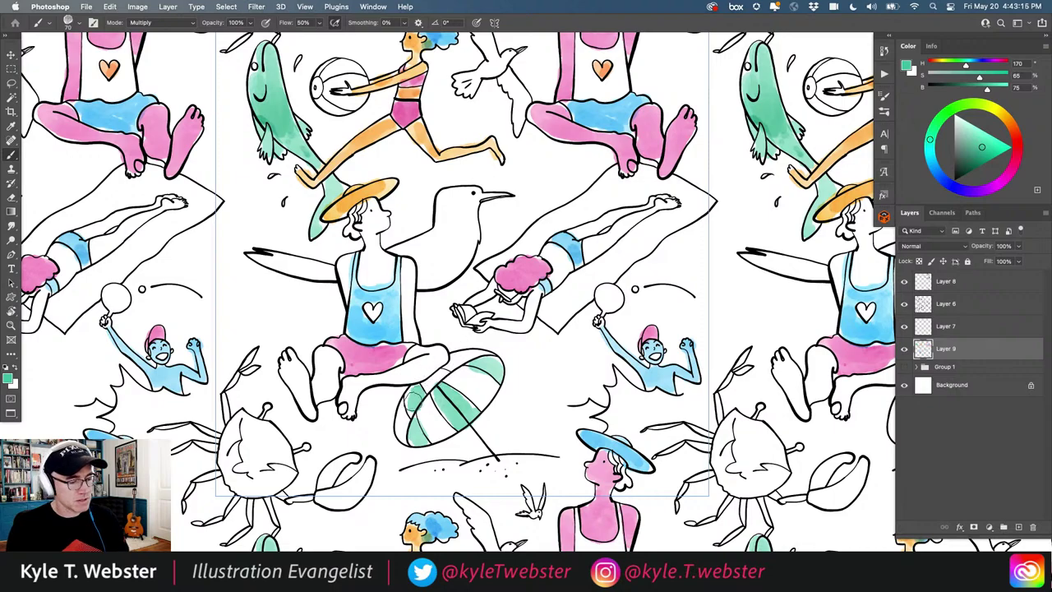
drag(453, 364, 461, 355)
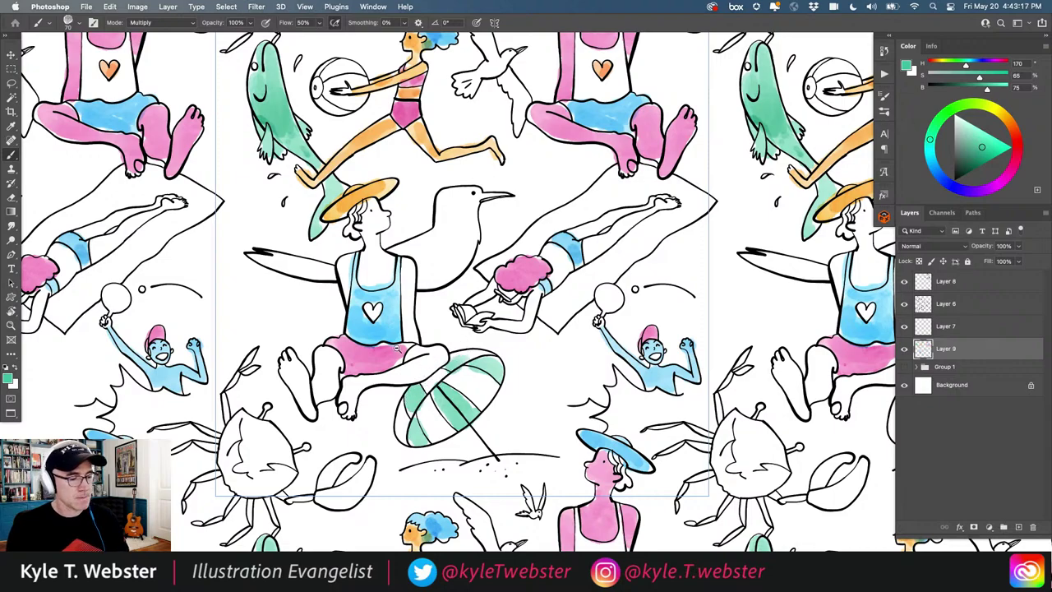
- Paint the beach ball's upper panel sea green and its lower panel blue (H 207, S 67, B 95), sampled from the running woman's hair
scroll(397, 348, down, 3)
drag(293, 348, 309, 315)
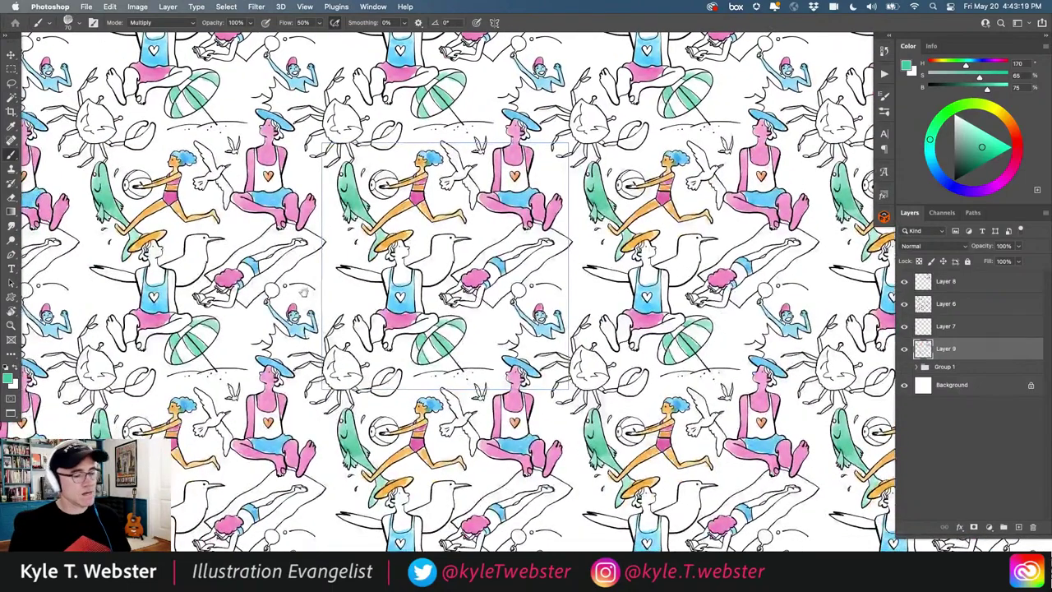
scroll(369, 181, up, 3)
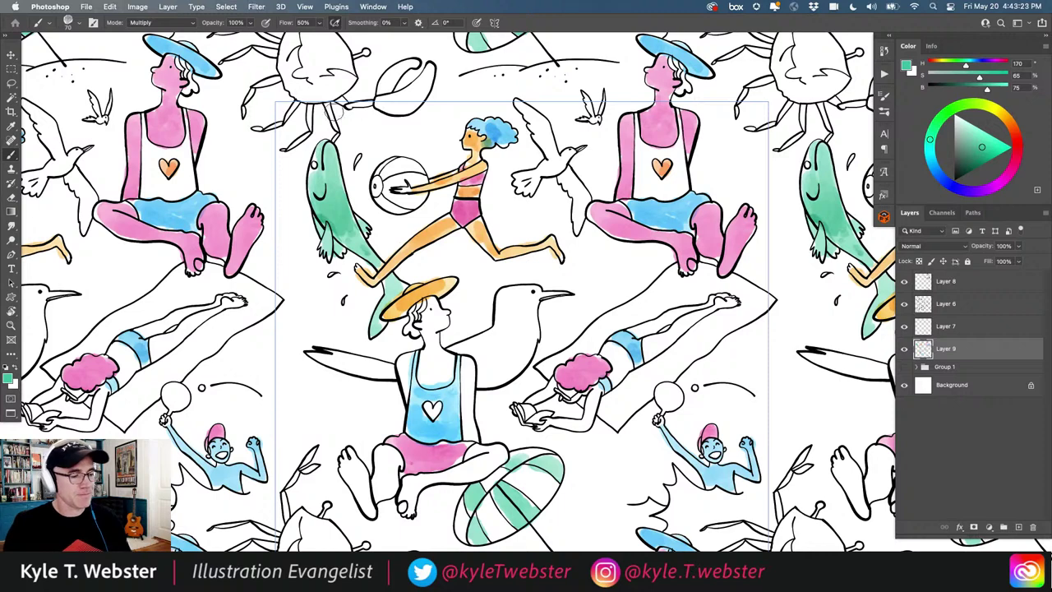
mouse_move(415, 168)
mouse_down()
mouse_move(391, 161)
mouse_move(392, 148)
mouse_move(420, 199)
mouse_move(385, 205)
mouse_up()
alt+click(493, 132)
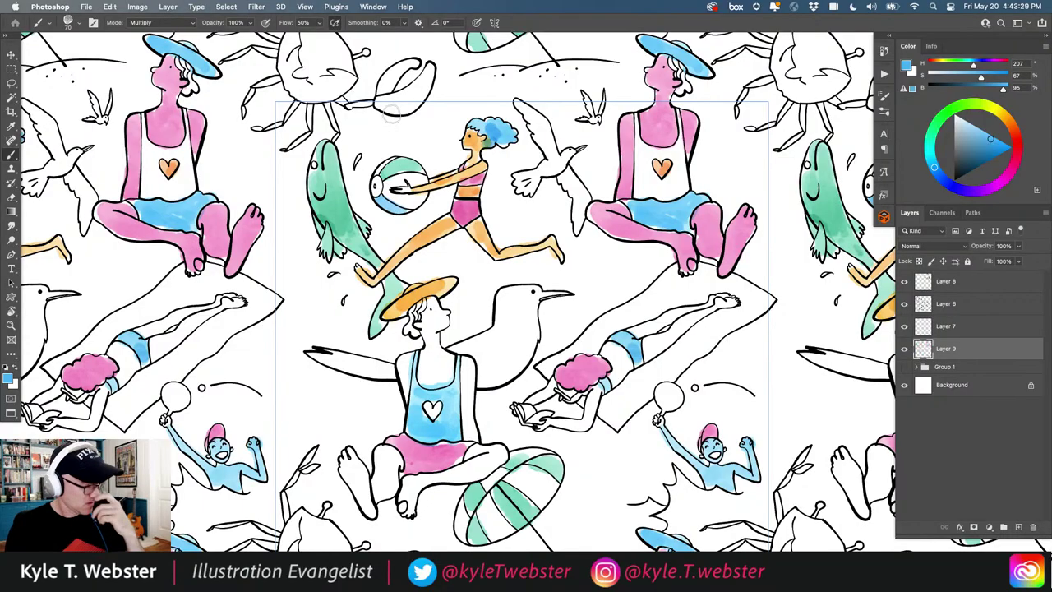
- Choose a muted brown (H 46, S 36, B 60) and paint the skin of the sunbather reading on the towel, including back, arms and legs
alt+click(329, 332)
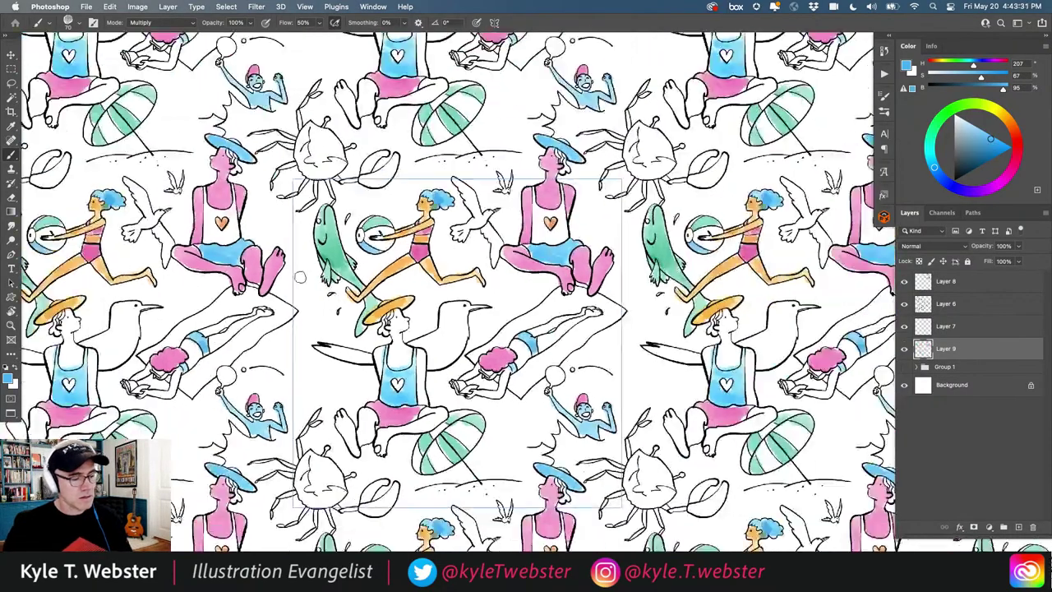
drag(305, 364, 369, 223)
click(355, 344)
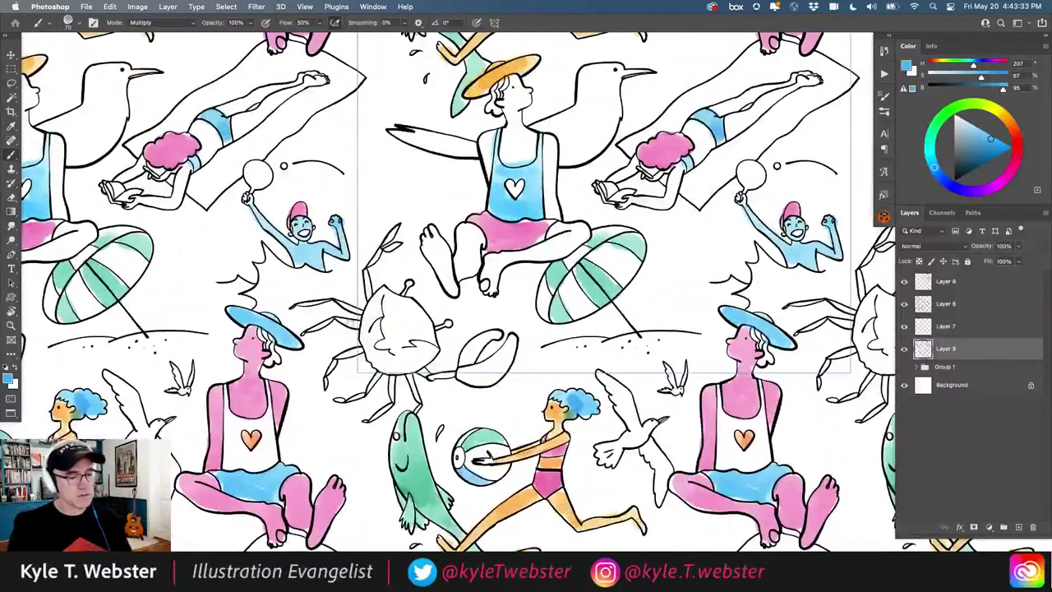
alt+click(426, 277)
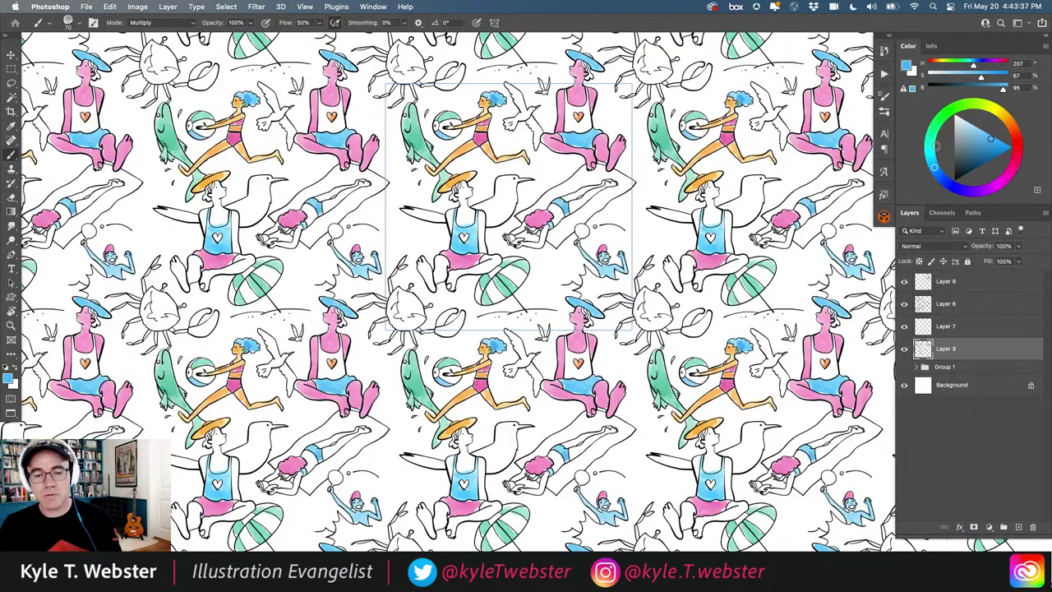
click(1005, 115)
drag(970, 149, 970, 139)
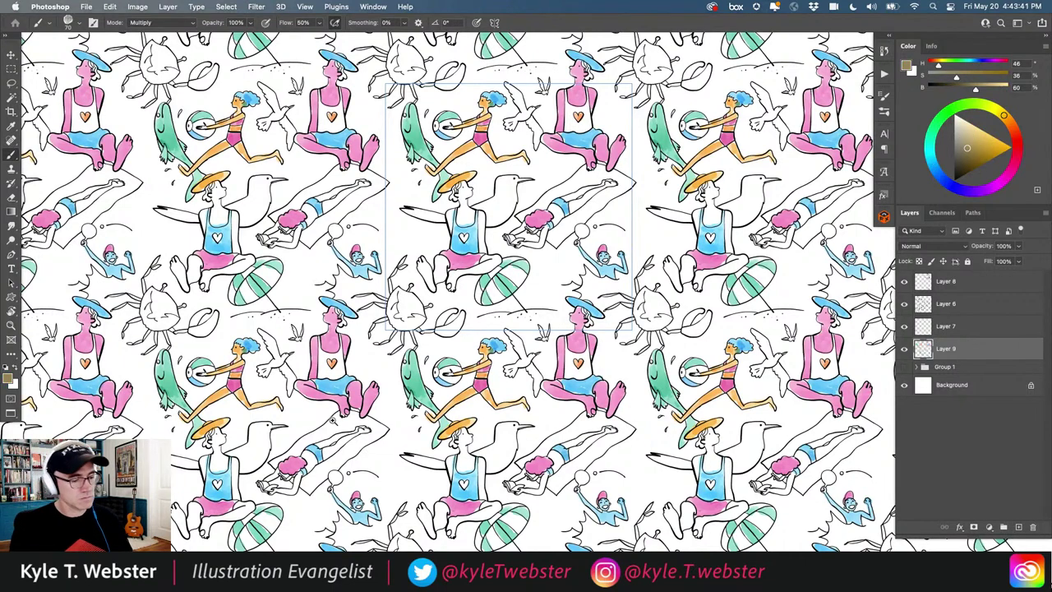
scroll(568, 188, up, 1)
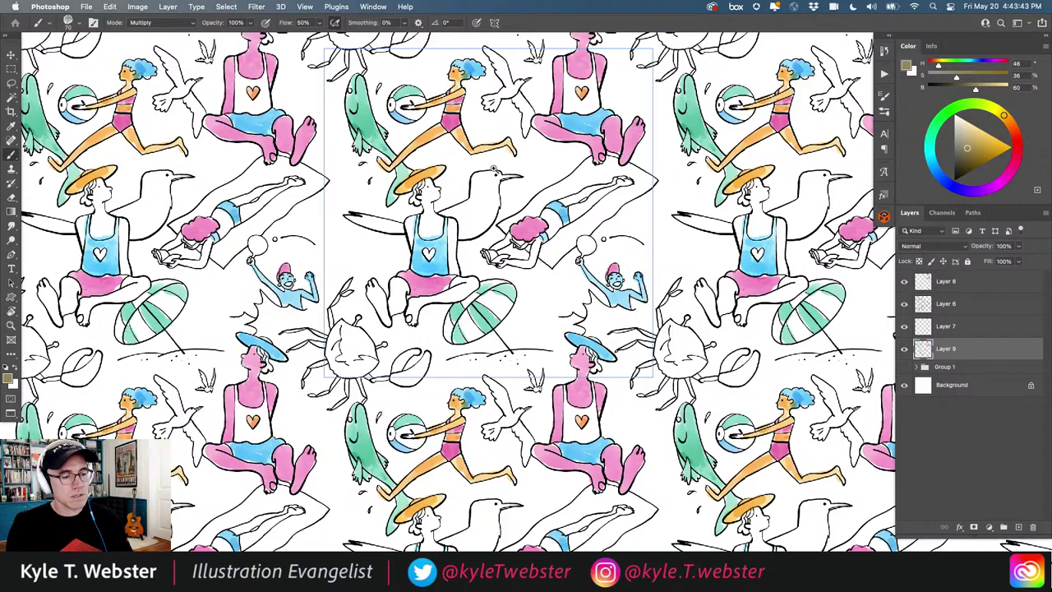
scroll(388, 189, up, 3)
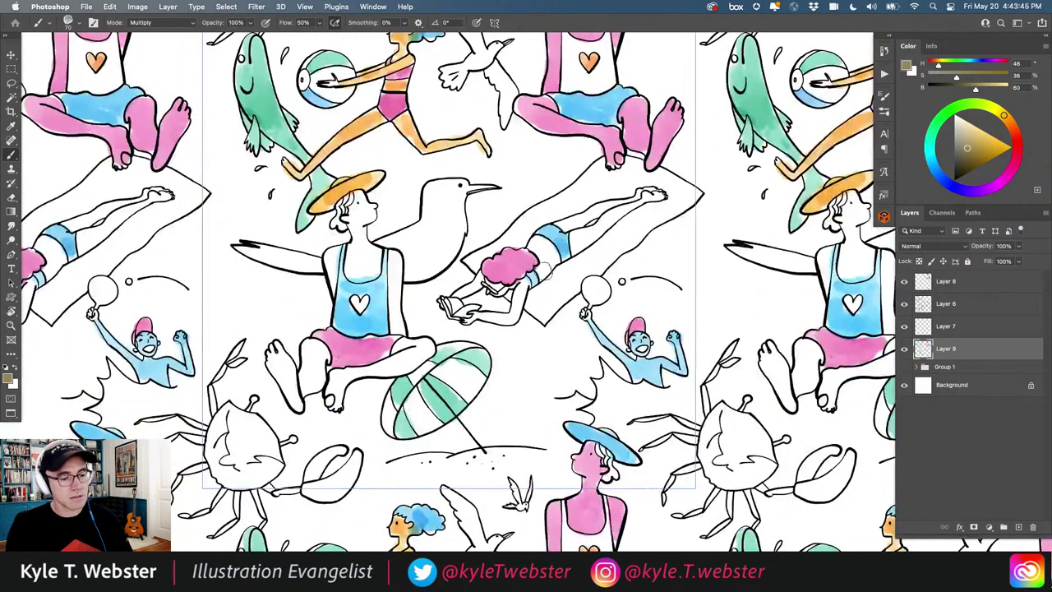
drag(545, 265, 528, 227)
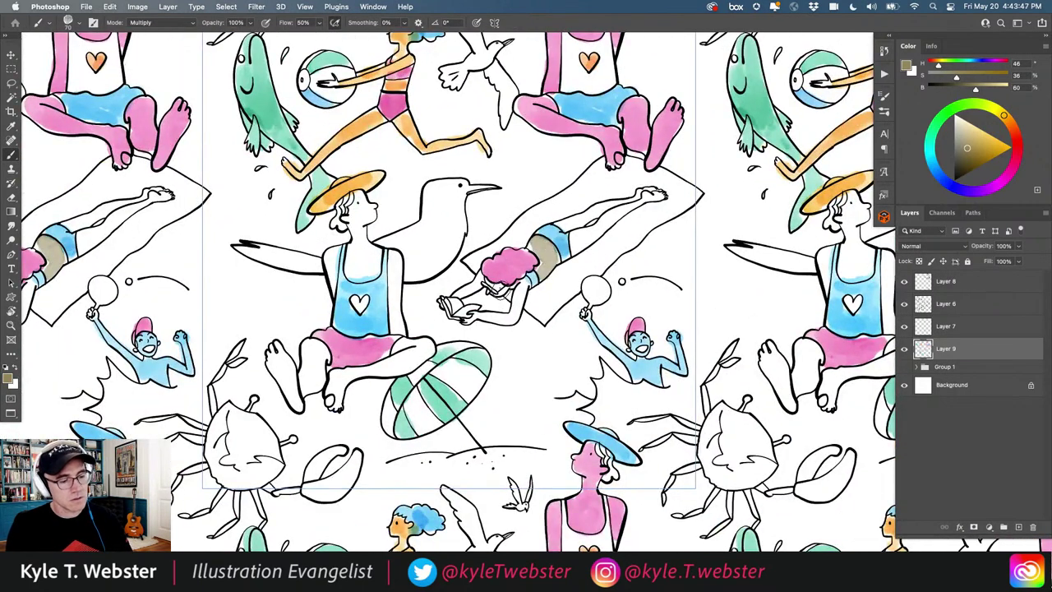
mouse_move(506, 293)
mouse_down()
mouse_move(493, 283)
mouse_move(505, 316)
mouse_move(474, 281)
mouse_move(467, 292)
mouse_up()
mouse_move(573, 254)
mouse_down()
mouse_move(654, 194)
mouse_move(569, 225)
mouse_up()
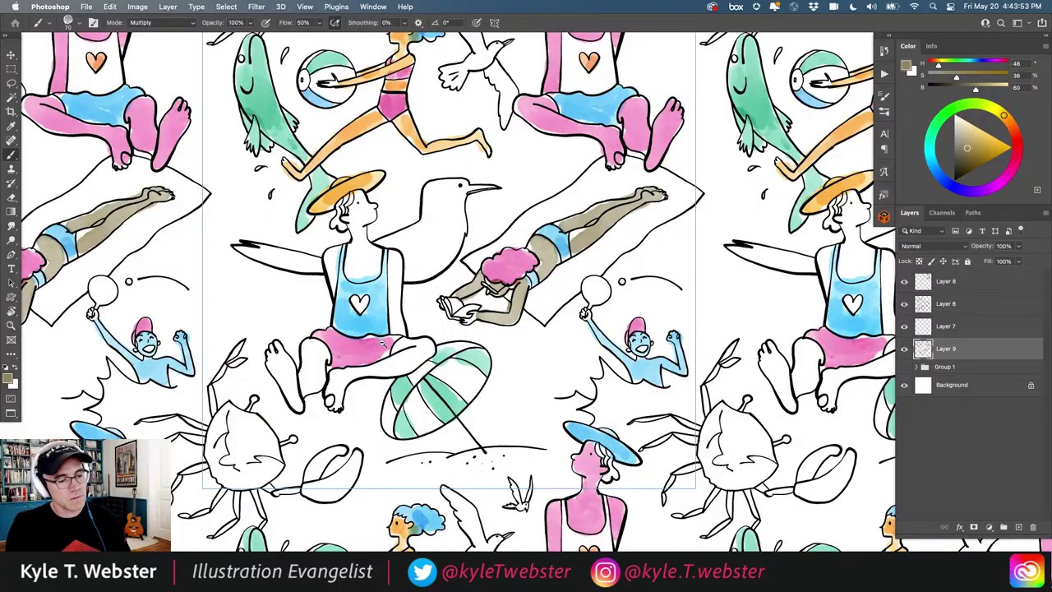
- Paint the crab with the same muted brown, covering its shell, claws, eyestalks and all of its legs
key(super+minus)
key(super+minus)
mouse_move(313, 374)
mouse_down()
mouse_move(413, 284)
mouse_move(426, 290)
mouse_move(427, 326)
mouse_move(427, 285)
mouse_move(391, 269)
mouse_move(396, 314)
mouse_move(407, 309)
mouse_move(428, 325)
mouse_move(417, 331)
mouse_move(421, 312)
mouse_move(380, 316)
mouse_move(381, 333)
mouse_move(343, 277)
mouse_move(314, 276)
mouse_move(338, 297)
mouse_move(346, 262)
mouse_move(376, 264)
mouse_move(395, 219)
mouse_move(471, 332)
mouse_move(499, 307)
mouse_move(472, 351)
mouse_move(511, 333)
mouse_move(521, 311)
mouse_move(508, 333)
mouse_move(478, 345)
mouse_move(469, 310)
mouse_move(432, 346)
mouse_up()
scroll(399, 288, up, 2)
scroll(399, 288, up, 4)
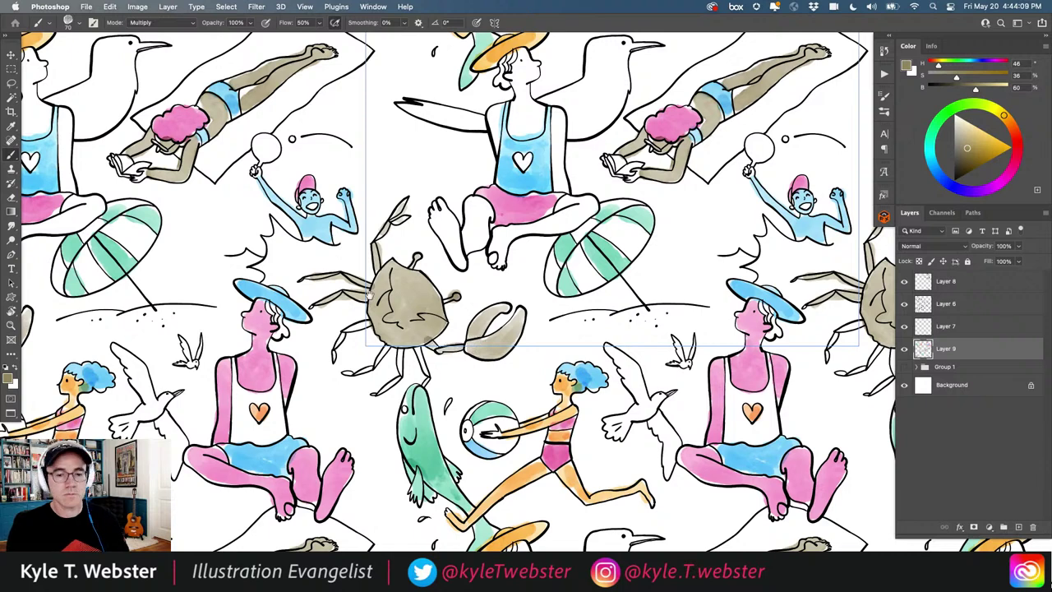
drag(370, 296, 398, 247)
mouse_move(446, 308)
mouse_down()
mouse_move(449, 323)
mouse_move(411, 336)
mouse_up()
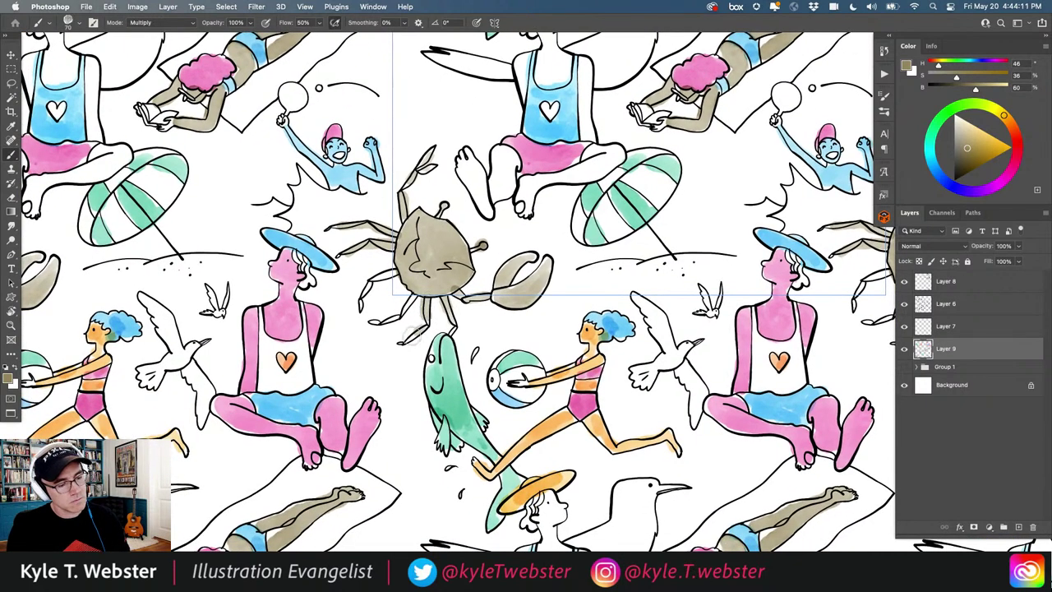
drag(414, 299, 380, 319)
mouse_move(388, 278)
mouse_down()
mouse_move(356, 303)
mouse_move(367, 272)
mouse_up()
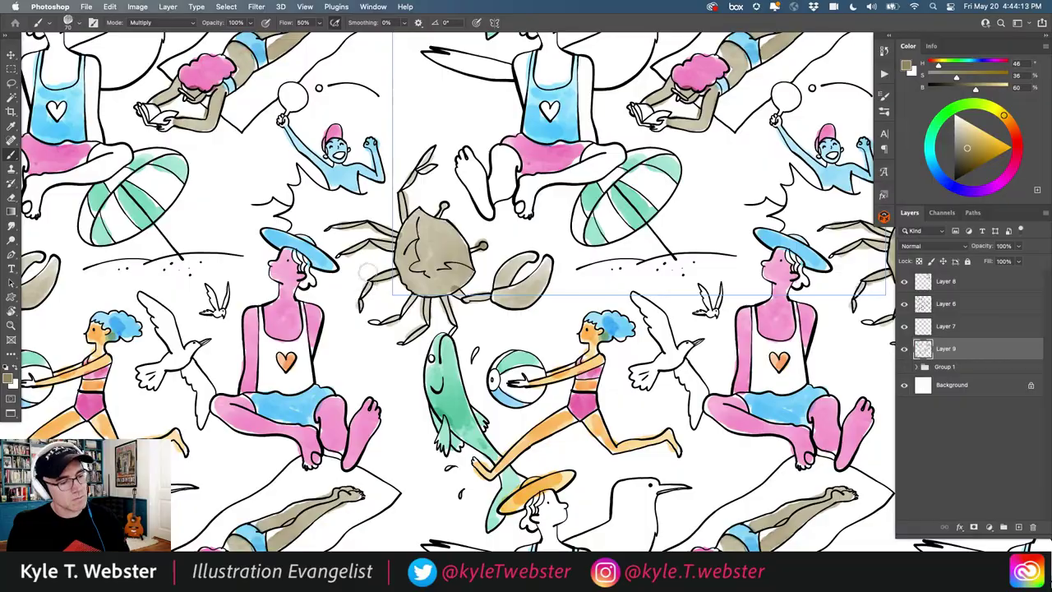
- Review the whole repeat, sample orange (H 40, S 67, B 98) from the seated figure's sun hat, and paint the swimmer's paddle
alt+click(313, 329)
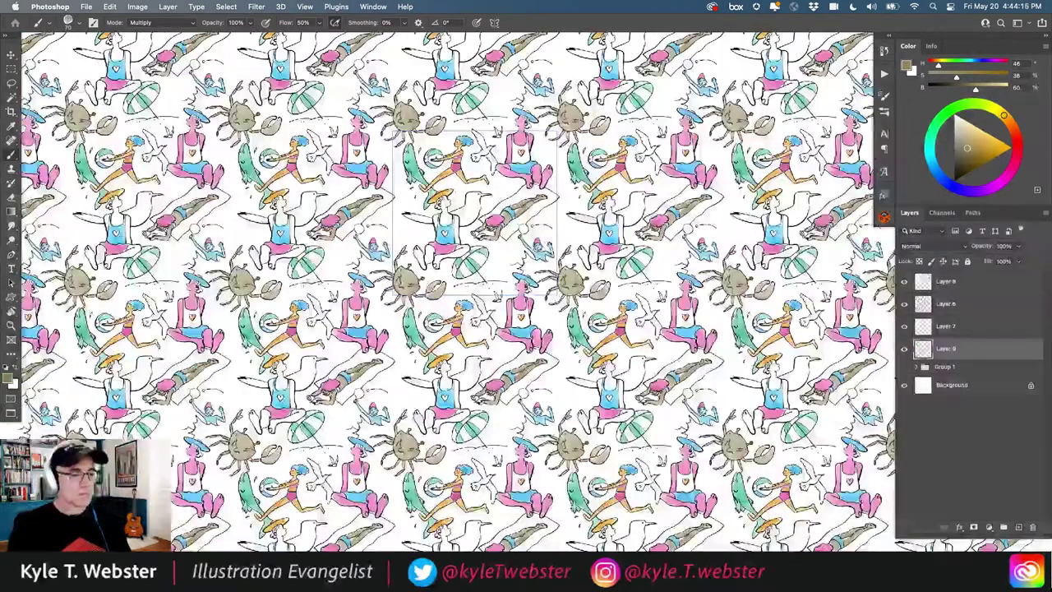
key(super+minus)
key(super+minus)
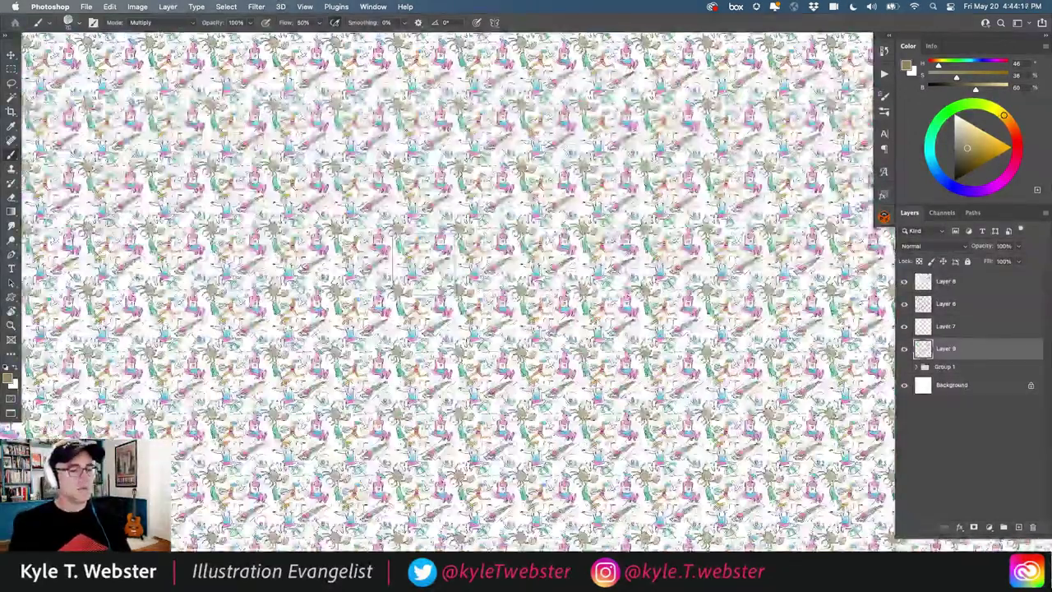
key(super+plus)
key(super+plus)
key(super+plus)
key(super+plus)
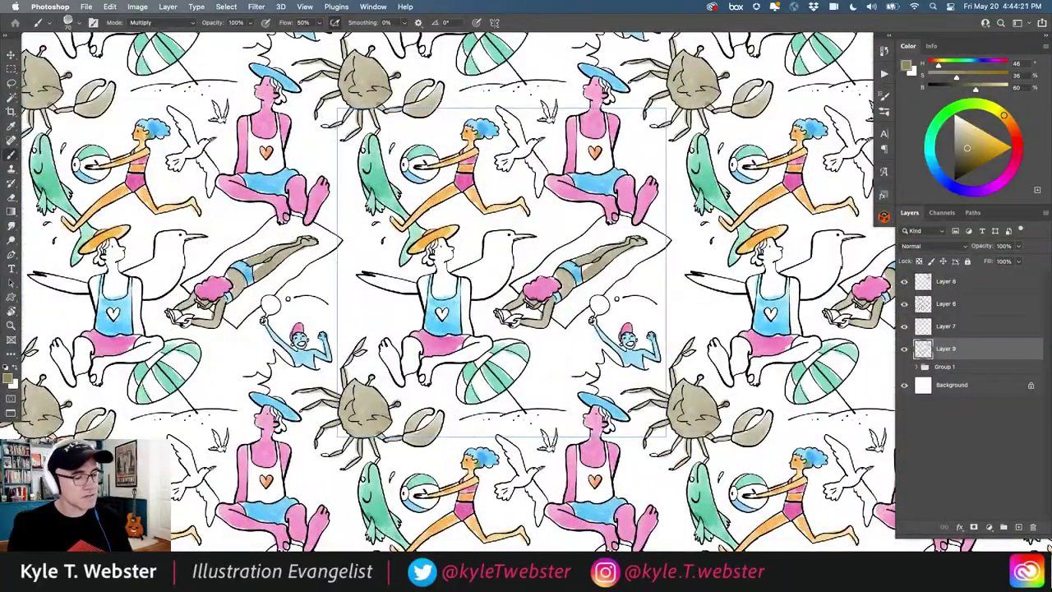
key(super+plus)
alt+click(467, 206)
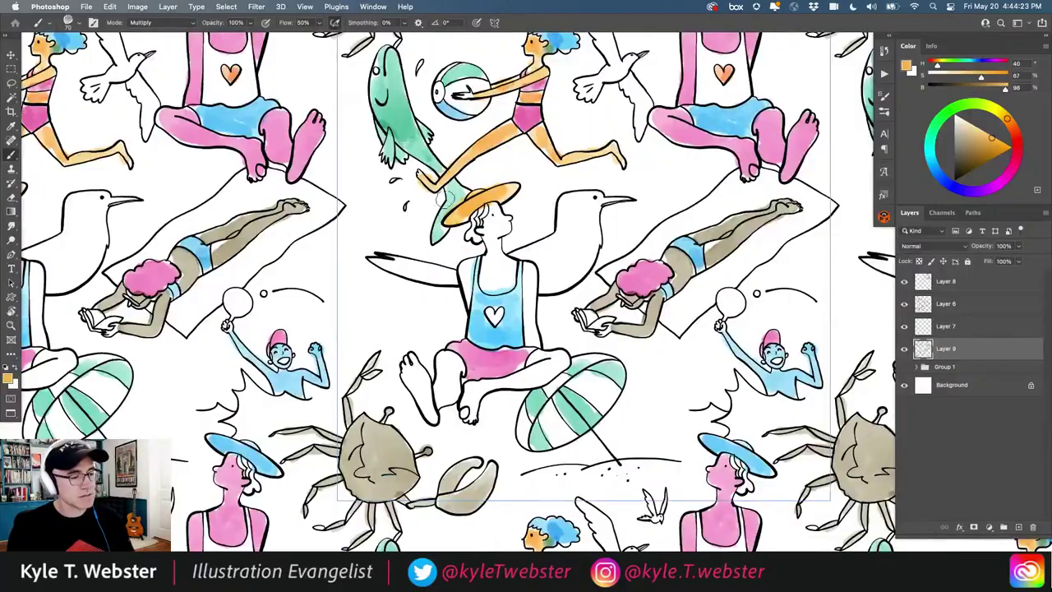
mouse_move(244, 299)
mouse_down()
mouse_move(185, 313)
mouse_move(311, 279)
mouse_up()
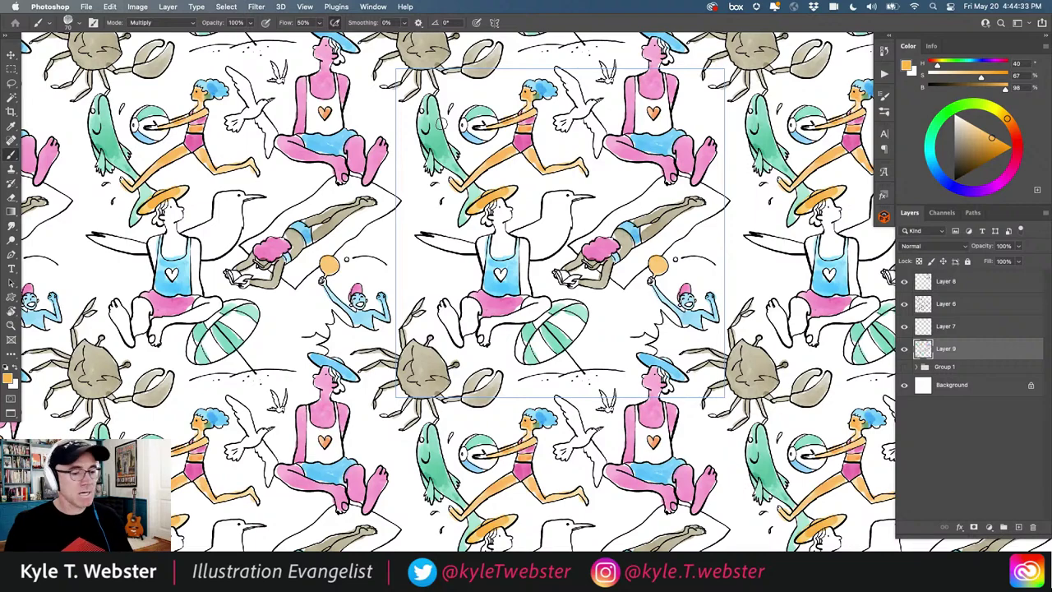
- Sample a pale sea green (H 170, S 24, B 89) from the umbrella and paint diagonal stripes across the sunbather's towel
drag(453, 234, 304, 236)
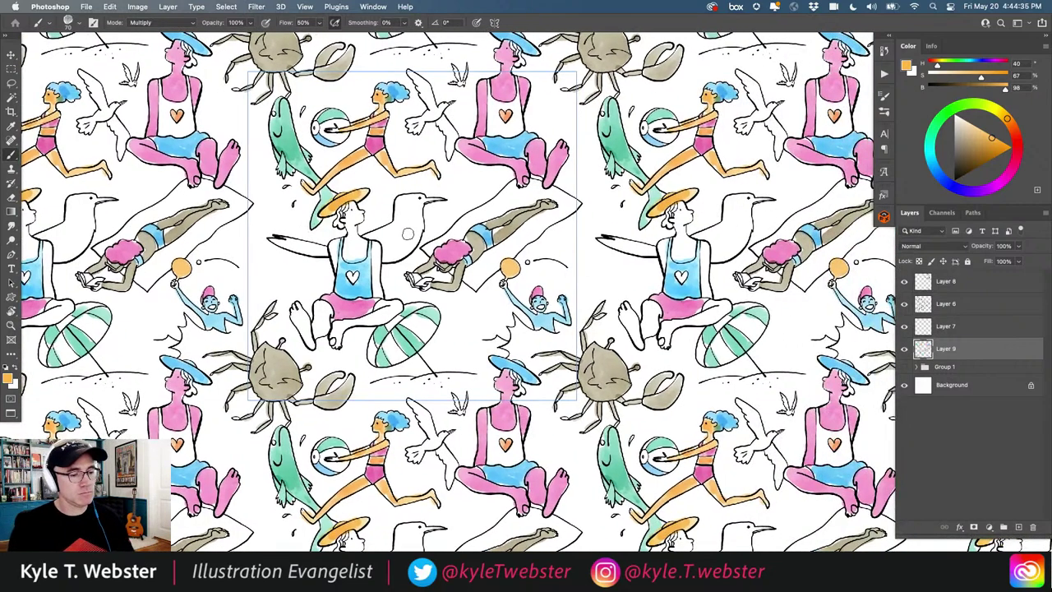
scroll(407, 241, up, 3)
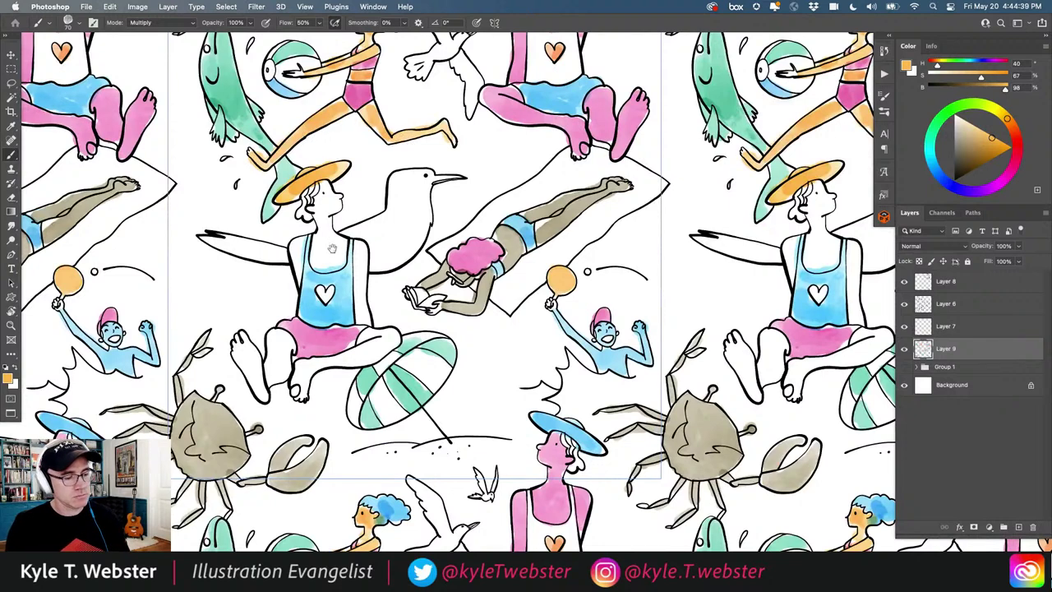
alt+click(442, 345)
mouse_move(518, 299)
mouse_down()
mouse_move(449, 241)
mouse_move(529, 254)
mouse_move(536, 277)
mouse_up()
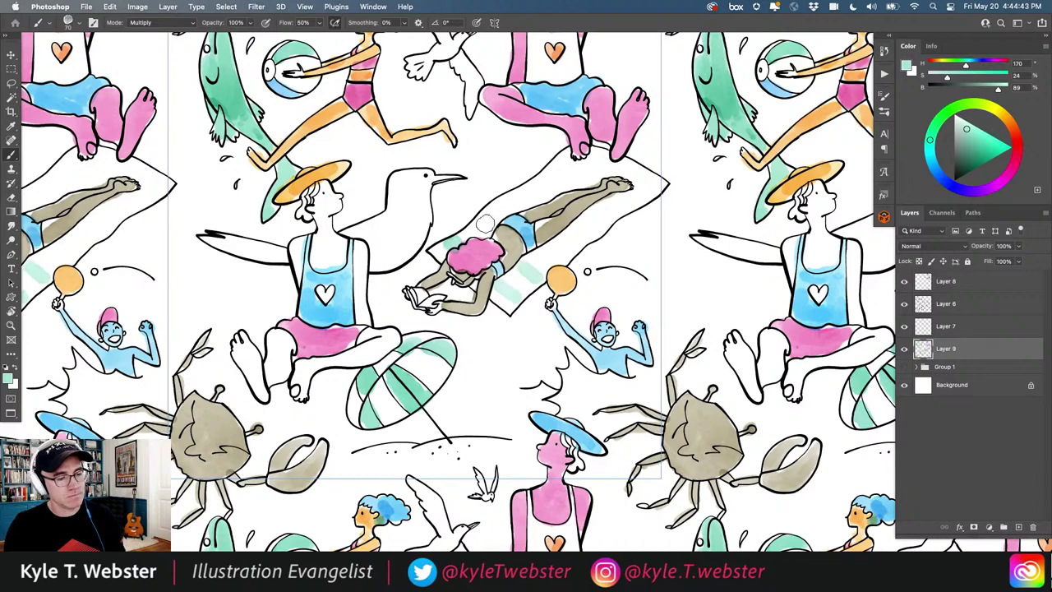
drag(568, 245, 549, 263)
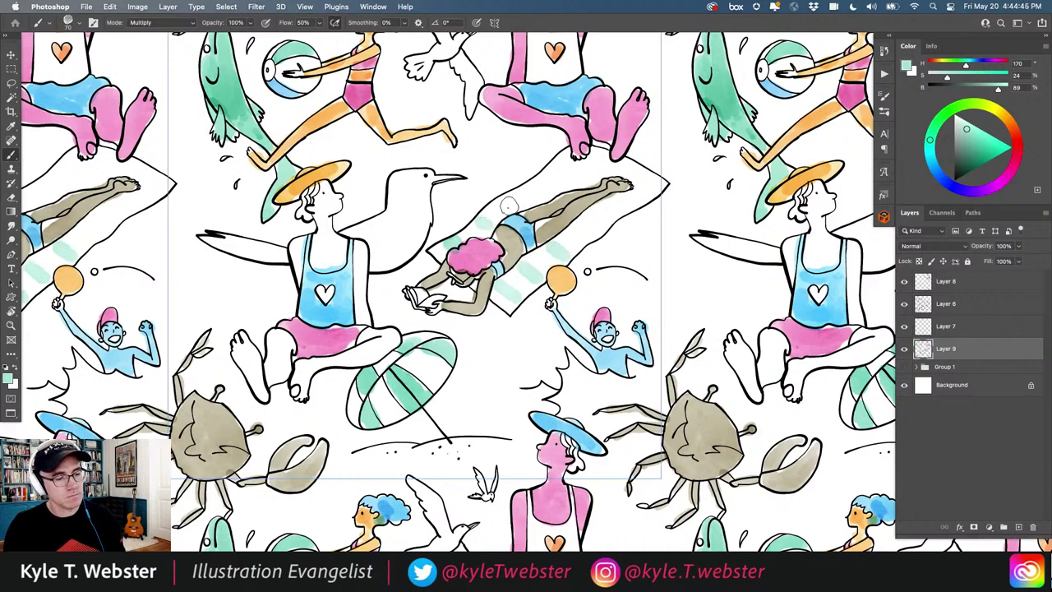
drag(517, 188, 495, 212)
drag(594, 238, 575, 227)
drag(539, 194, 522, 185)
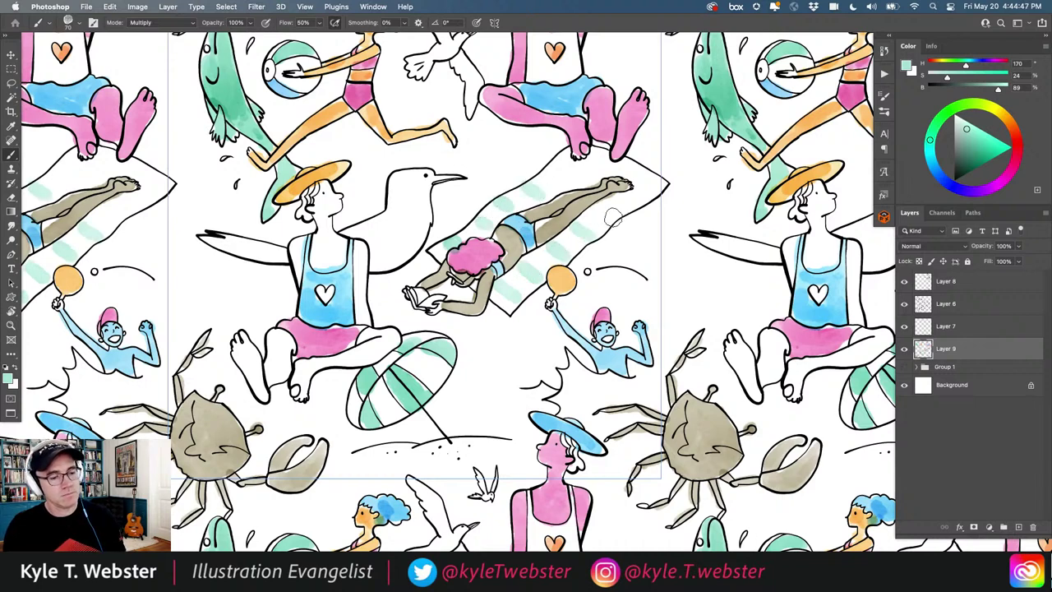
drag(614, 218, 553, 172)
drag(637, 205, 563, 156)
drag(660, 182, 593, 149)
- Paint the large seagull behind the seated figure pale sea green, including its wing, and color its beak with orange sampled from the sun hat
drag(388, 321, 316, 355)
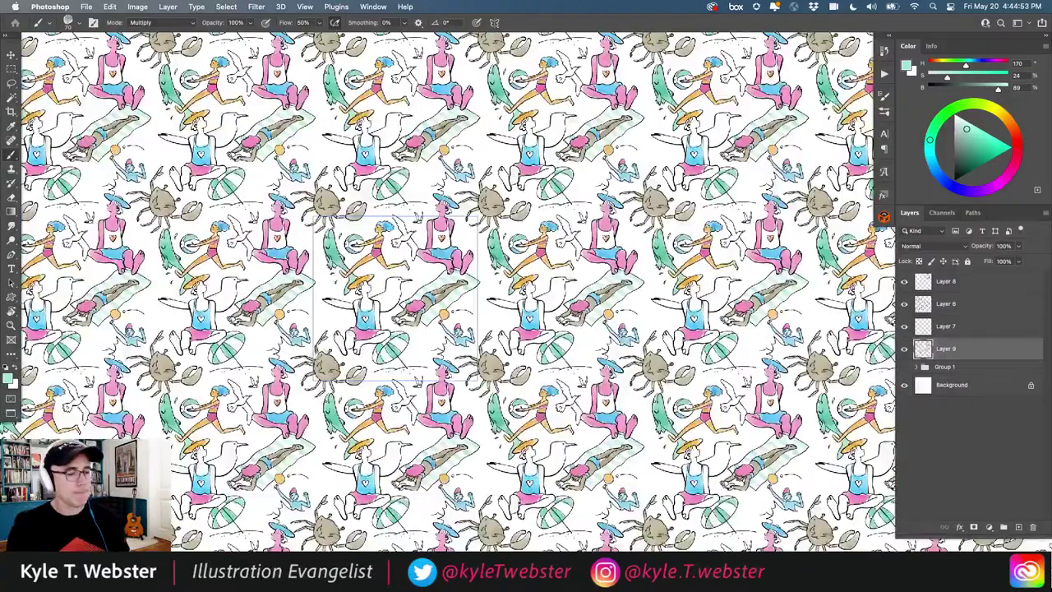
drag(299, 311, 370, 302)
scroll(436, 288, up, 5)
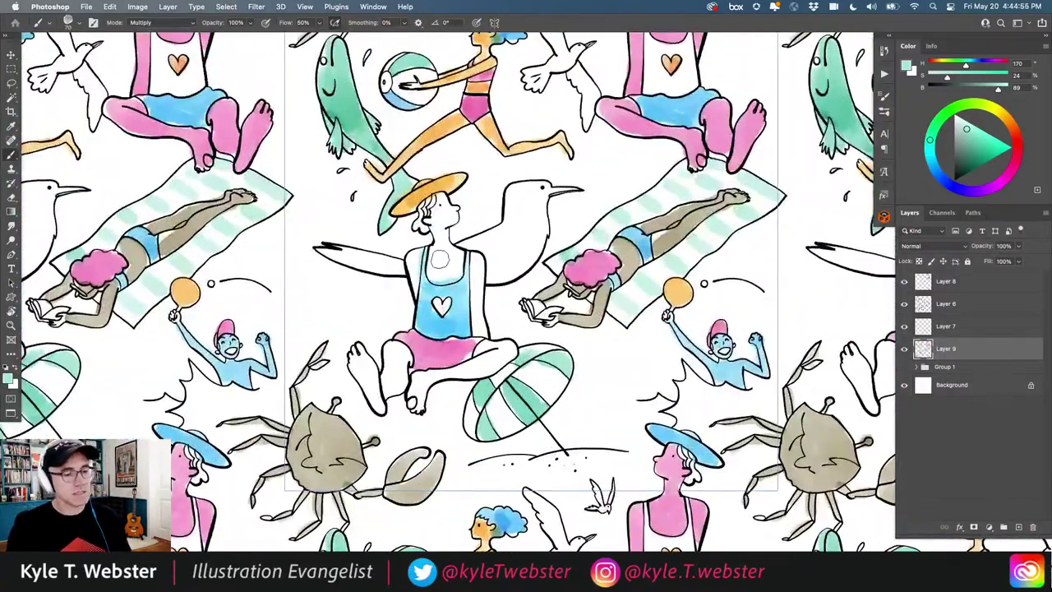
mouse_move(510, 246)
mouse_down()
mouse_move(496, 268)
mouse_move(500, 253)
mouse_move(540, 236)
mouse_move(534, 204)
mouse_up()
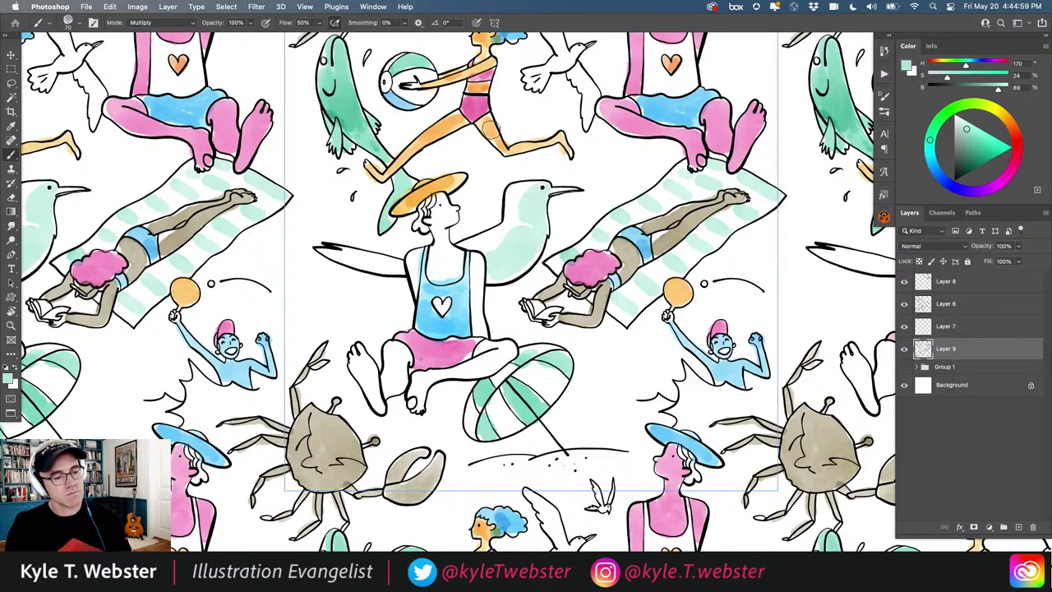
drag(384, 274, 327, 250)
alt+click(437, 185)
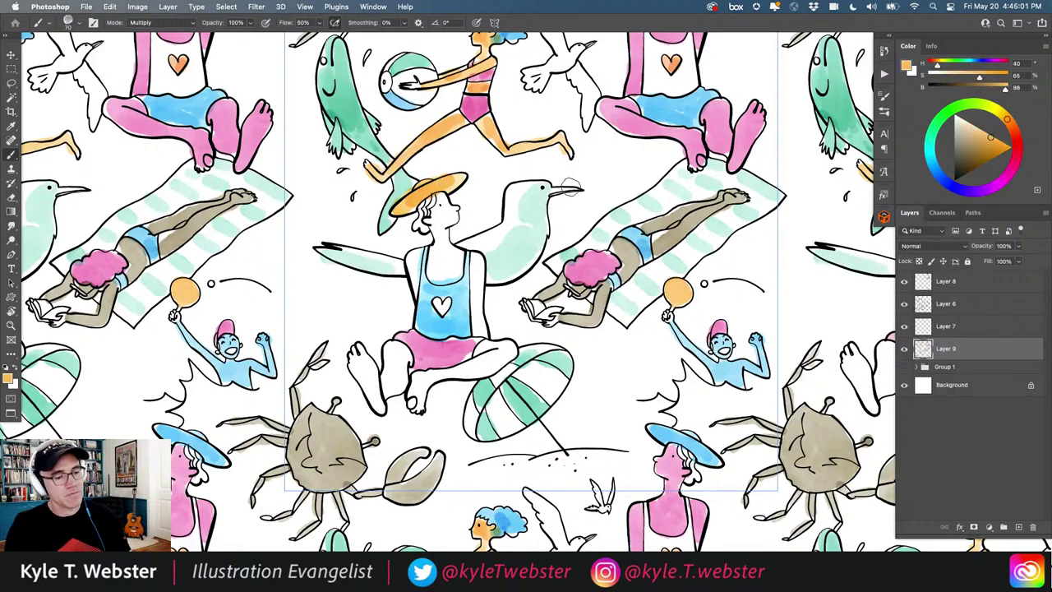
mouse_move(577, 189)
mouse_down()
mouse_move(557, 191)
mouse_move(561, 177)
mouse_up()
- With the brush at size 40, adjust the seagull's sampled green to H 171, S 50, B 83 and paint the flying gull's body, tail and wings
drag(433, 244, 395, 381)
super+click(443, 224)
alt+click(520, 372)
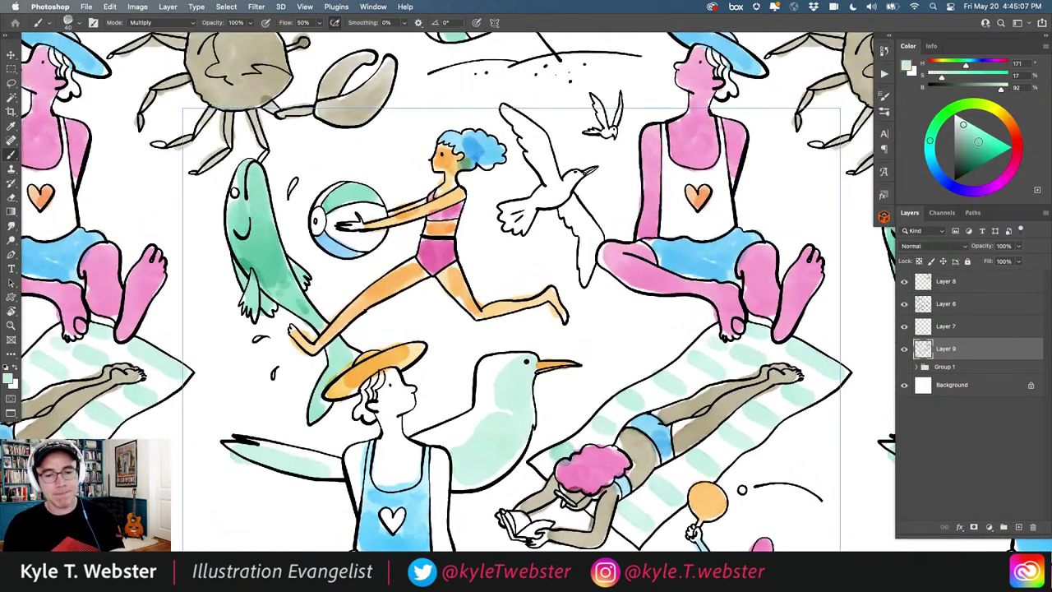
drag(978, 142, 976, 134)
mouse_move(557, 198)
mouse_down()
mouse_move(522, 220)
mouse_move(516, 212)
mouse_up()
mouse_move(531, 141)
mouse_down()
mouse_move(538, 171)
mouse_move(518, 115)
mouse_up()
drag(571, 205, 583, 231)
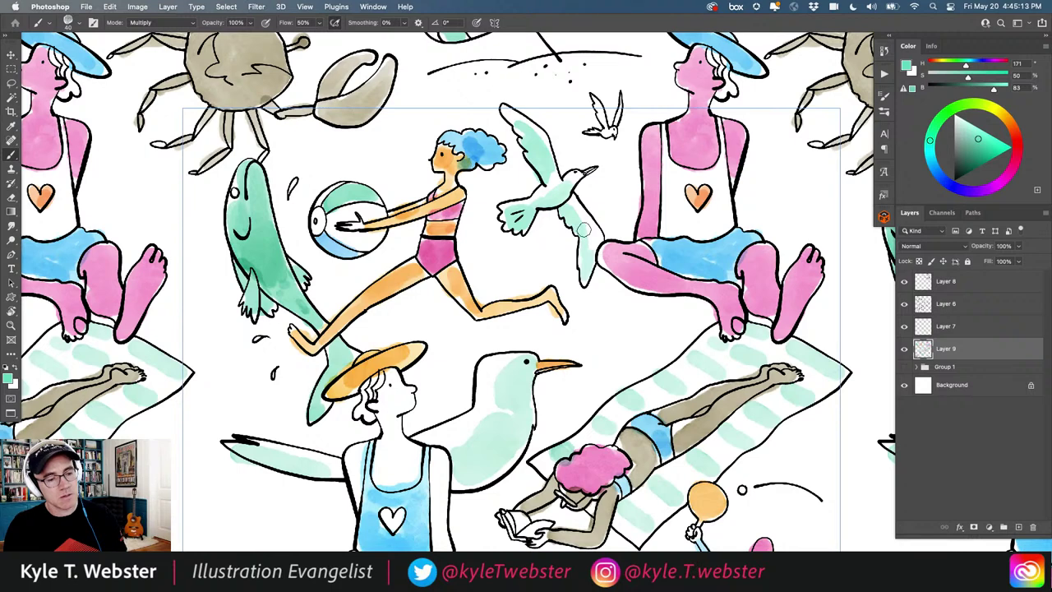
- Paint the flying gull's beak with orange sampled from the shirt heart, and fill the small distant gull with pale sea green sampled from the larger bird
alt+click(704, 197)
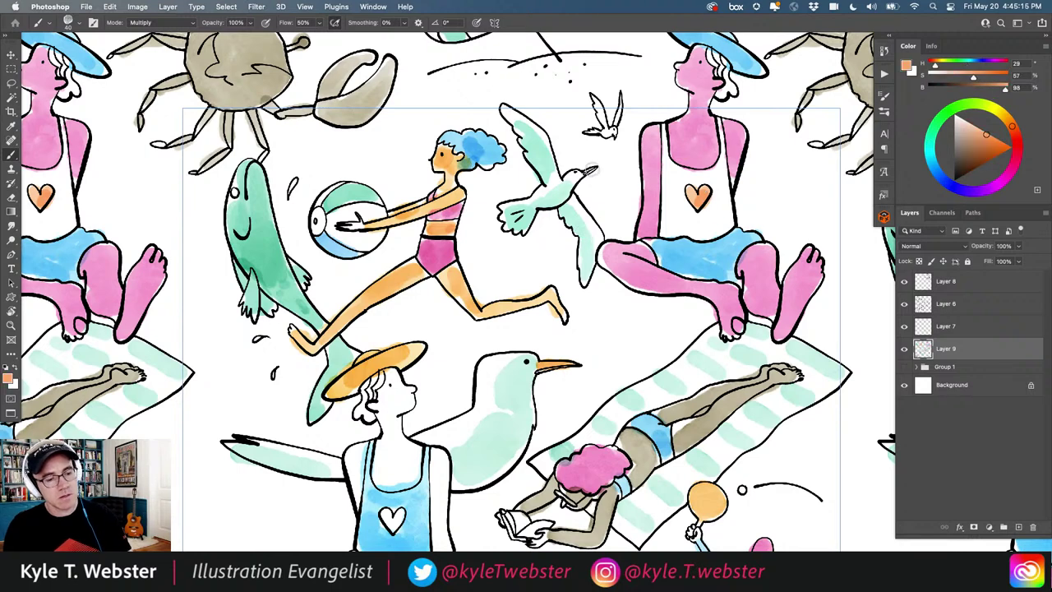
alt+click(577, 220)
drag(612, 128, 605, 122)
- Sample orange (H 38, S 57, B 99) from the running woman's skin and paint the sand mound beneath the umbrella
scroll(419, 312, down, 3)
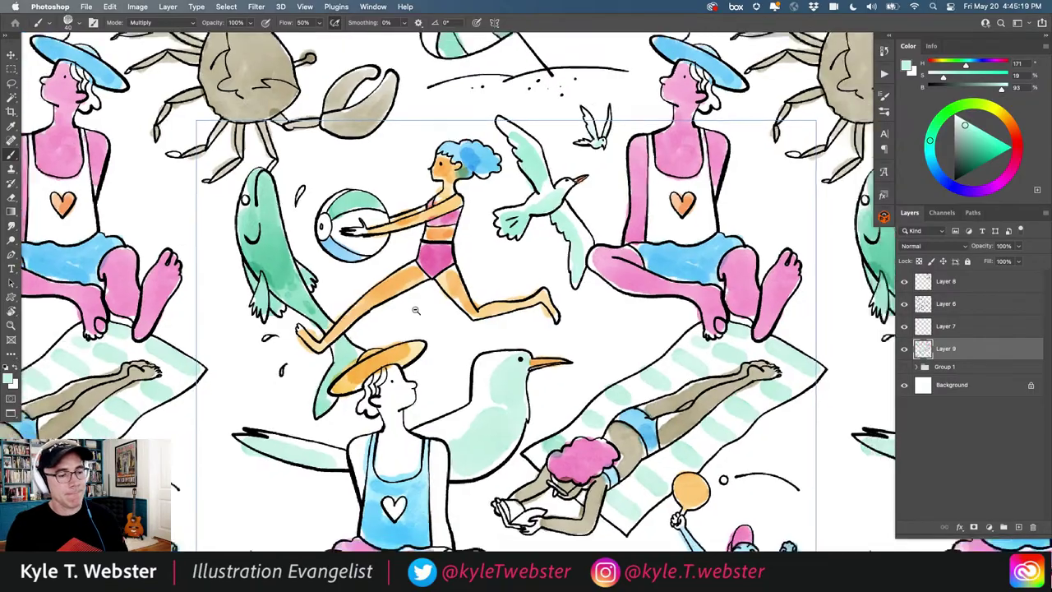
key(super+minus)
key(super+minus)
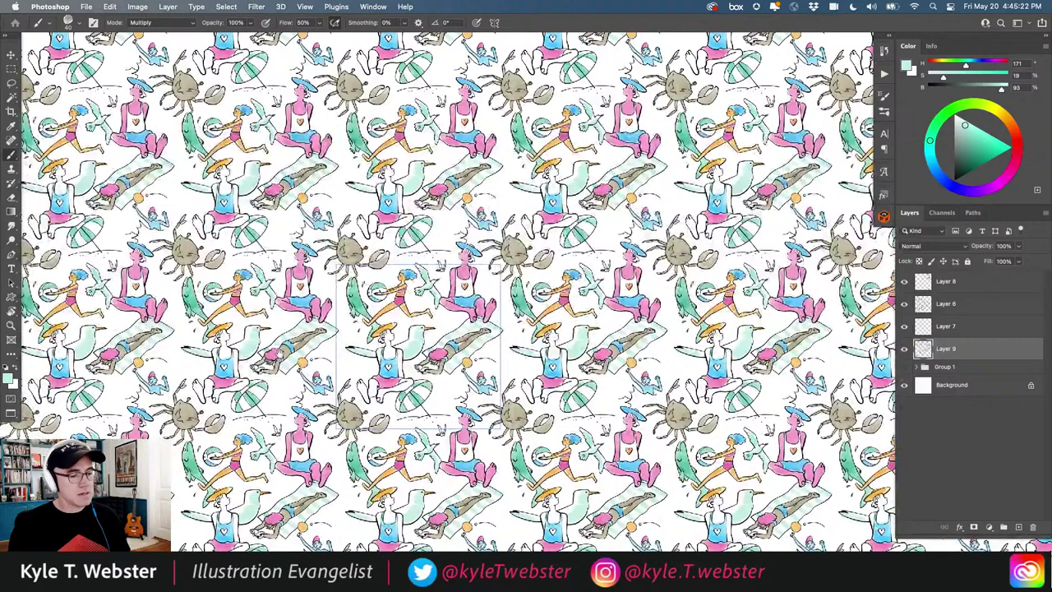
drag(279, 352, 306, 345)
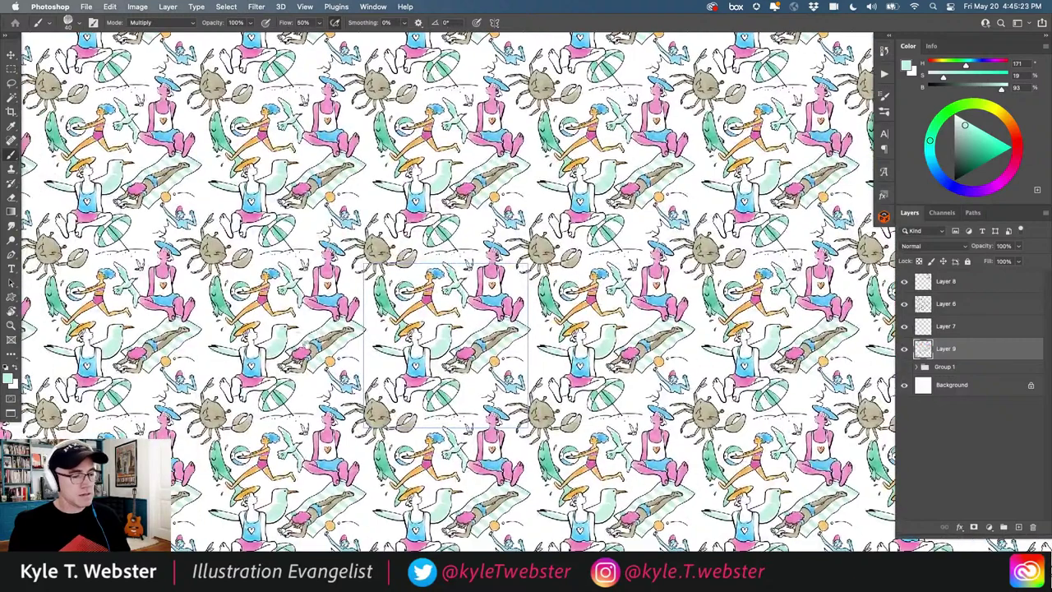
scroll(417, 280, up, 5)
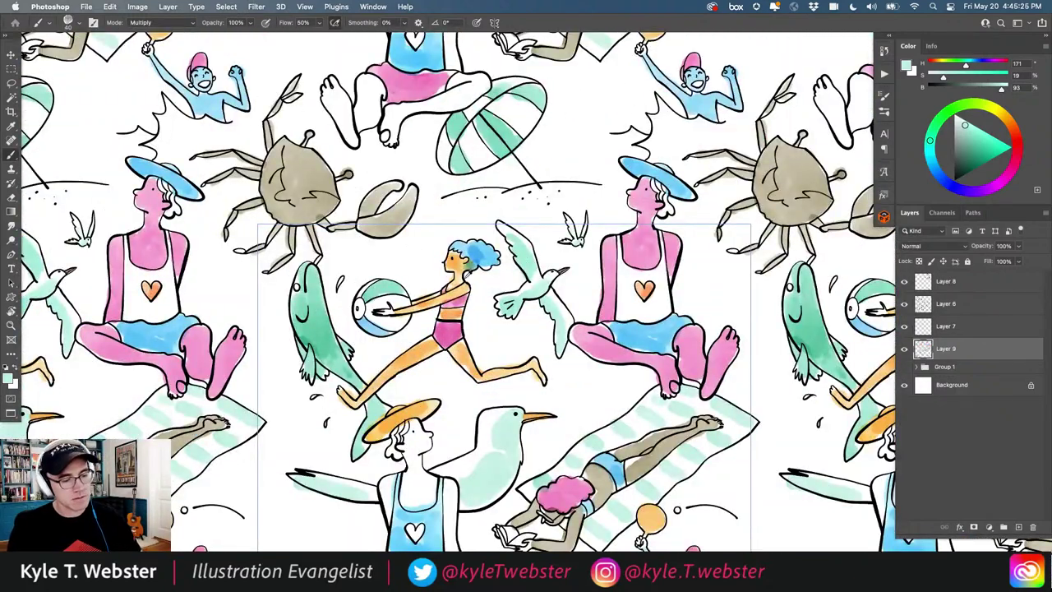
alt+click(465, 273)
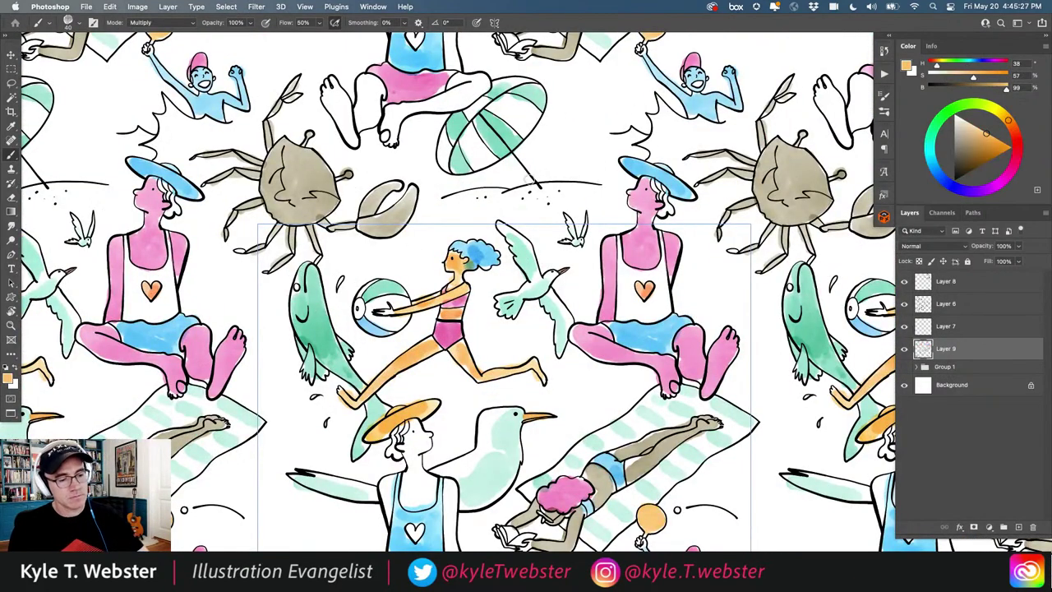
drag(580, 188, 461, 198)
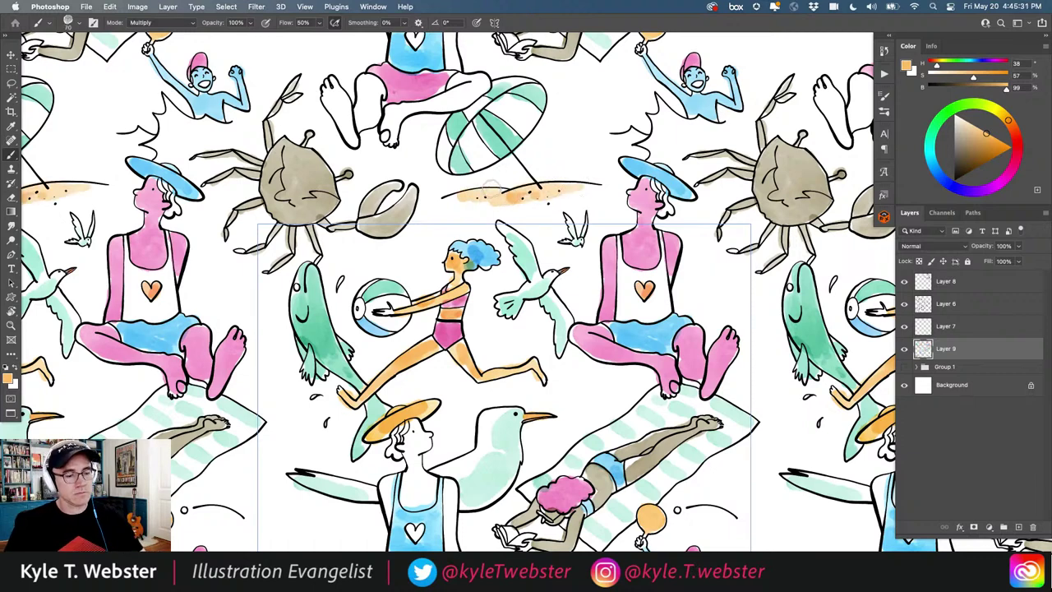
- Sample pink from the seated figure's shorts, strengthen it to H 331, S 65, B 95, and paint the hair under the orange sun hat
scroll(334, 391, down, 6)
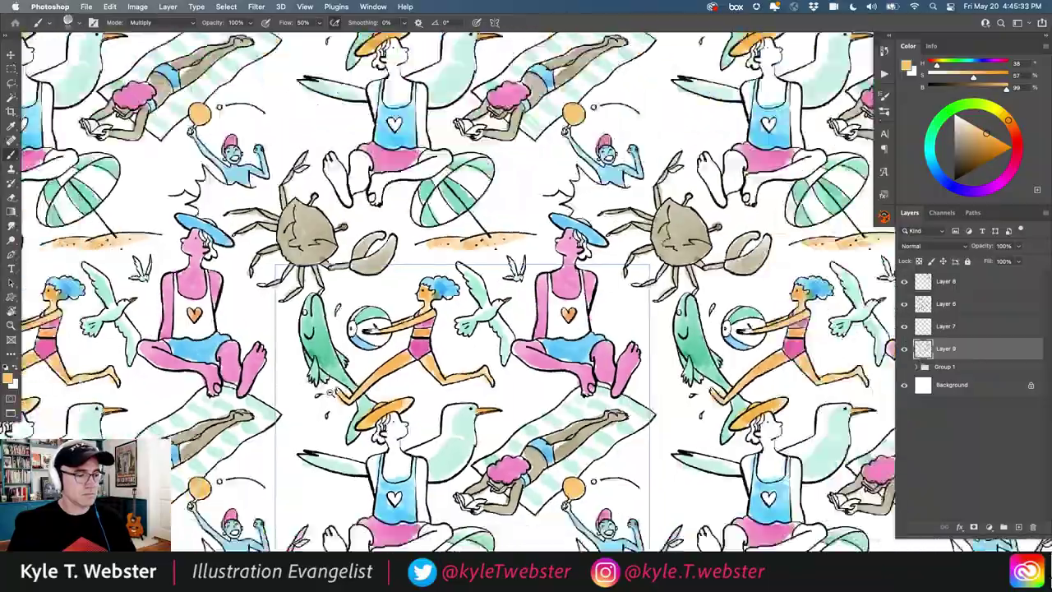
scroll(334, 386, down, 5)
scroll(712, 319, up, 8)
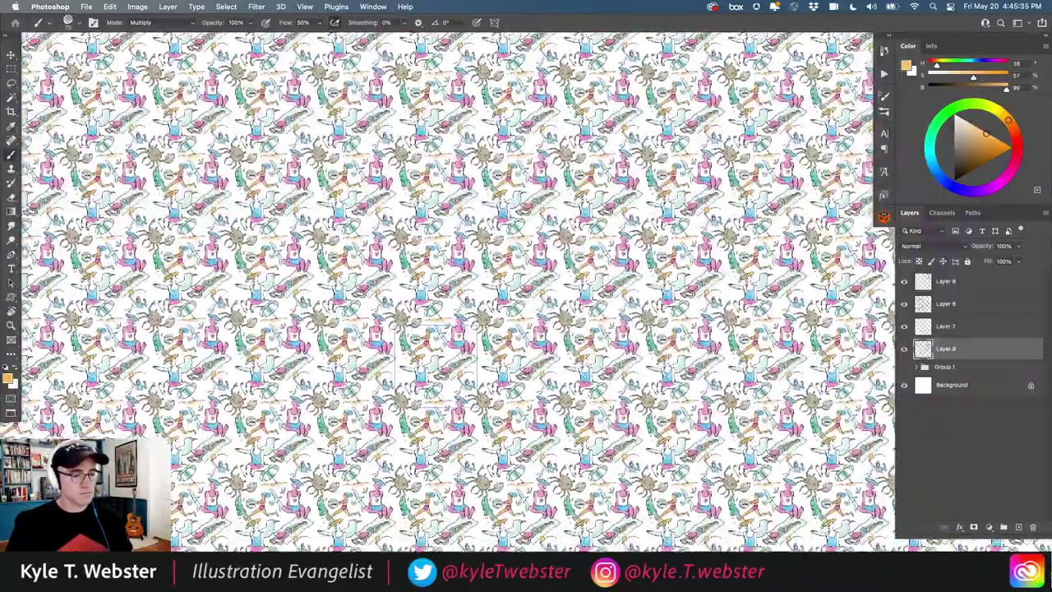
scroll(690, 337, up, 3)
scroll(283, 399, down, 3)
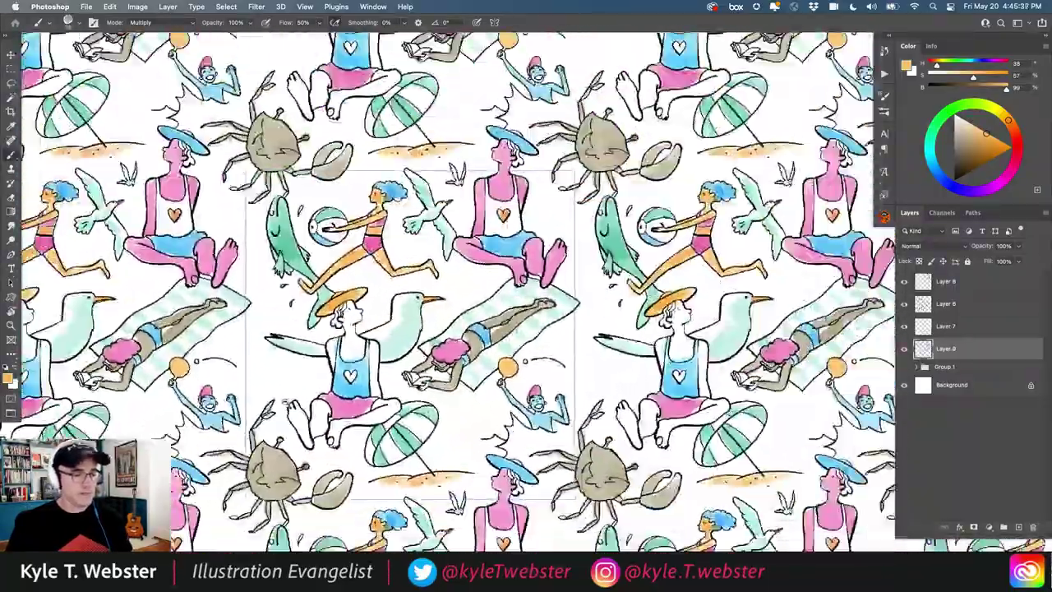
drag(283, 400, 329, 368)
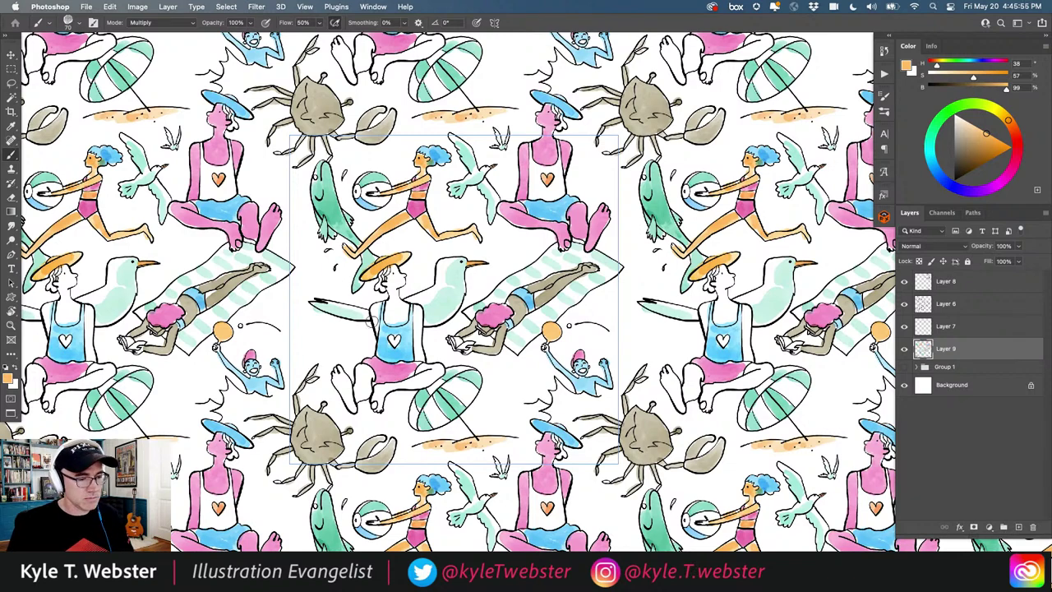
scroll(380, 347, up, 1)
alt+click(408, 376)
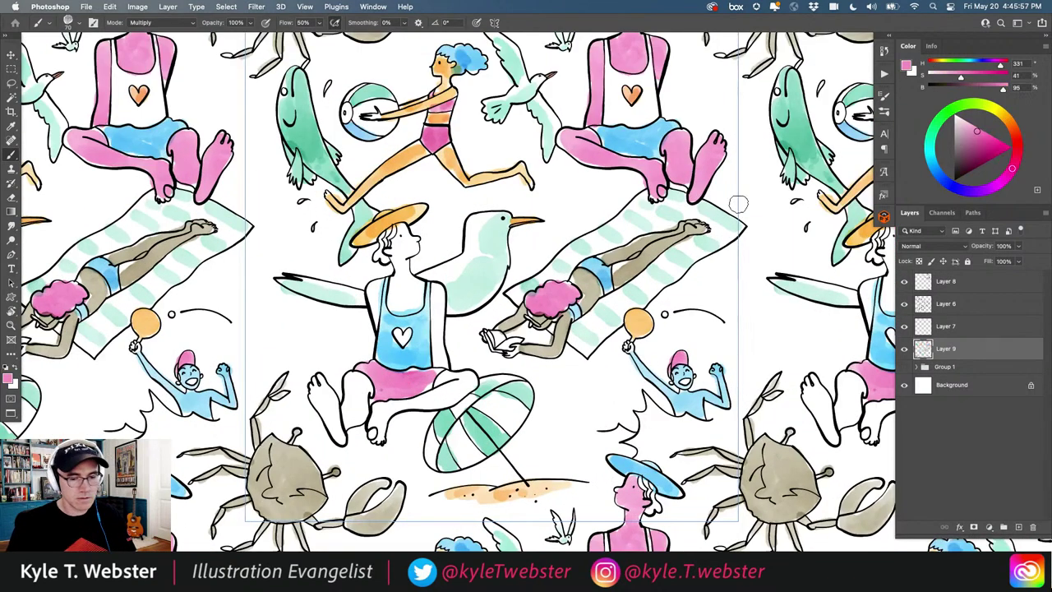
alt+click(649, 107)
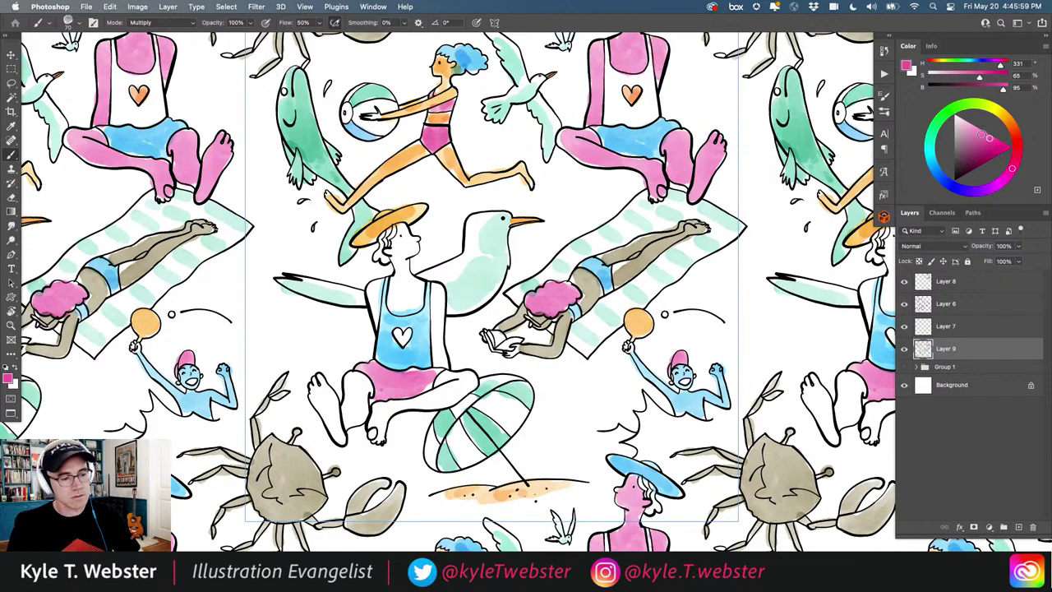
mouse_move(378, 235)
mouse_down()
mouse_move(388, 231)
mouse_move(382, 262)
mouse_up()
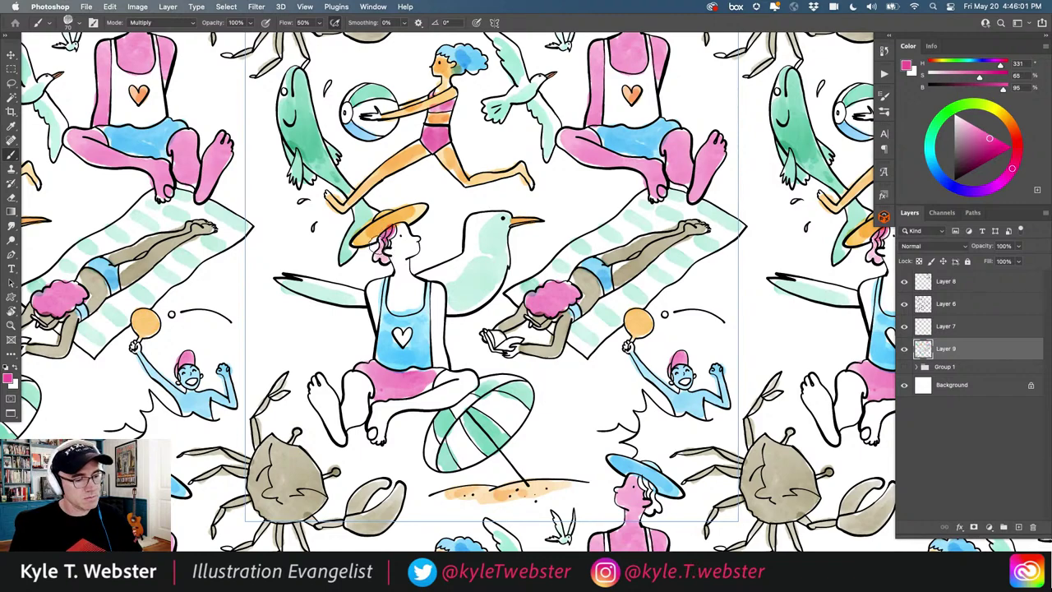
- Sample orange (H 29, S 57, B 98) from the shirt heart and paint the pink figure's hair under the blue hat
scroll(337, 247, up, 5)
scroll(337, 246, right, 2)
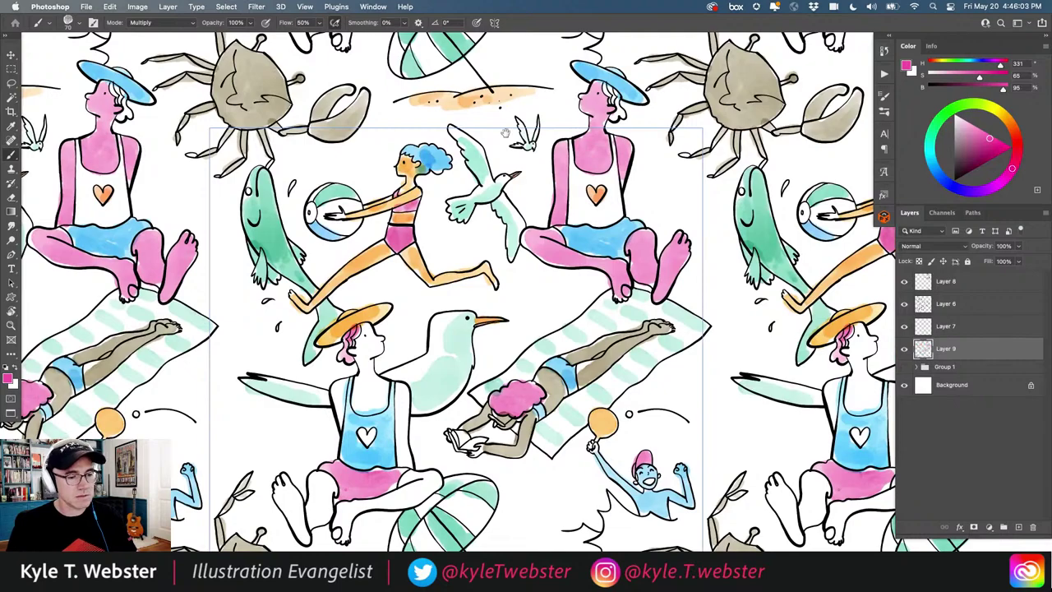
alt+click(602, 190)
scroll(493, 247, up, 5)
scroll(493, 247, right, 3)
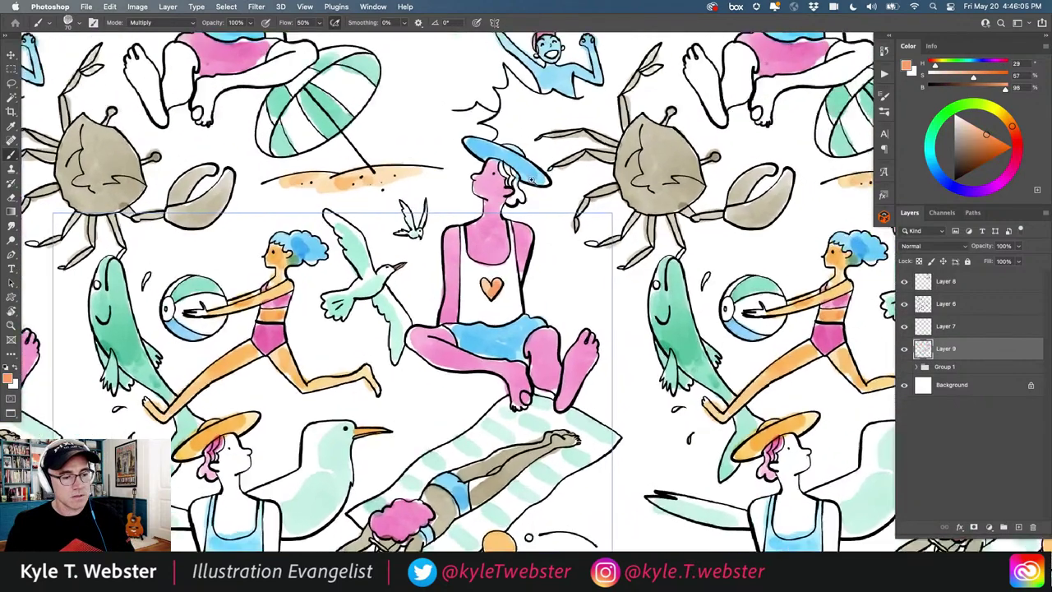
mouse_move(508, 184)
mouse_down()
mouse_move(518, 201)
mouse_move(502, 167)
mouse_up()
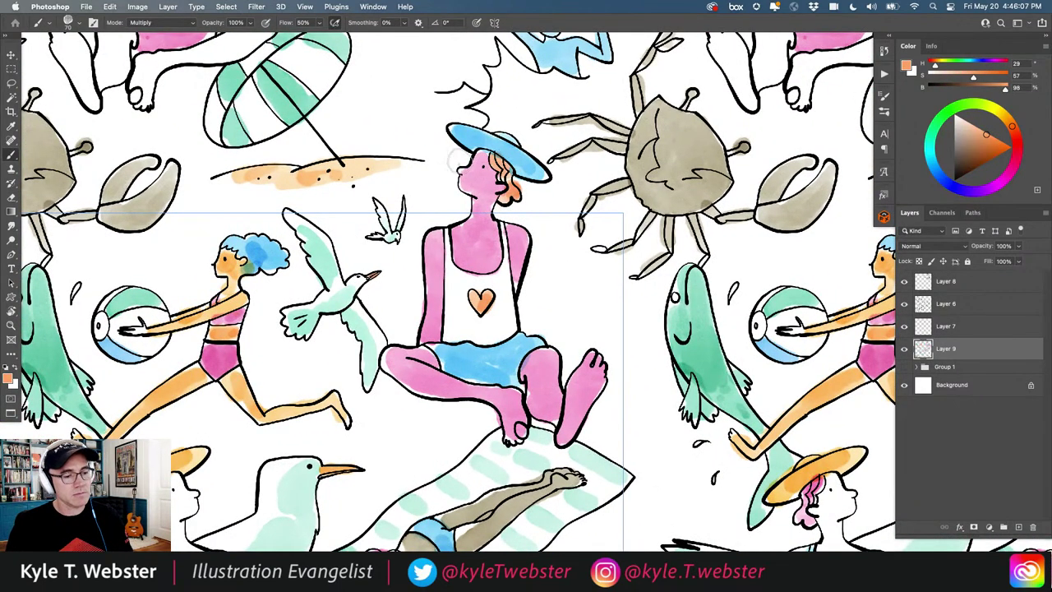
- Sample sea green from the seagull's wing, intensify it to H 169, S 53, B 92, and dab color into the swimmer's splash
mouse_move(369, 321)
mouse_down()
mouse_move(278, 385)
mouse_move(364, 307)
mouse_up()
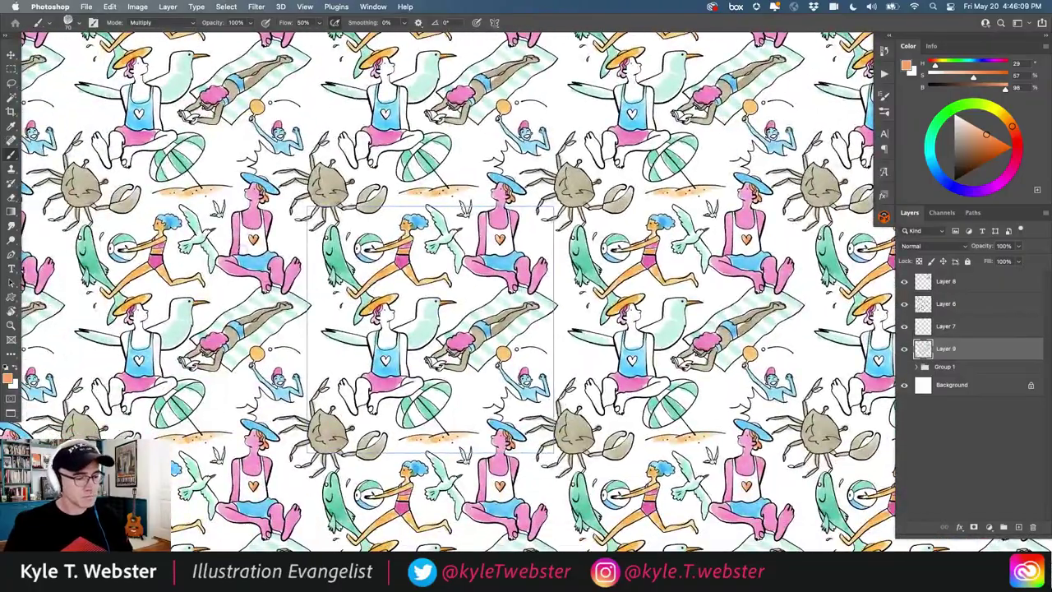
drag(242, 352, 306, 301)
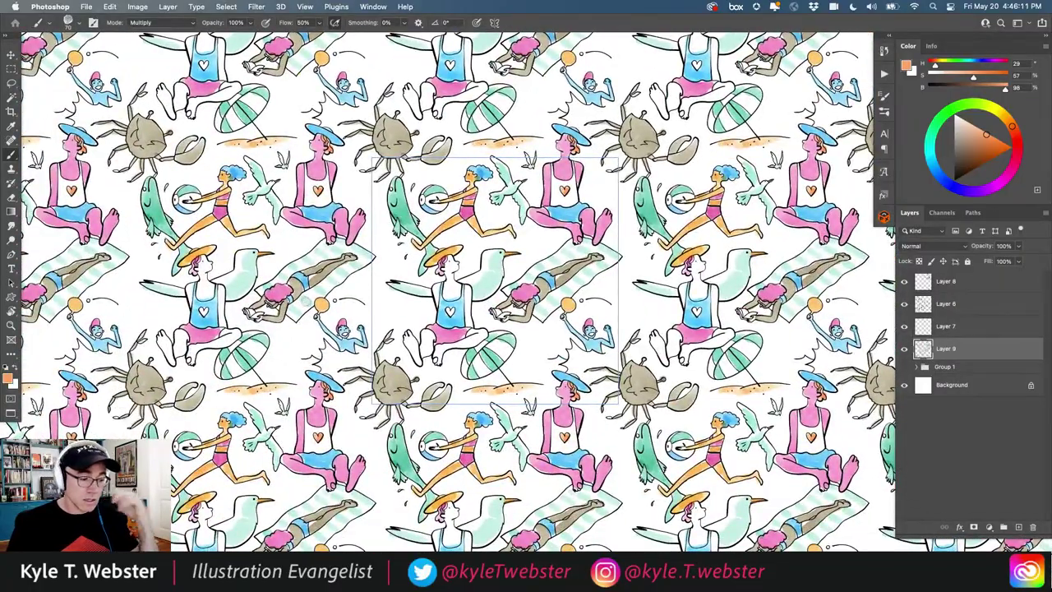
scroll(372, 389, up, 3)
alt+click(475, 187)
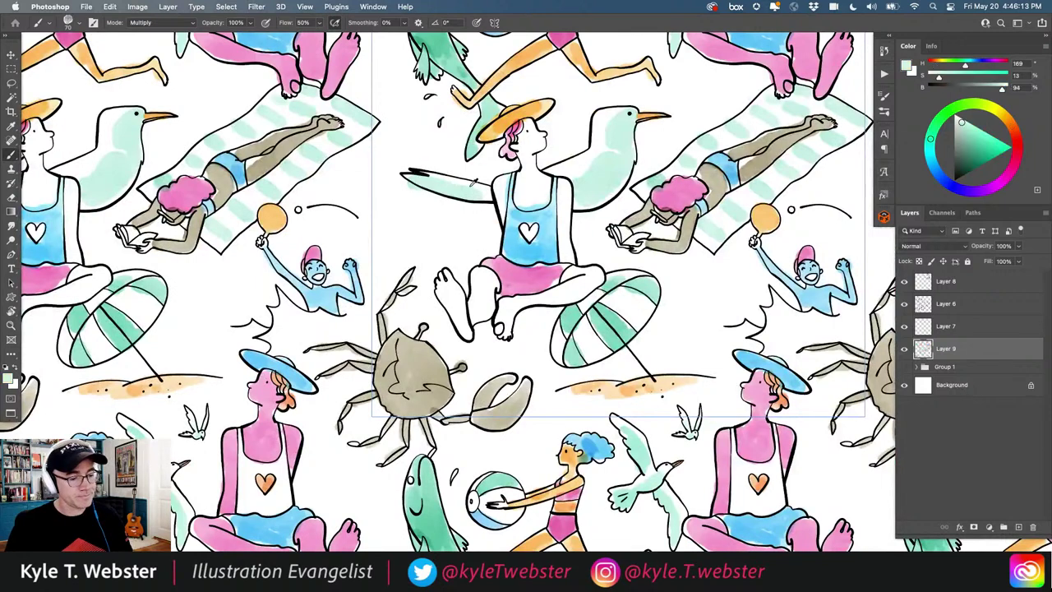
click(981, 134)
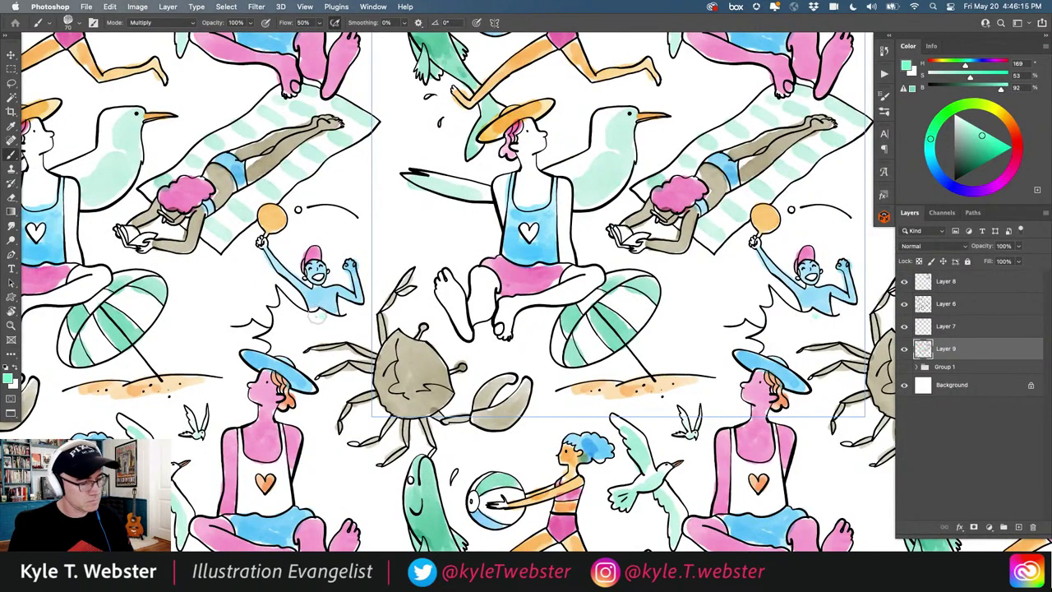
mouse_move(319, 314)
mouse_down()
mouse_move(275, 296)
mouse_move(299, 331)
mouse_move(280, 327)
mouse_move(330, 323)
mouse_move(290, 334)
mouse_move(237, 329)
mouse_up()
- Review the splash color across the whole repeat, and add a new empty layer directly above the Background
key(super+minus)
key(super+minus)
key(super+minus)
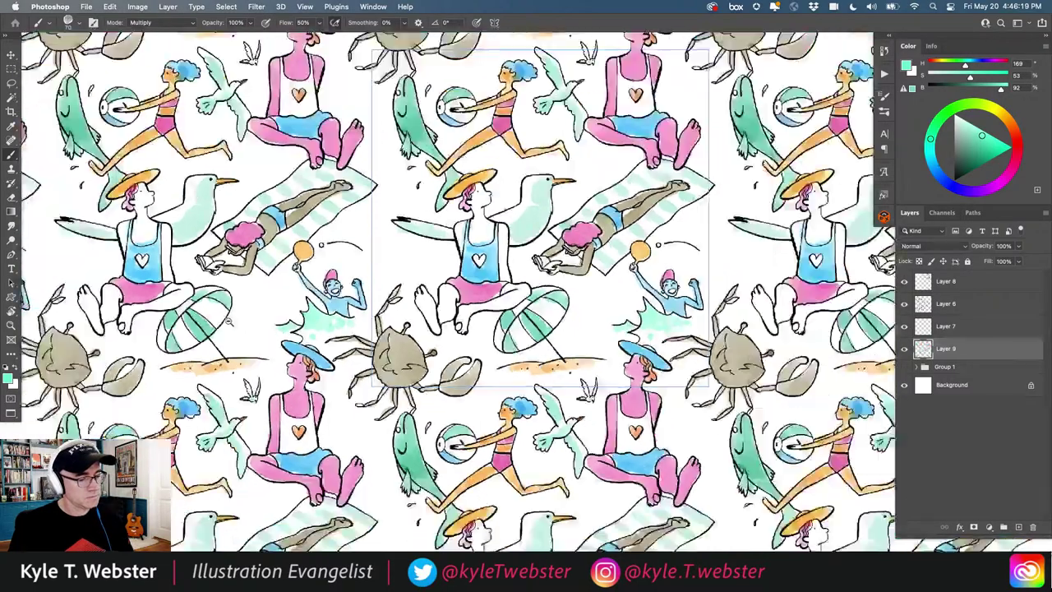
key(super+minus)
key(super+minus)
key(super+plus)
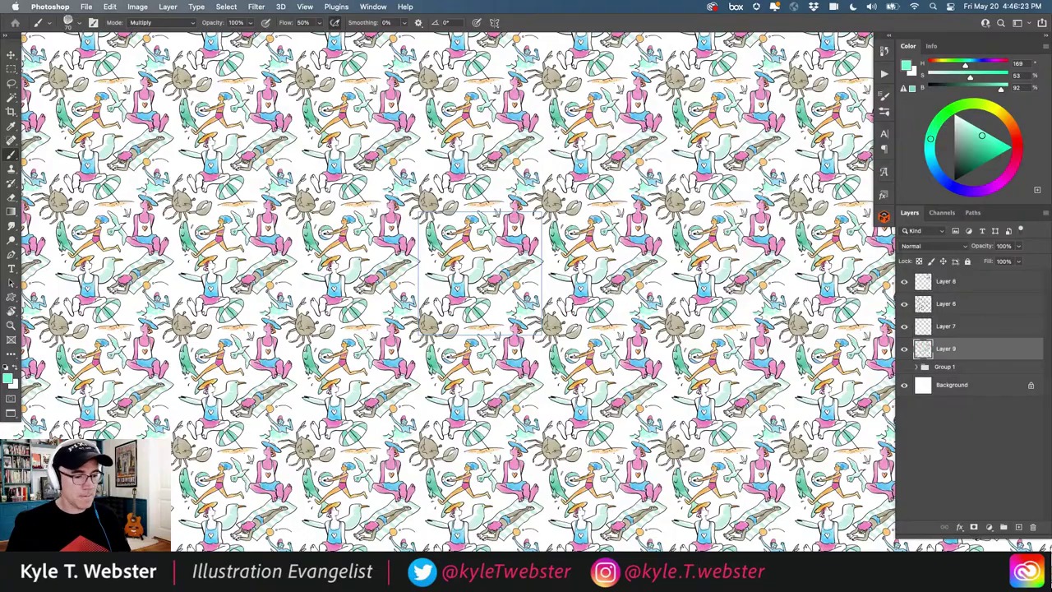
scroll(418, 349, up, 4)
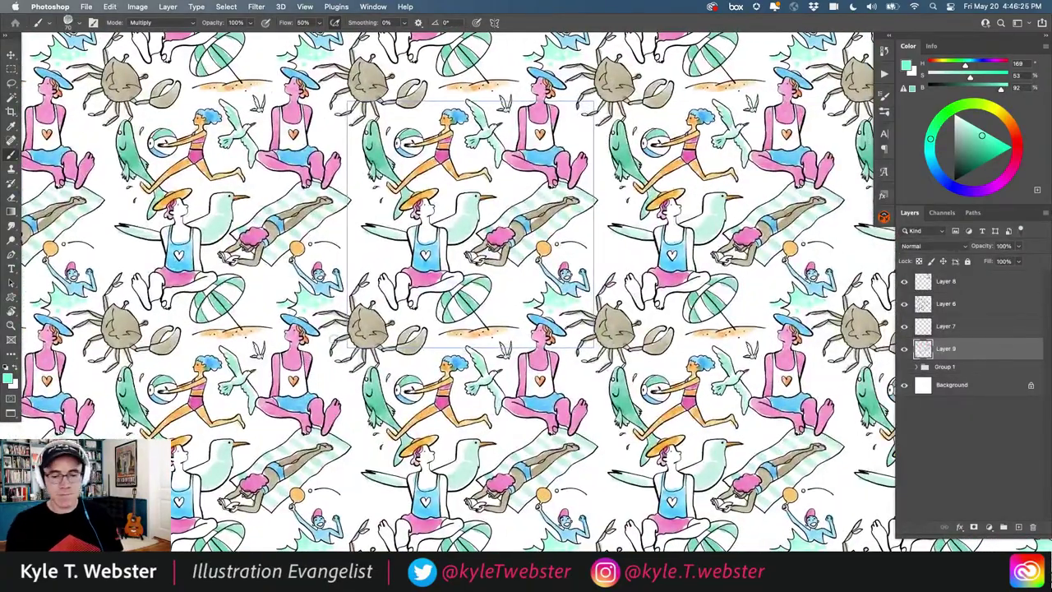
click(922, 390)
click(1019, 526)
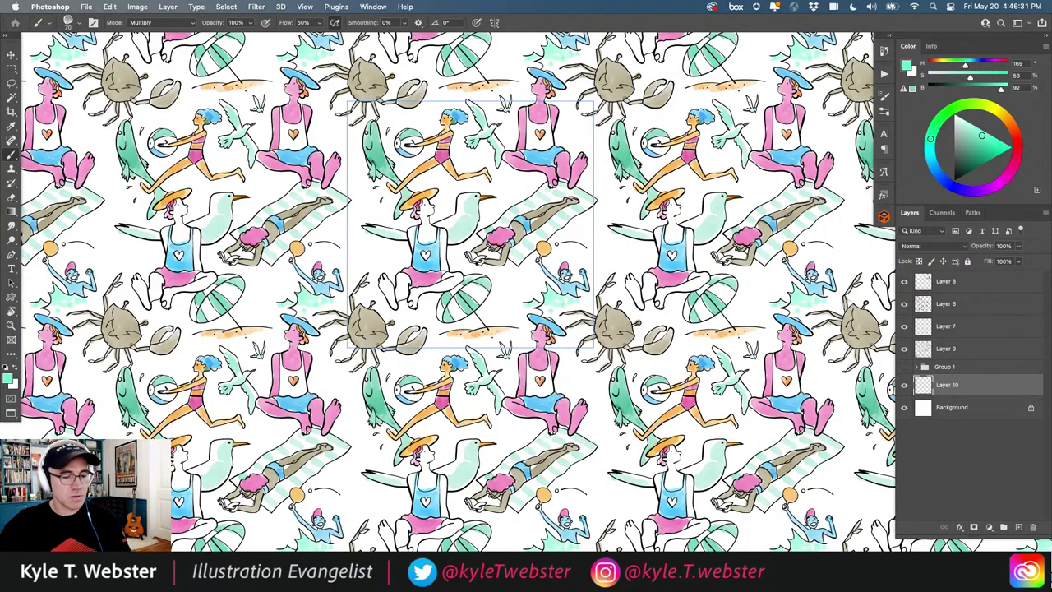
- Set the brush color to muted blue (H 222, S 57, B 71) and paint the background between the running woman, flying gull and sunbather's towel
click(942, 178)
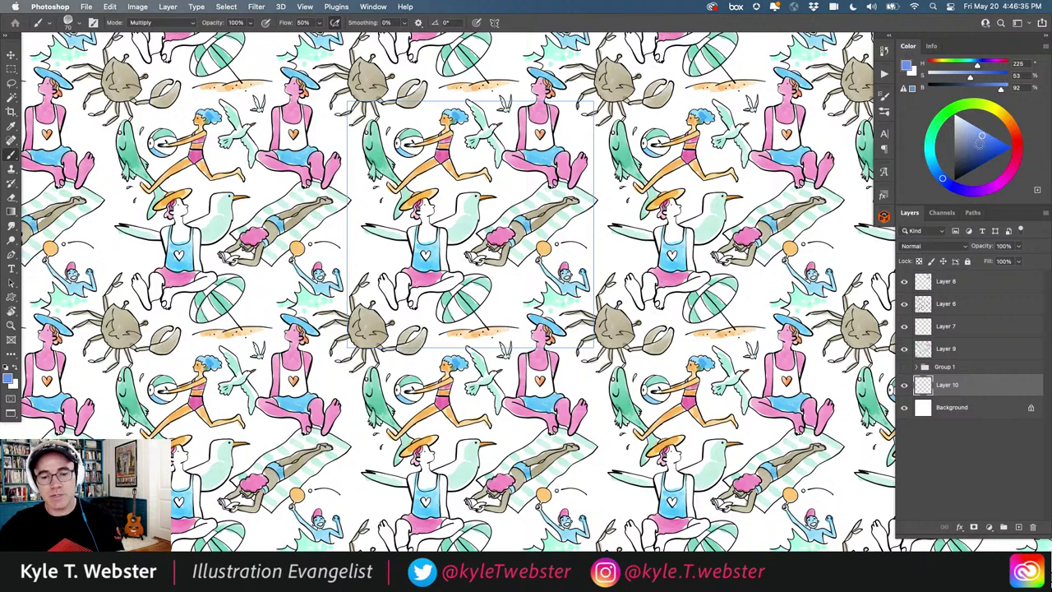
drag(982, 135, 980, 147)
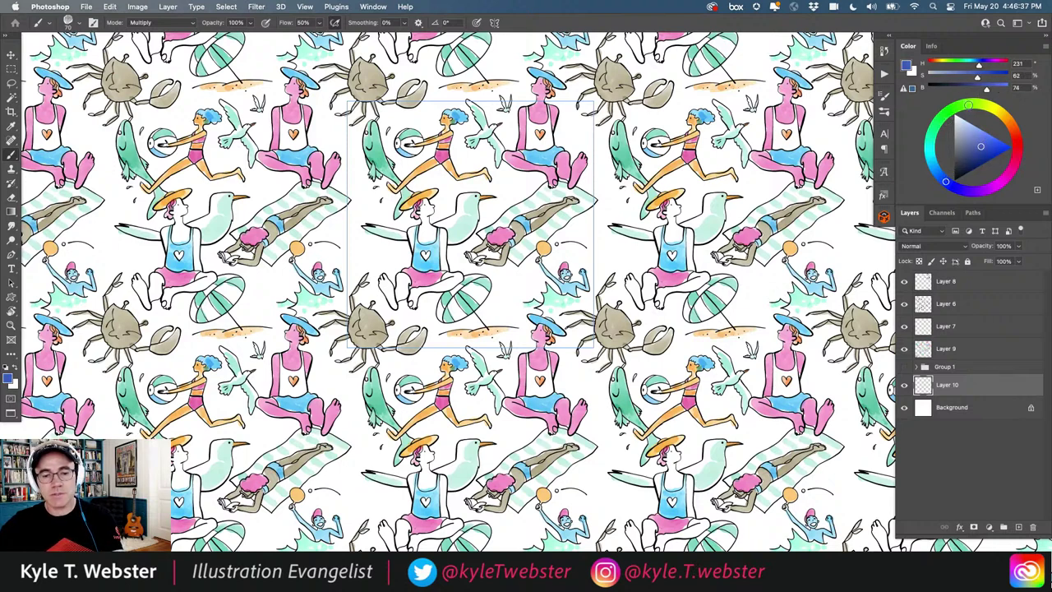
drag(944, 180, 942, 177)
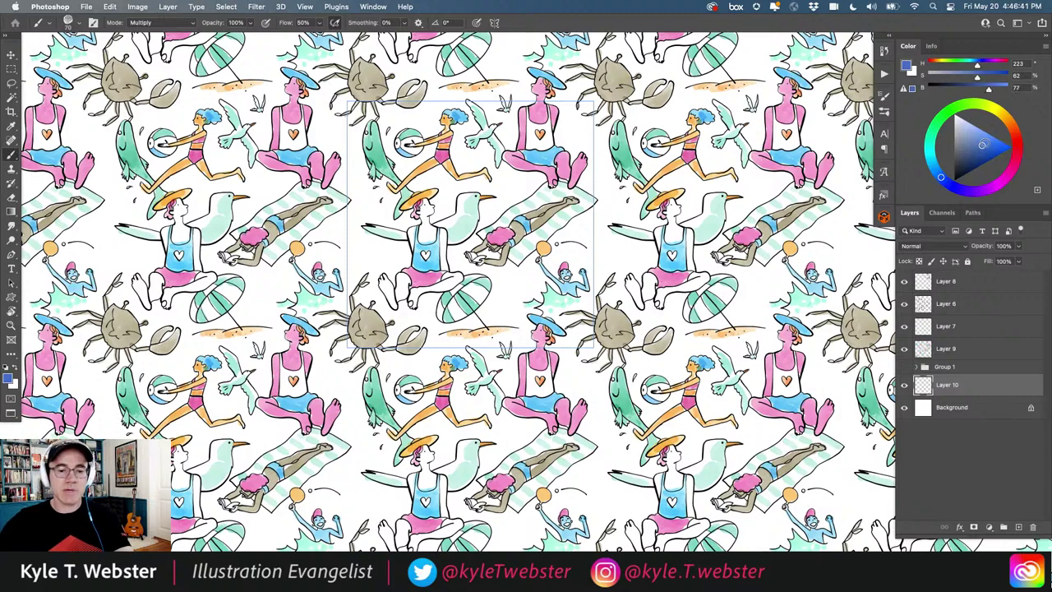
drag(982, 145, 976, 147)
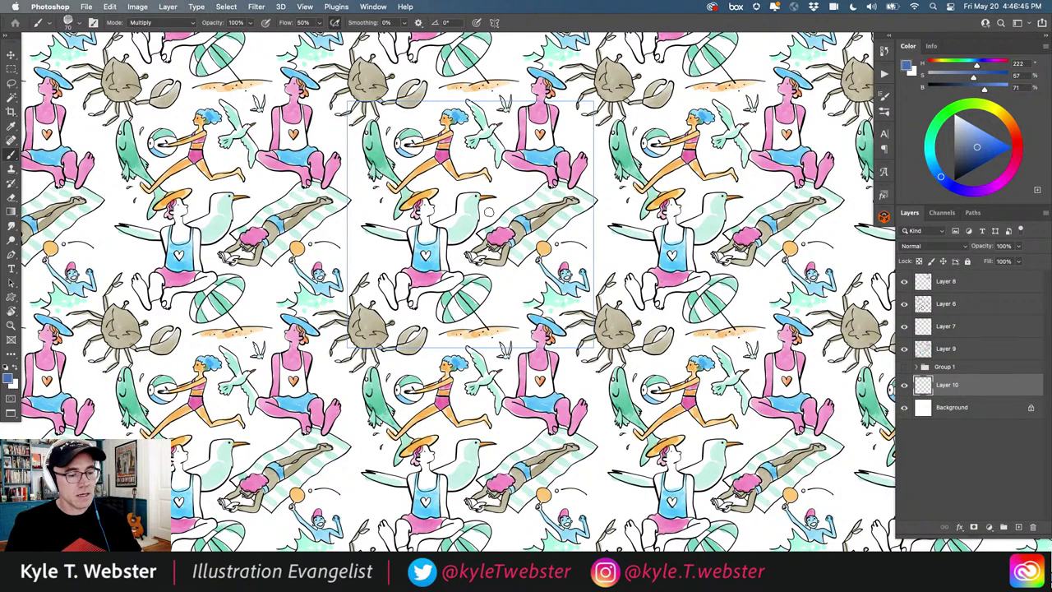
mouse_move(488, 212)
mouse_down()
mouse_move(542, 178)
mouse_move(501, 197)
mouse_move(483, 189)
mouse_move(493, 188)
mouse_move(490, 169)
mouse_move(499, 185)
mouse_move(518, 174)
mouse_move(505, 163)
mouse_move(533, 174)
mouse_move(499, 174)
mouse_move(483, 143)
mouse_move(472, 166)
mouse_move(459, 164)
mouse_move(471, 125)
mouse_up()
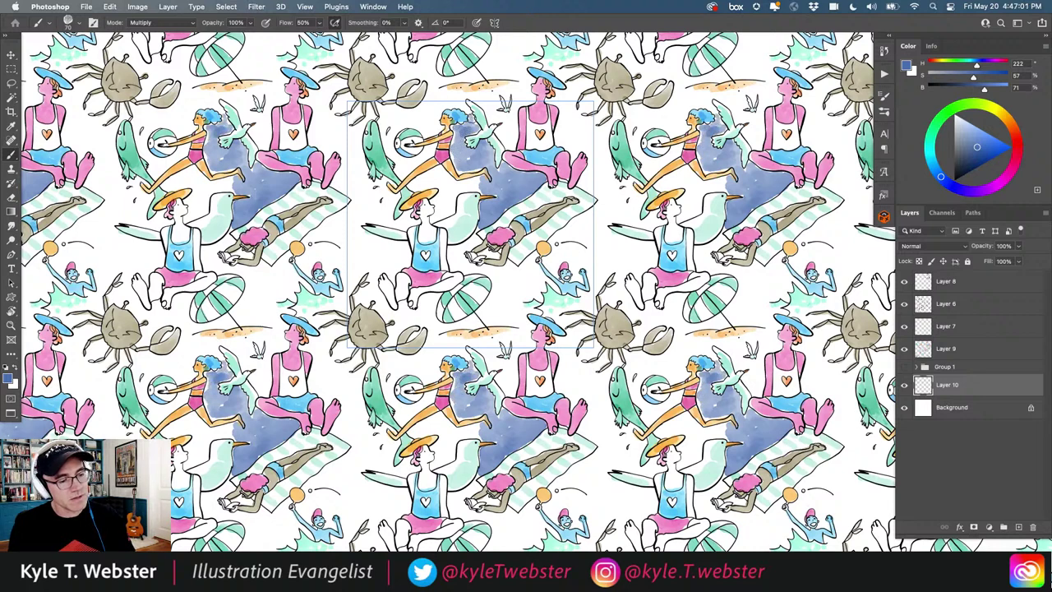
- Extend the blue background around the running woman, beach ball and small gull, up toward the umbrella's sand mound
scroll(455, 193, up, 2)
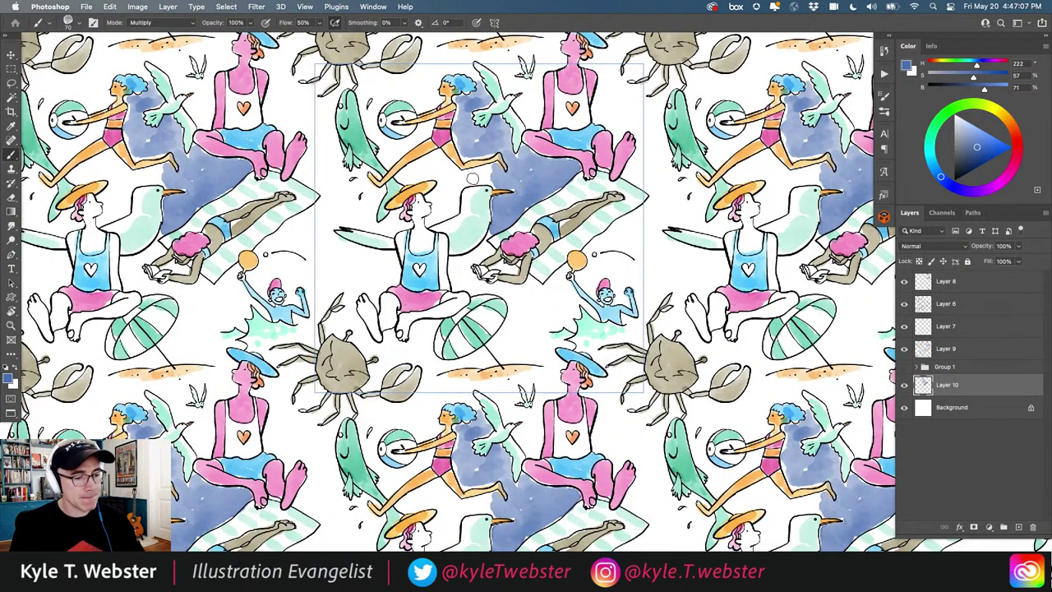
mouse_move(473, 178)
mouse_down()
mouse_move(438, 154)
mouse_move(403, 178)
mouse_move(439, 172)
mouse_move(441, 187)
mouse_move(430, 173)
mouse_move(434, 218)
mouse_move(467, 182)
mouse_move(432, 163)
mouse_up()
mouse_move(429, 111)
mouse_down()
mouse_move(424, 137)
mouse_move(384, 159)
mouse_move(361, 74)
mouse_move(373, 74)
mouse_move(379, 103)
mouse_move(397, 85)
mouse_move(381, 77)
mouse_move(439, 59)
mouse_move(426, 51)
mouse_move(433, 39)
mouse_move(462, 61)
mouse_move(431, 72)
mouse_move(443, 70)
mouse_move(426, 106)
mouse_move(417, 82)
mouse_move(401, 93)
mouse_move(466, 58)
mouse_move(536, 122)
mouse_move(536, 80)
mouse_move(556, 64)
mouse_move(527, 56)
mouse_move(560, 37)
mouse_up()
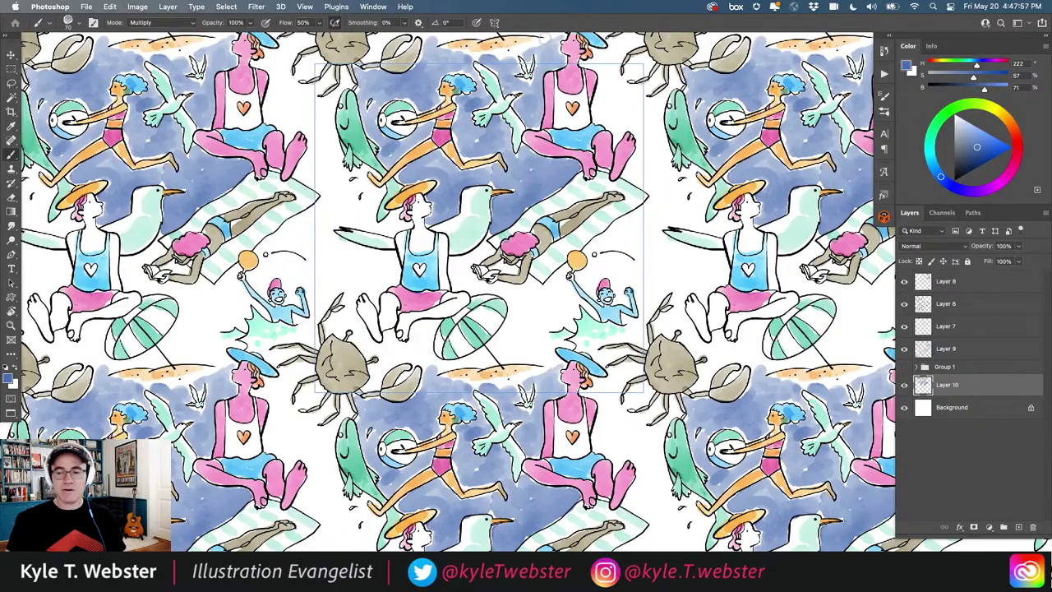
- Paint the blue background around the fish, the pink seated figure and the crab's legs, down toward the large seagull's wing
mouse_move(367, 264)
mouse_down()
mouse_move(284, 263)
mouse_move(362, 264)
mouse_up()
drag(360, 215, 388, 234)
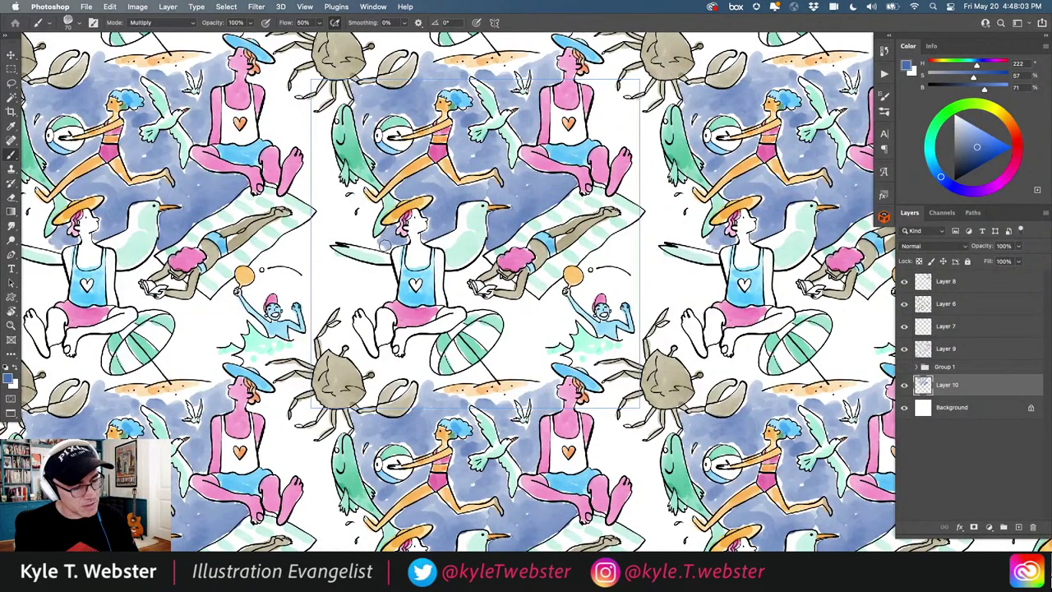
mouse_move(378, 243)
mouse_down()
mouse_move(375, 207)
mouse_move(360, 182)
mouse_move(357, 230)
mouse_move(349, 210)
mouse_move(341, 222)
mouse_move(362, 238)
mouse_move(338, 224)
mouse_move(345, 199)
mouse_move(325, 179)
mouse_move(334, 169)
mouse_move(315, 121)
mouse_up()
mouse_move(339, 87)
mouse_down()
mouse_move(311, 114)
mouse_move(324, 96)
mouse_move(298, 114)
mouse_move(298, 140)
mouse_move(284, 157)
mouse_move(263, 120)
mouse_move(270, 97)
mouse_move(281, 138)
mouse_move(307, 104)
mouse_move(289, 103)
mouse_move(313, 72)
mouse_up()
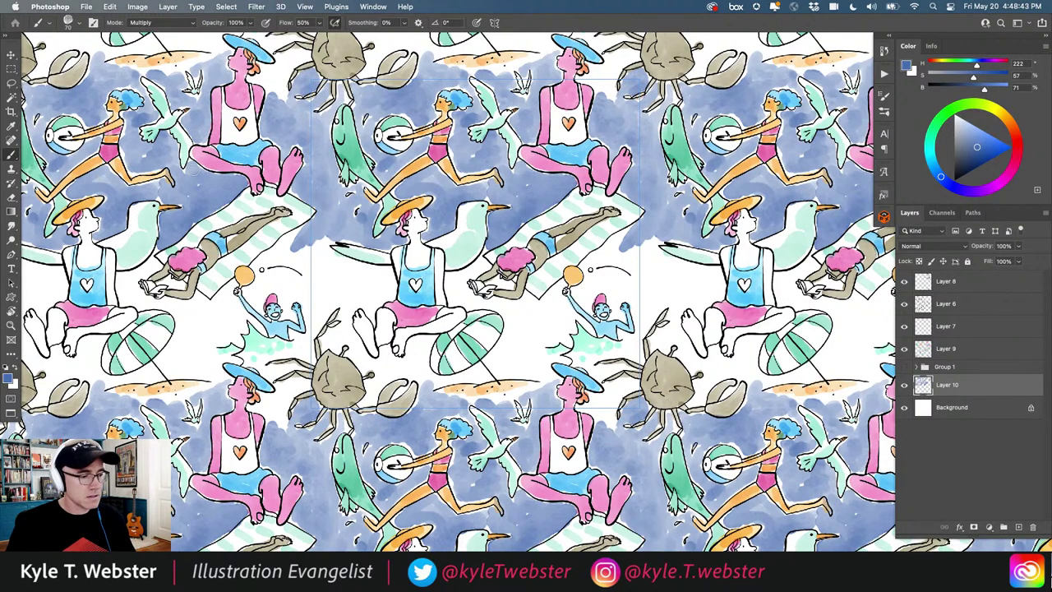
- Extend the blue background around the hatted man in the blue tank top, the large seagull's wing, the crab and its claw
super+click(343, 313)
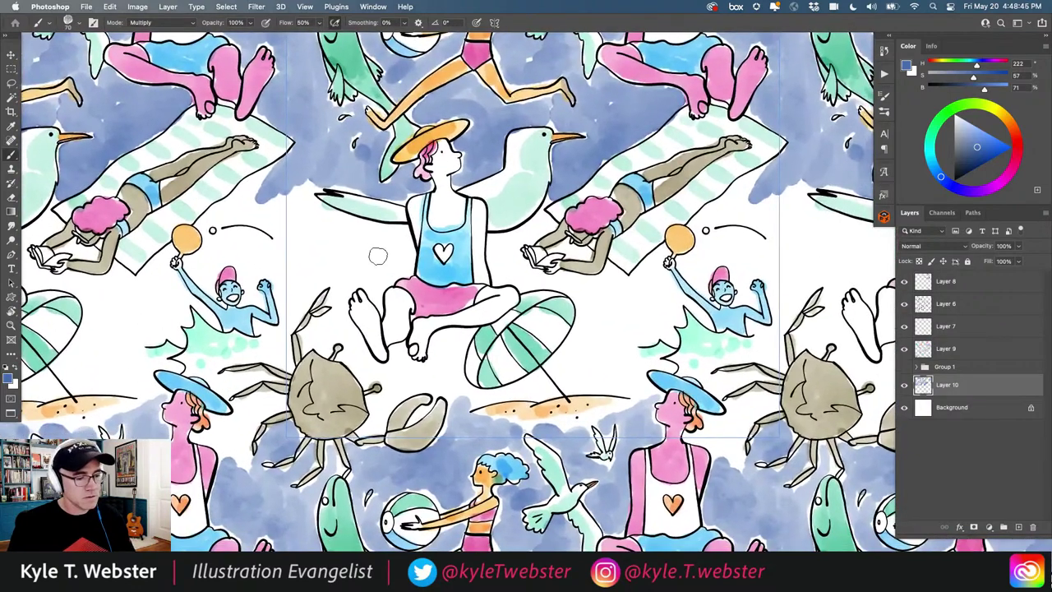
mouse_move(377, 296)
mouse_down()
mouse_move(406, 265)
mouse_move(398, 233)
mouse_move(342, 220)
mouse_move(312, 203)
mouse_move(306, 184)
mouse_move(285, 215)
mouse_move(275, 202)
mouse_move(260, 215)
mouse_move(250, 202)
mouse_move(261, 176)
mouse_move(210, 218)
mouse_move(243, 213)
mouse_move(226, 222)
mouse_move(228, 238)
mouse_move(235, 220)
mouse_move(296, 223)
mouse_move(300, 205)
mouse_move(380, 240)
mouse_move(389, 265)
mouse_move(400, 254)
mouse_move(380, 247)
mouse_move(347, 261)
mouse_move(312, 248)
mouse_move(319, 237)
mouse_move(236, 236)
mouse_move(252, 236)
mouse_move(235, 247)
mouse_move(260, 303)
mouse_move(251, 288)
mouse_move(261, 300)
mouse_move(258, 258)
mouse_move(278, 272)
mouse_move(297, 327)
mouse_move(322, 279)
mouse_move(305, 263)
mouse_move(330, 272)
mouse_move(339, 305)
mouse_move(359, 280)
mouse_up()
mouse_move(324, 327)
mouse_down()
mouse_move(348, 353)
mouse_move(365, 378)
mouse_move(364, 359)
mouse_move(390, 377)
mouse_move(364, 429)
mouse_move(454, 336)
mouse_move(452, 365)
mouse_move(410, 389)
mouse_move(436, 391)
mouse_move(422, 413)
mouse_move(440, 376)
mouse_move(455, 399)
mouse_move(457, 359)
mouse_move(478, 400)
mouse_move(529, 390)
mouse_move(489, 397)
mouse_move(520, 383)
mouse_move(540, 393)
mouse_move(572, 349)
mouse_move(588, 370)
mouse_move(559, 370)
mouse_move(579, 339)
mouse_move(596, 361)
mouse_move(577, 384)
mouse_up()
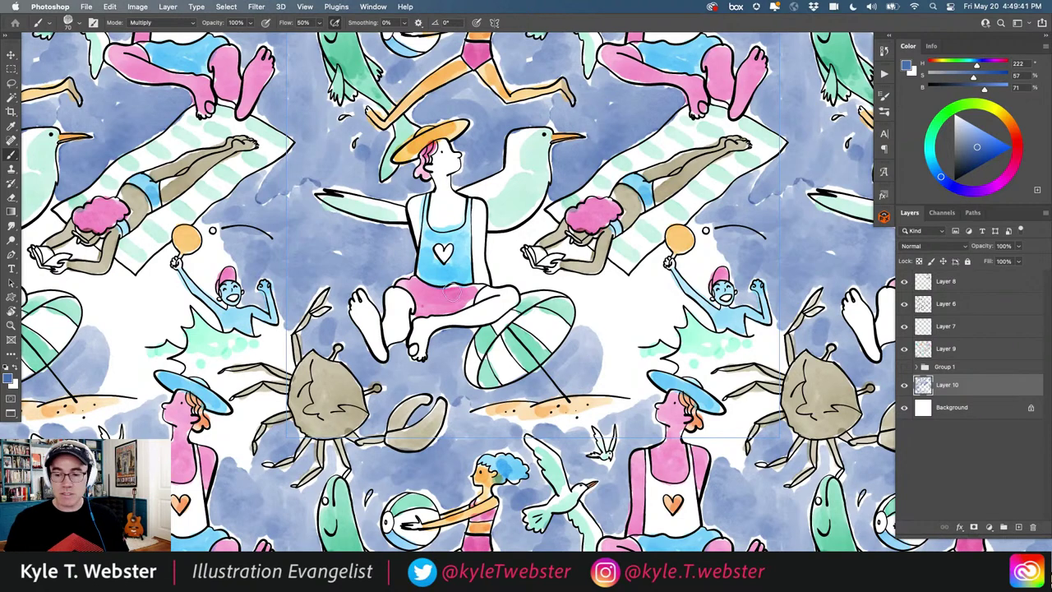
- Fill the white gap between the umbrella, its sand mound and the reading sunbather with the same blue
scroll(454, 293, right, 5)
scroll(453, 292, down, 2)
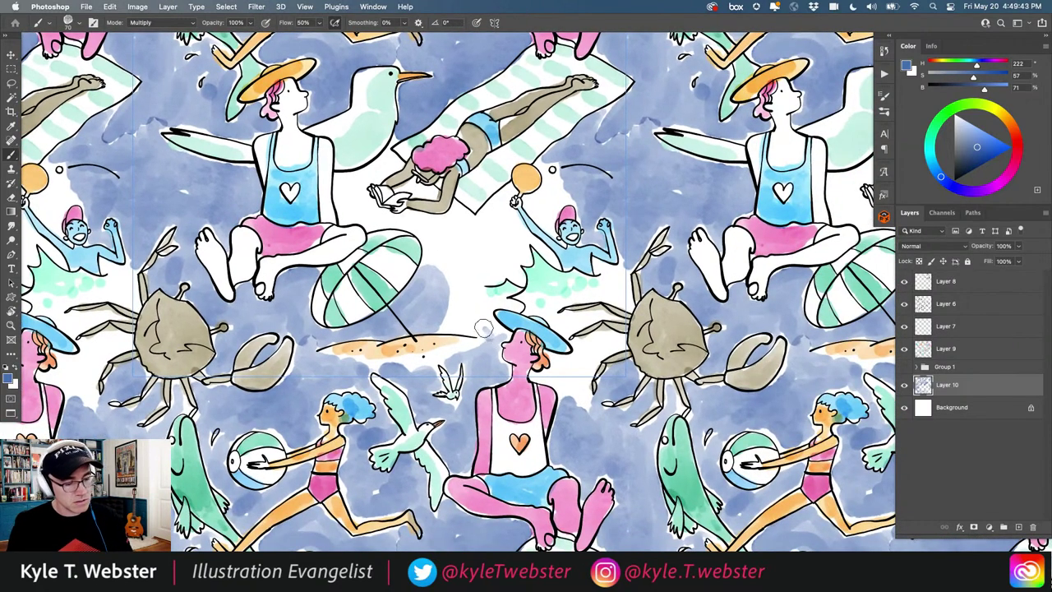
mouse_move(484, 329)
mouse_down()
mouse_move(448, 328)
mouse_move(460, 328)
mouse_move(454, 305)
mouse_move(447, 320)
mouse_move(463, 315)
mouse_move(456, 284)
mouse_up()
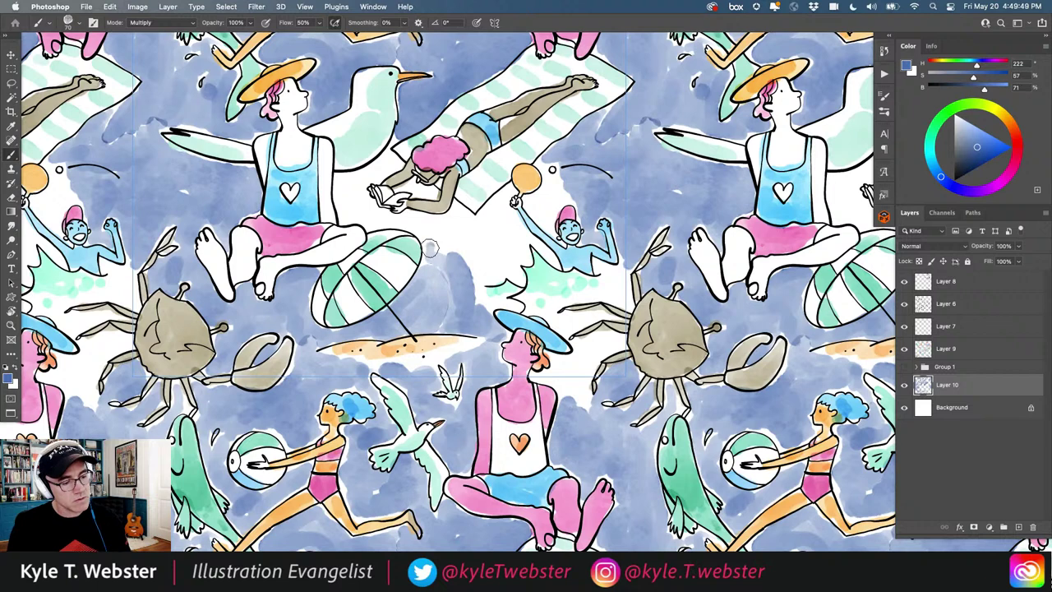
mouse_move(429, 247)
mouse_down()
mouse_move(444, 238)
mouse_move(427, 236)
mouse_up()
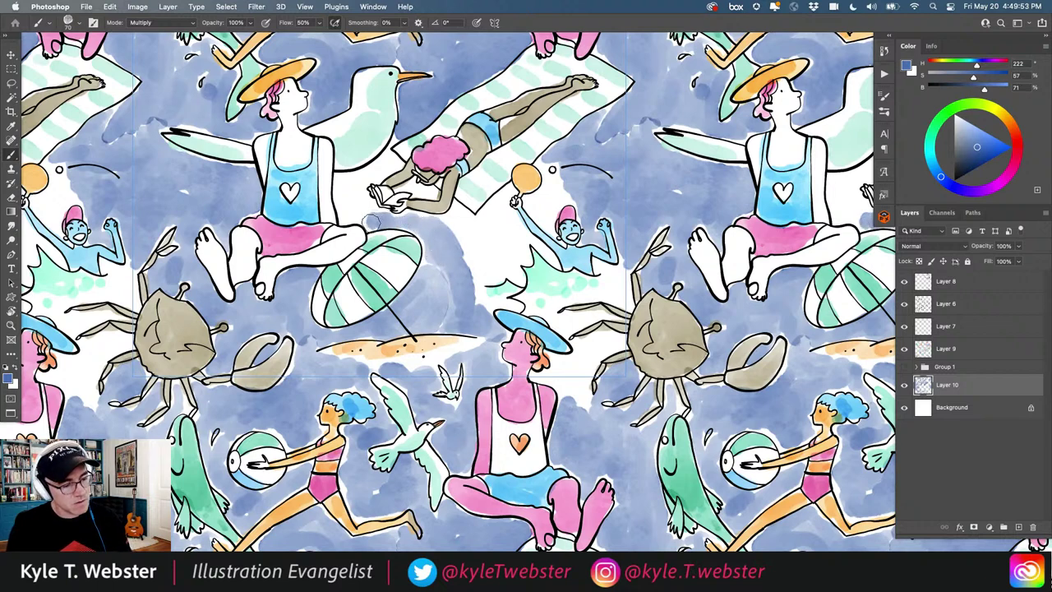
mouse_move(371, 220)
mouse_down()
mouse_move(347, 212)
mouse_move(340, 194)
mouse_move(366, 201)
mouse_move(358, 194)
mouse_move(380, 165)
mouse_move(370, 172)
mouse_up()
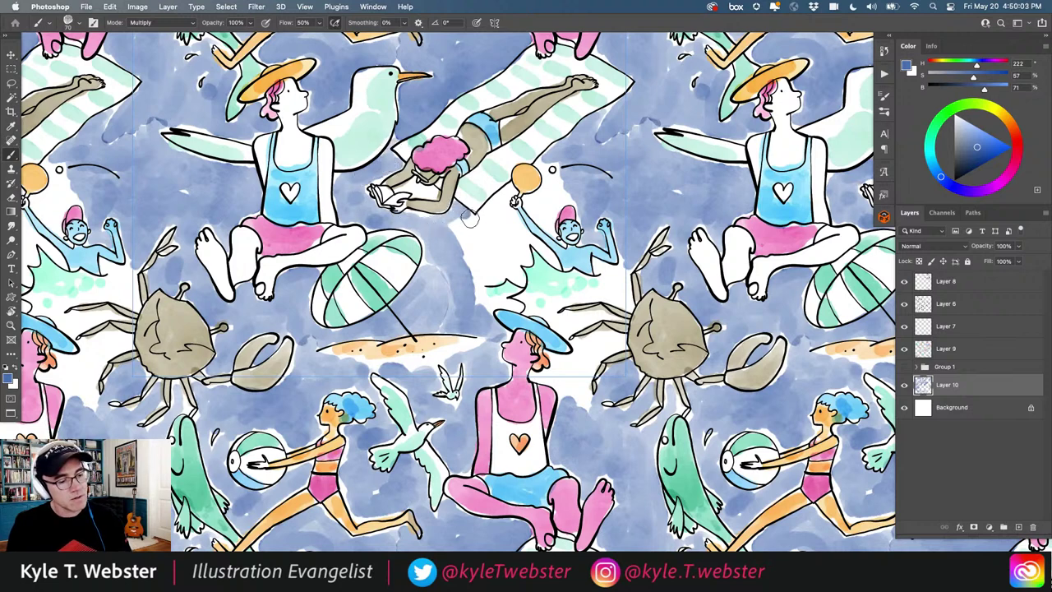
- Paint the remaining white background blue between the towel, the paddle-waving swimmer, the green splash, the crab and the blue-hatted figure
mouse_move(469, 218)
mouse_down()
mouse_move(465, 242)
mouse_move(483, 275)
mouse_up()
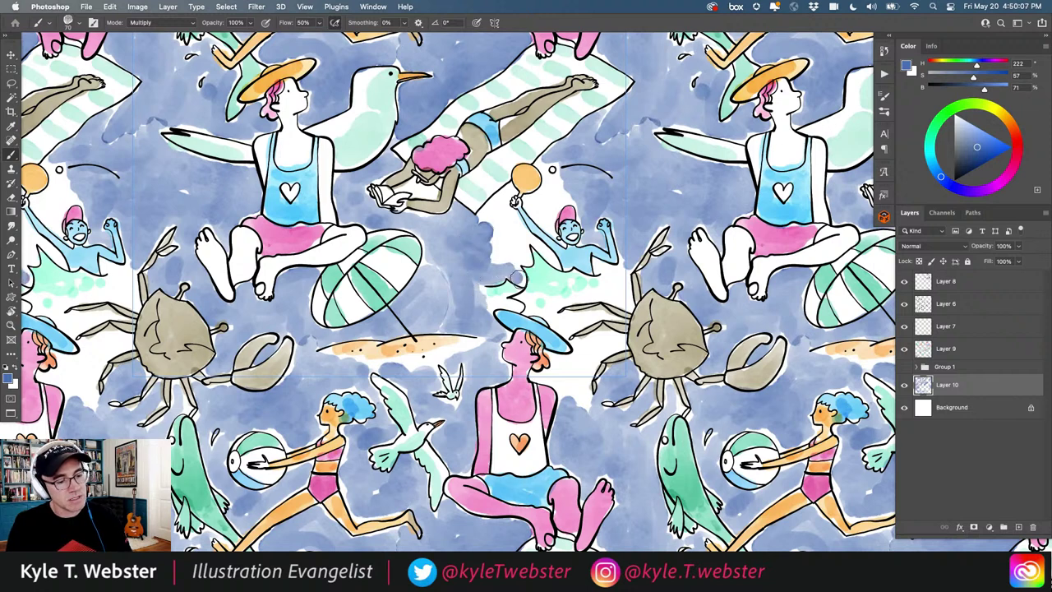
mouse_move(507, 261)
mouse_down()
mouse_move(513, 238)
mouse_move(493, 262)
mouse_move(501, 219)
mouse_move(497, 202)
mouse_move(488, 209)
mouse_move(504, 188)
mouse_up()
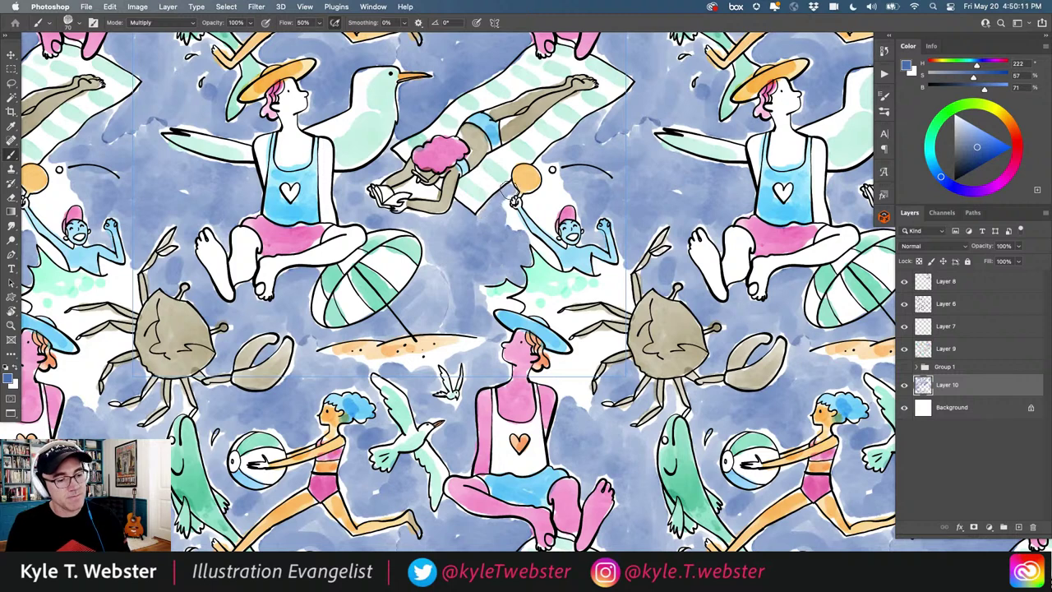
mouse_move(519, 226)
mouse_down()
mouse_move(559, 257)
mouse_move(564, 197)
mouse_move(549, 216)
mouse_move(530, 205)
mouse_move(557, 189)
mouse_up()
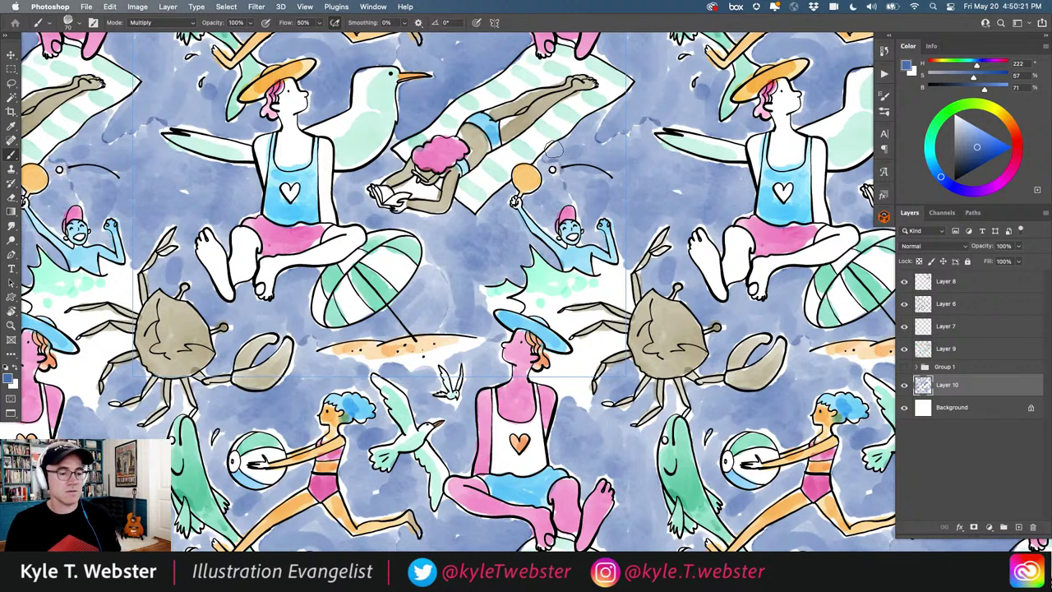
mouse_move(595, 266)
mouse_down()
mouse_move(623, 262)
mouse_move(624, 296)
mouse_move(606, 273)
mouse_move(625, 302)
mouse_up()
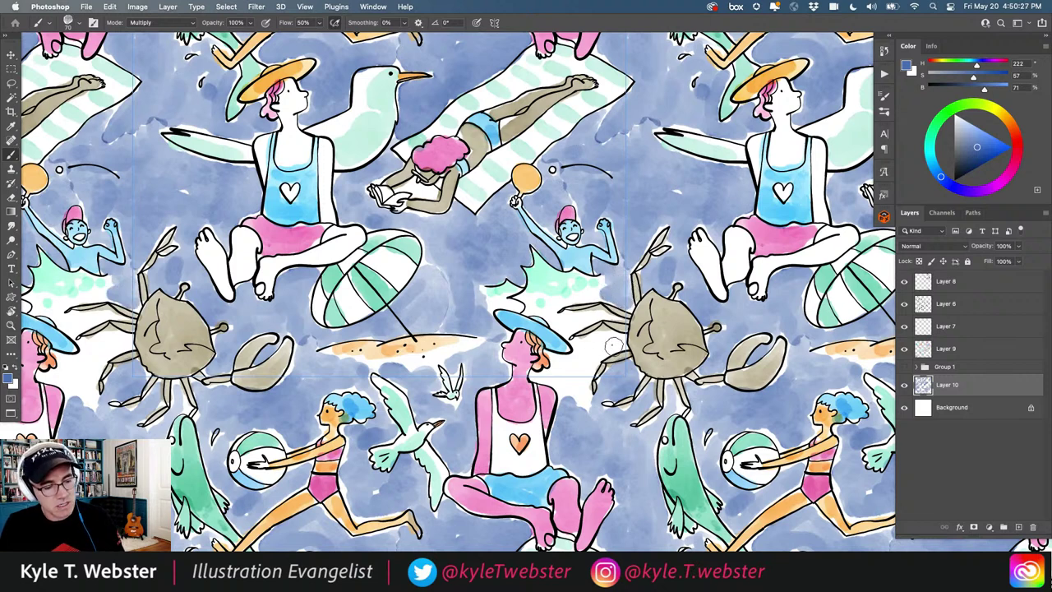
mouse_move(613, 345)
mouse_down()
mouse_move(594, 351)
mouse_move(565, 329)
mouse_move(605, 314)
mouse_move(561, 326)
mouse_move(551, 309)
mouse_move(587, 370)
mouse_move(594, 358)
mouse_move(586, 399)
mouse_move(572, 383)
mouse_move(565, 395)
mouse_move(536, 367)
mouse_move(546, 377)
mouse_move(582, 346)
mouse_up()
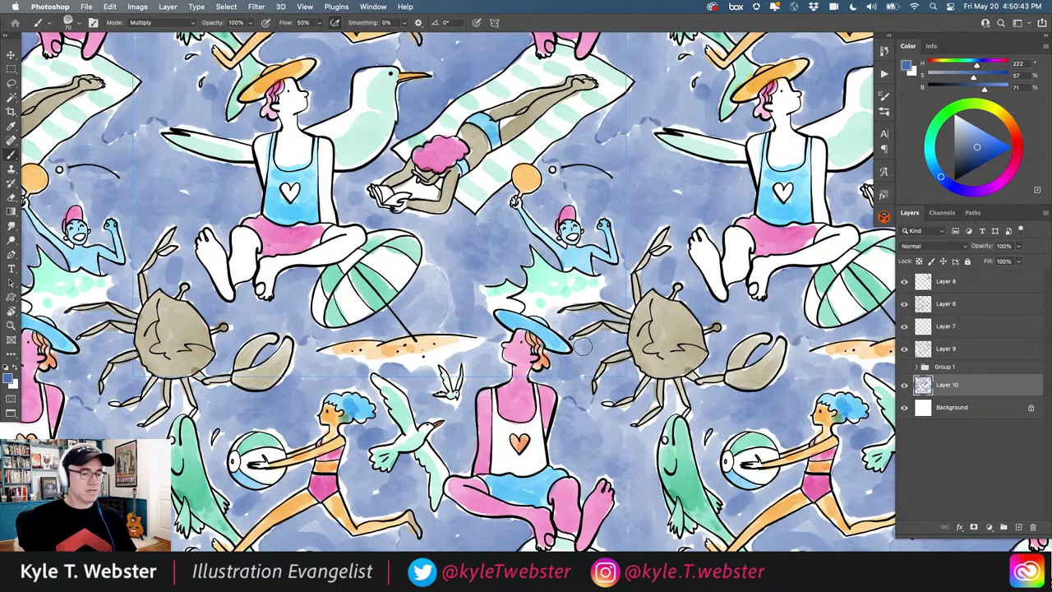
right_click(582, 347)
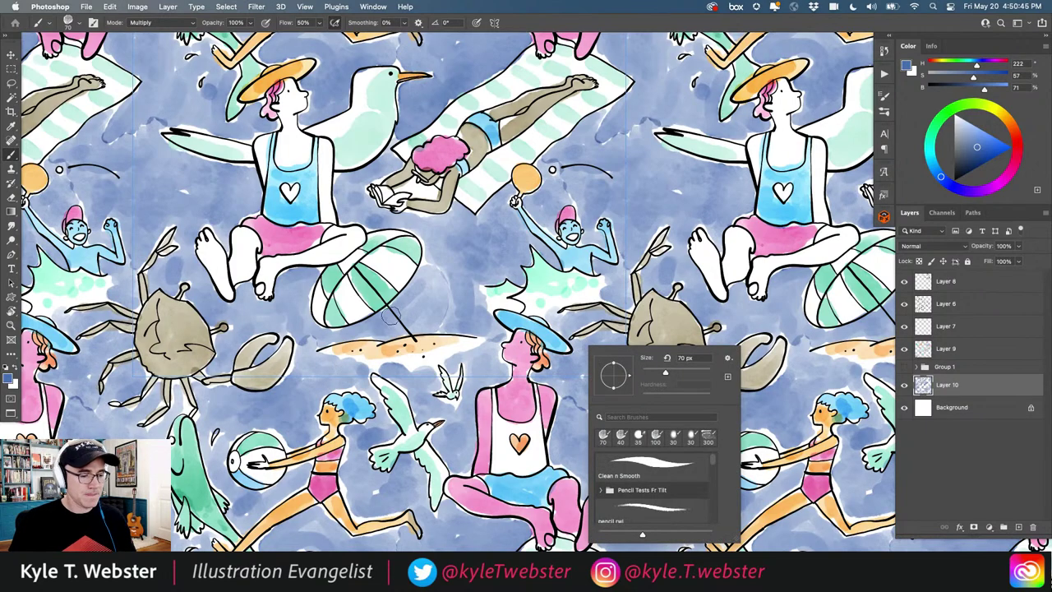
click(486, 299)
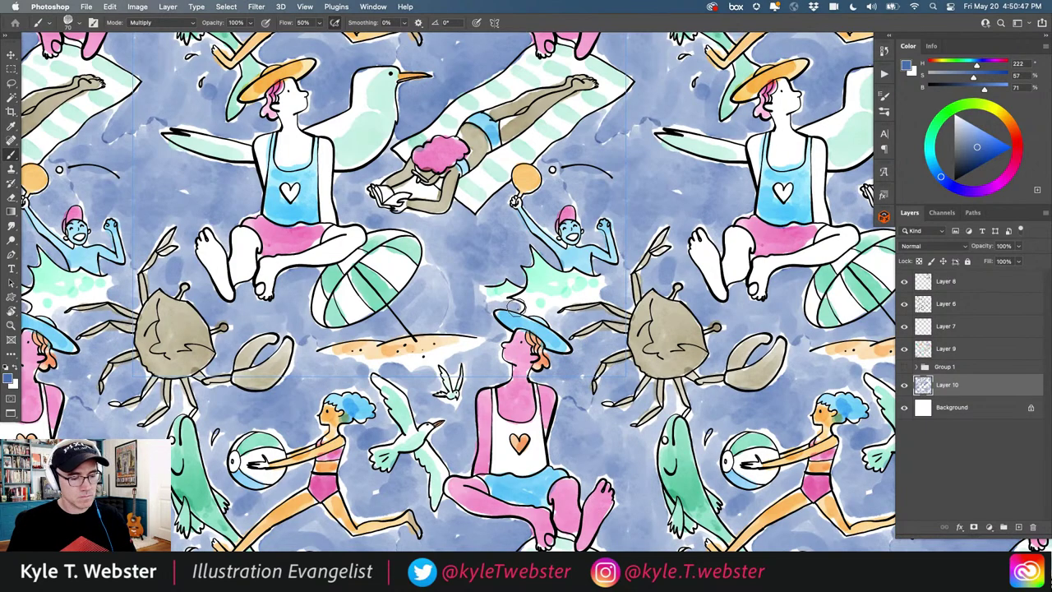
- Duplicate the blue background layer, Layer 10, twice and set the topmost copy's blend mode to Multiply
drag(382, 356, 318, 389)
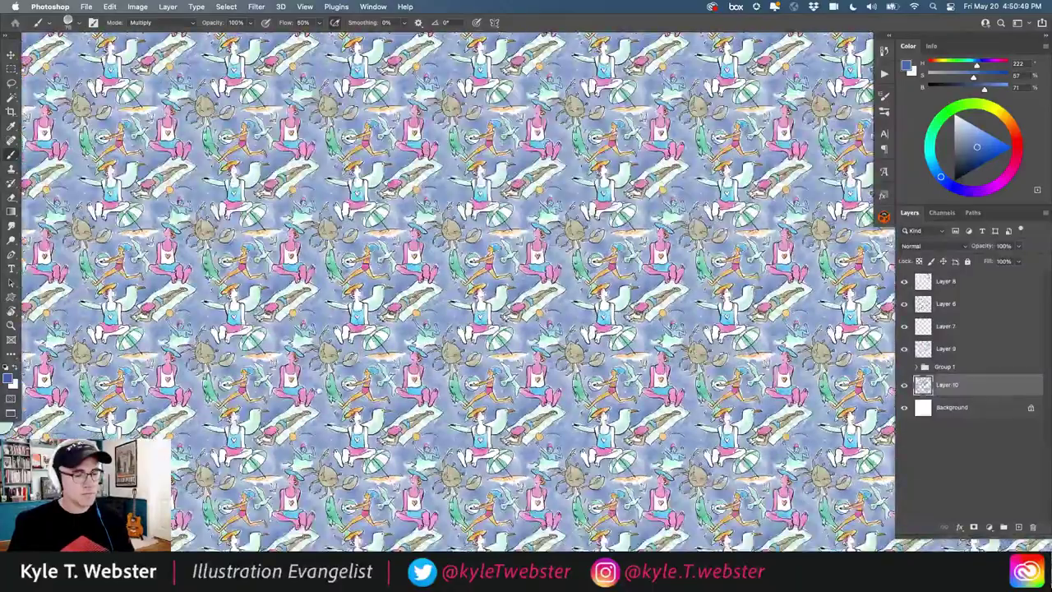
mouse_move(405, 382)
mouse_down()
mouse_move(387, 386)
mouse_move(417, 359)
mouse_move(413, 367)
mouse_up()
scroll(408, 362, up, 3)
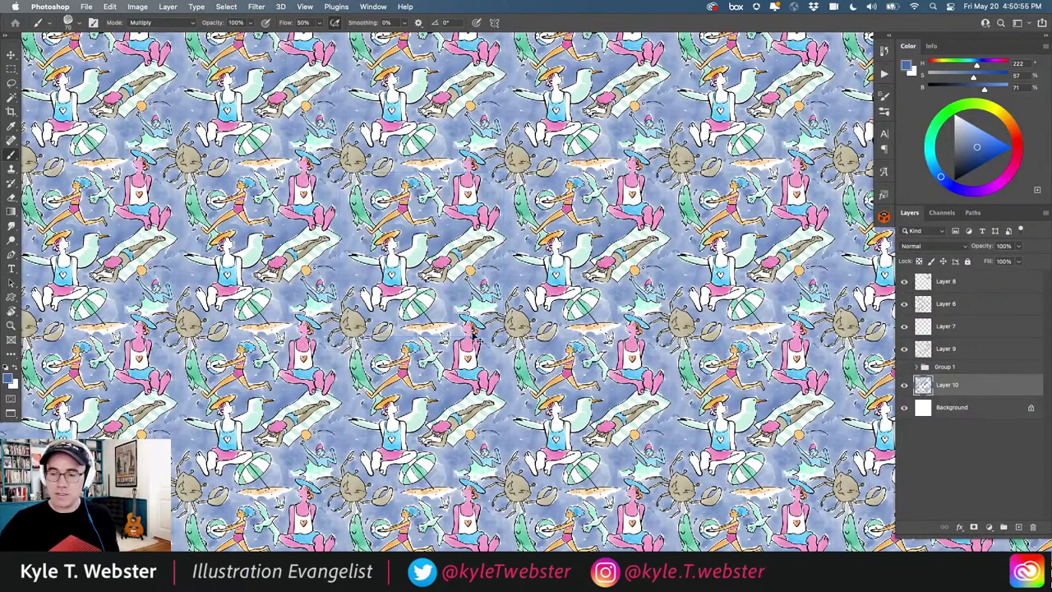
key(super+j)
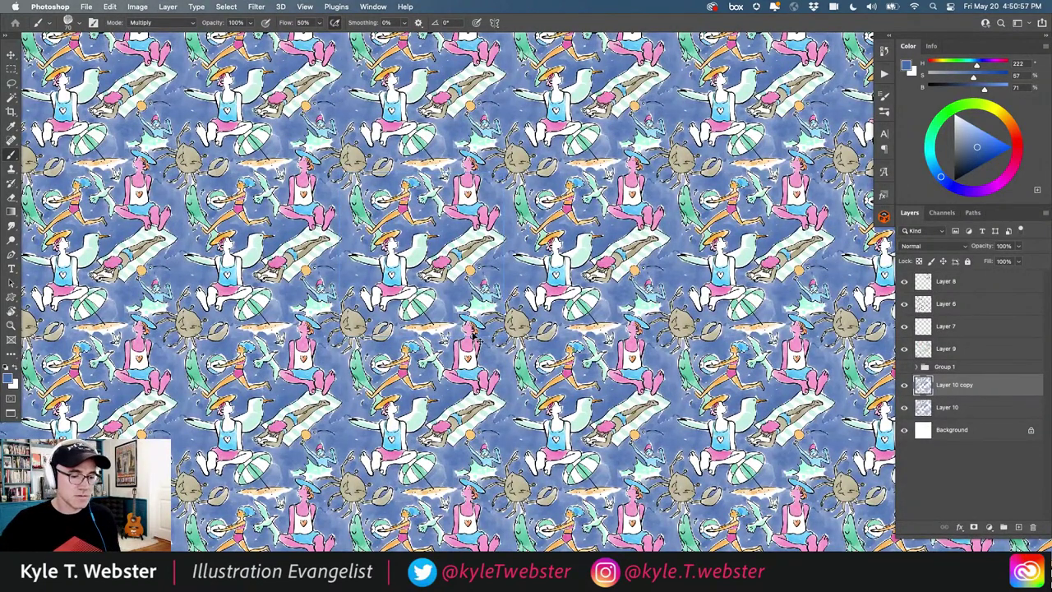
key(super+j)
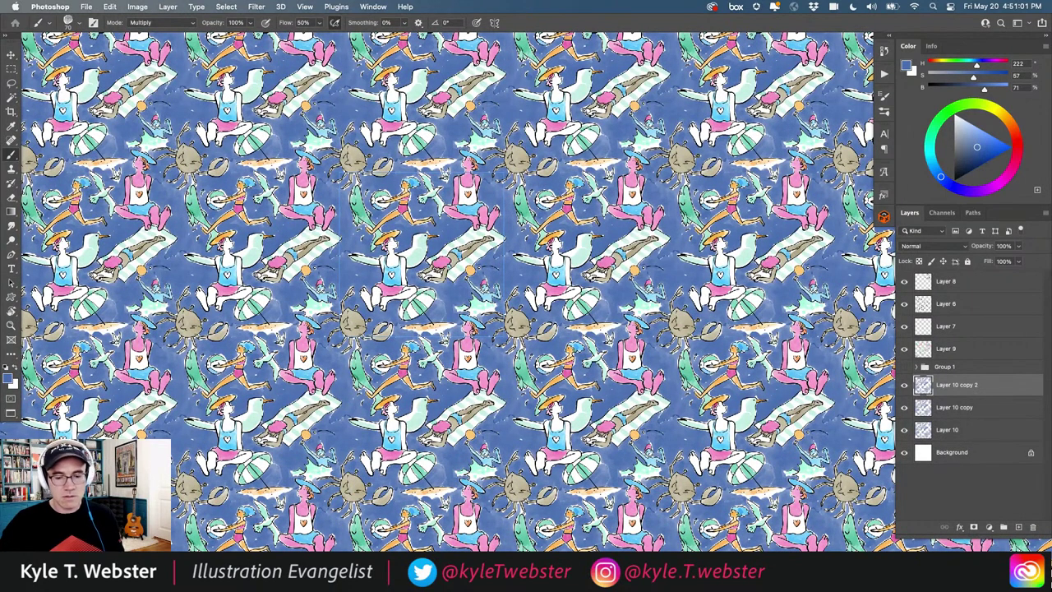
click(907, 247)
click(906, 283)
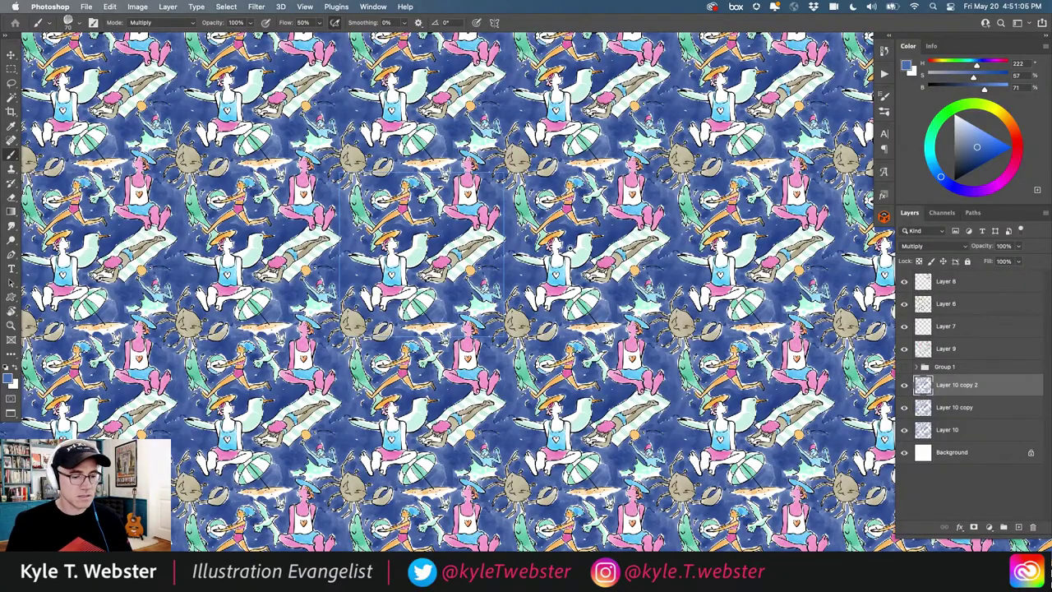
- Examine the darkened blue background up close and across many repeats of the pattern
key(super+=)
key(super+=)
key(super+=)
drag(512, 321, 329, 294)
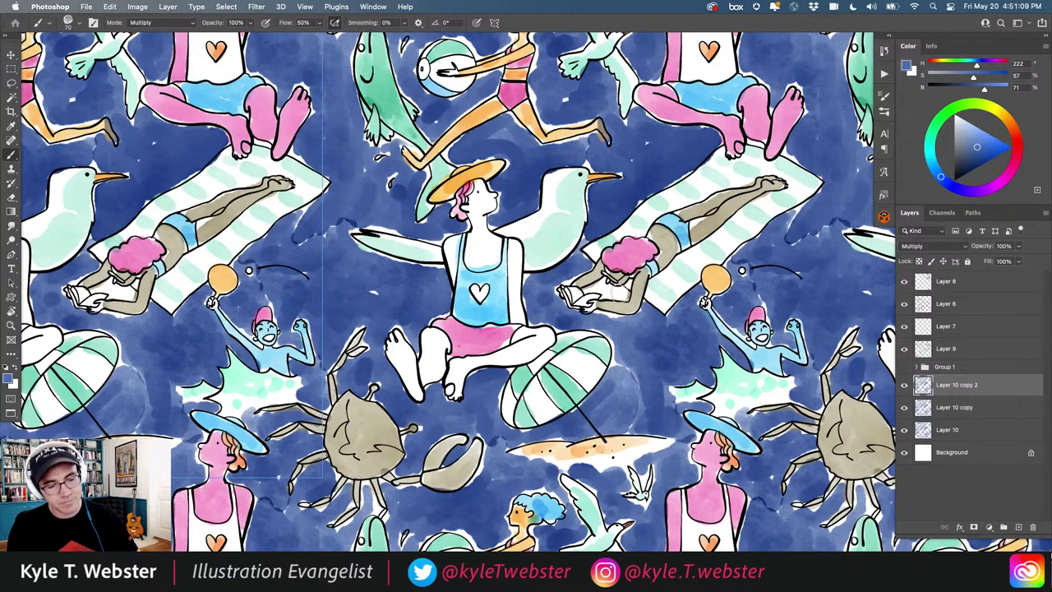
drag(623, 295, 594, 287)
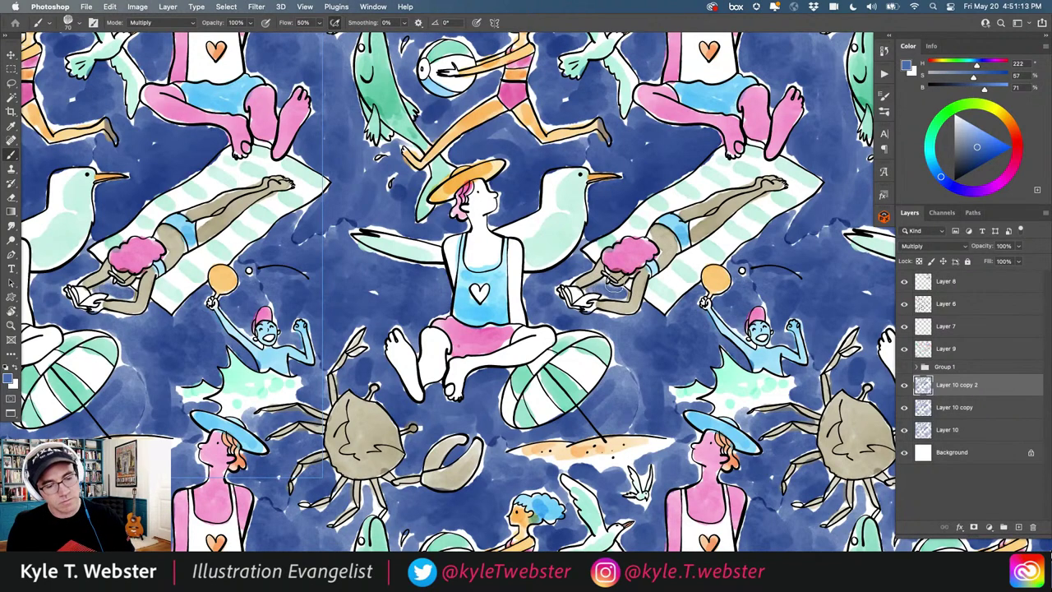
scroll(352, 405, down, 2)
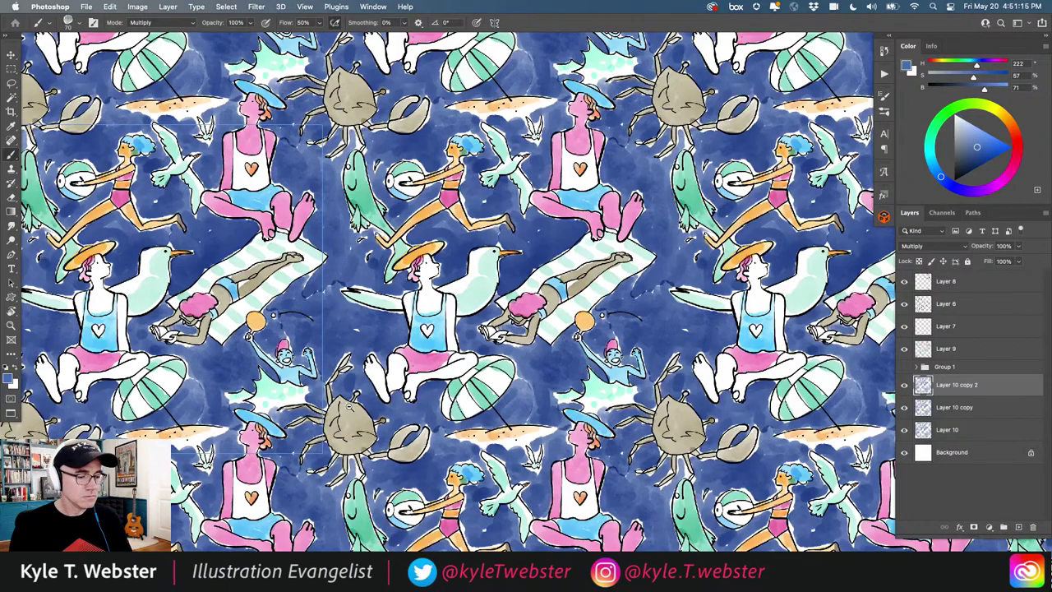
scroll(350, 407, down, 2)
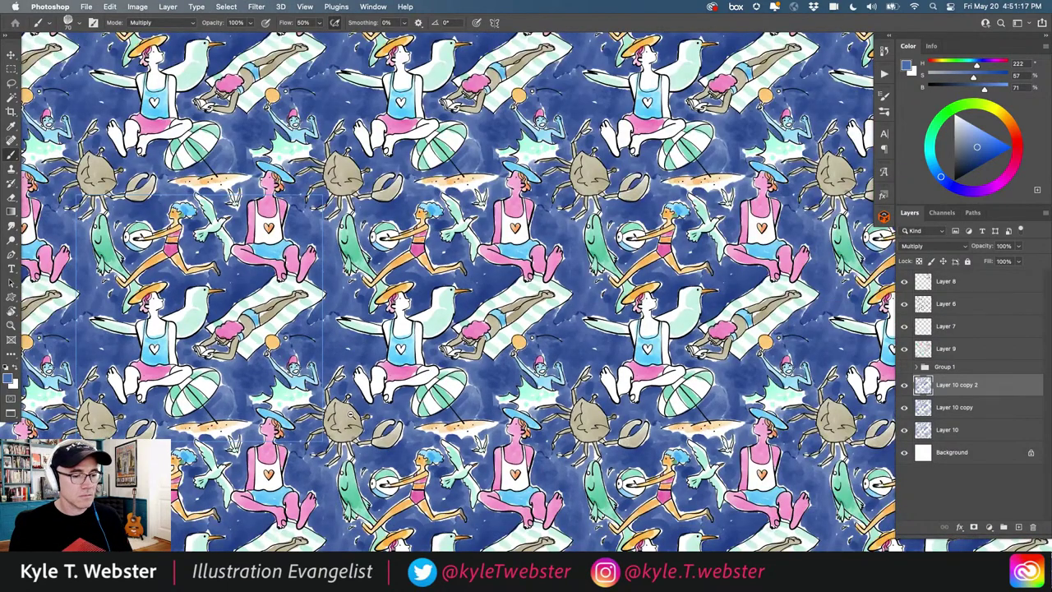
scroll(349, 412, down, 3)
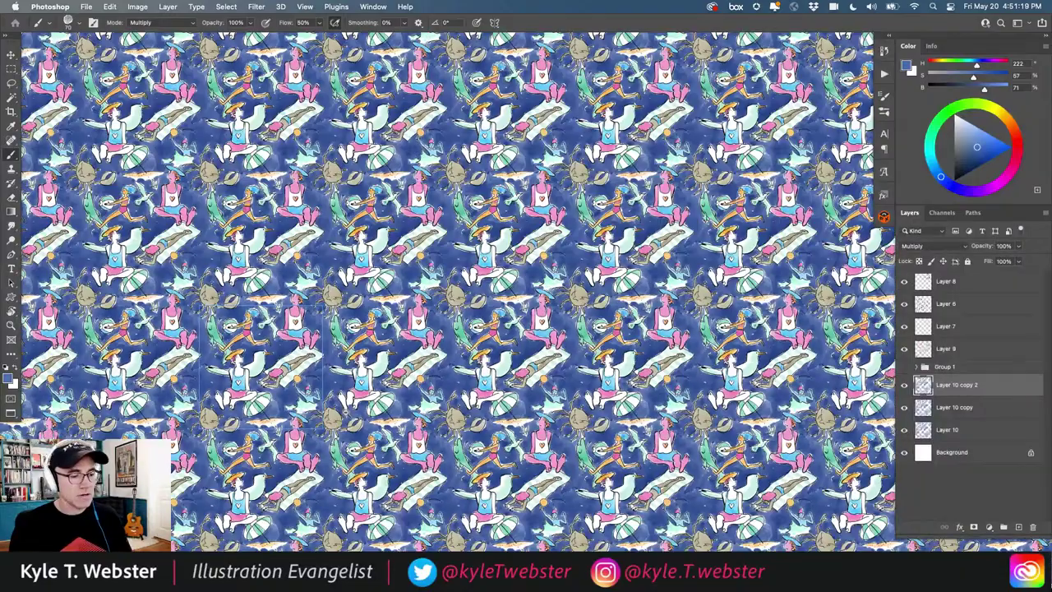
scroll(332, 413, up, 5)
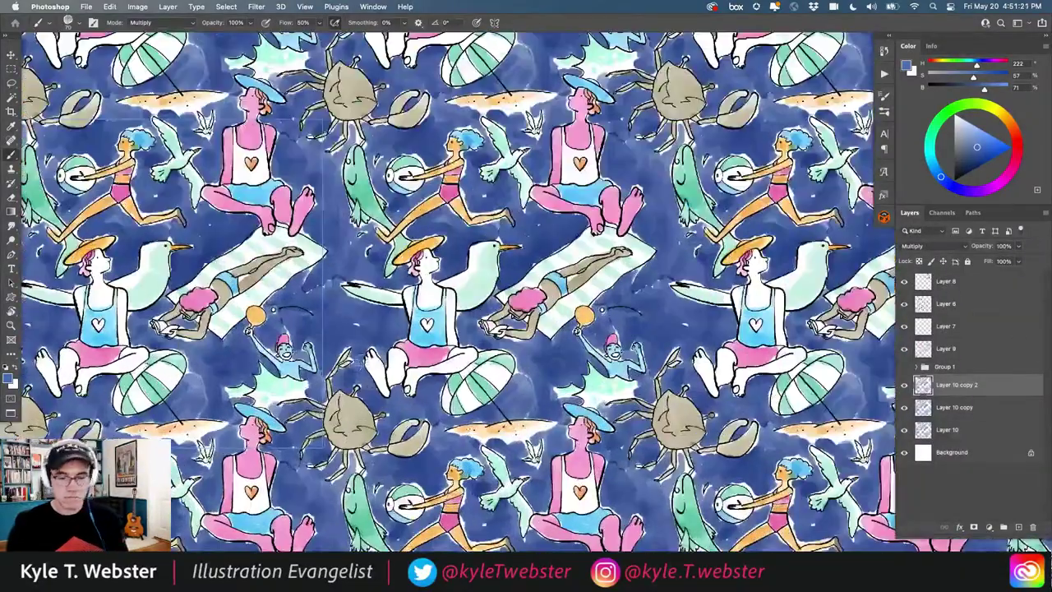
- Group the three blue background layers and compare the pattern with the group hidden and shown
shift+click(922, 422)
key(super+g)
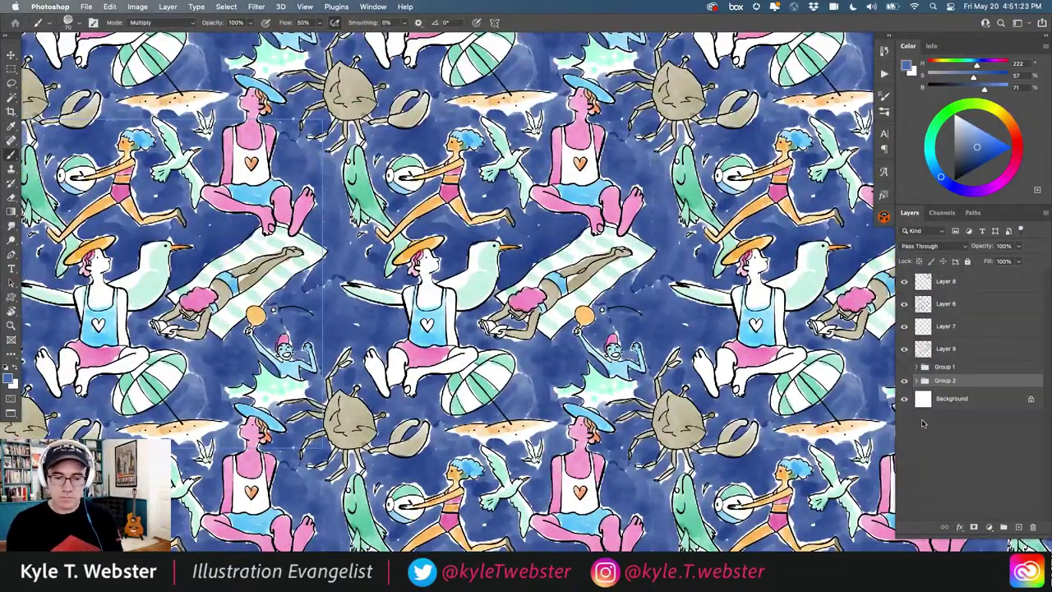
click(905, 381)
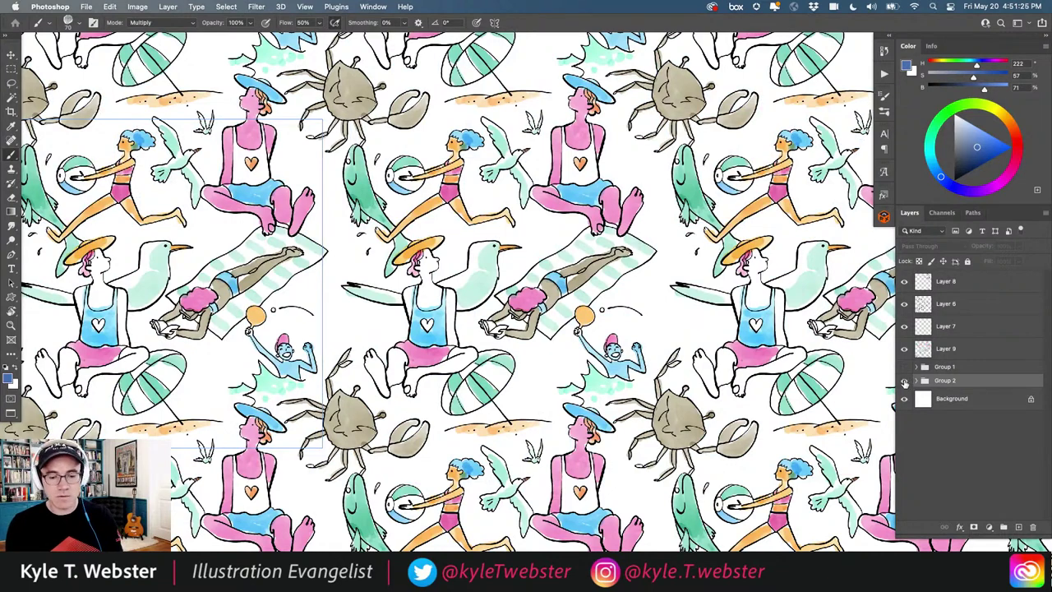
click(905, 382)
- Duplicate the blue background group, hide the original Group 2 and merge the copy into a single layer
key(super+j)
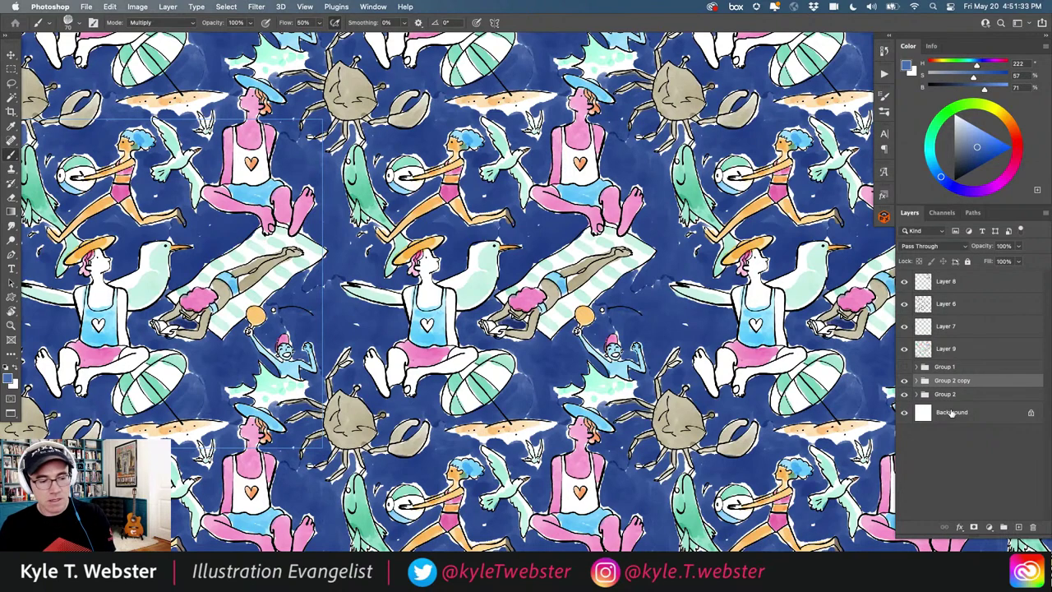
click(904, 394)
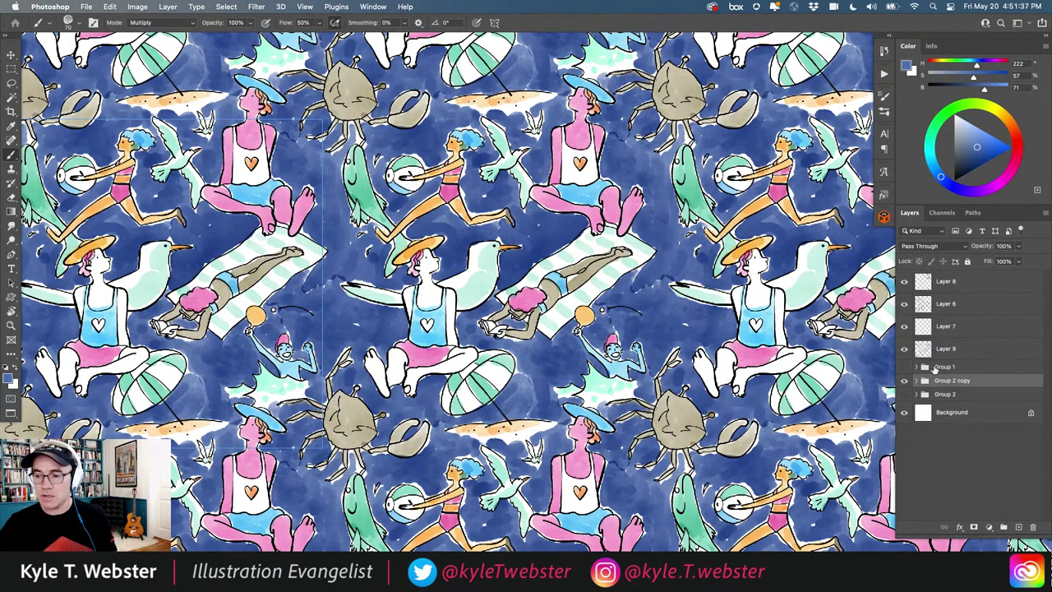
key(super+e)
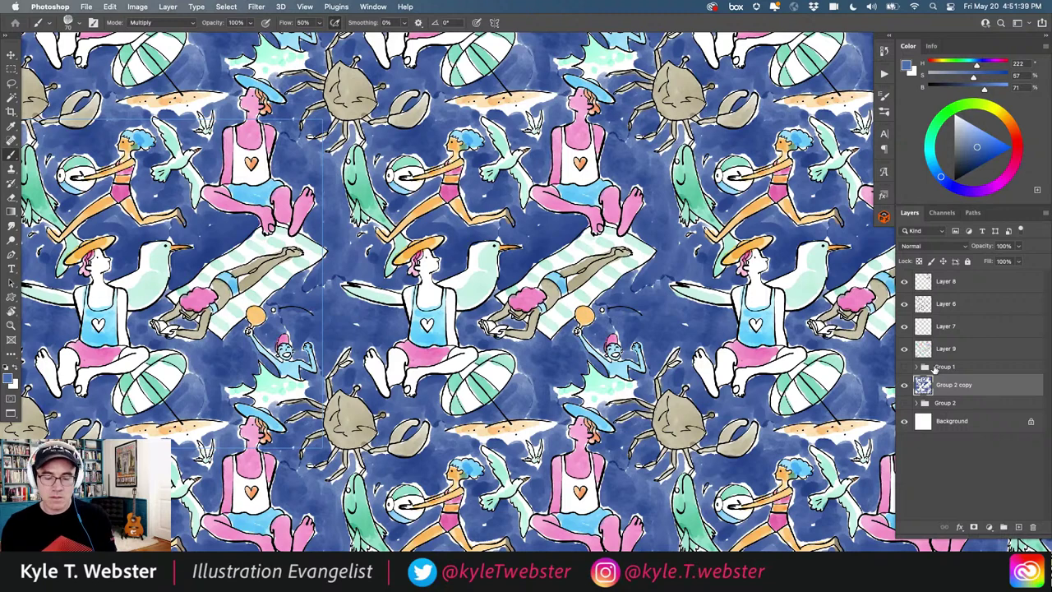
- Recolor the merged background purple with Hue/Saturation at Hue +43, Saturation +27 and Lightness +40, and review the repeat
key(super+u)
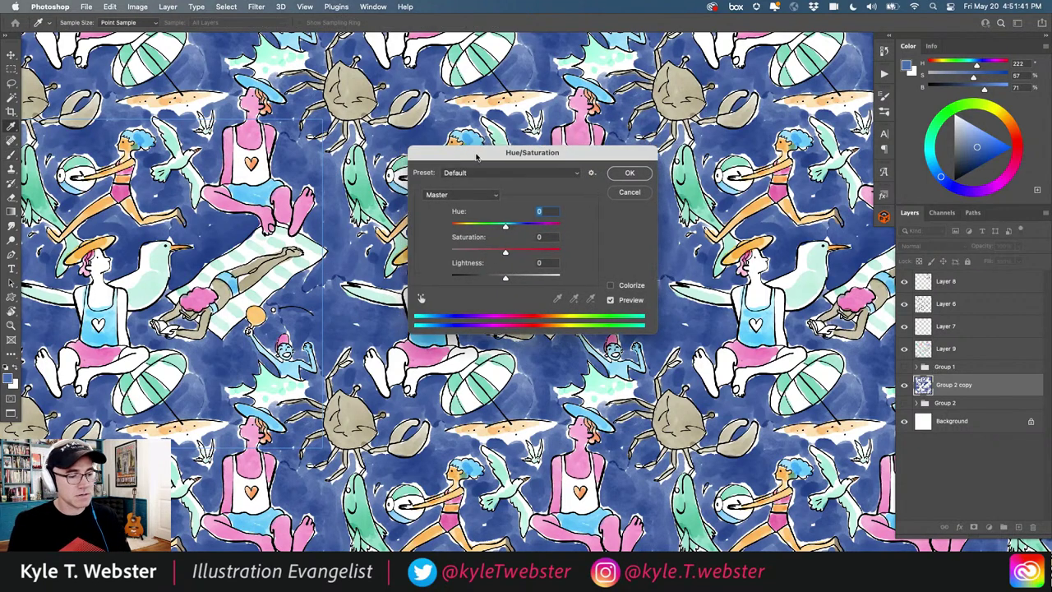
drag(585, 338, 609, 385)
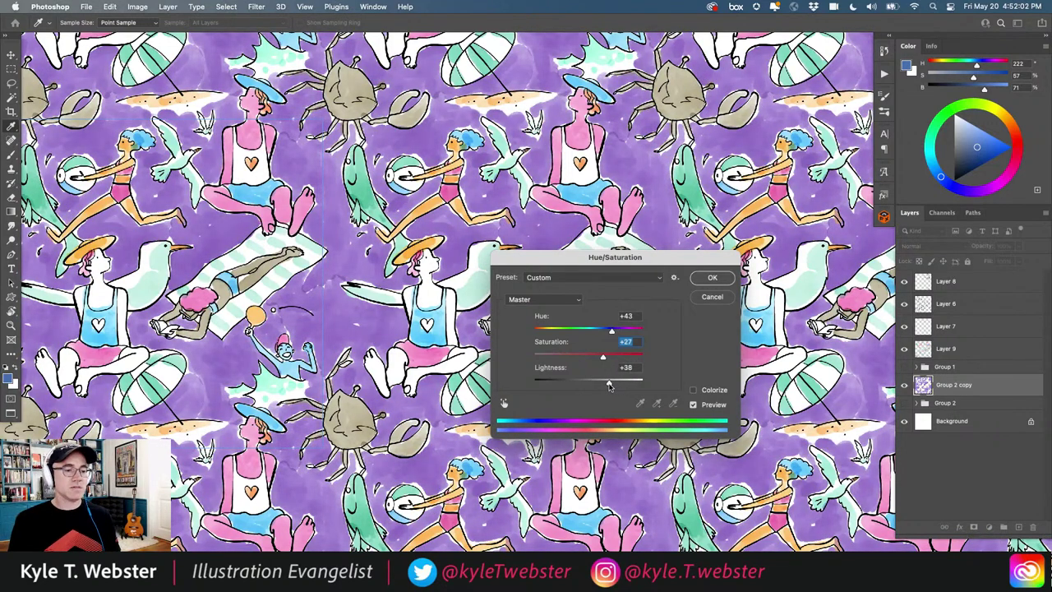
click(706, 276)
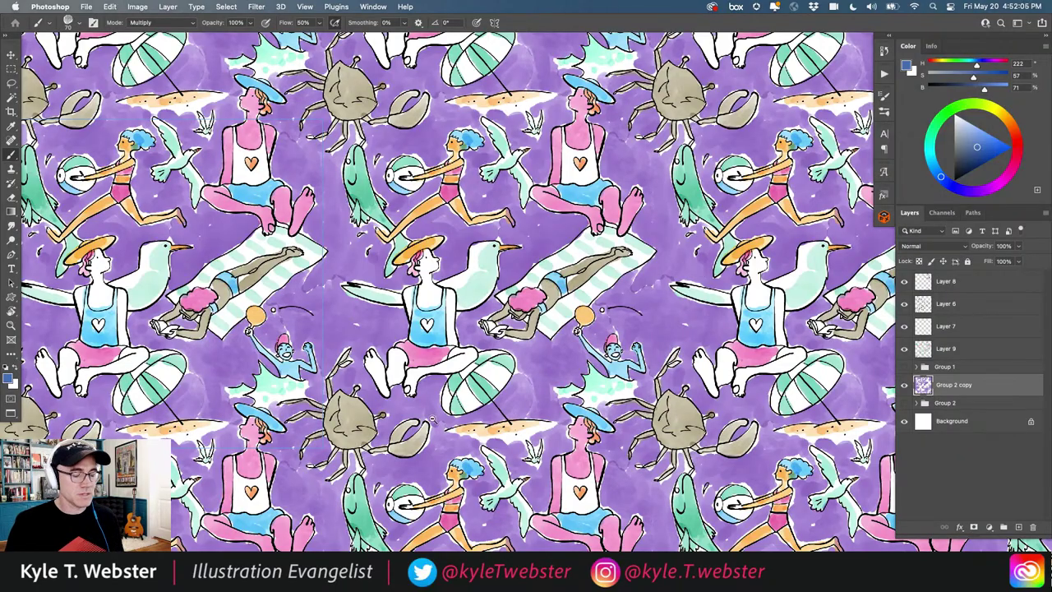
key(super+minus)
drag(427, 418, 469, 329)
key(super+plus)
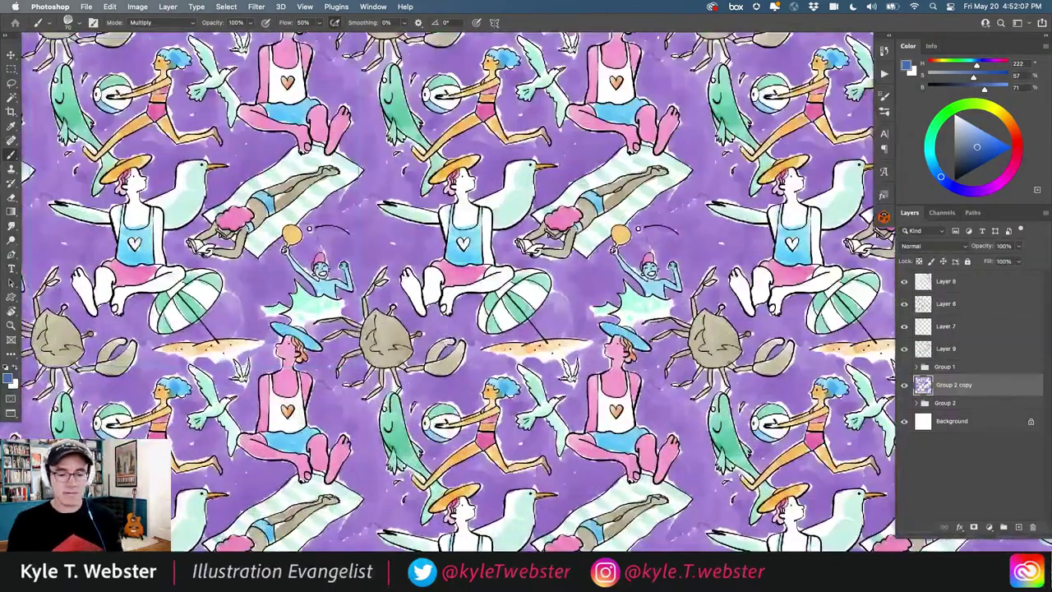
- Swap the purple background for the blue Group 2, then duplicate that group at 50% opacity and review the repeat
click(904, 385)
click(904, 403)
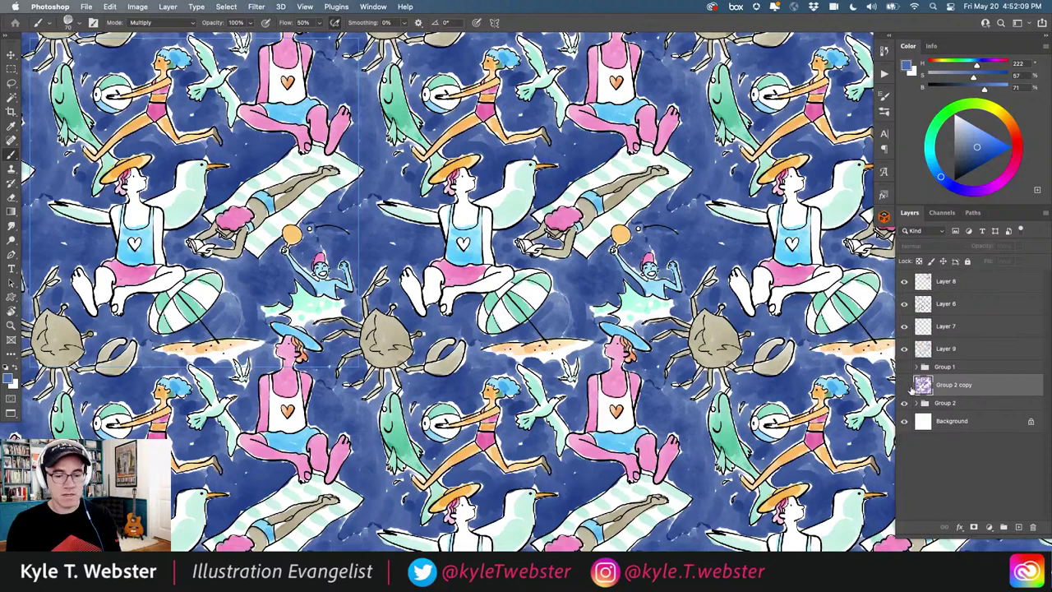
click(922, 398)
key(super+j)
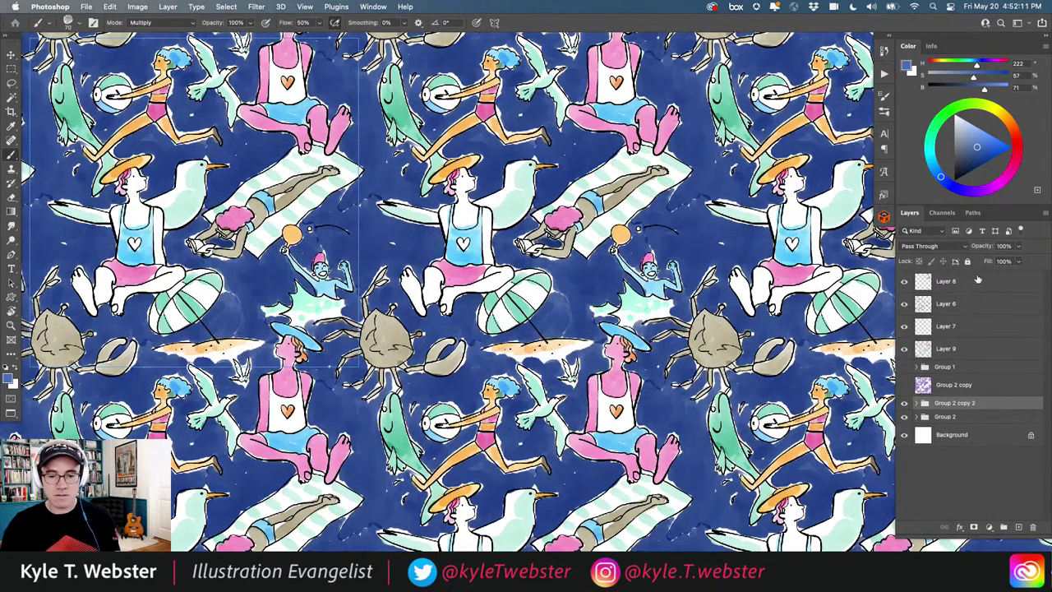
click(1006, 246)
text(50)
key(Return)
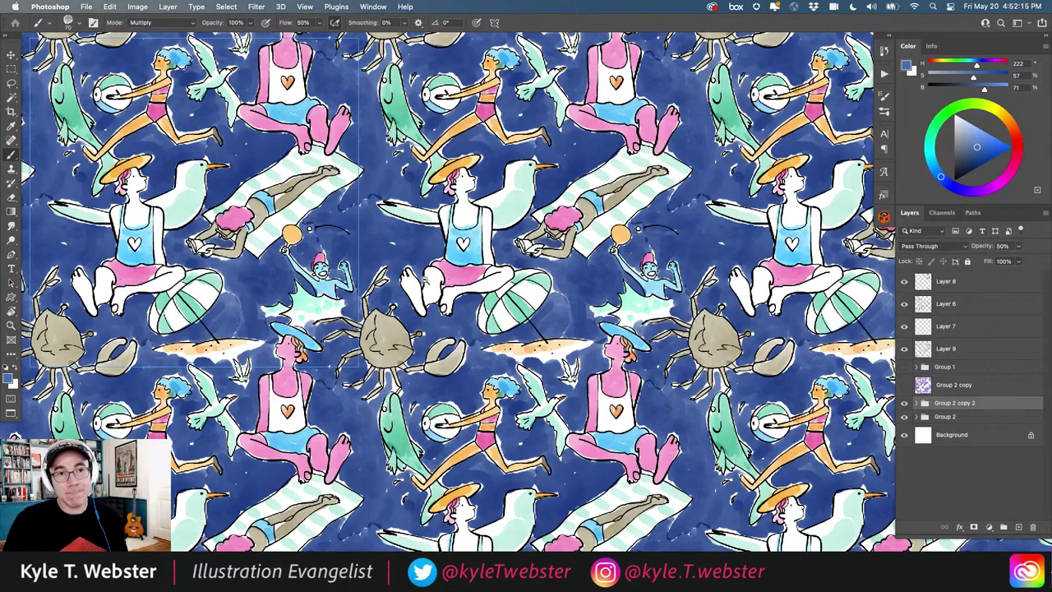
key(super+minus)
drag(463, 276, 416, 309)
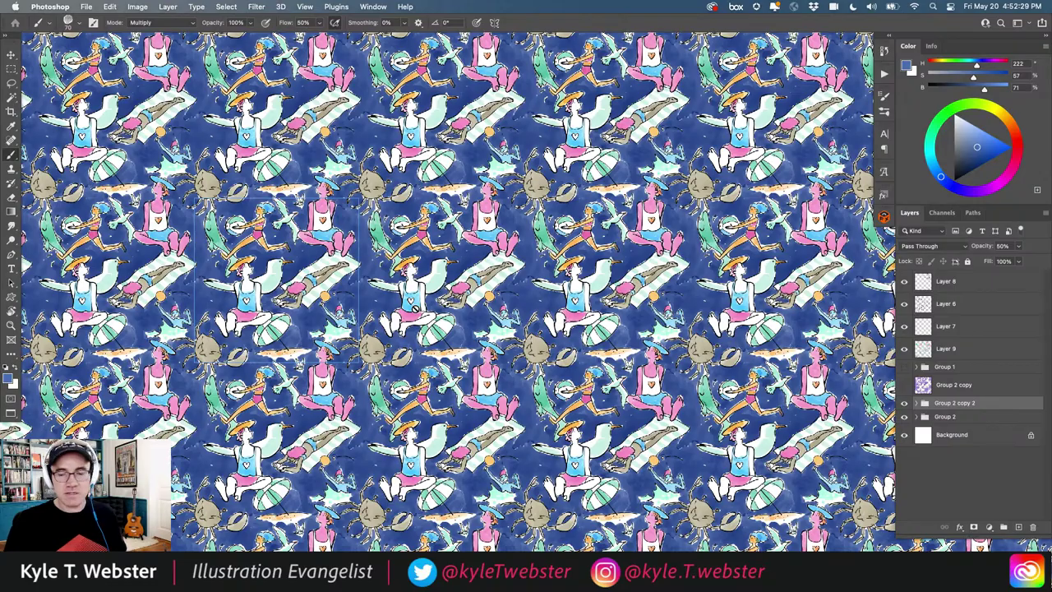
key(super+plus)
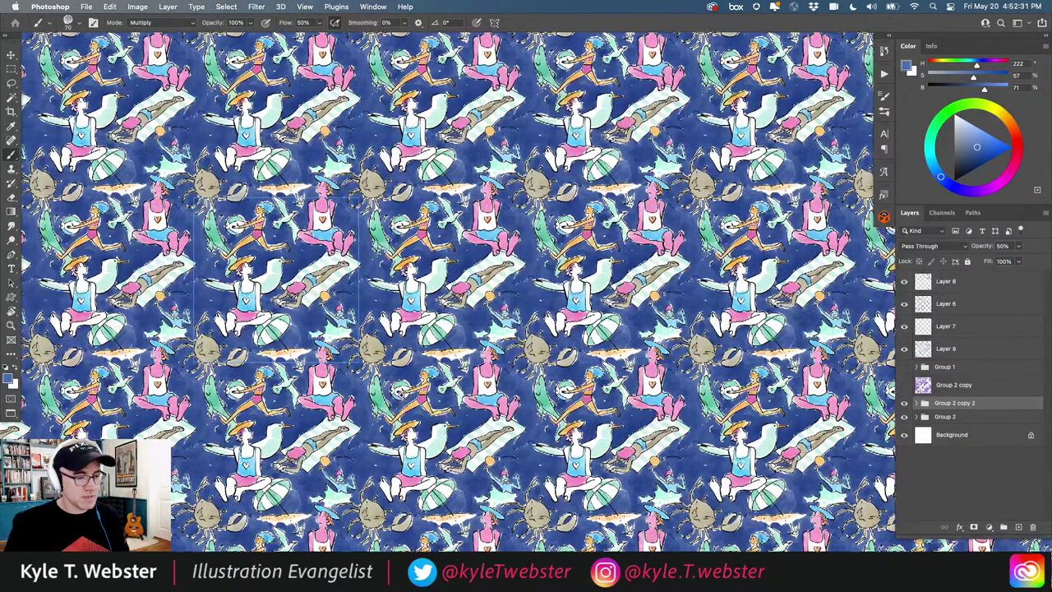
key(super+equal)
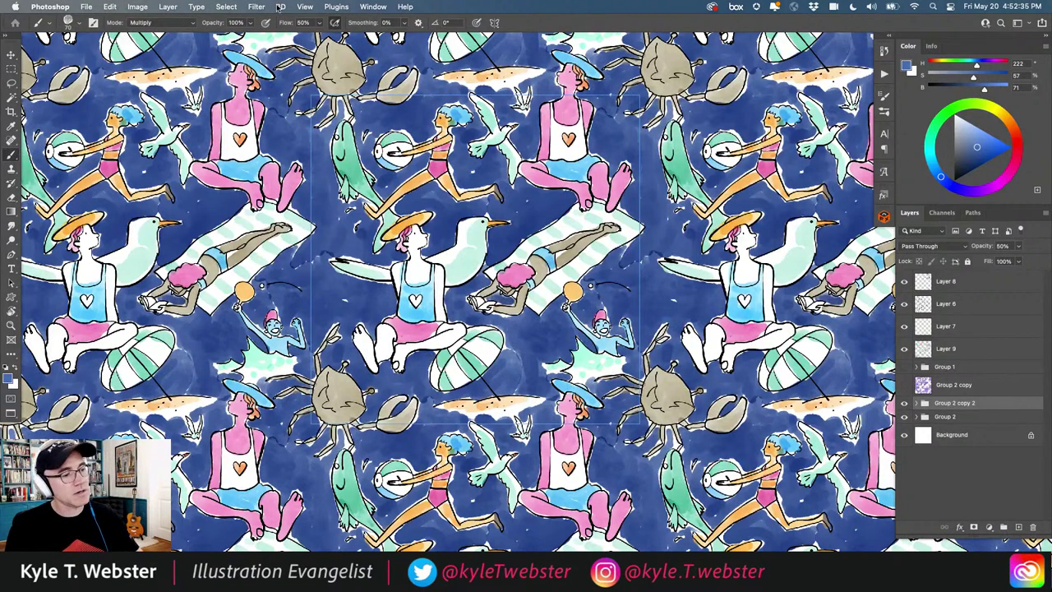
- Turn off Pattern Preview and define the blue tile as a pattern named "beach 01"
click(306, 6)
click(299, 186)
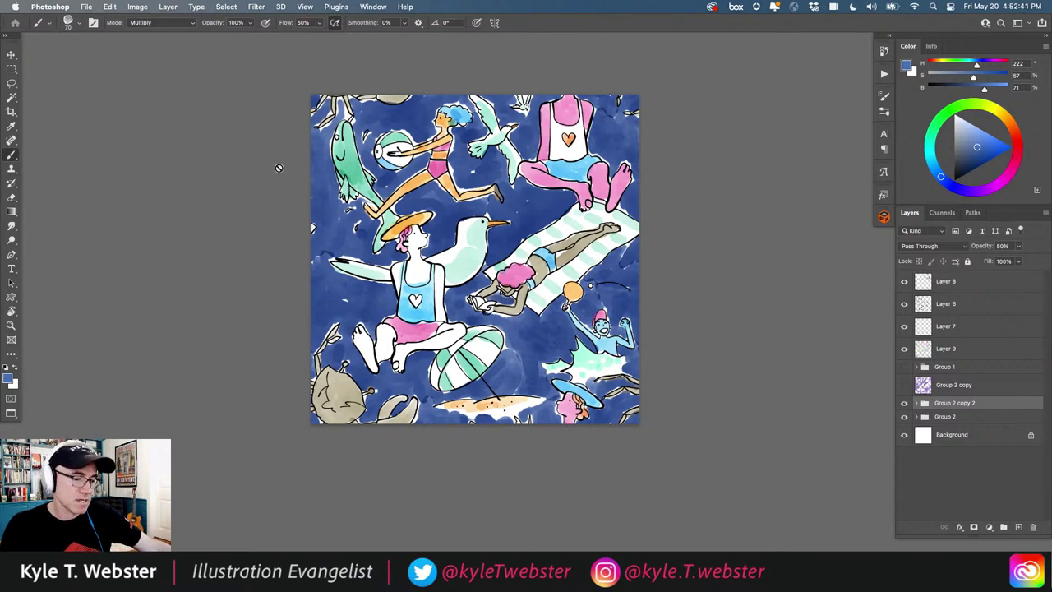
click(110, 6)
click(129, 303)
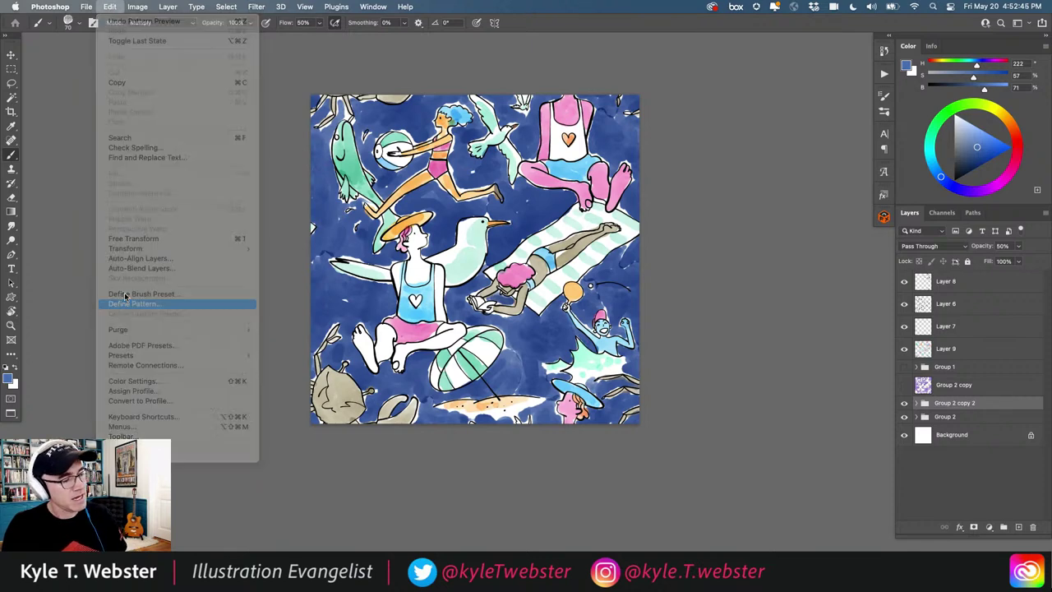
text(beach 01)
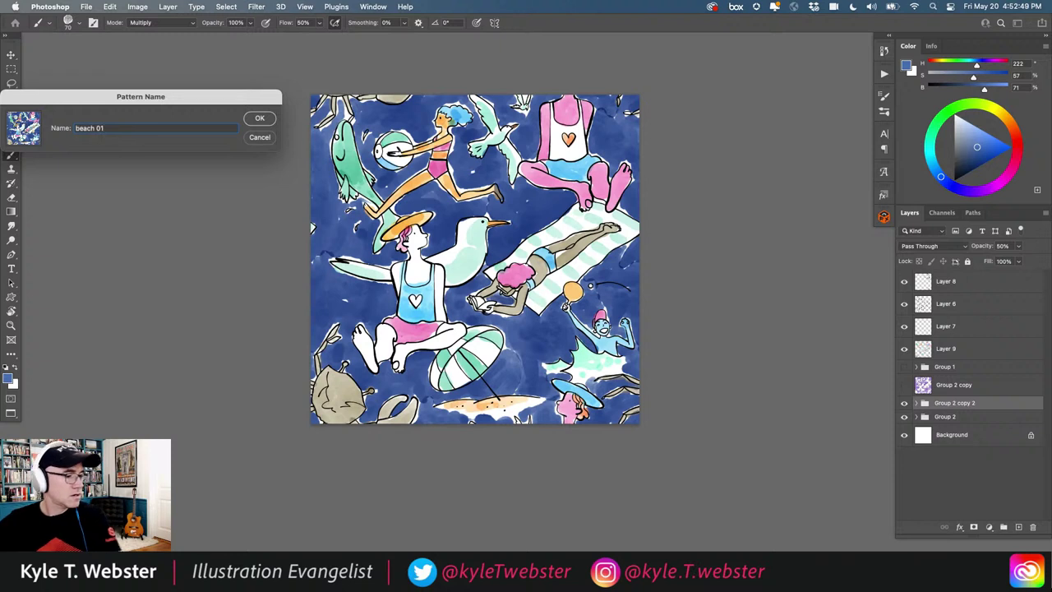
key(Return)
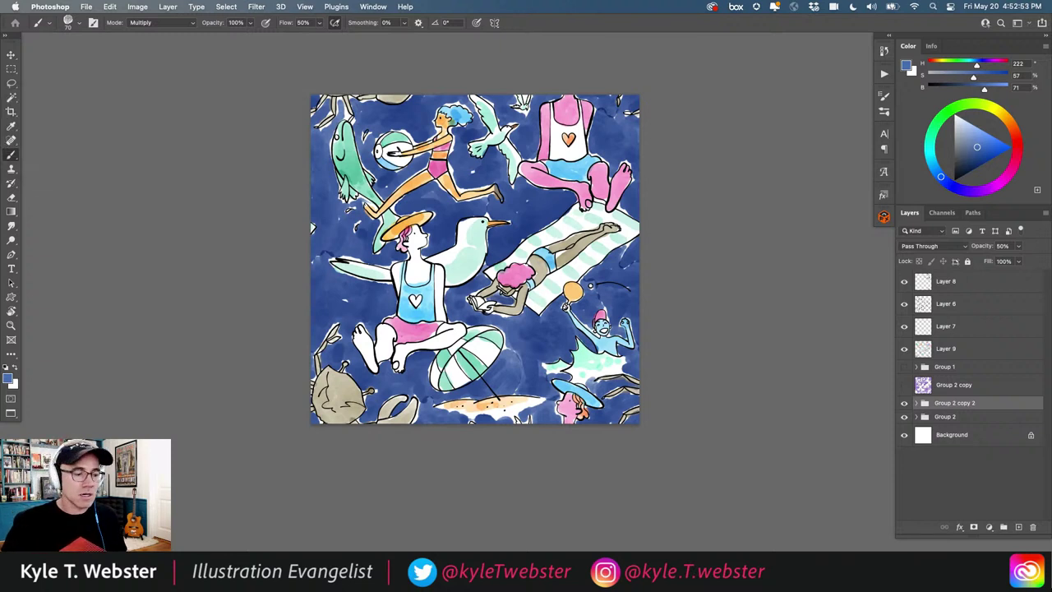
- Create a new document 4000 by 4000 pixels at 300 pixels/inch with a white background
key(super+n)
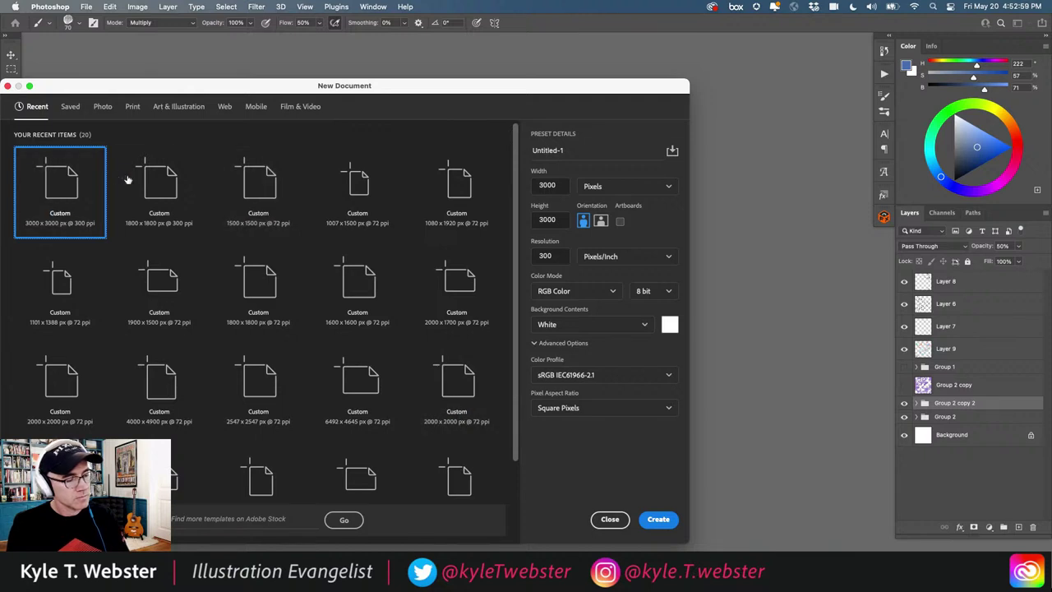
double_click(562, 186)
text(4)
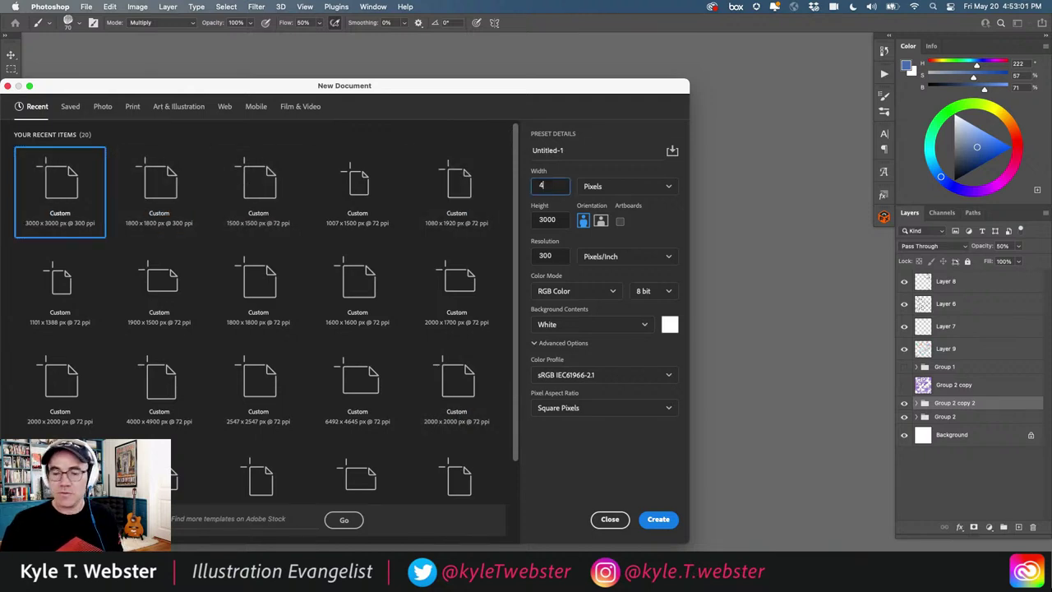
key(Tab)
text(4000)
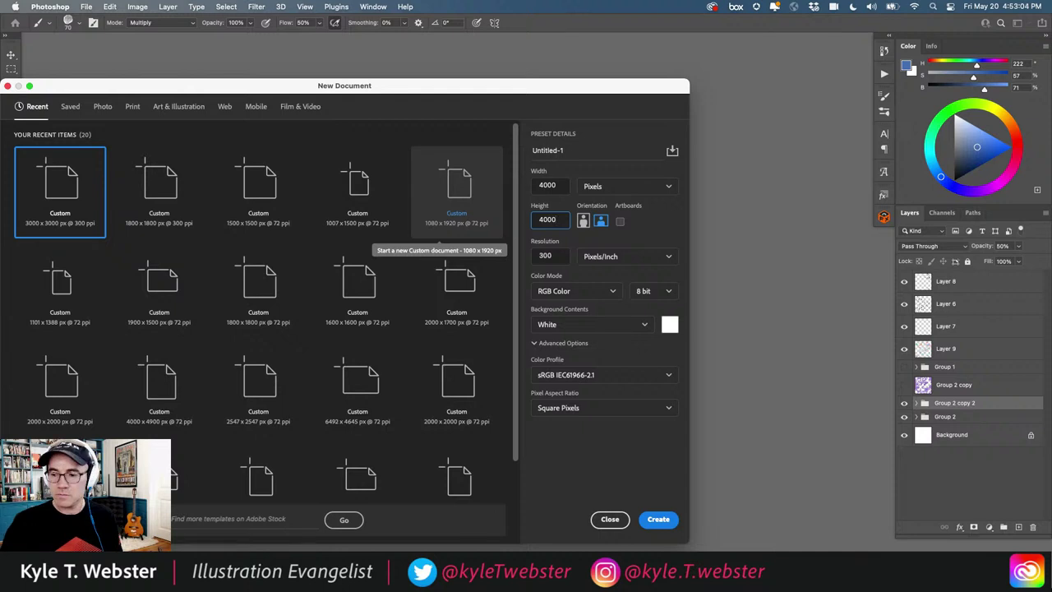
key(Return)
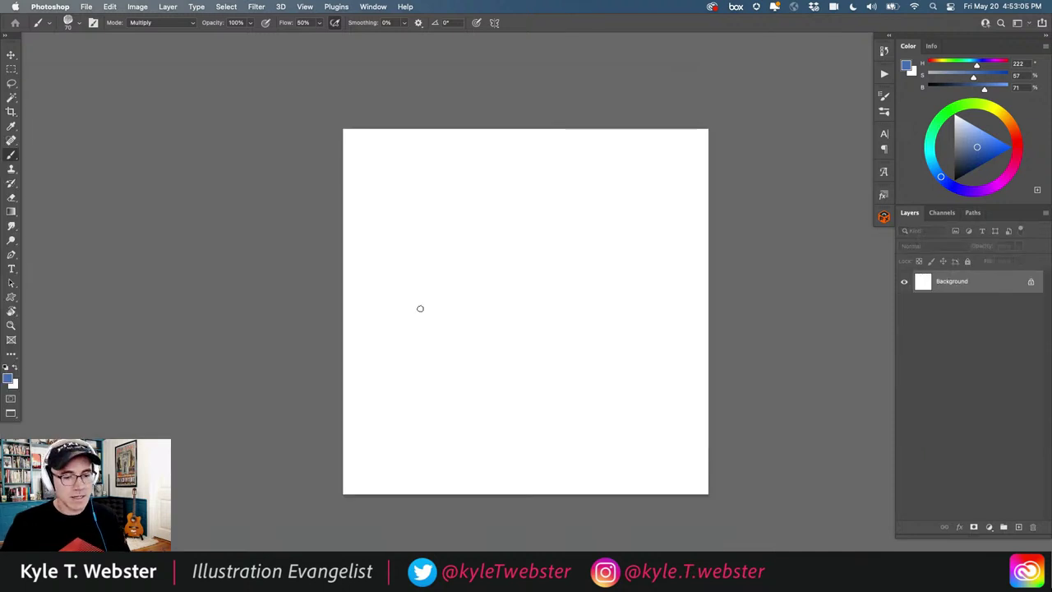
- Add a new layer and fill it with the blue beach pattern in Normal mode at 100% opacity
click(1019, 527)
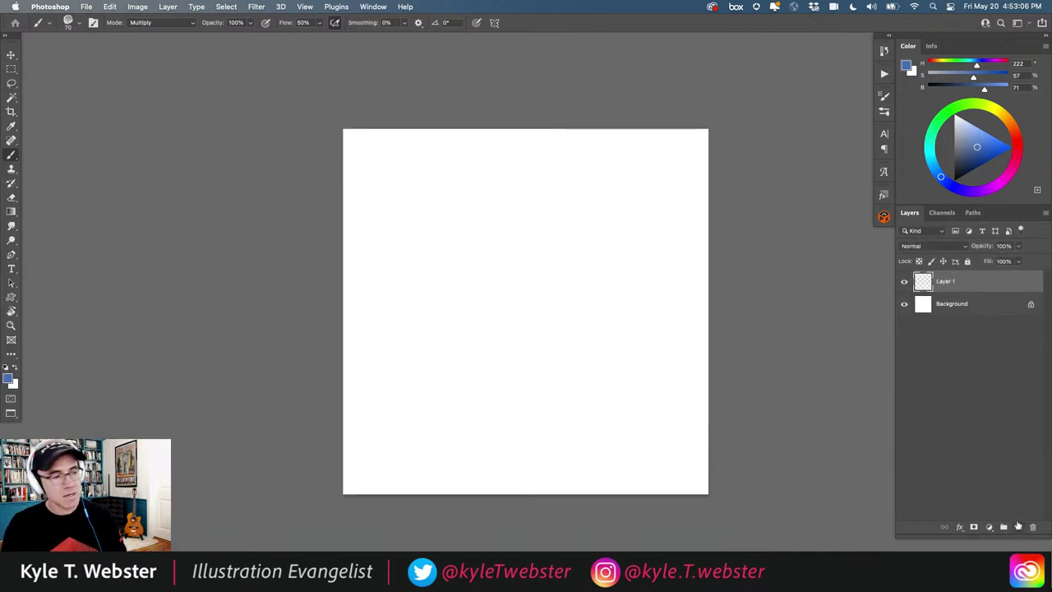
click(110, 7)
click(118, 174)
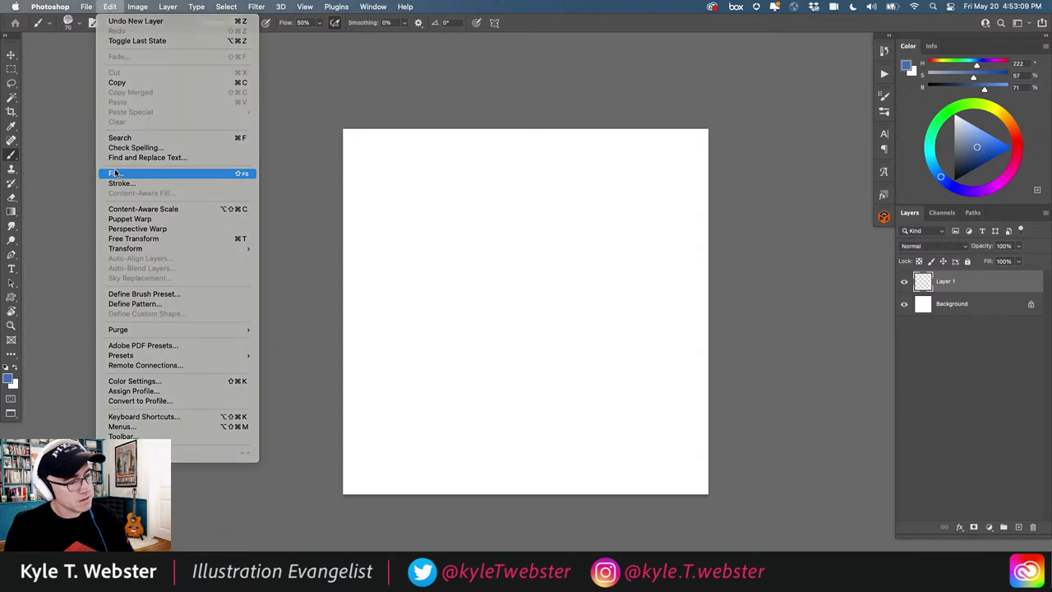
click(85, 162)
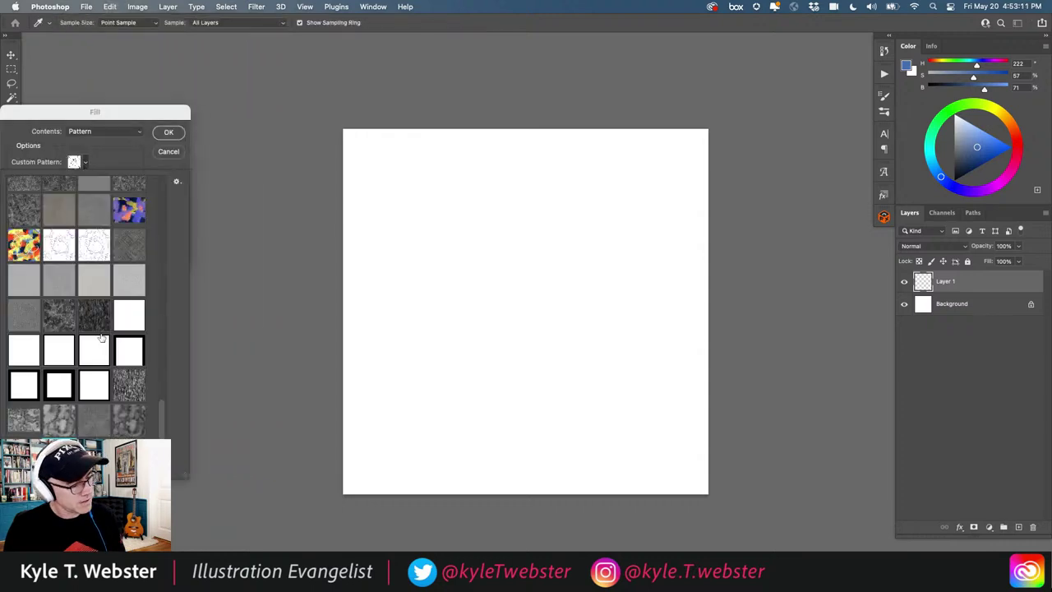
click(98, 433)
click(168, 138)
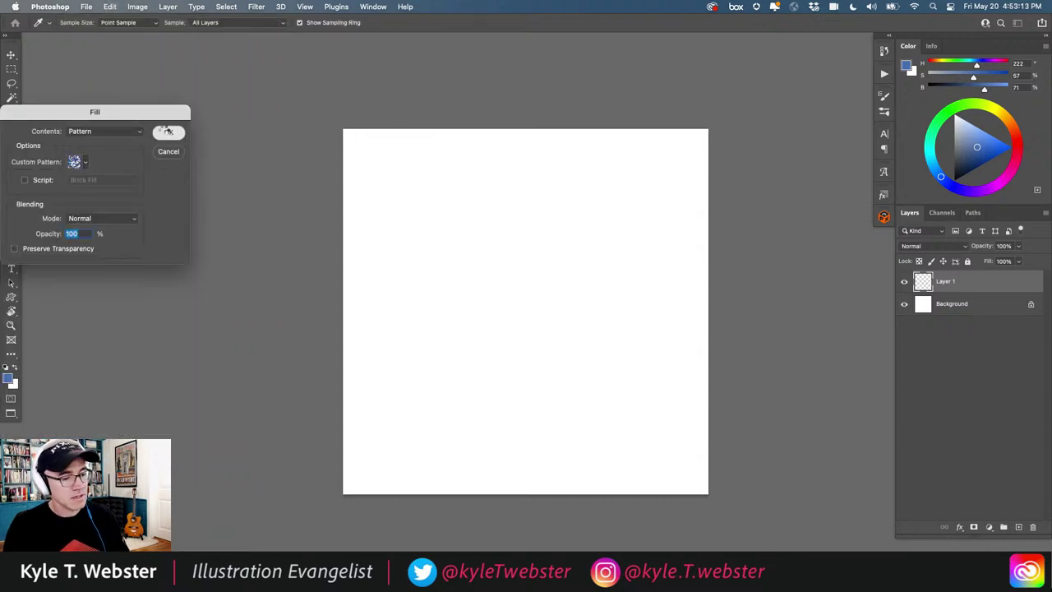
click(167, 133)
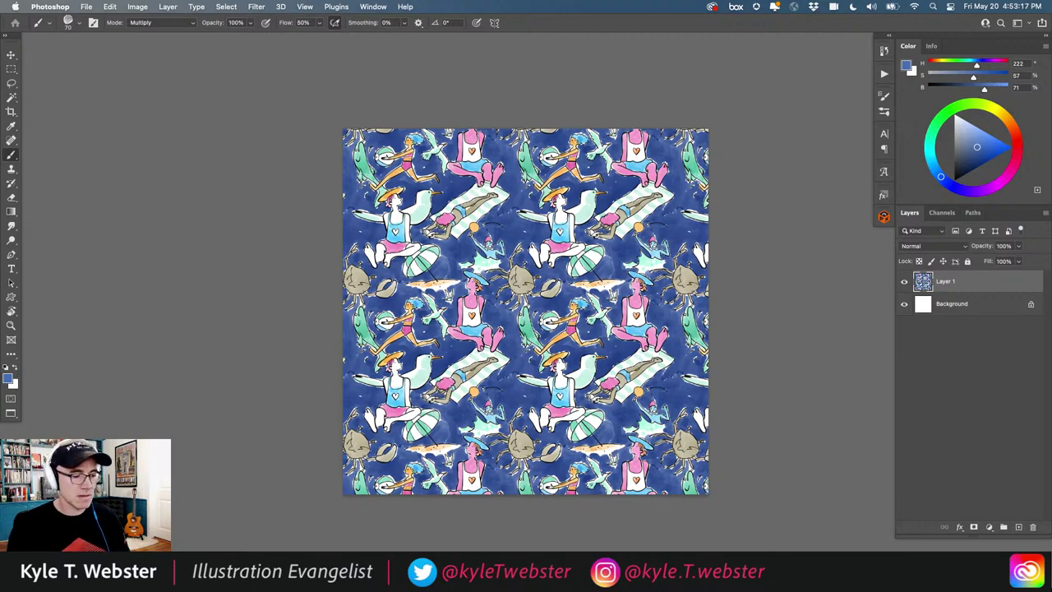
- Examine the blue pattern fill up close for seams and at a wider view across several repeats
drag(493, 236, 592, 223)
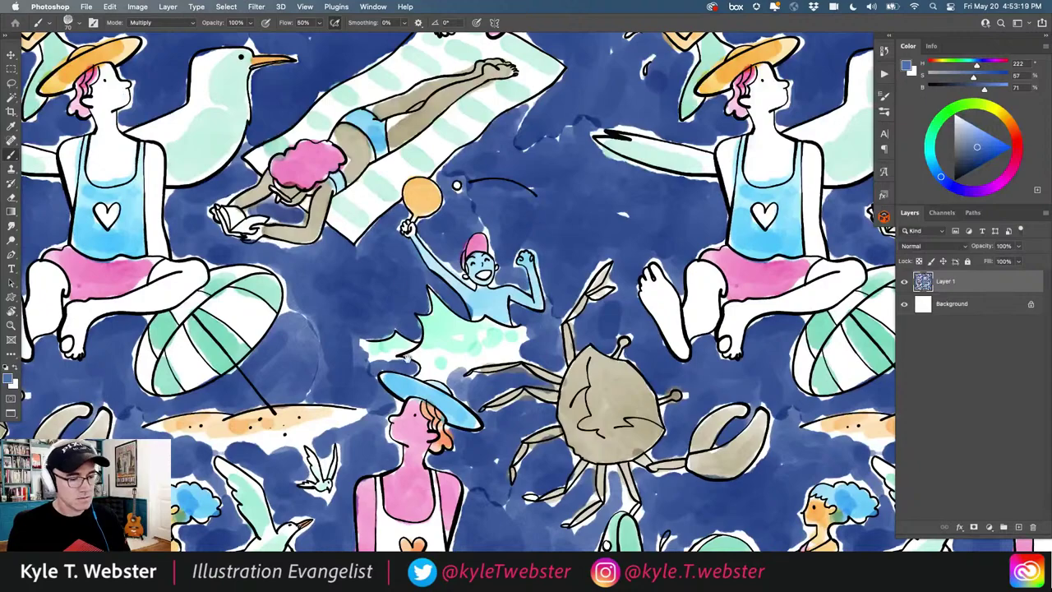
drag(408, 358, 221, 236)
drag(477, 385, 272, 309)
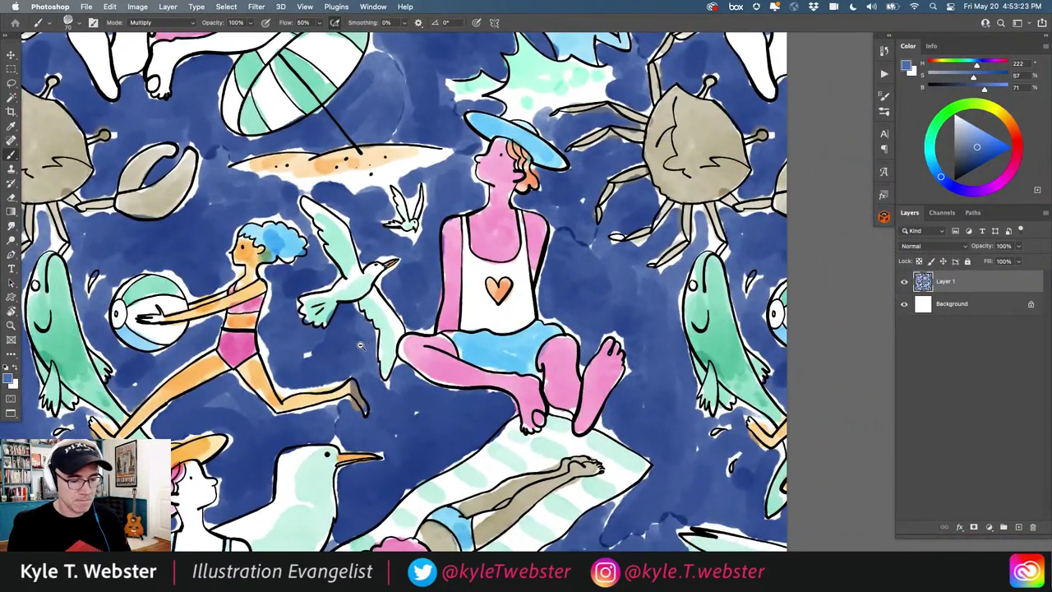
alt+click(362, 351)
alt+click(361, 353)
alt+click(357, 353)
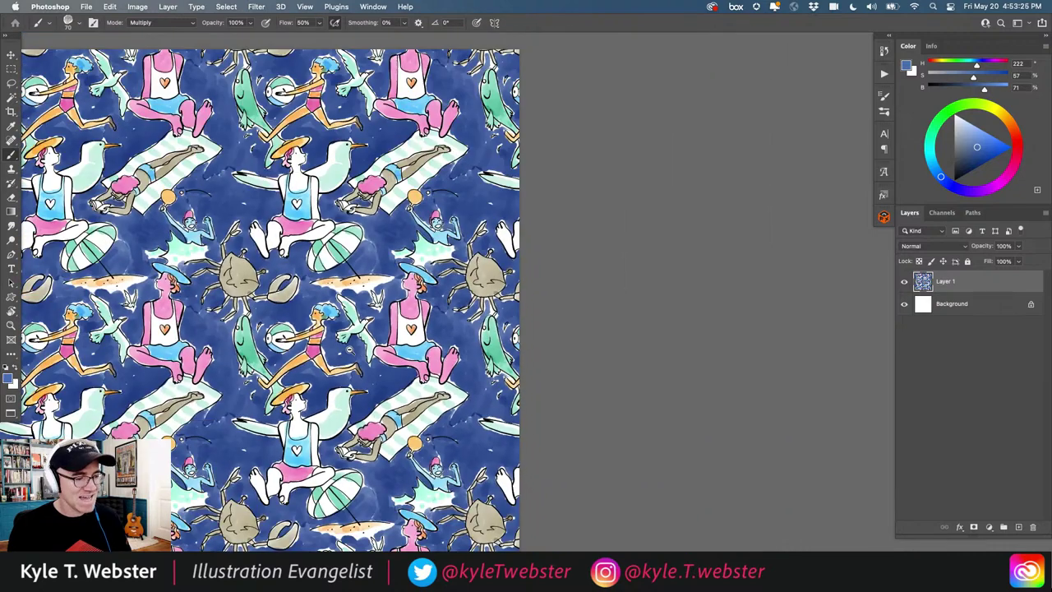
mouse_move(258, 337)
mouse_down()
mouse_move(543, 337)
mouse_move(515, 312)
mouse_up()
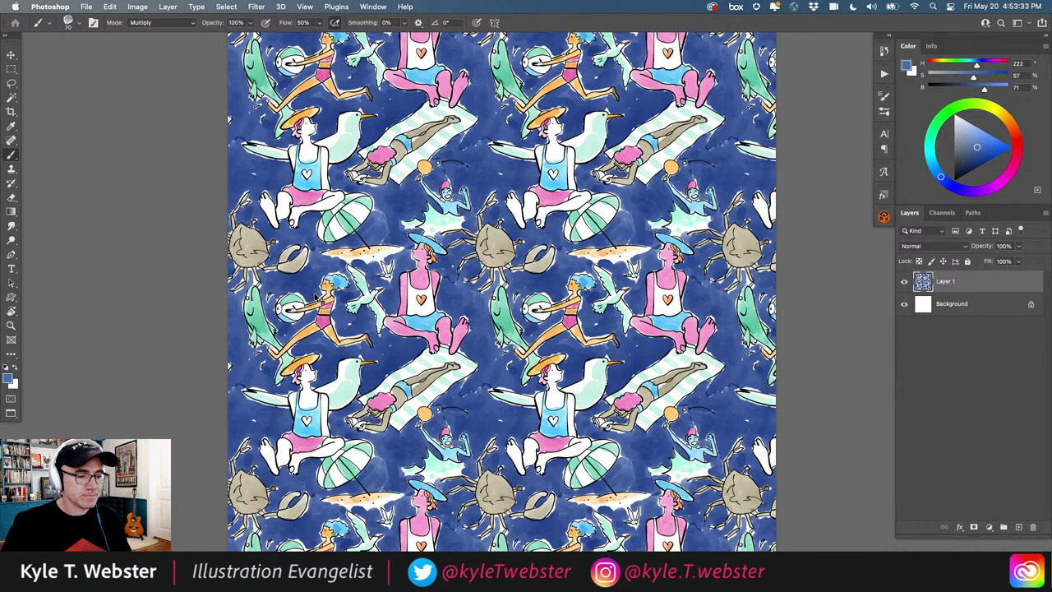
- Return to the beach tile document and show the purple background with both blue groups hidden
key(super+grave)
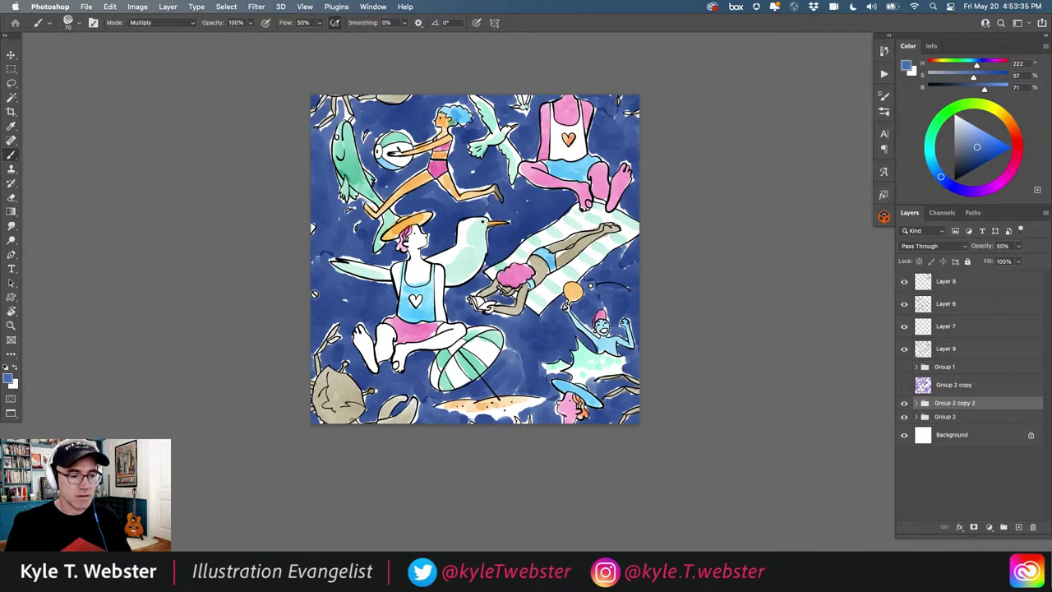
click(905, 404)
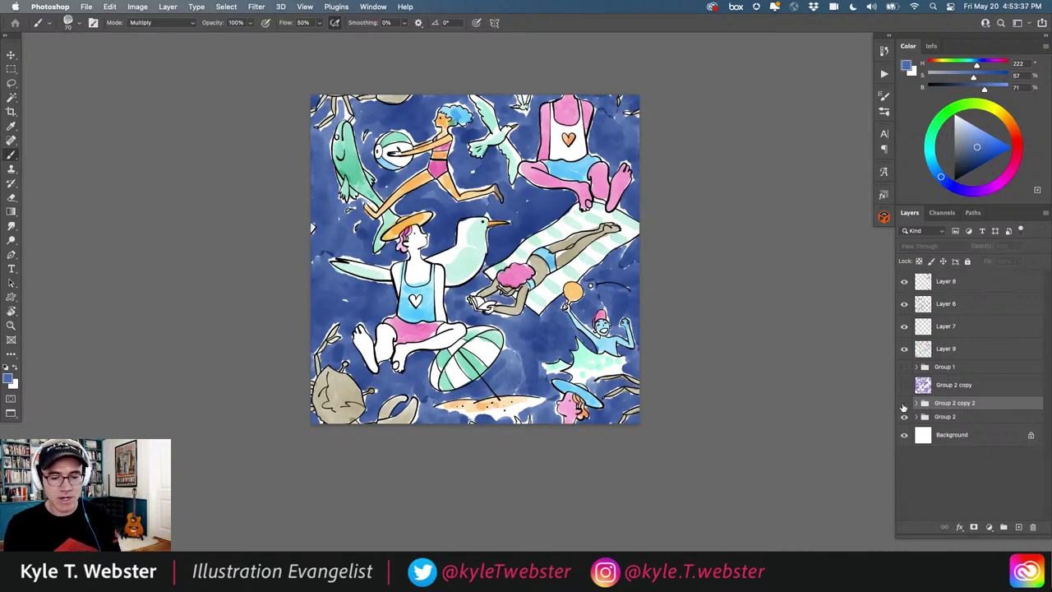
click(904, 385)
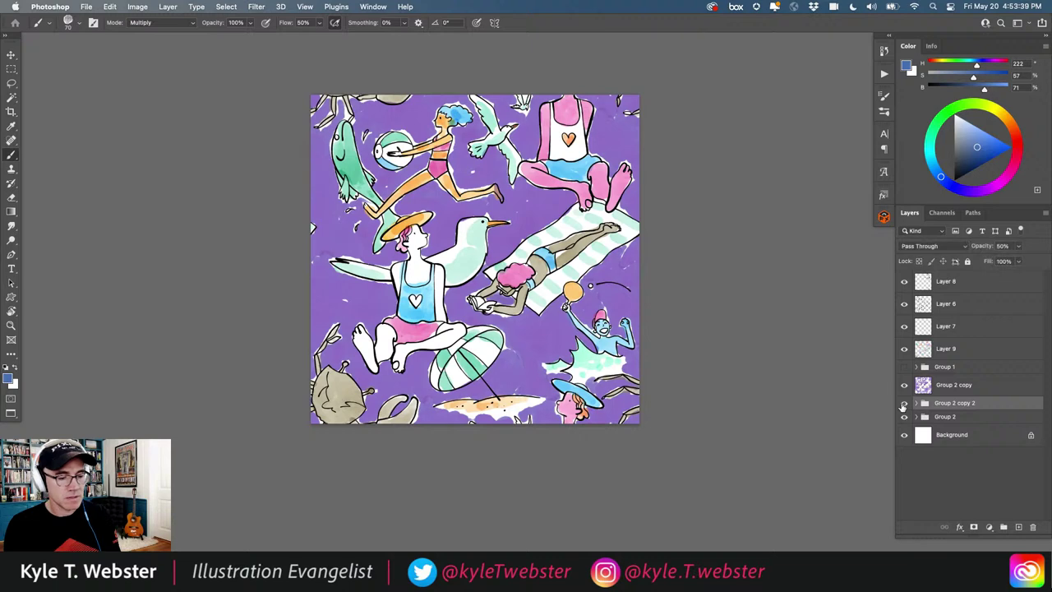
click(904, 417)
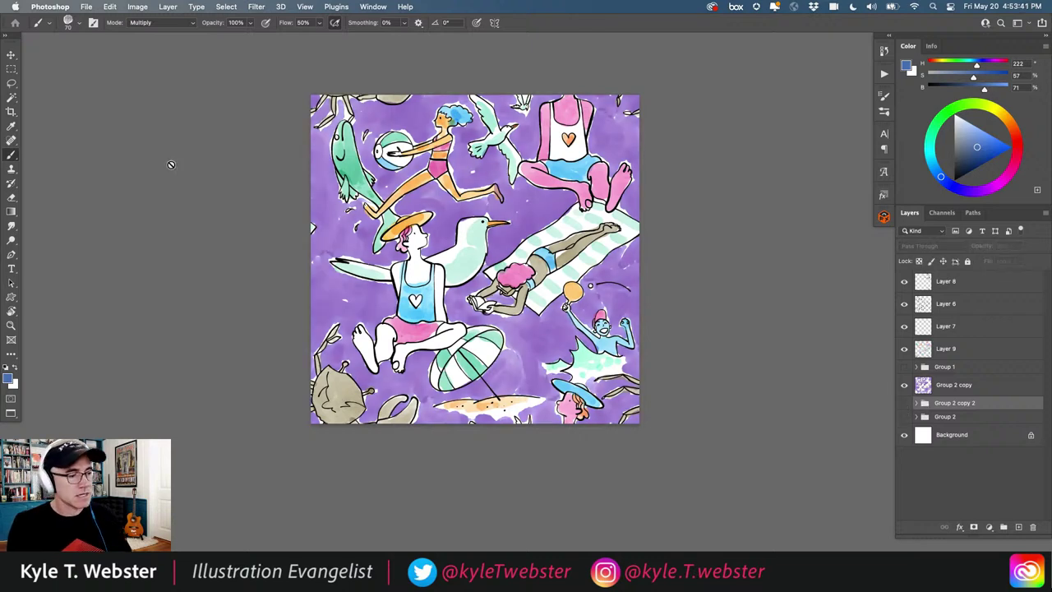
- Define the purple tile as a pattern named "beach purple"
click(110, 7)
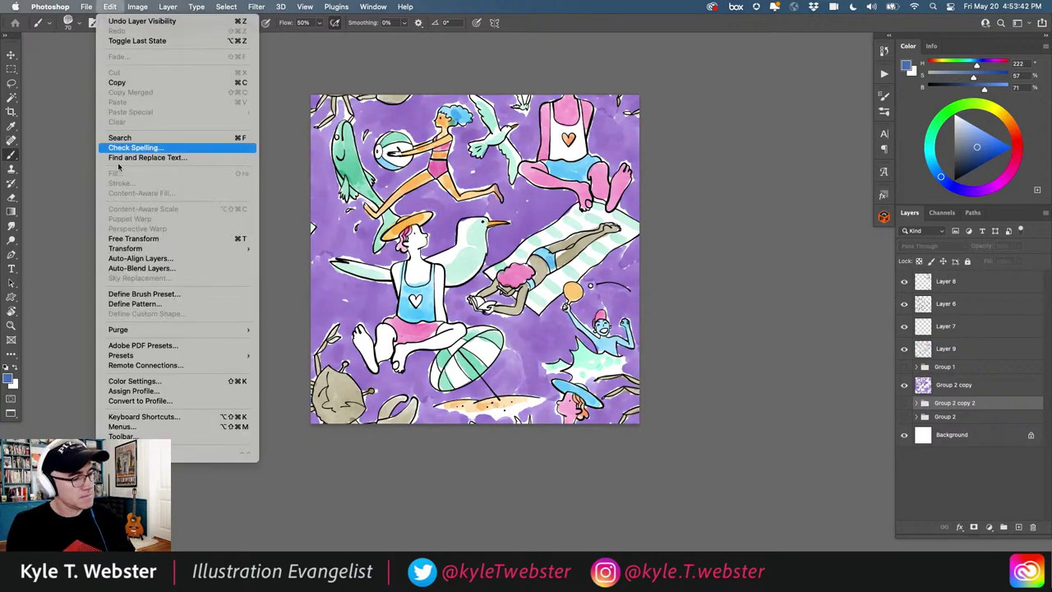
click(123, 303)
text(be)
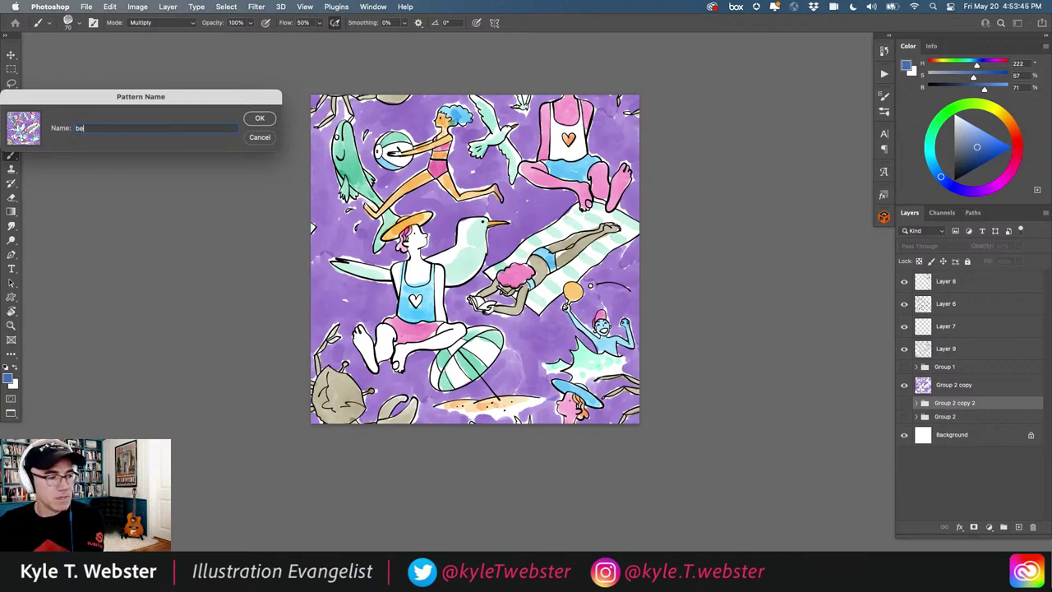
text(ach purple)
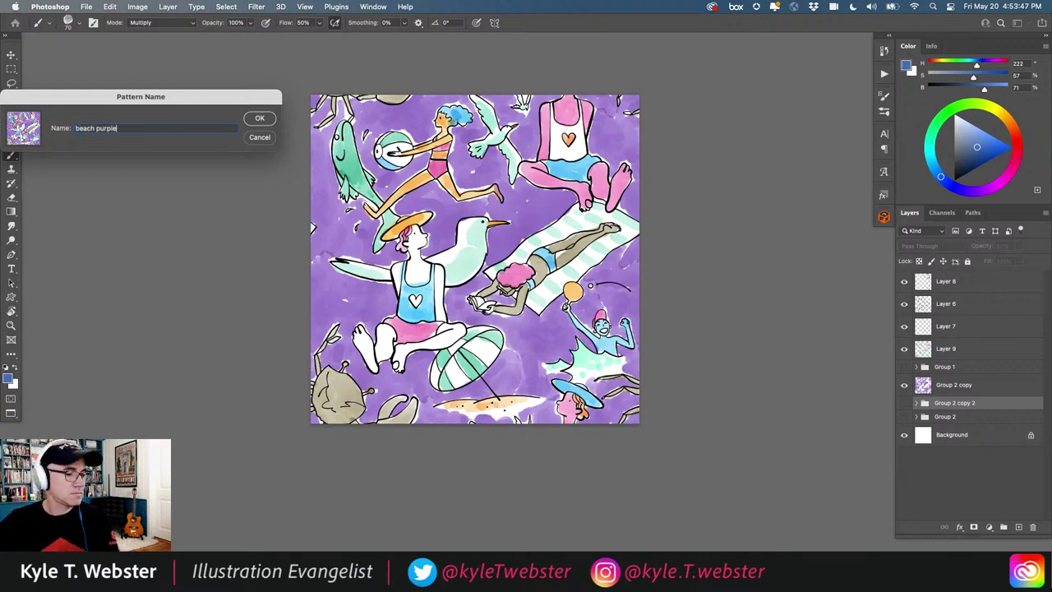
key(Return)
- Switch to the blue pattern-filled document and fill a new layer with the purple beach pattern
key(ctrl+Tab)
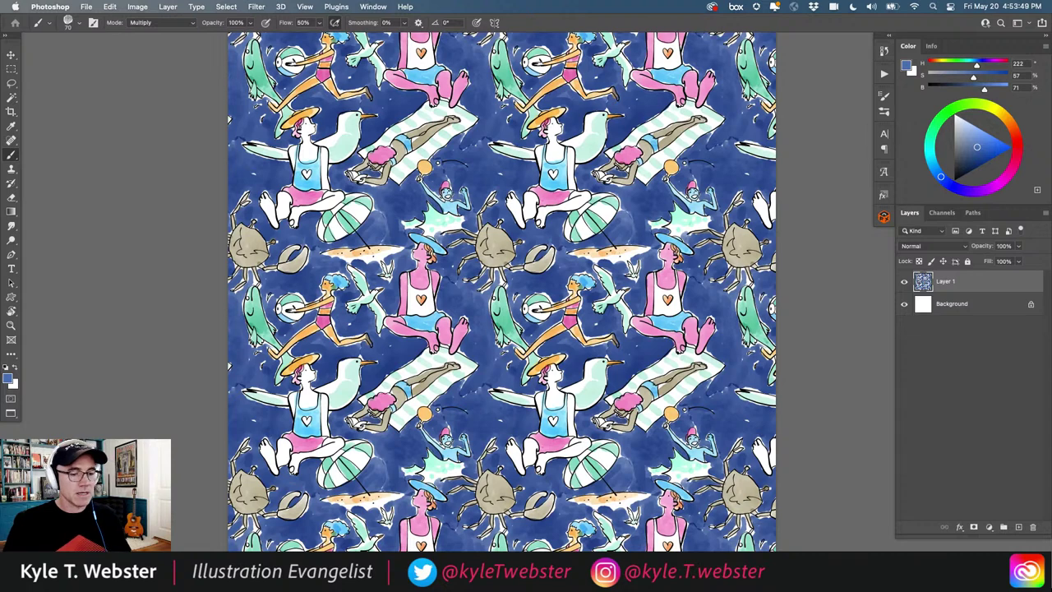
click(1018, 527)
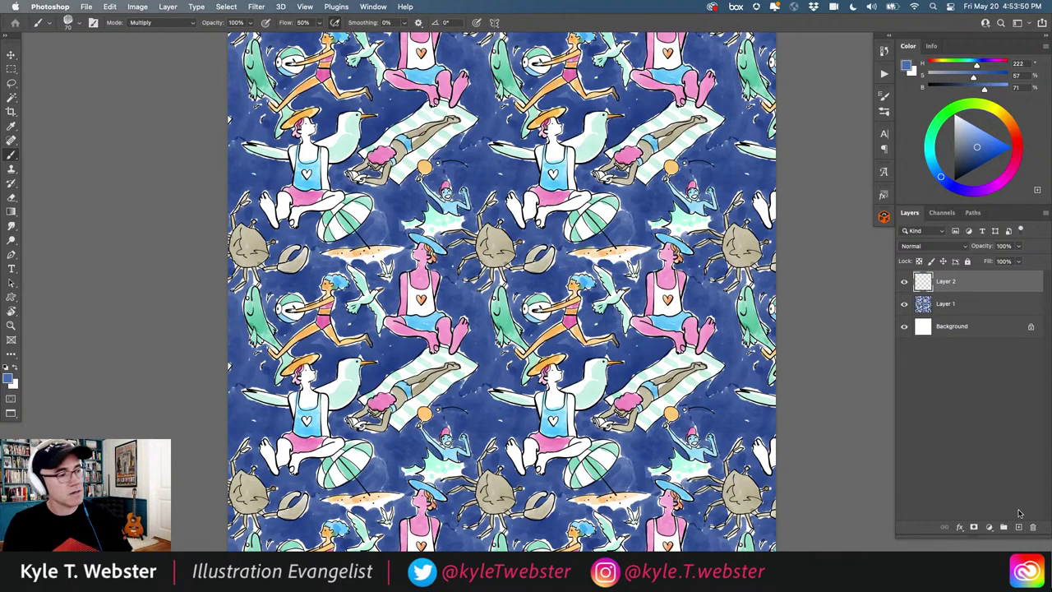
click(107, 6)
click(115, 173)
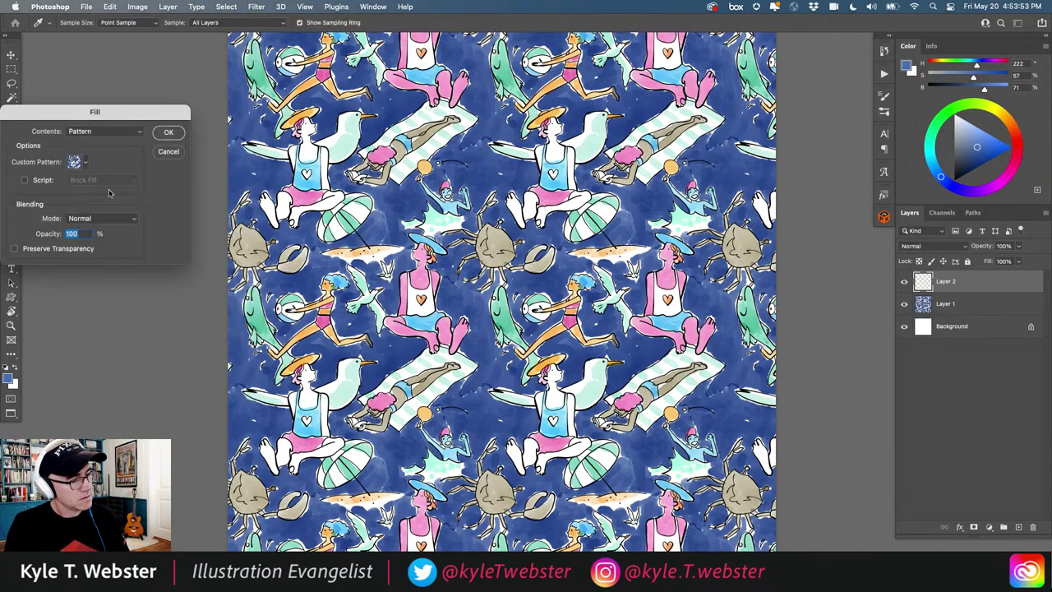
click(86, 162)
click(70, 292)
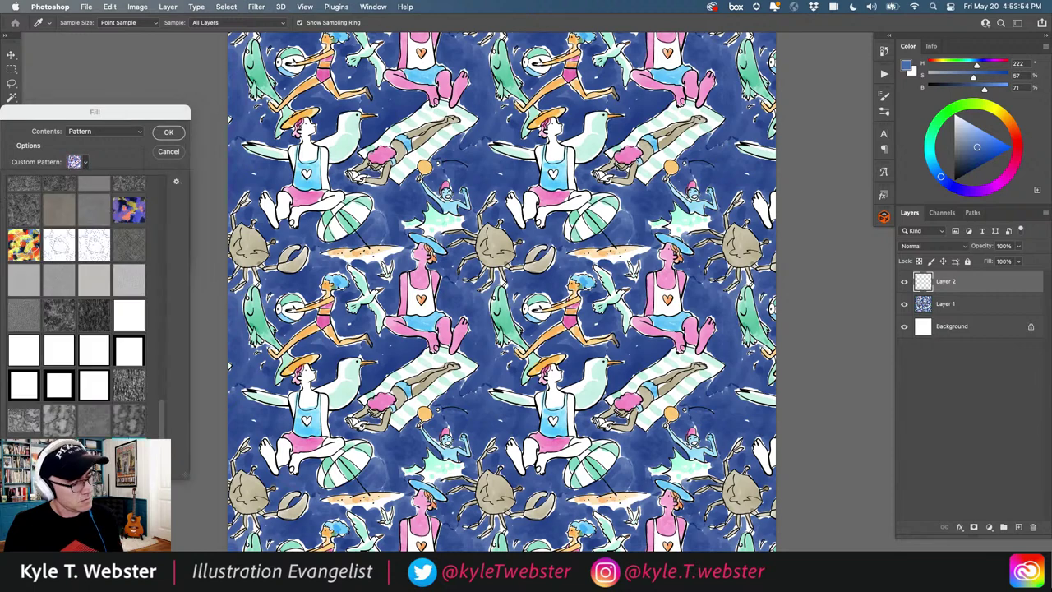
click(169, 132)
key(b)
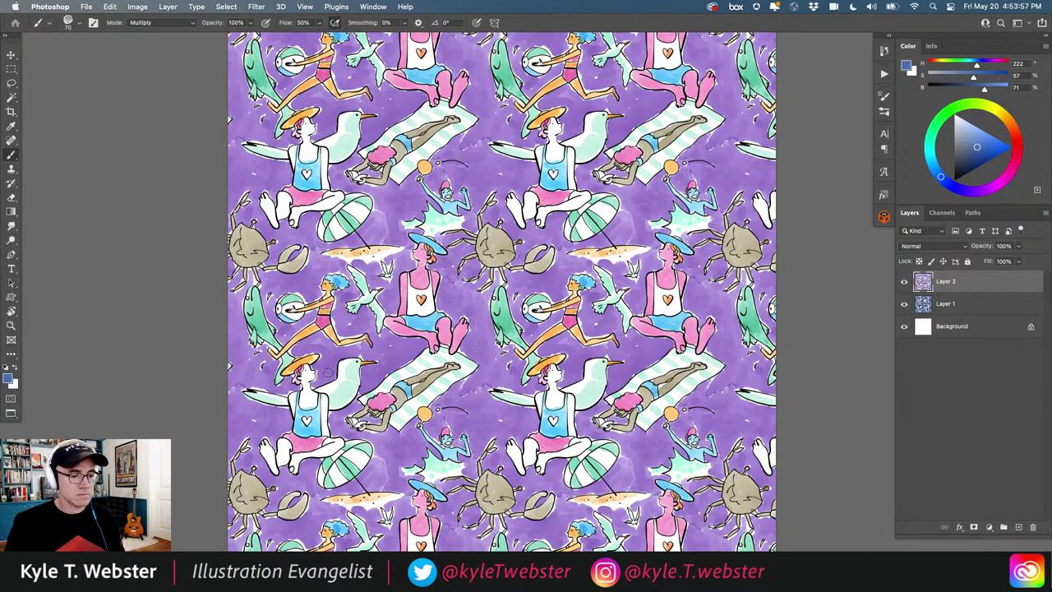
- Compare the purple pattern fill with the blue one beneath it, and examine its repeats up close and across the whole canvas
key(super+minus)
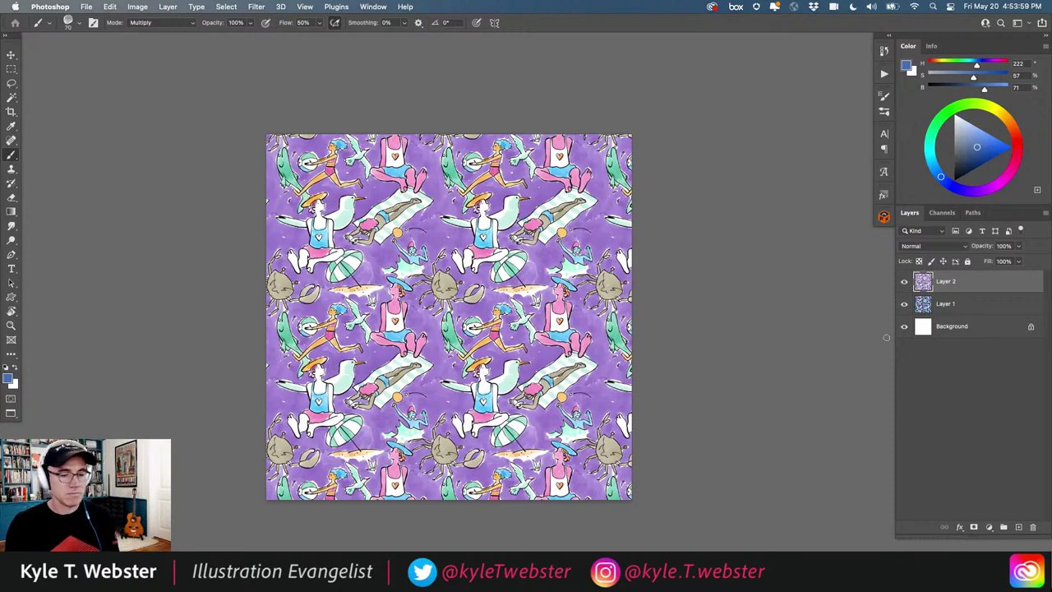
click(904, 282)
click(904, 282)
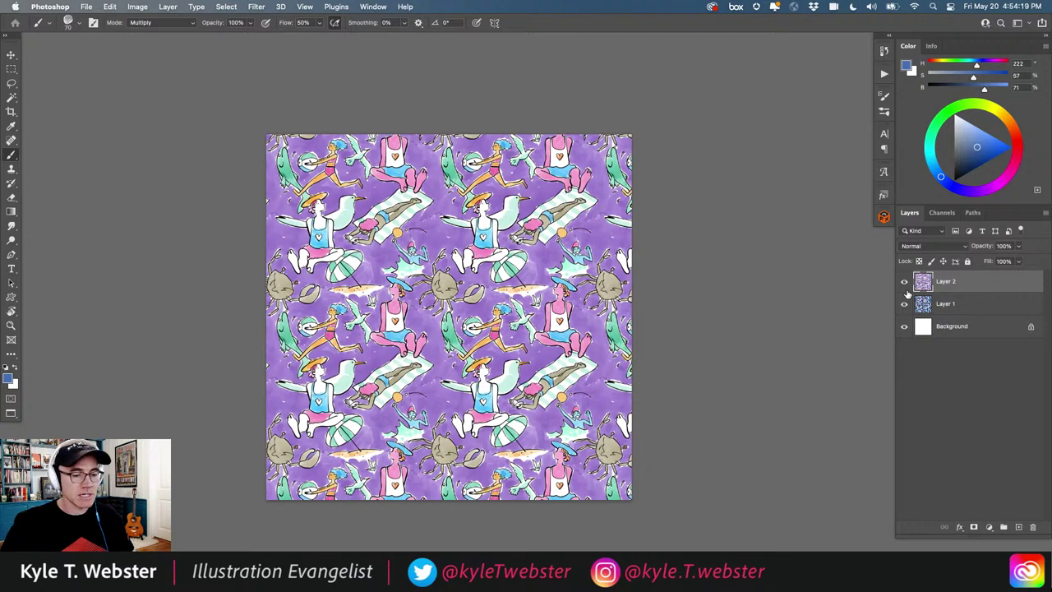
scroll(434, 394, up, 2)
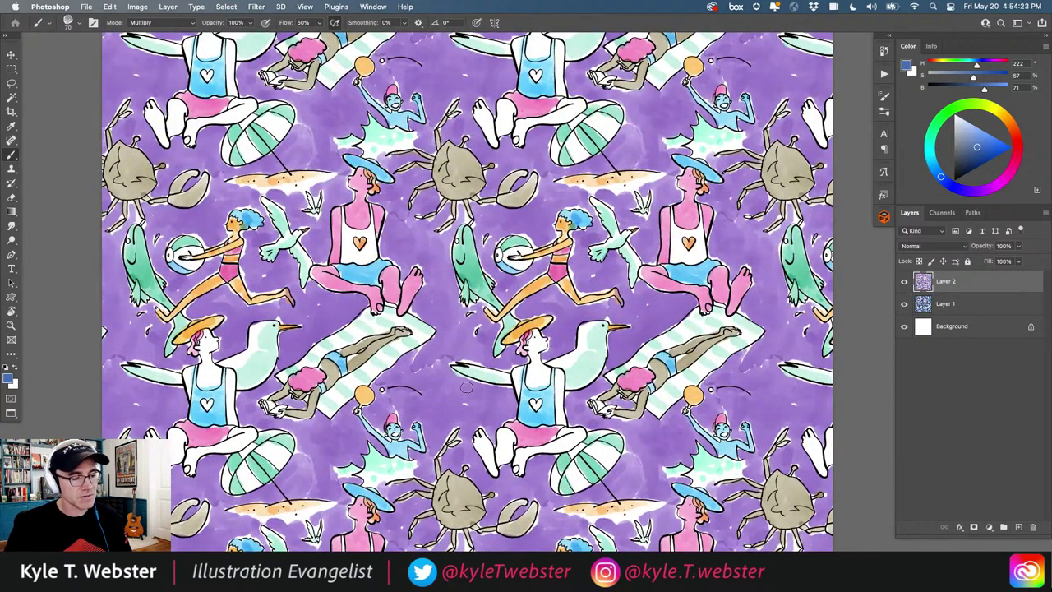
scroll(384, 349, down, 1)
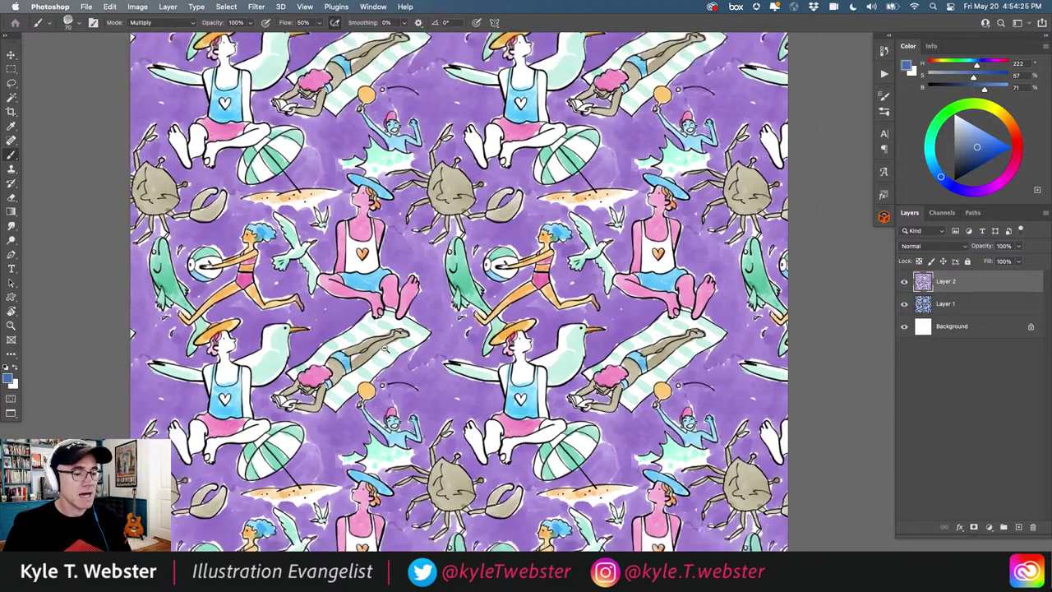
scroll(384, 349, down, 2)
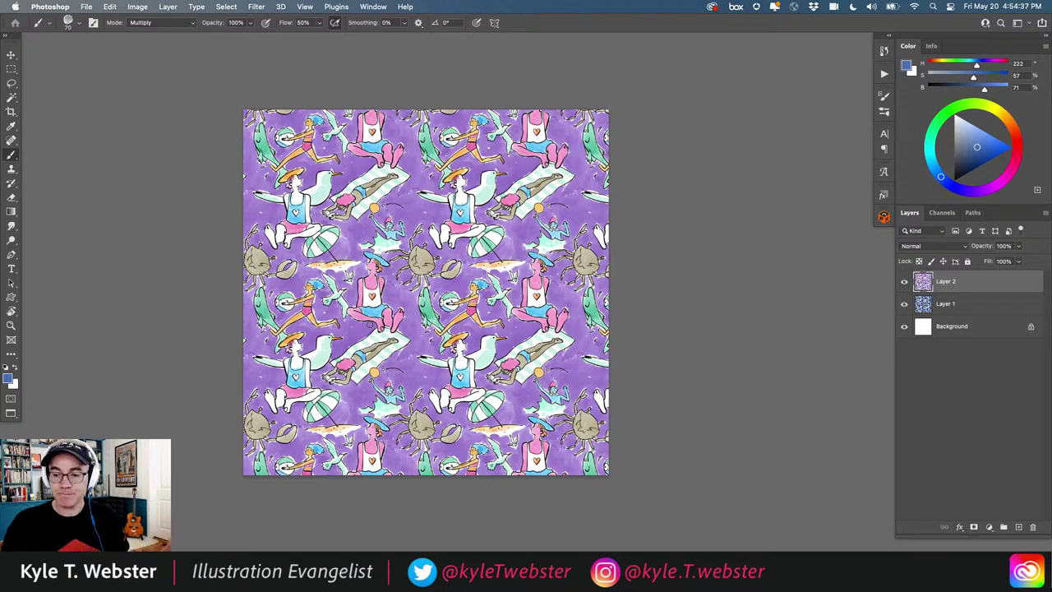
- In the beach tile document, hide the figures' colour layer, Layer 9, and define the tile as a pattern named "white purple beach"
key(super+grave)
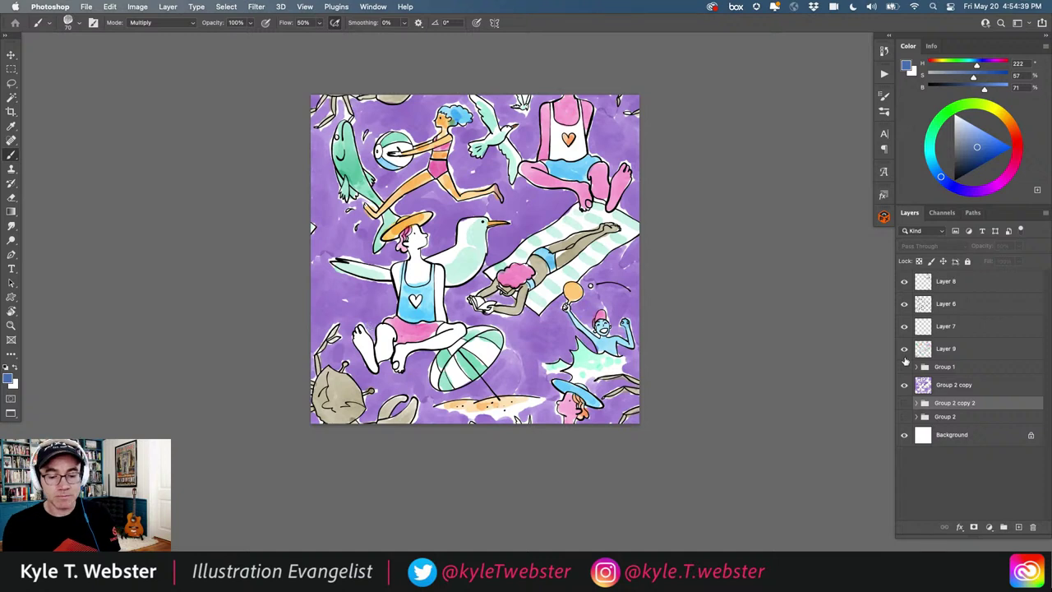
click(905, 350)
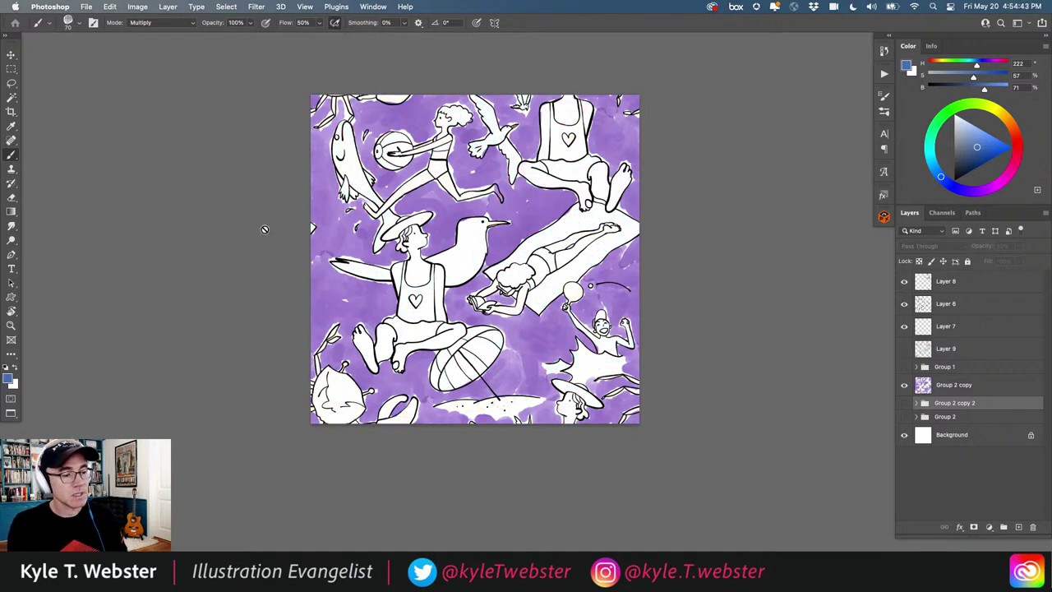
click(109, 7)
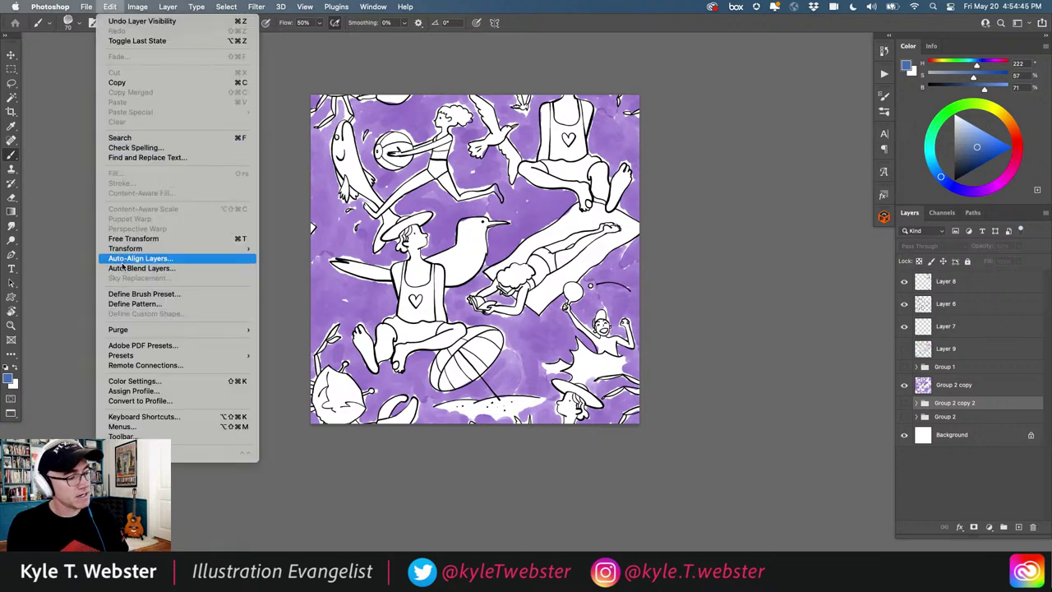
click(127, 303)
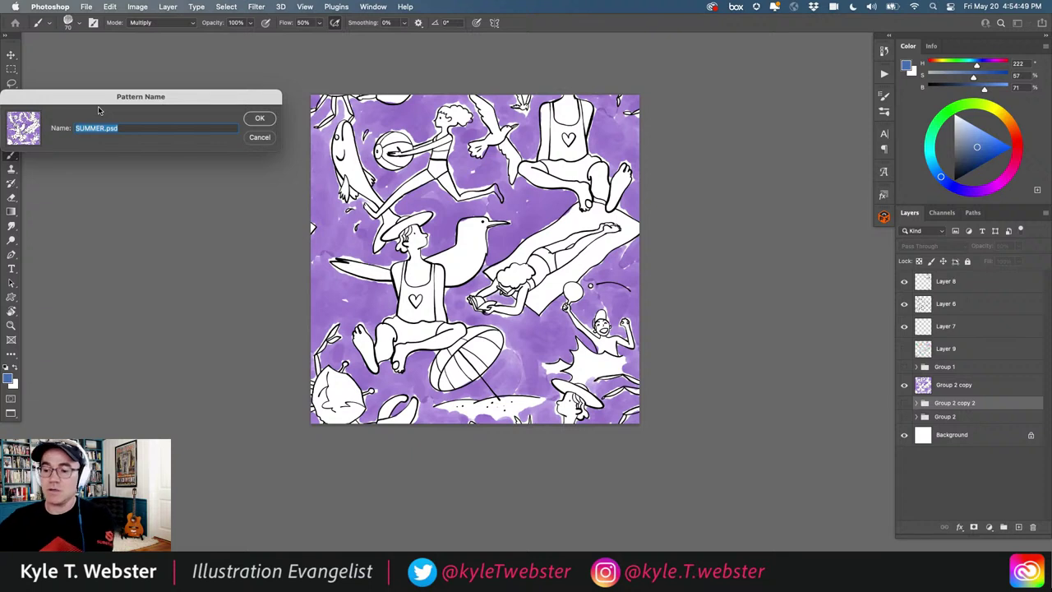
text(white)
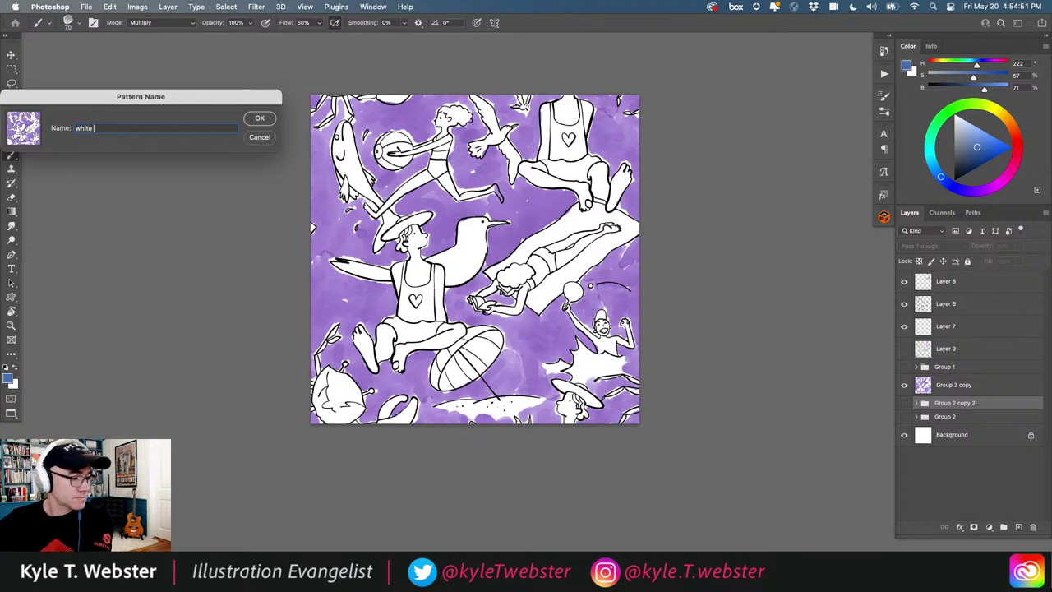
text( purple beach)
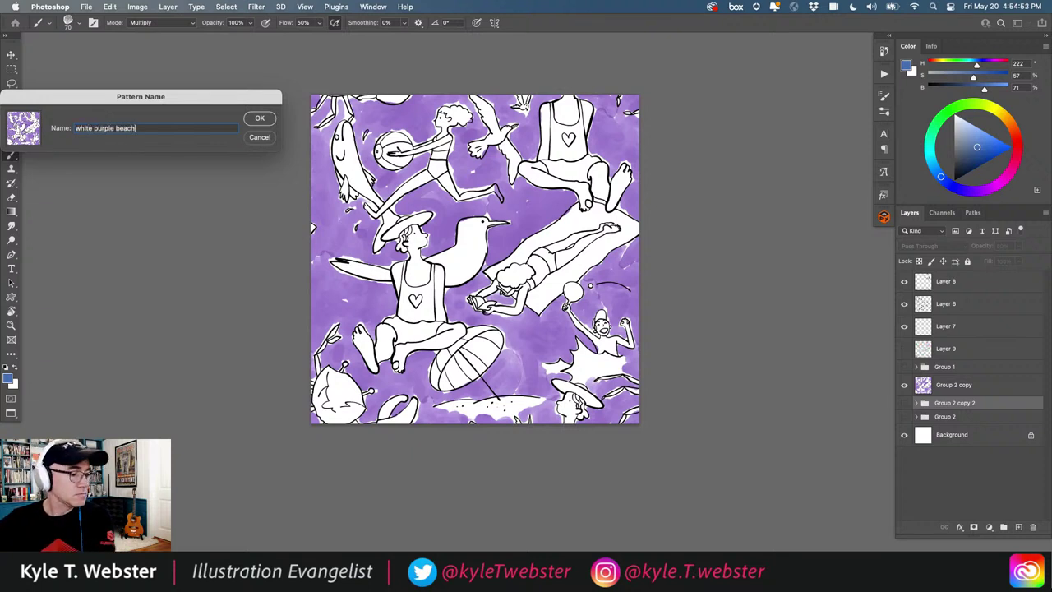
key(Return)
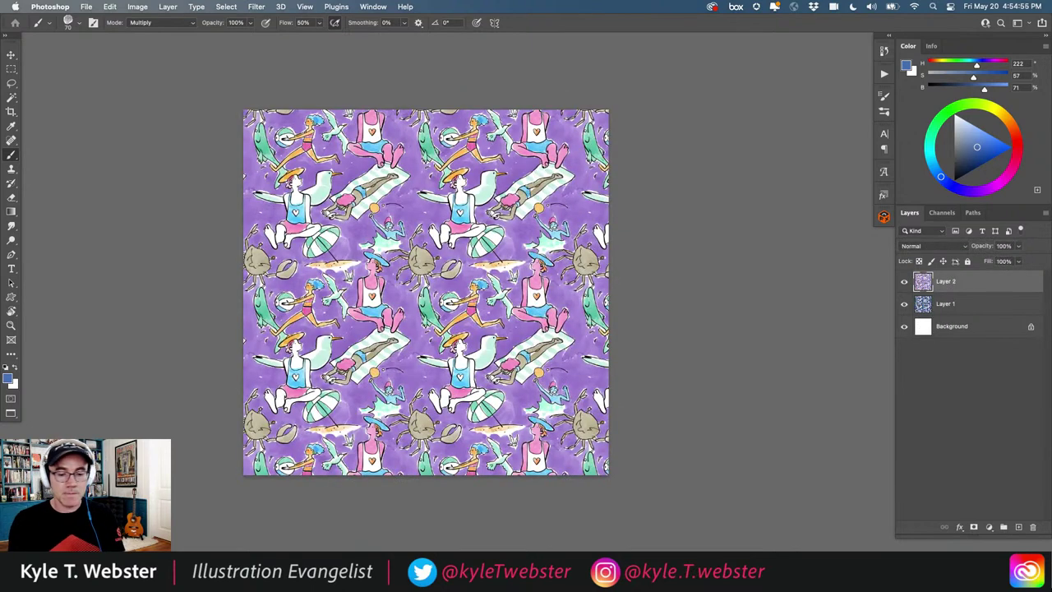
- In the larger pattern-filled document, hide the blue and purple fill layers and fill a new layer with the white purple beach pattern
click(904, 303)
click(904, 327)
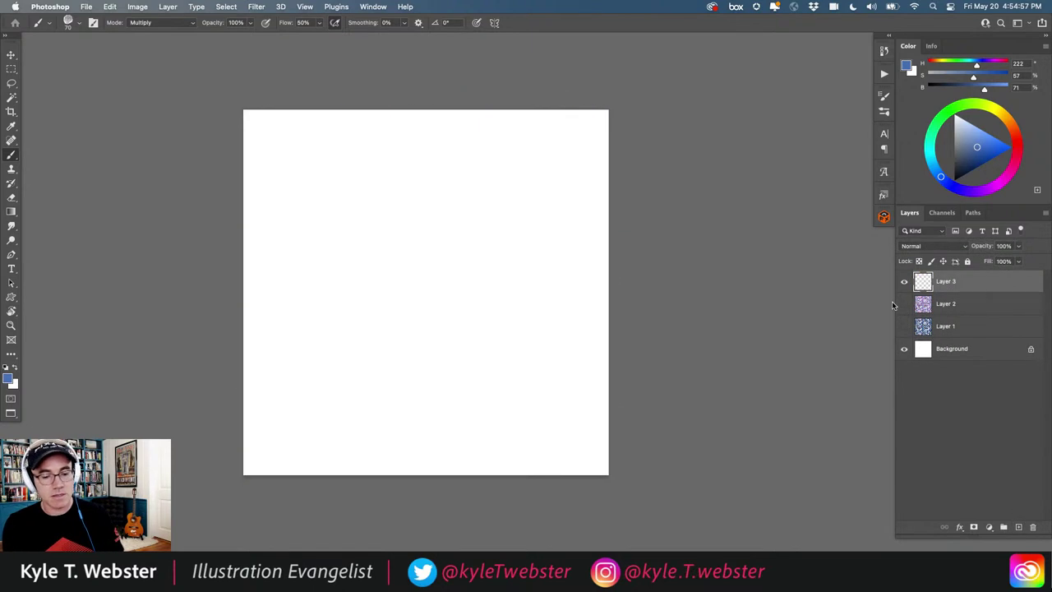
click(109, 7)
click(115, 174)
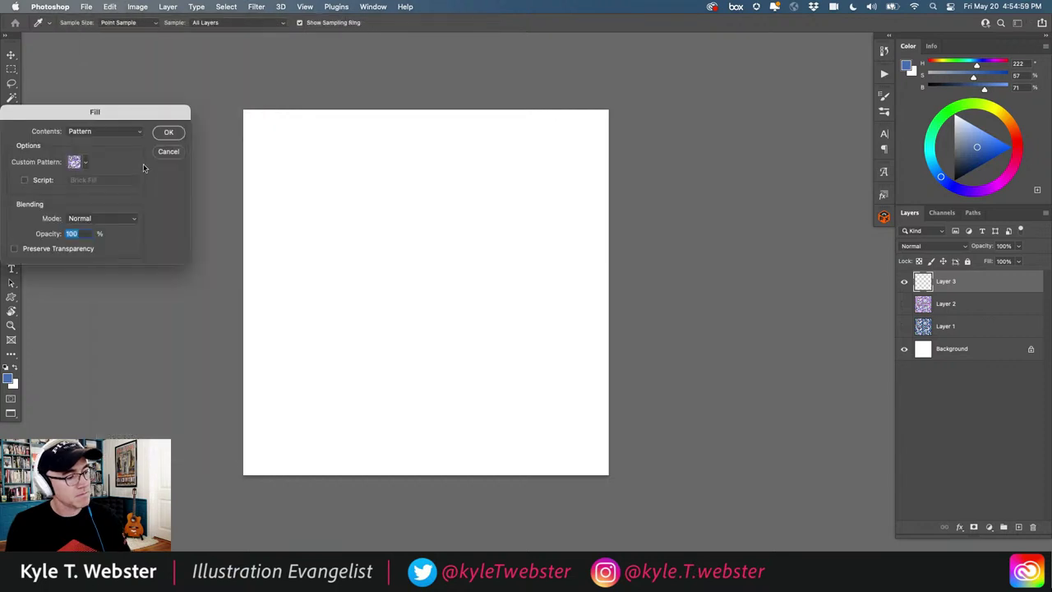
click(86, 162)
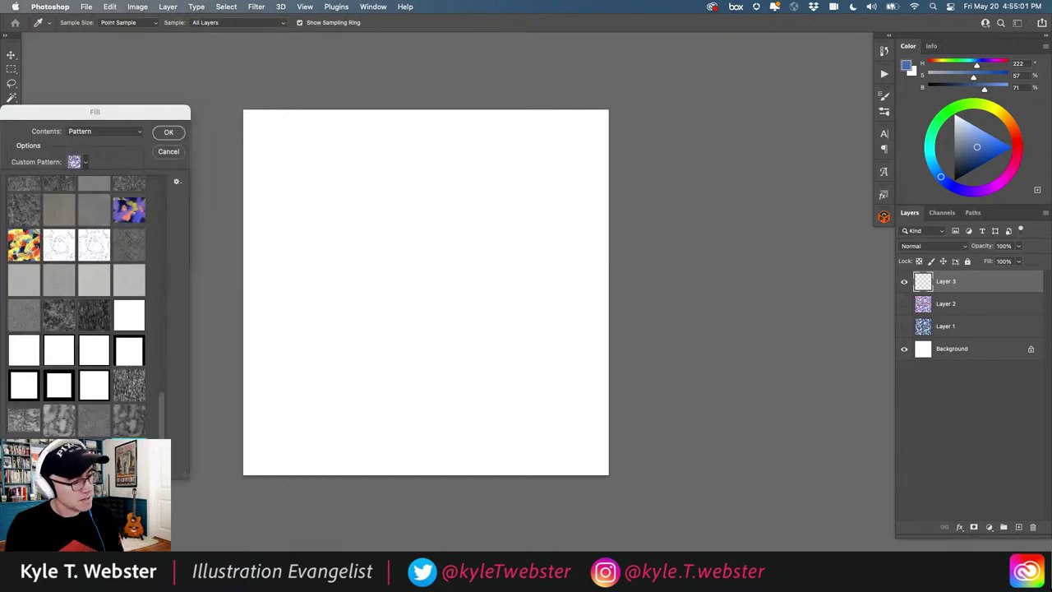
drag(162, 437, 162, 445)
click(137, 408)
click(175, 134)
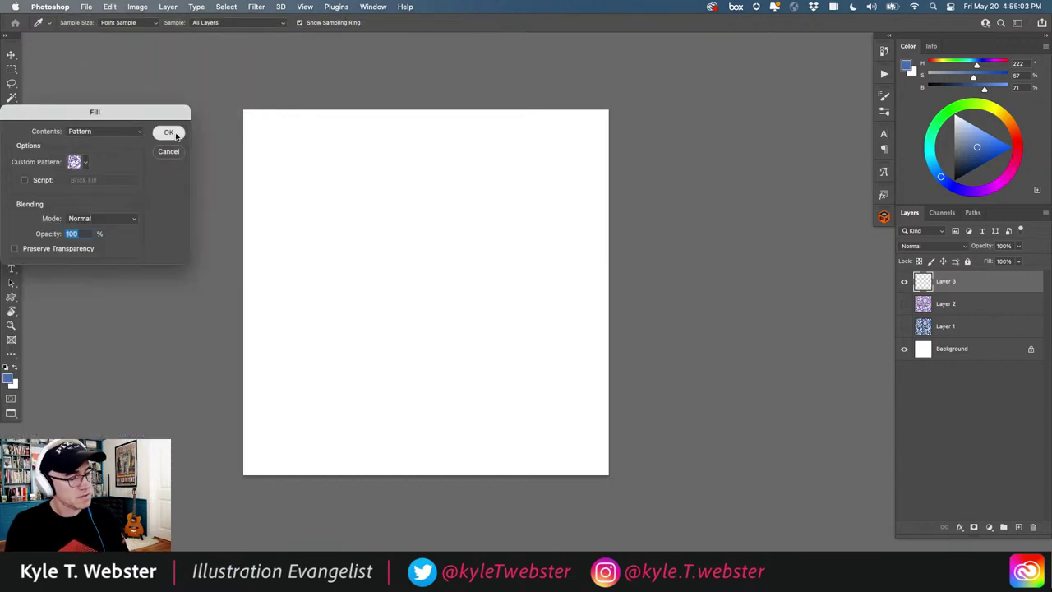
click(177, 135)
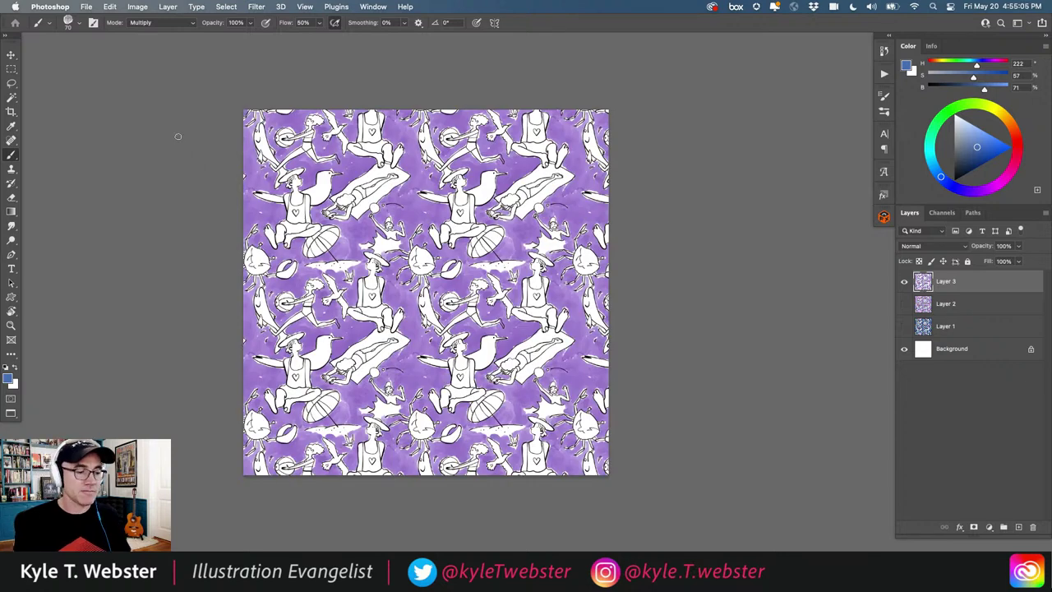